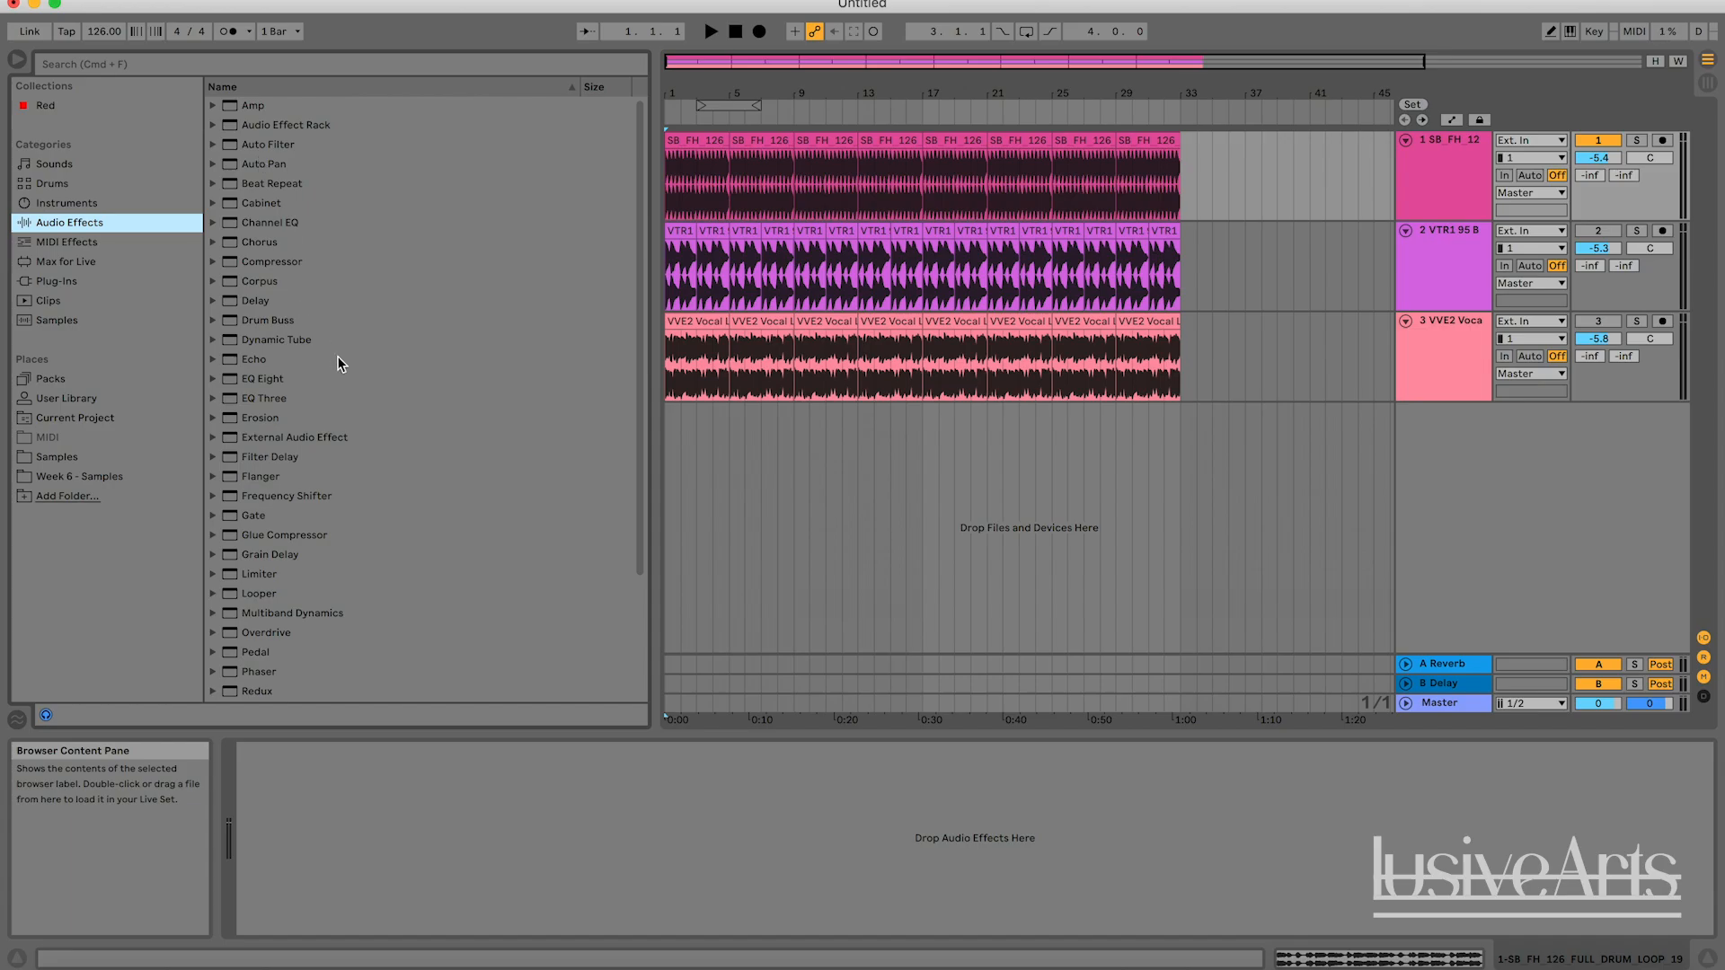
Look through the audio effects list for Overdrive, Chorus and Saturator, finishing with Saturator selected.
key("Down")
key("Down")
key("Down")
key("Down")
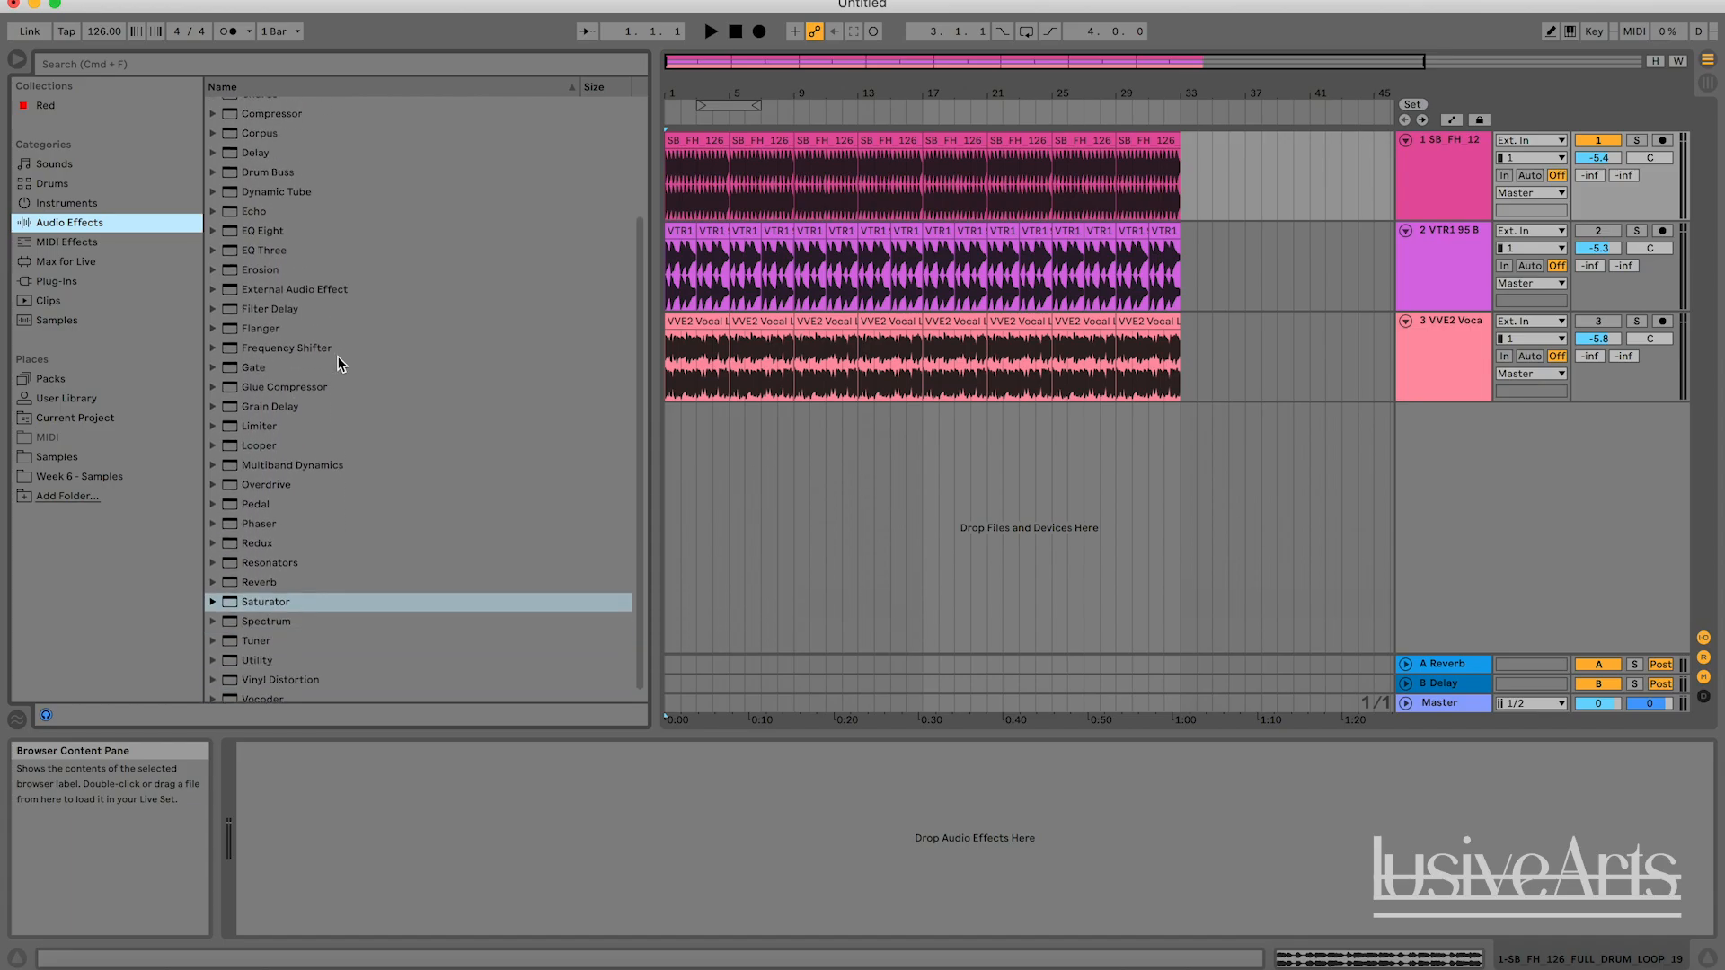
scroll(338, 359, "up", 1)
left_click(279, 593)
key("Down")
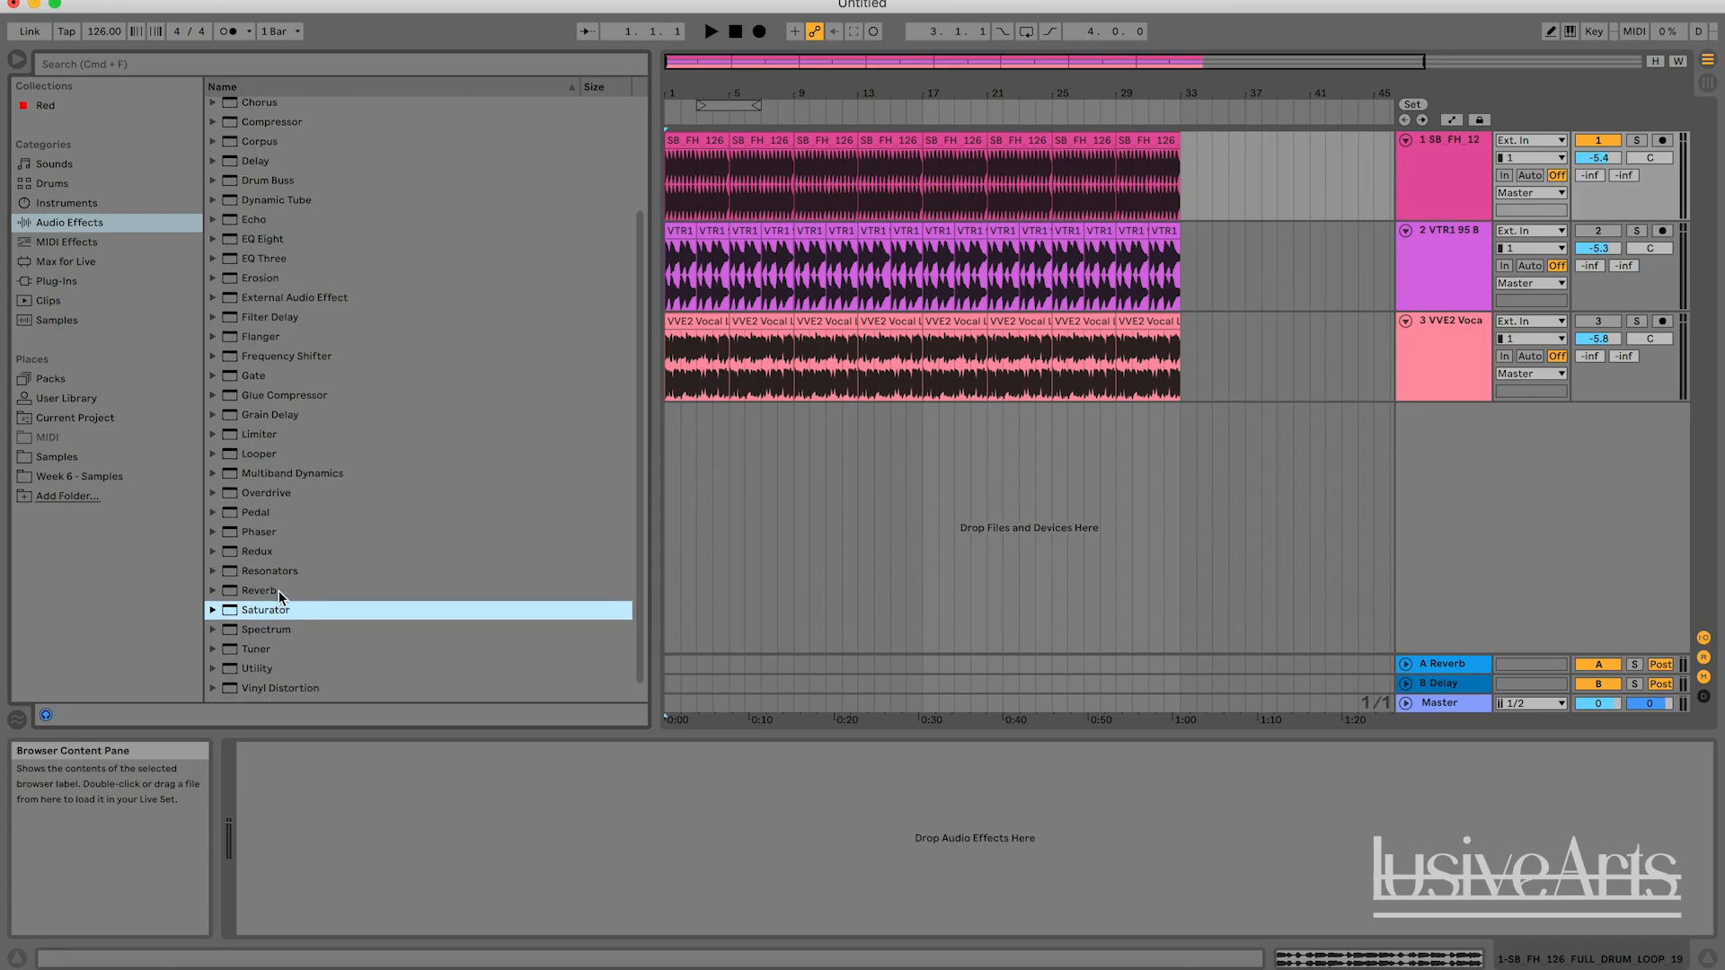
scroll(280, 584, "up", 1)
left_click(277, 522)
scroll(274, 526, "up", 3)
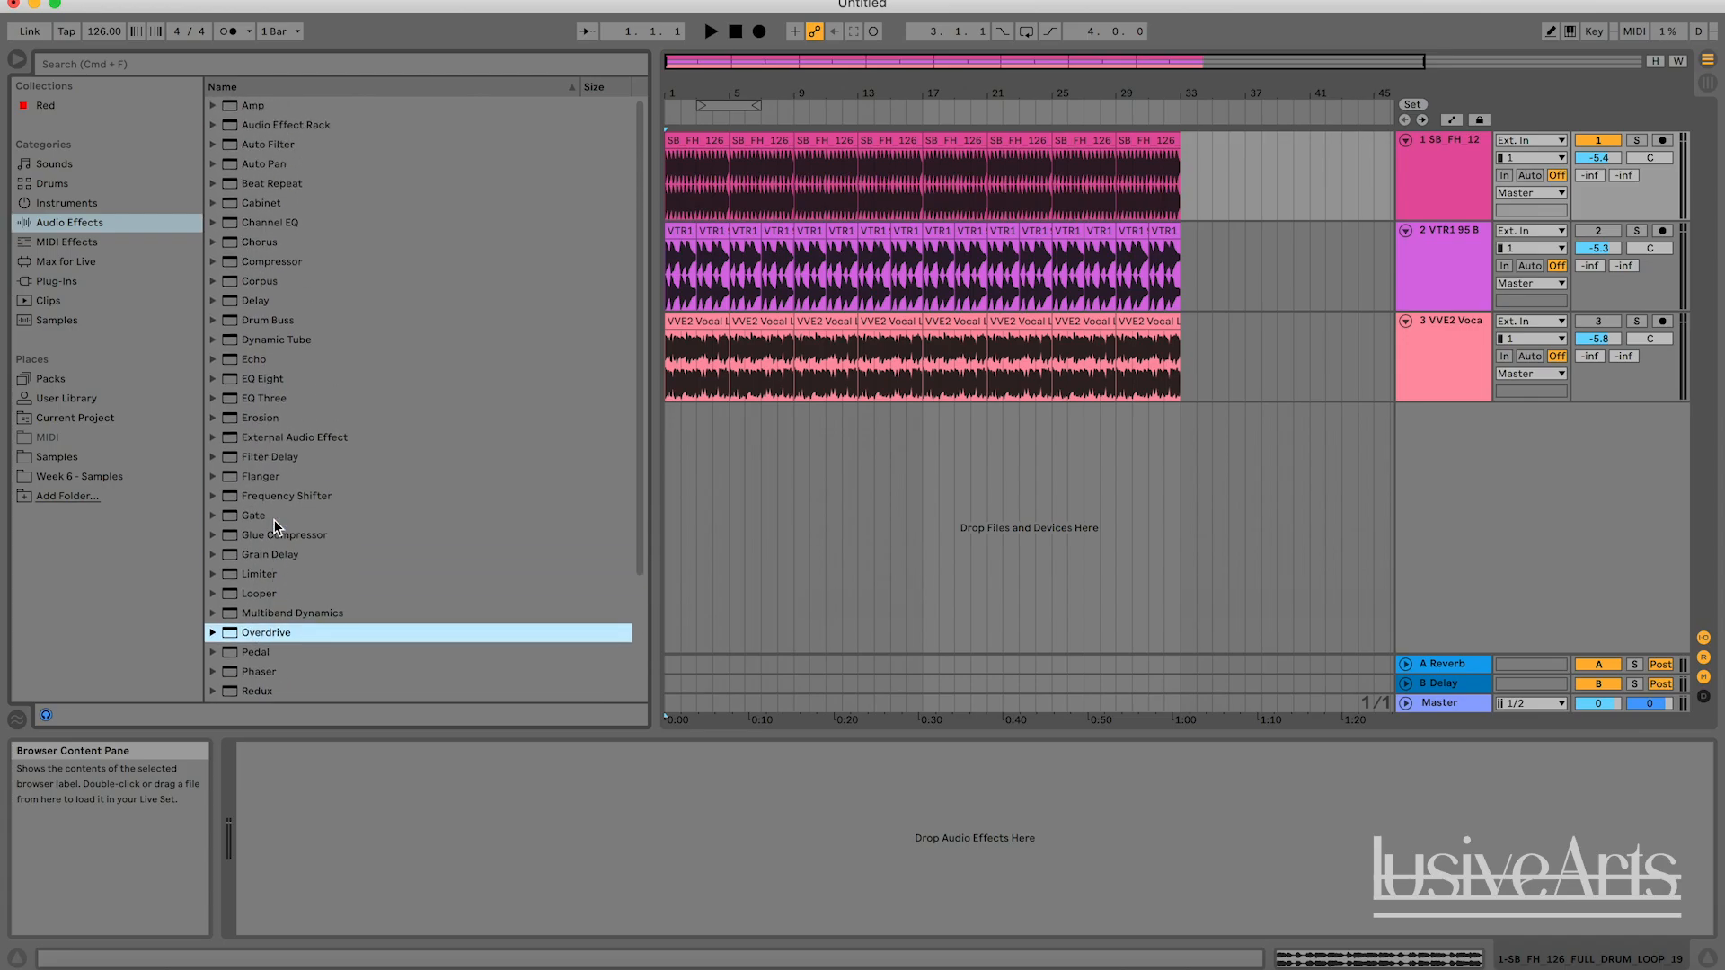
left_click(271, 244)
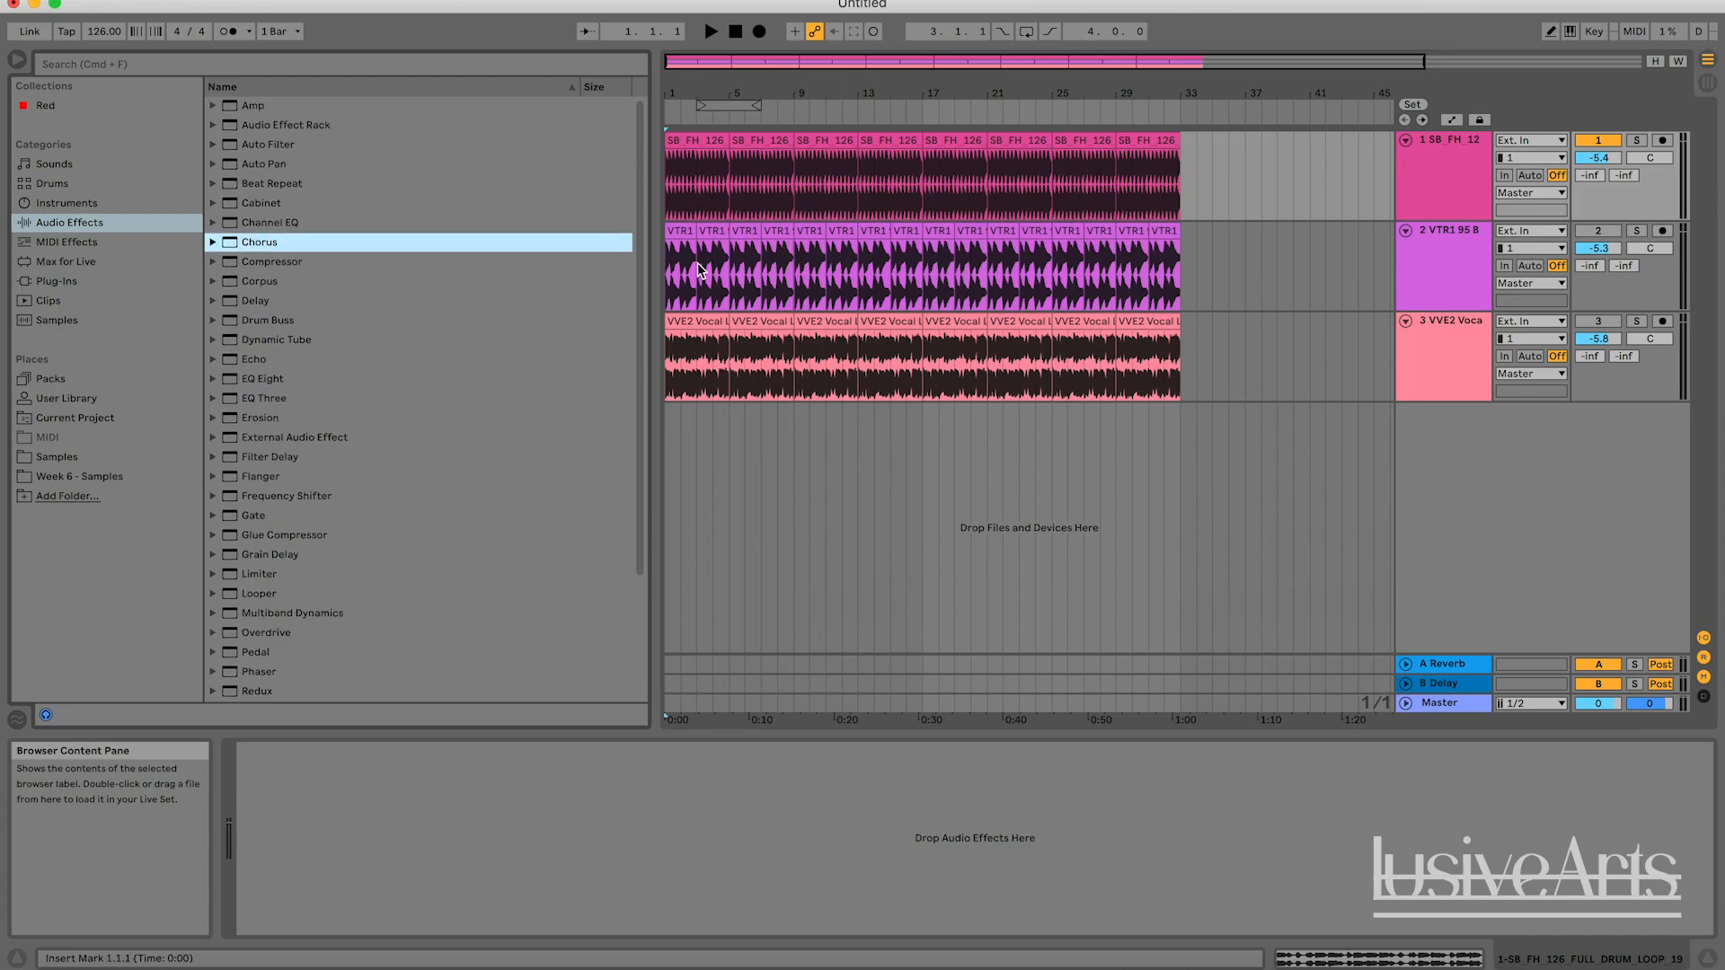
scroll(488, 446, "down", 3)
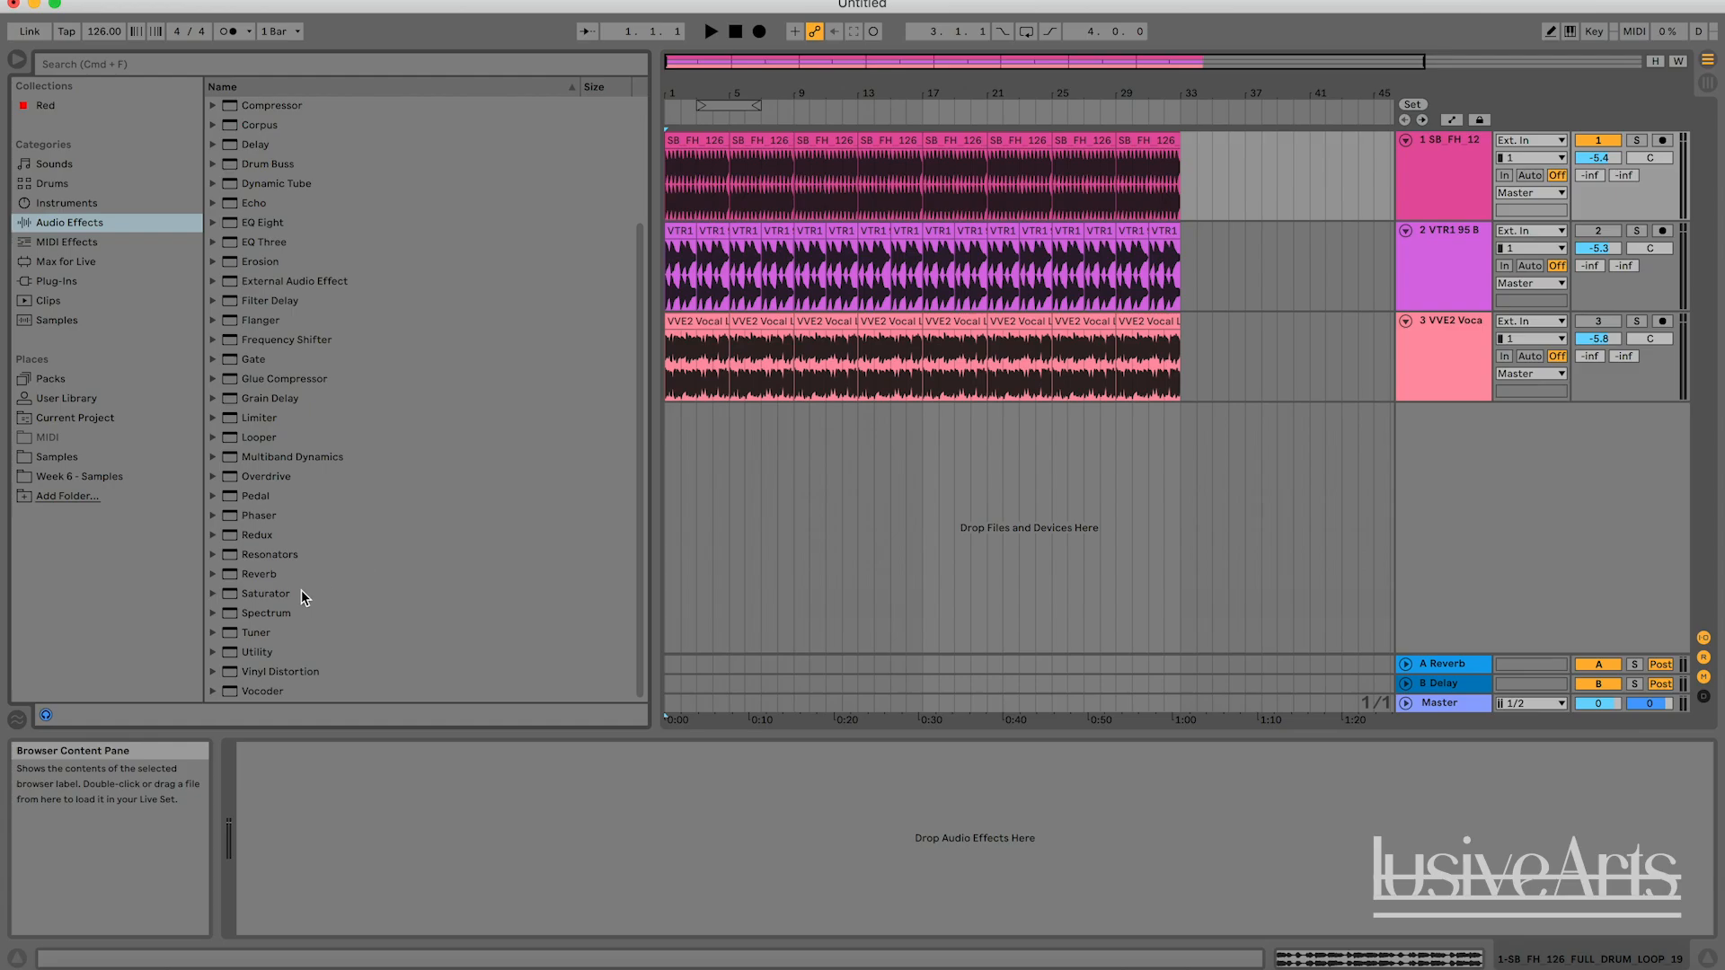
left_click(256, 596)
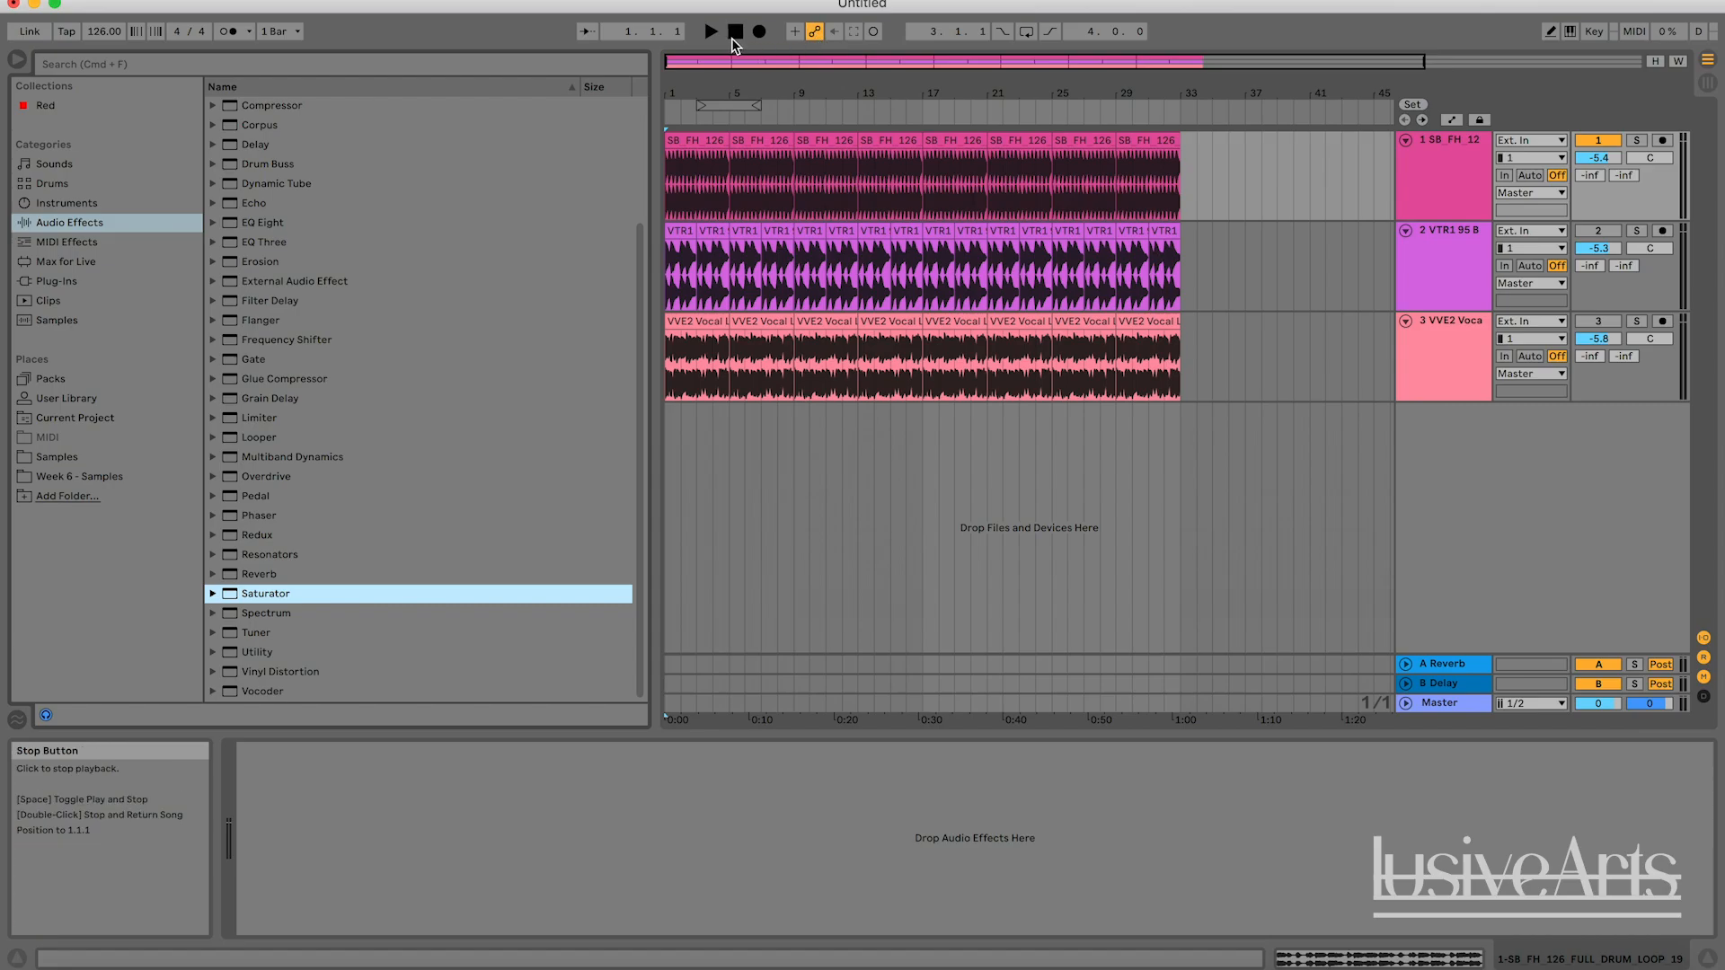
Listen to the arrangement, soloing the VTR1 track and the VVE2 vocal track in turn, and stop playback.
key("space")
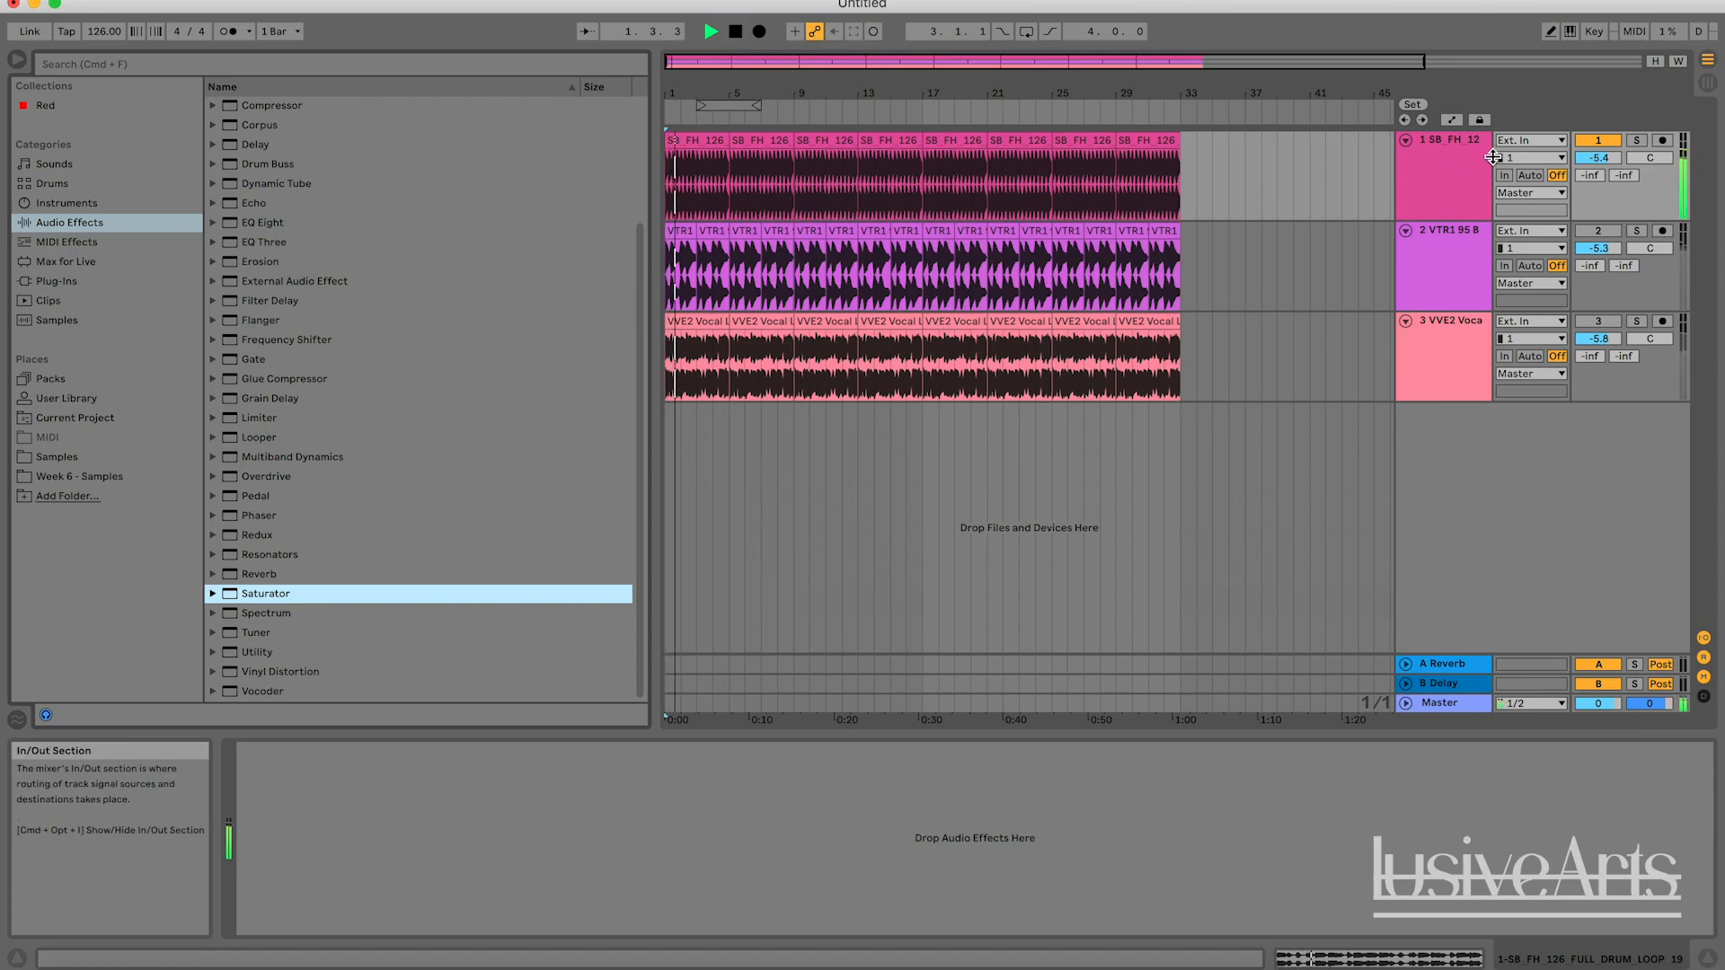
left_click(1637, 231)
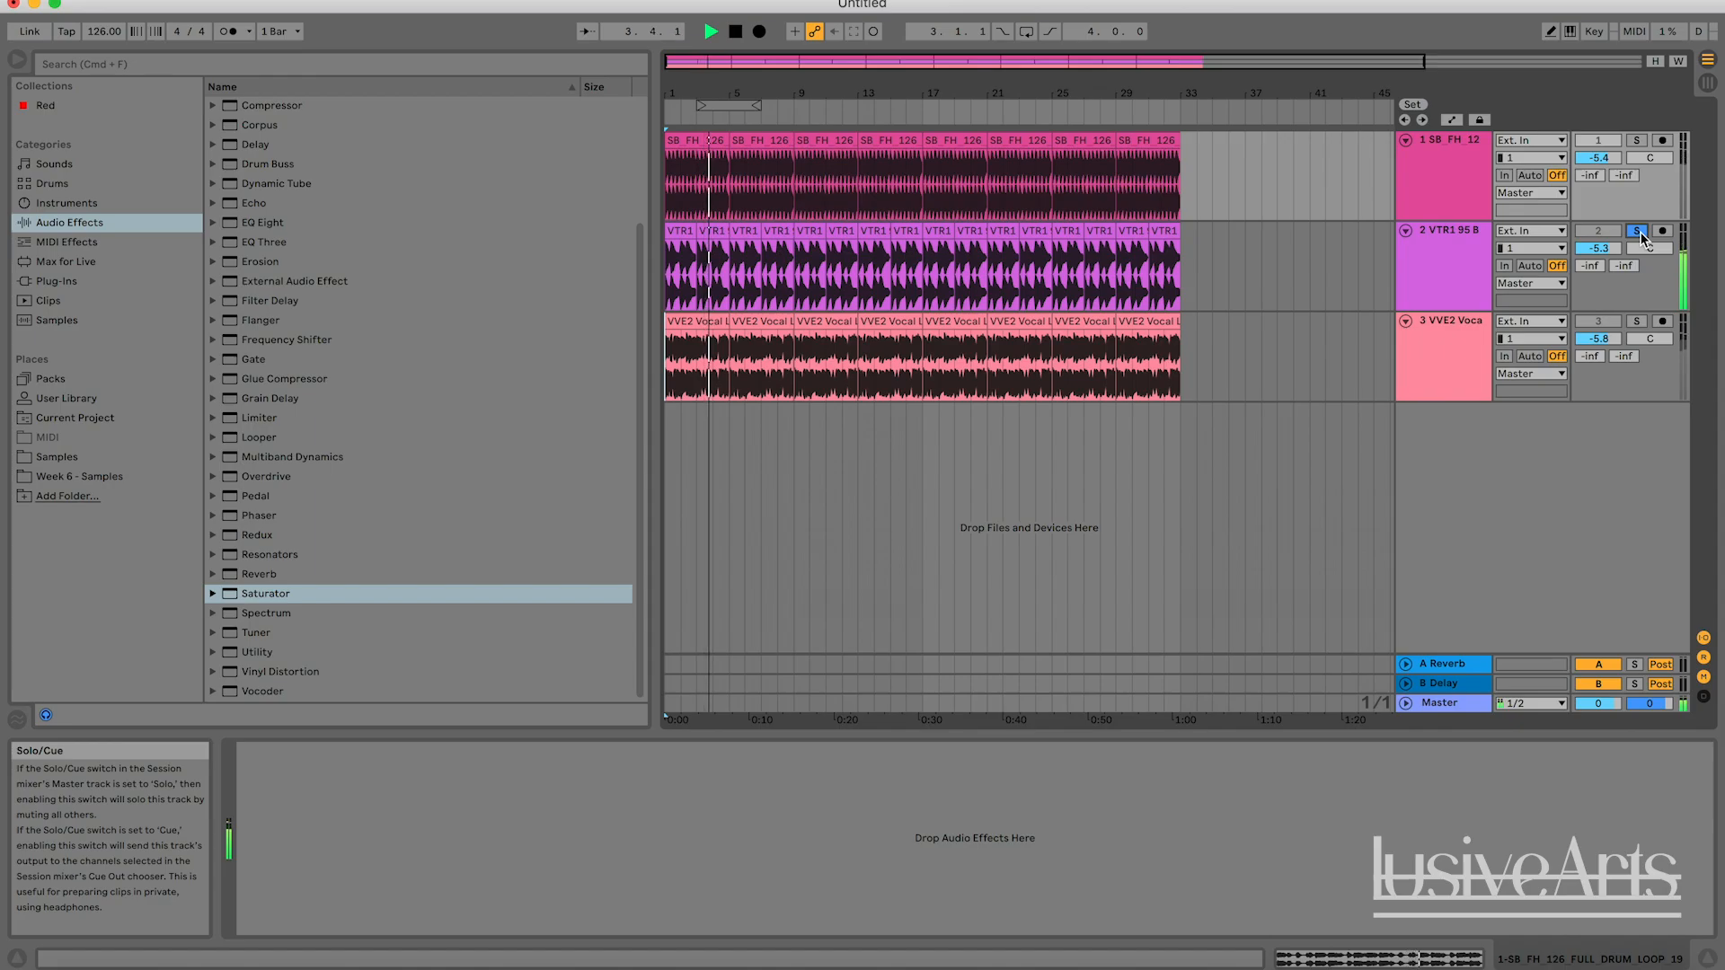
left_click(1638, 323)
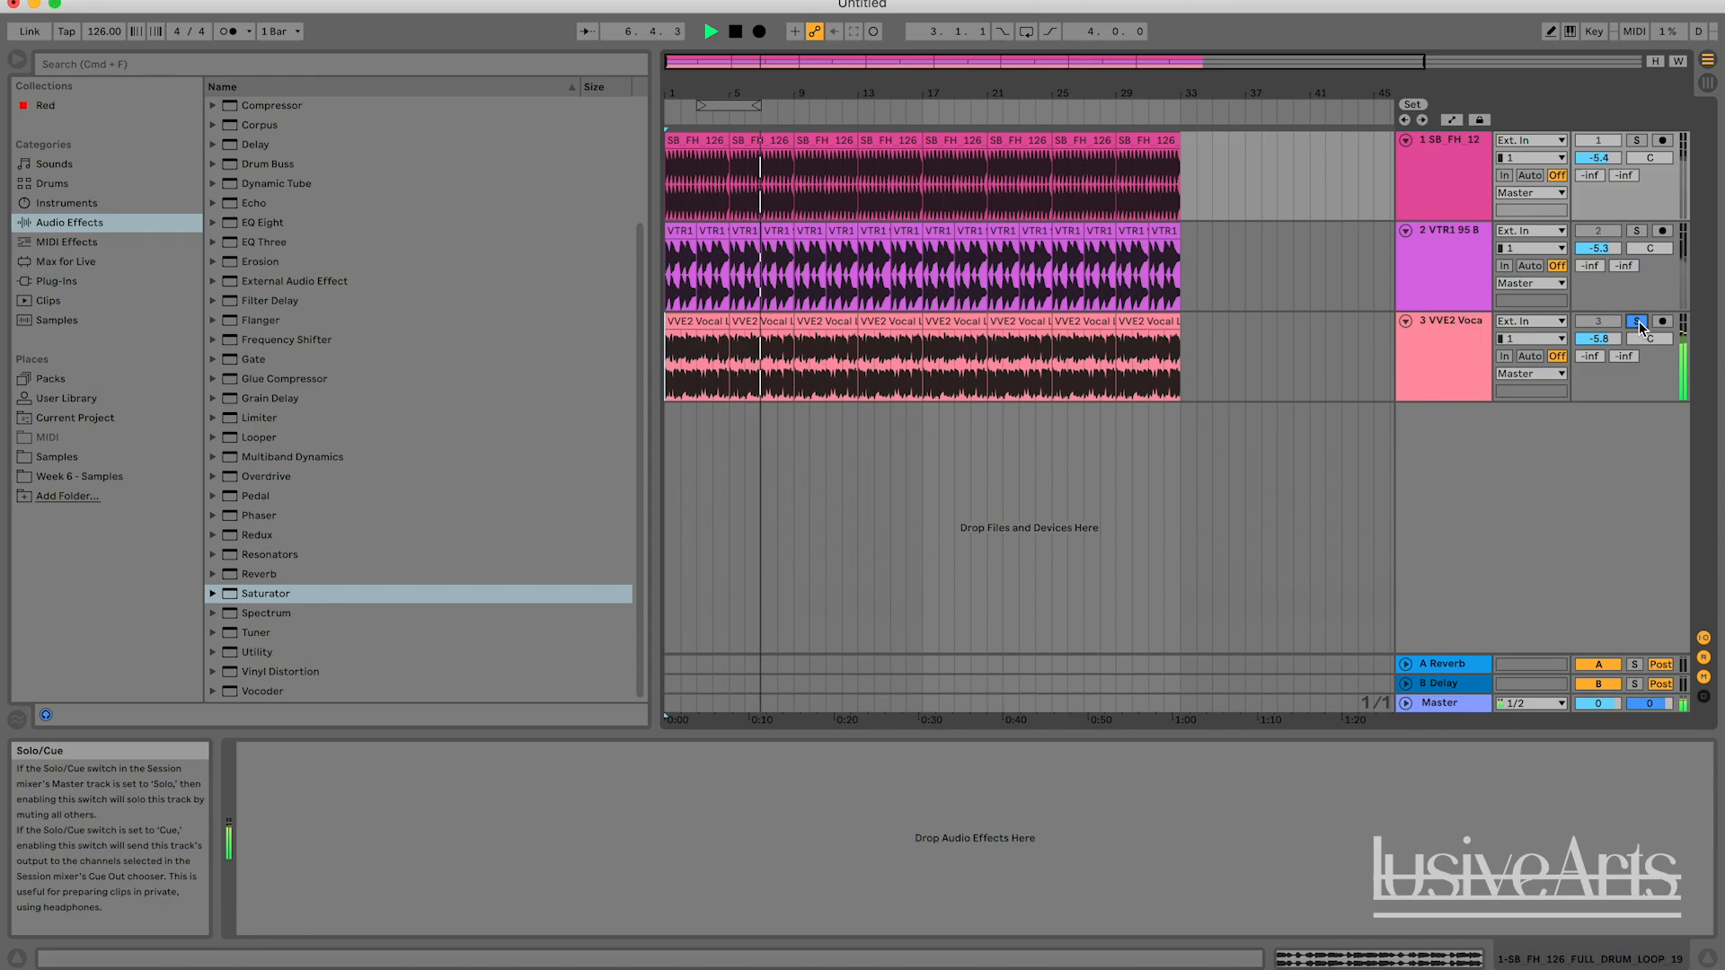
key("space")
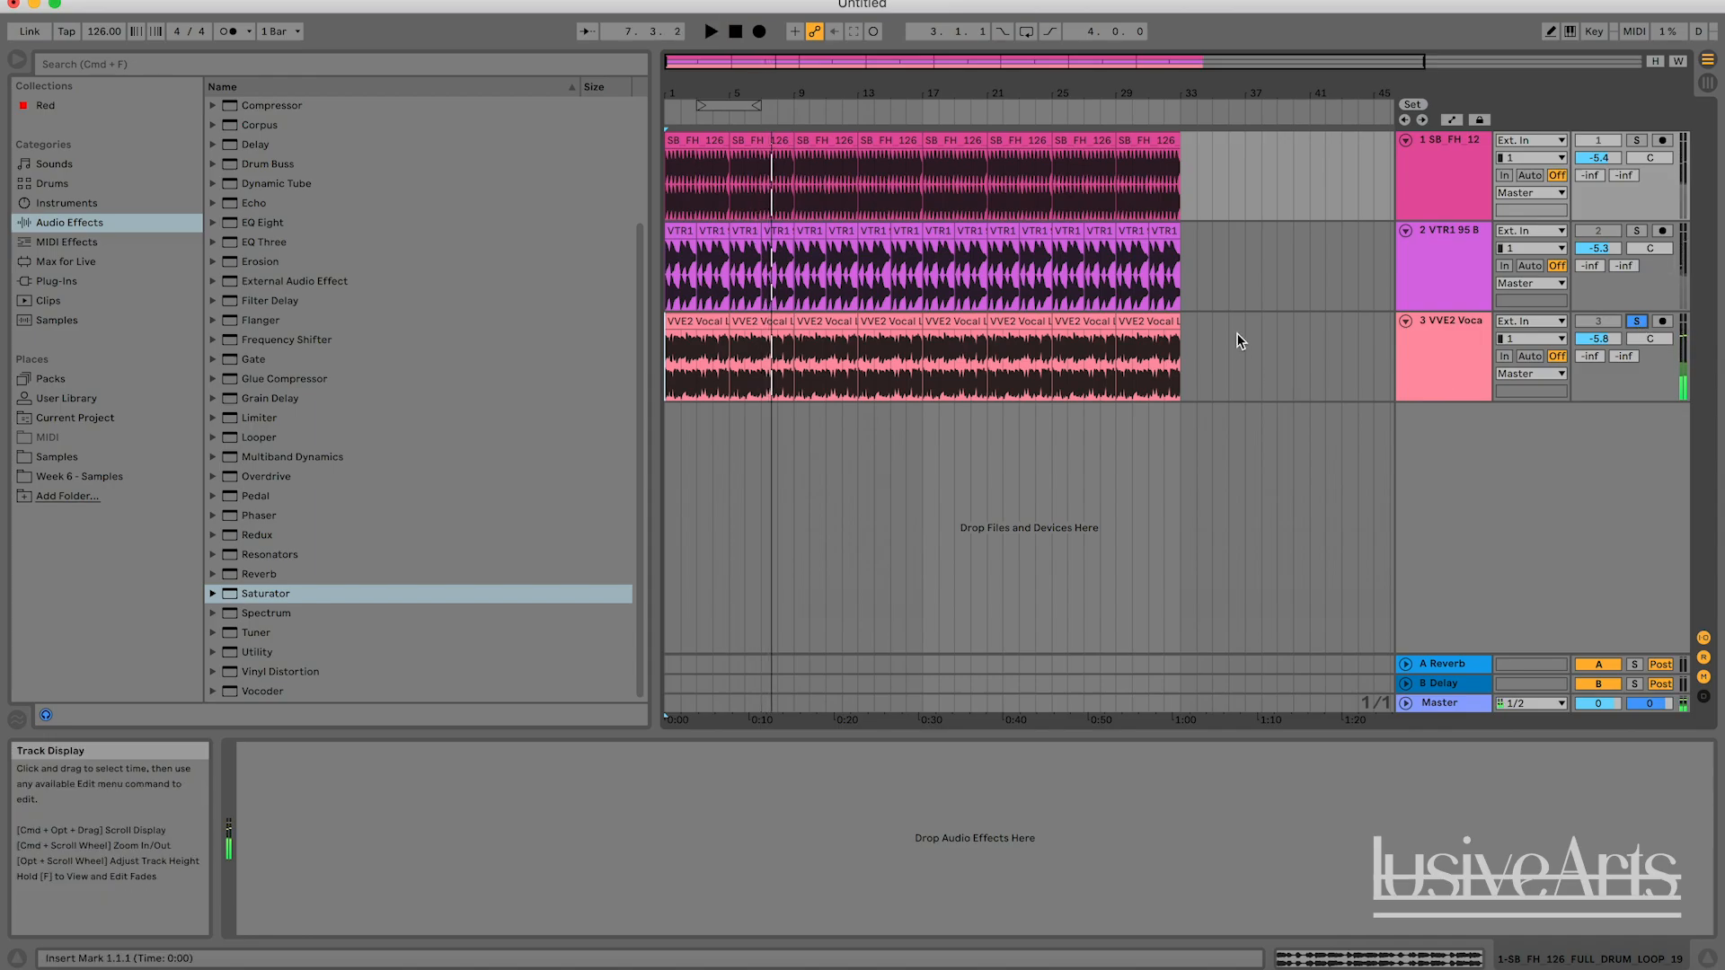
left_click(1228, 359)
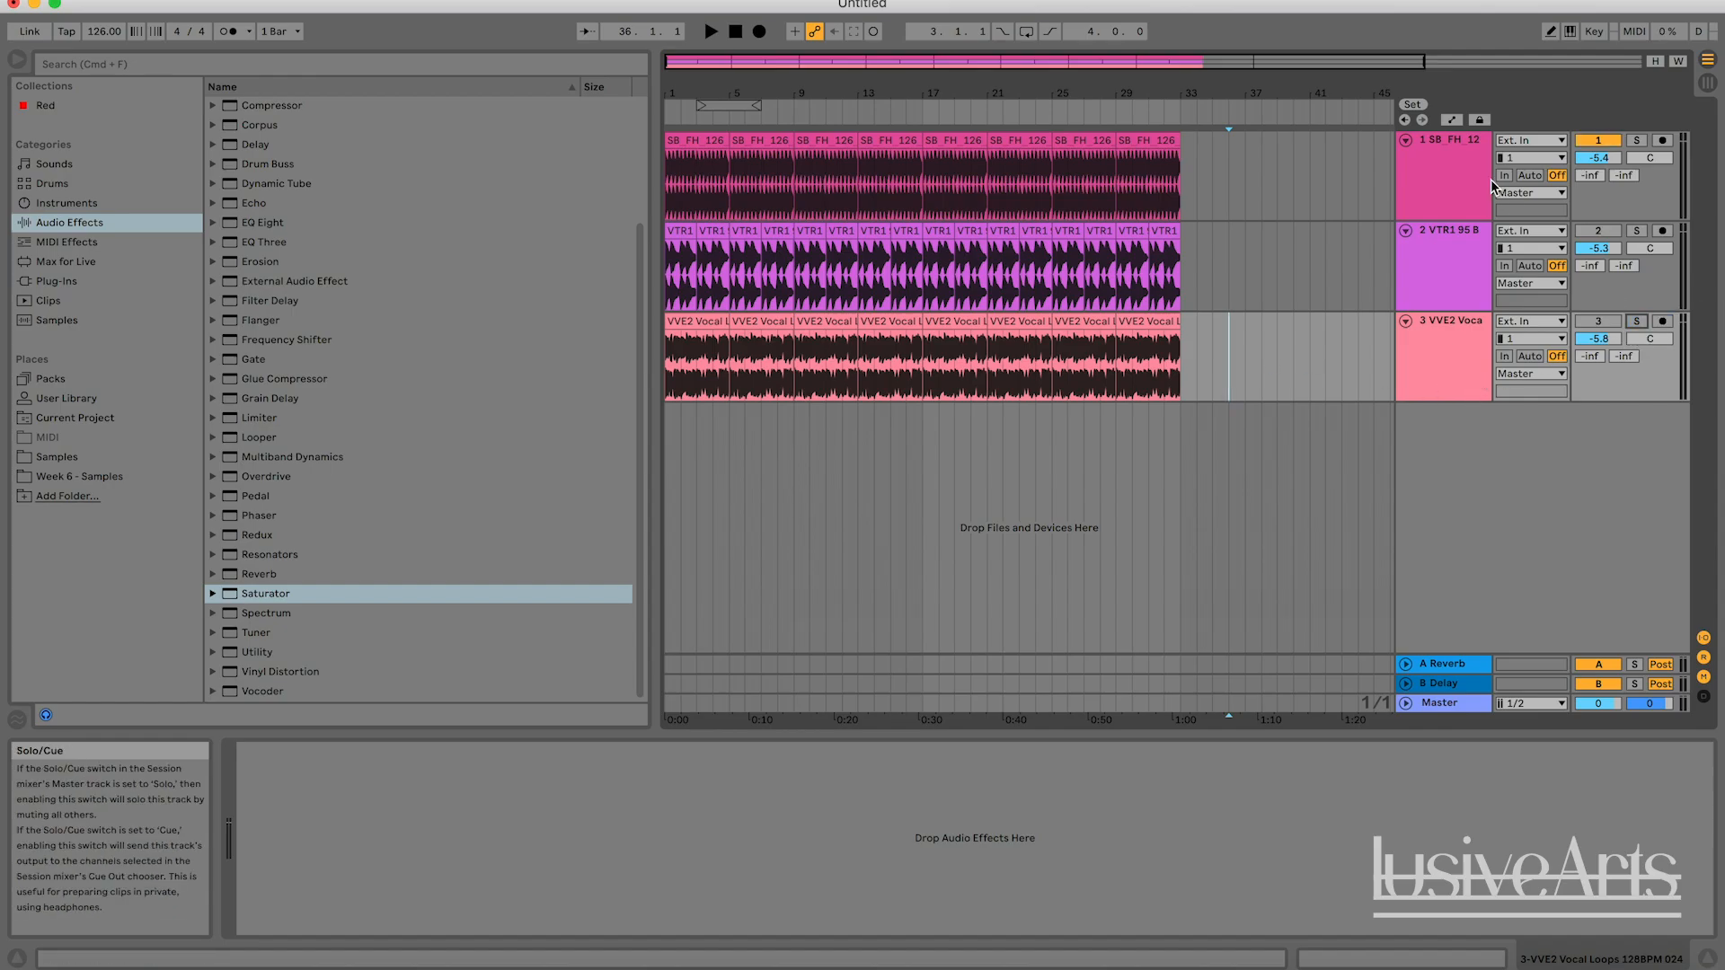
Play the SB_FH drum loop track from the start and load the Saturator effect onto it.
left_click(1460, 146)
key("space")
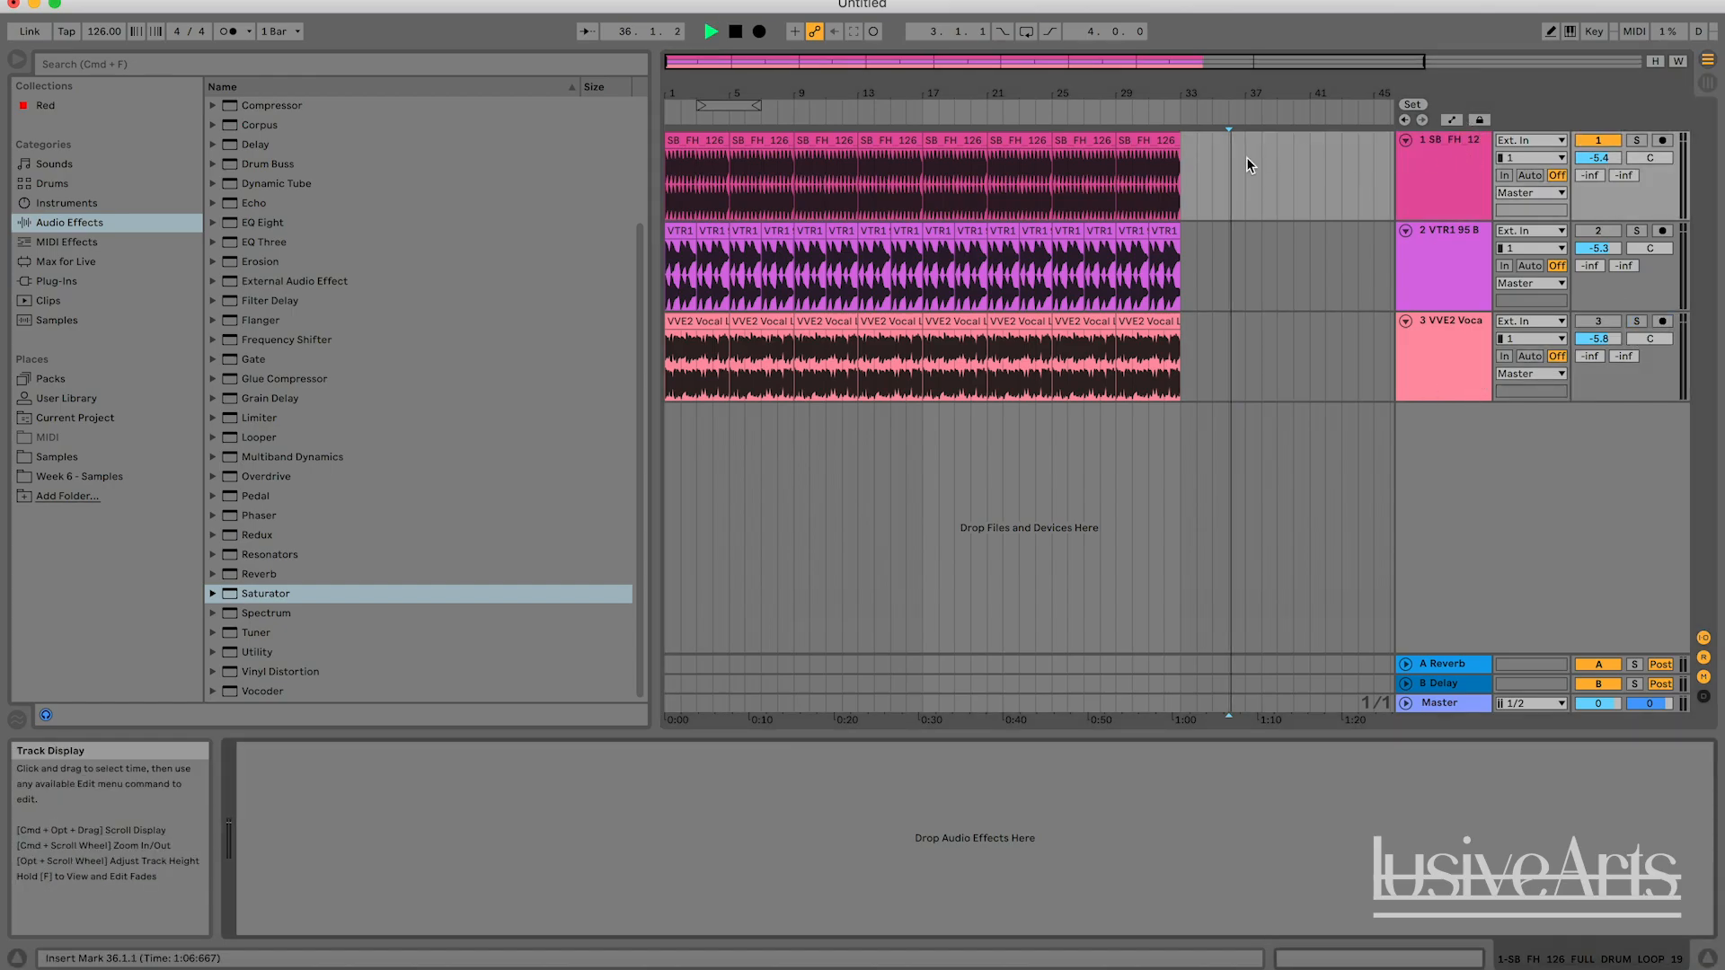
double_click(735, 32)
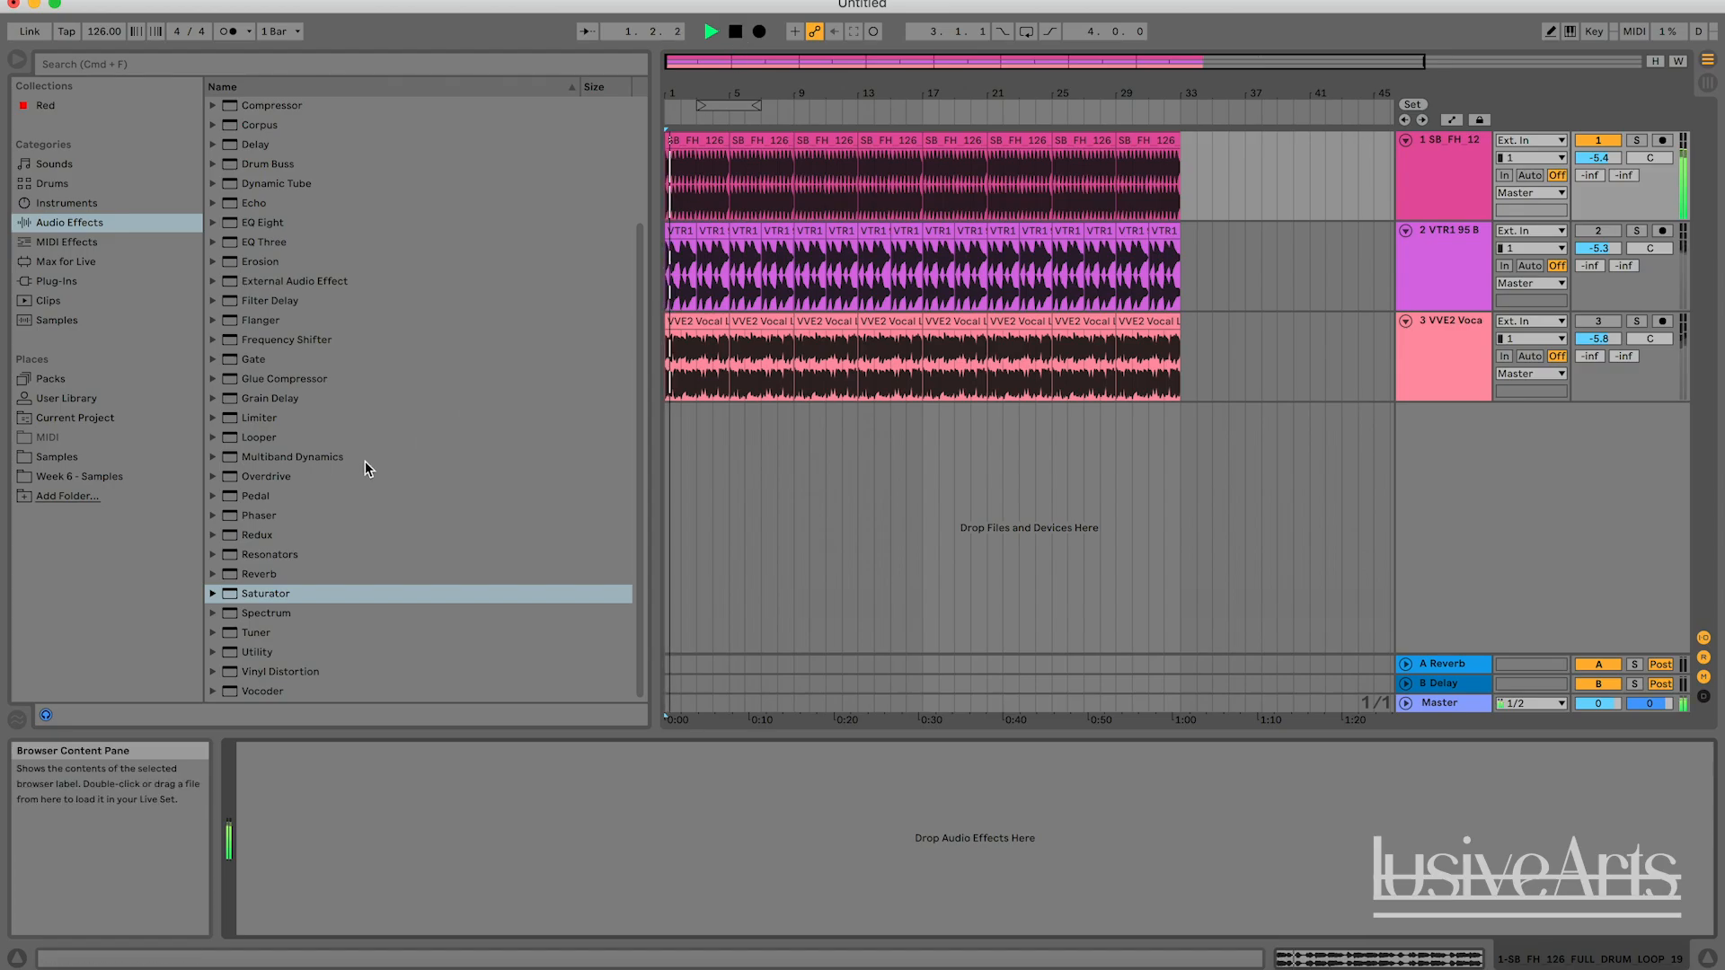
key("space")
left_click_drag(299, 589, 508, 833)
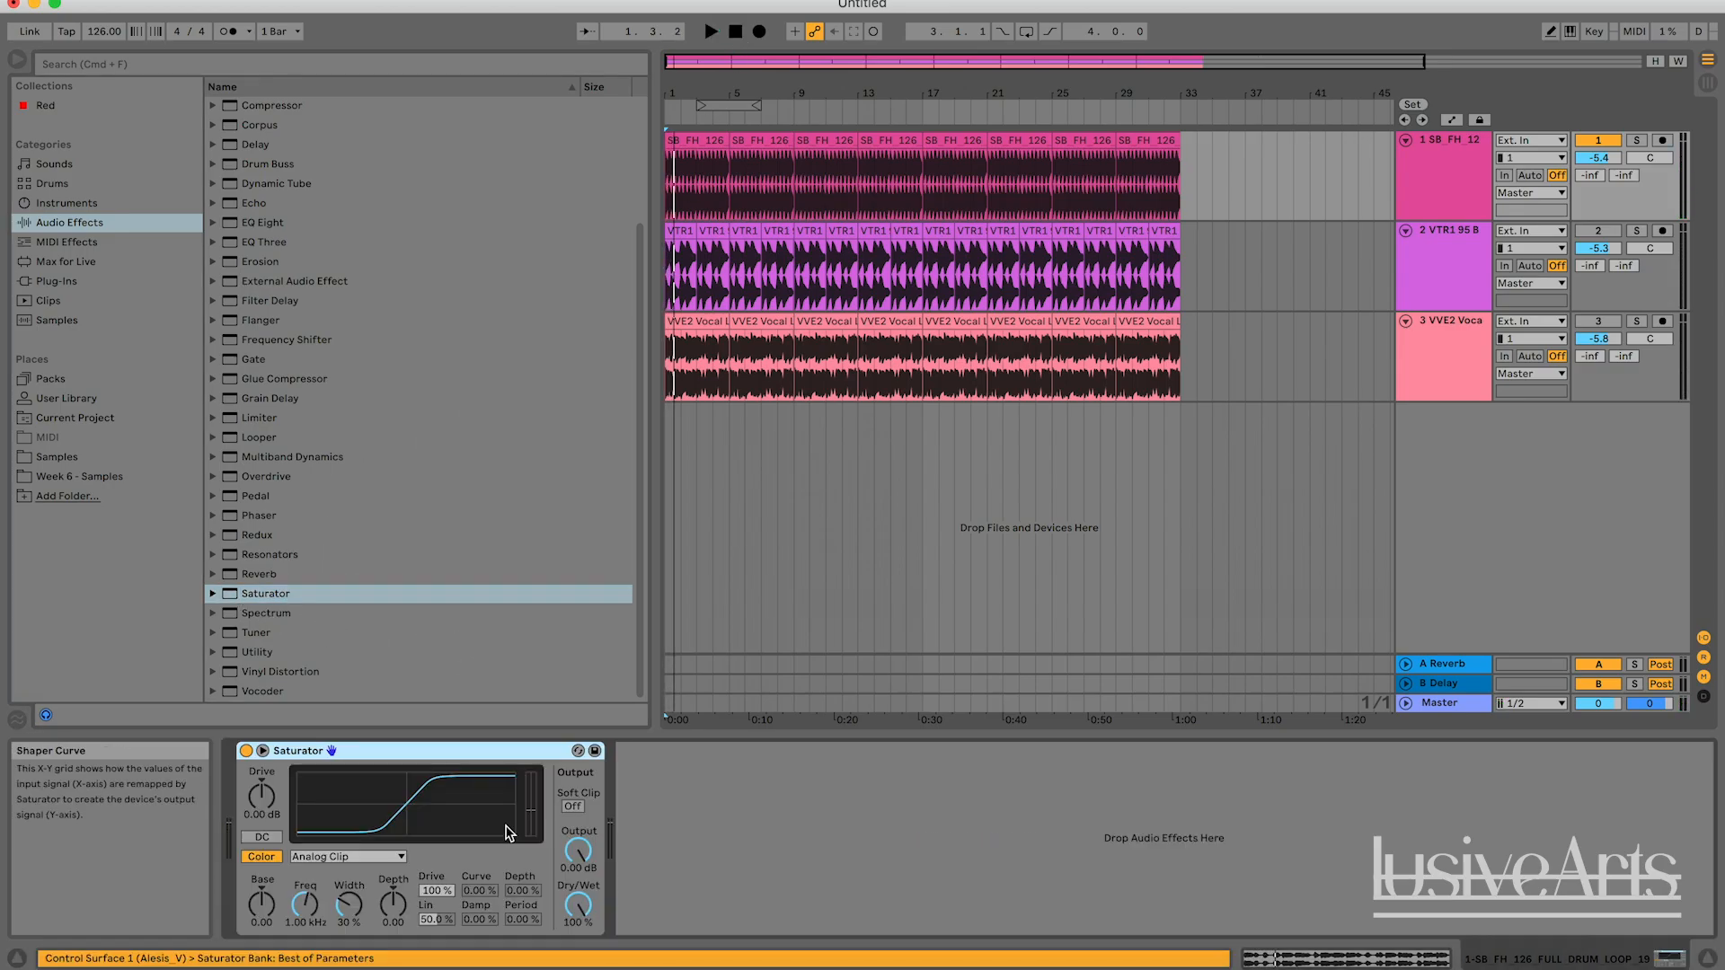
left_click(713, 867)
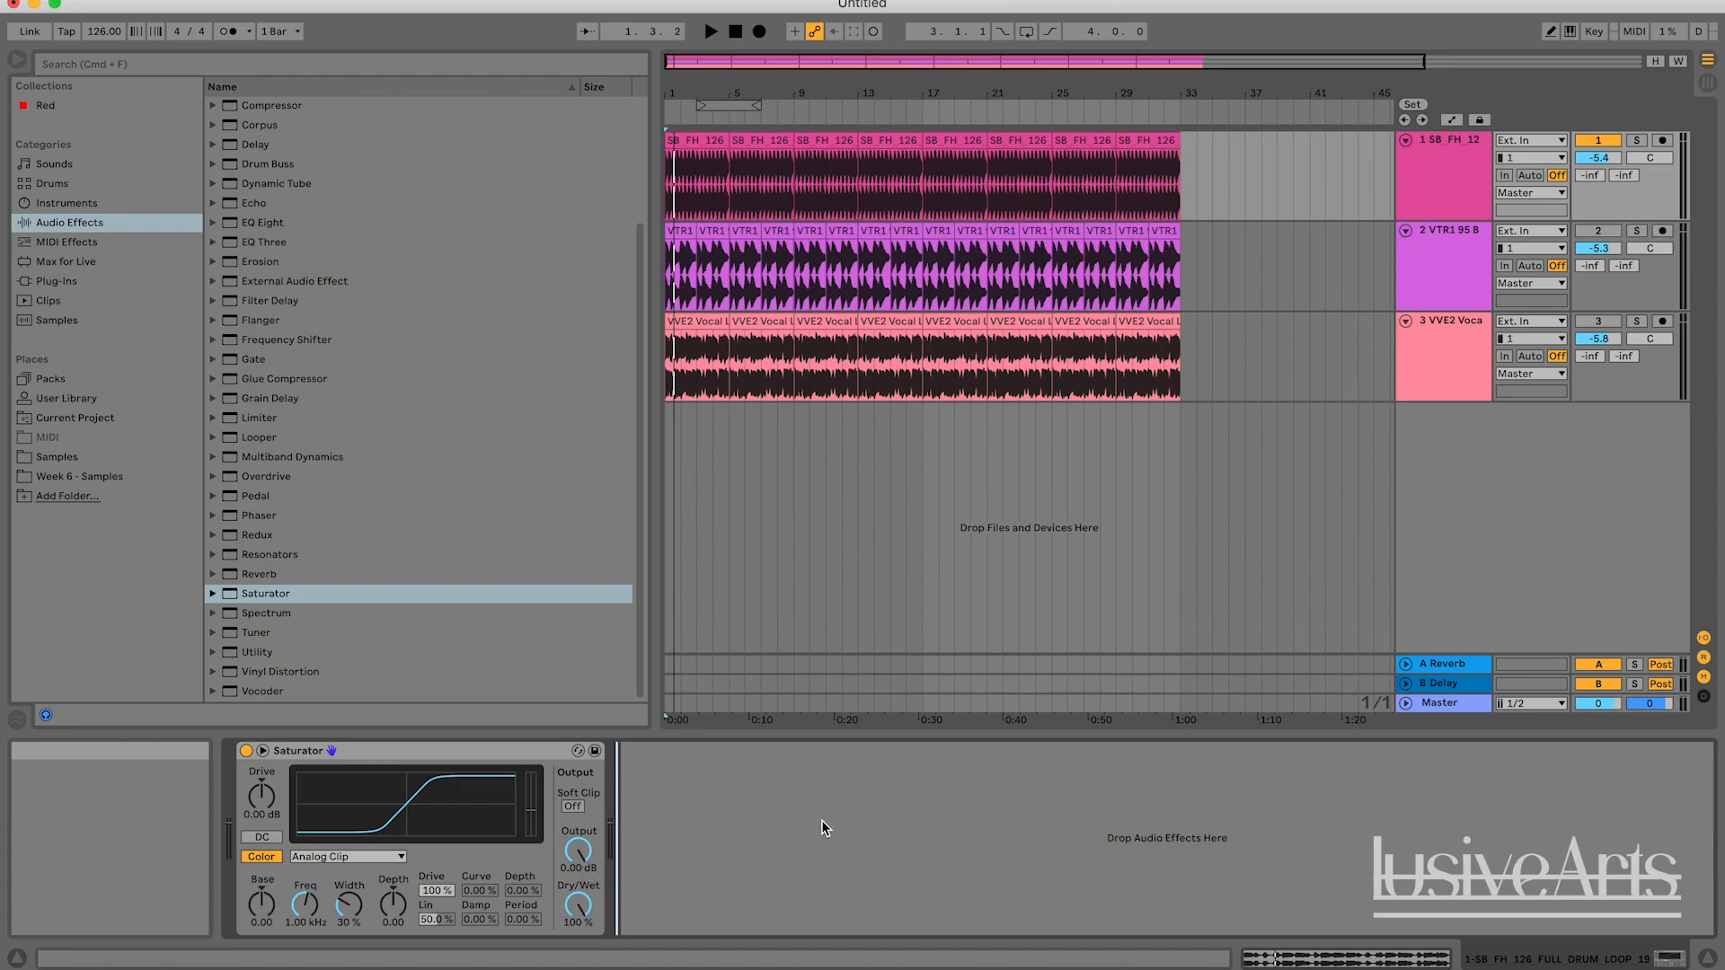
Select all clips on the drum loop track during playback and loop that 32-bar range from bar 1.
key("space")
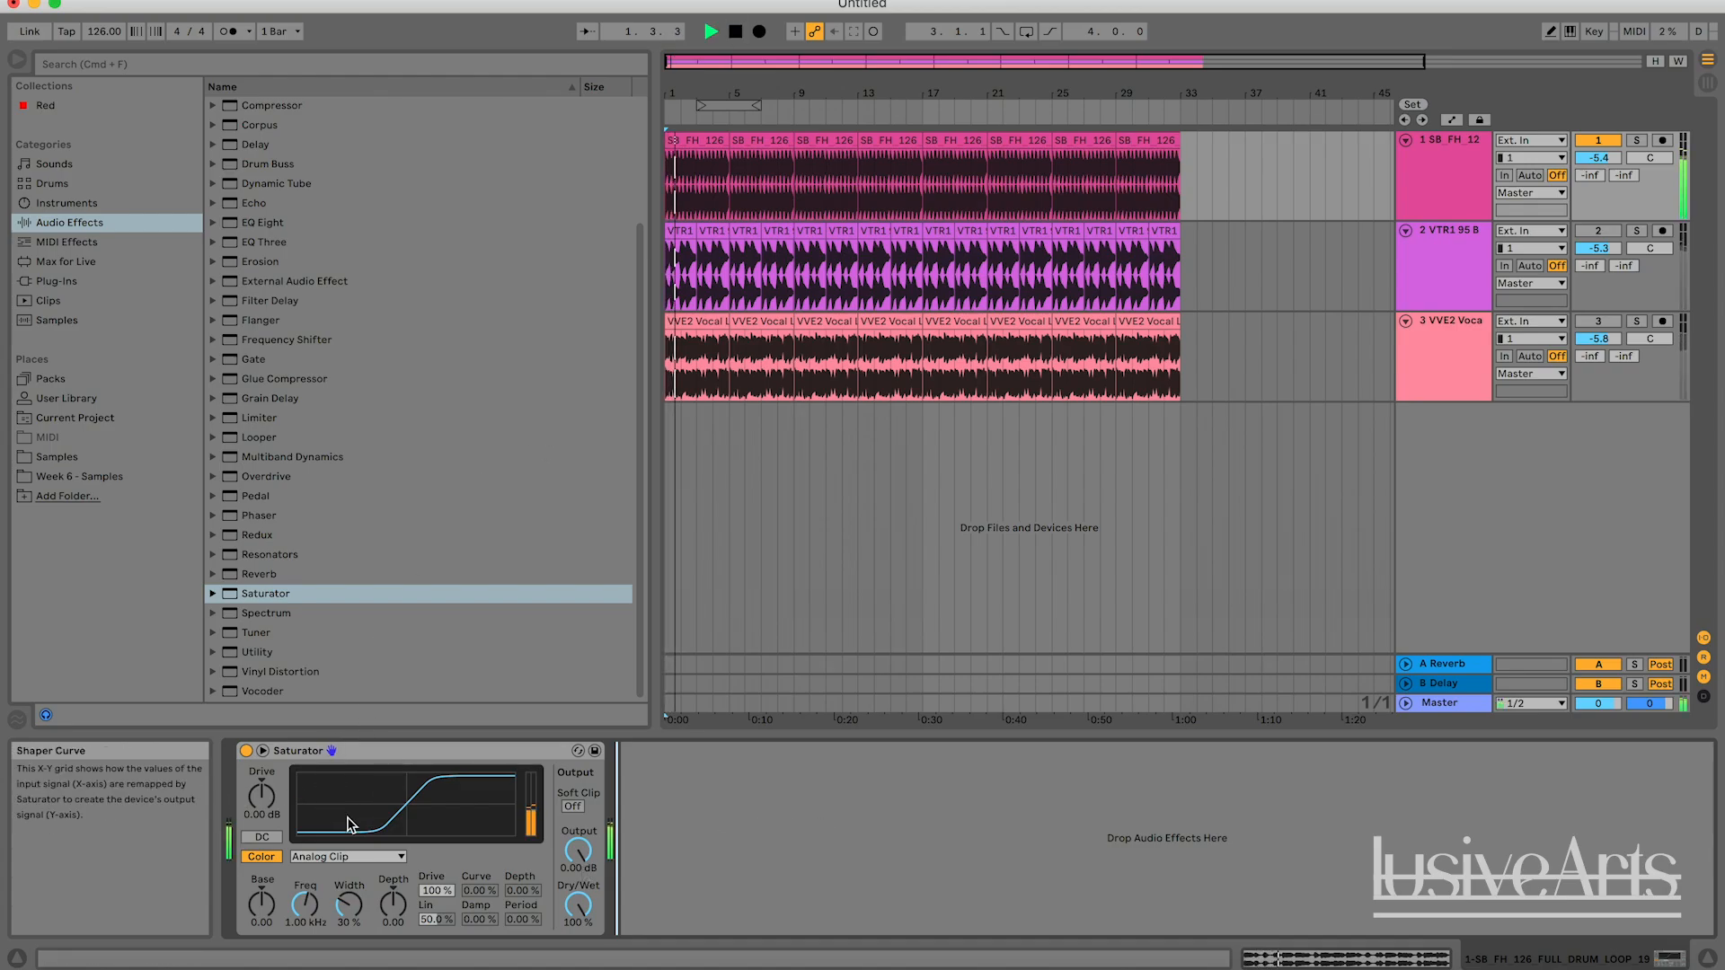
left_click(688, 135)
left_click(1148, 139, "shift")
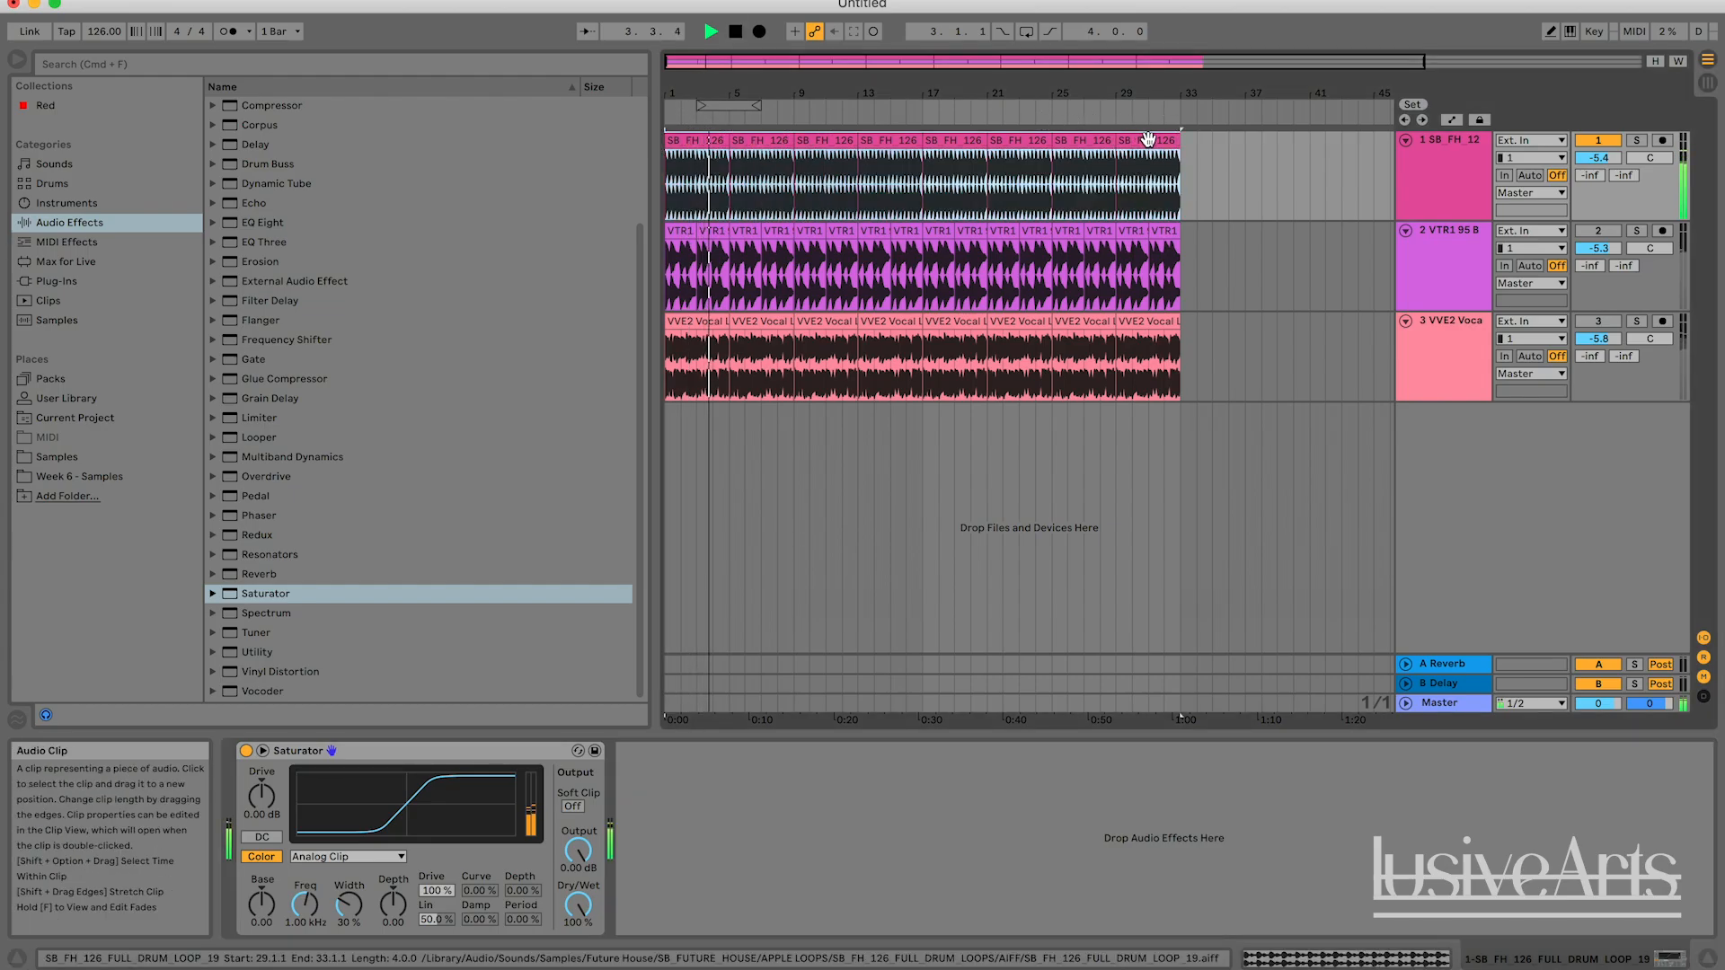
key("super+l")
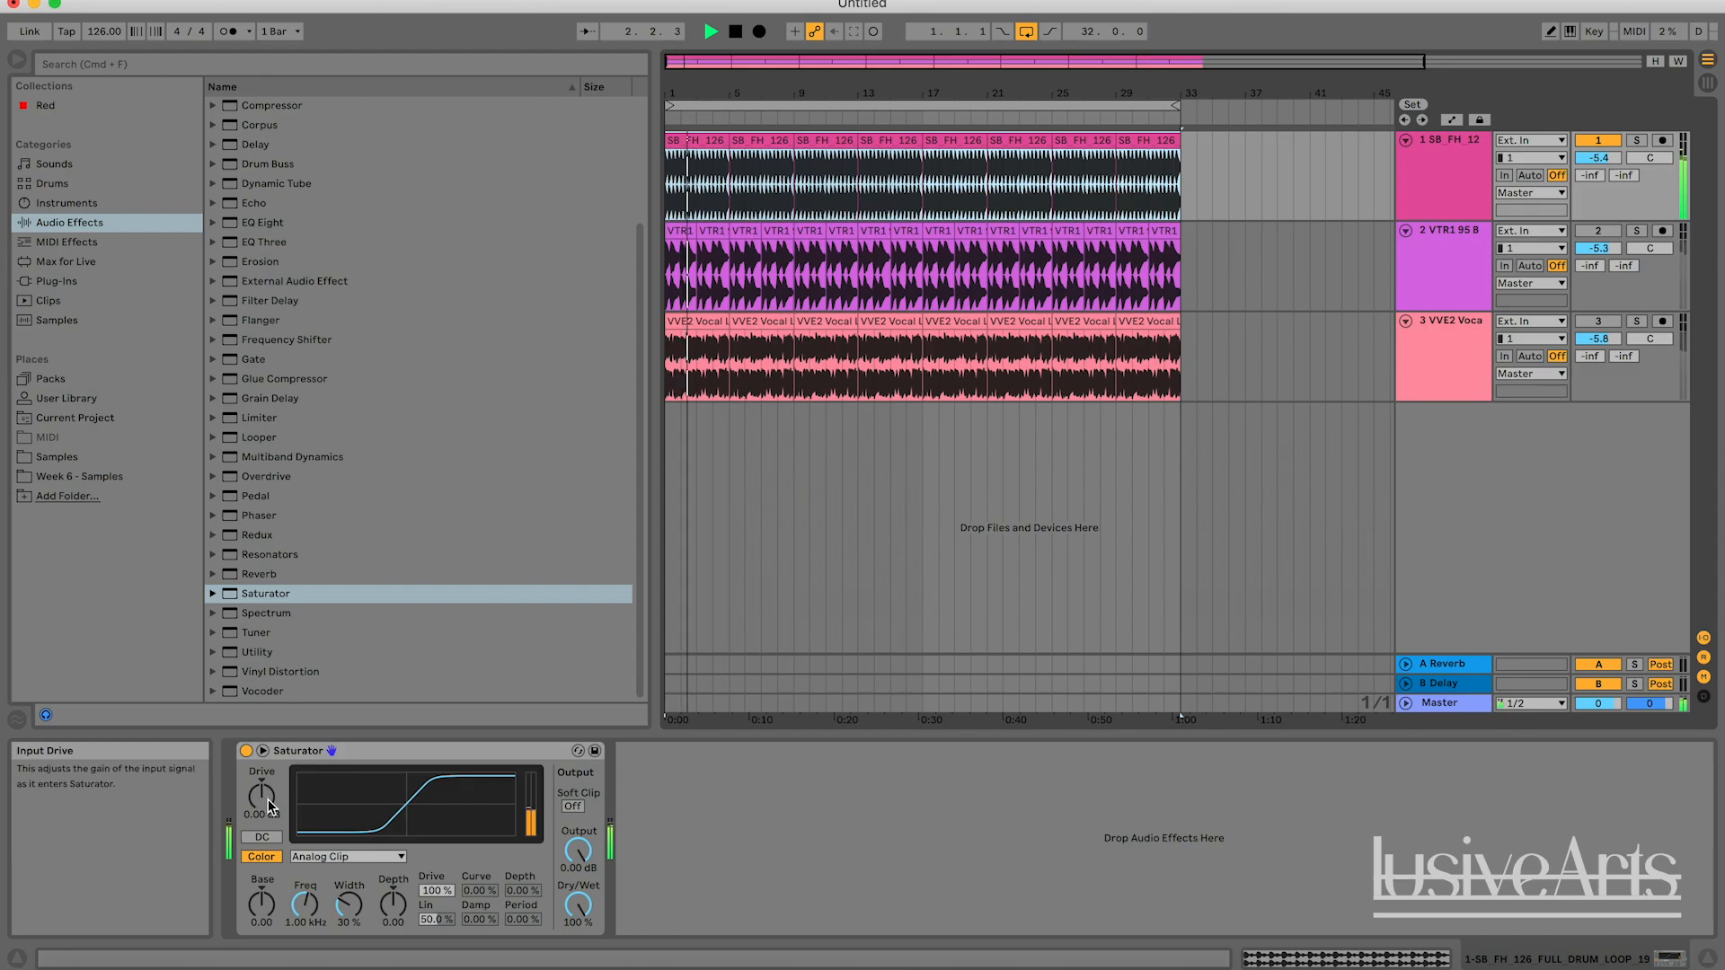
key("space")
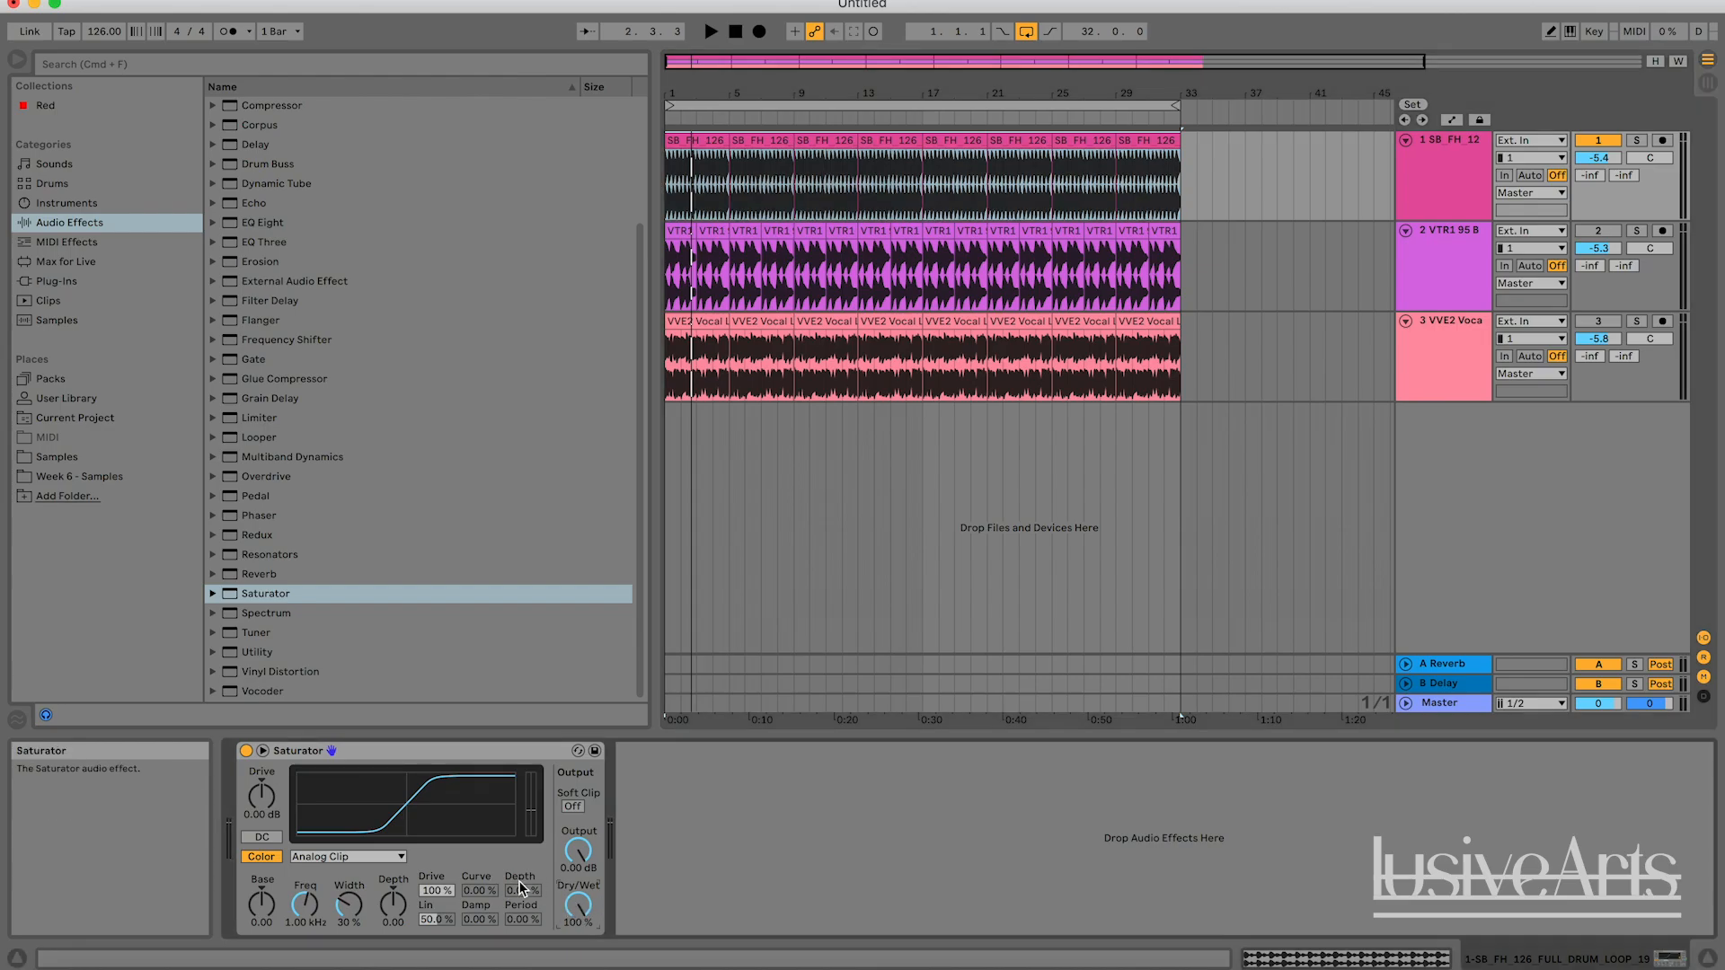
Compare the drum loop with the Saturator bypassed and active during playback.
key("space")
left_click(246, 751)
left_click(245, 751)
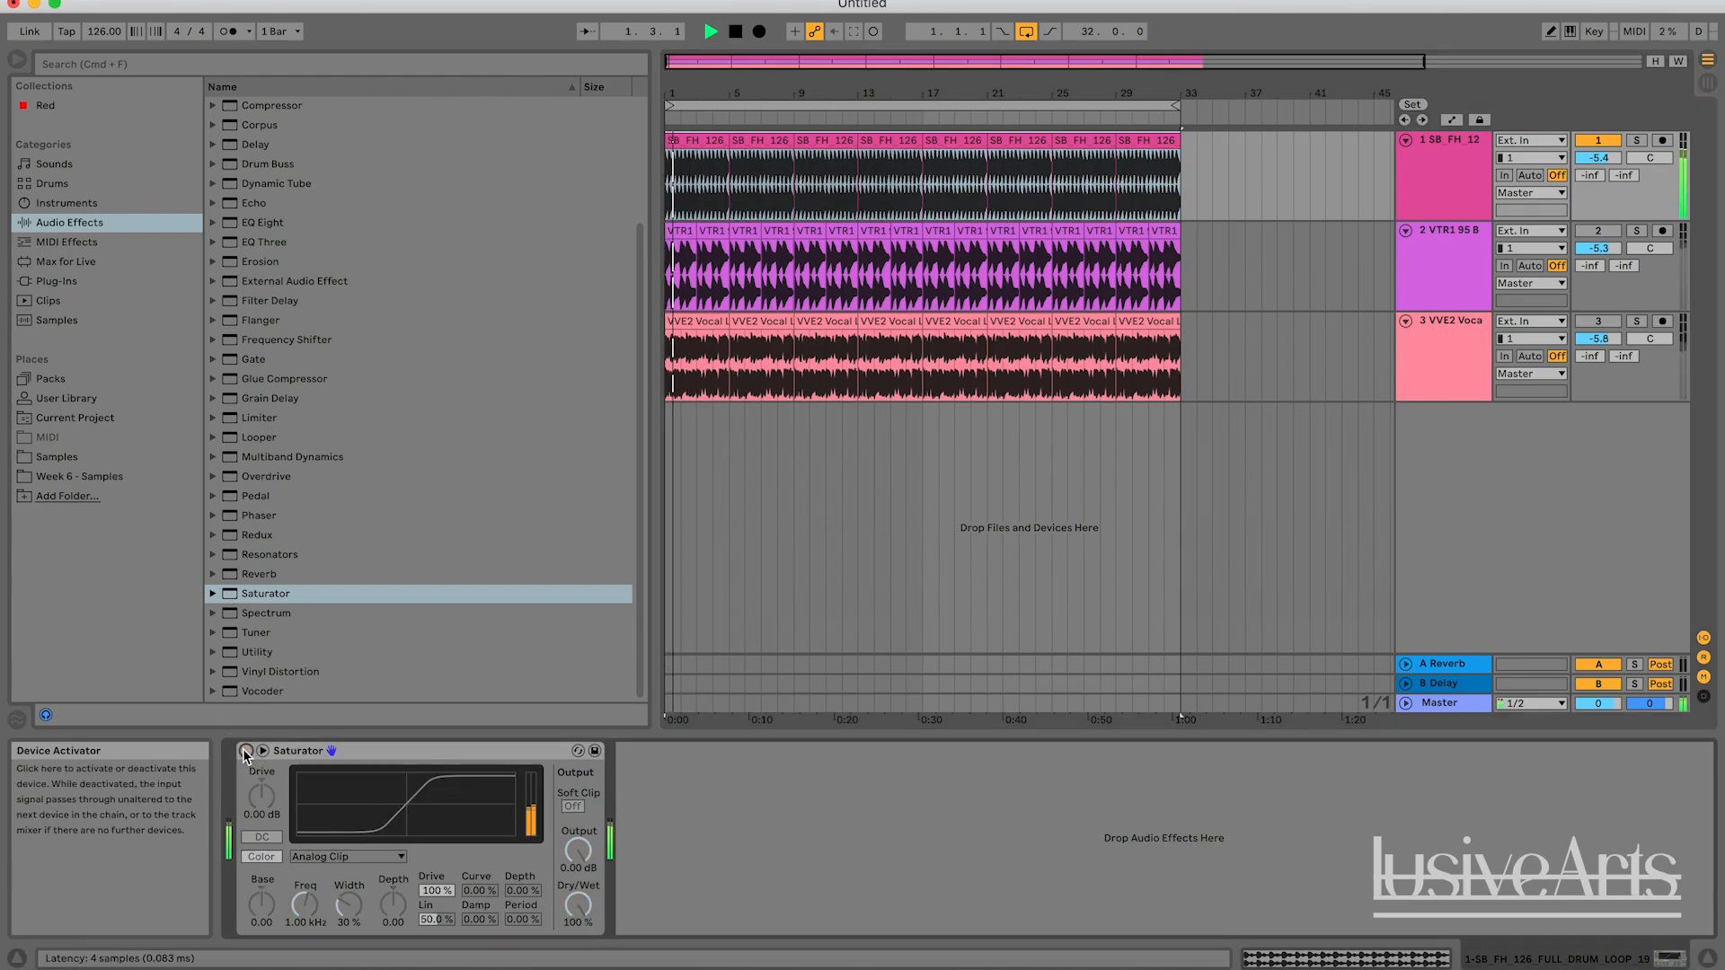
key("space")
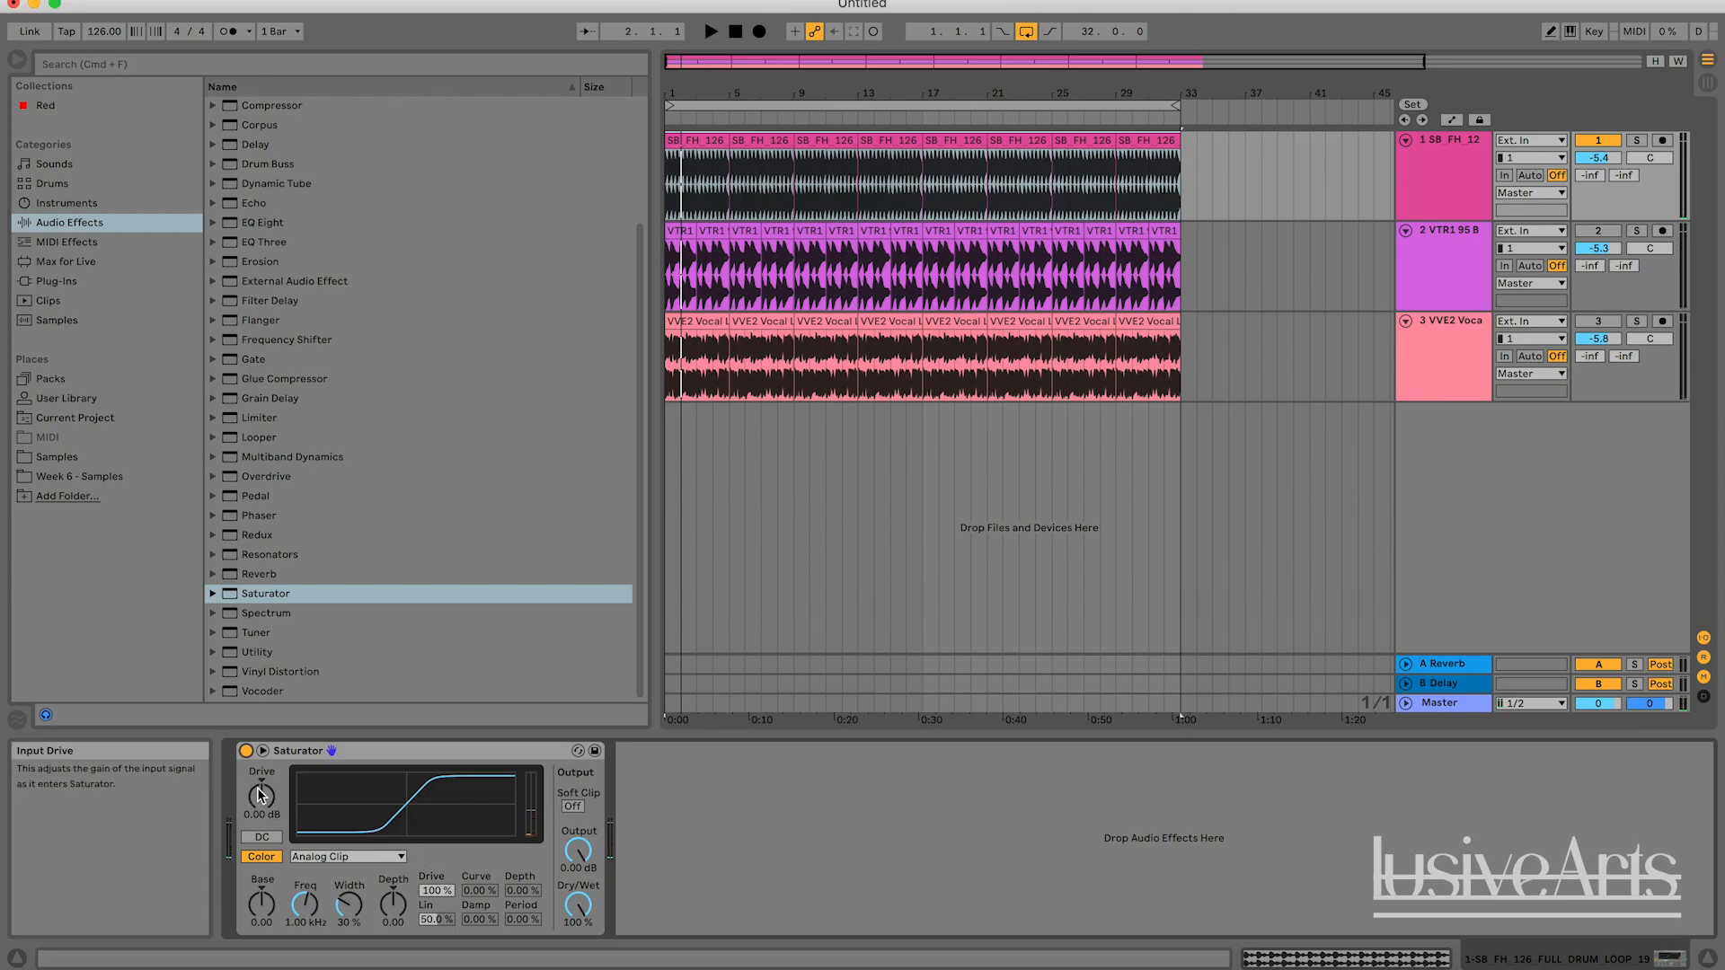
Try the Saturator's Drive at 6.86 dB on the playing drum loop and reset it to 0 dB.
key("space")
left_click_drag(265, 803, 265, 779)
key("space")
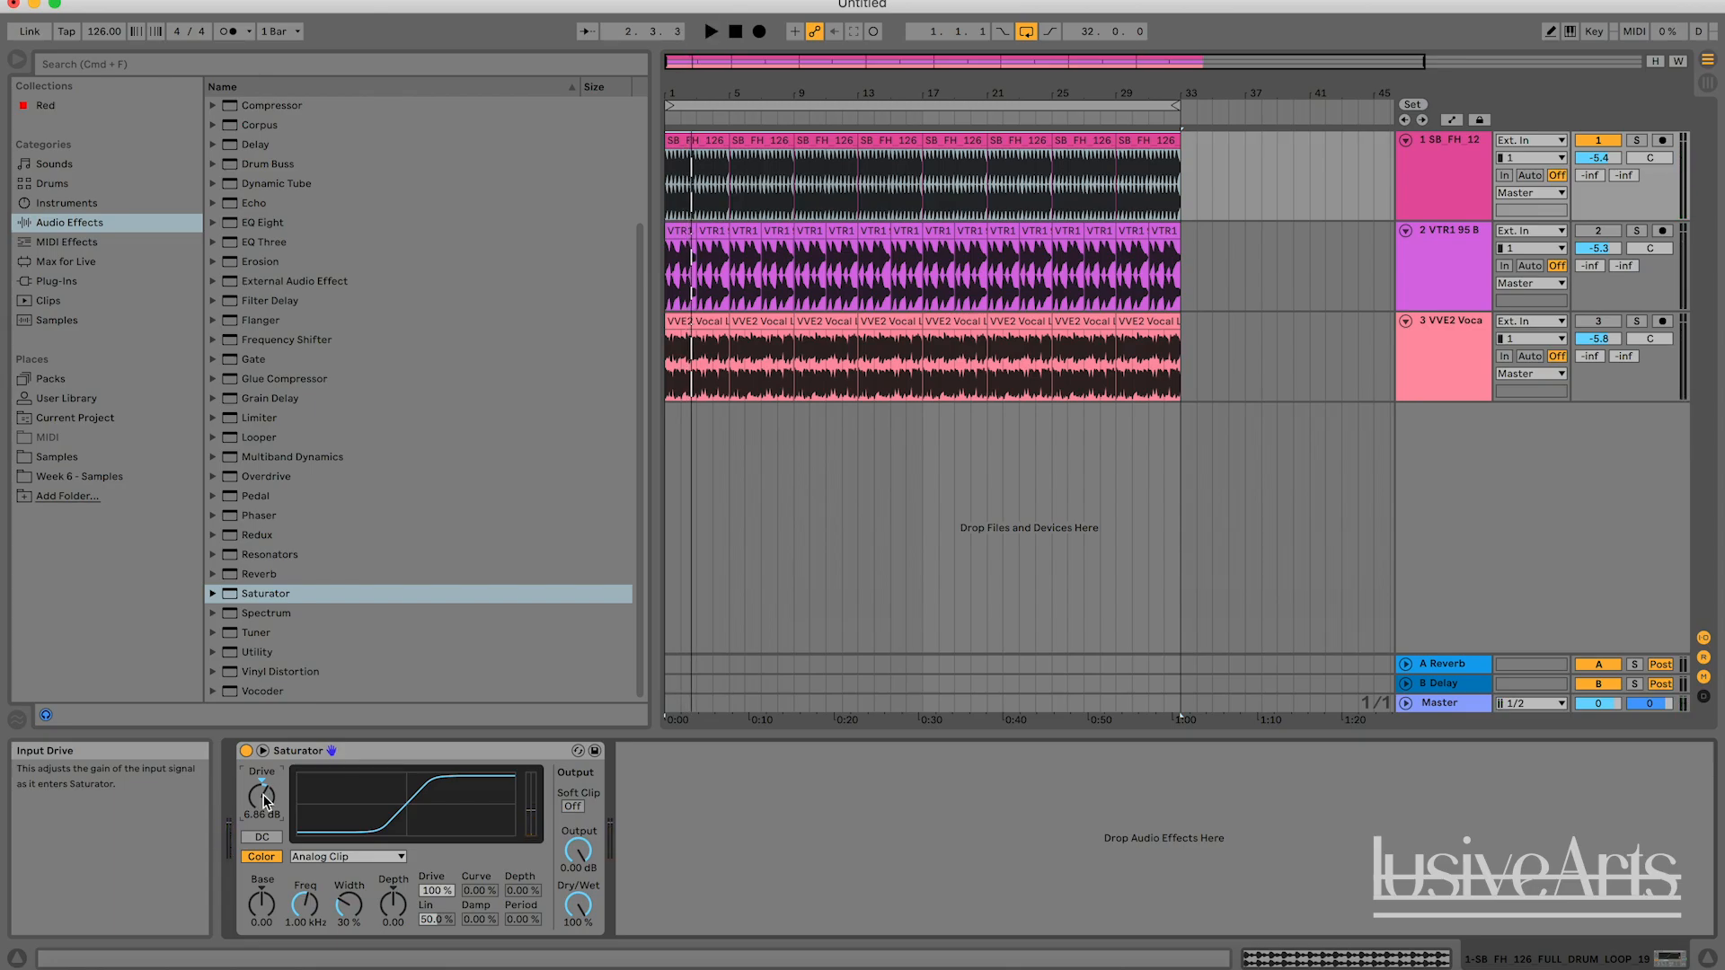
key("space")
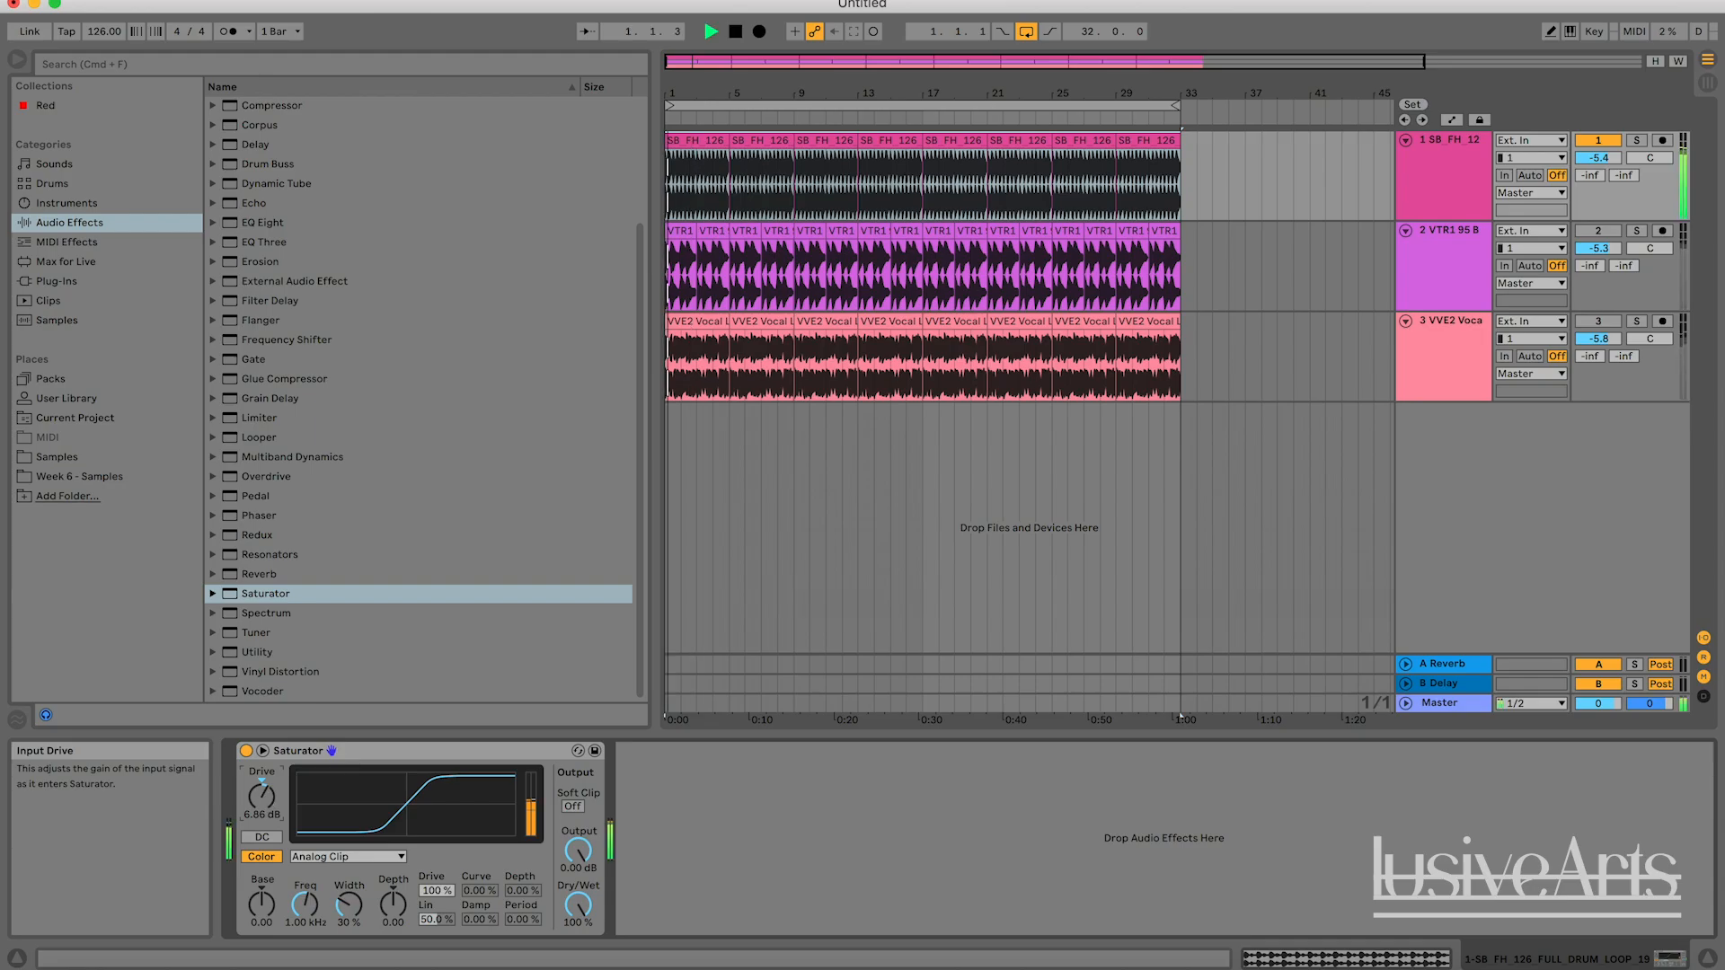
mouse_move(265, 802)
left_mouse_down()
mouse_move(265, 742)
mouse_move(265, 802)
left_mouse_up()
key("Delete")
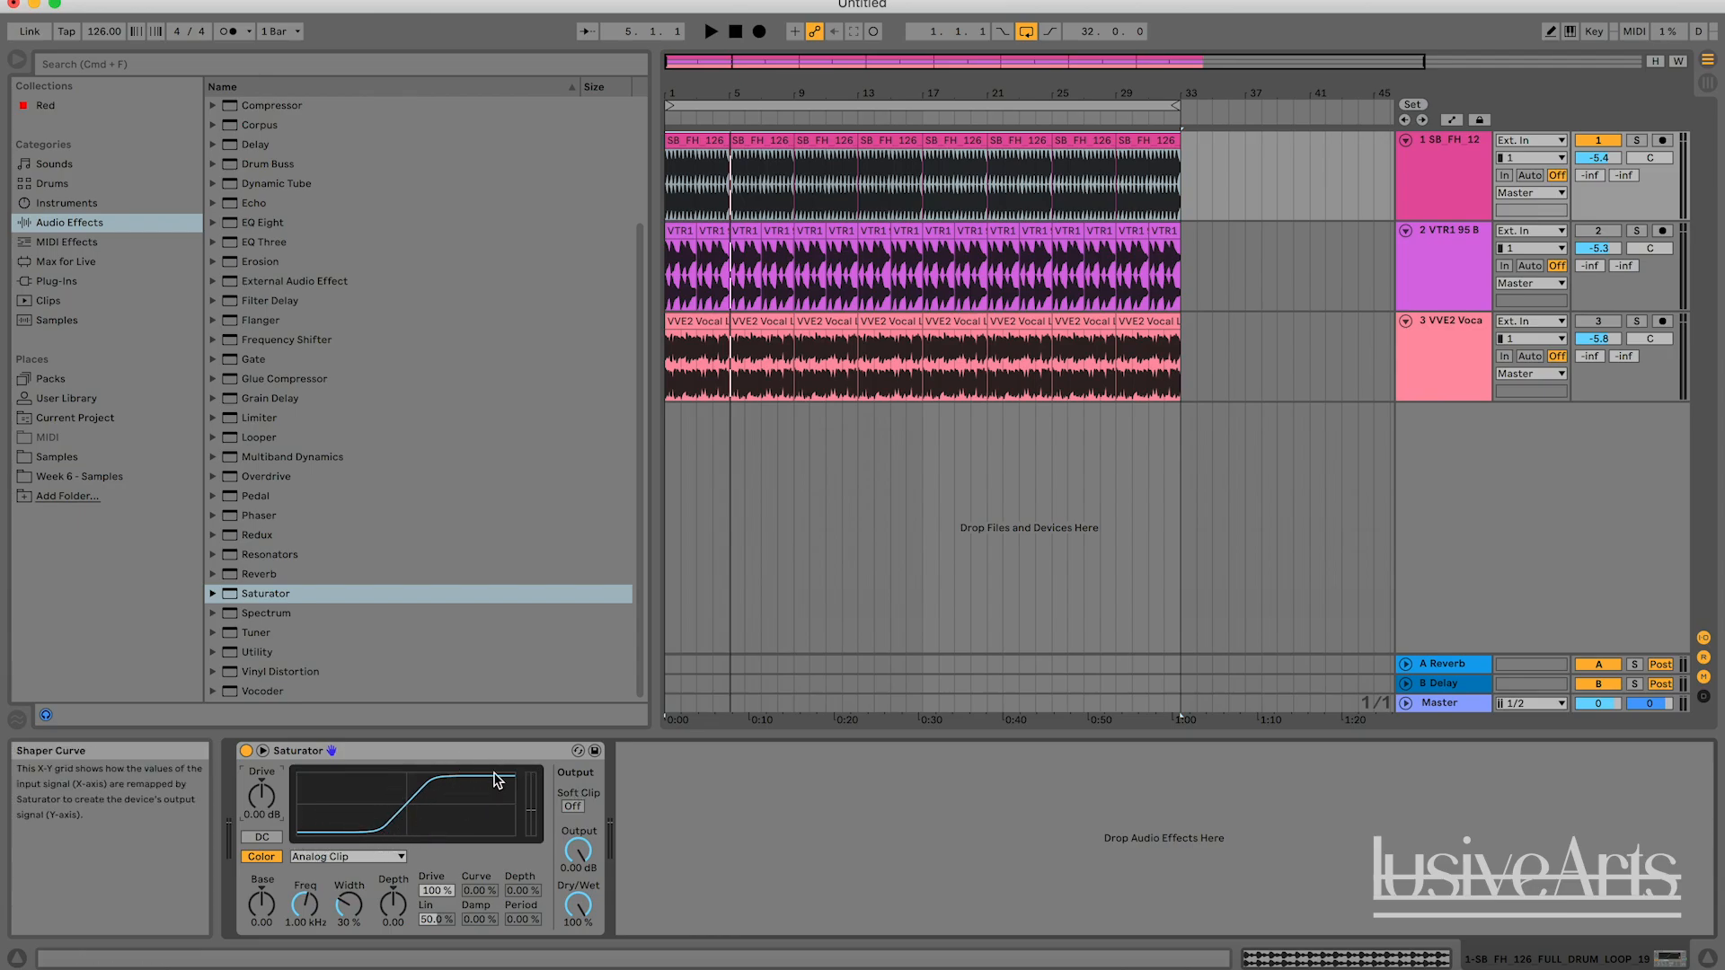
Set the Saturator's curve type to Soft Sine.
left_click(349, 858)
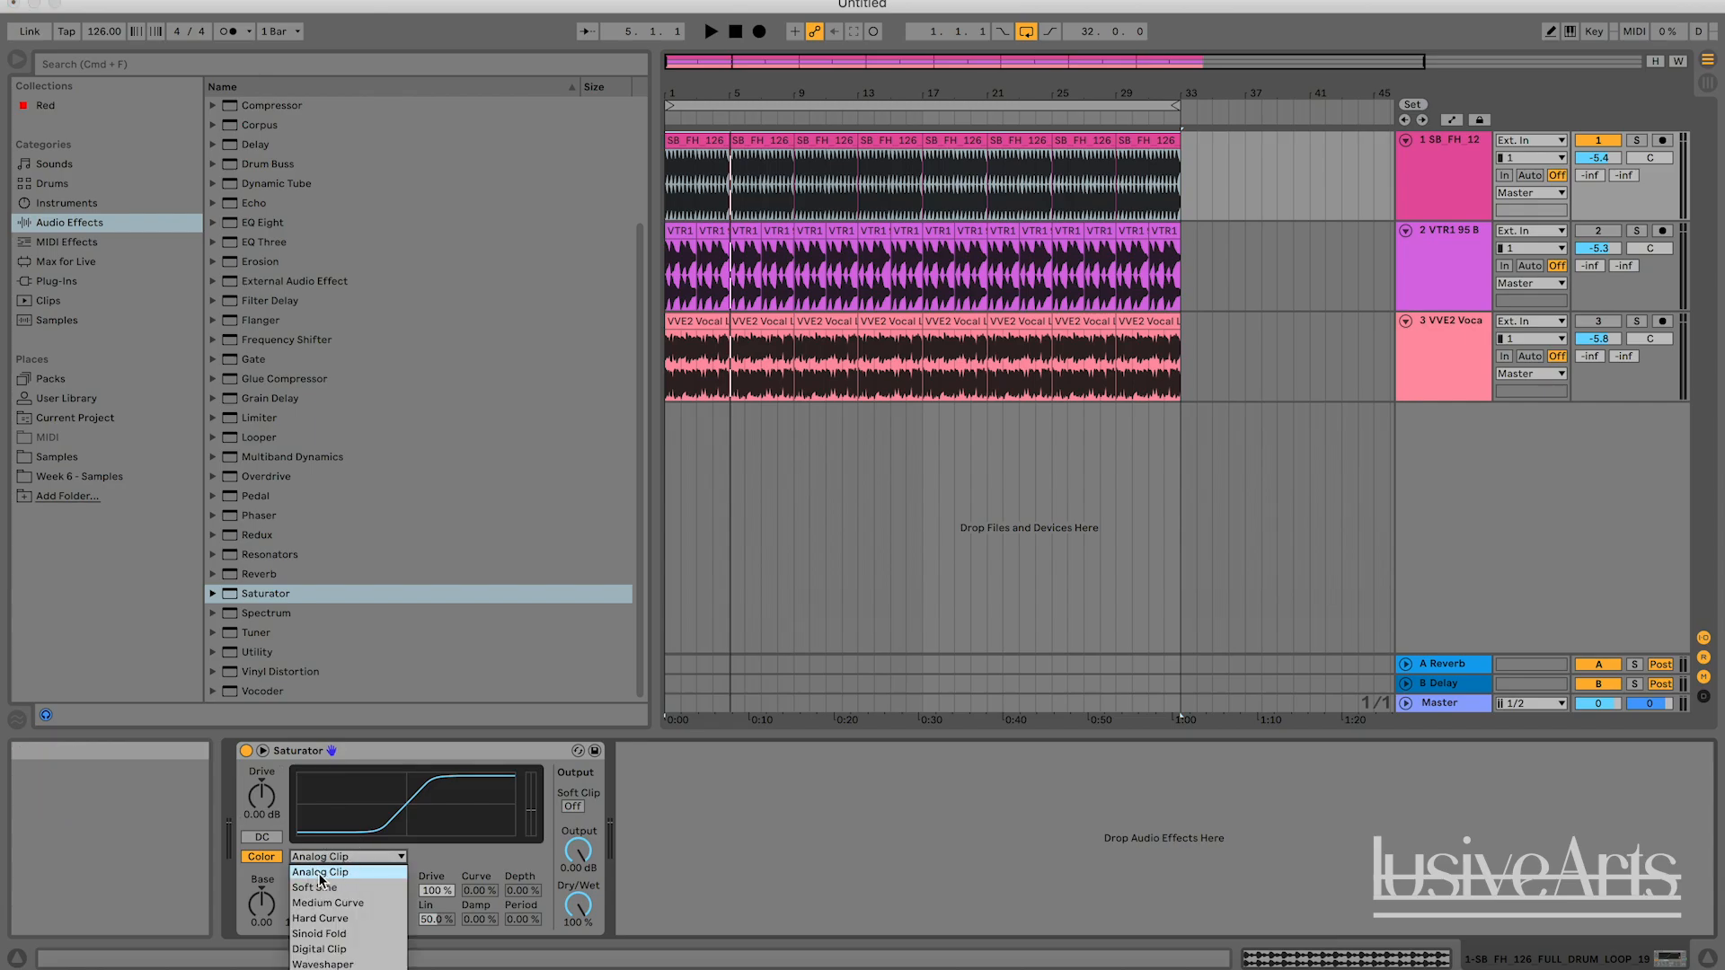
left_click(319, 888)
left_click(346, 856)
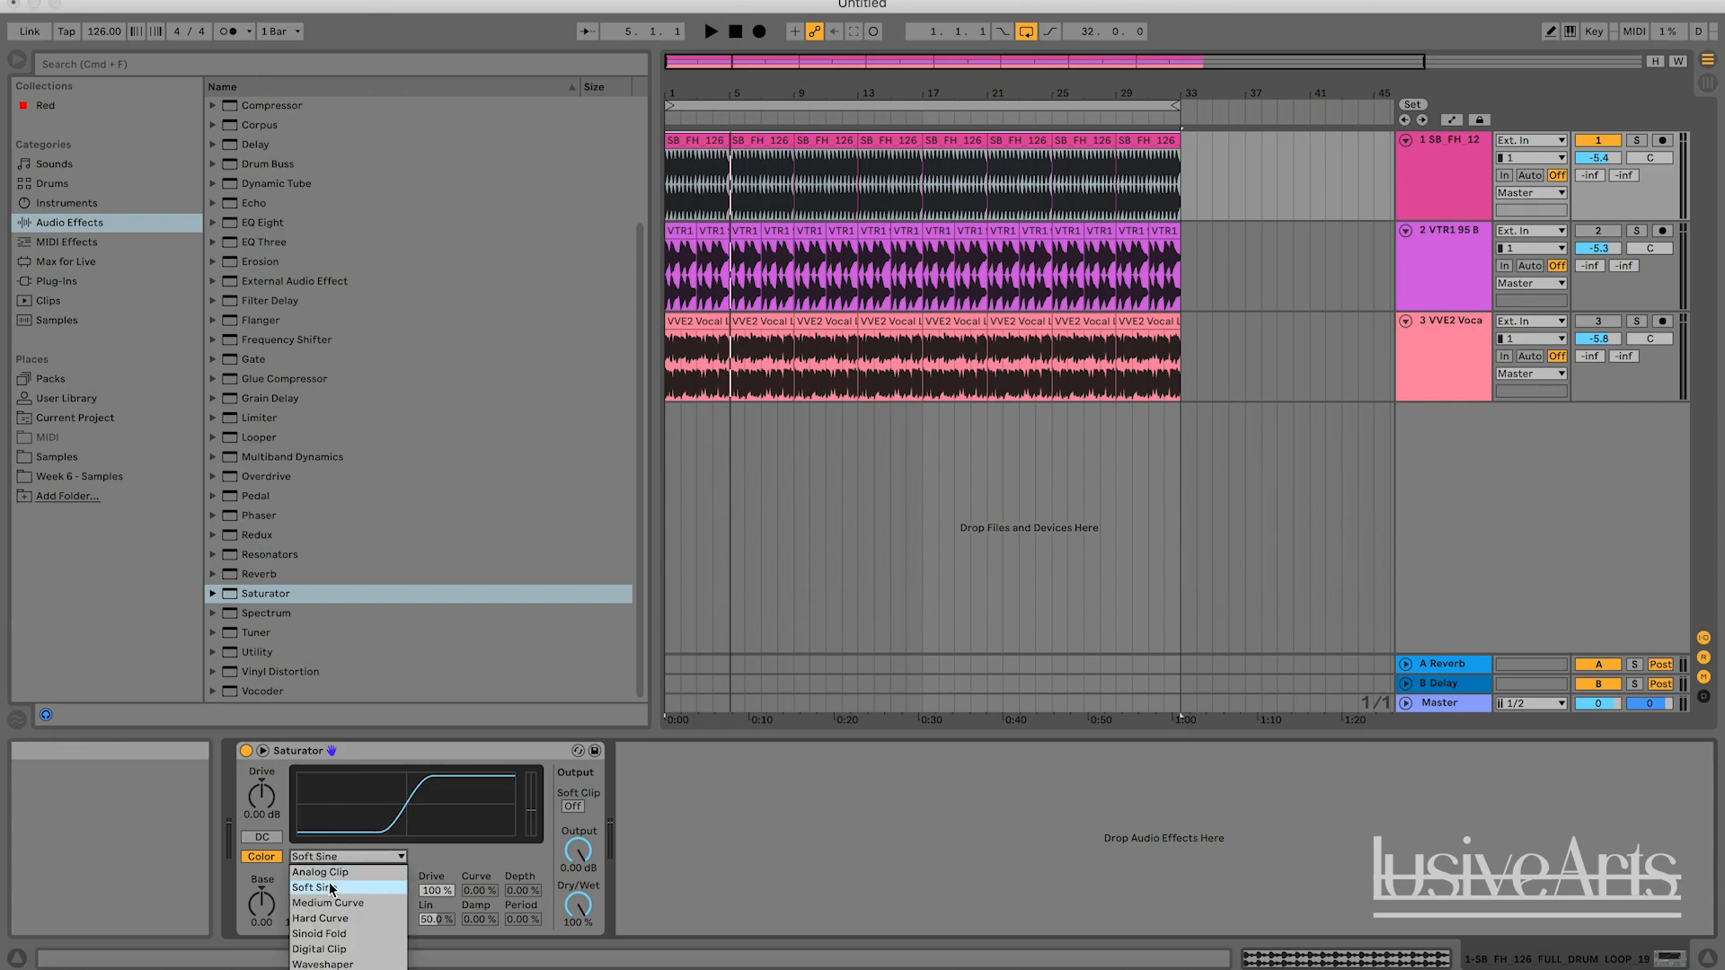
left_click(331, 887)
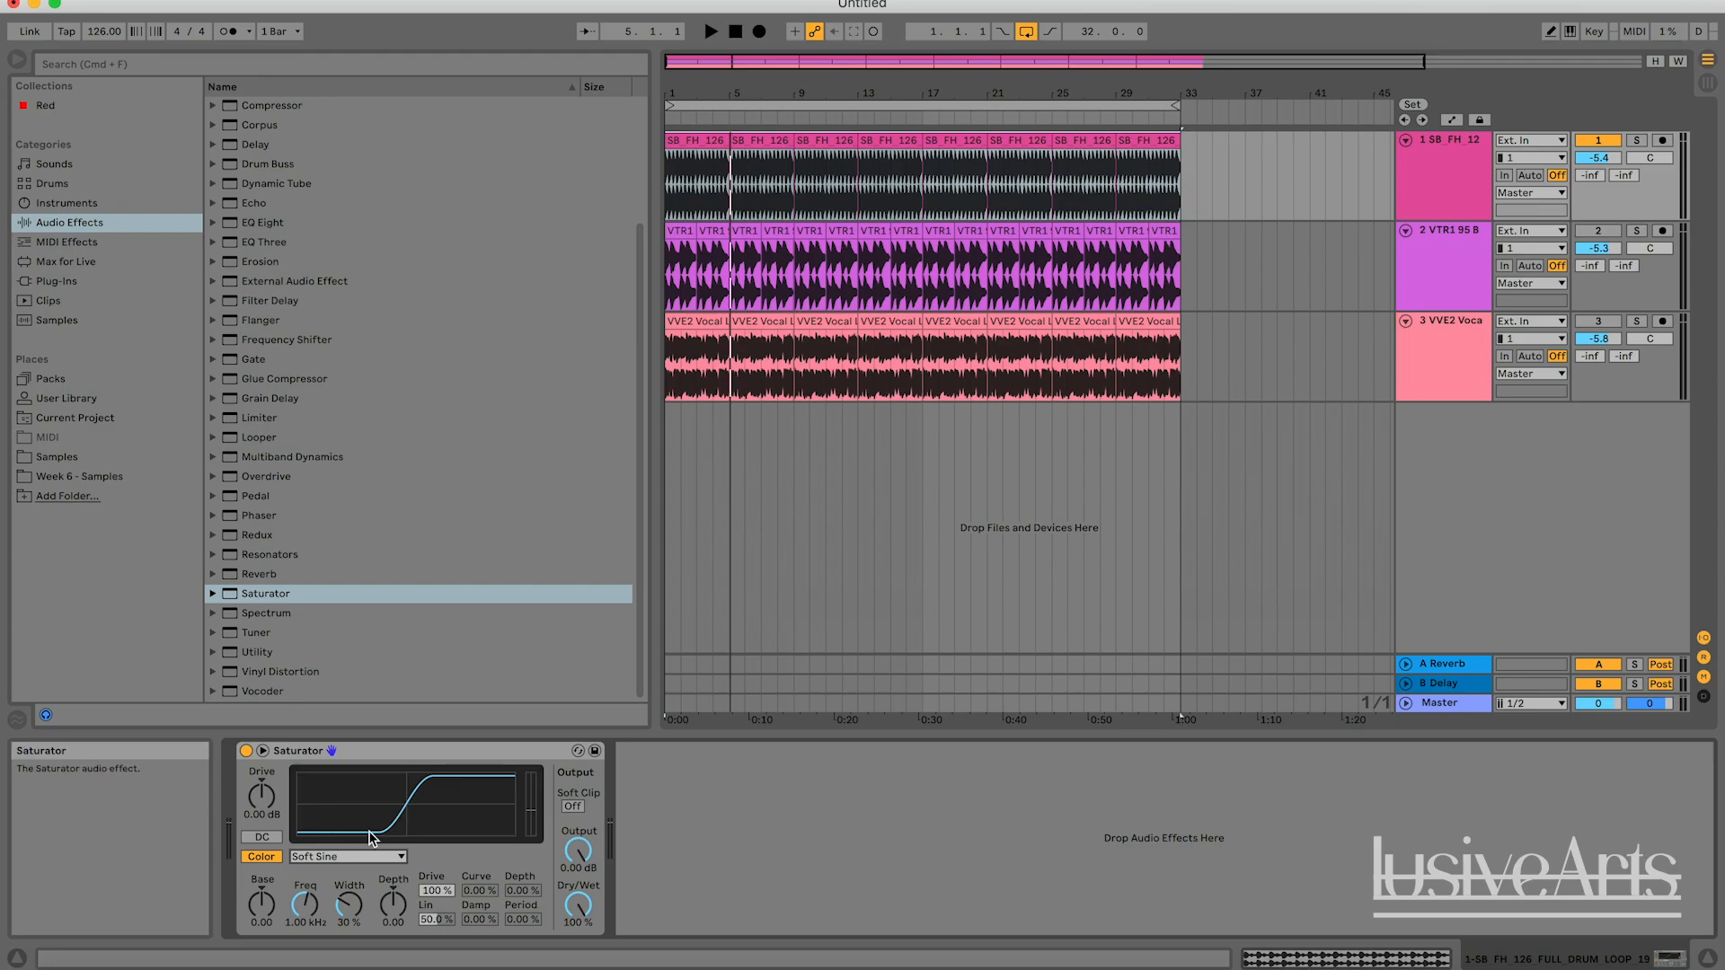
Audition the drum loop with the Saturator's Drive raised to 25.7 dB, and reset Drive to 0 dB.
key("space")
left_click_drag(269, 804, 268, 732)
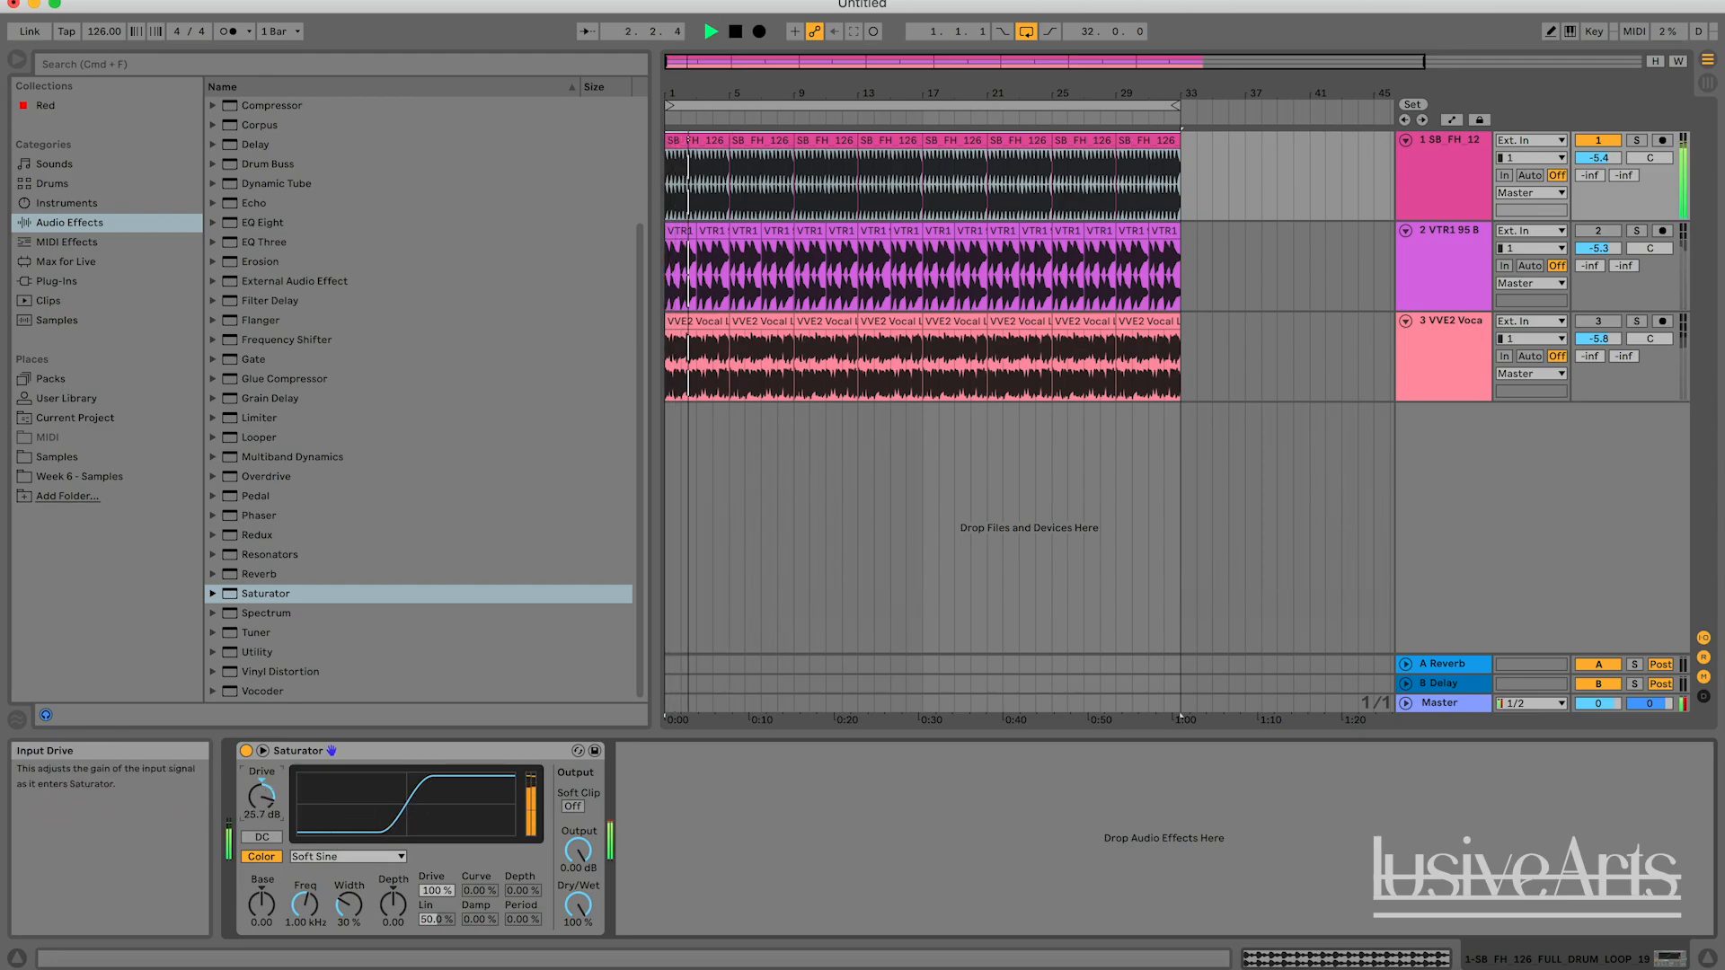
key("space")
left_click(268, 815)
key("Delete")
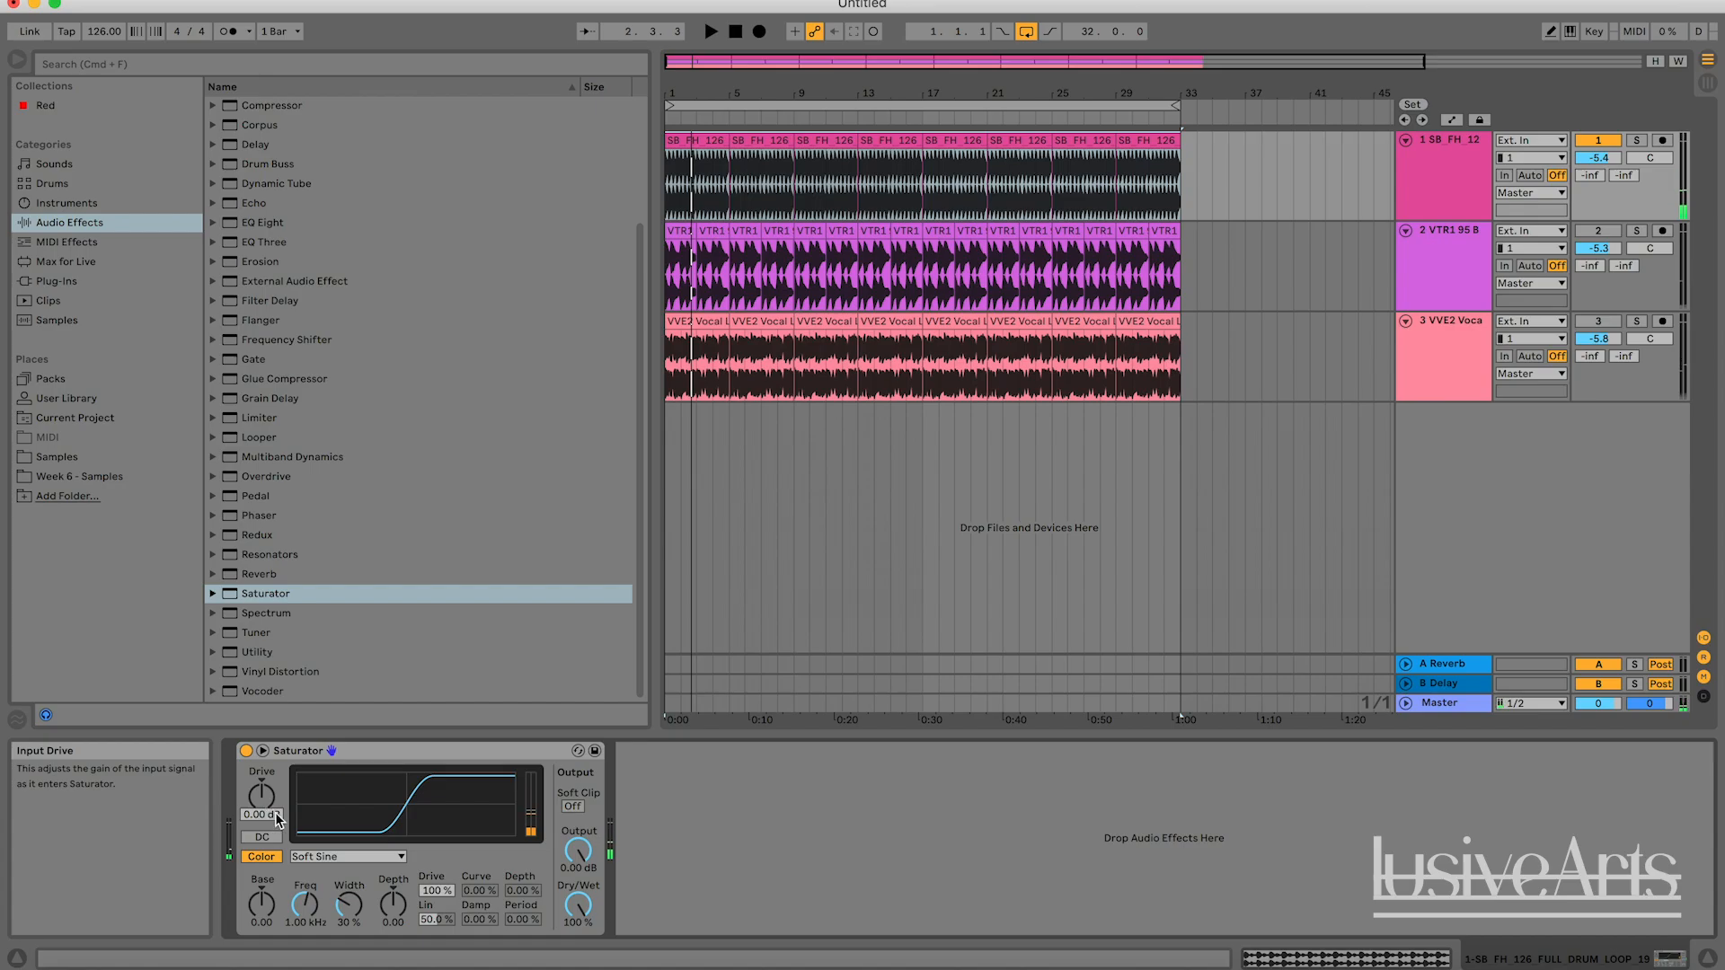
Try the Saturator's Medium Curve on the playing drum loop with Drive at 26.9 dB, resetting Drive to 0 dB.
left_click(329, 858)
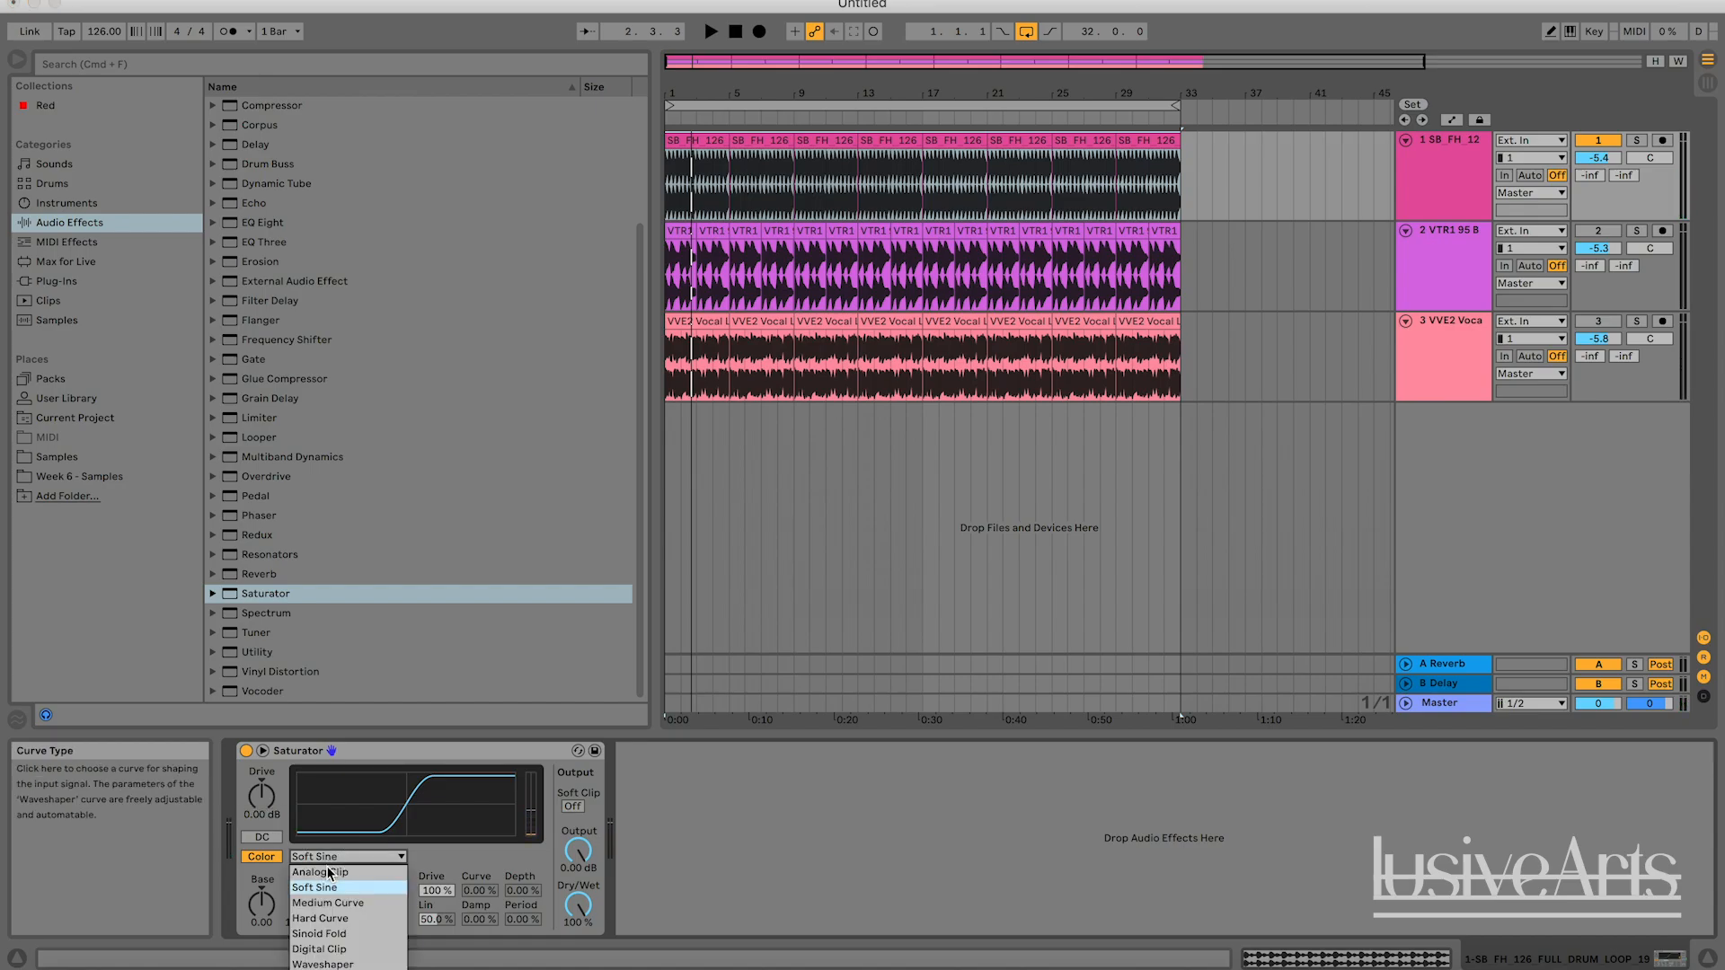
left_click(334, 900)
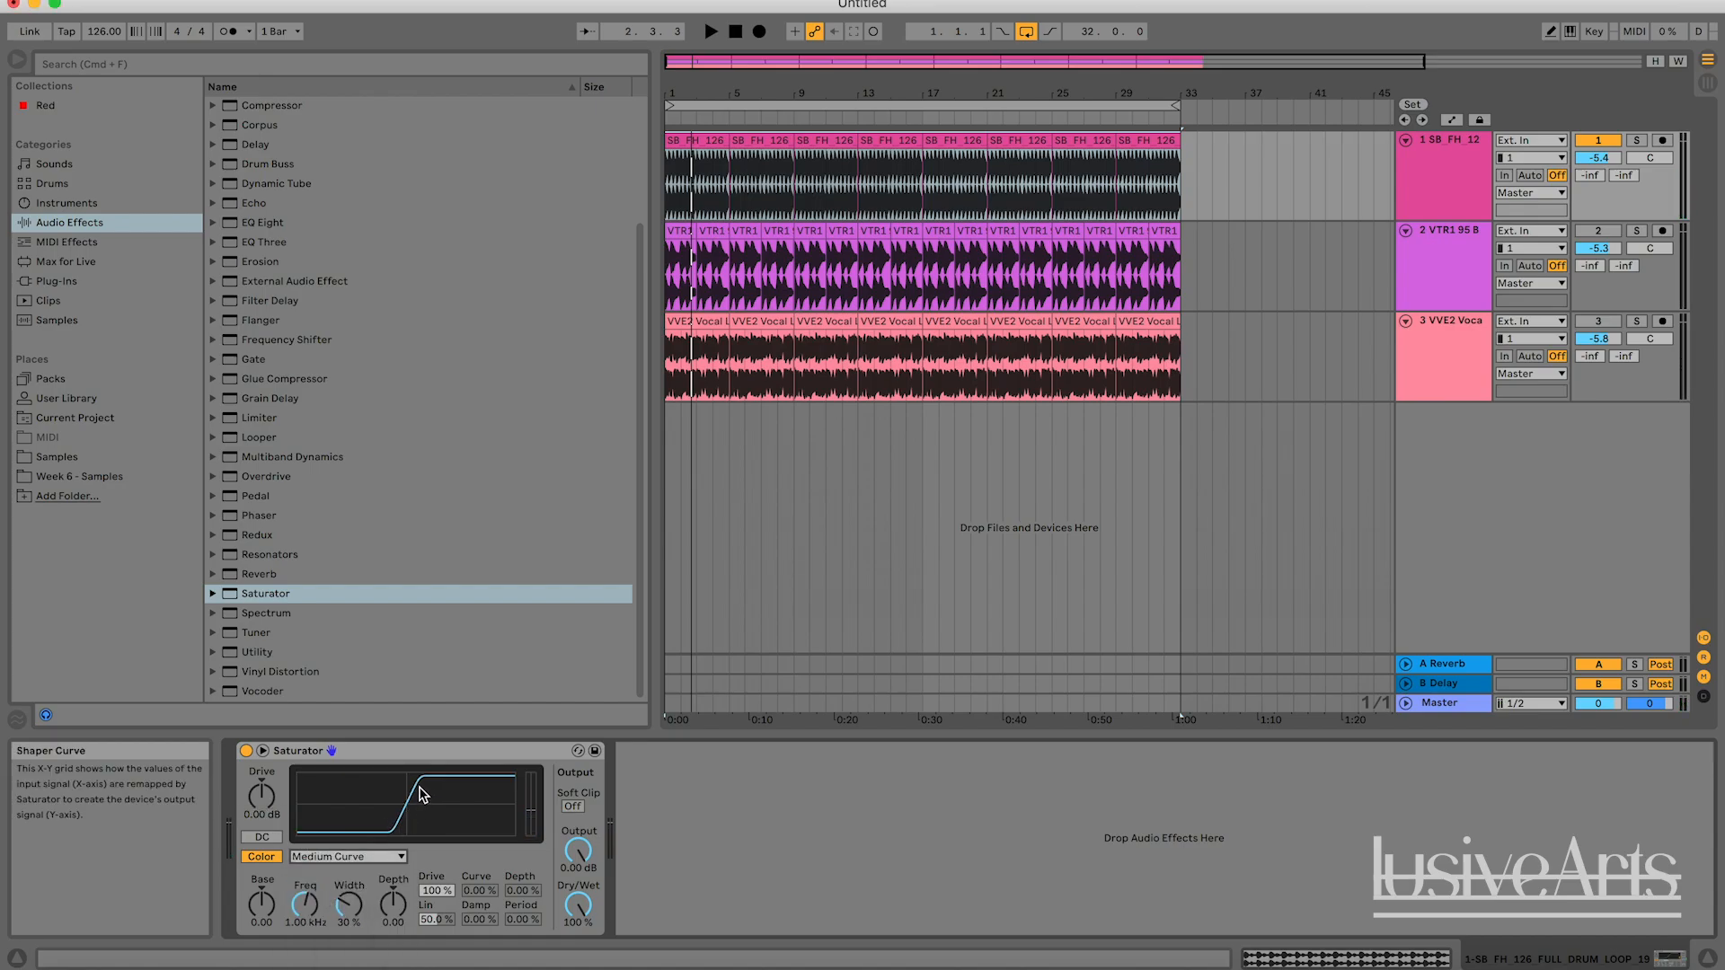
key("space")
left_click_drag(261, 795, 262, 764)
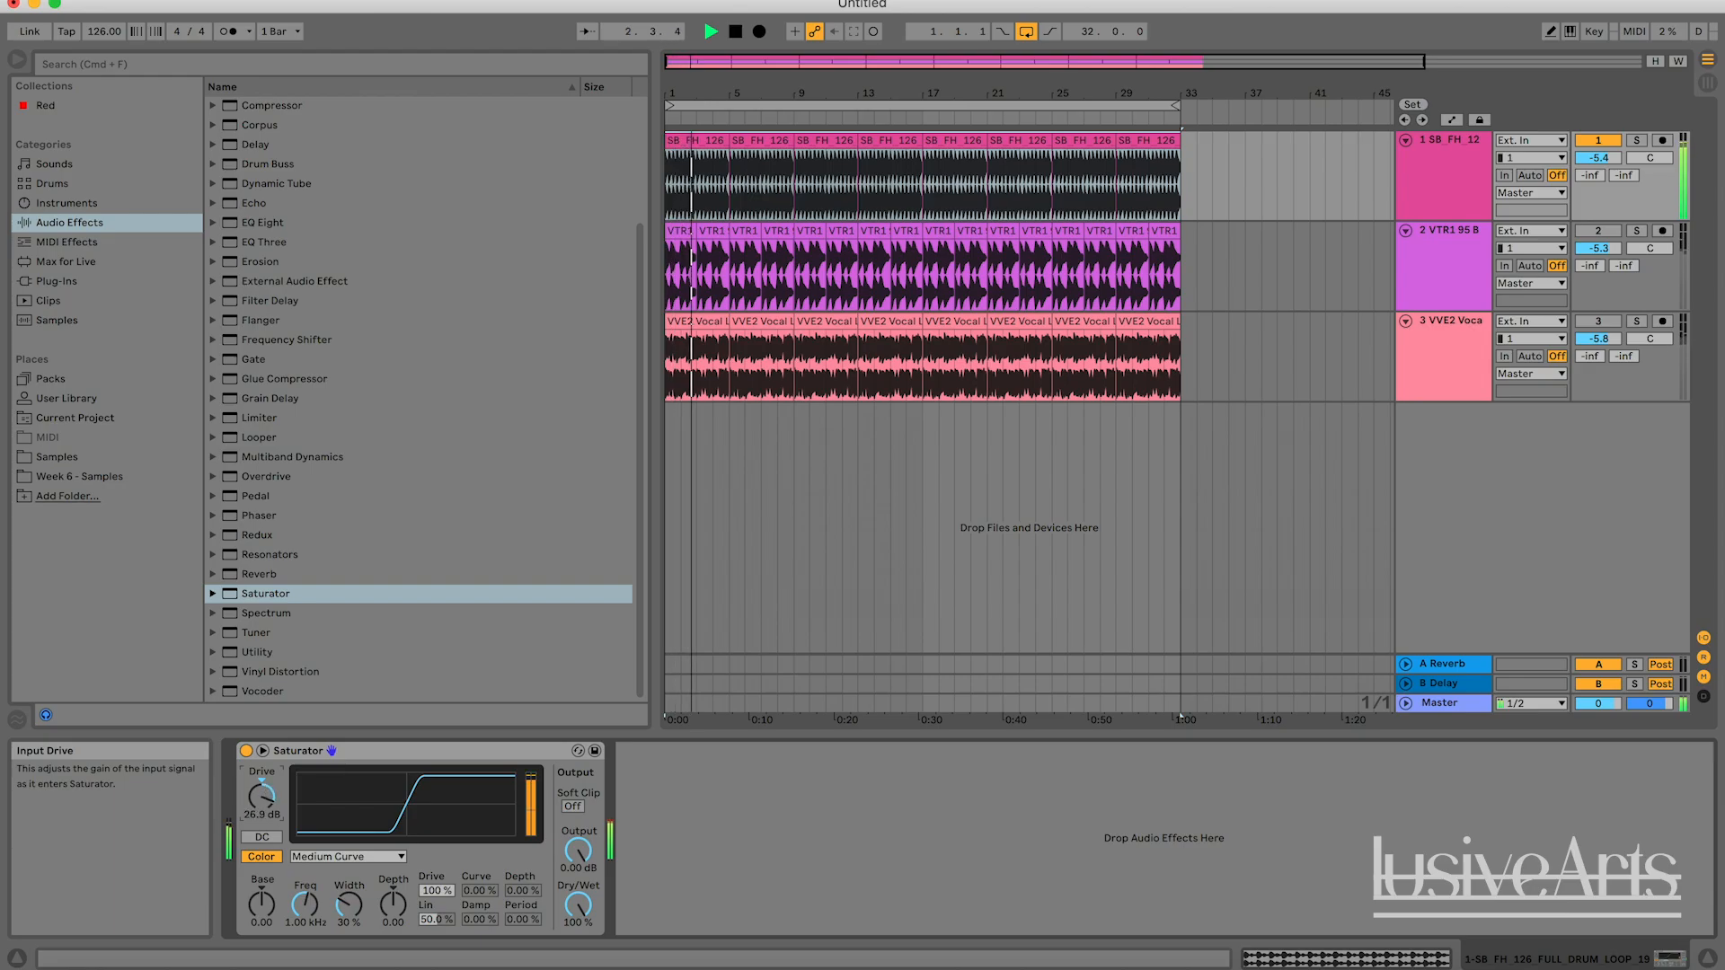
key("space")
key("Delete")
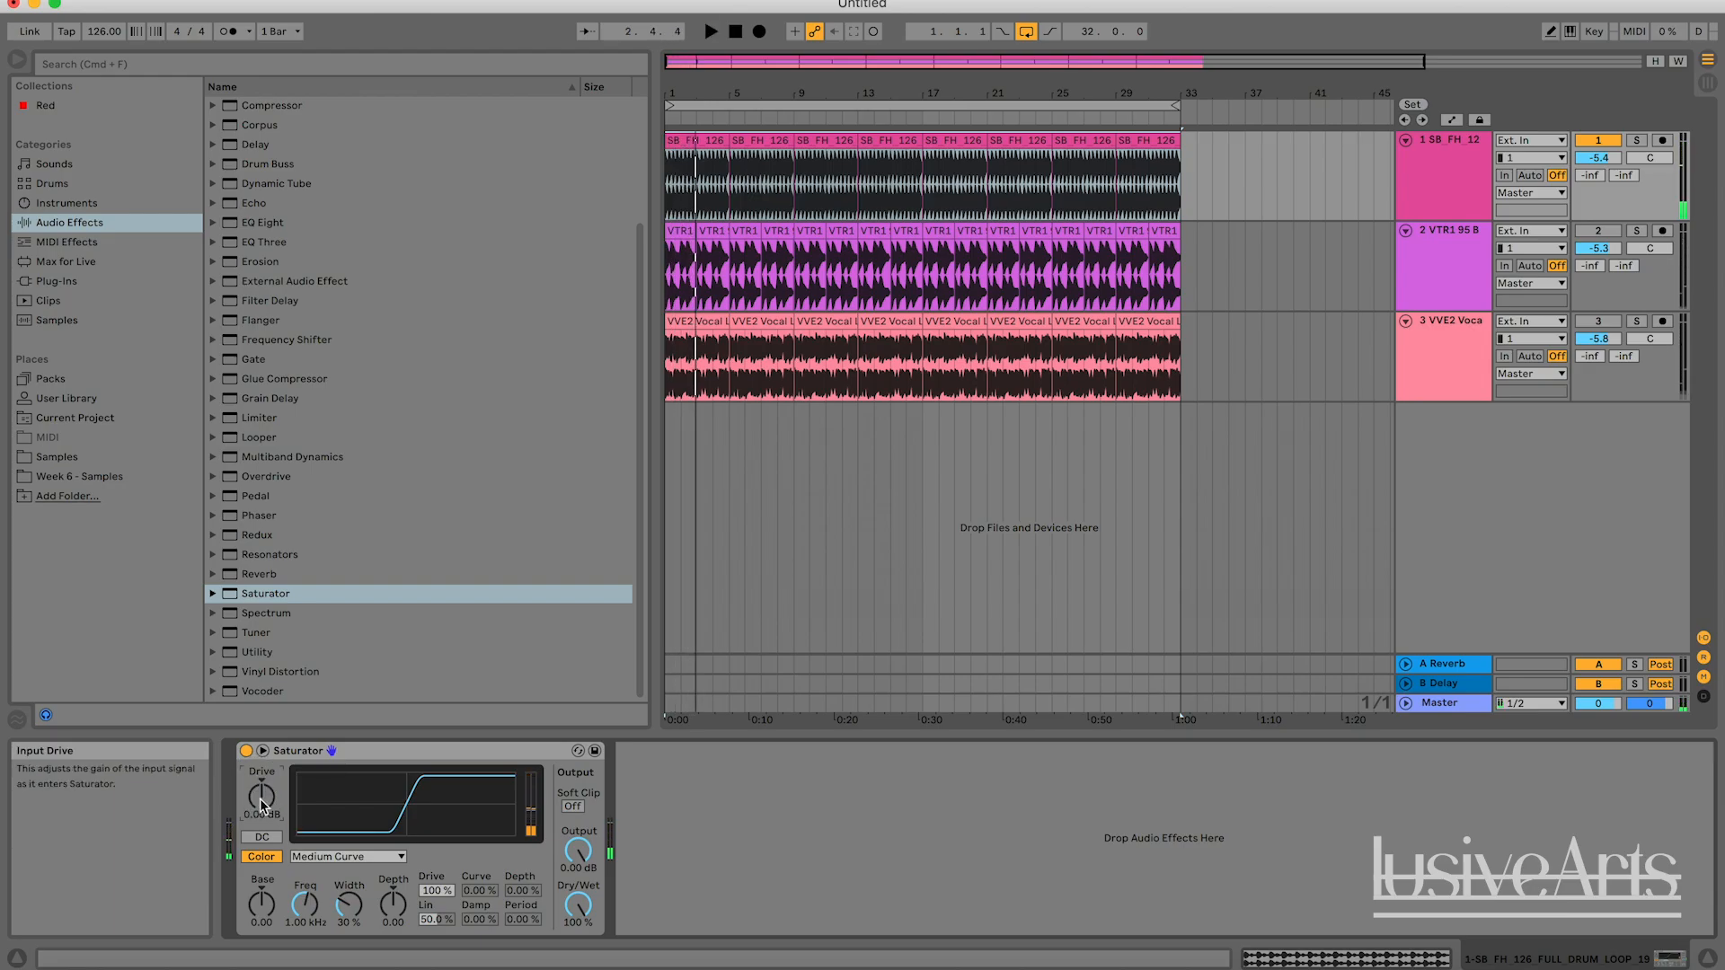
Change the Saturator's curve type to Hard Curve.
left_click(342, 856)
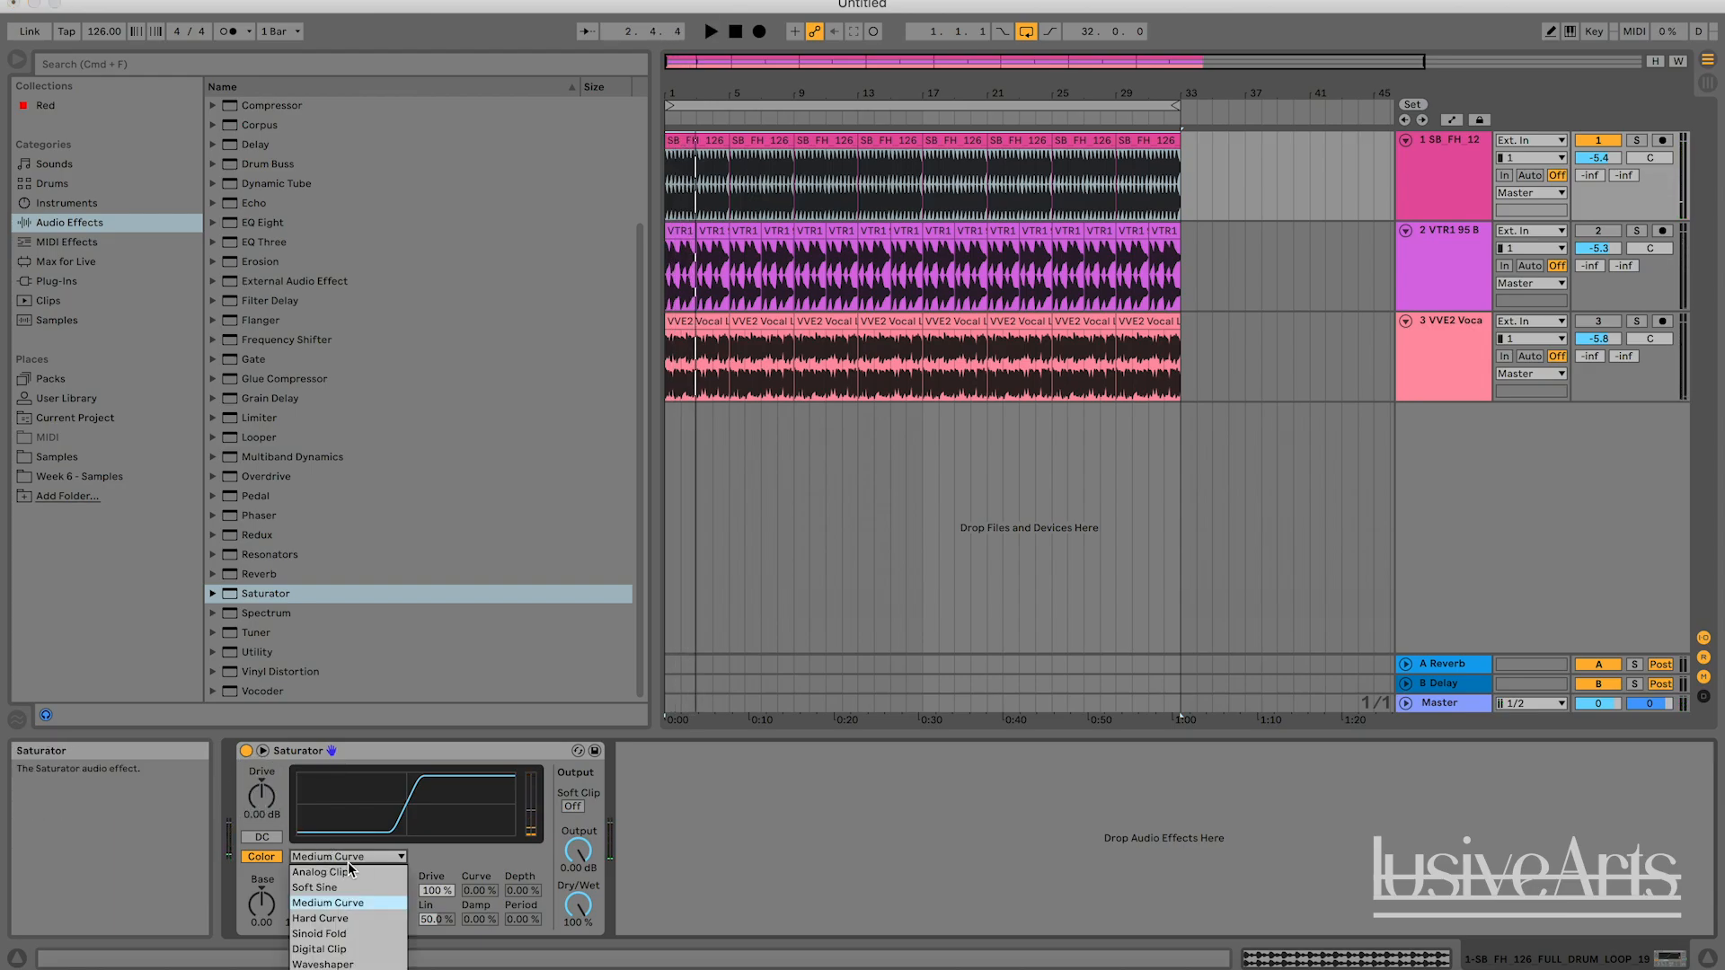
left_click(337, 918)
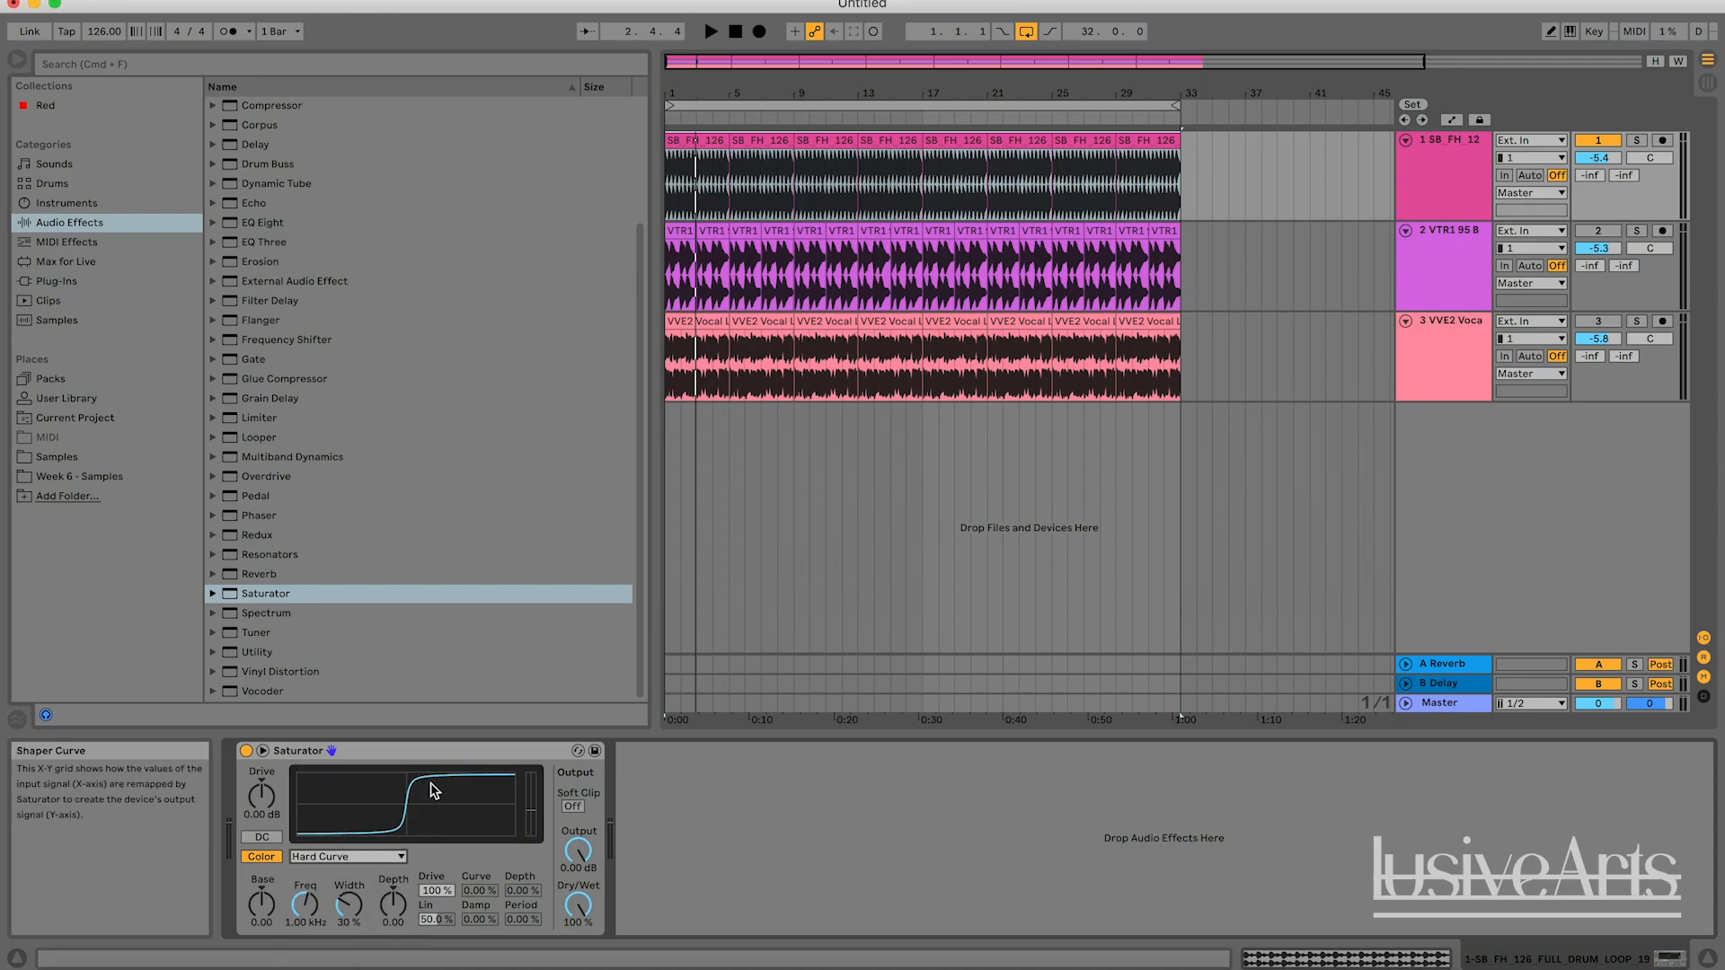
Audition the drum loop through the Hard Curve with Drive raised to 8.00 dB, and reset Drive to 0 dB.
key("space")
left_click_drag(261, 794, 261, 764)
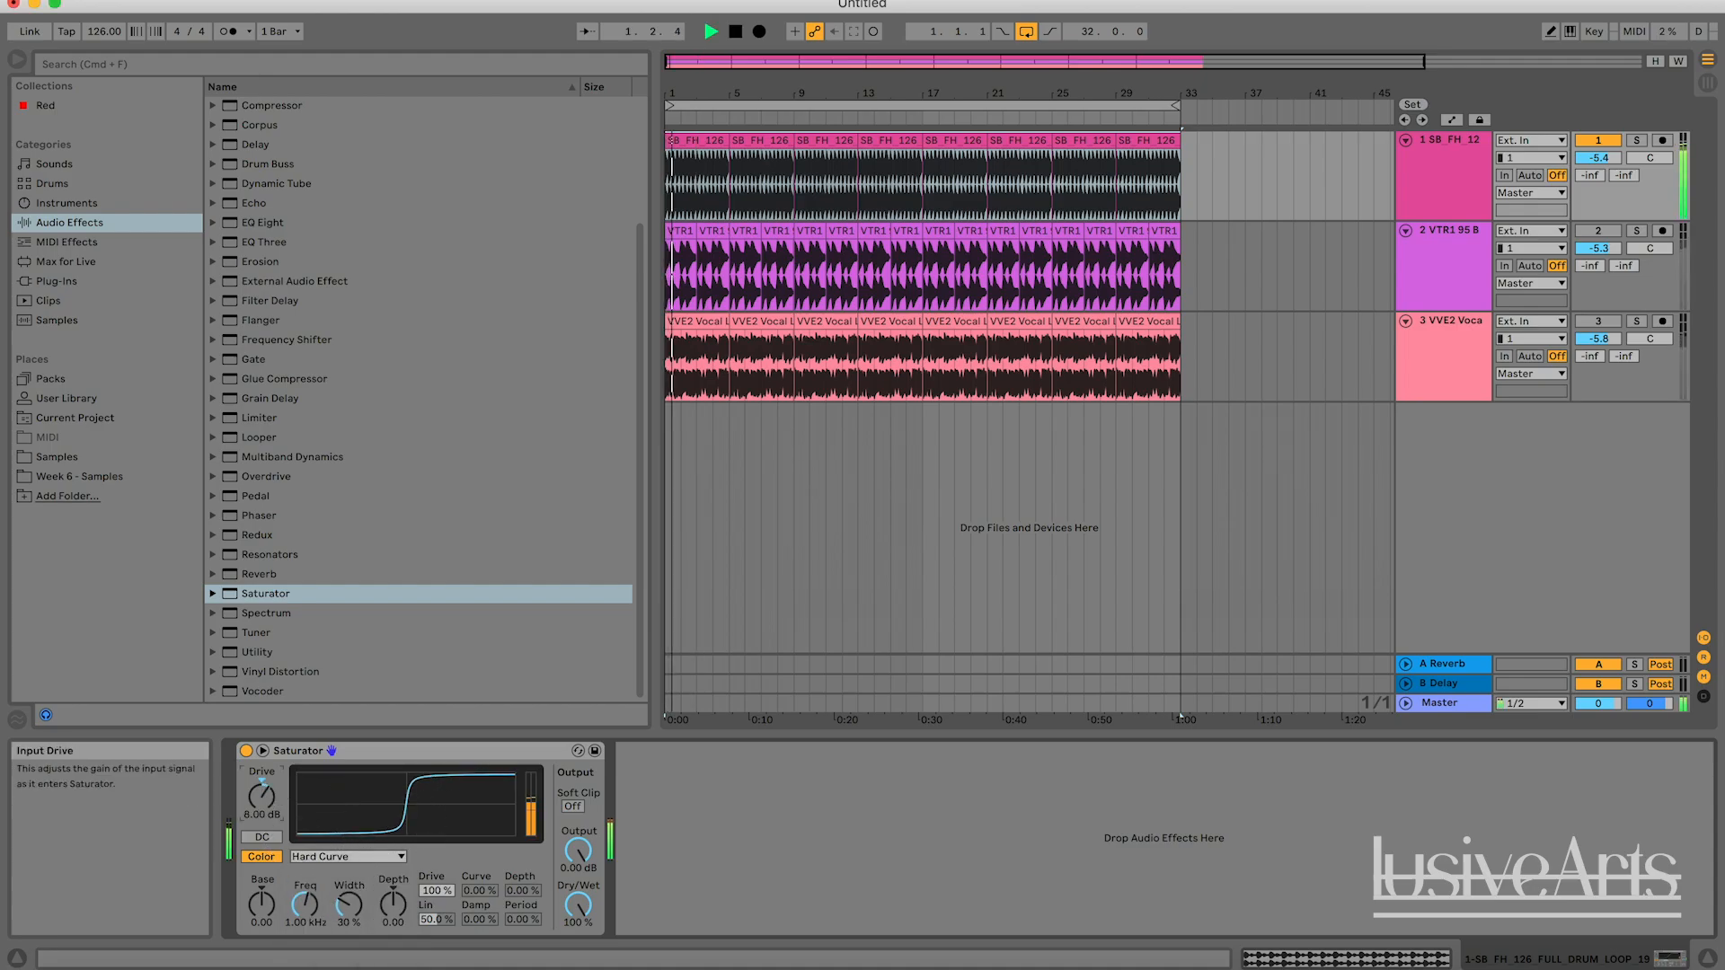
key("space")
key("Delete")
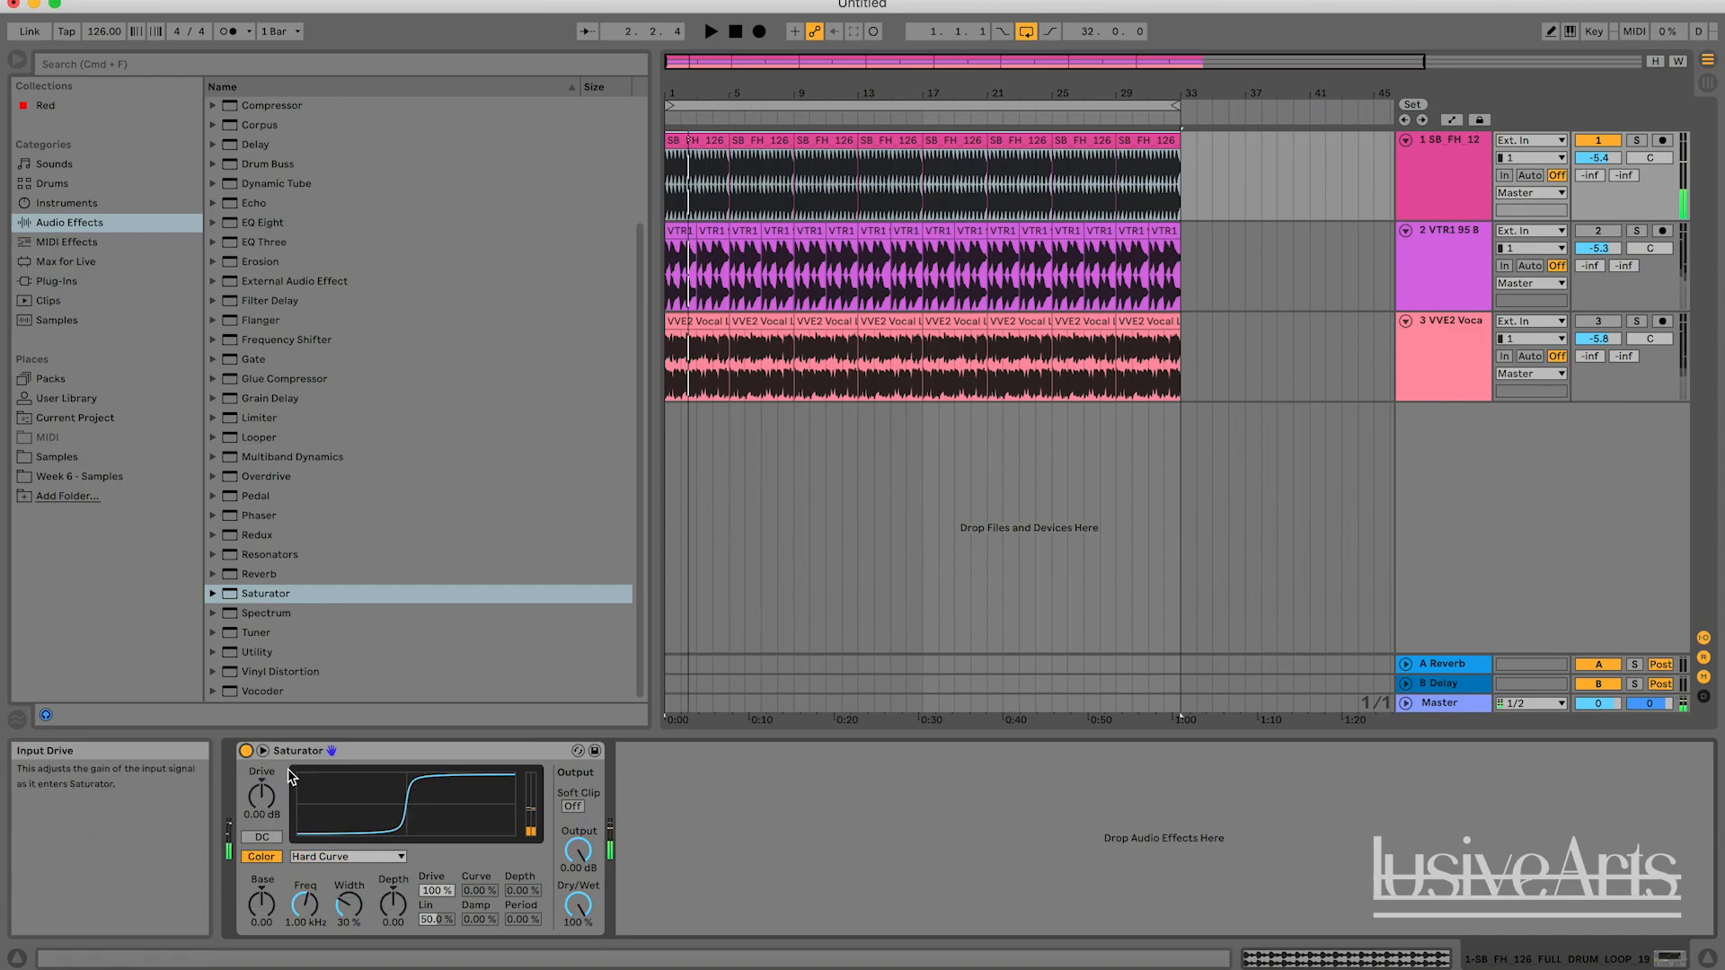
Keep the Hard Curve type and compare the playing drum loop with the Saturator bypassed and active.
left_click(316, 857)
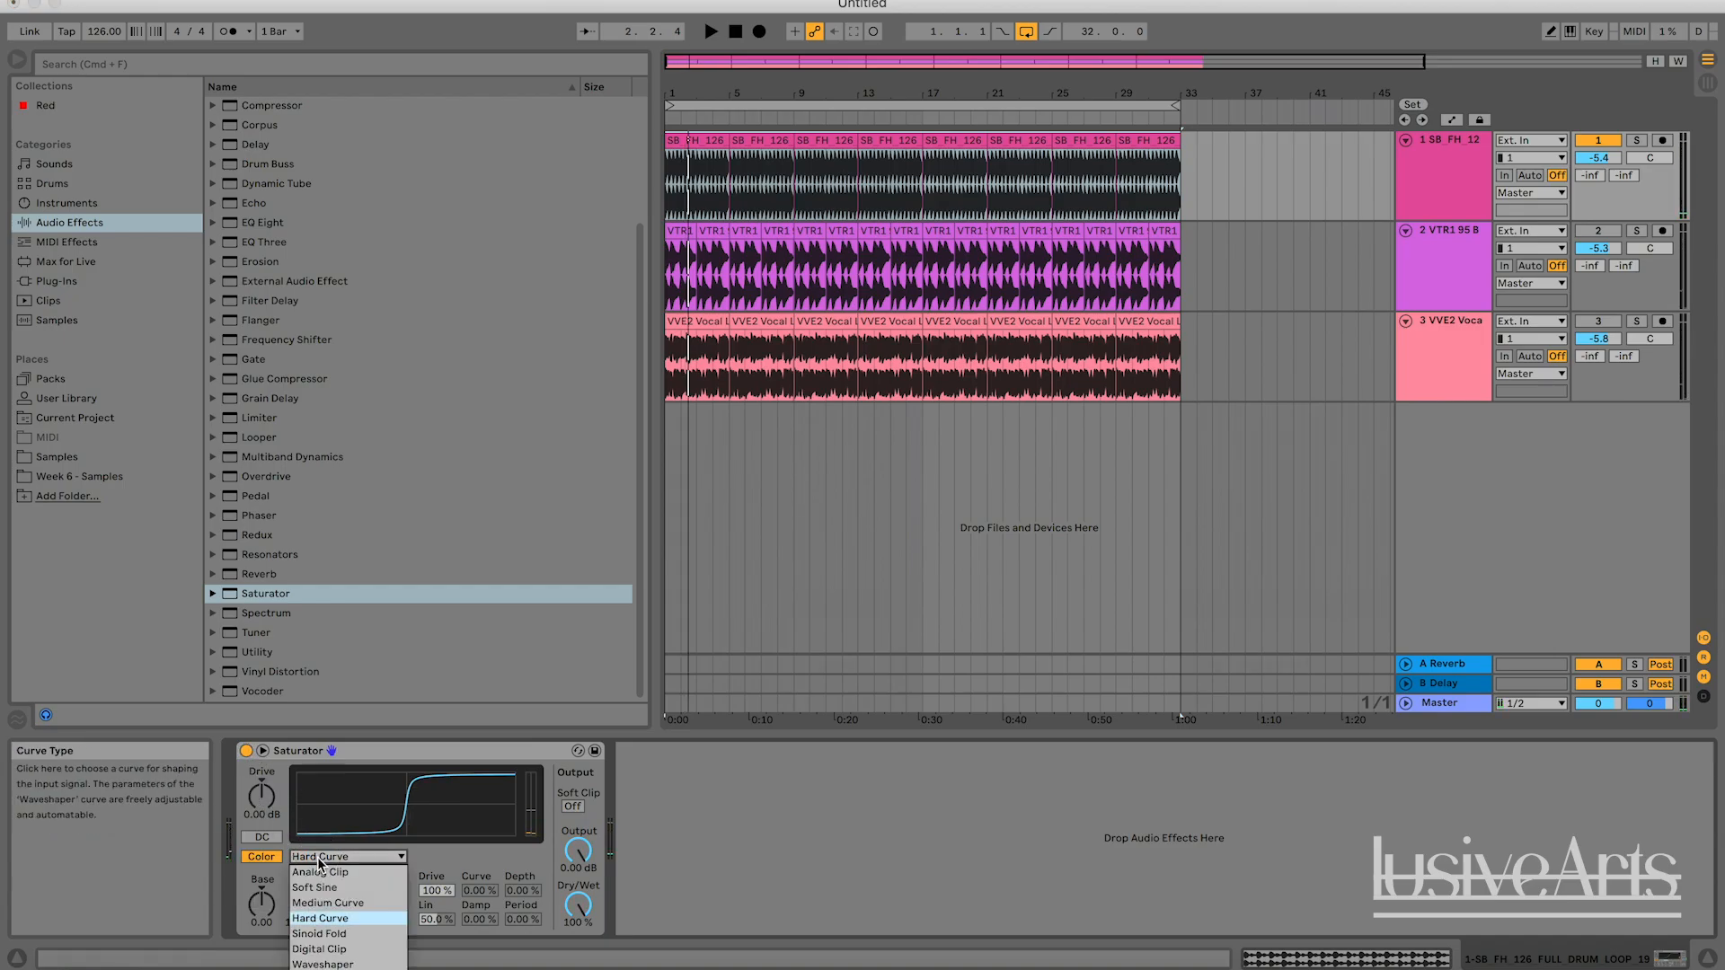
left_click(325, 919)
left_click(246, 751)
key("space")
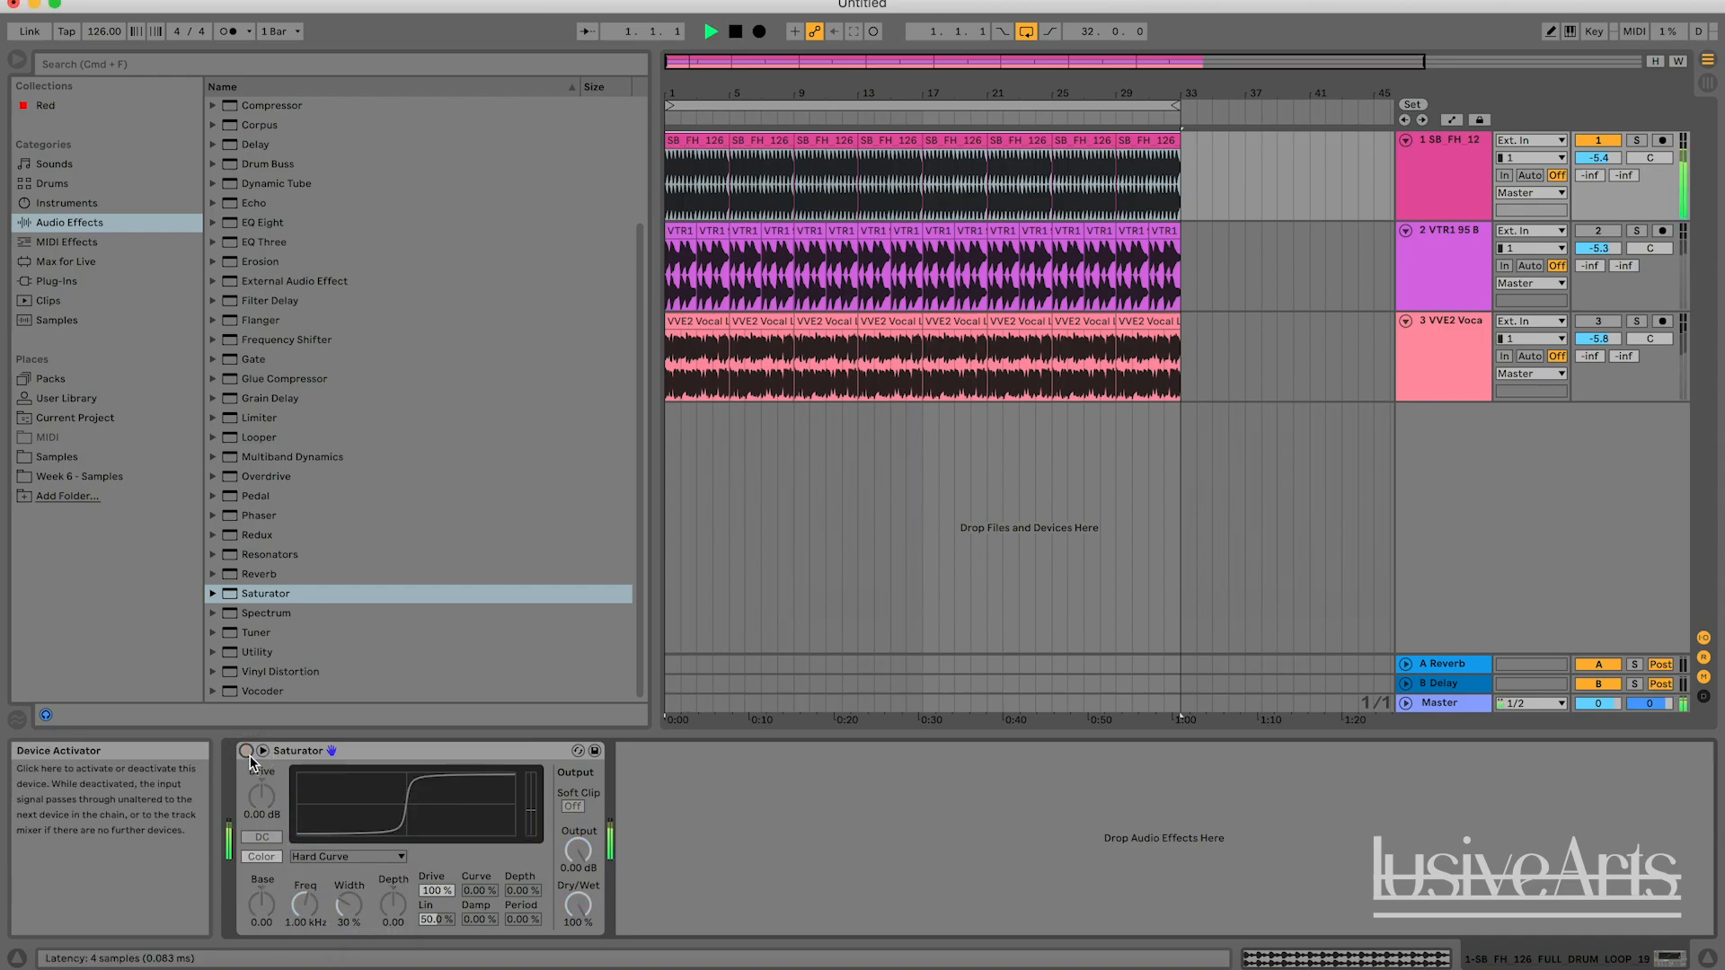
left_click(246, 751)
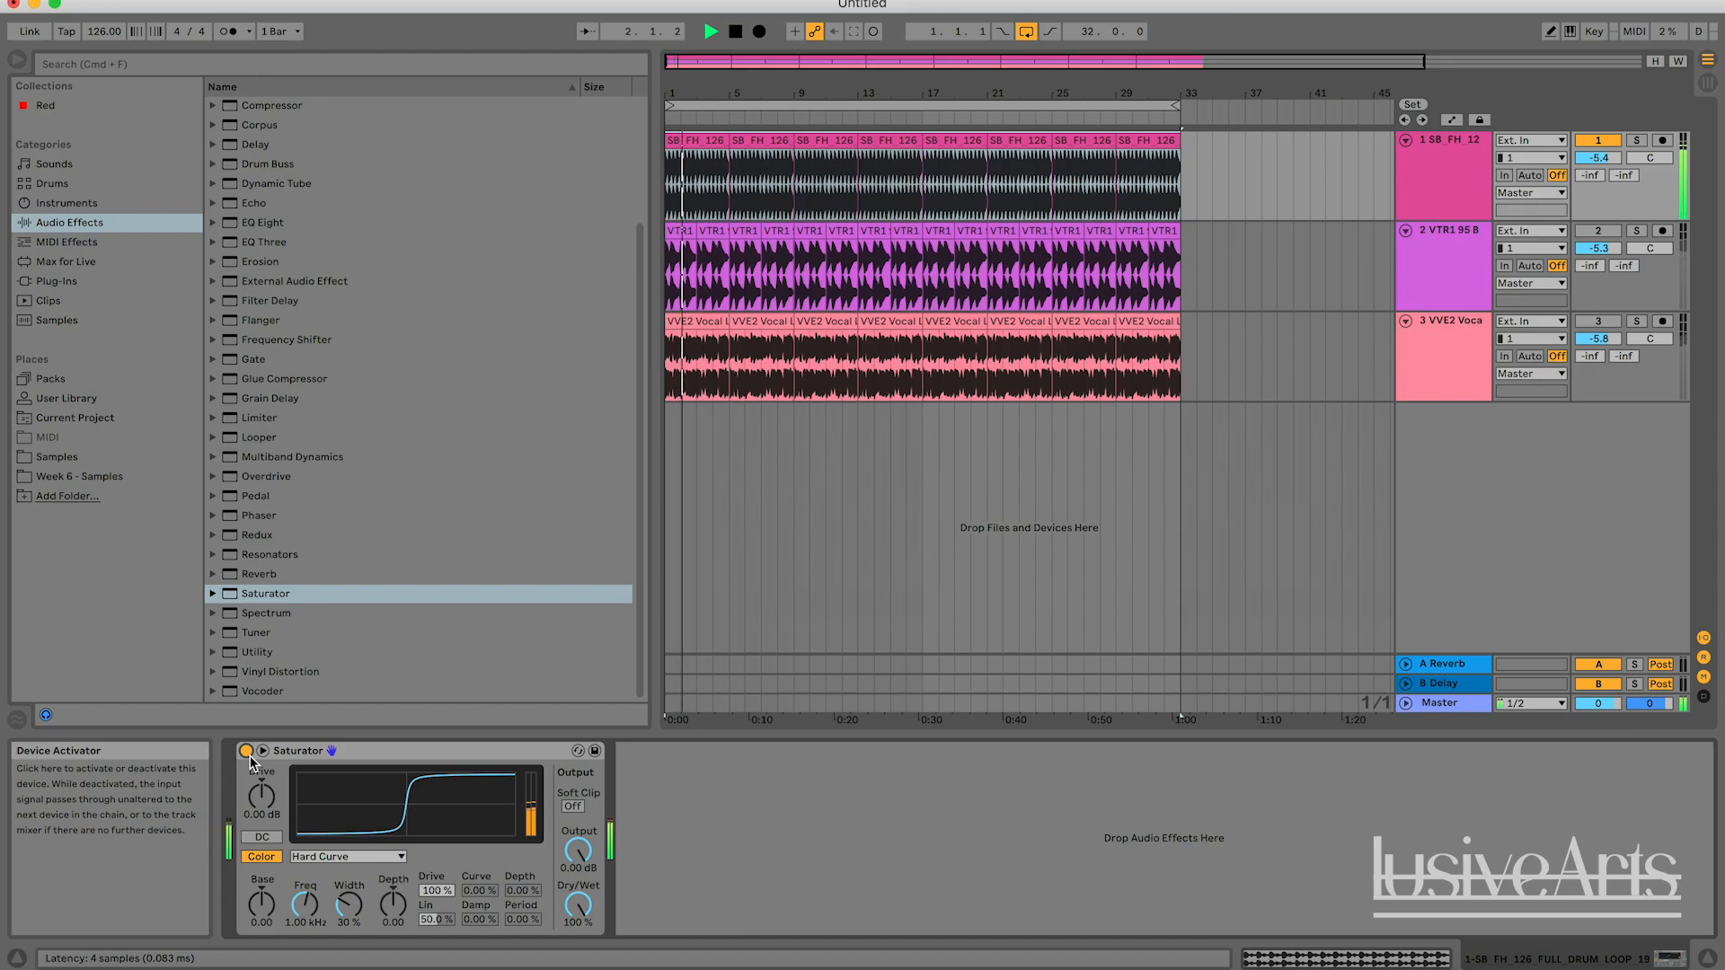
Replay the drum loop briefly with Hard Curve, and change the Saturator's curve type to Sinoid Fold.
left_click(334, 855)
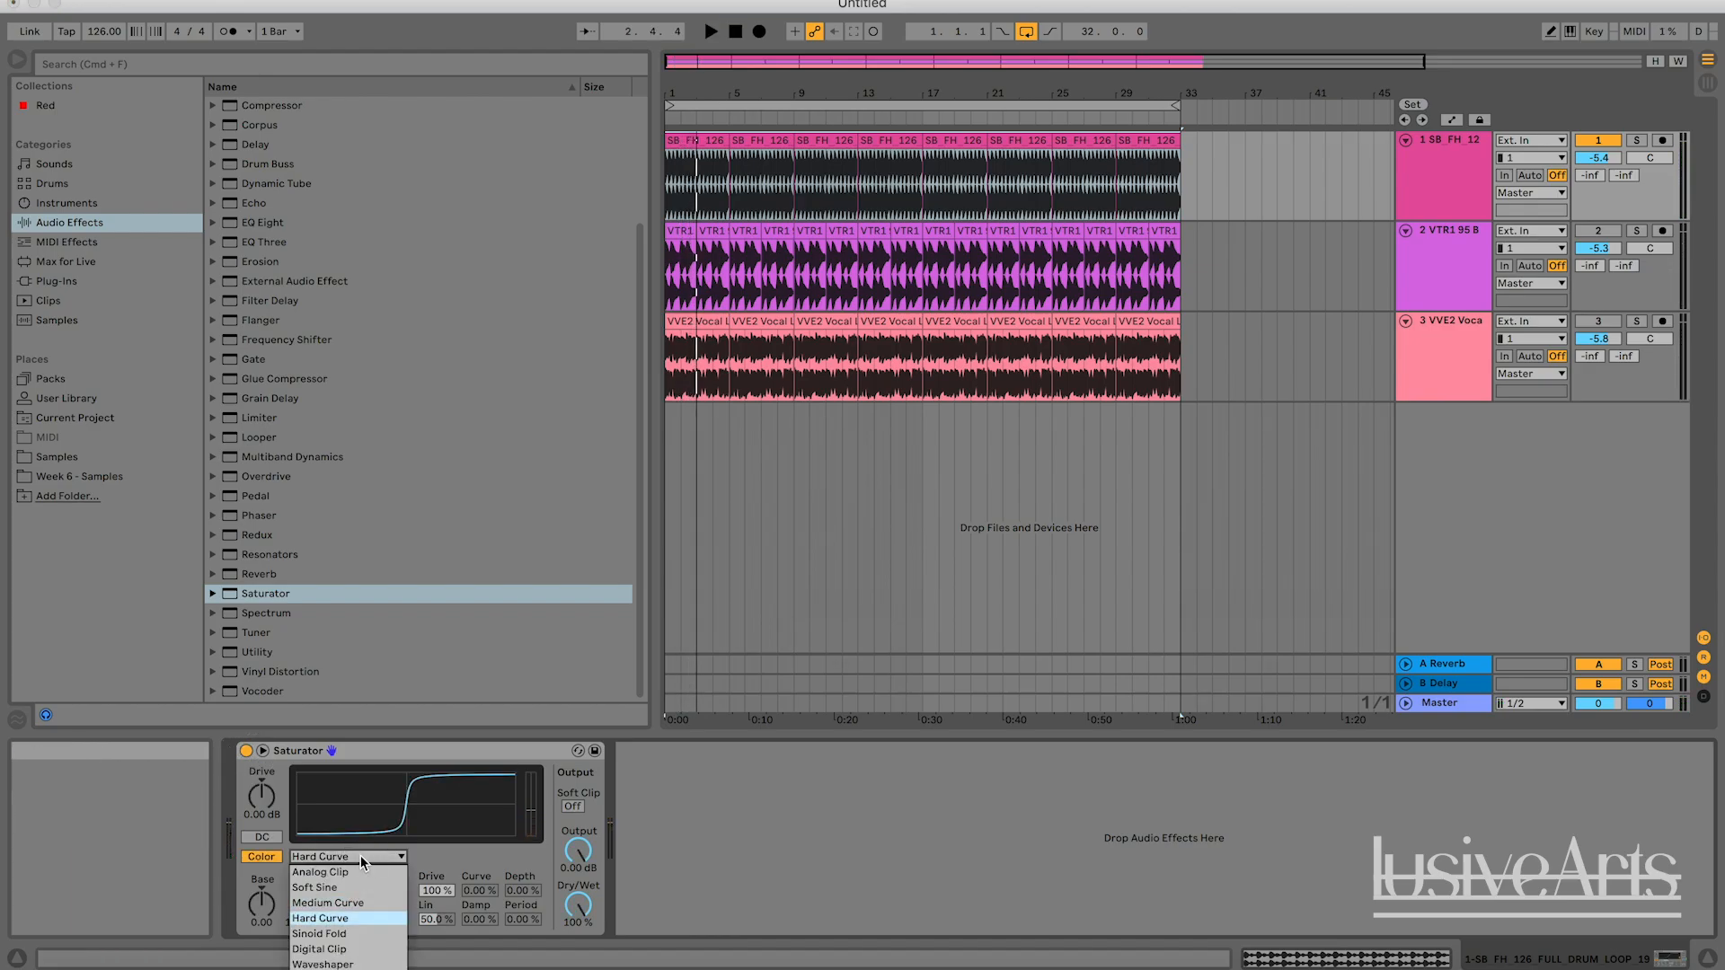
left_click(326, 841)
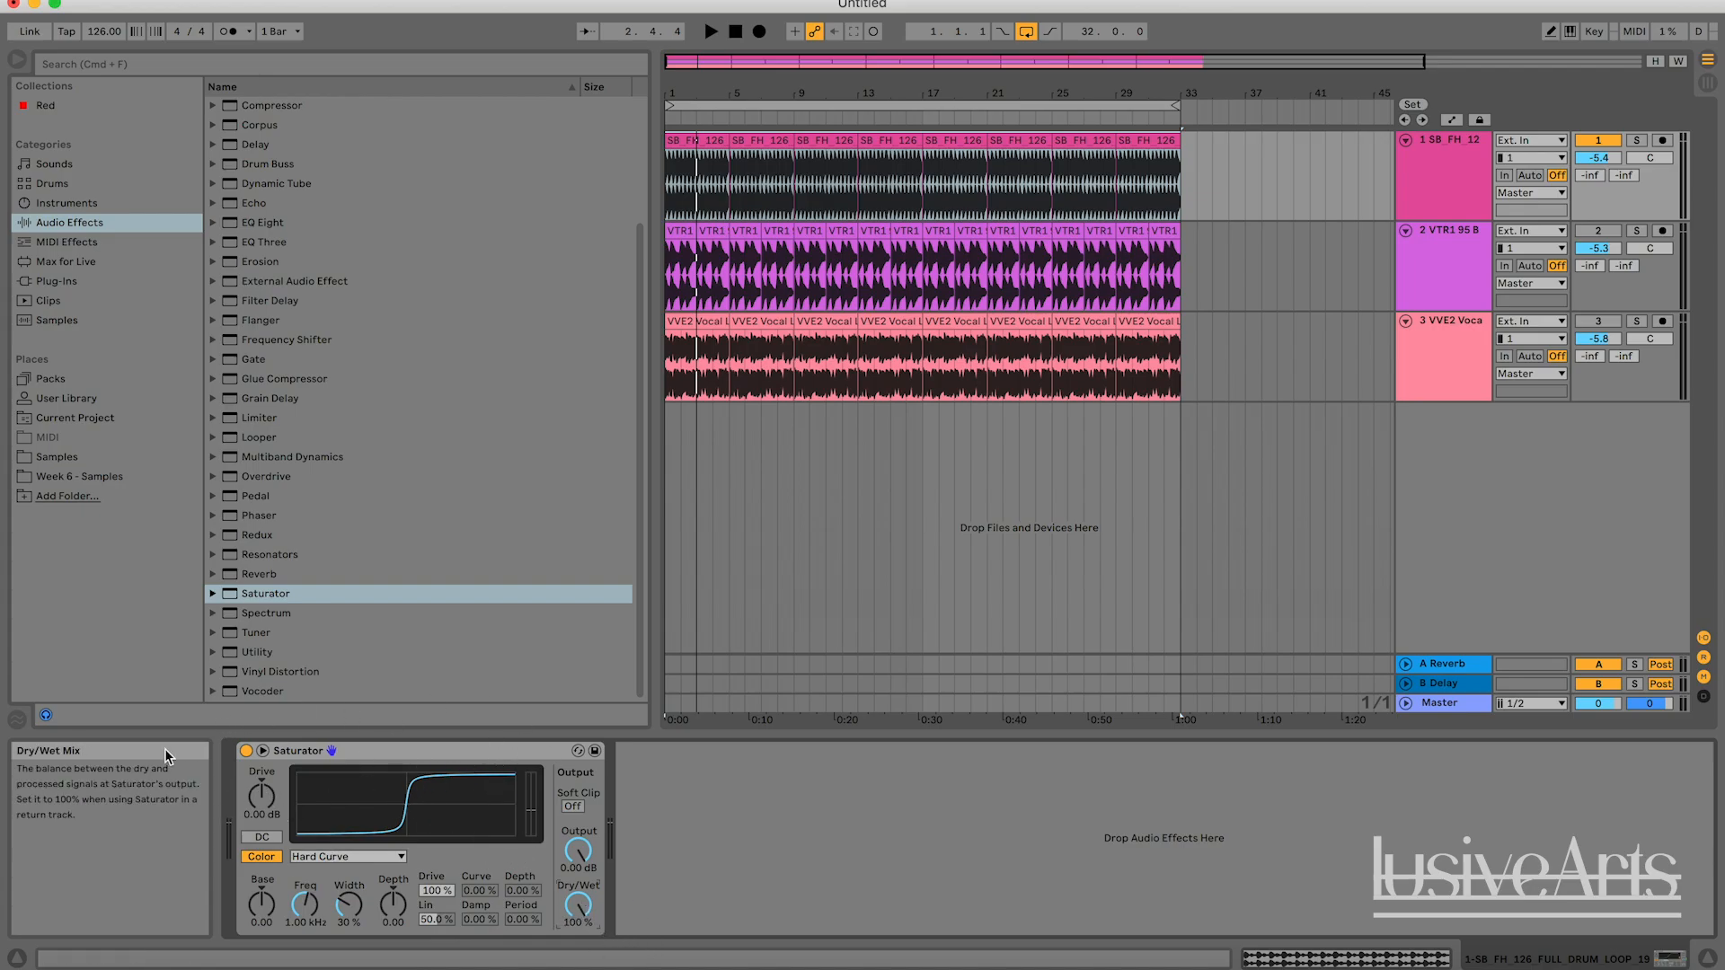
key("space")
left_click(348, 856)
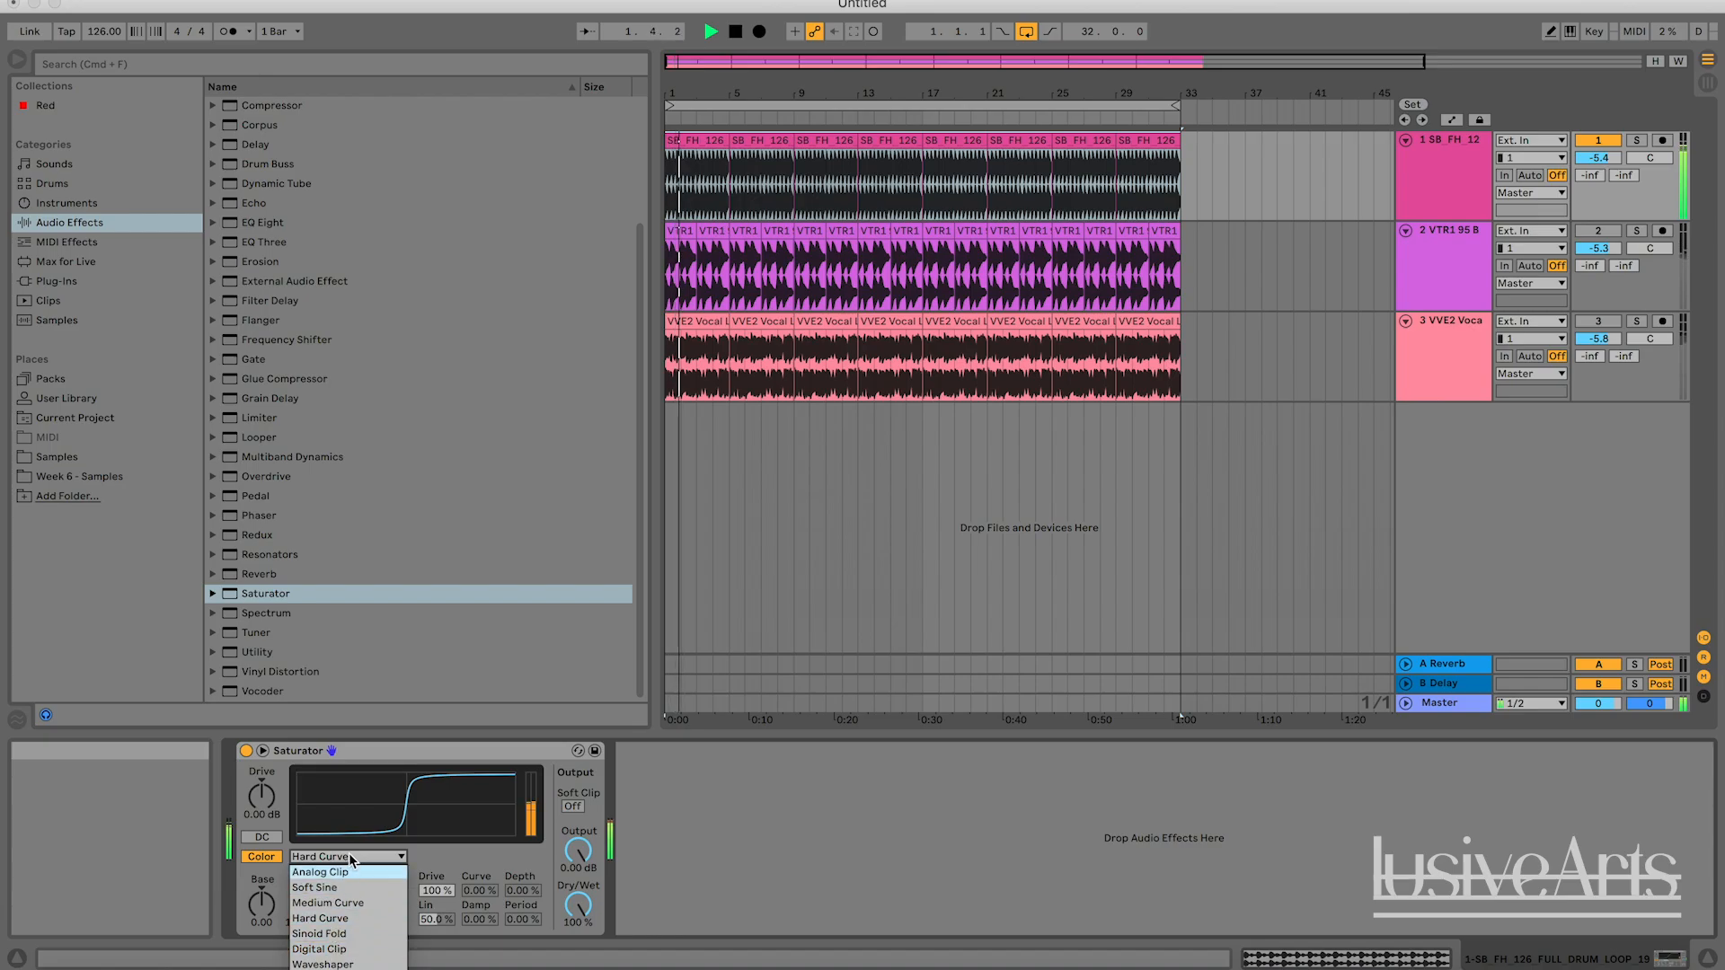
key("space")
left_click(349, 856)
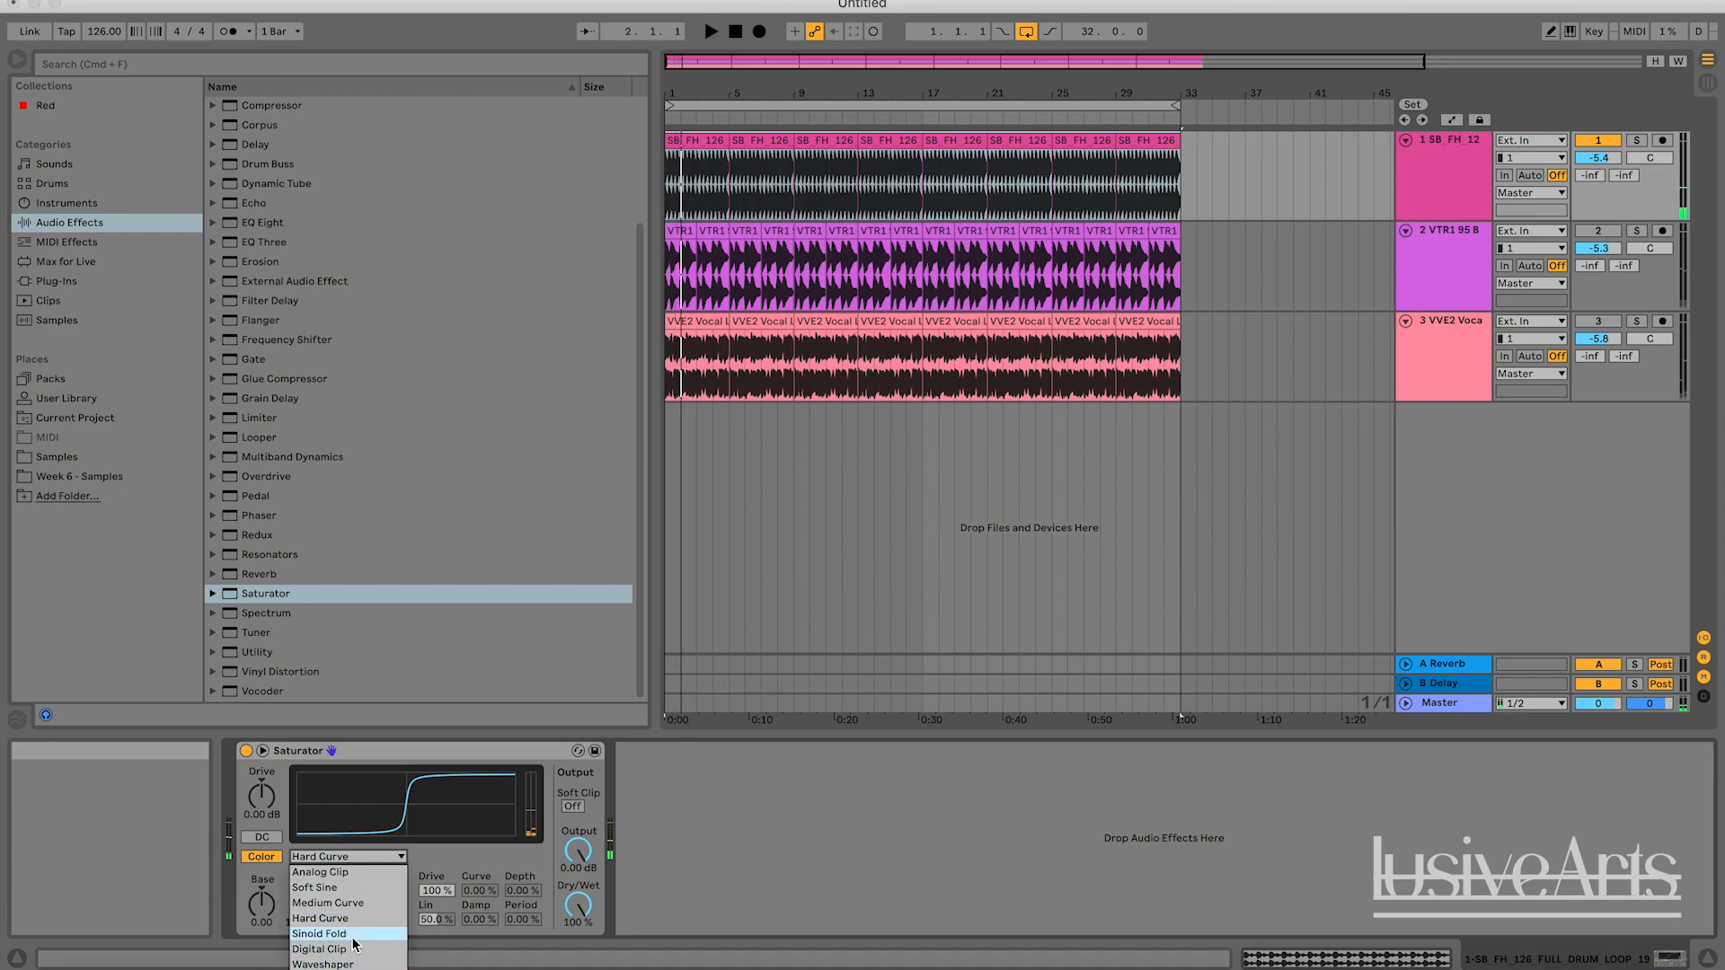
left_click(353, 939)
Audition the Sinoid Fold curve on the drum loop with Drive at 10.9 dB, and reset Drive to 0 dB.
key("space")
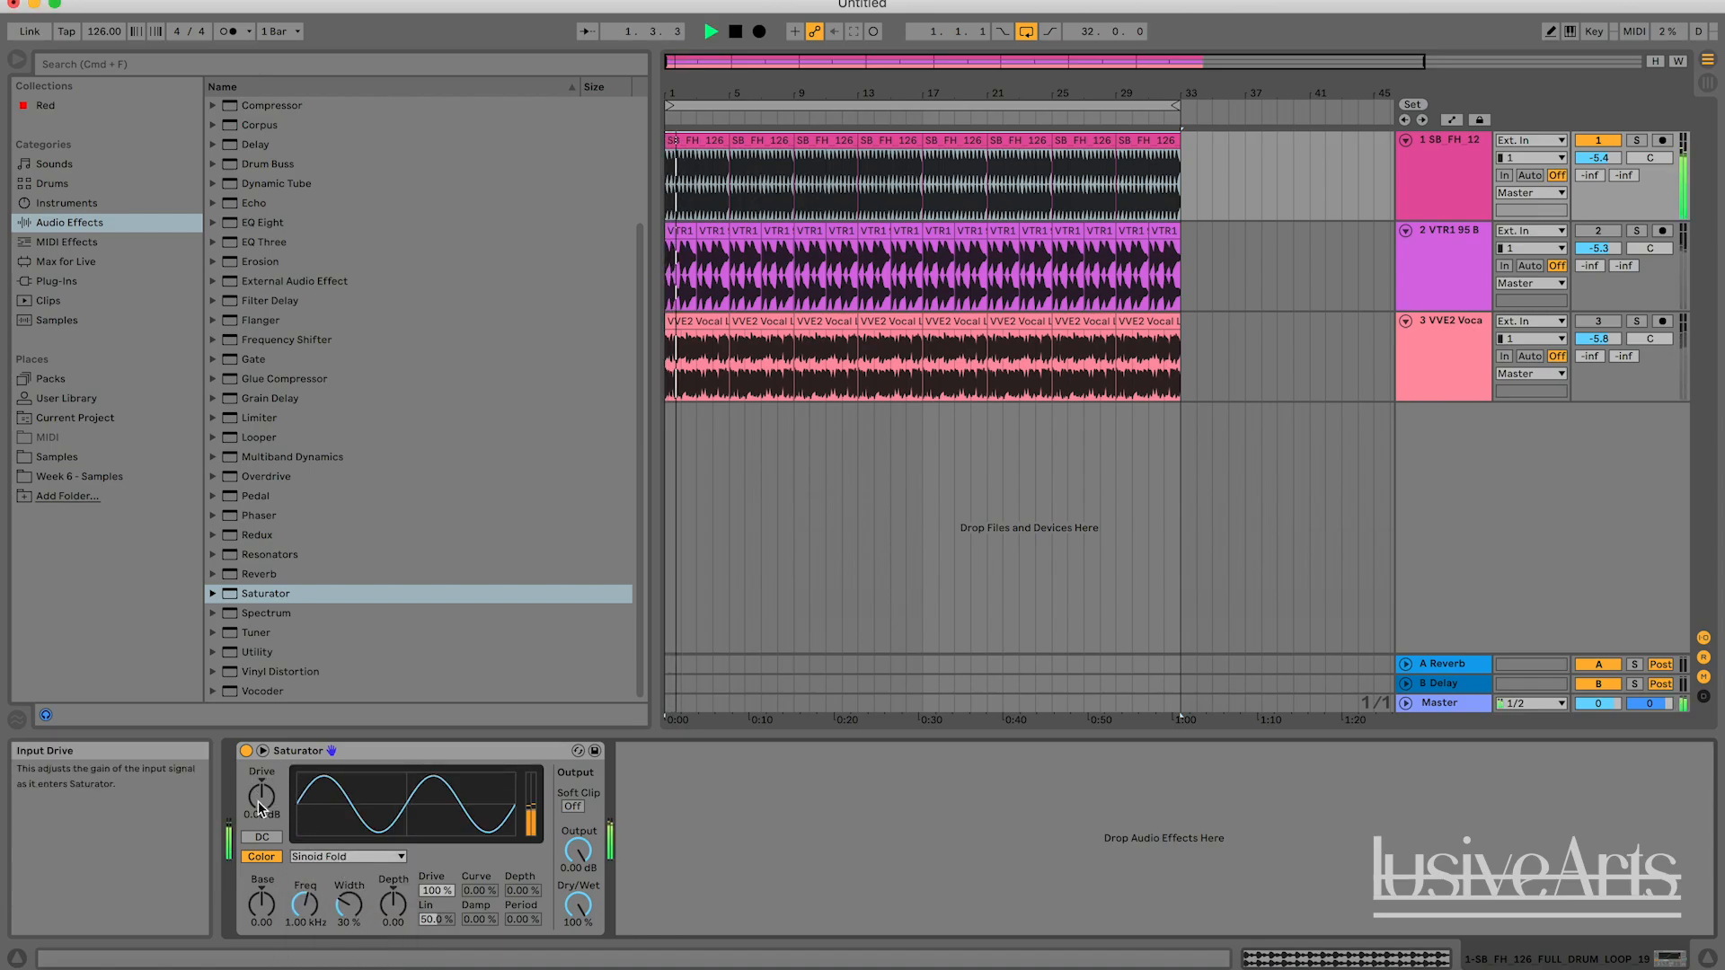
left_click_drag(258, 809, 258, 779)
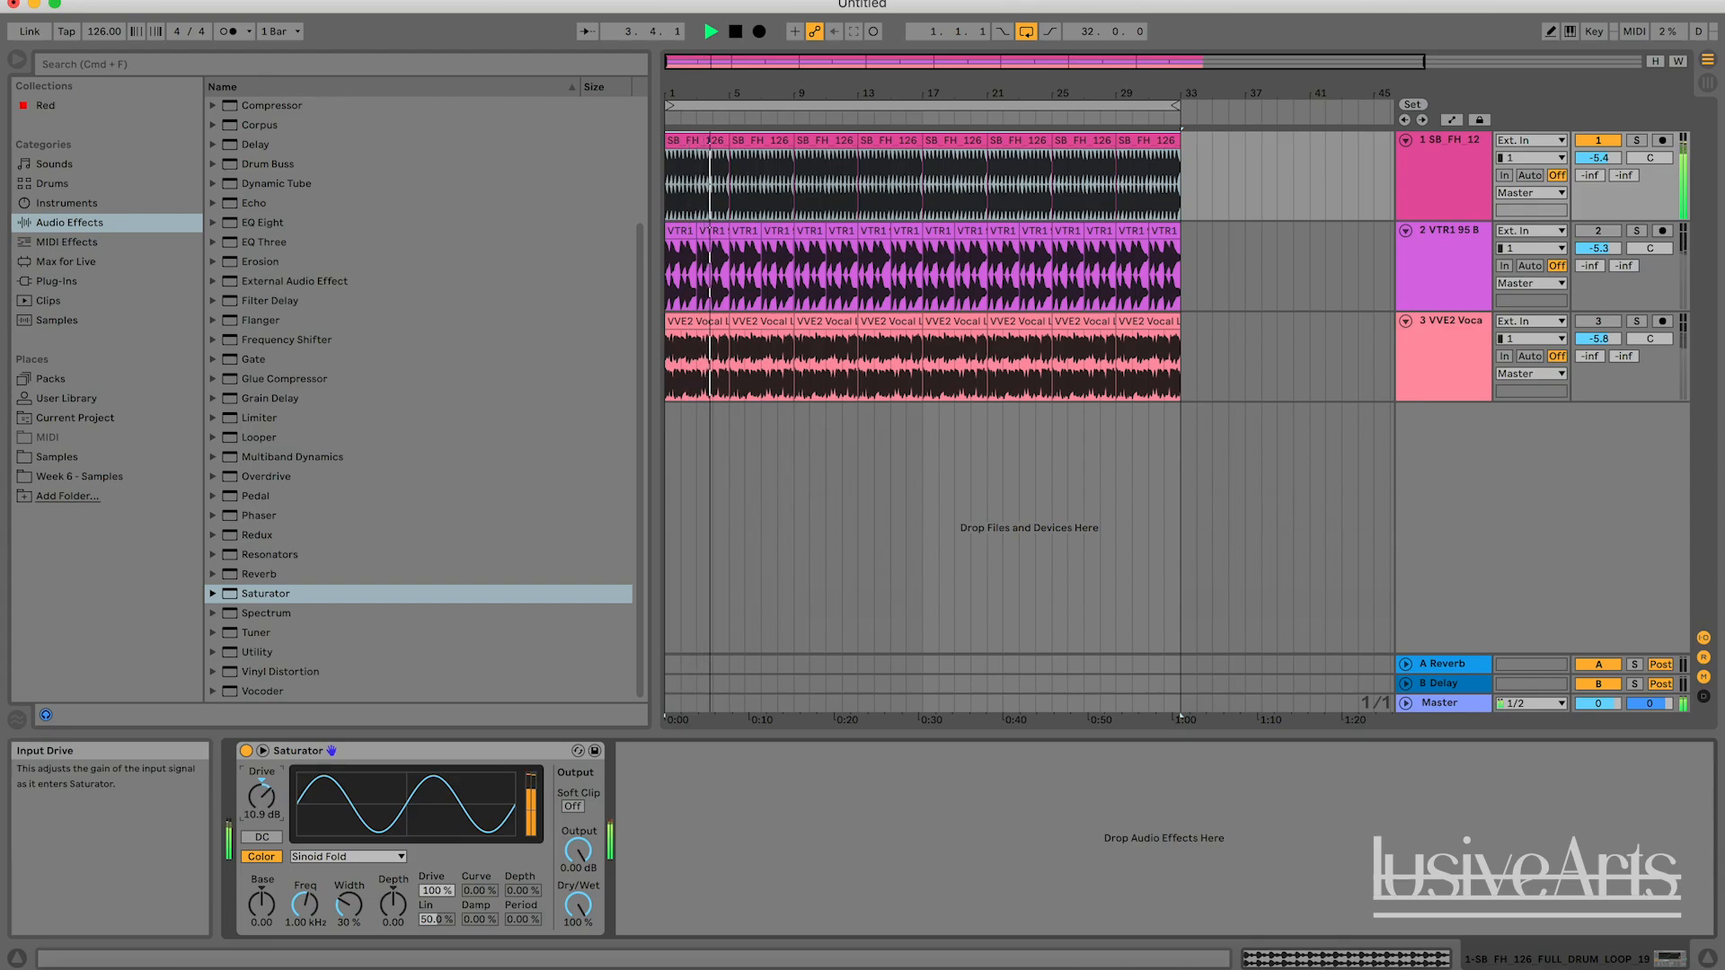
key("Delete")
key("space")
Switch the Saturator's curve type to Digital Clip.
left_click(346, 856)
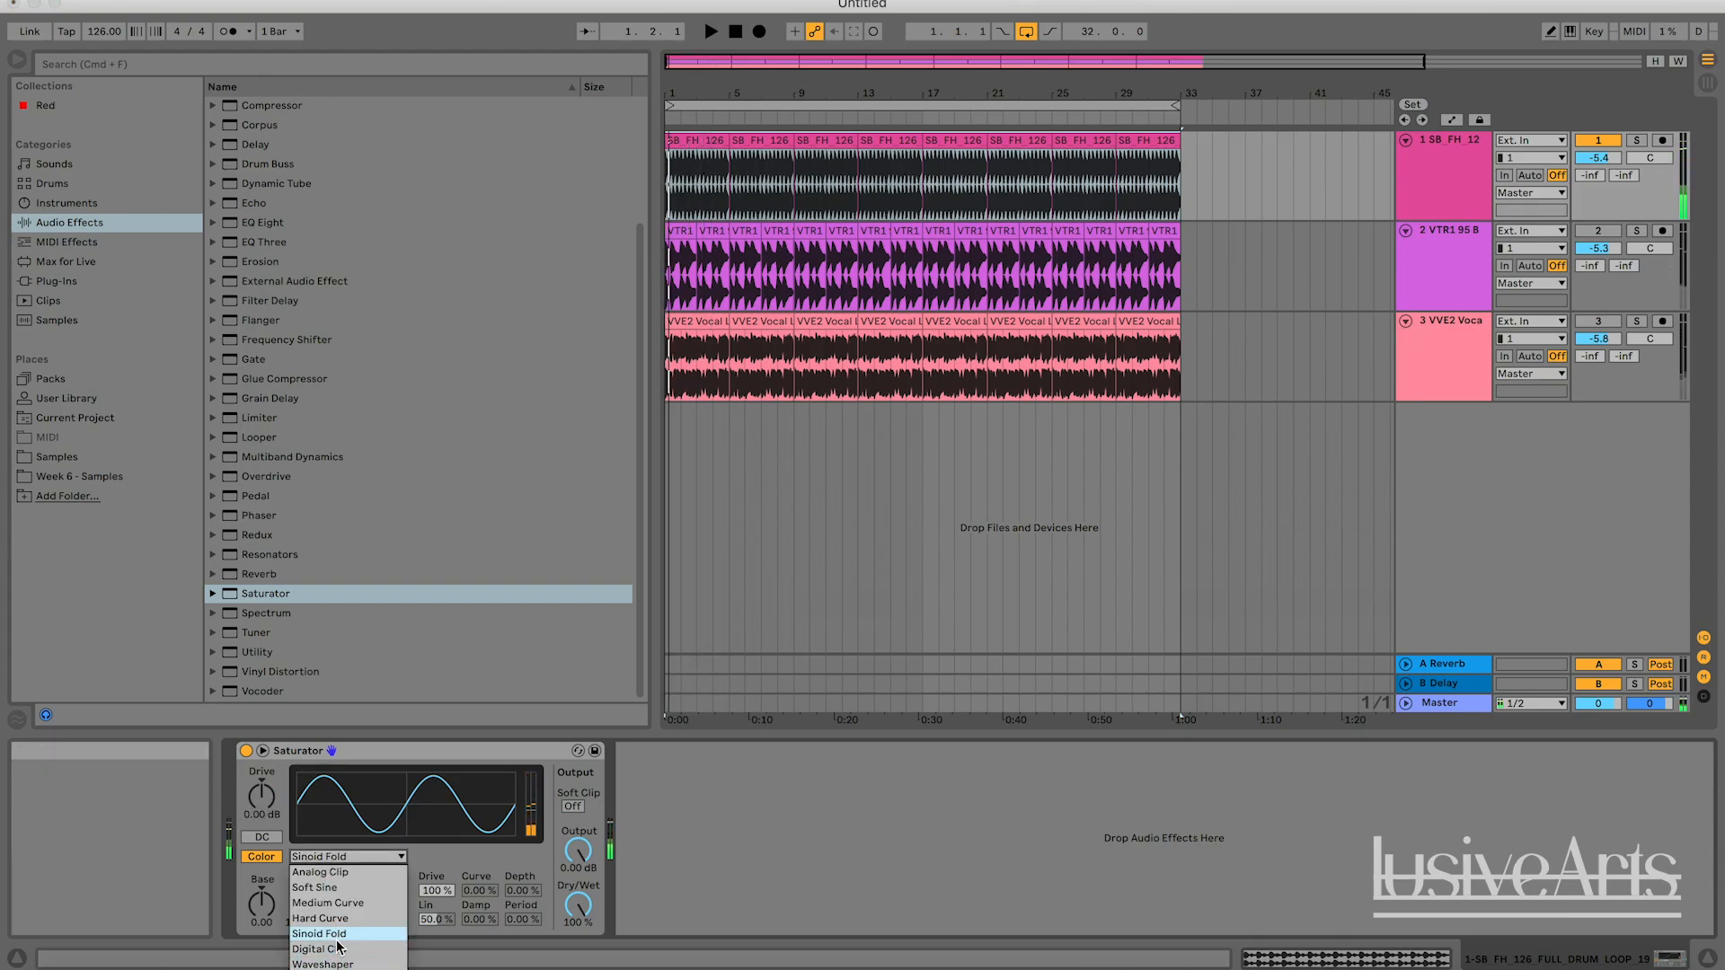
left_click(337, 940)
left_click(346, 856)
left_click(326, 949)
Play the drum loop through Digital Clip with Drive raised to 15.4 dB, and reset Drive to 0 dB.
key("space")
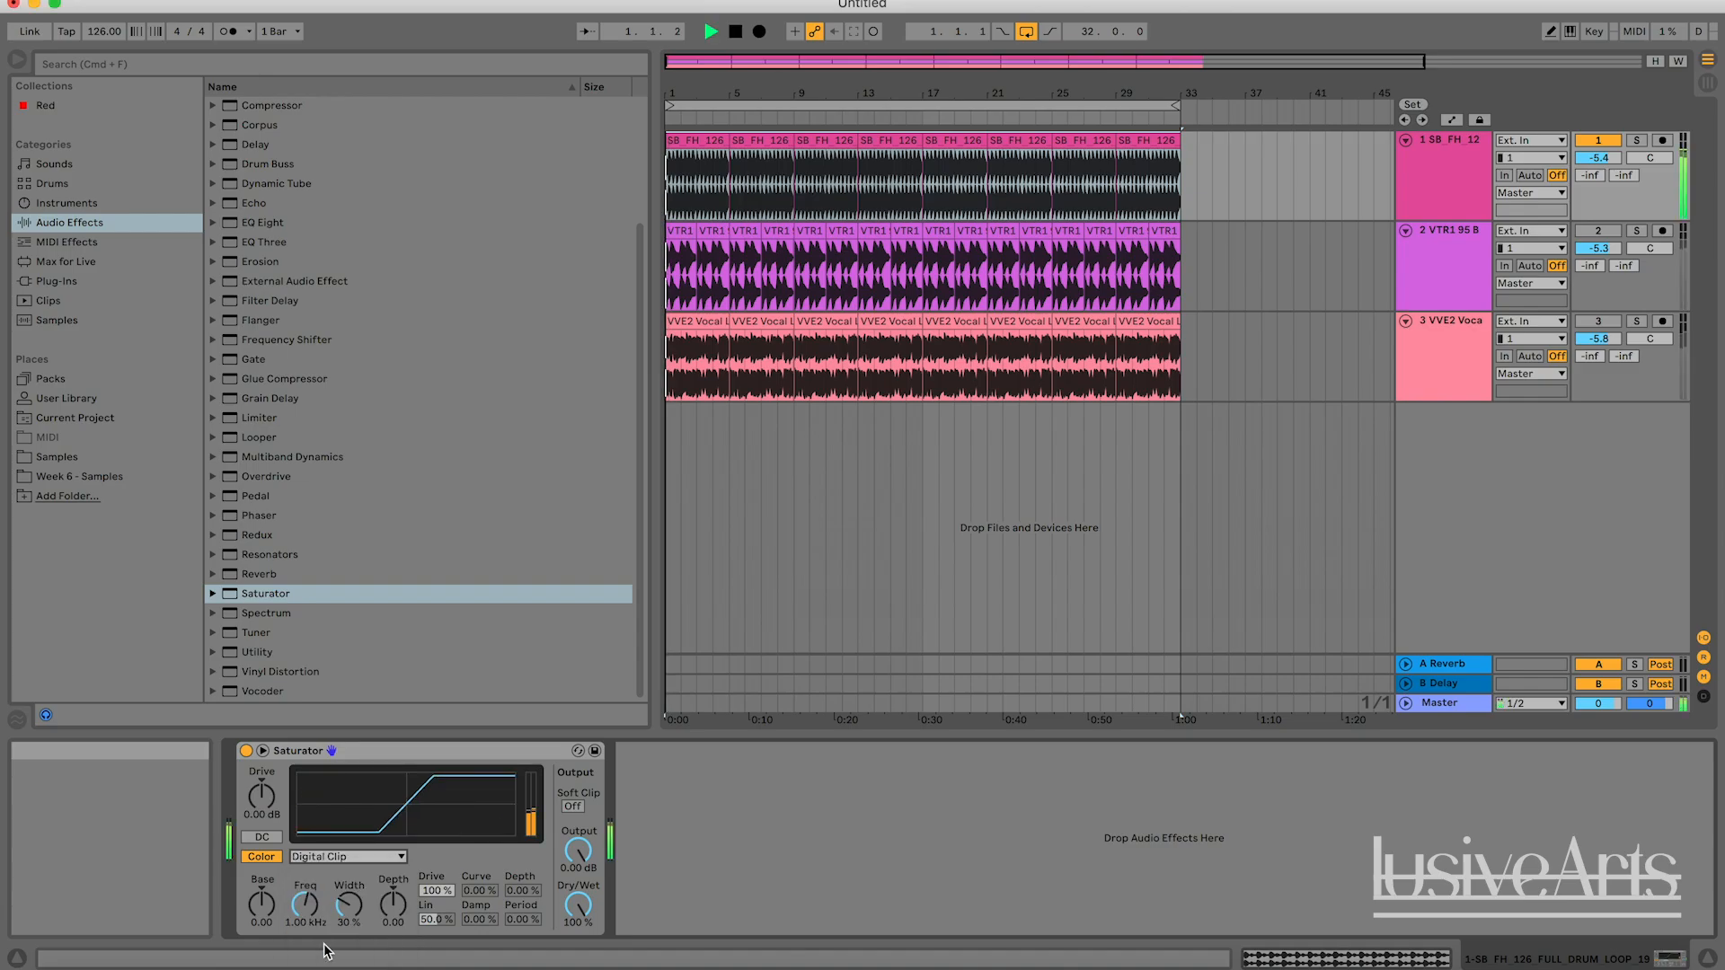
left_click_drag(262, 795, 261, 759)
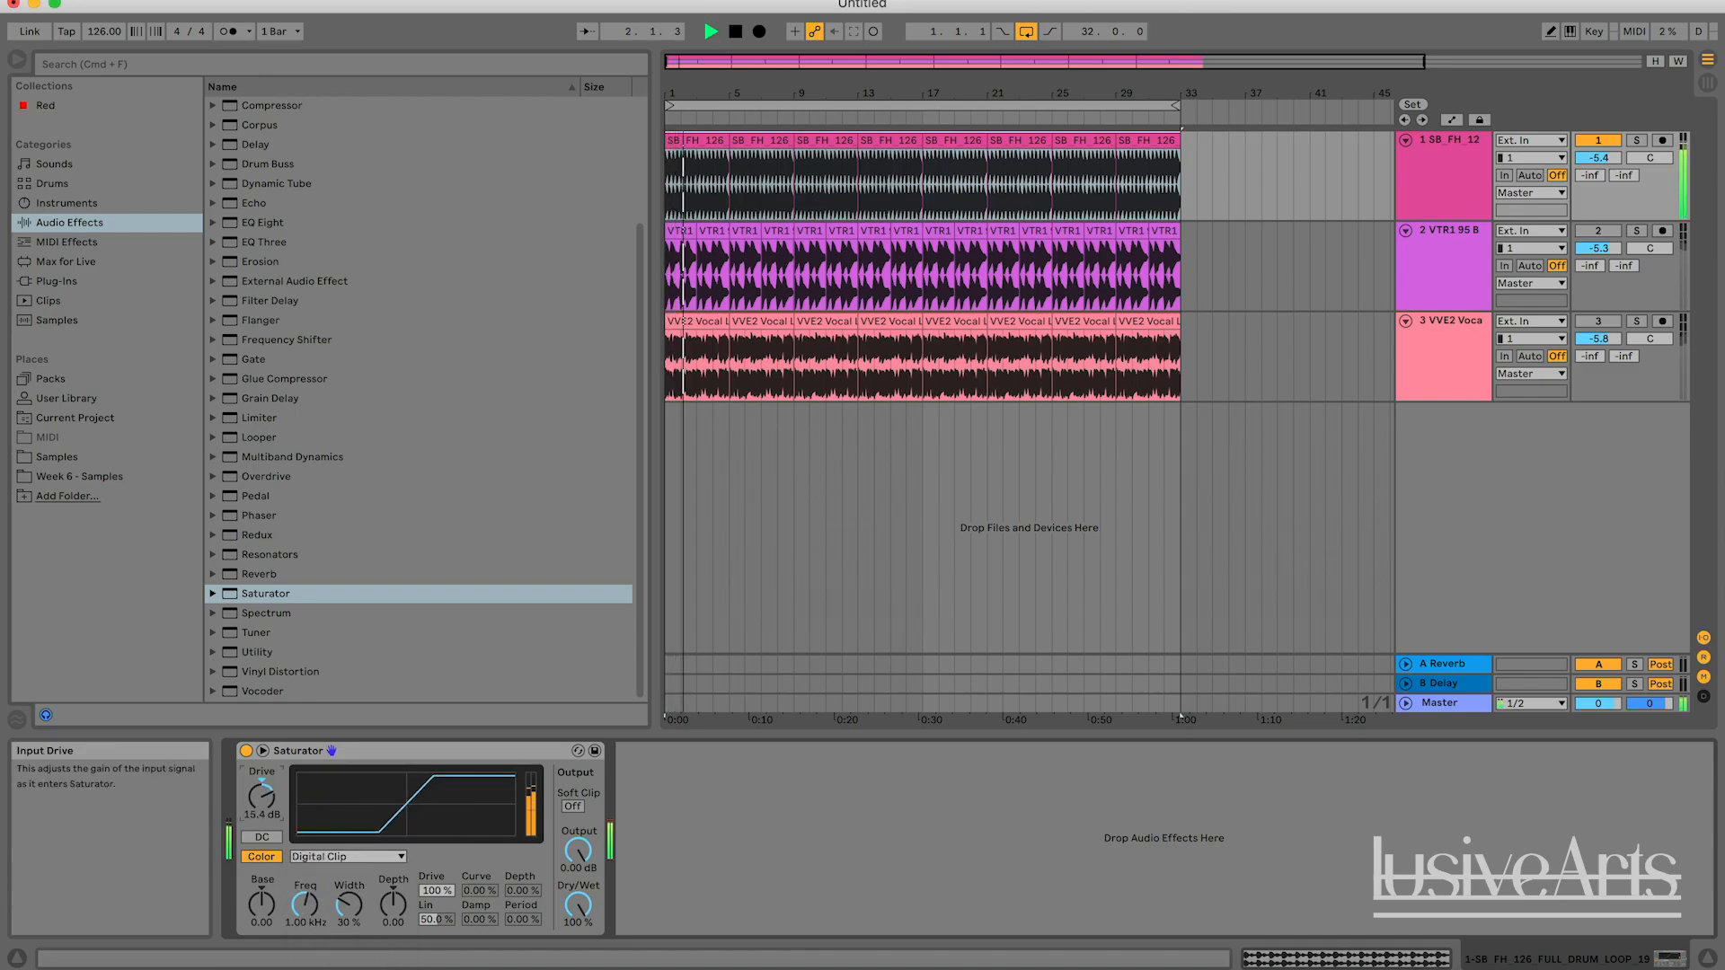
key("Delete")
Set the Saturator's curve type to Waveshaper and audition the drum loop with Drive raised to 14.3 dB.
left_click(328, 857)
left_click(326, 966)
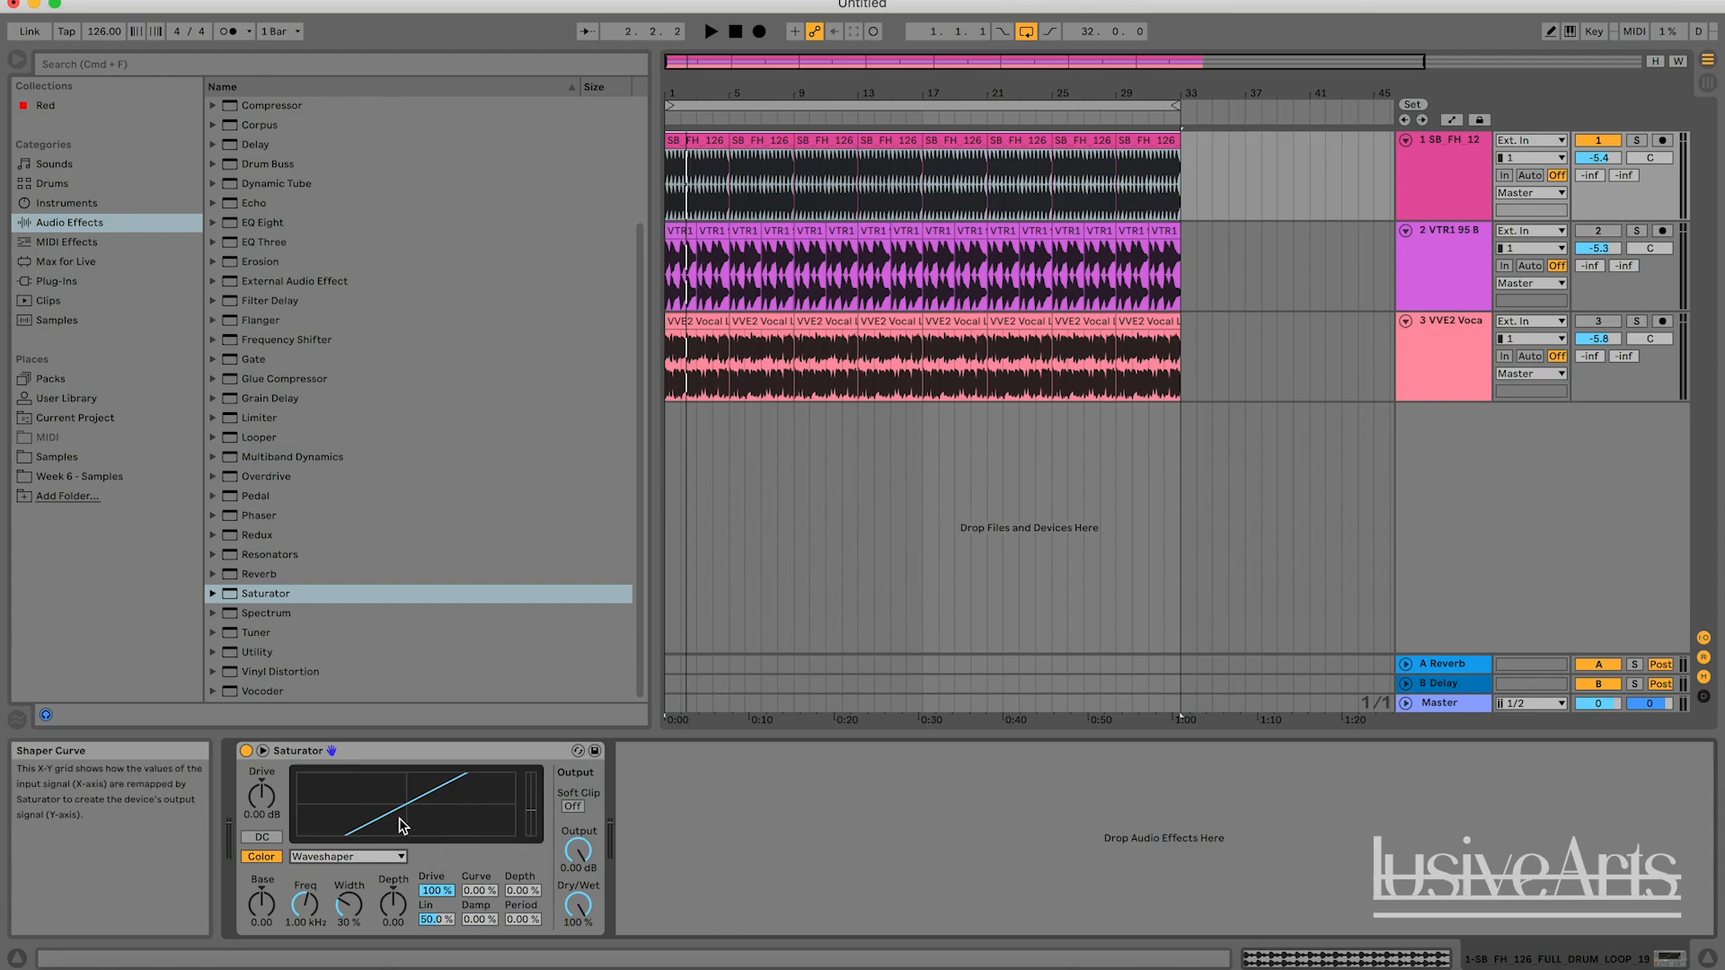
key("space")
key("space")
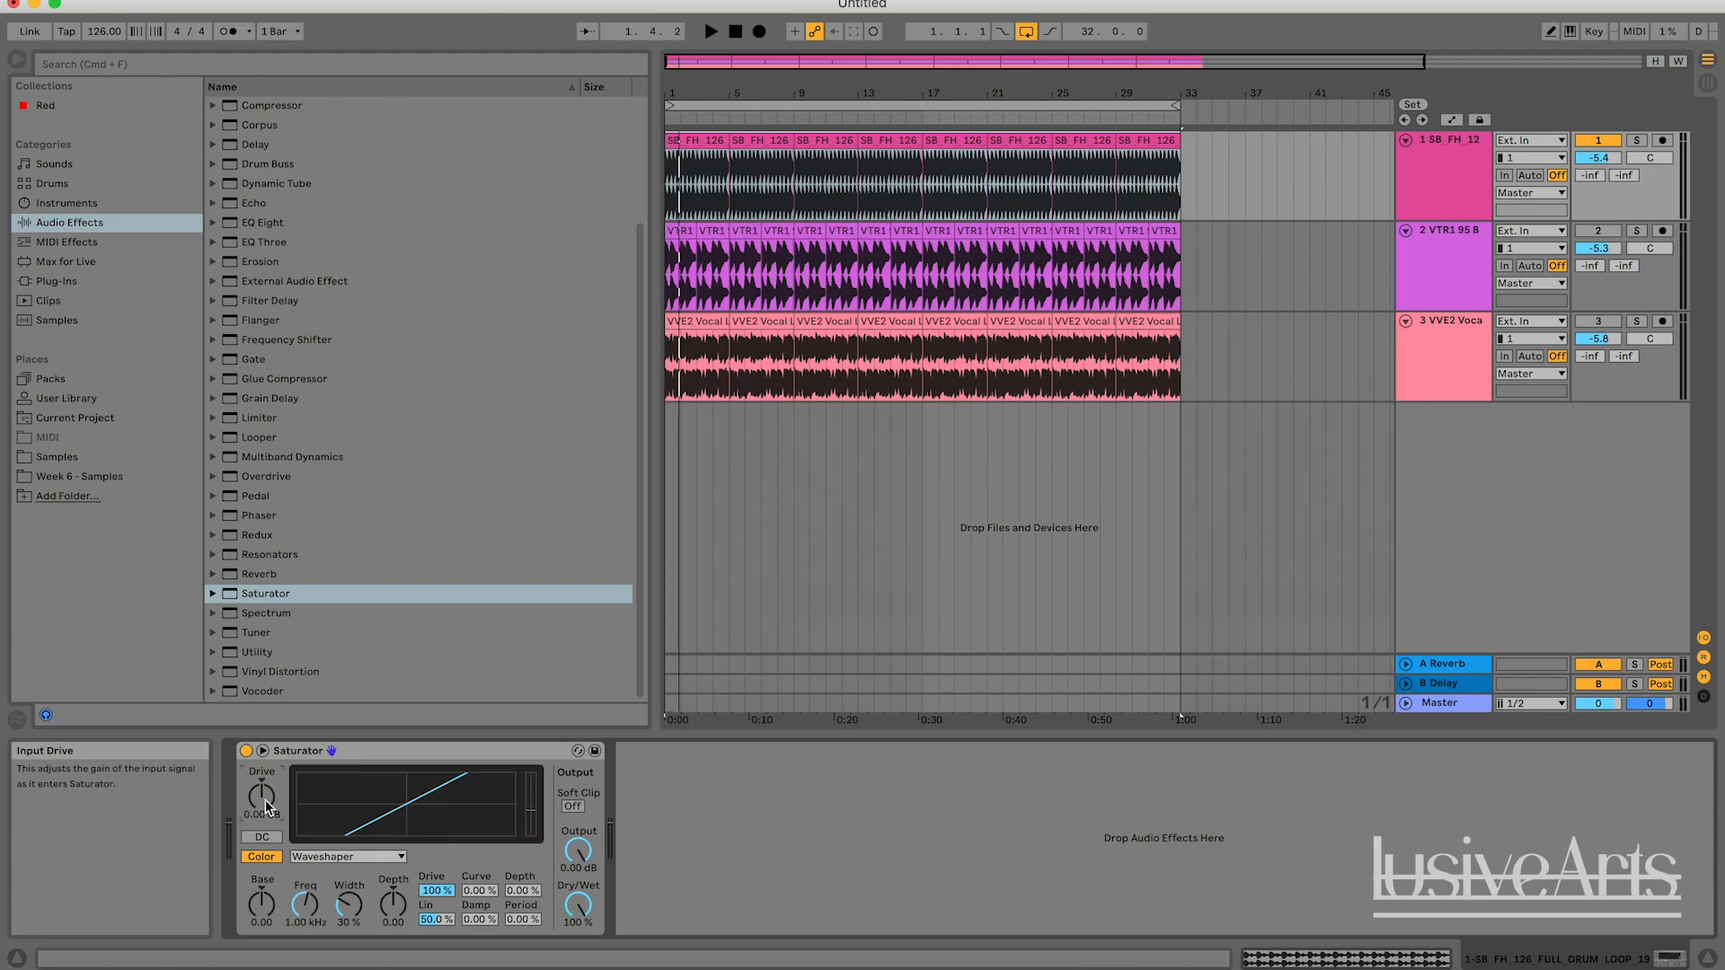
key("space")
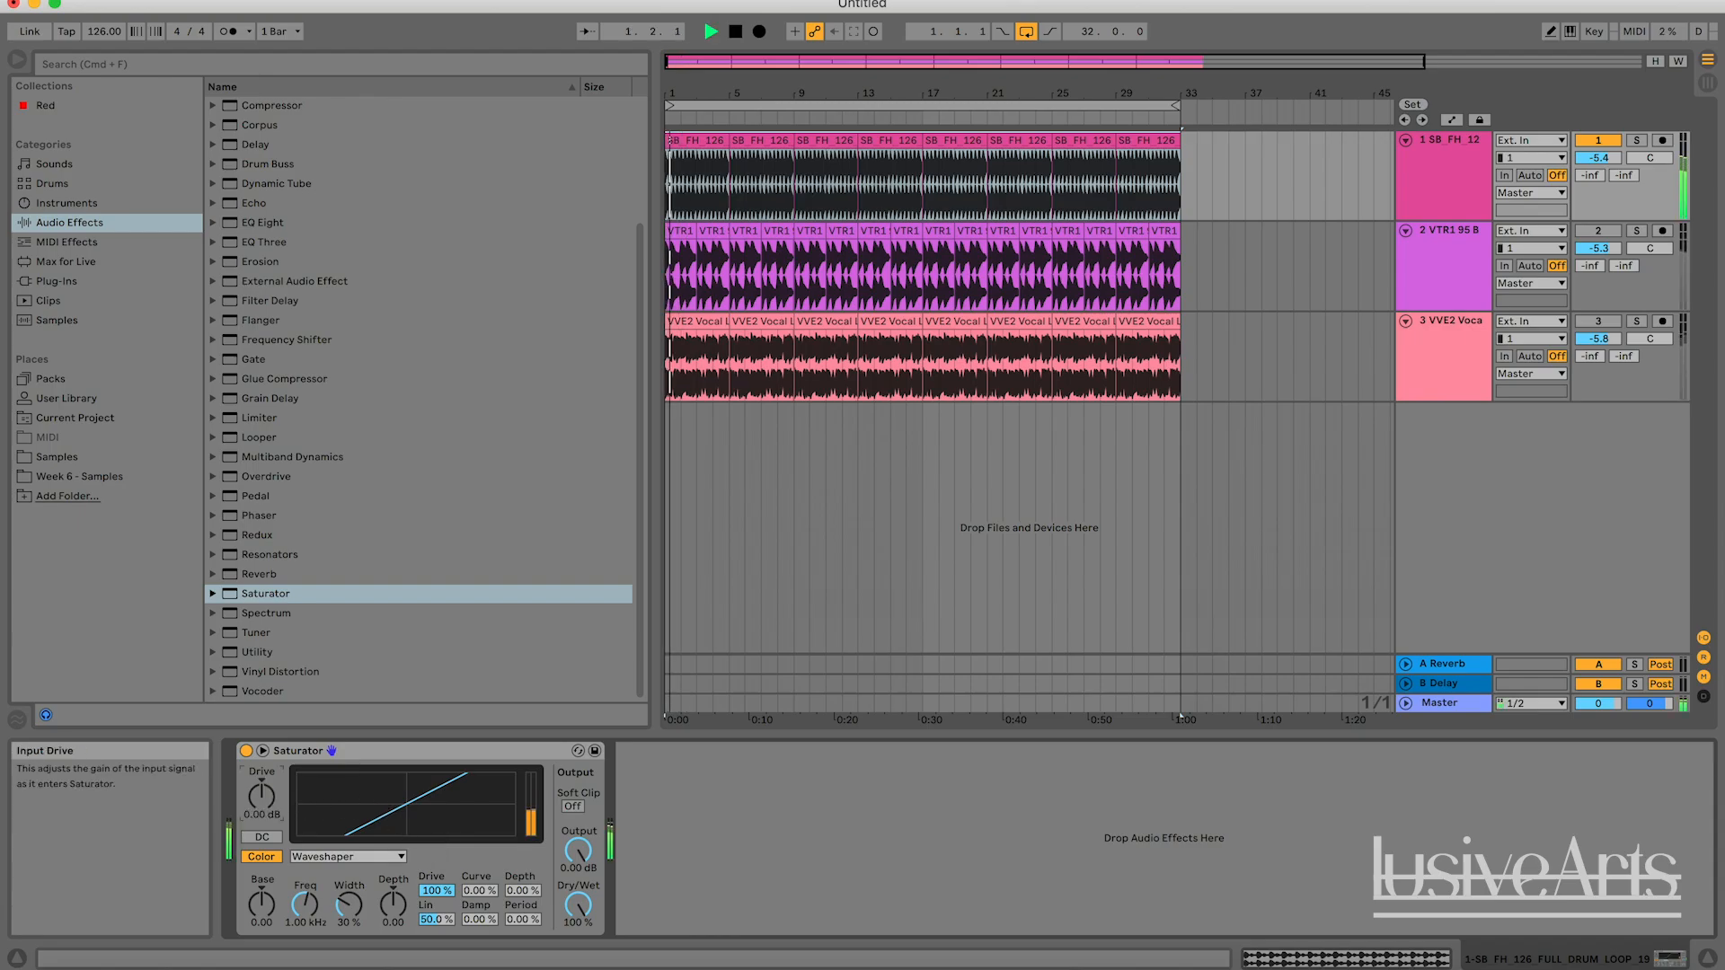
left_click_drag(266, 806, 266, 770)
key("space")
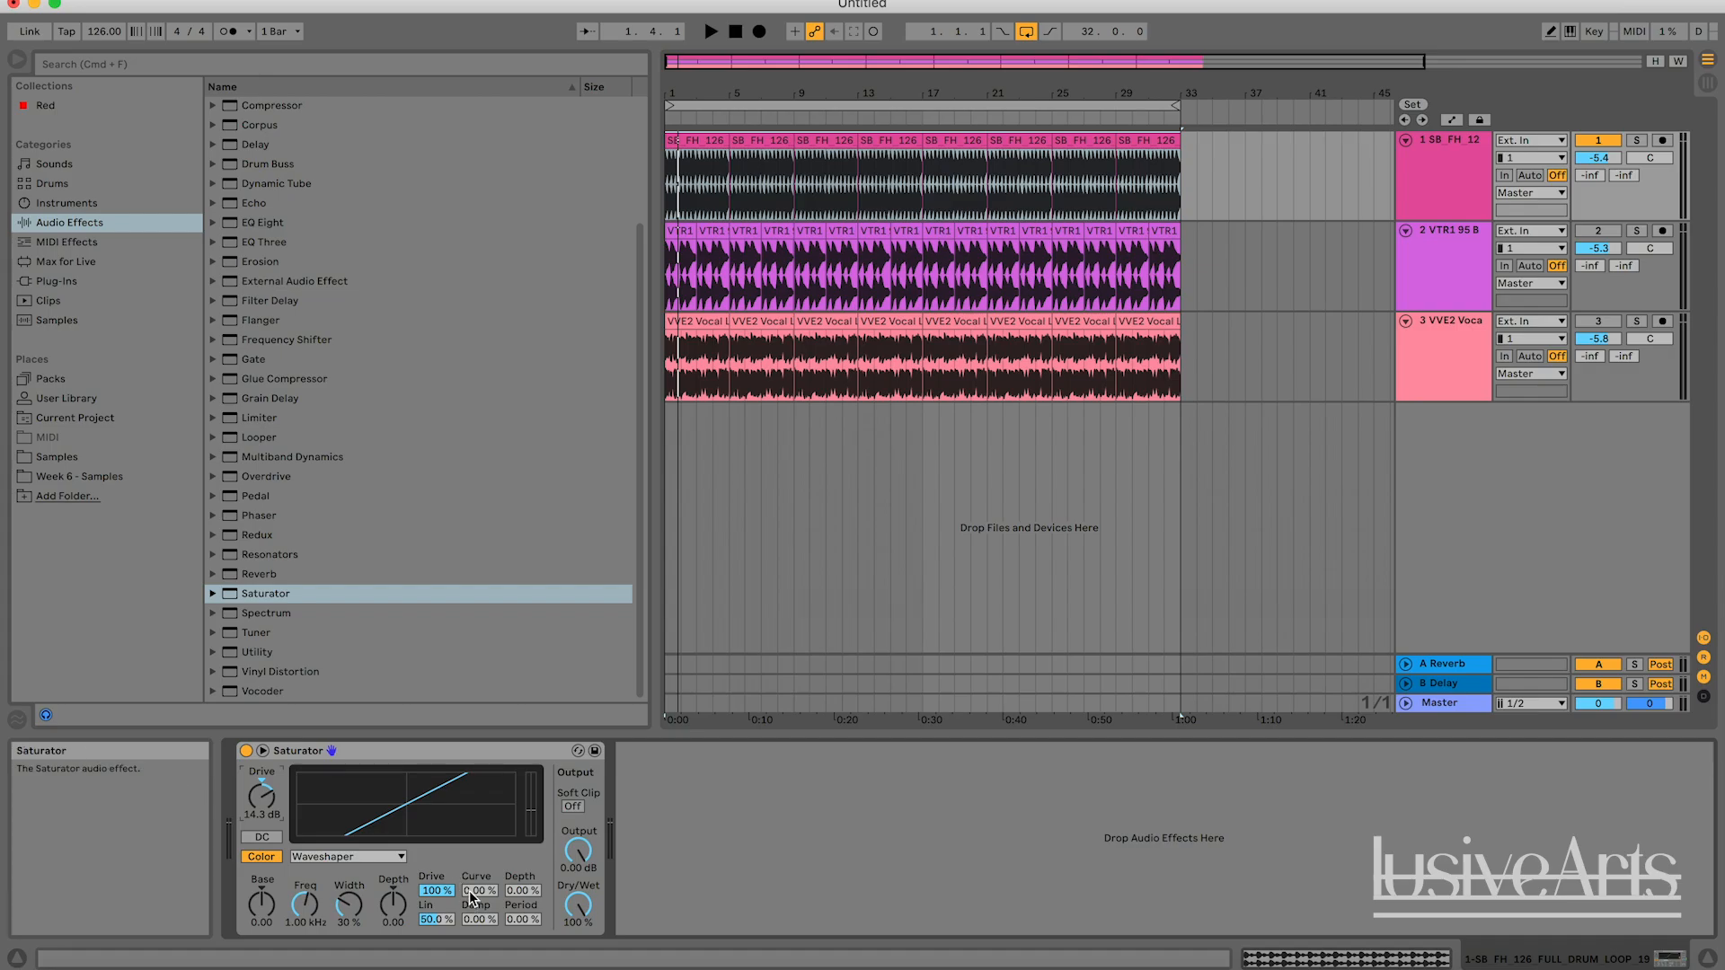
Audition the Waveshaper's Curve amount at 14.1 %, and reset both Curve and Drive to zero.
key("space")
mouse_move(479, 891)
left_mouse_down()
mouse_move(479, 869)
mouse_move(479, 902)
left_mouse_up()
key("space")
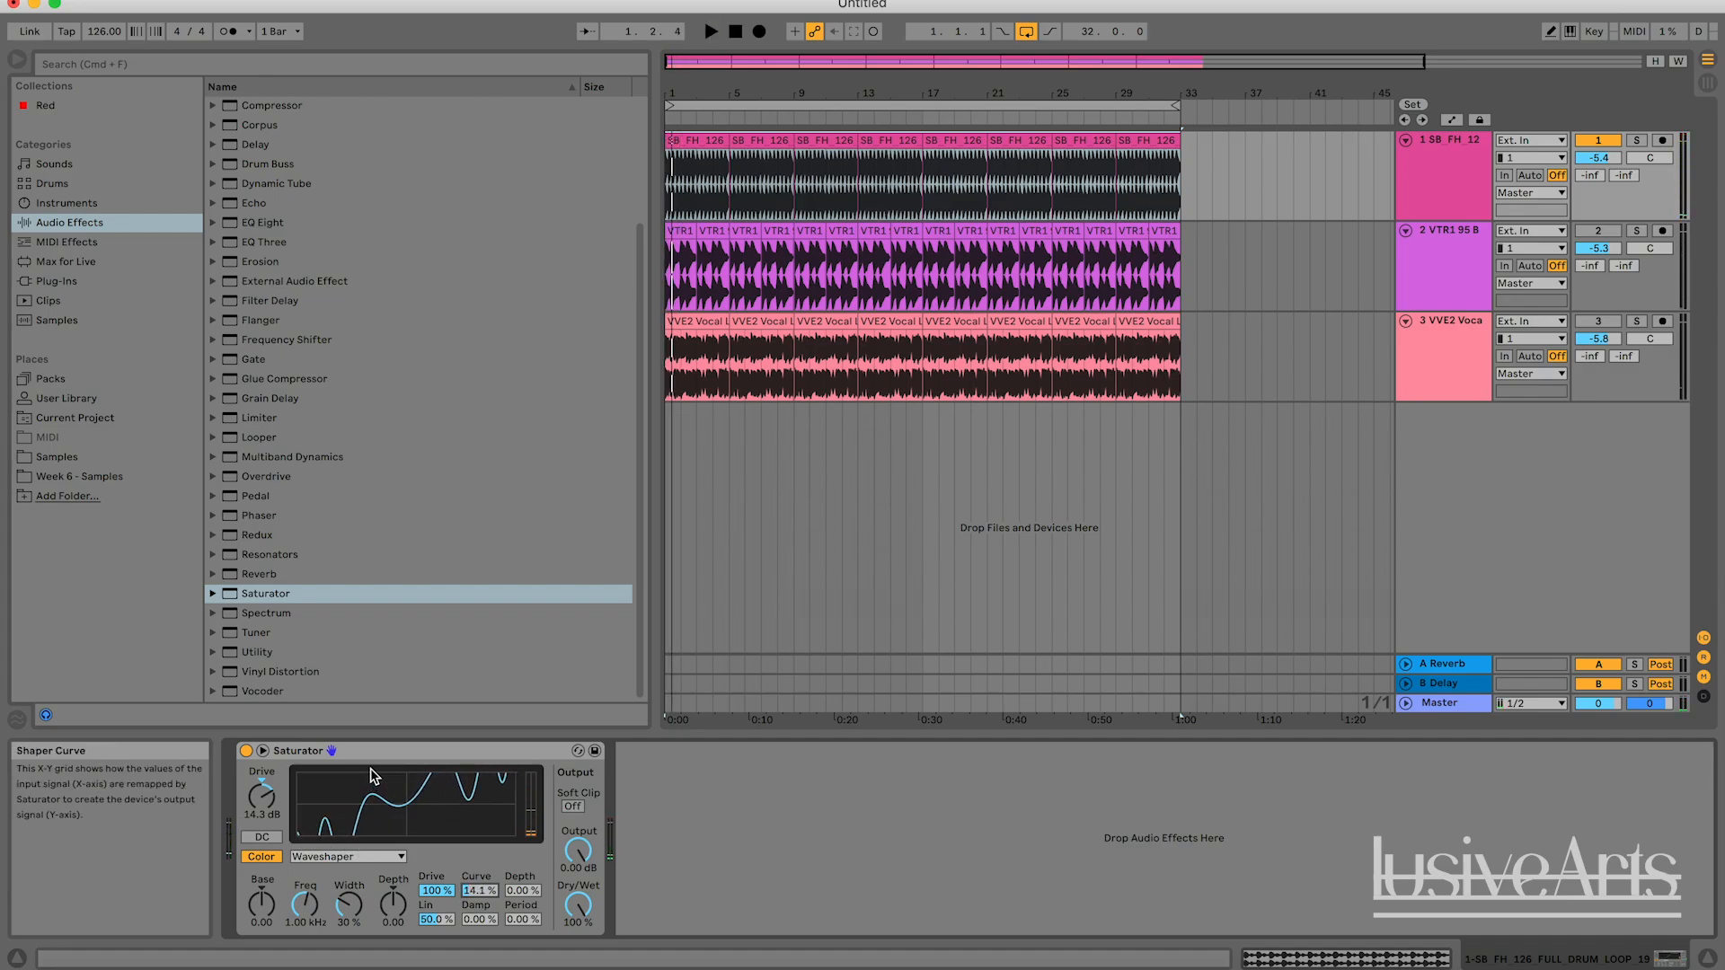
key("Delete")
key("space")
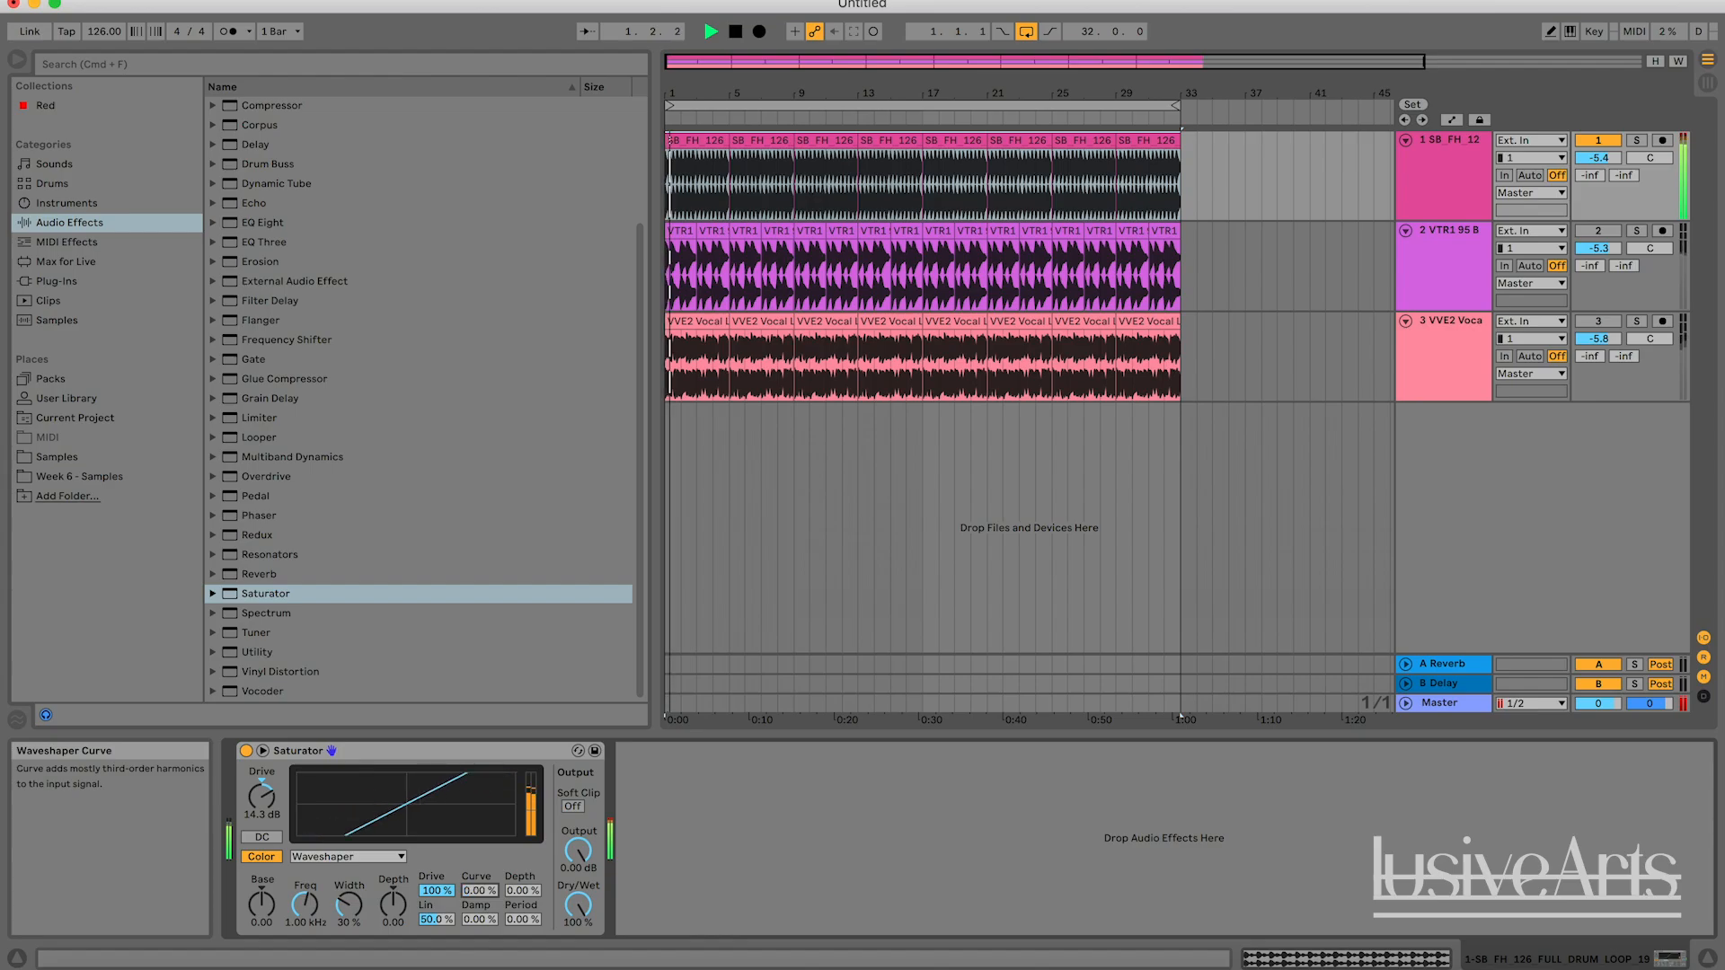
key("space")
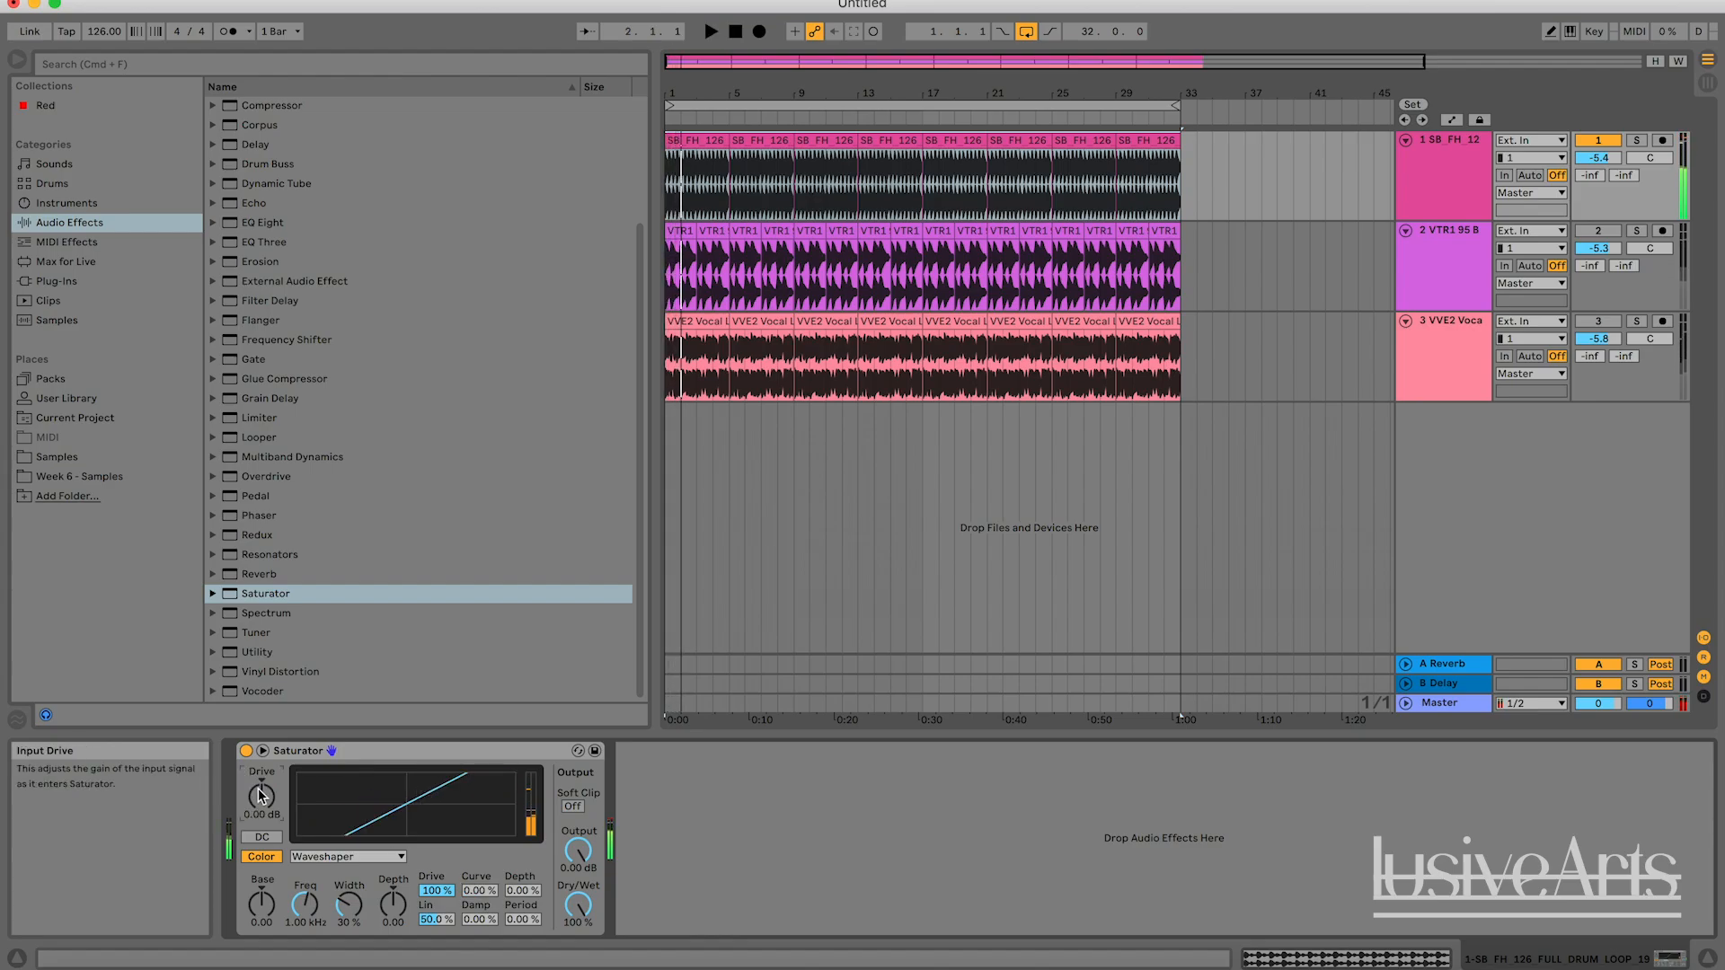
key("Delete")
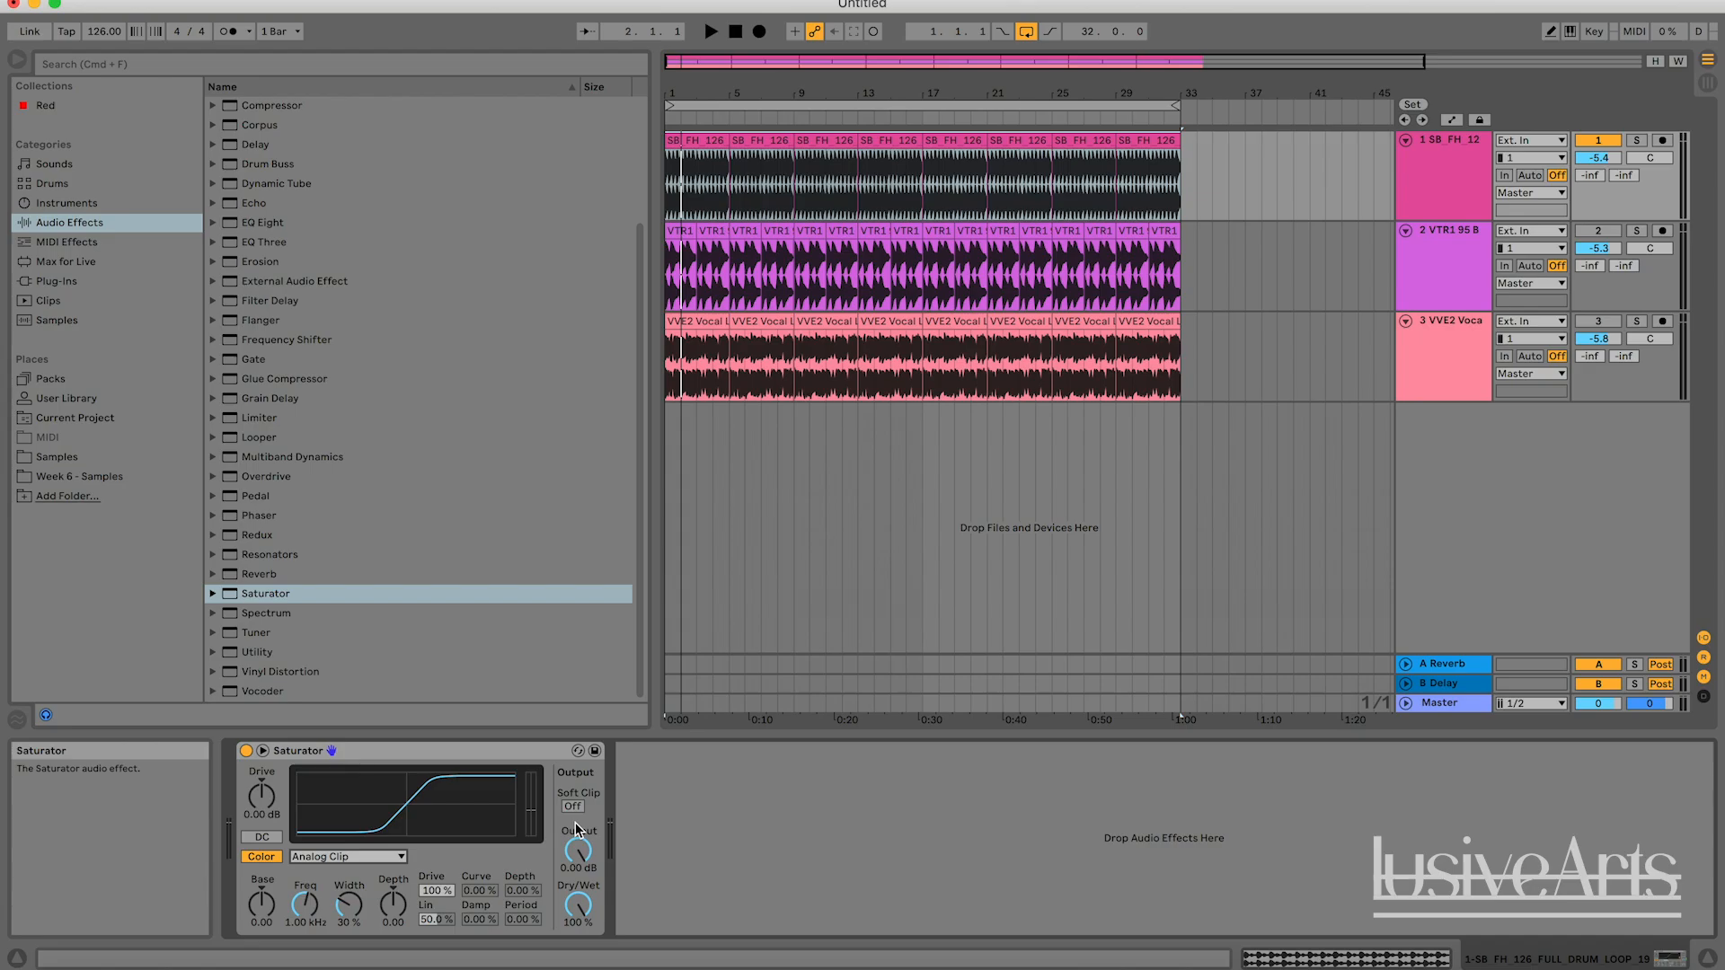
Audition the drum loop with the Analog Clip curve, and view the available curve types without changing the selection.
key("space")
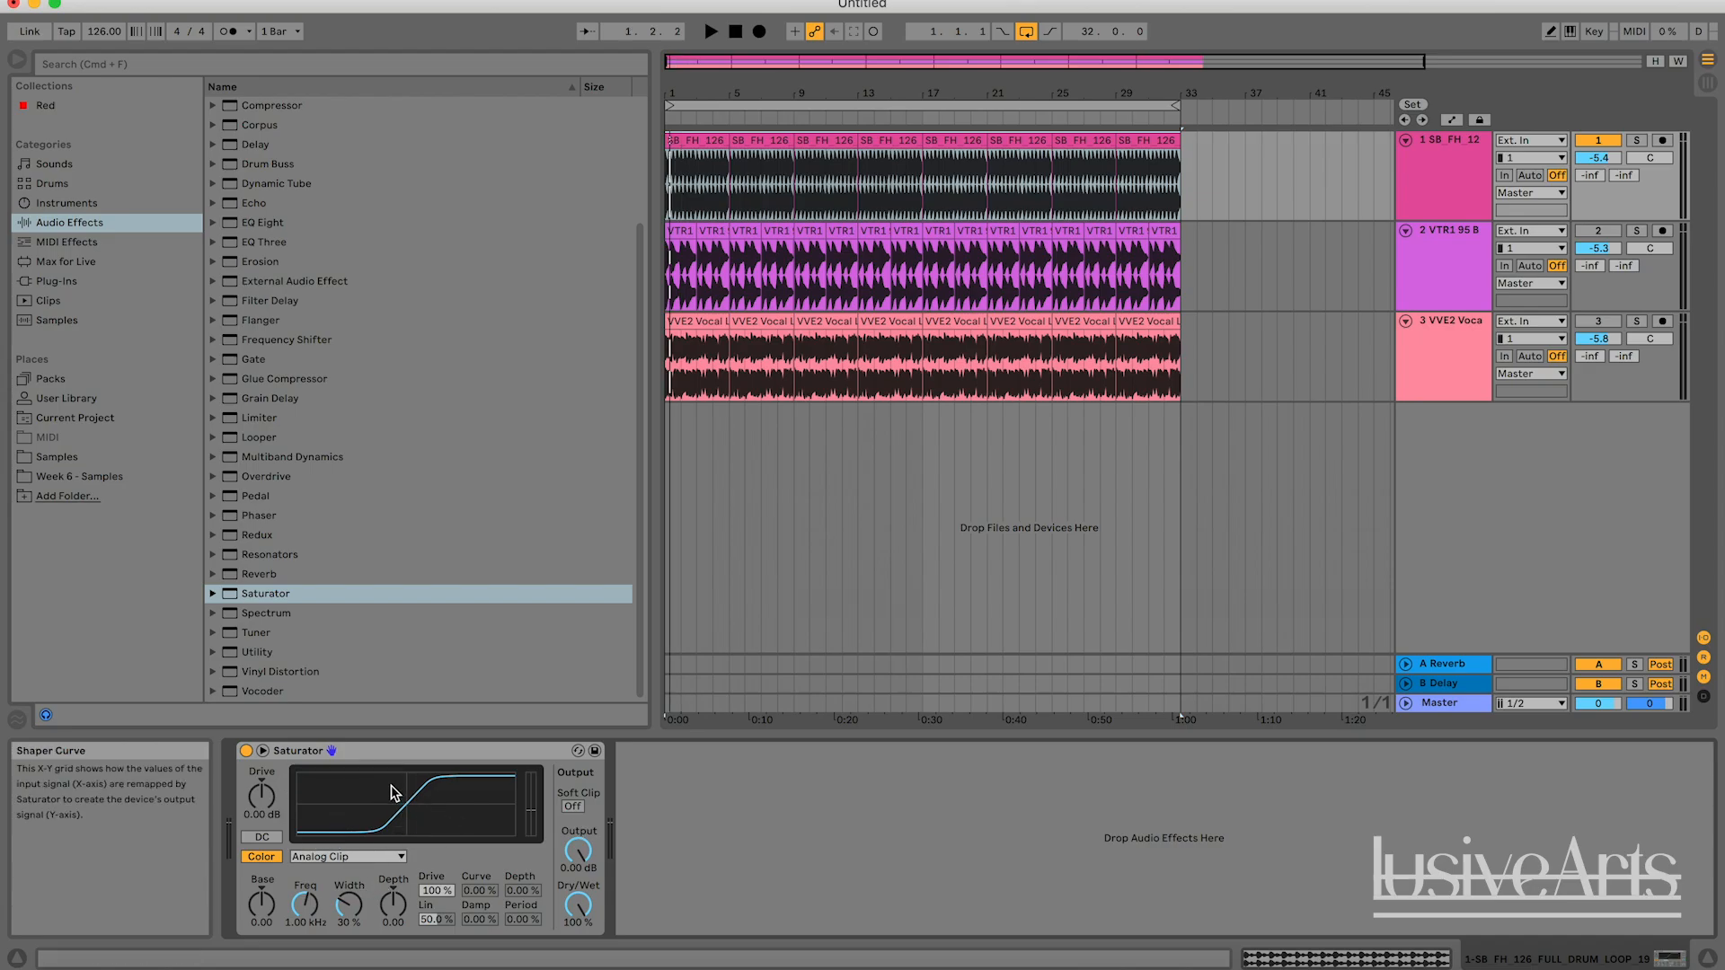
left_click(261, 803)
left_click(348, 856)
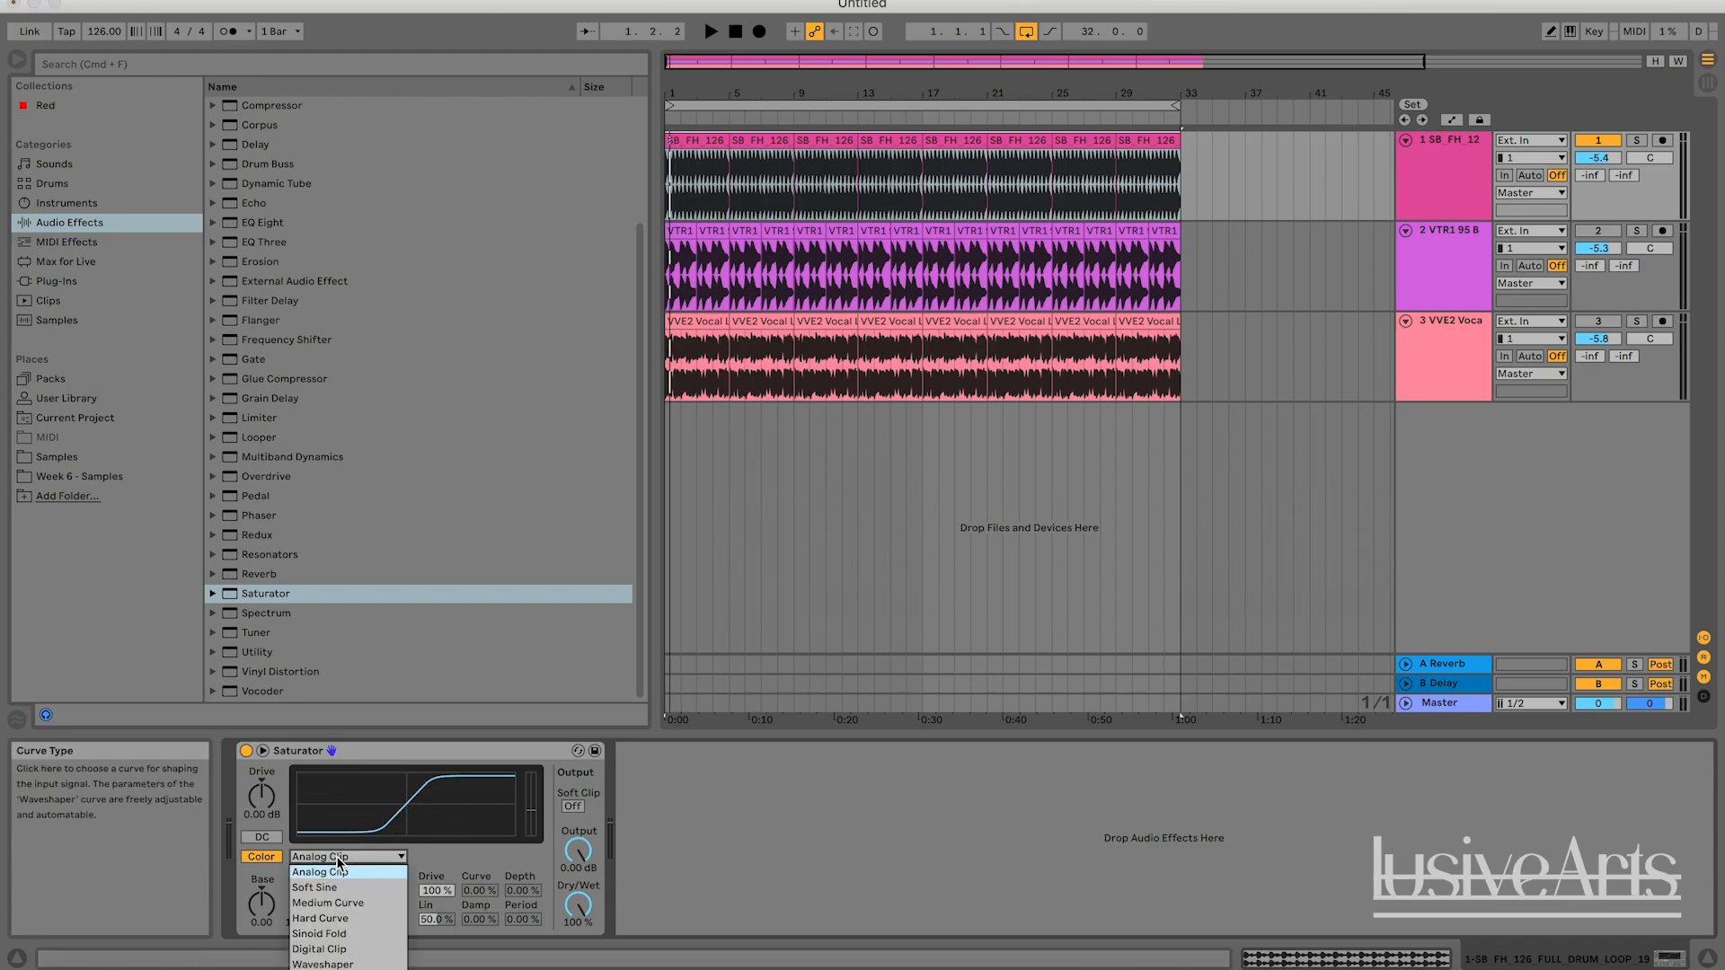
key("Escape")
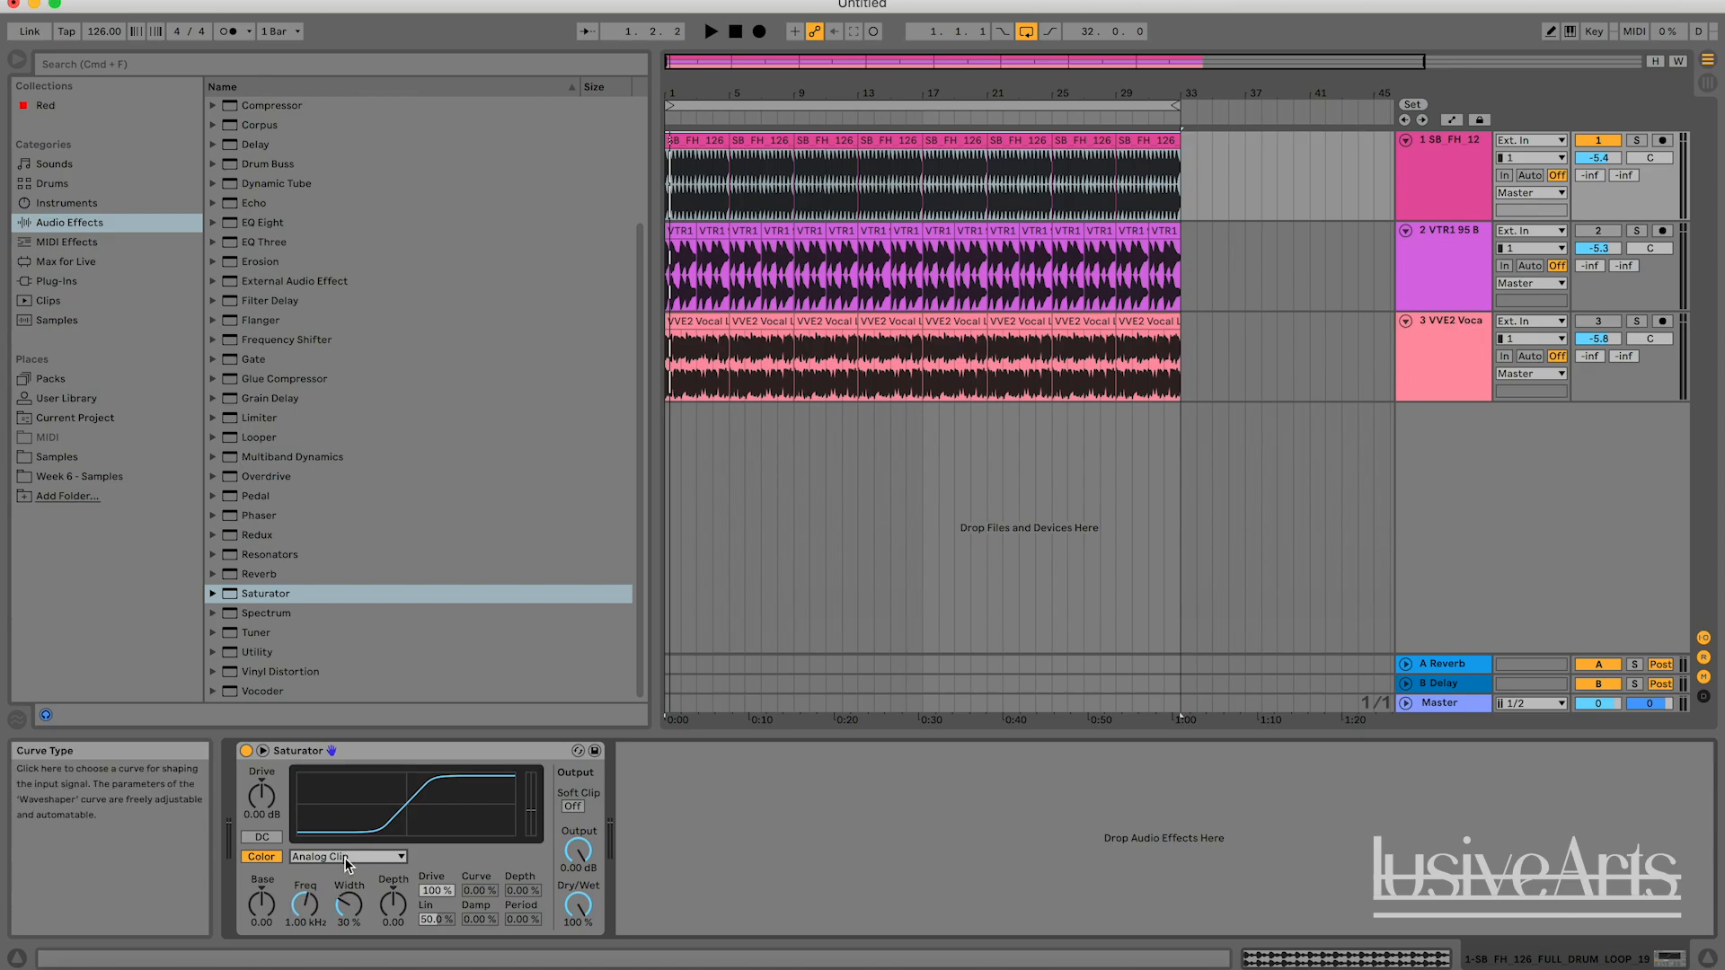
Audition the drum loop with the Saturator's Dry/Wet mix lowered to 54.8 %, and restore the mix to 100 %.
key("space")
left_click_drag(582, 858, 584, 935)
key("space")
key("space")
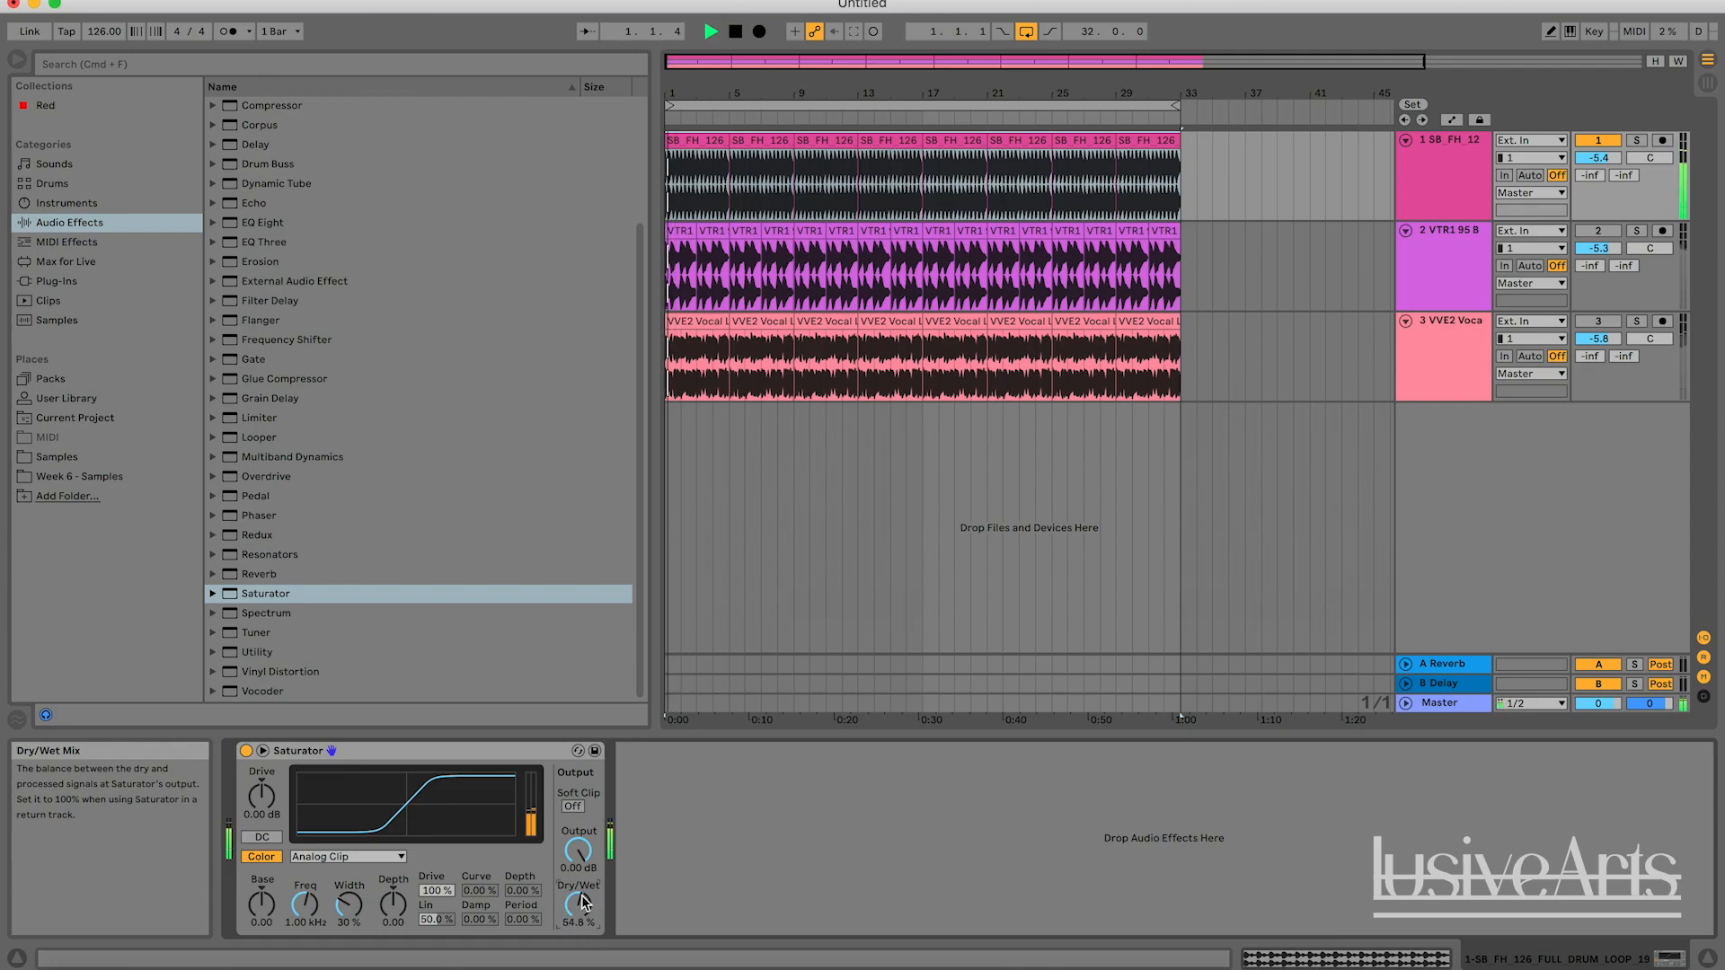
key("space")
key("space")
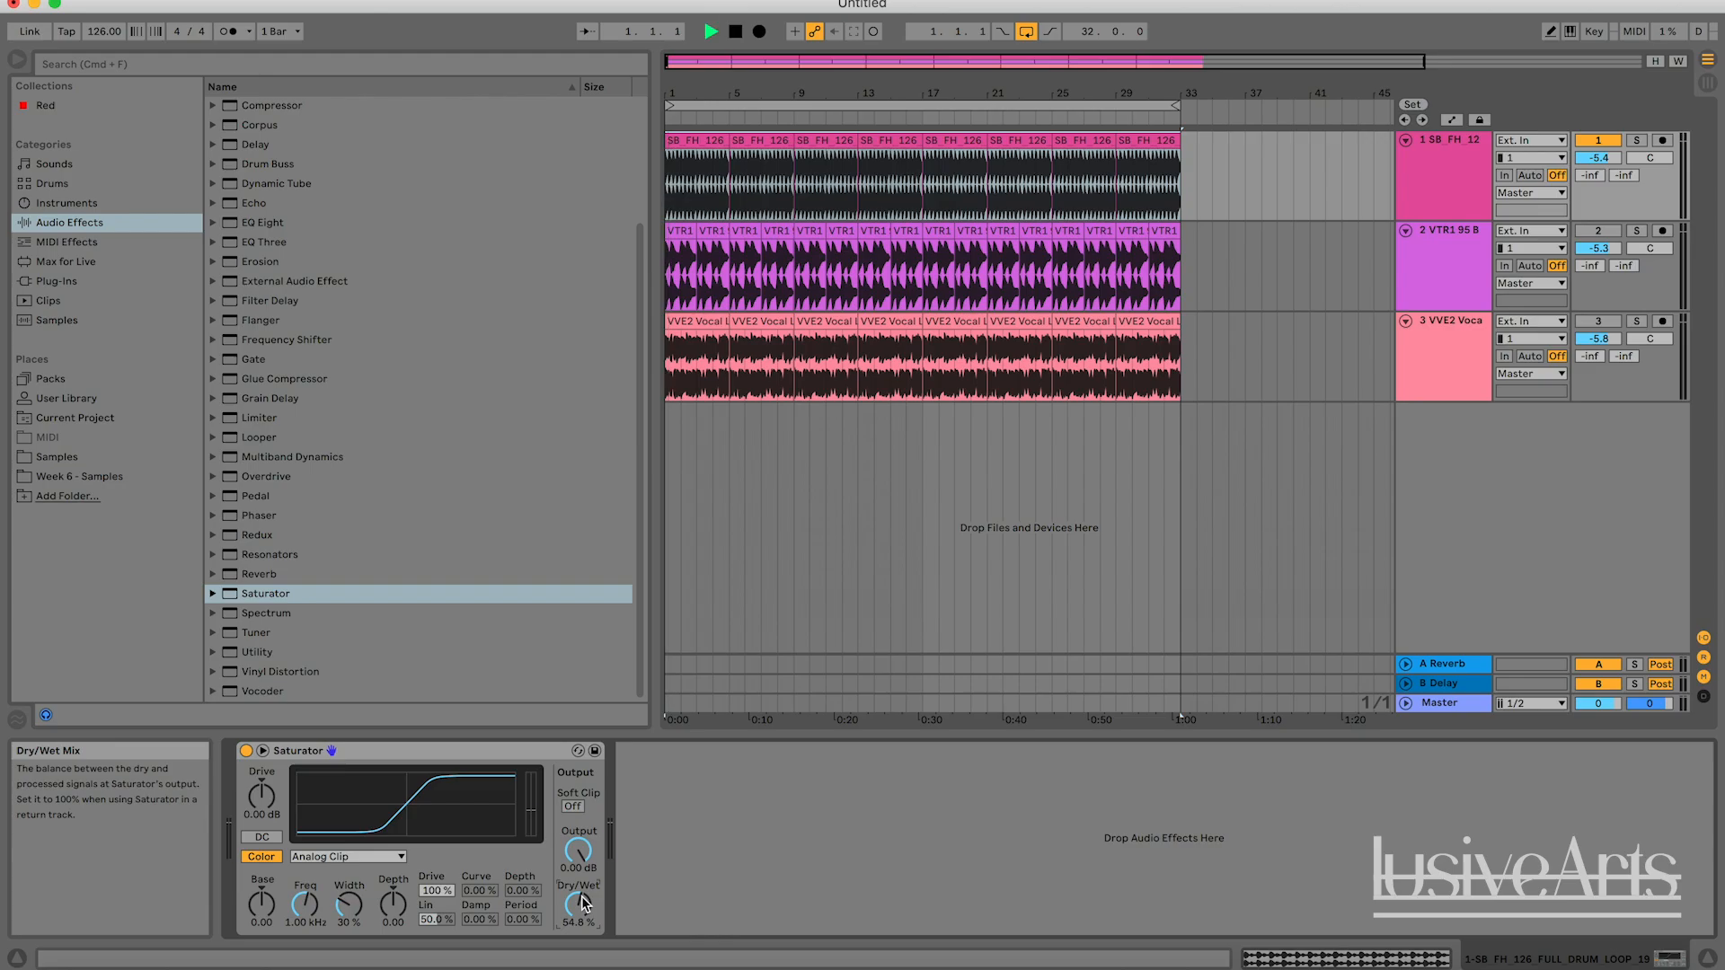
mouse_move(582, 903)
left_mouse_down()
mouse_move(582, 862)
mouse_move(582, 902)
left_mouse_up()
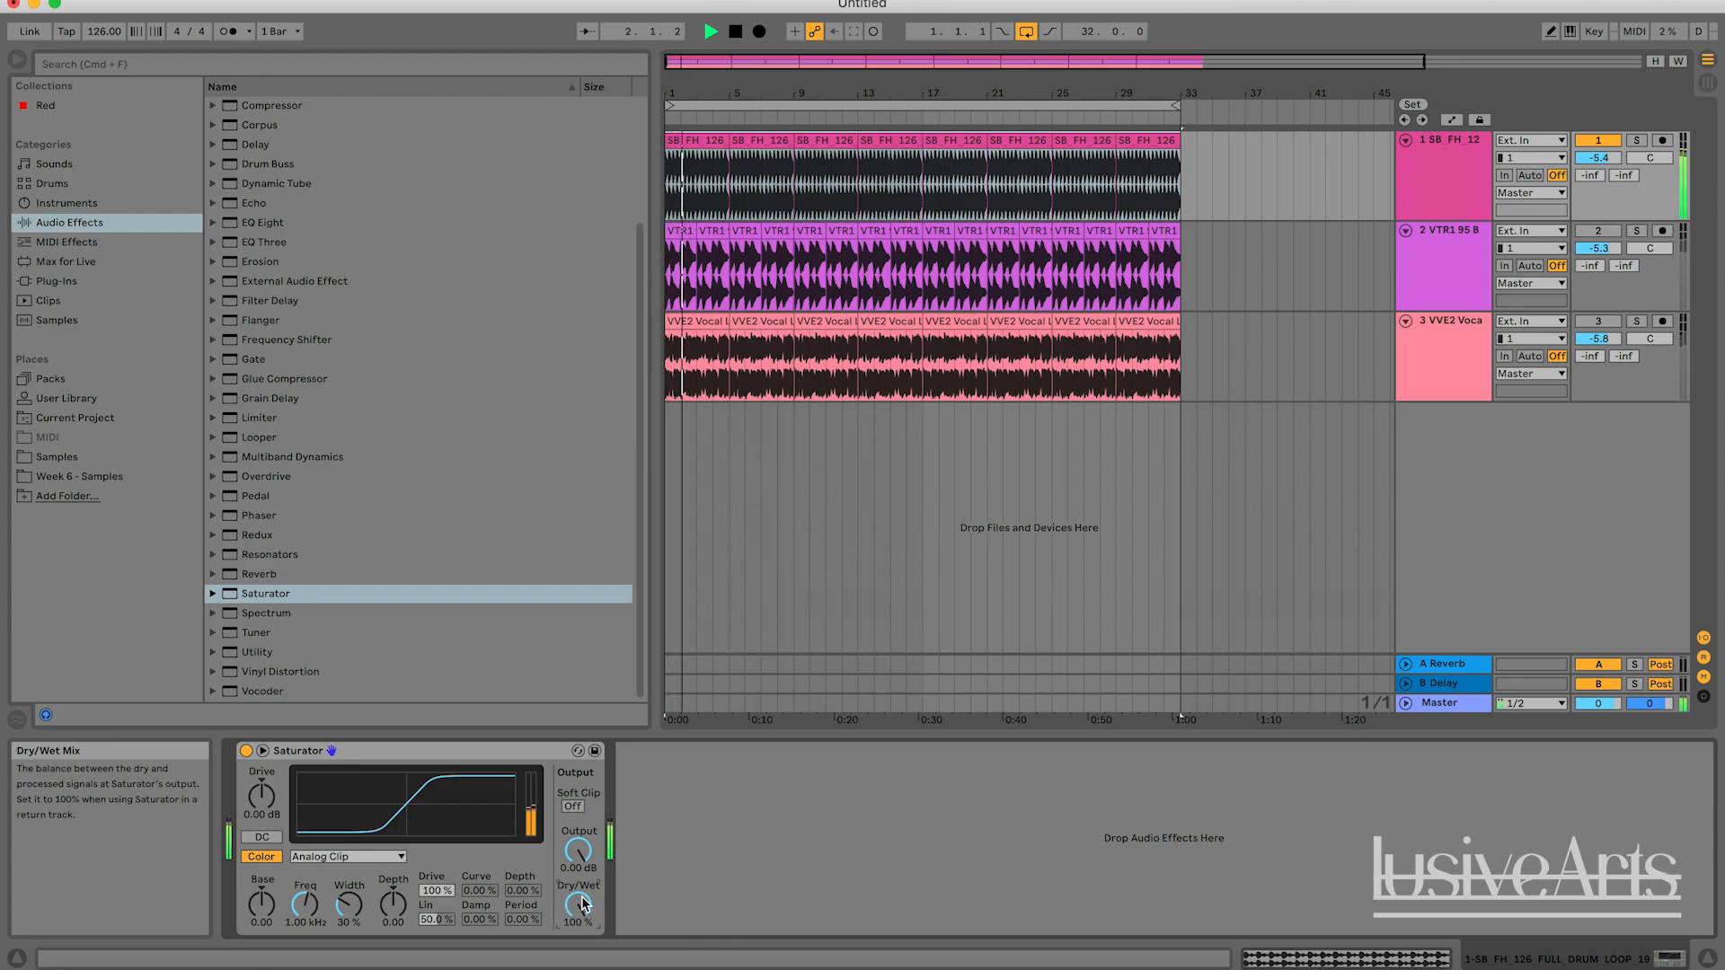
key("space")
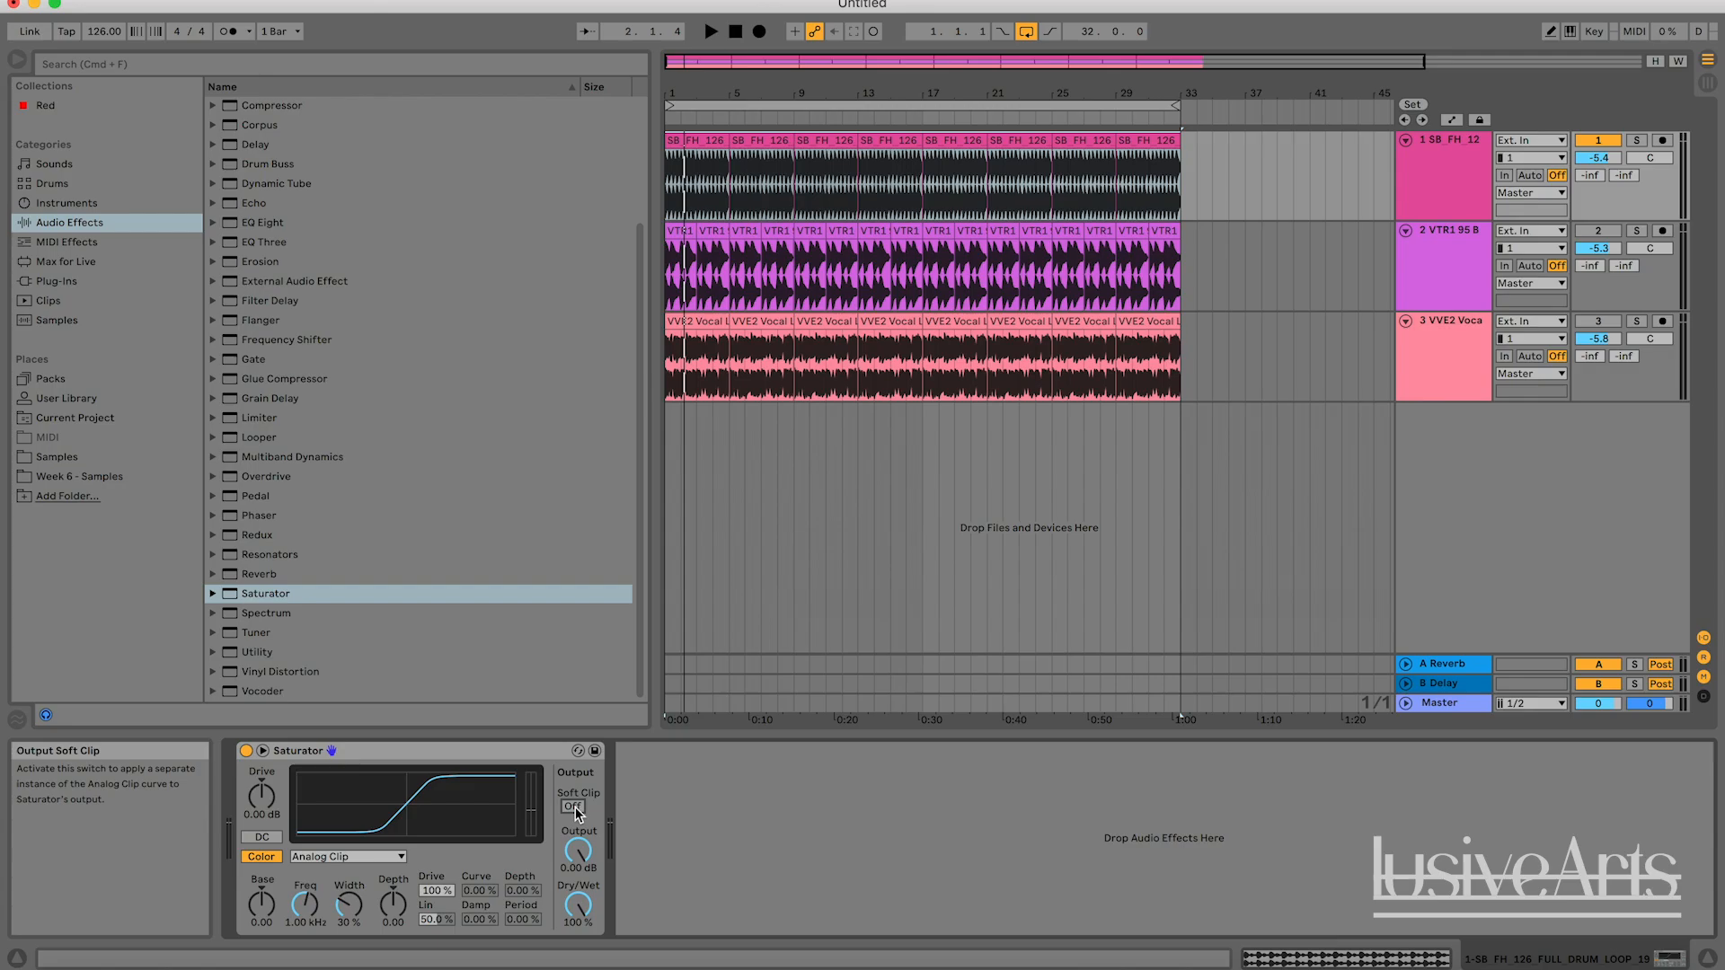
Audition the drum loop with the Saturator's output Soft Clip on, and switch Soft Clip back off.
key("space")
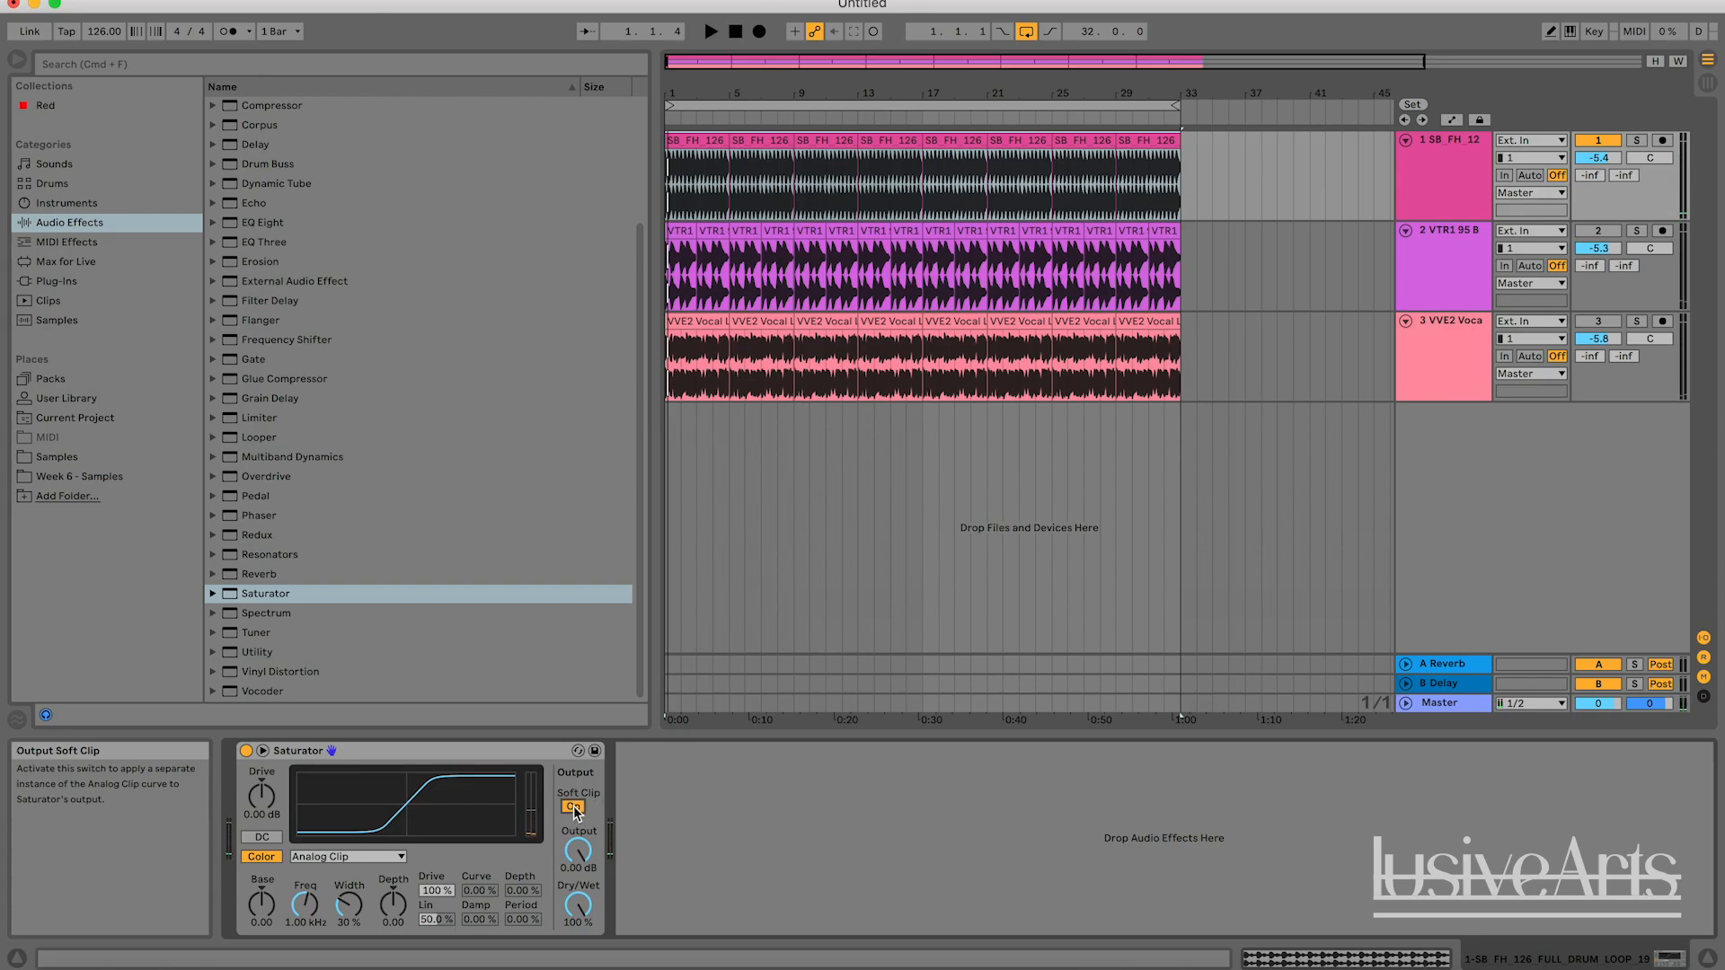
left_click(574, 808)
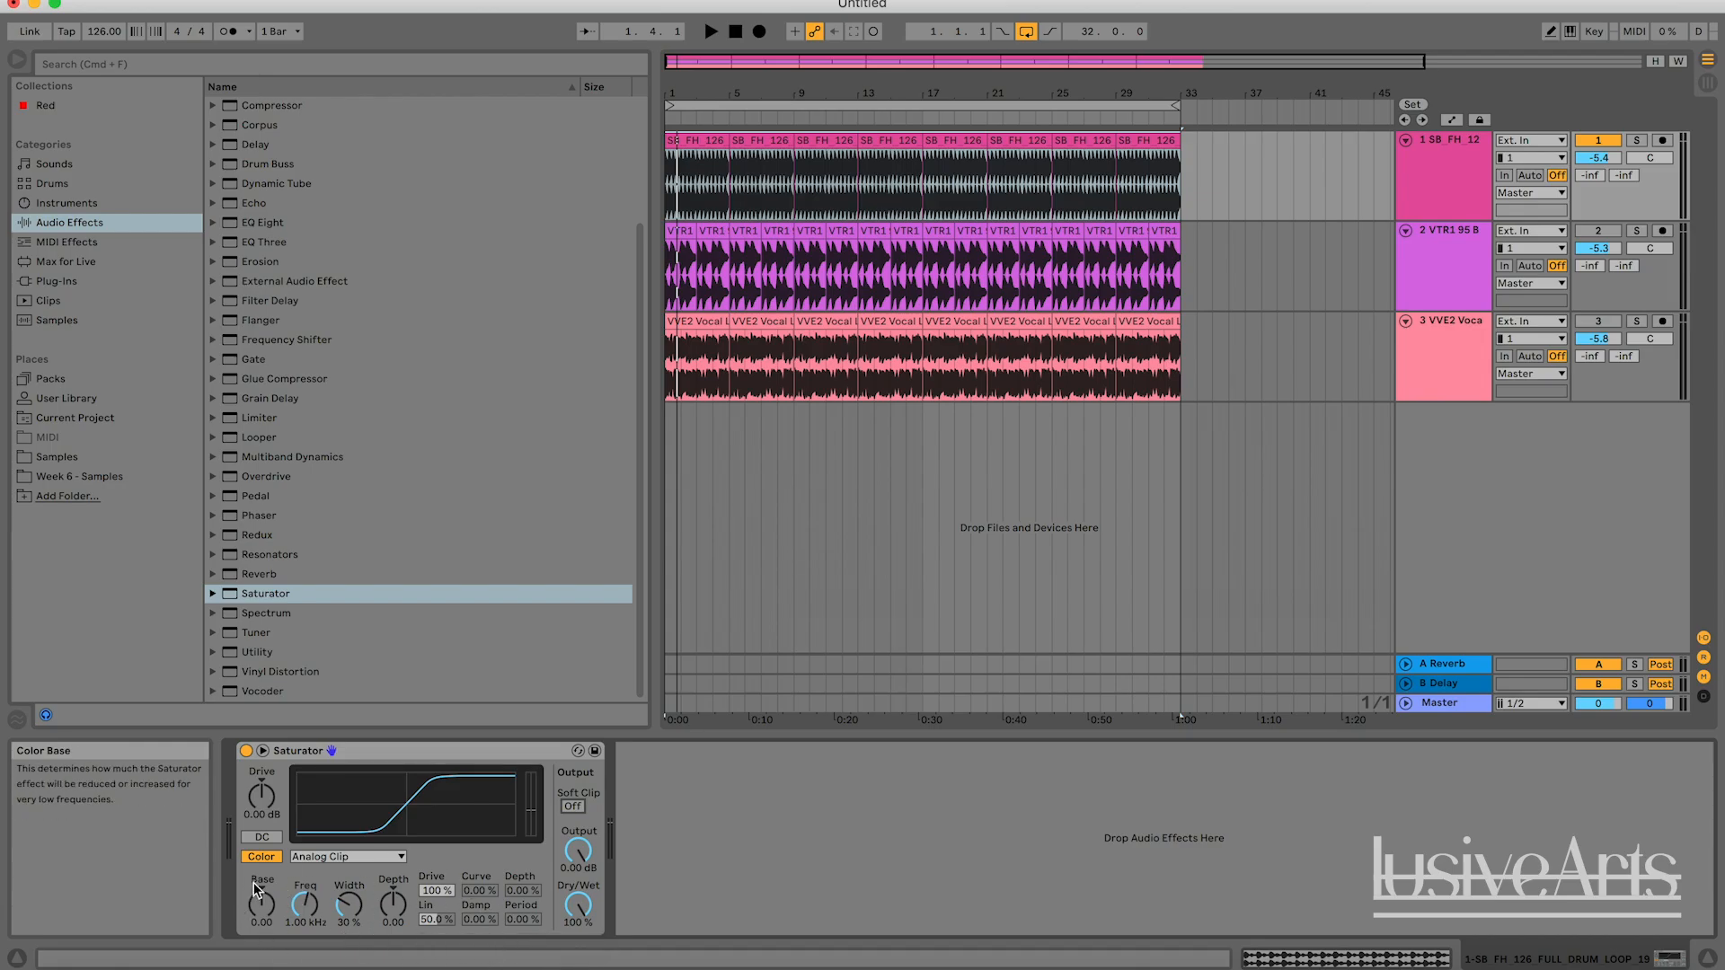
Compare the playing drum loop with the Saturator's Color option off and on, leaving Color on.
key("space")
left_click(271, 858)
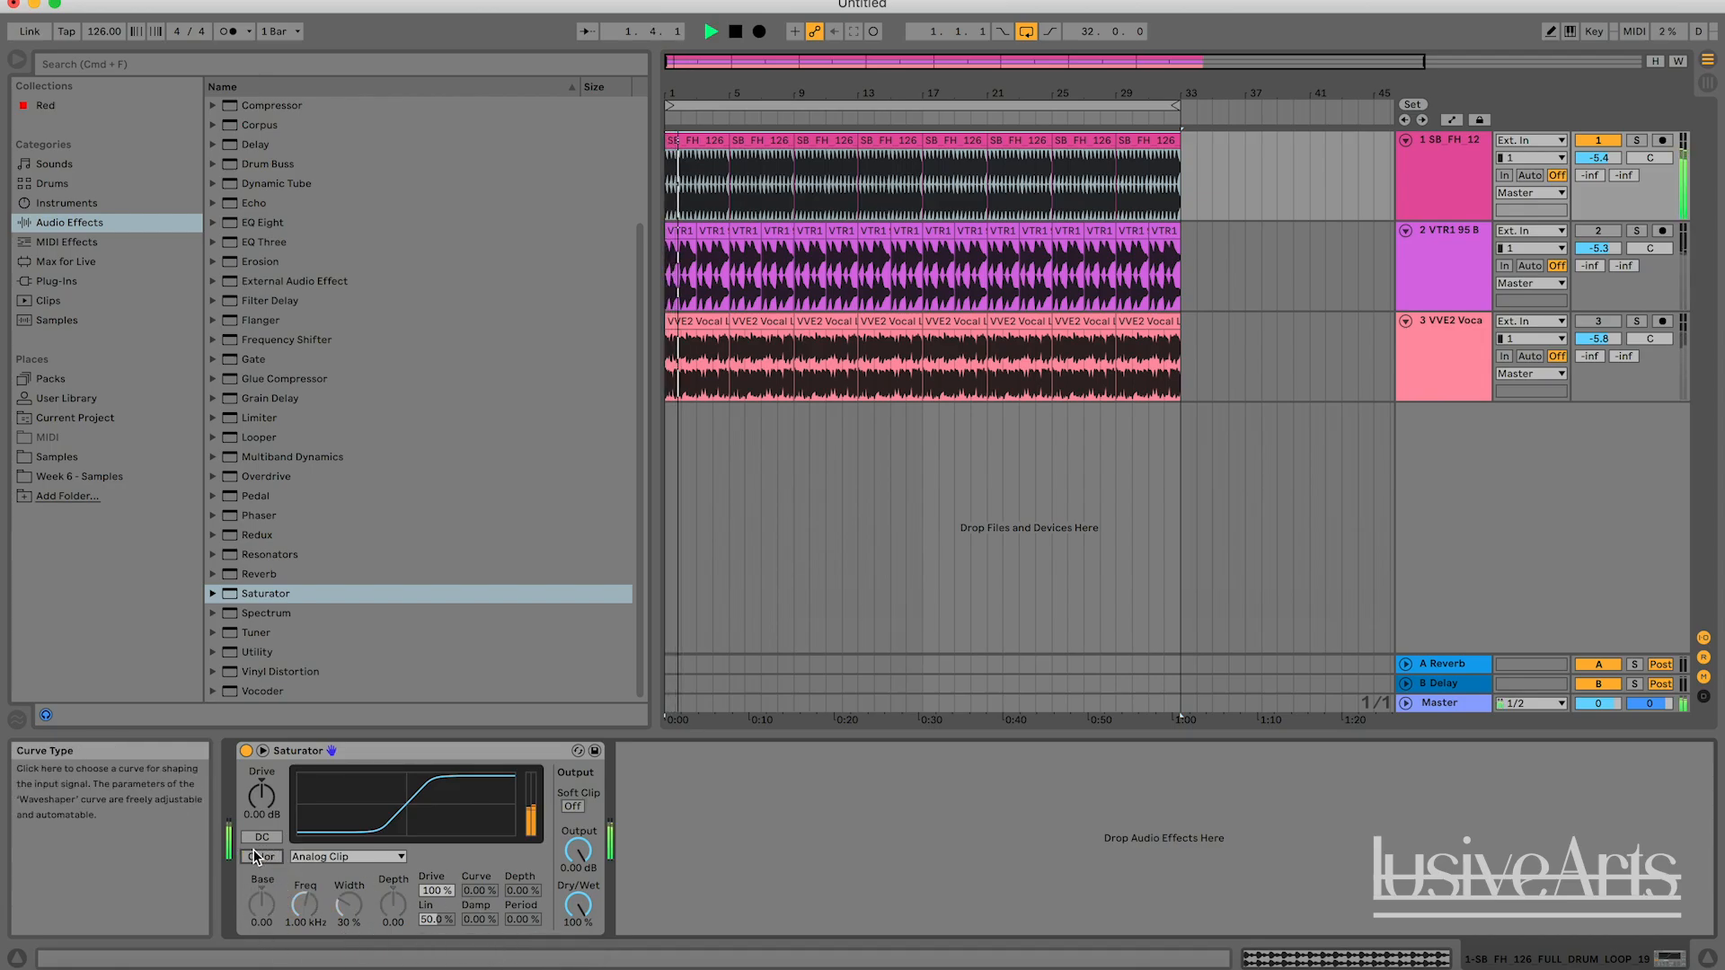
left_click(265, 859)
key("space")
Audition the drum loop with the Saturator's Color Base at 8.57, 36.0 and 24.0, and reset Base to 0.00.
key("space")
left_click_drag(261, 905, 262, 862)
key("space")
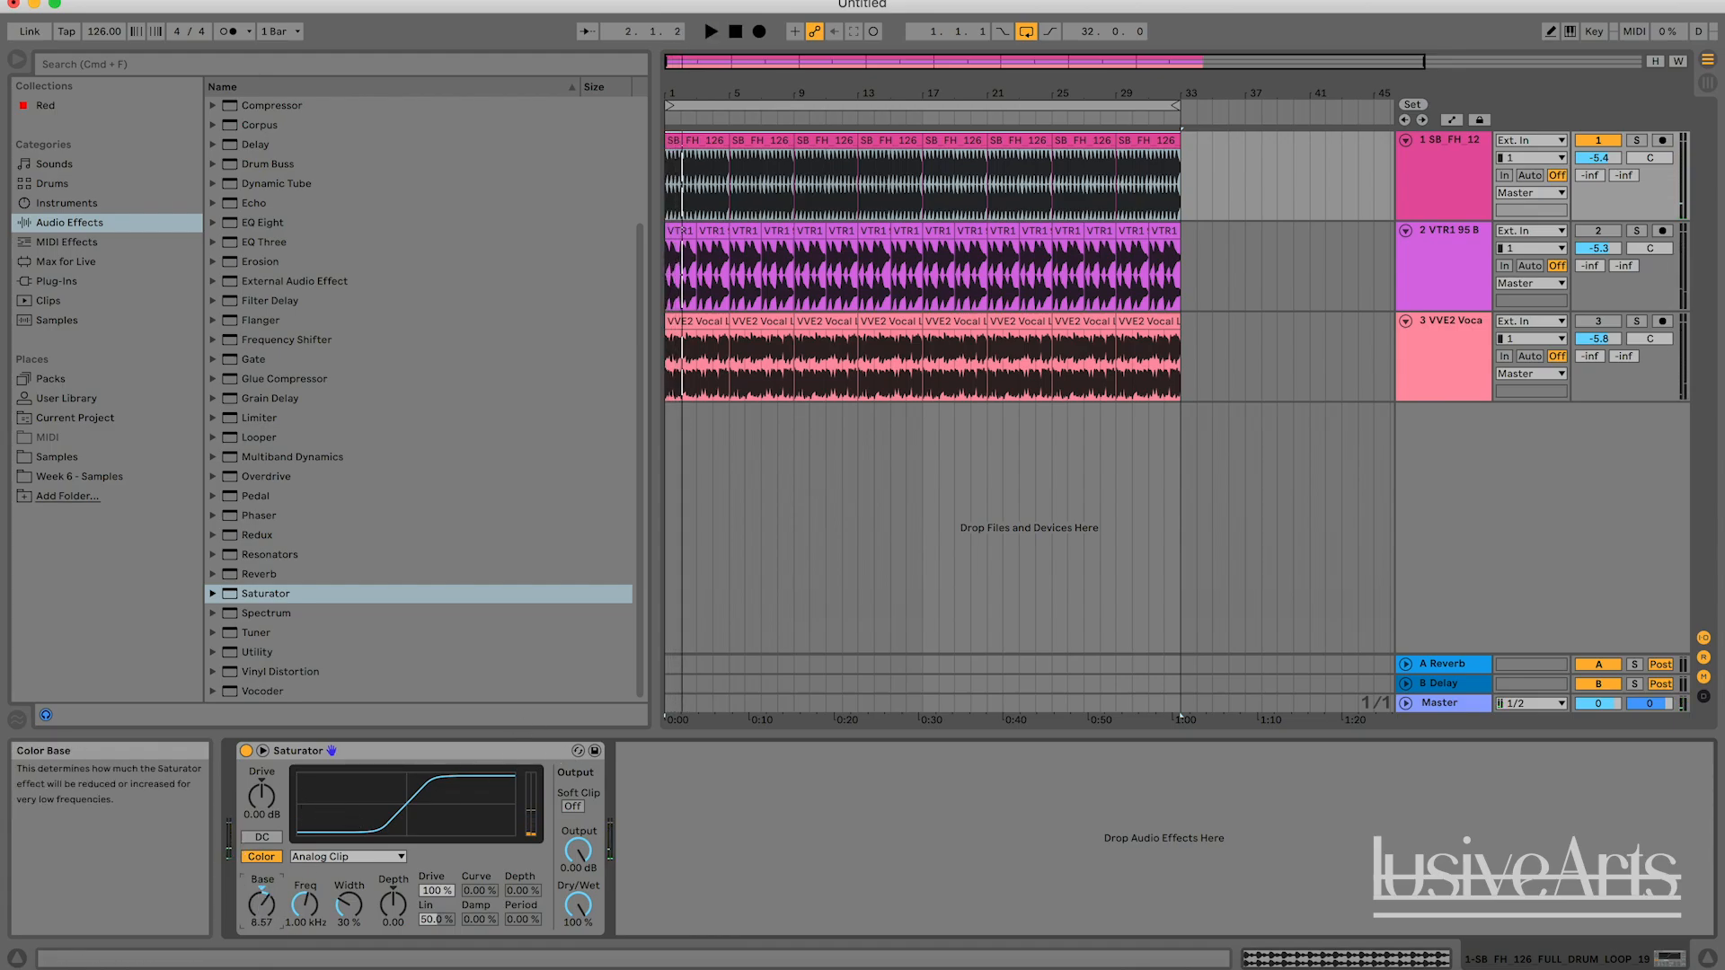
key("space")
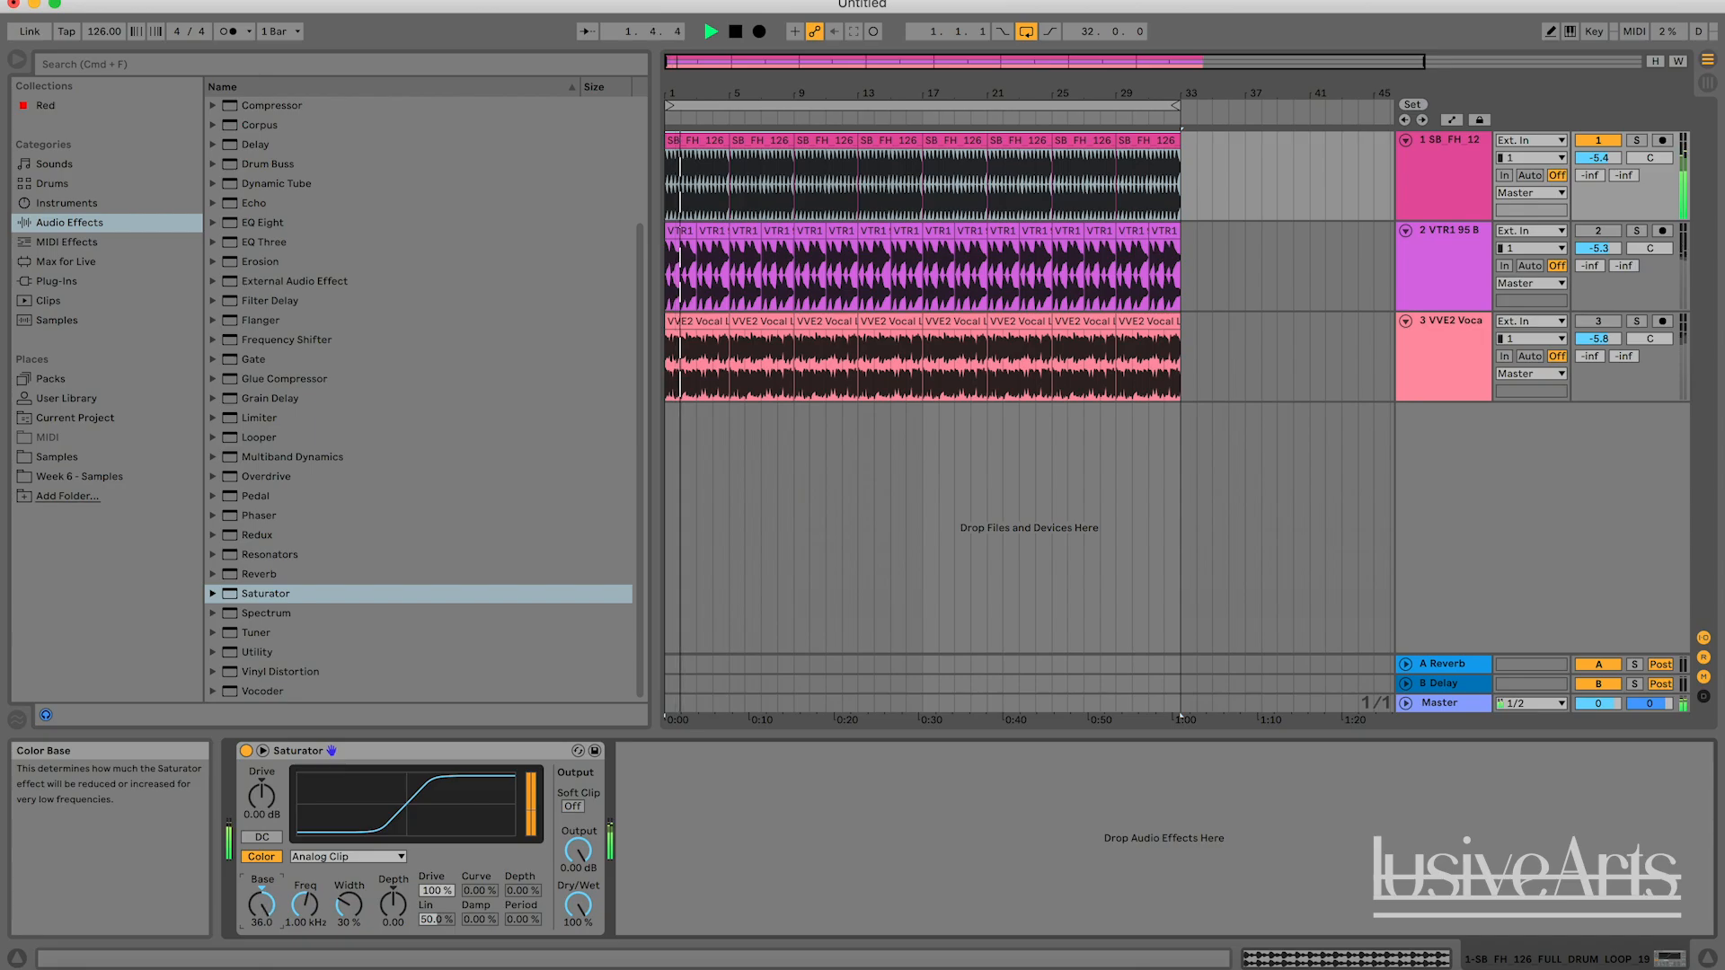
left_click_drag(255, 914, 255, 911)
key("Delete")
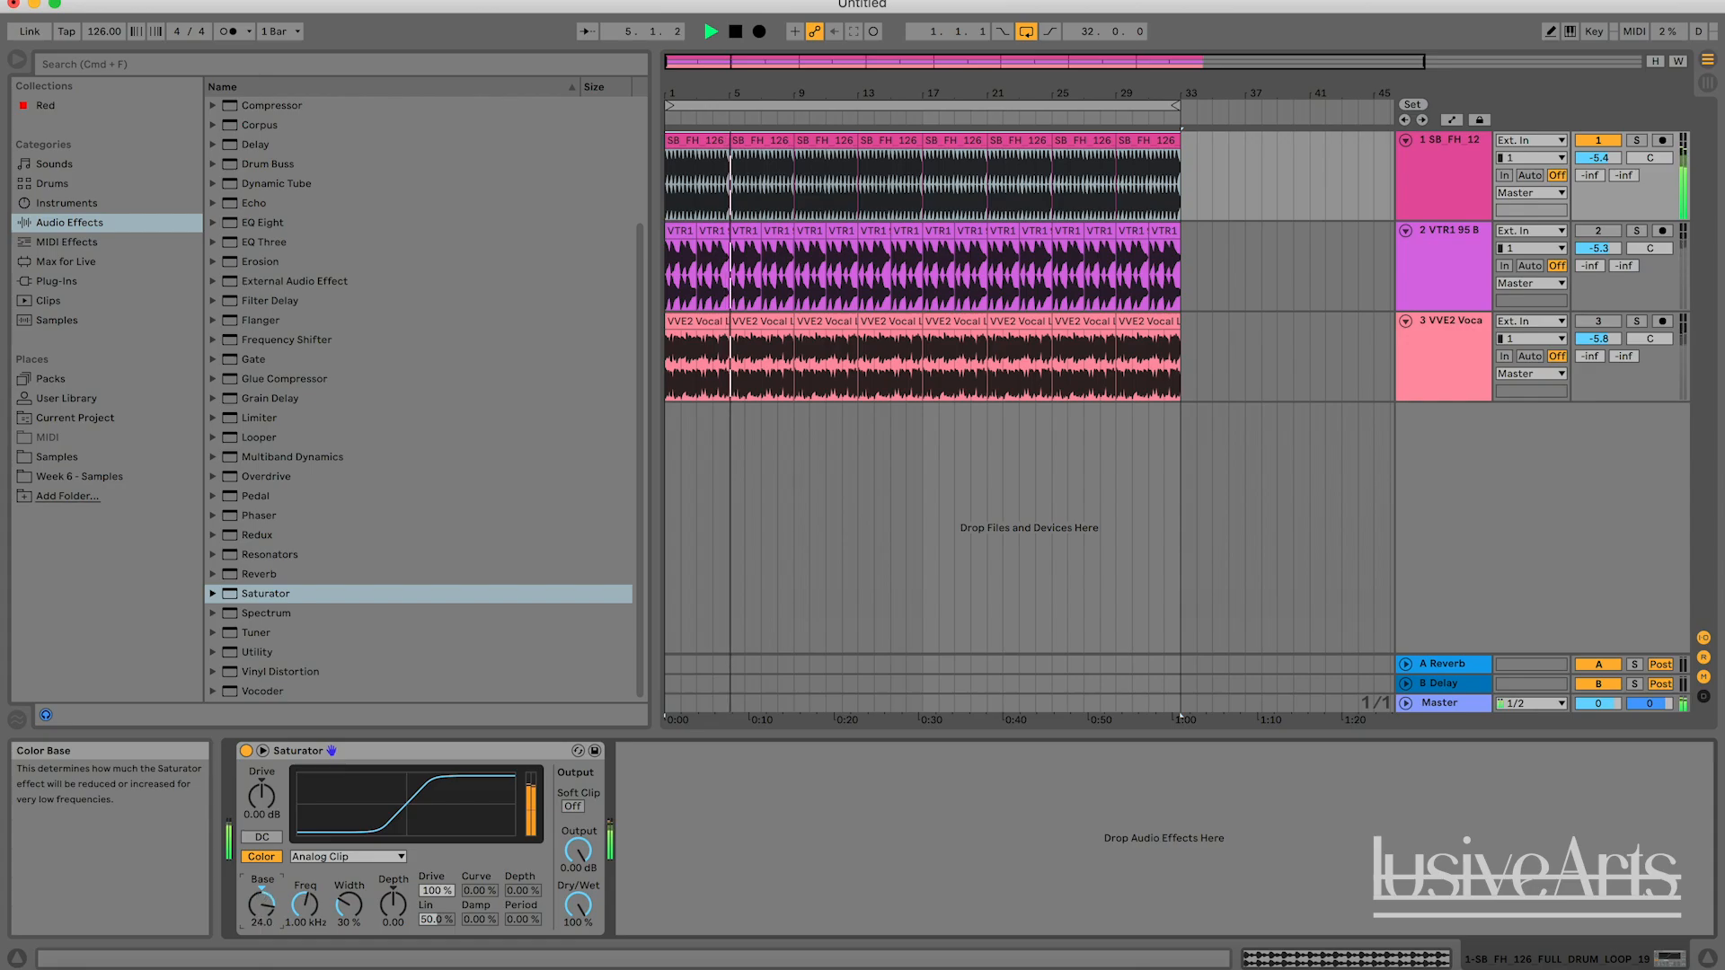
key("space")
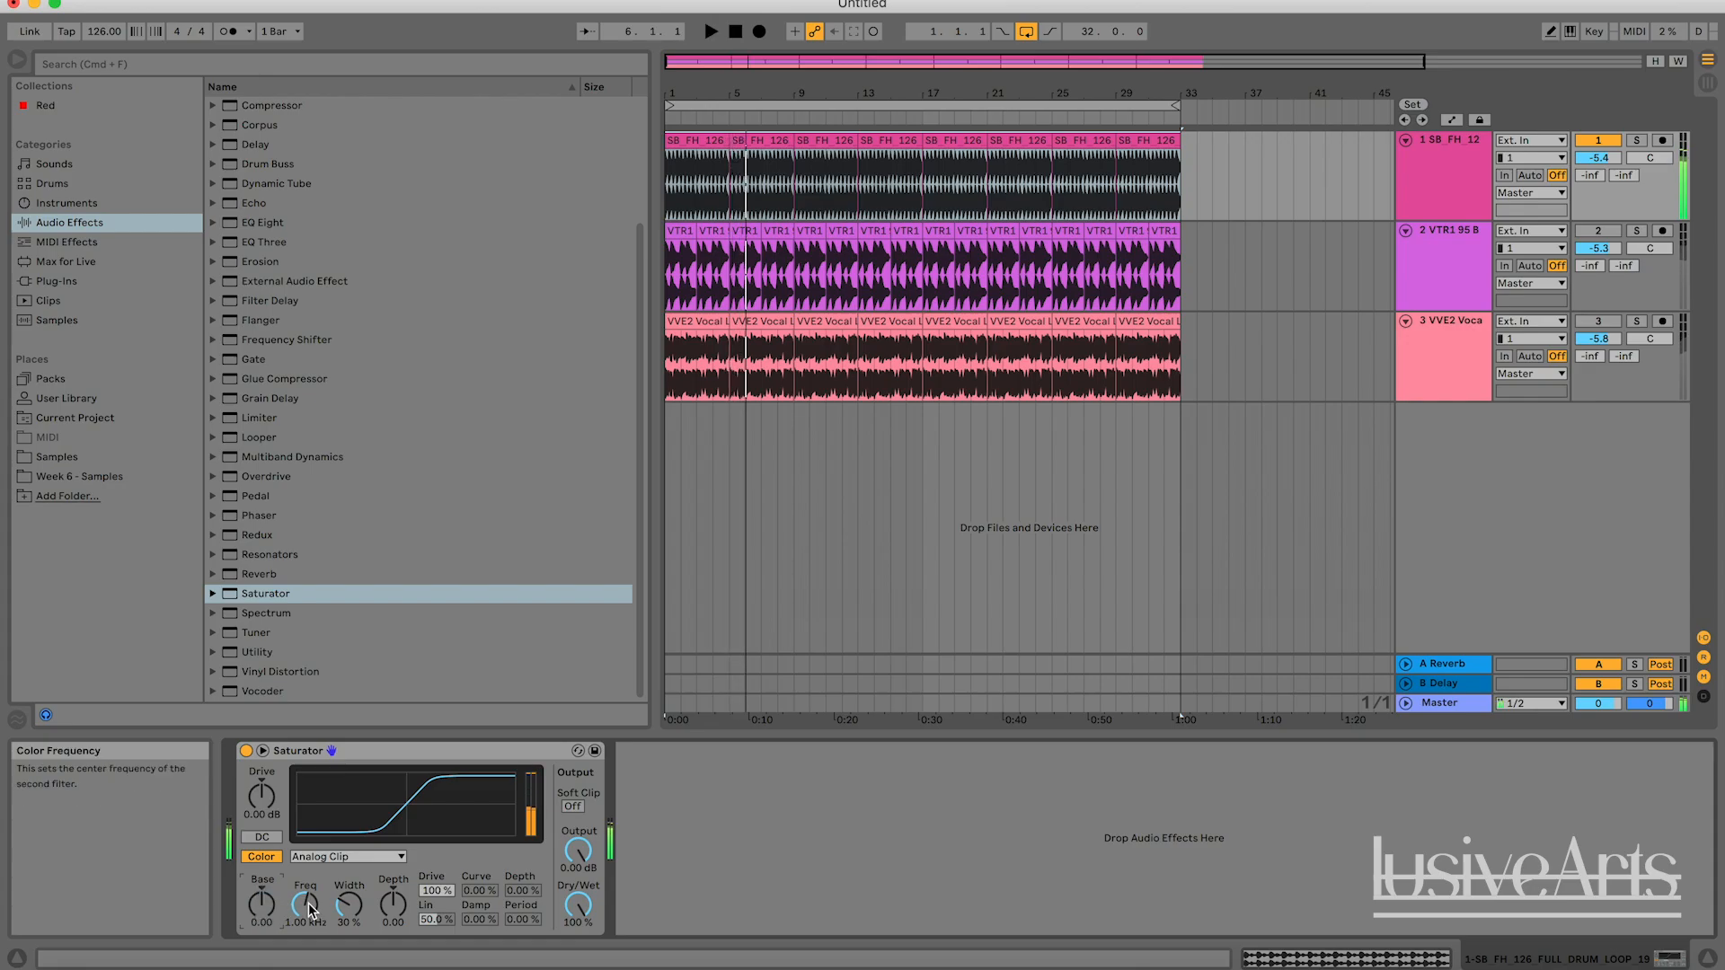
Audition the drum loop with the Saturator's Color Freq raised to 4.67 kHz and lowered to 1.31 kHz.
key("space")
left_click_drag(307, 905, 330, 909)
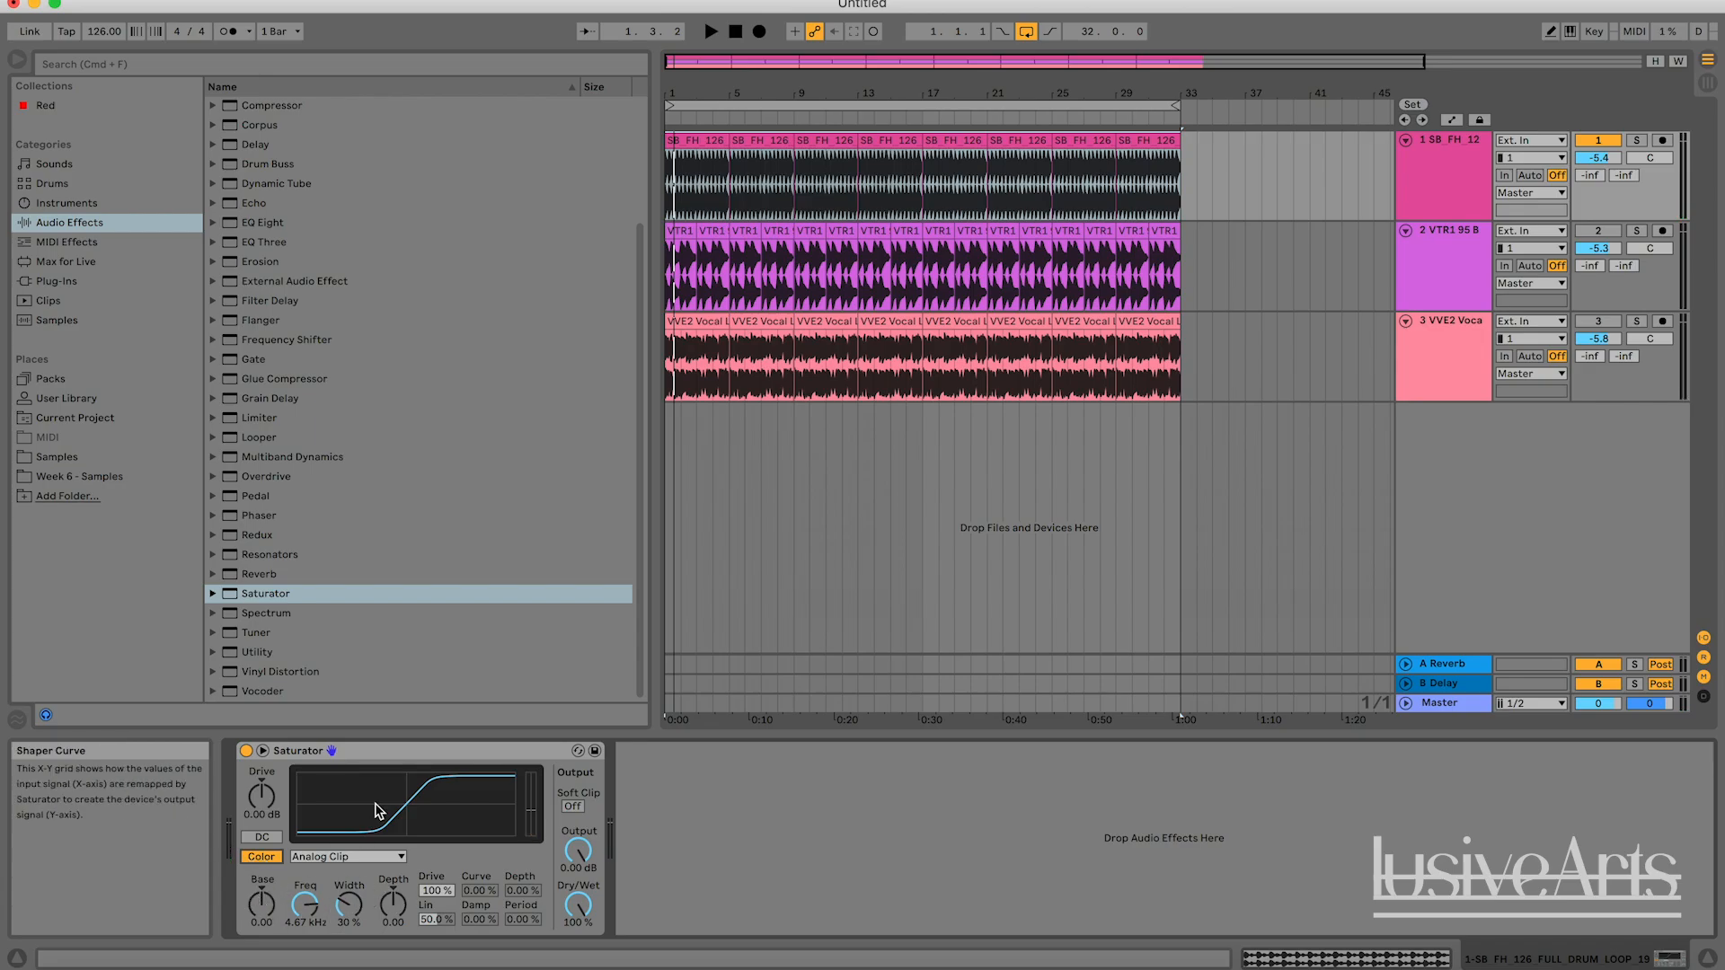
key("space")
left_click_drag(305, 905, 306, 937)
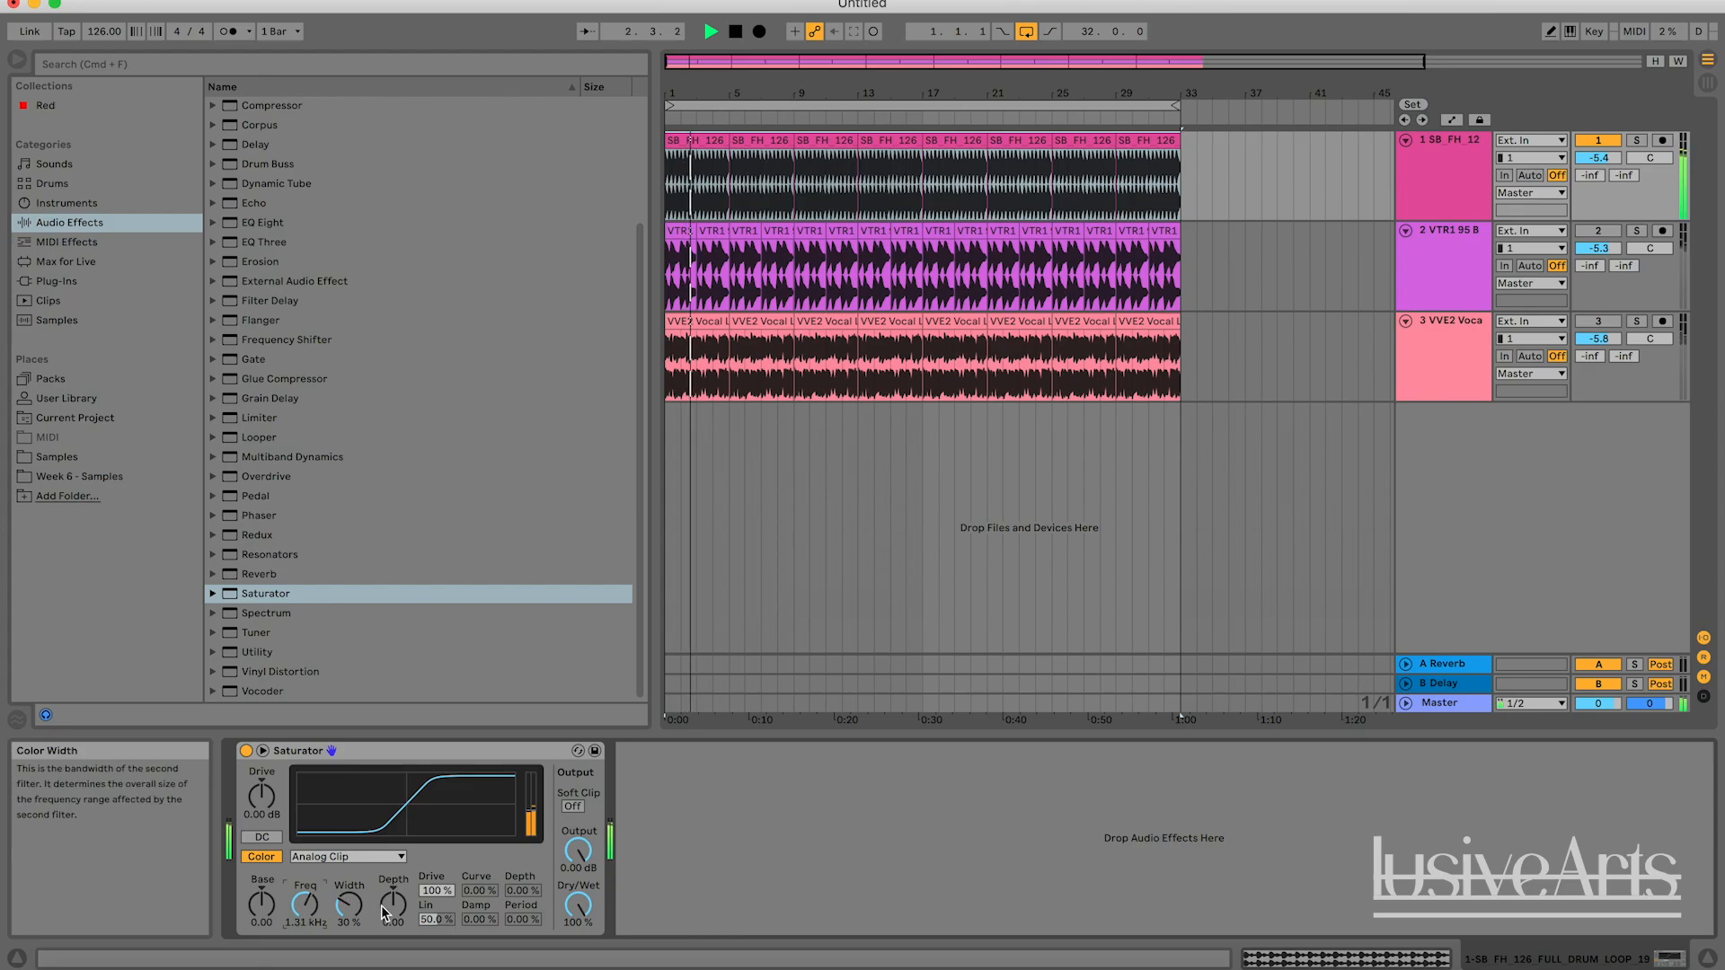
Audition the drum loop with Depth at -15.2, Width at 86 % and Drive at 9.14 dB, and restore the Saturator's default values.
mouse_move(393, 904)
left_mouse_down()
mouse_move(392, 889)
mouse_move(399, 929)
mouse_move(399, 899)
left_mouse_up()
left_click_drag(261, 800, 261, 772)
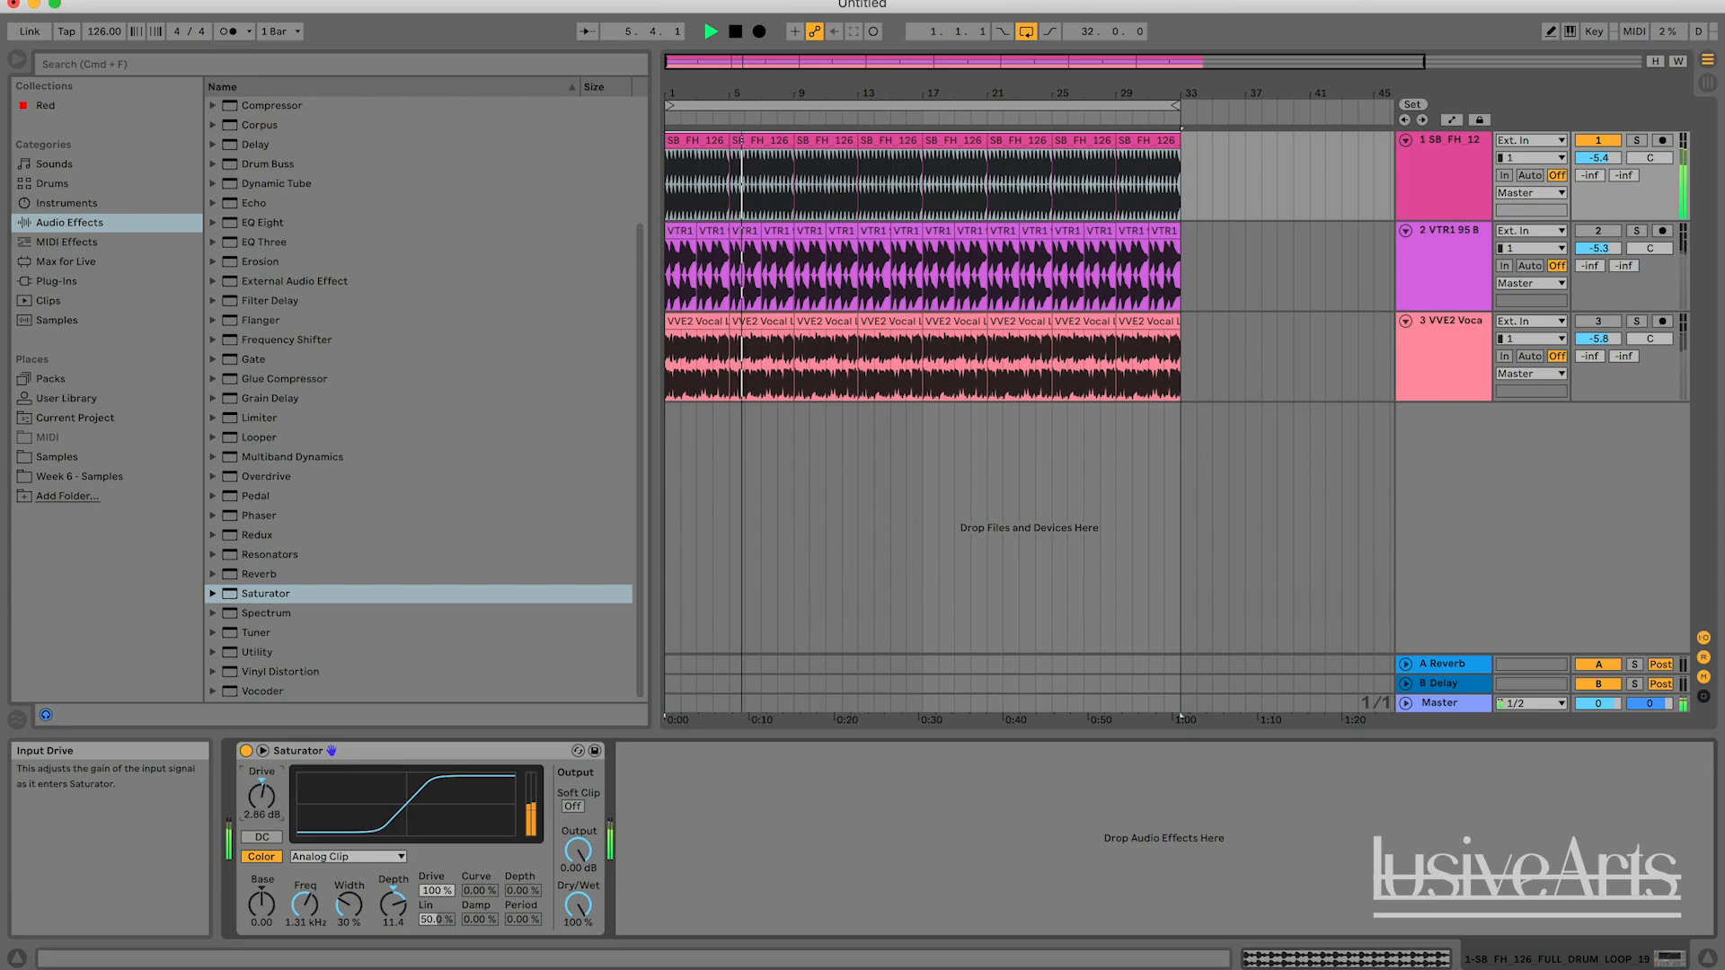
left_click_drag(392, 901, 349, 864)
key("space")
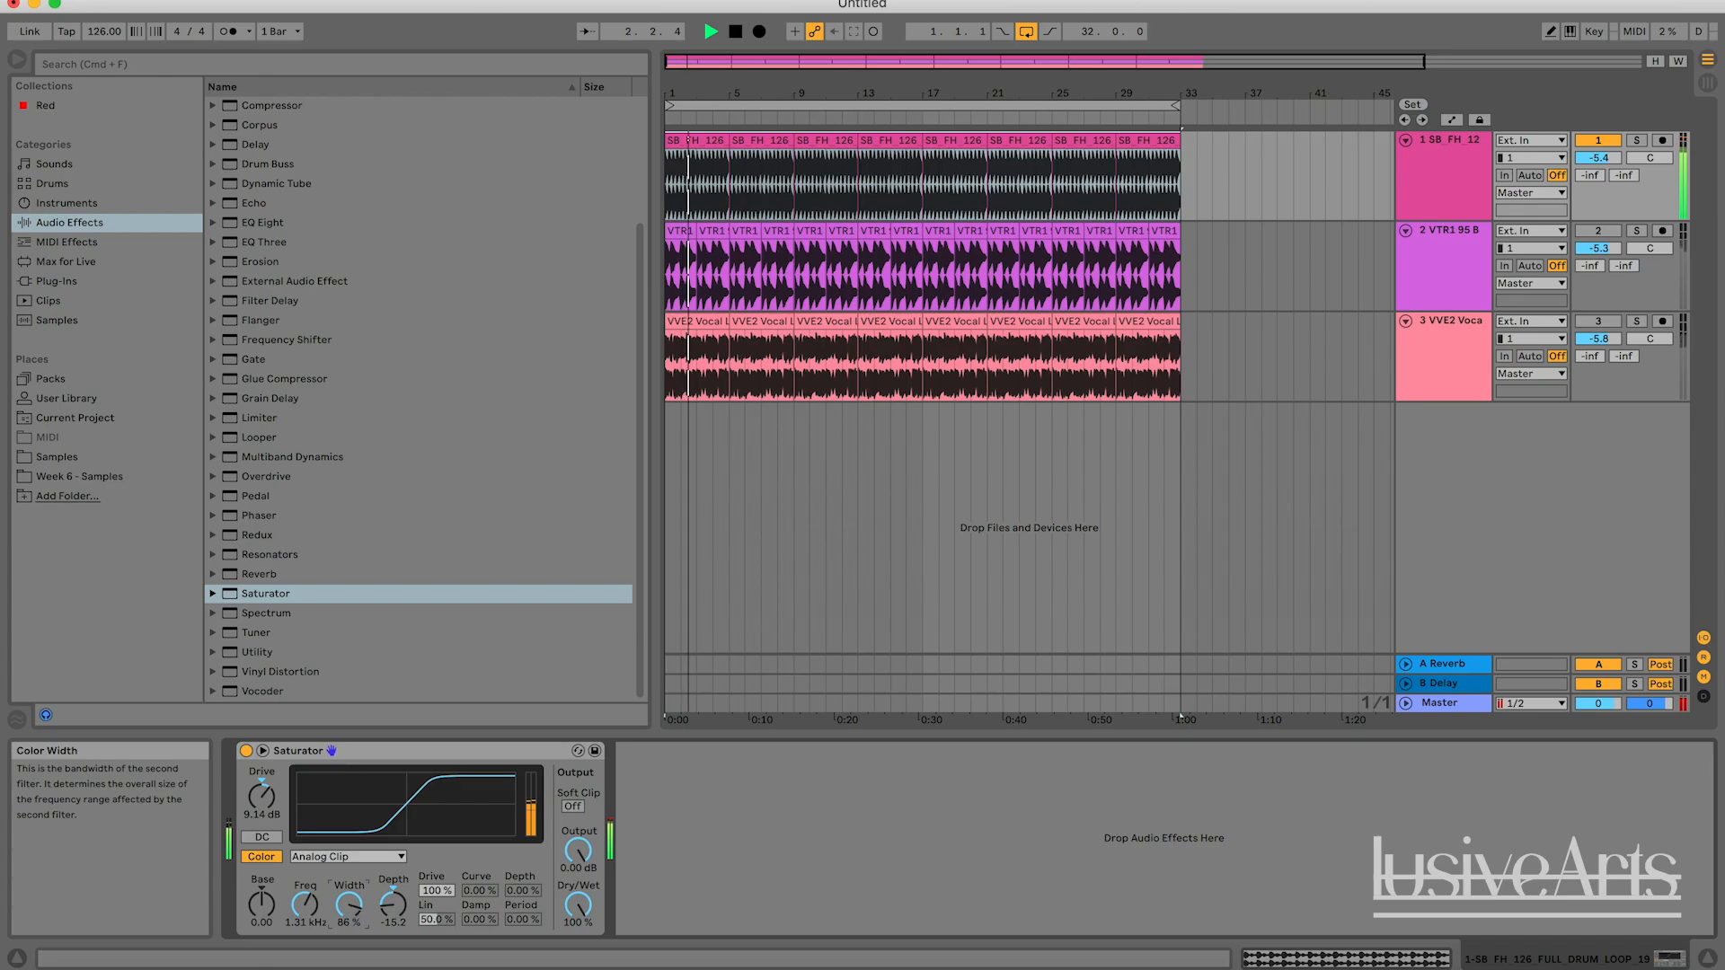
key("space")
key("Delete")
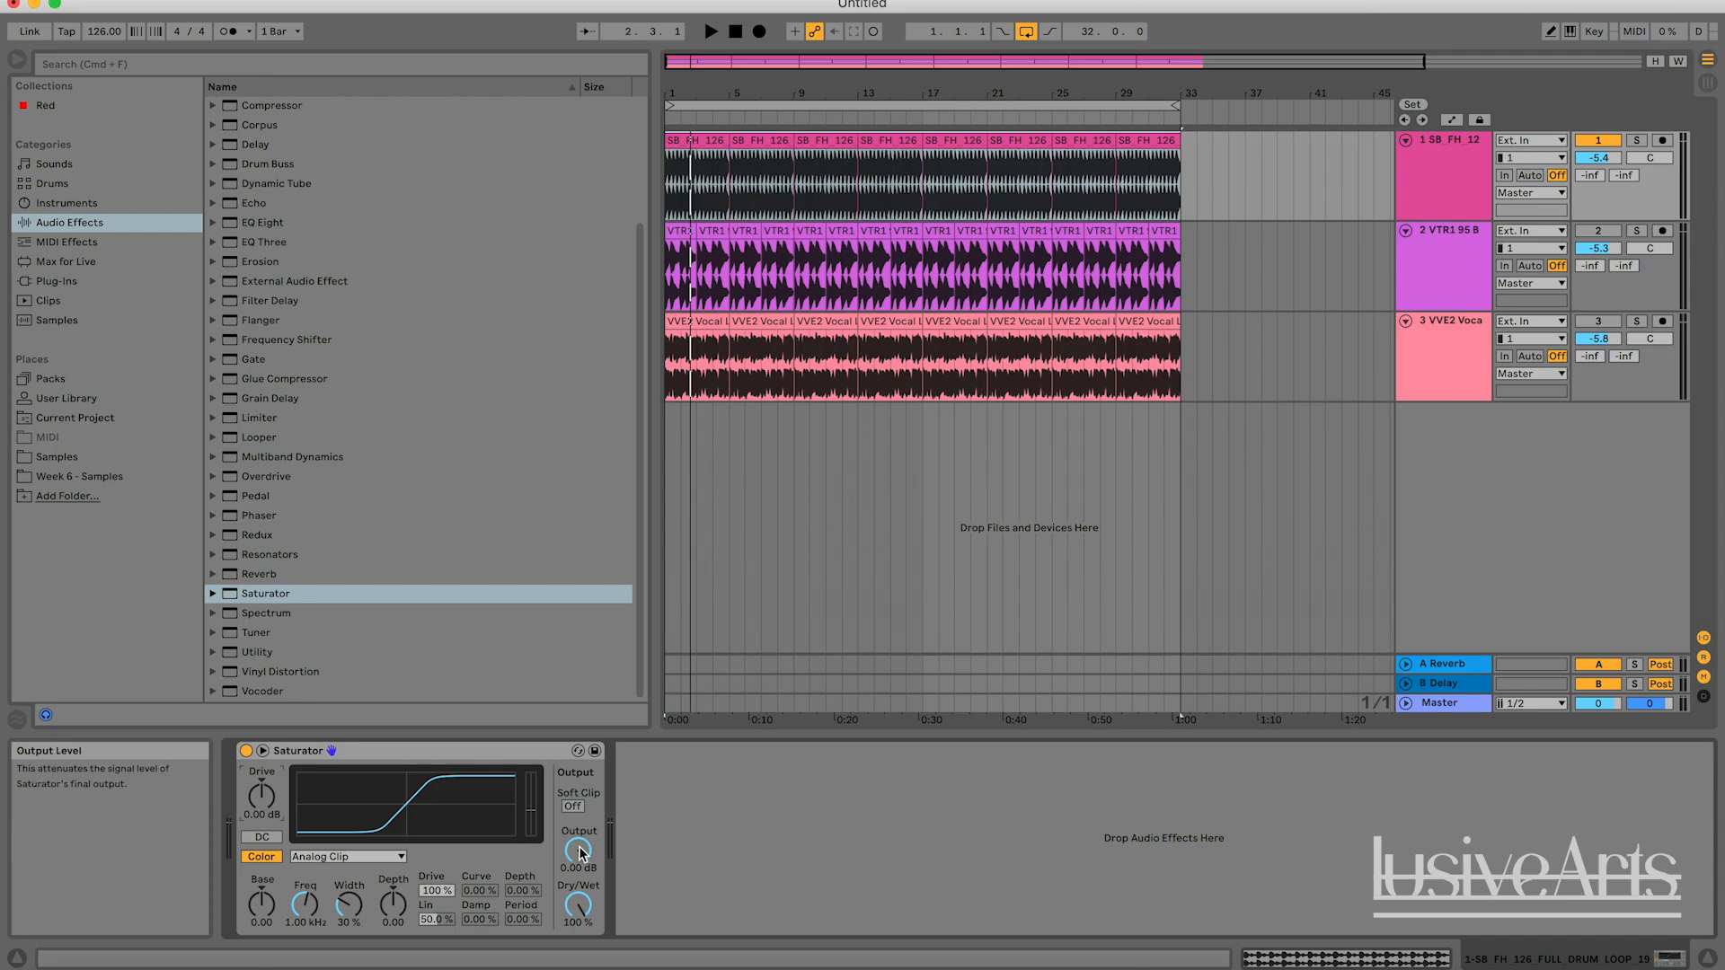
View the Saturator's available curve types, keeping Analog Clip selected.
left_click(348, 857)
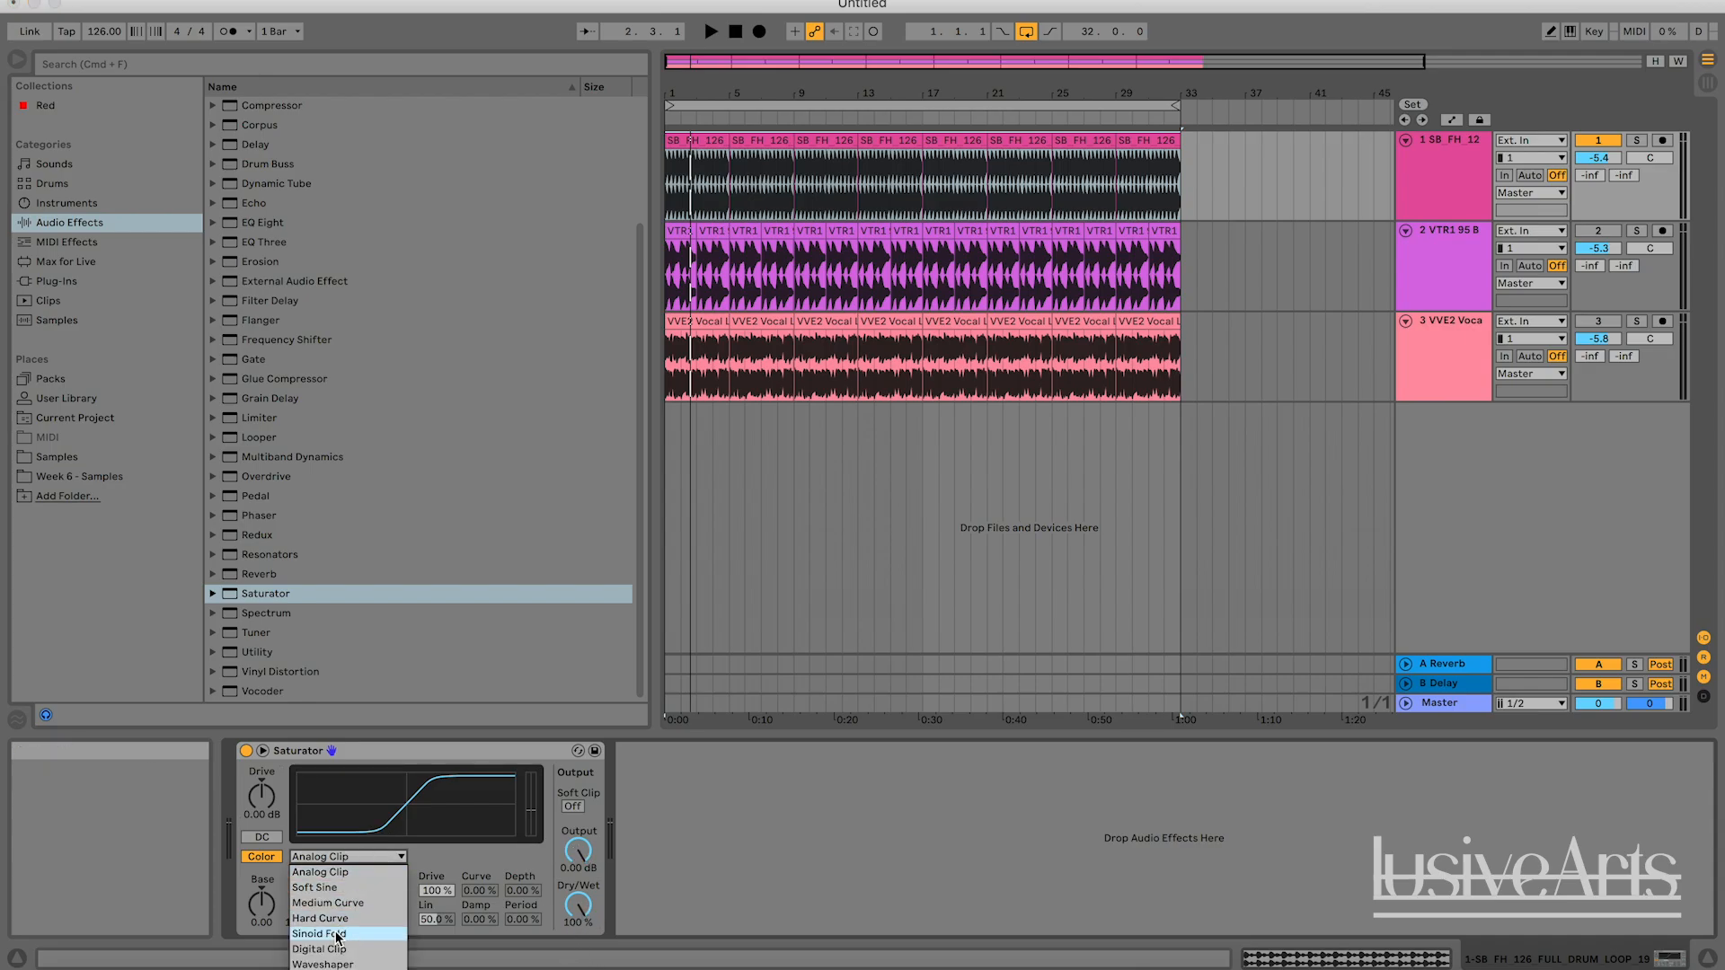
left_click(475, 850)
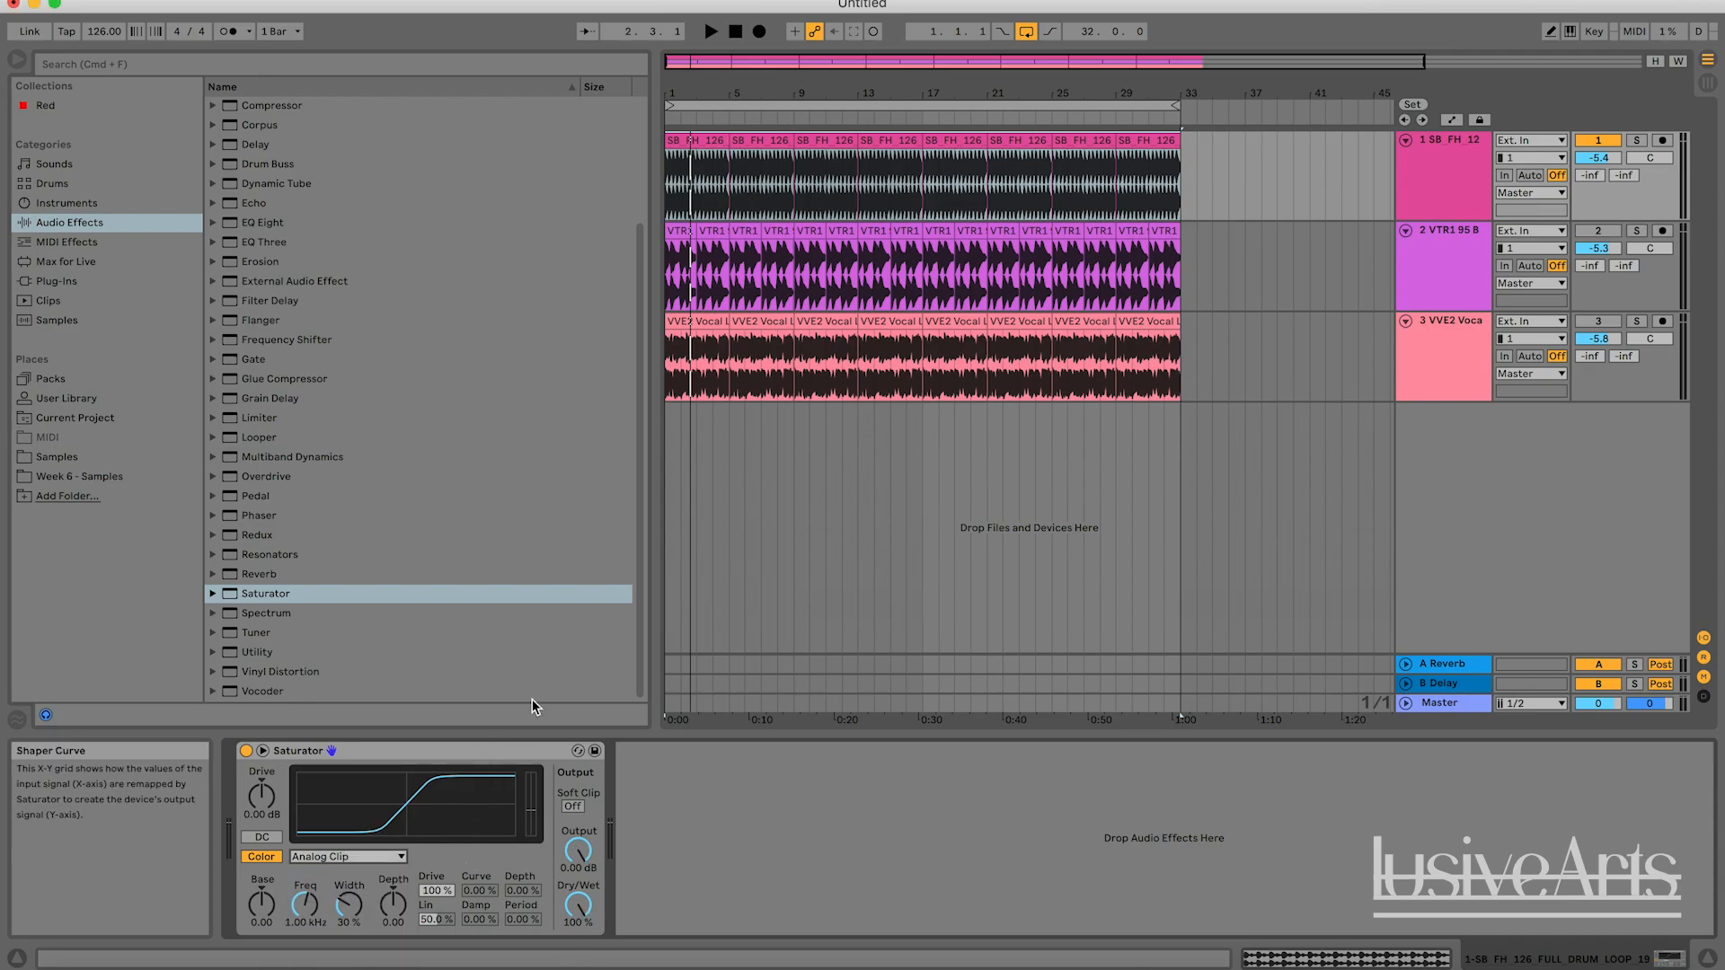
Set the Saturator's Drive to 5.71 dB while auditioning the drum loop.
key("space")
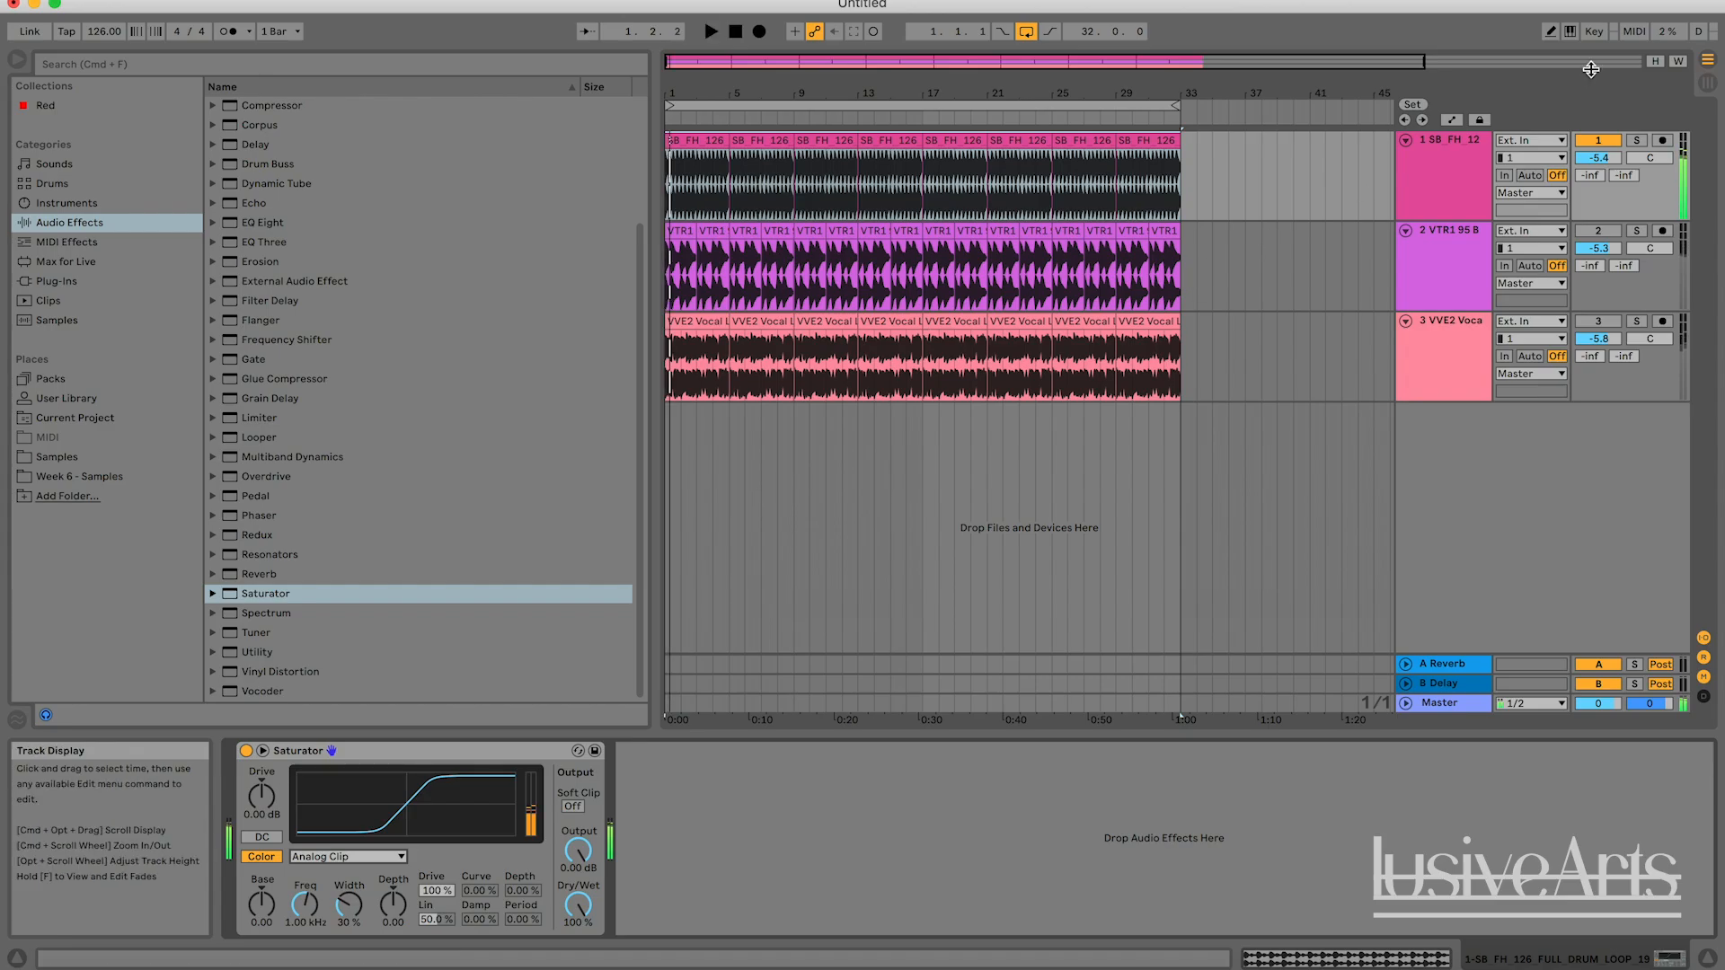
left_click(939, 386)
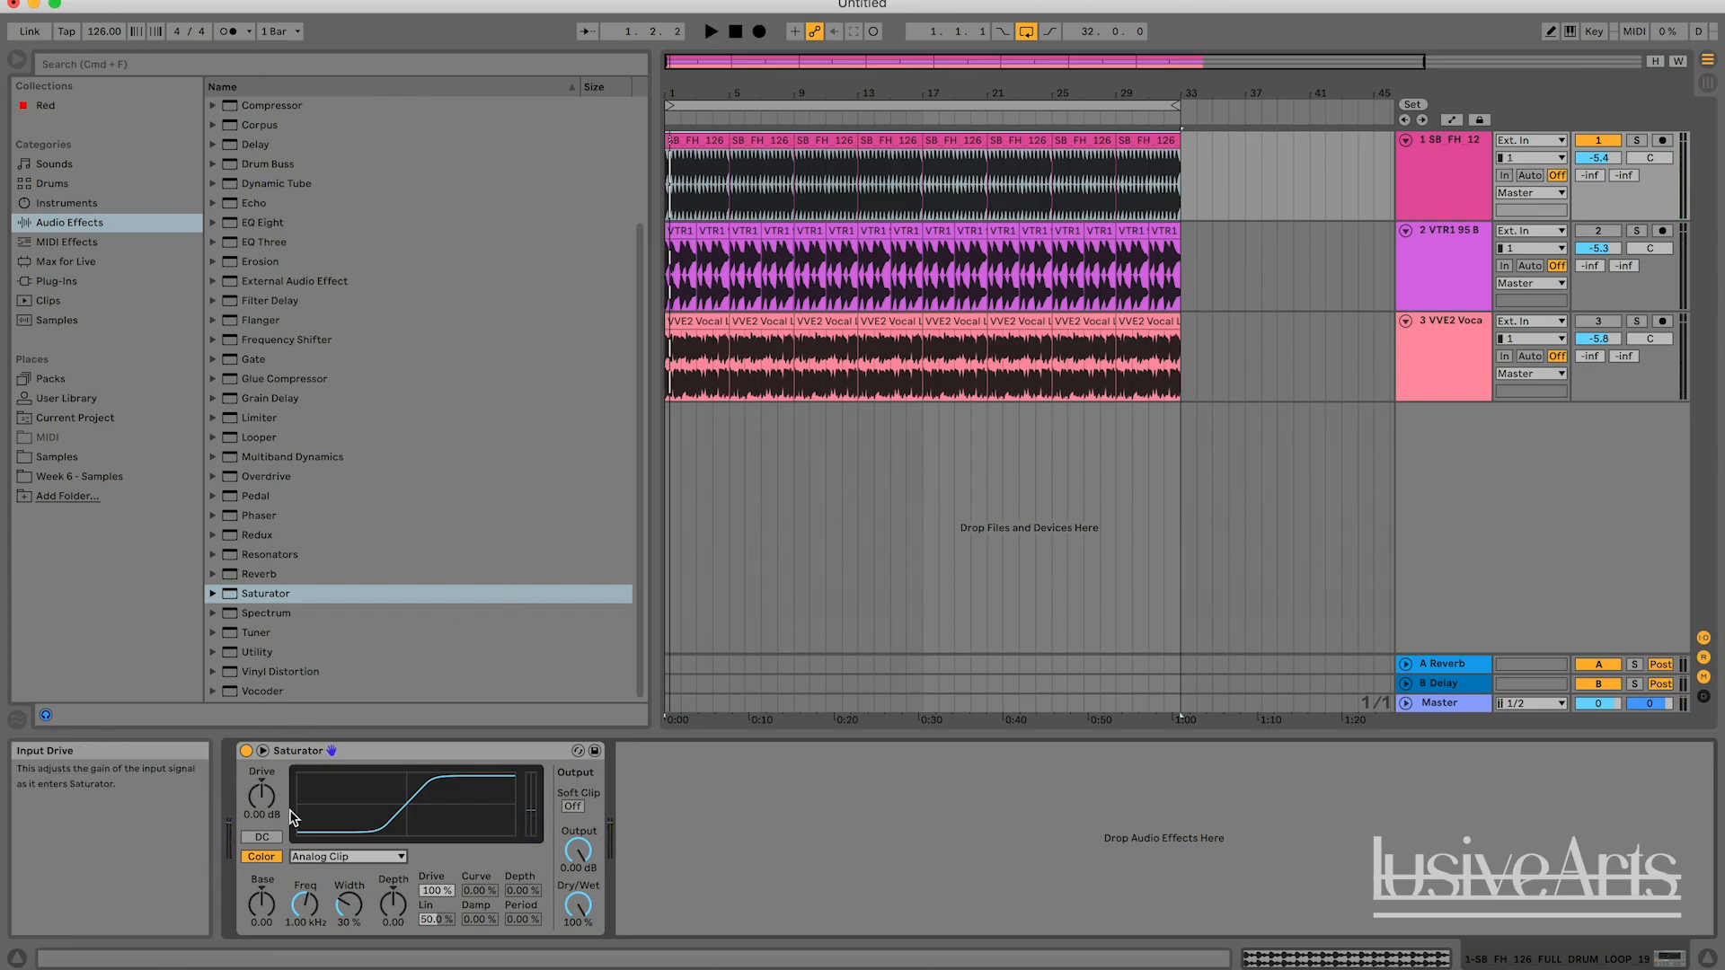
key("space")
mouse_move(292, 818)
left_mouse_down()
mouse_move(292, 773)
mouse_move(263, 808)
left_mouse_up()
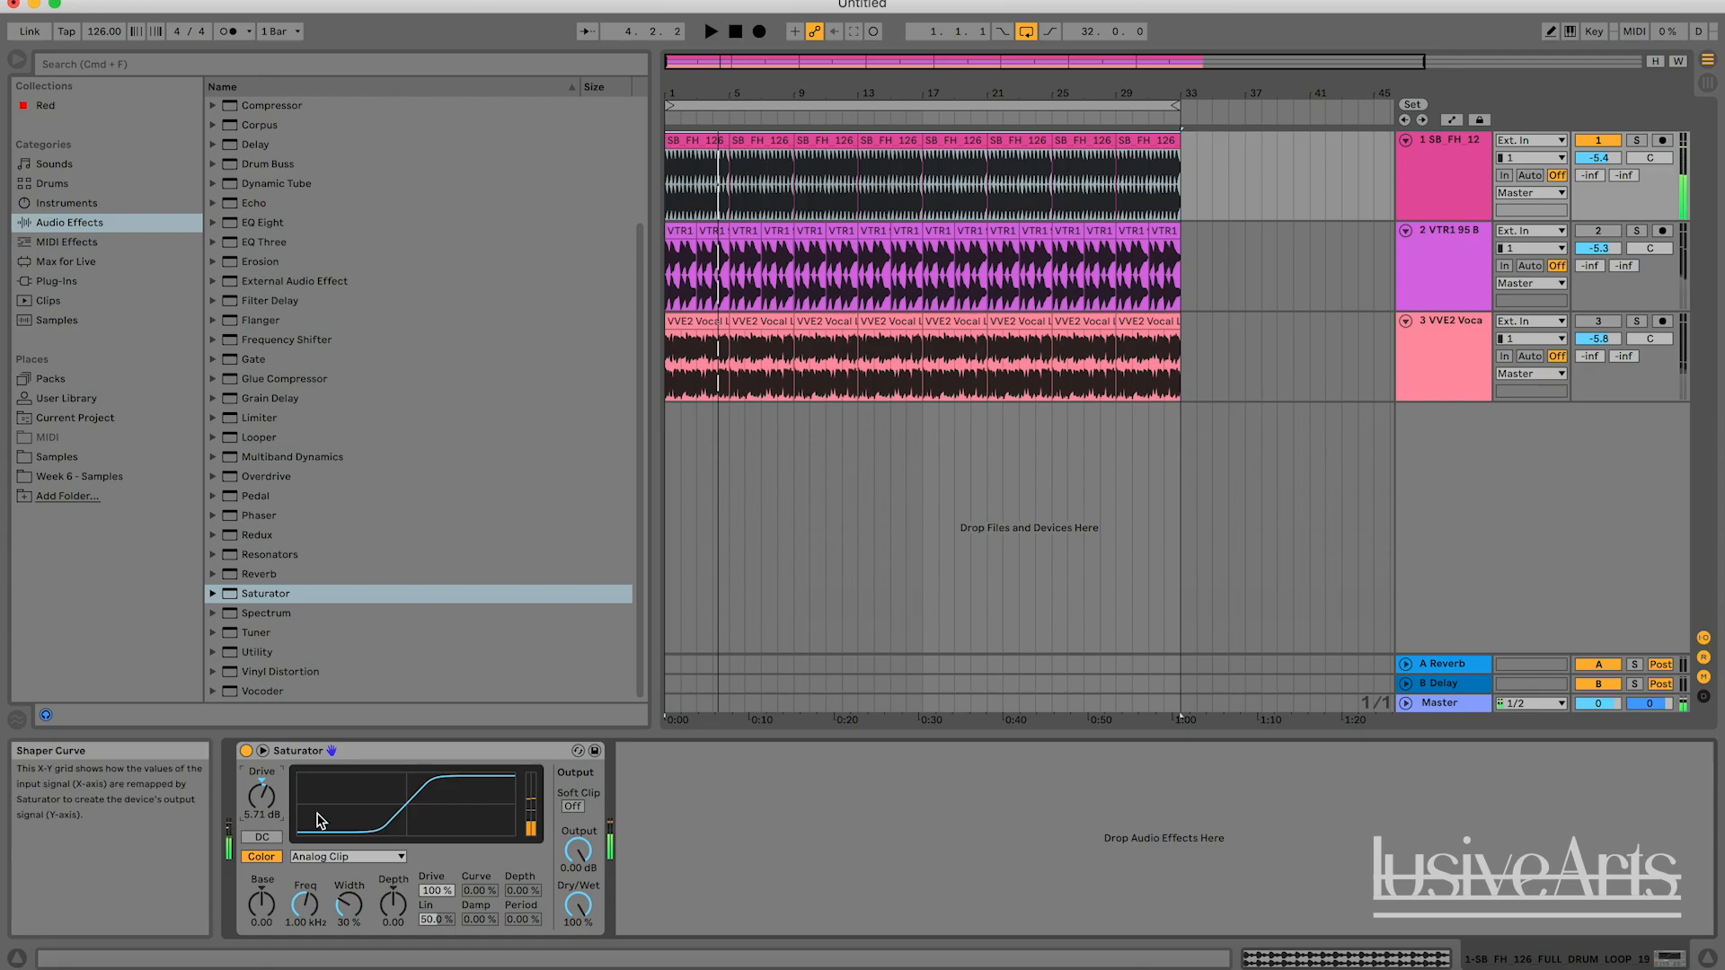
Compare the playing drum loop with the Saturator bypassed and active, leaving the device active.
key("space")
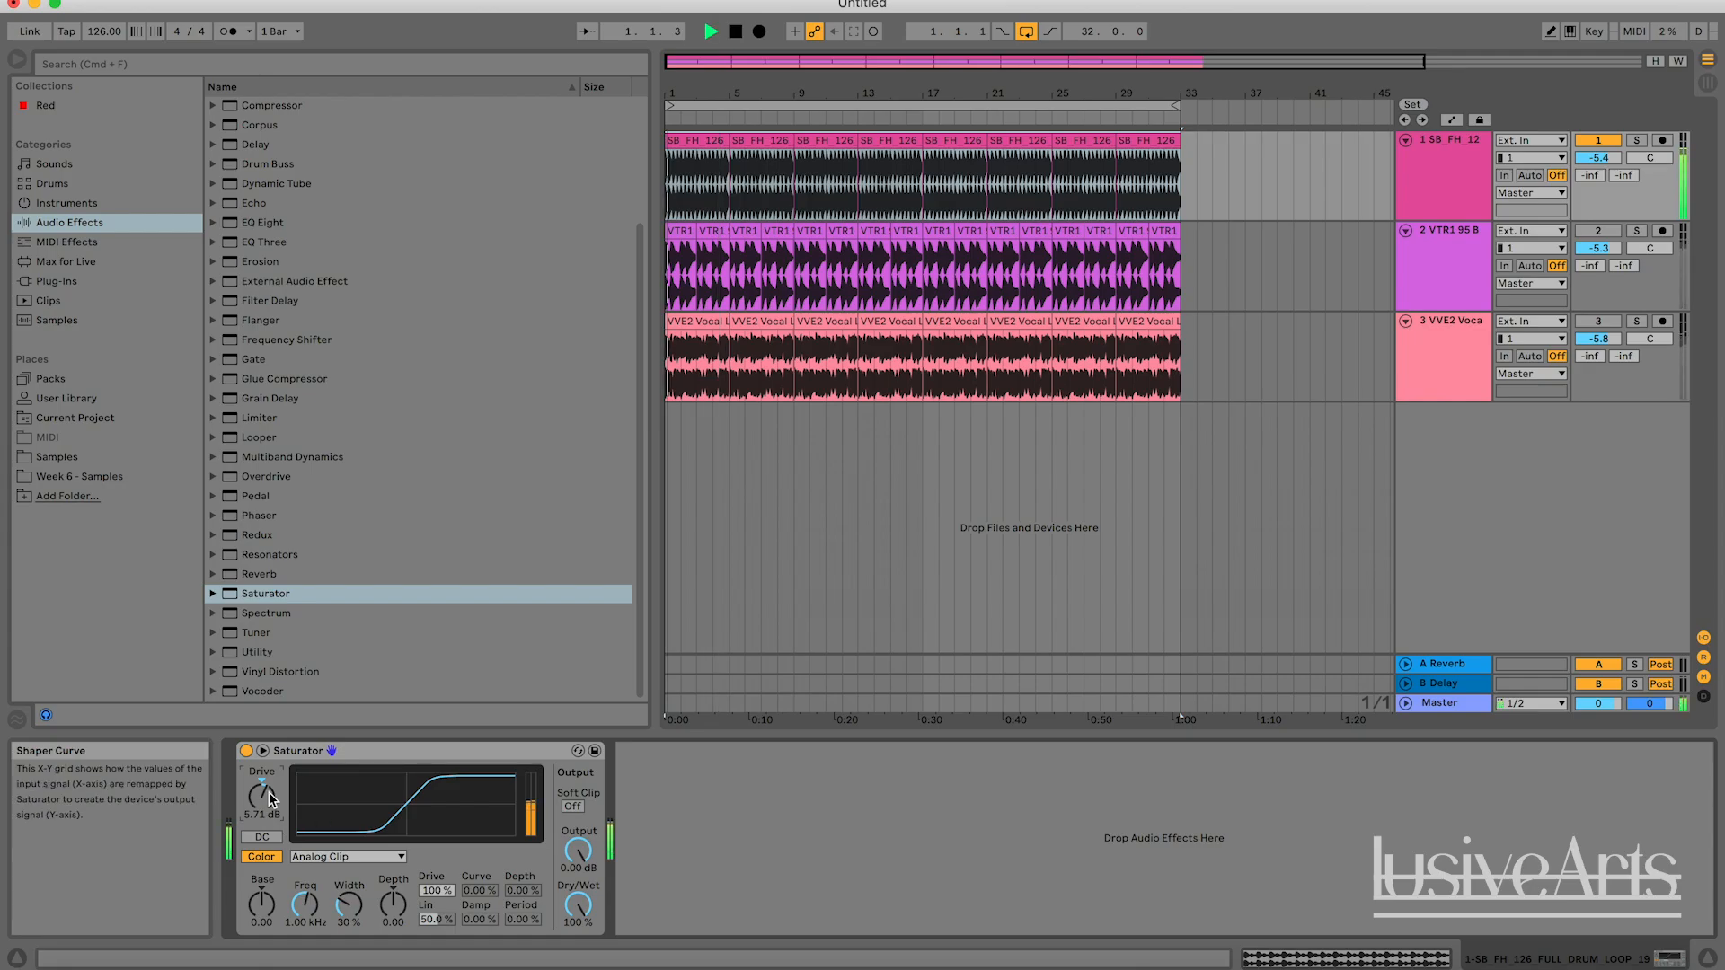
left_click(246, 751)
left_click(246, 751)
left_click(246, 751)
left_click(247, 751)
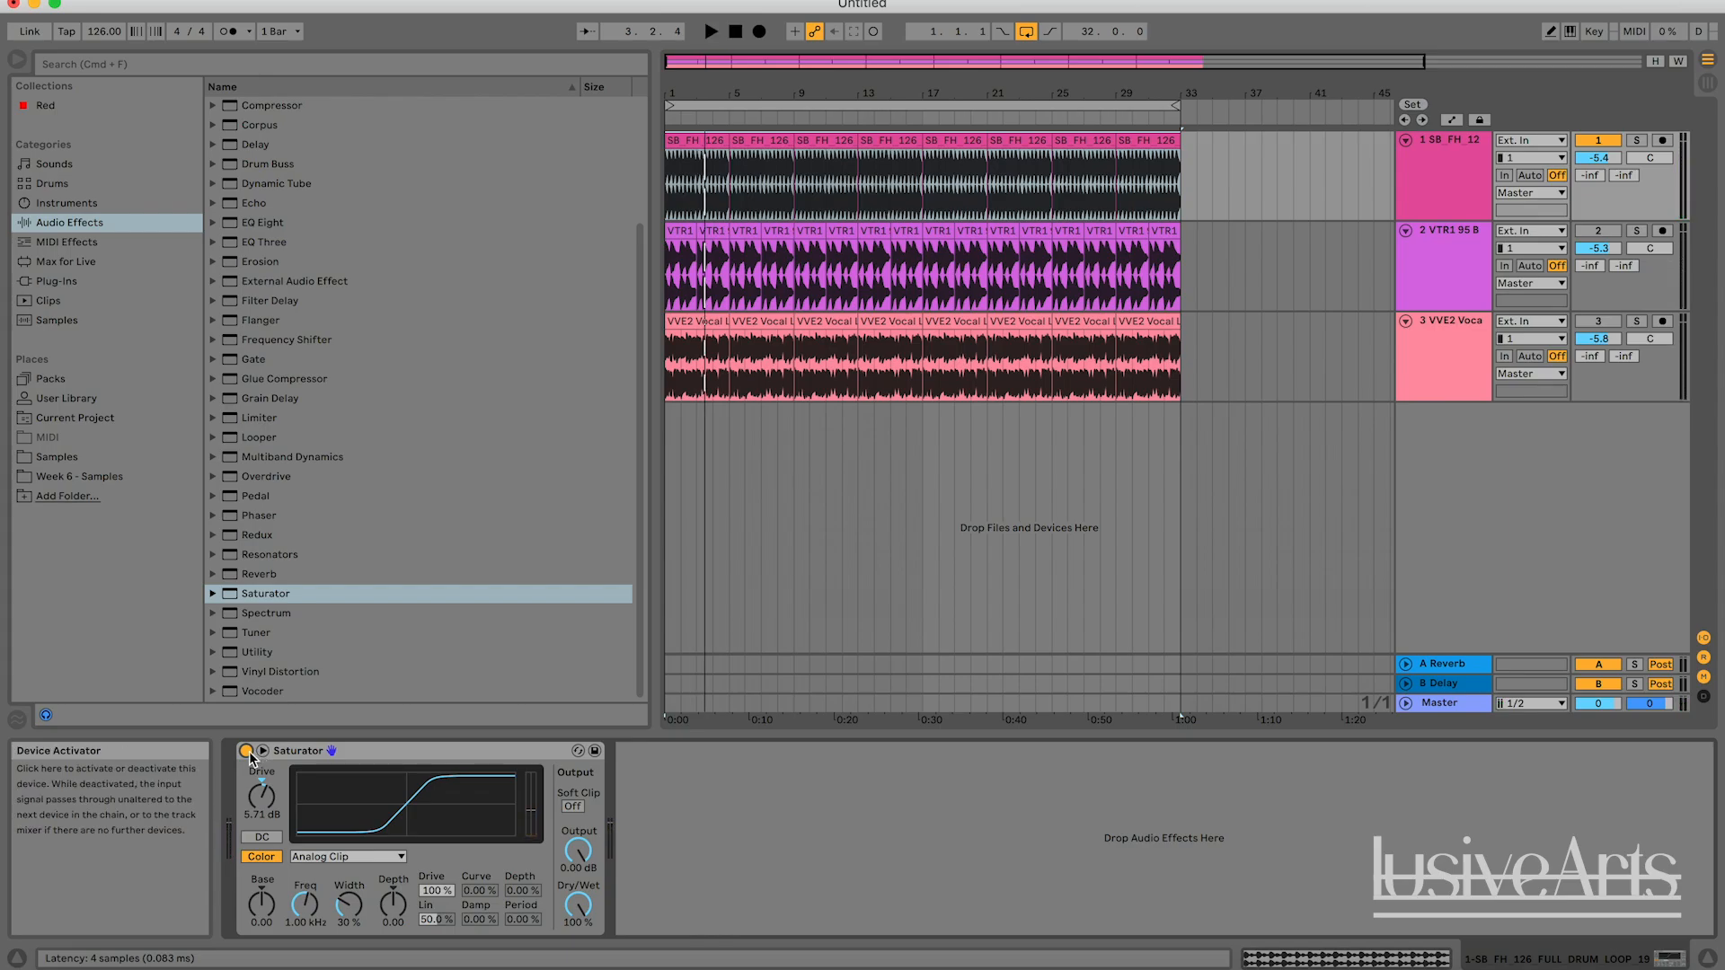
key("space")
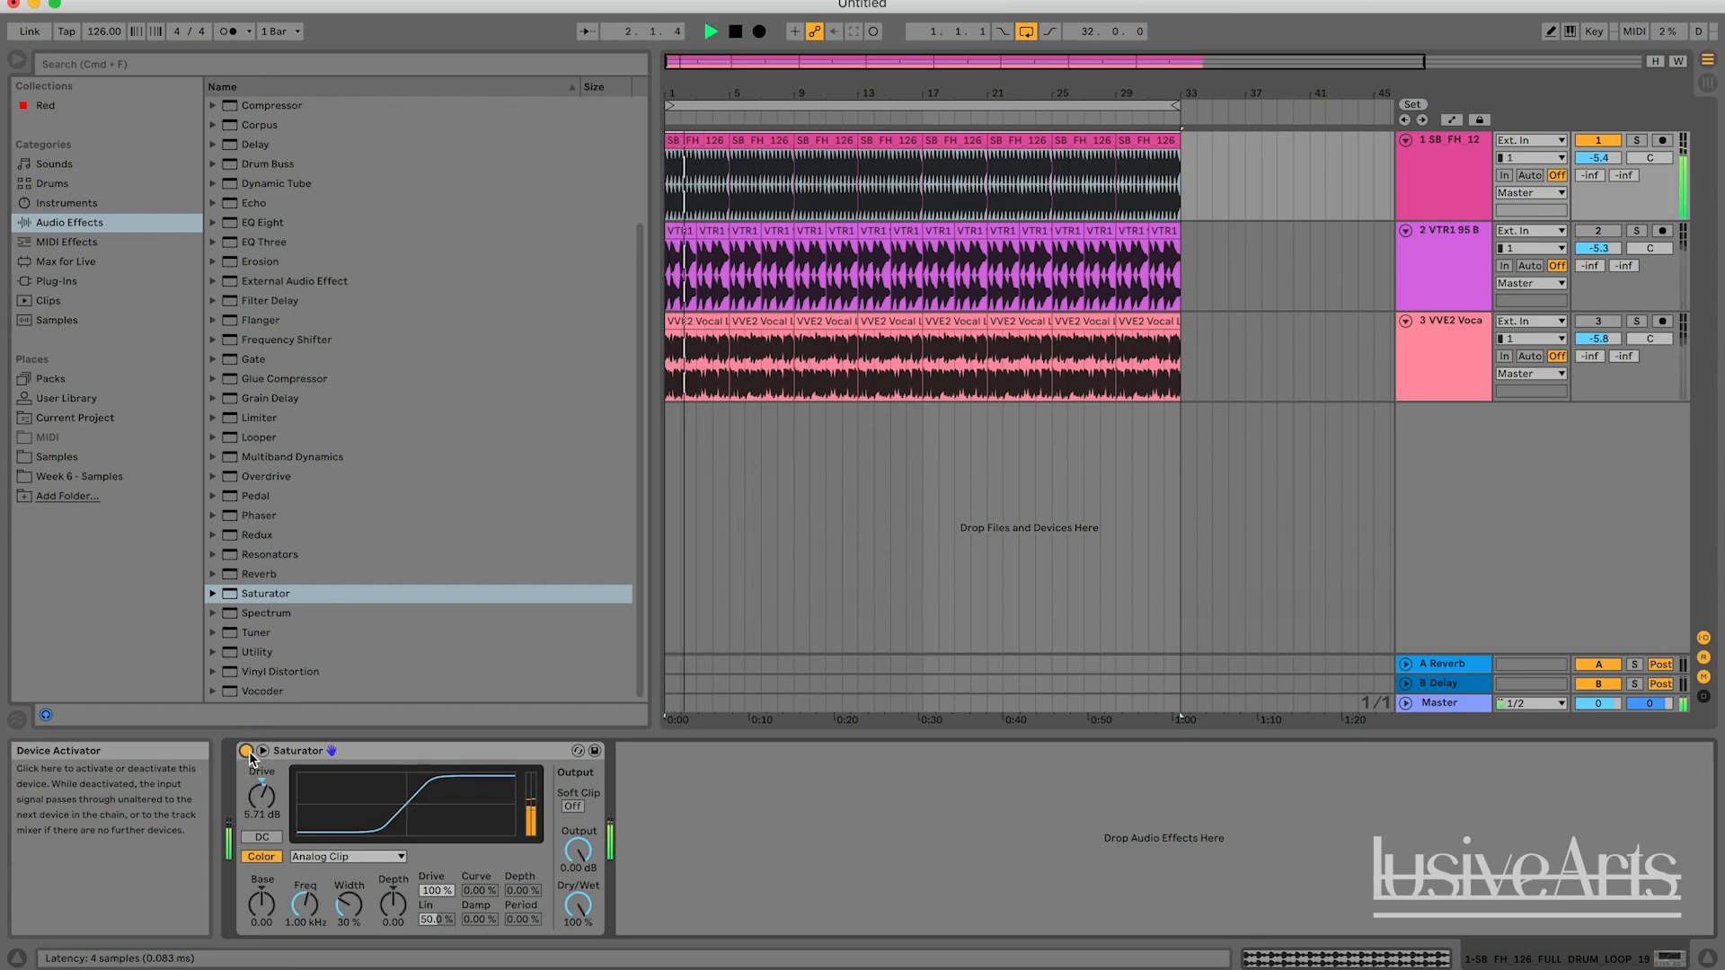
left_click(246, 751)
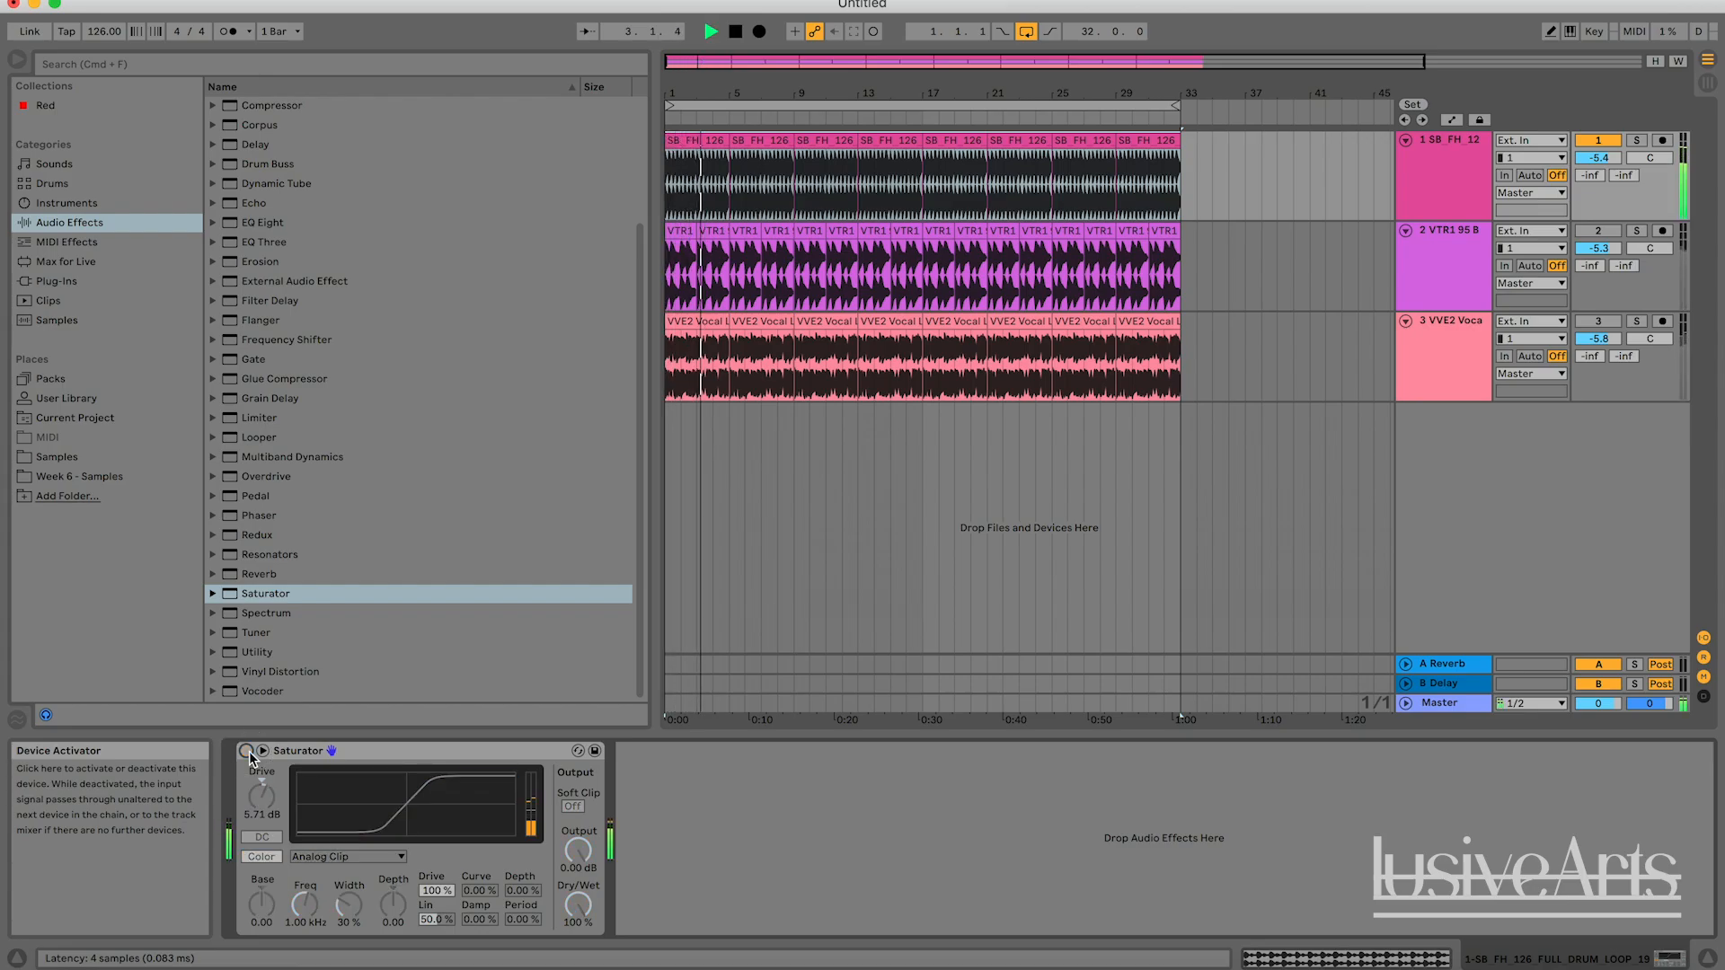
left_click(246, 751)
key("space")
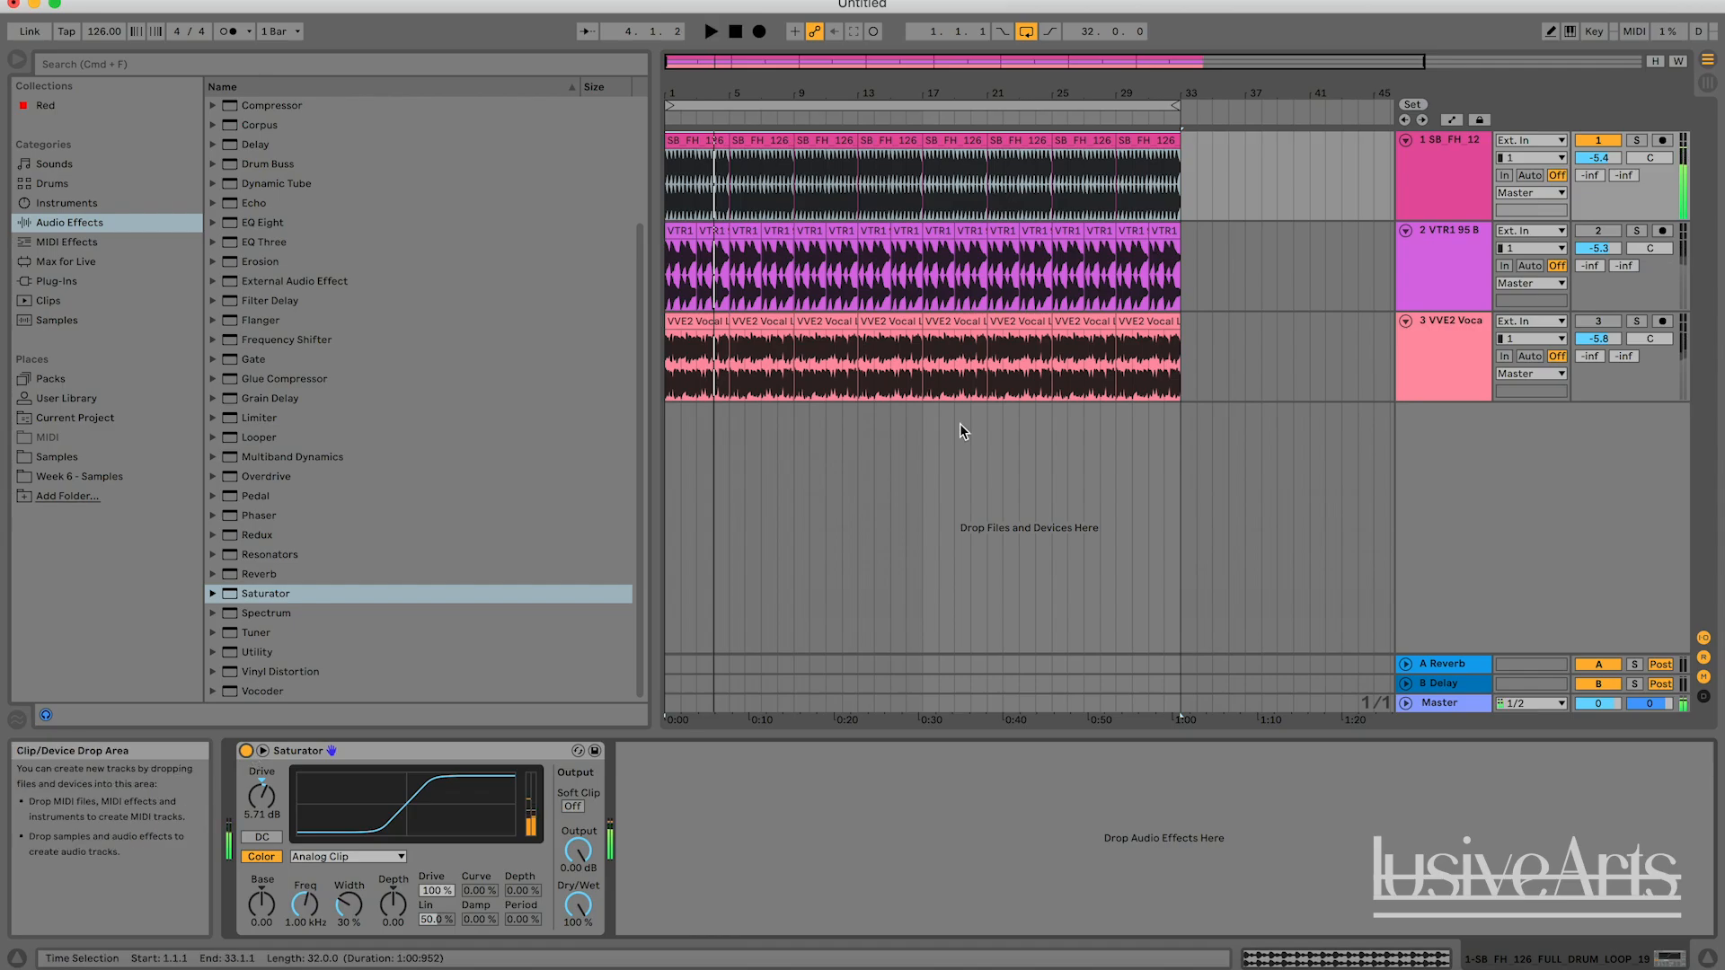
Select and solo the second track, and audition its melody loop.
left_click(1447, 247)
left_click(1636, 230)
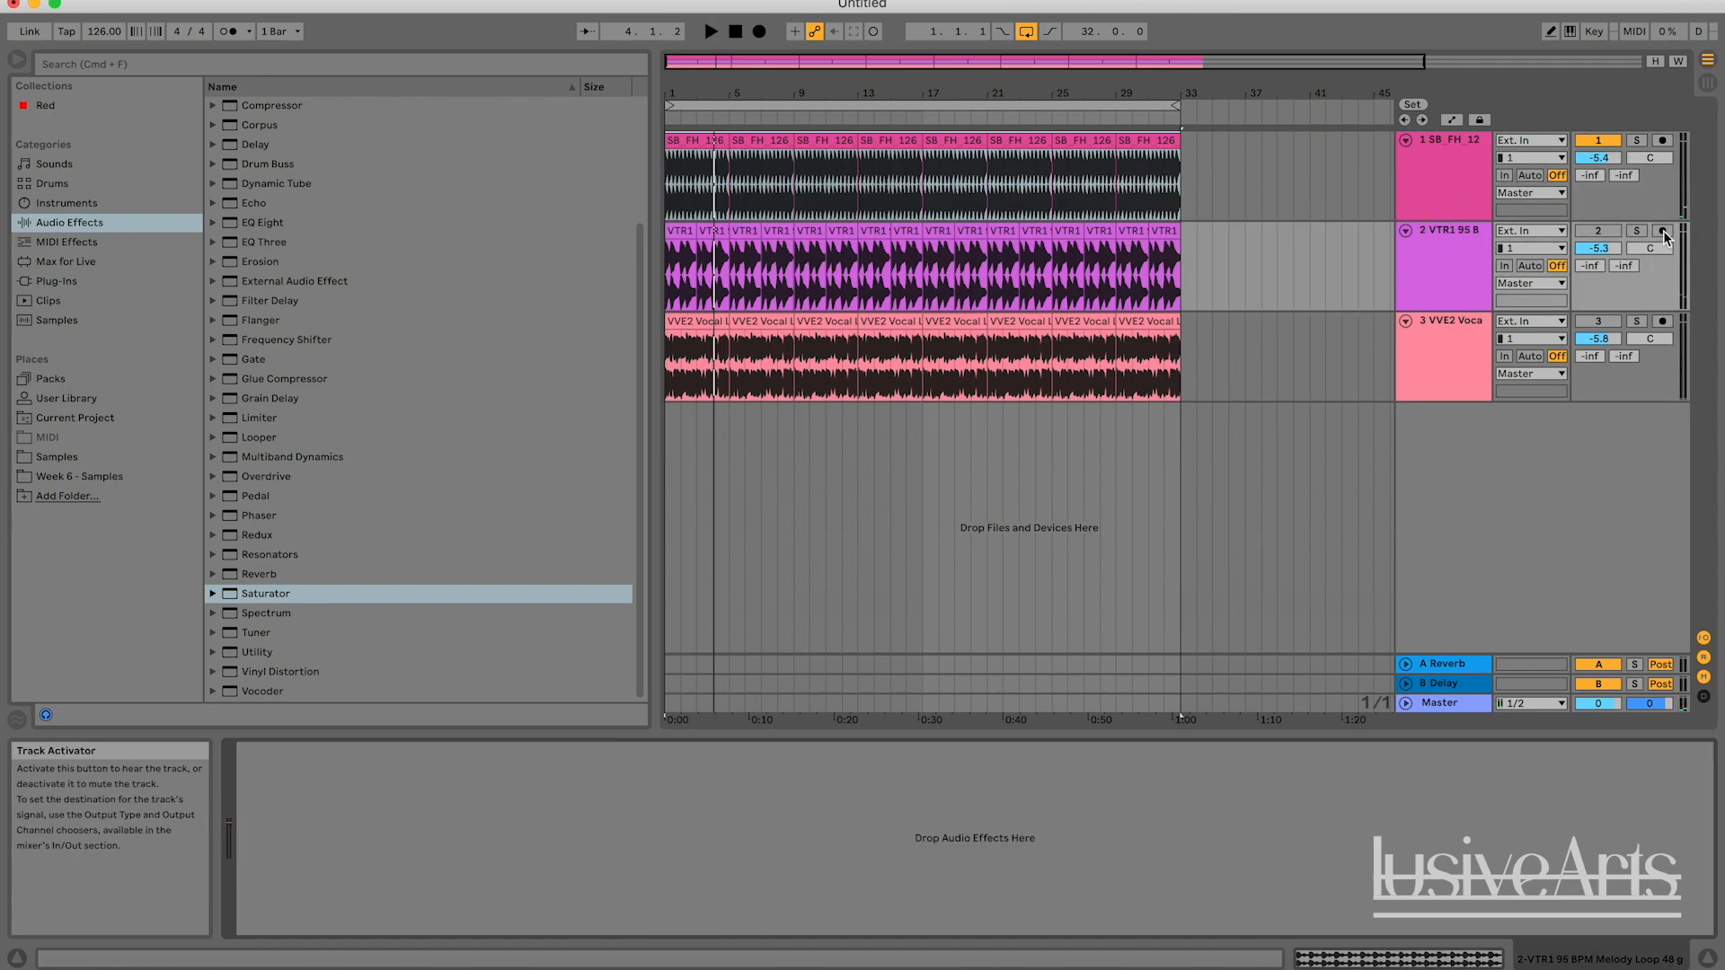
key("space")
key("space")
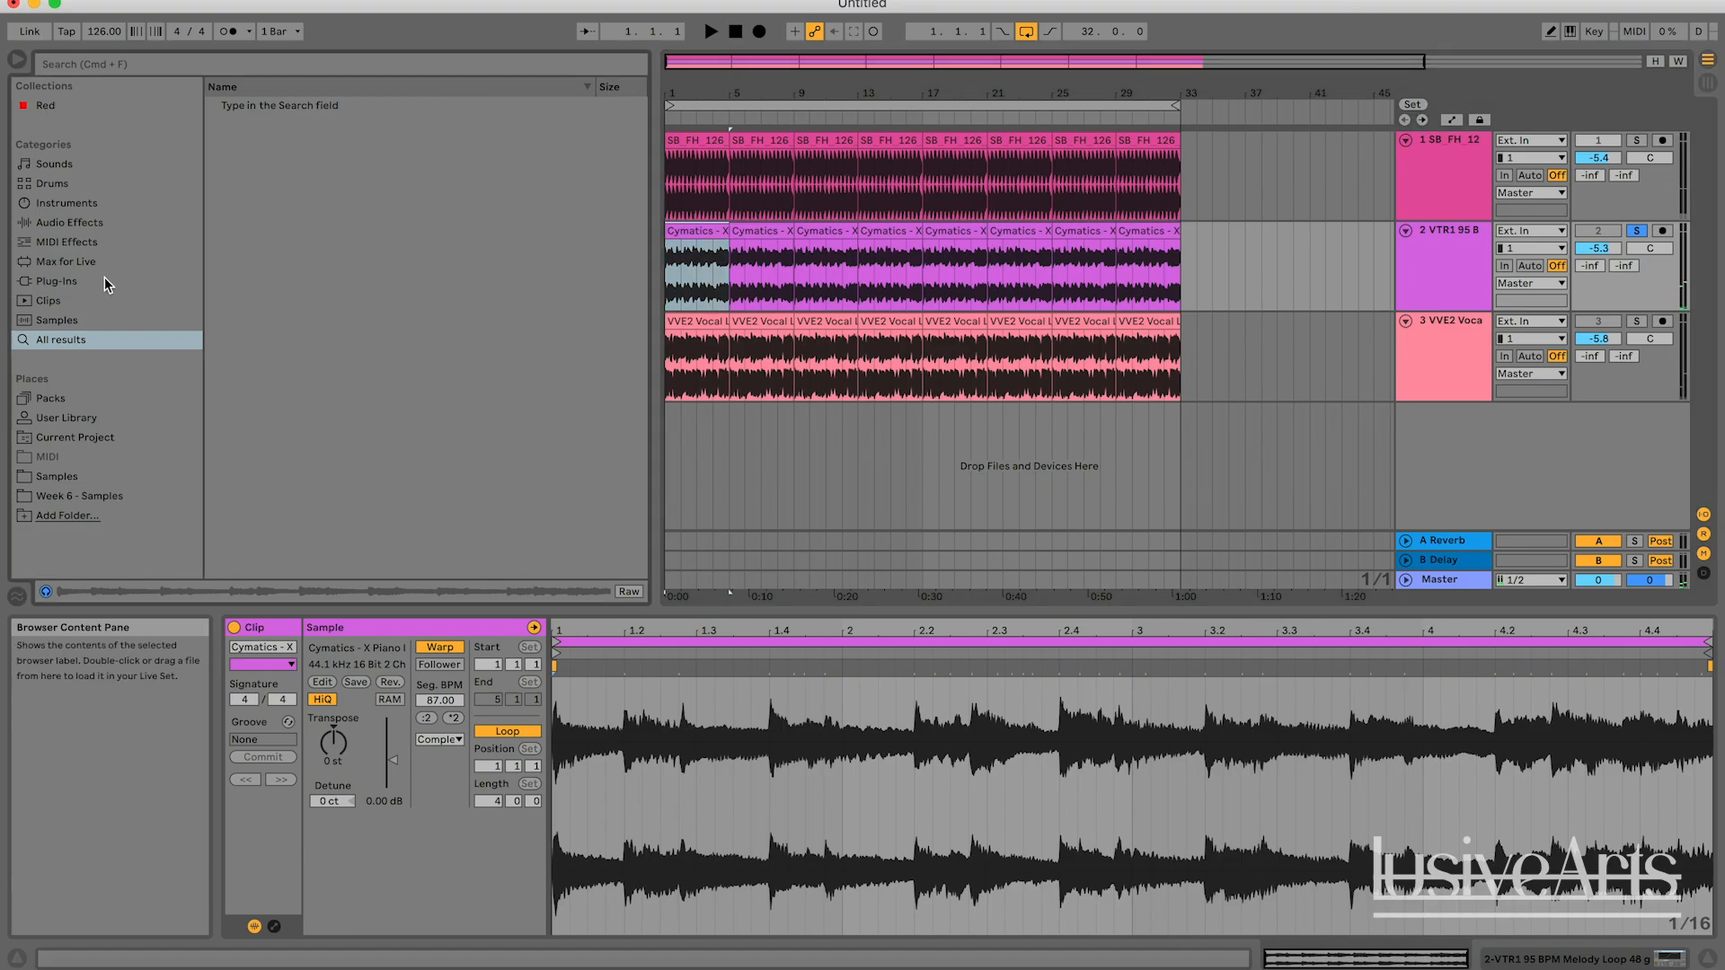
List the Audio Effects in the browser, and show the second track's Saturator settings.
left_click(77, 226)
key("super+f")
key("Escape")
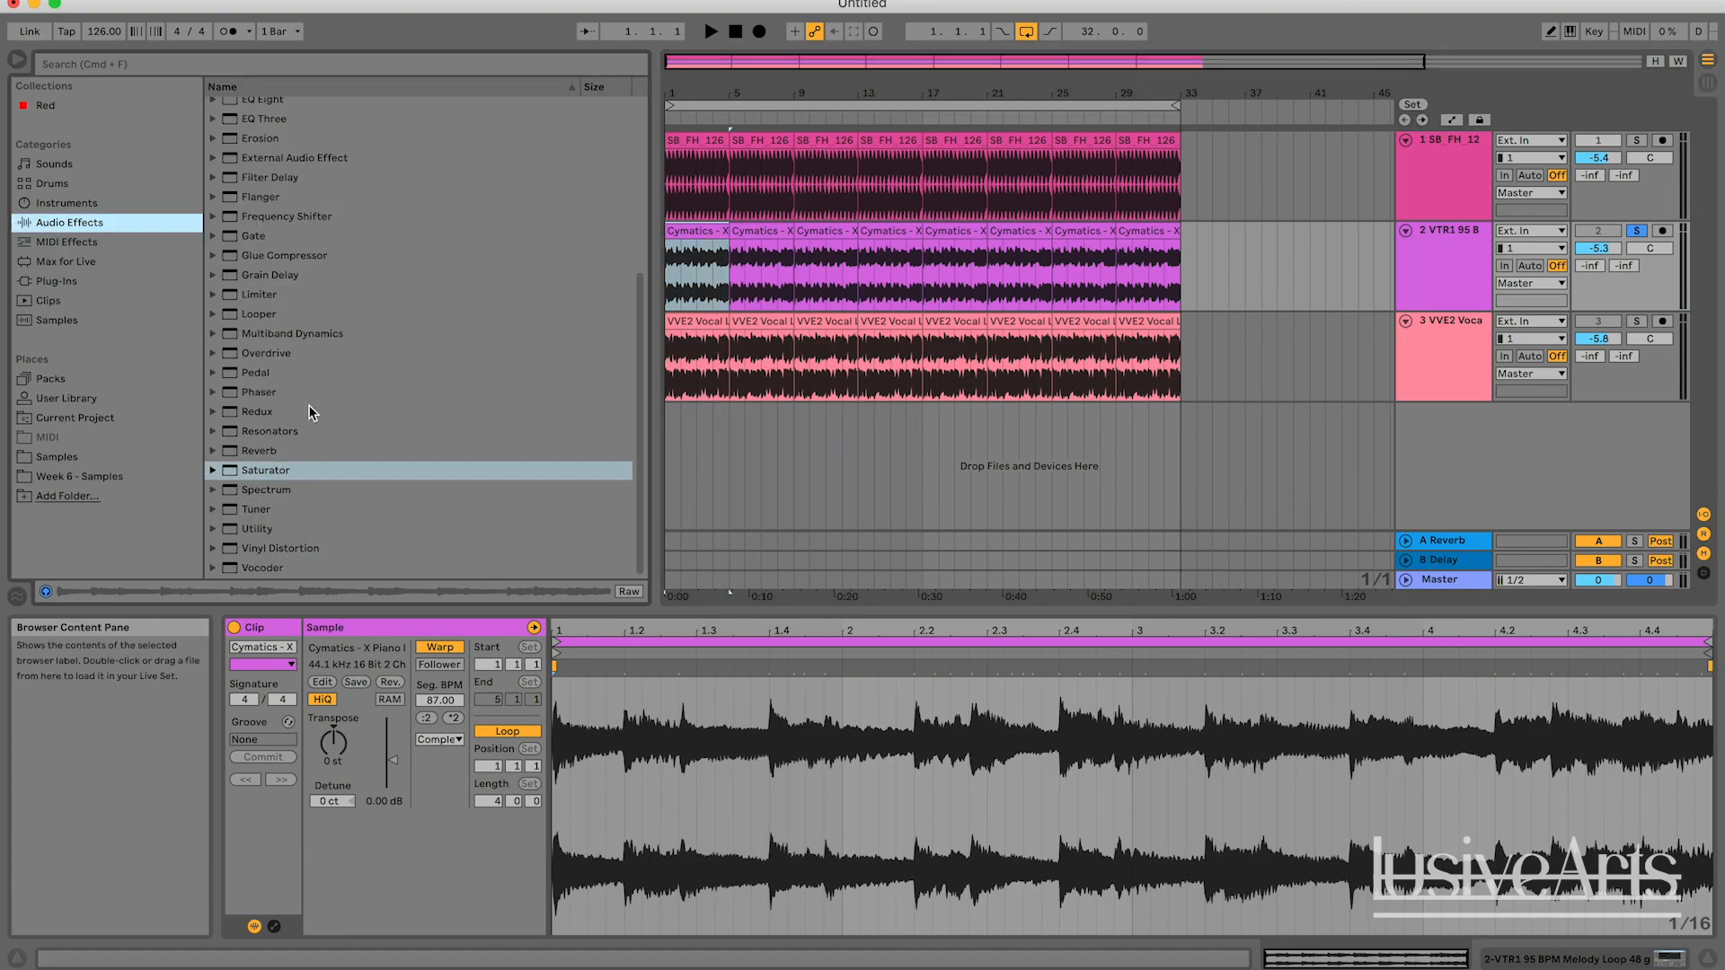
left_click(1450, 257)
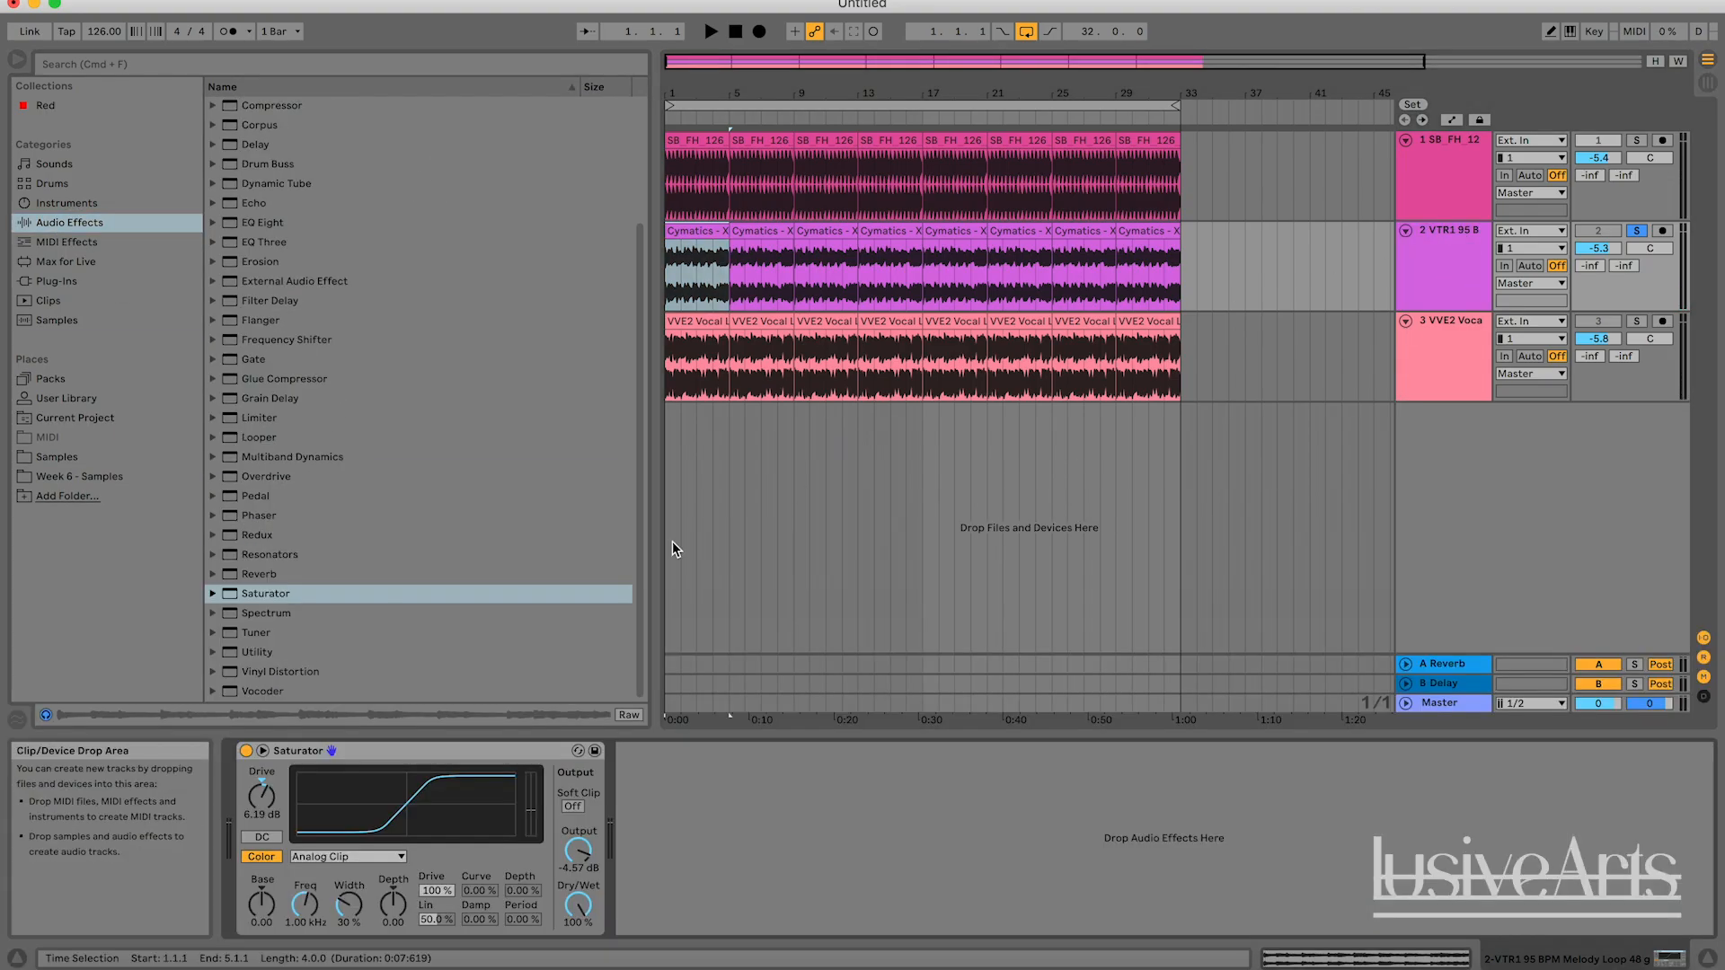
Play the soloed melody loop and compare it with the Saturator bypassed and active, leaving it active.
key("space")
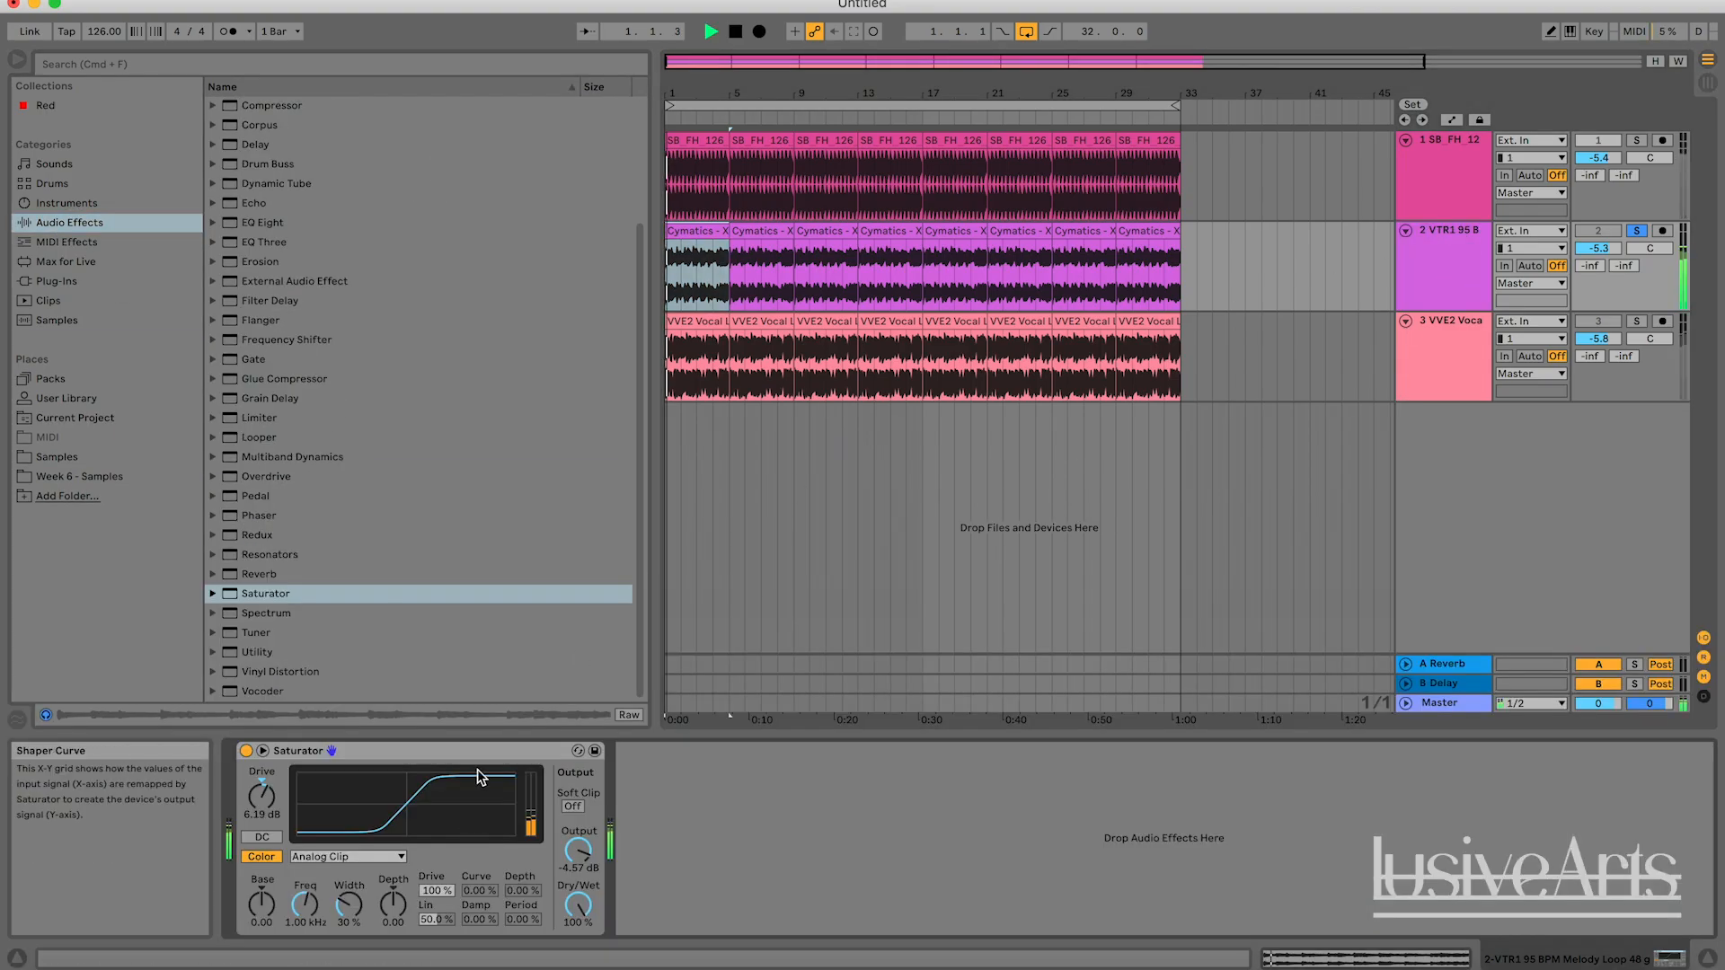
left_click(246, 751)
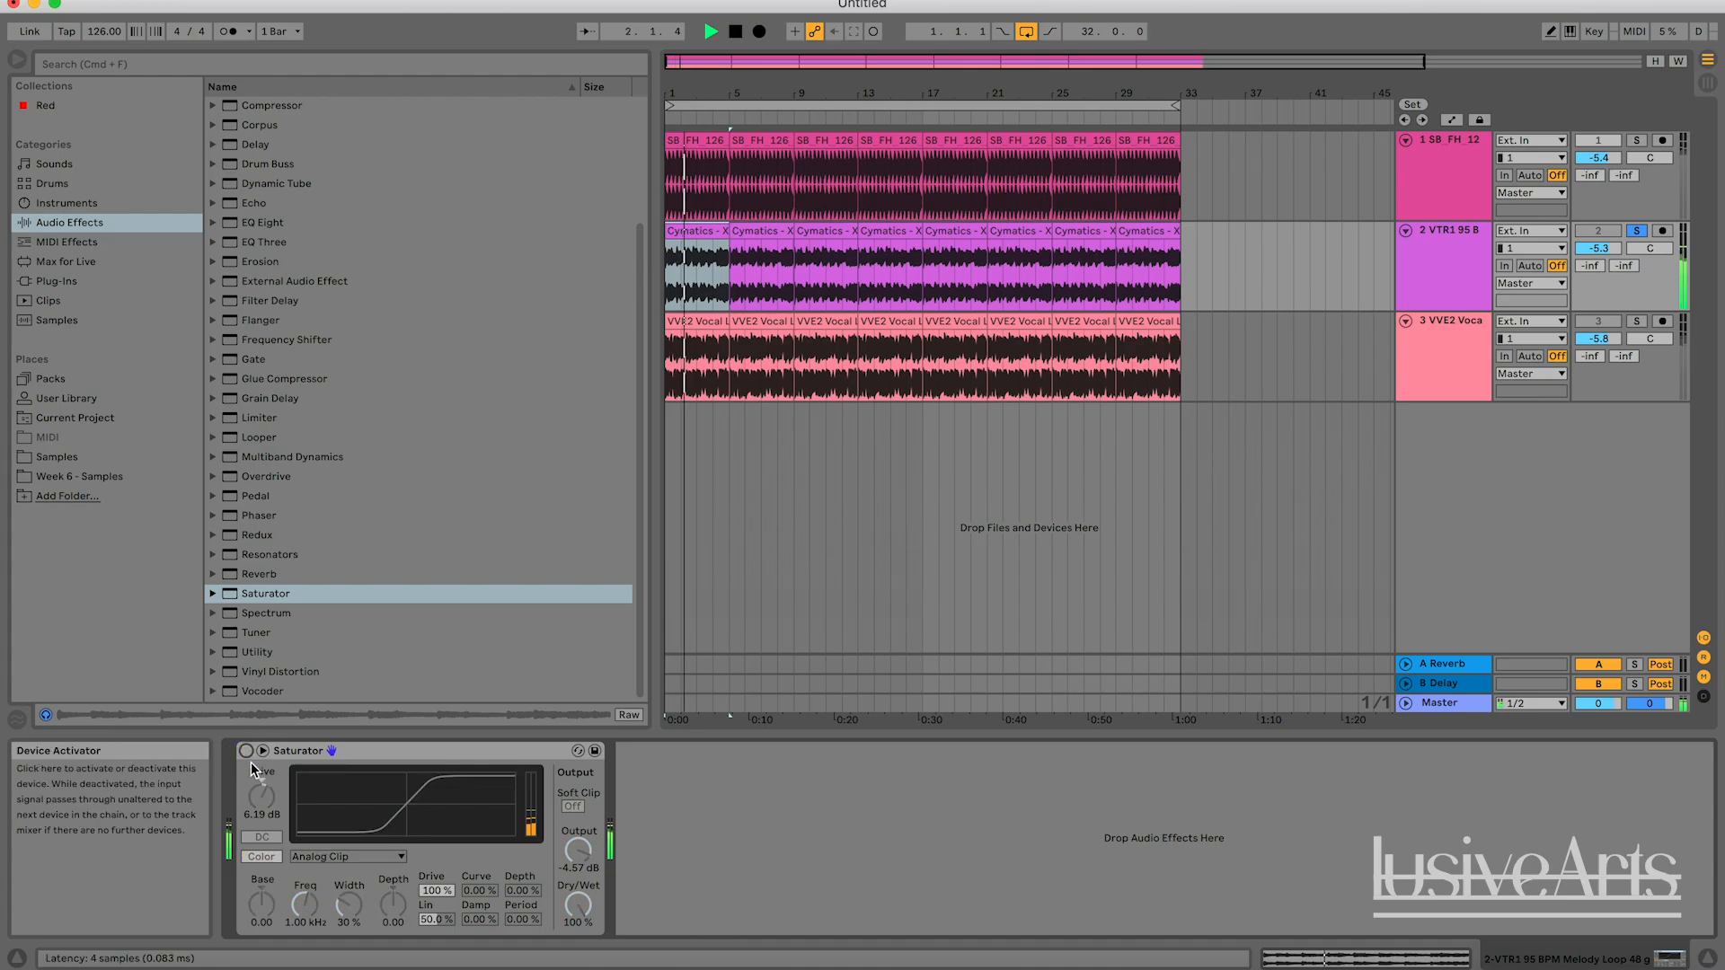
left_click(246, 751)
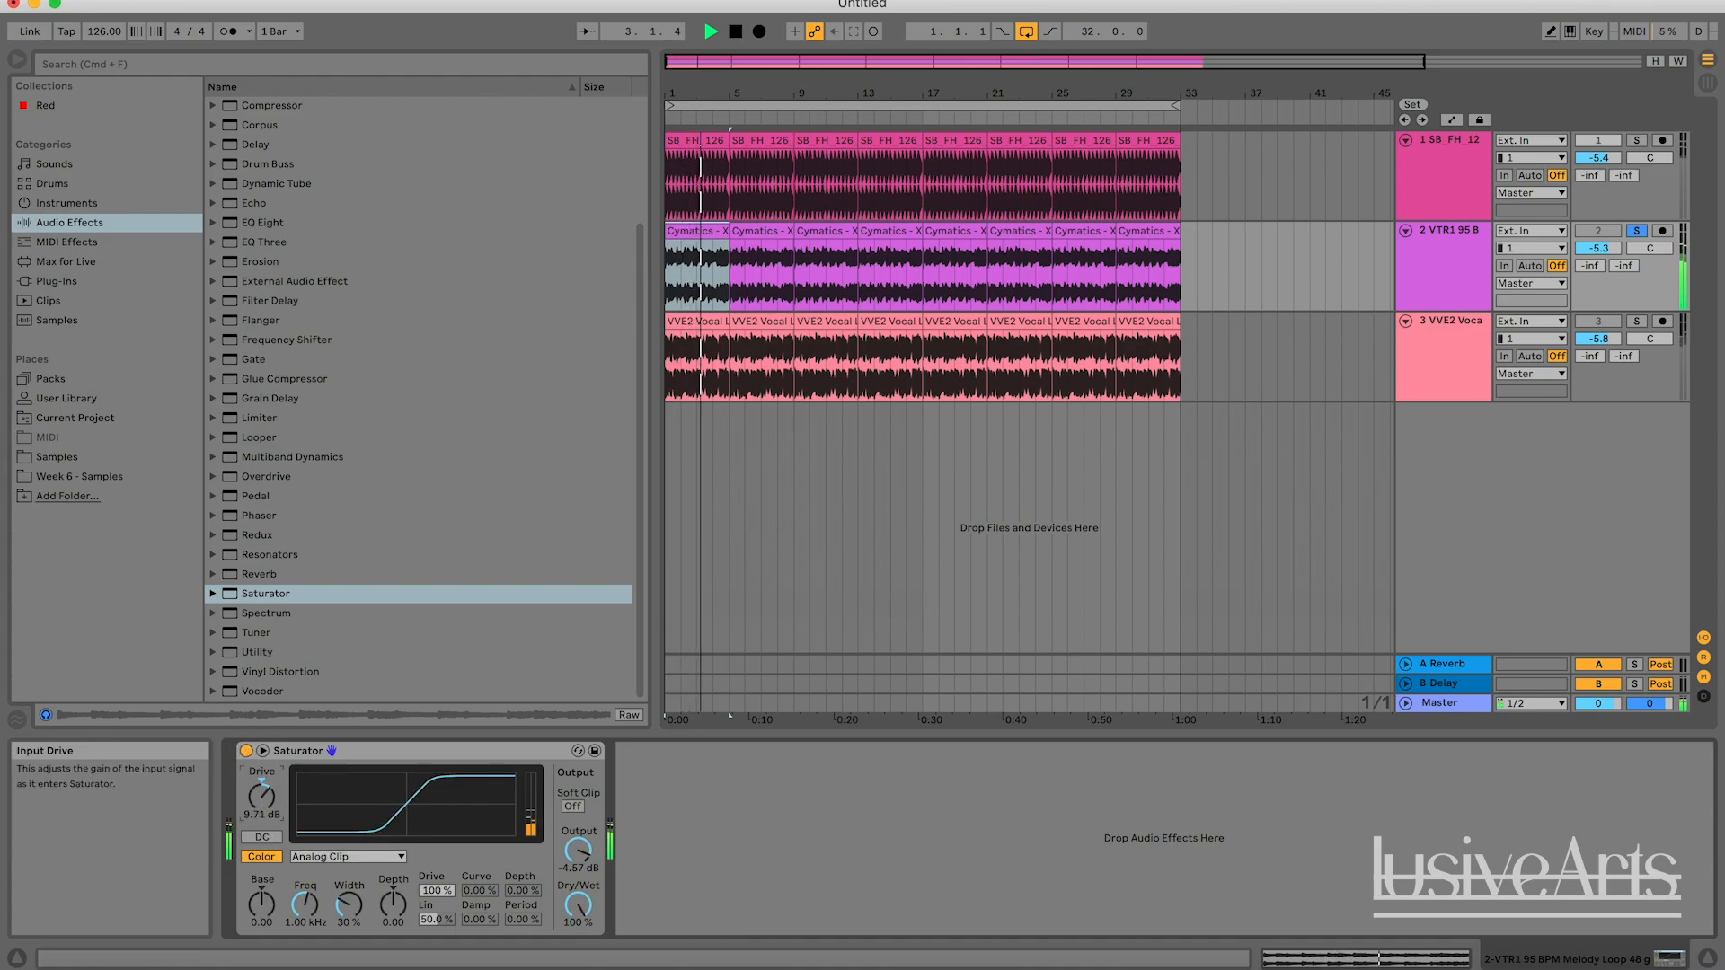
Try the Saturator's Drive at 12.6 dB on the playing melody loop, and settle on 9.71 dB.
left_click_drag(262, 795, 262, 790)
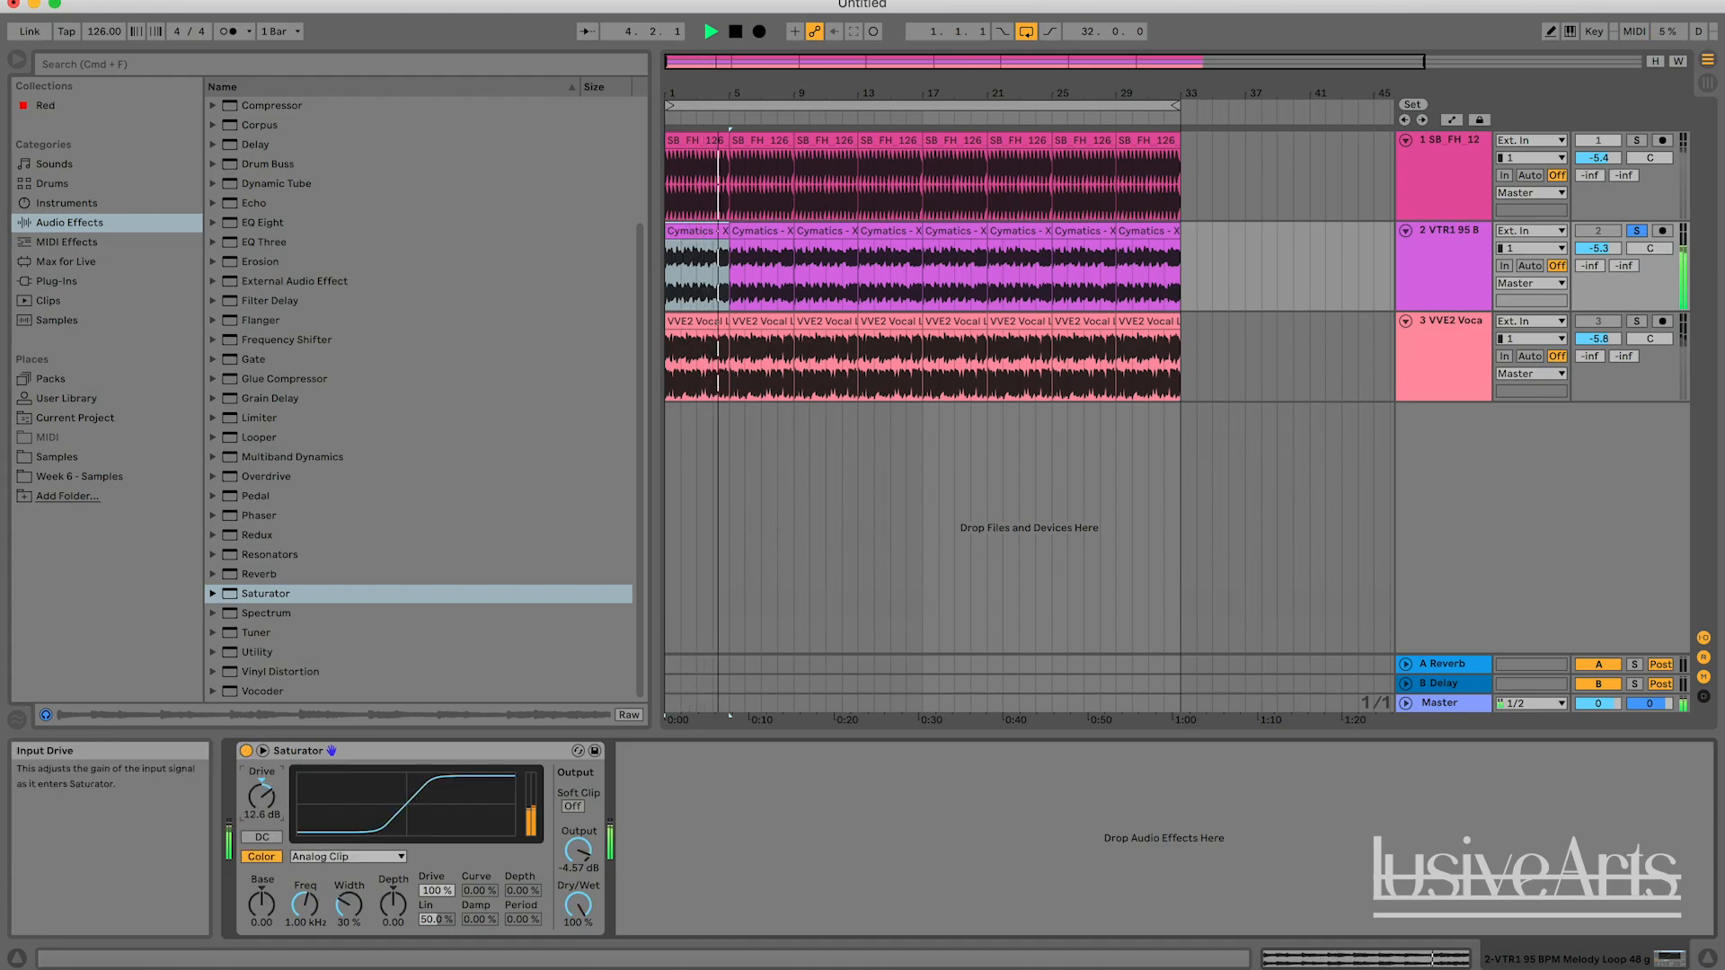
key("space")
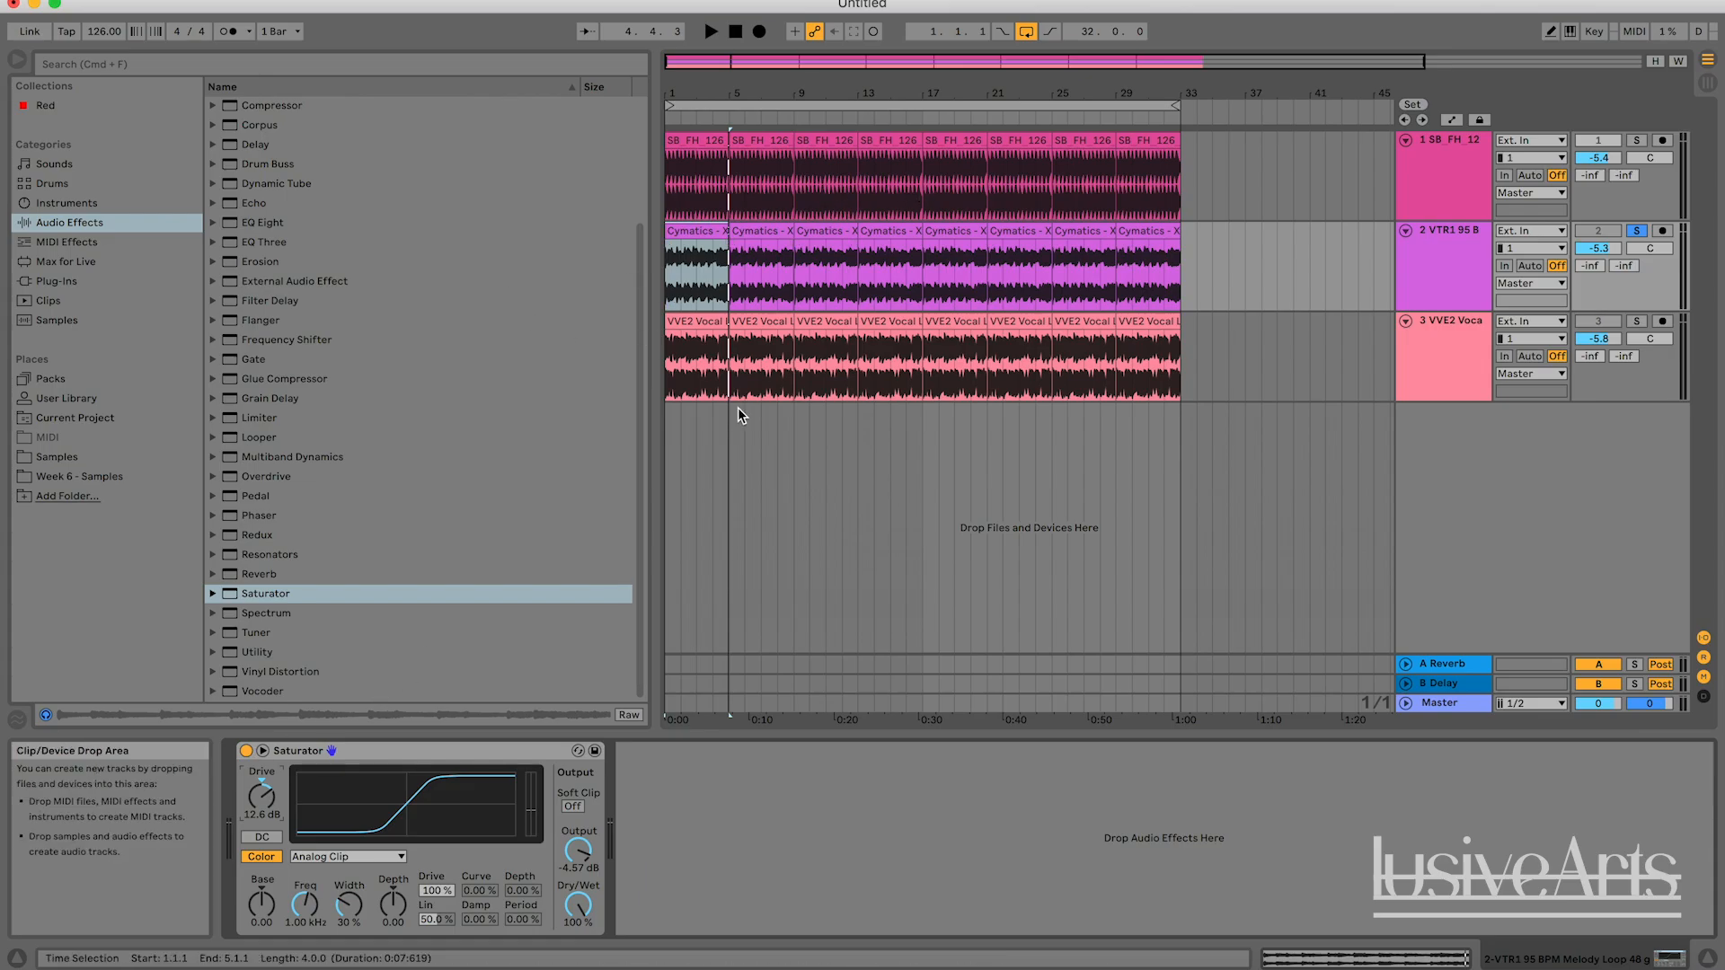
key("space")
mouse_move(261, 796)
left_mouse_down()
mouse_move(261, 827)
mouse_move(262, 780)
left_mouse_up()
key("space")
key("space")
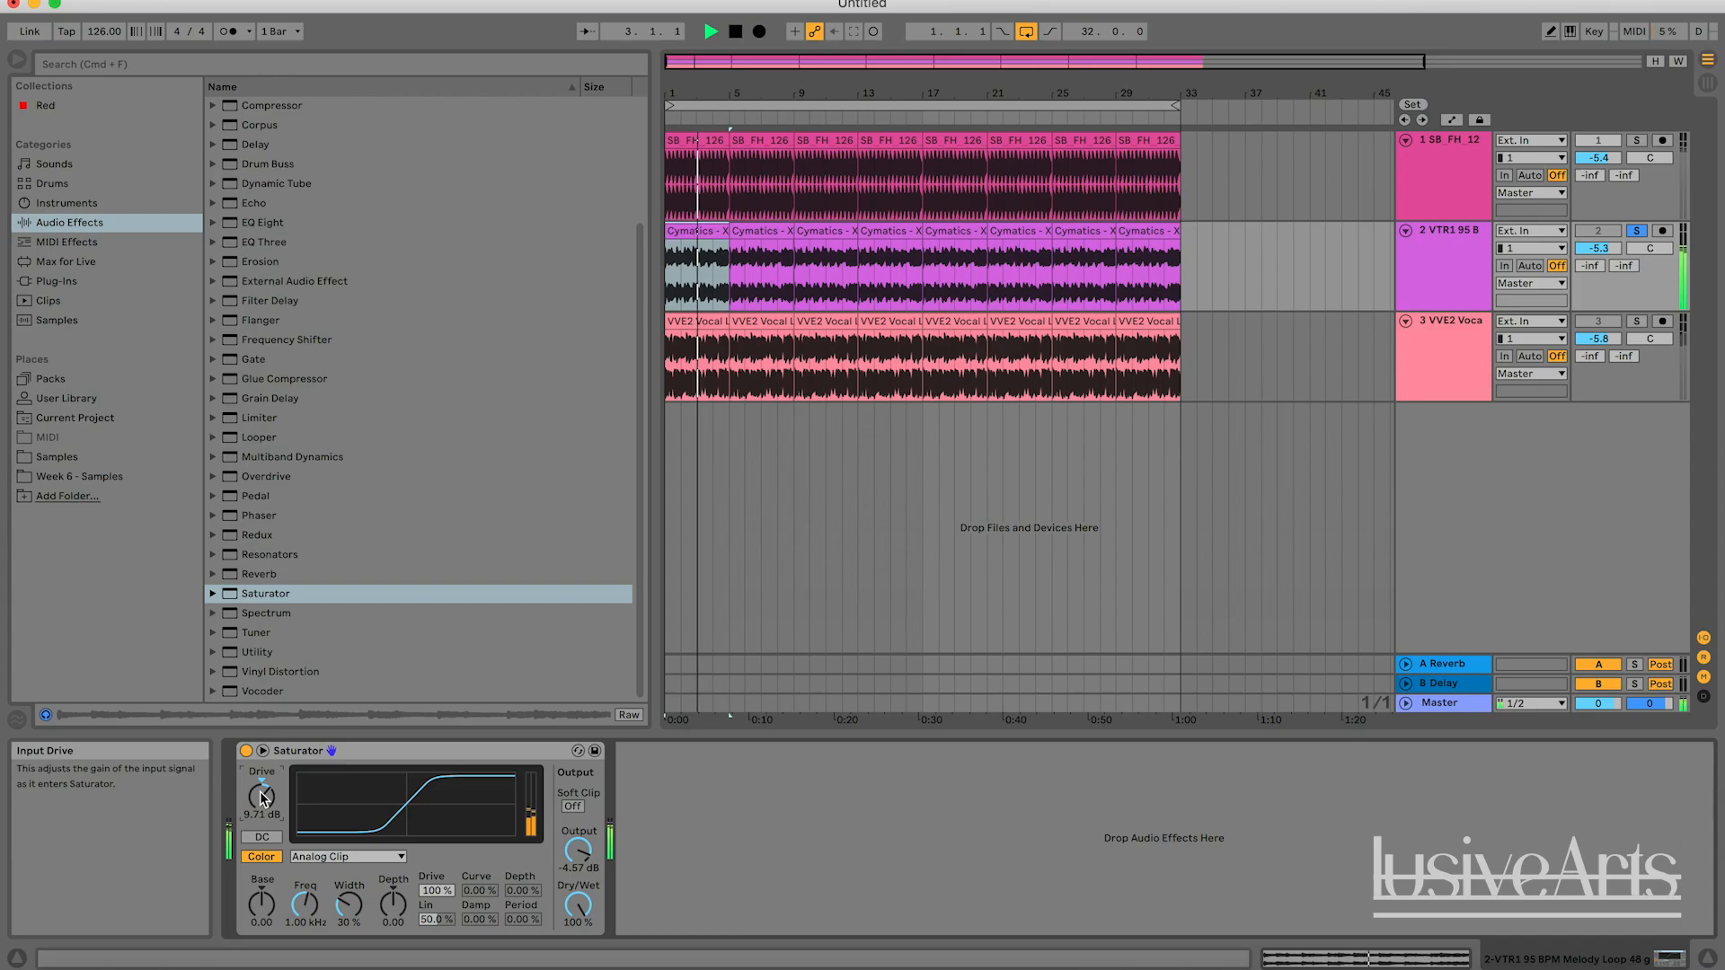
key("space")
Replay the melody loop and switch the Saturator off and on repeatedly to compare the sound, leaving it on.
key("space")
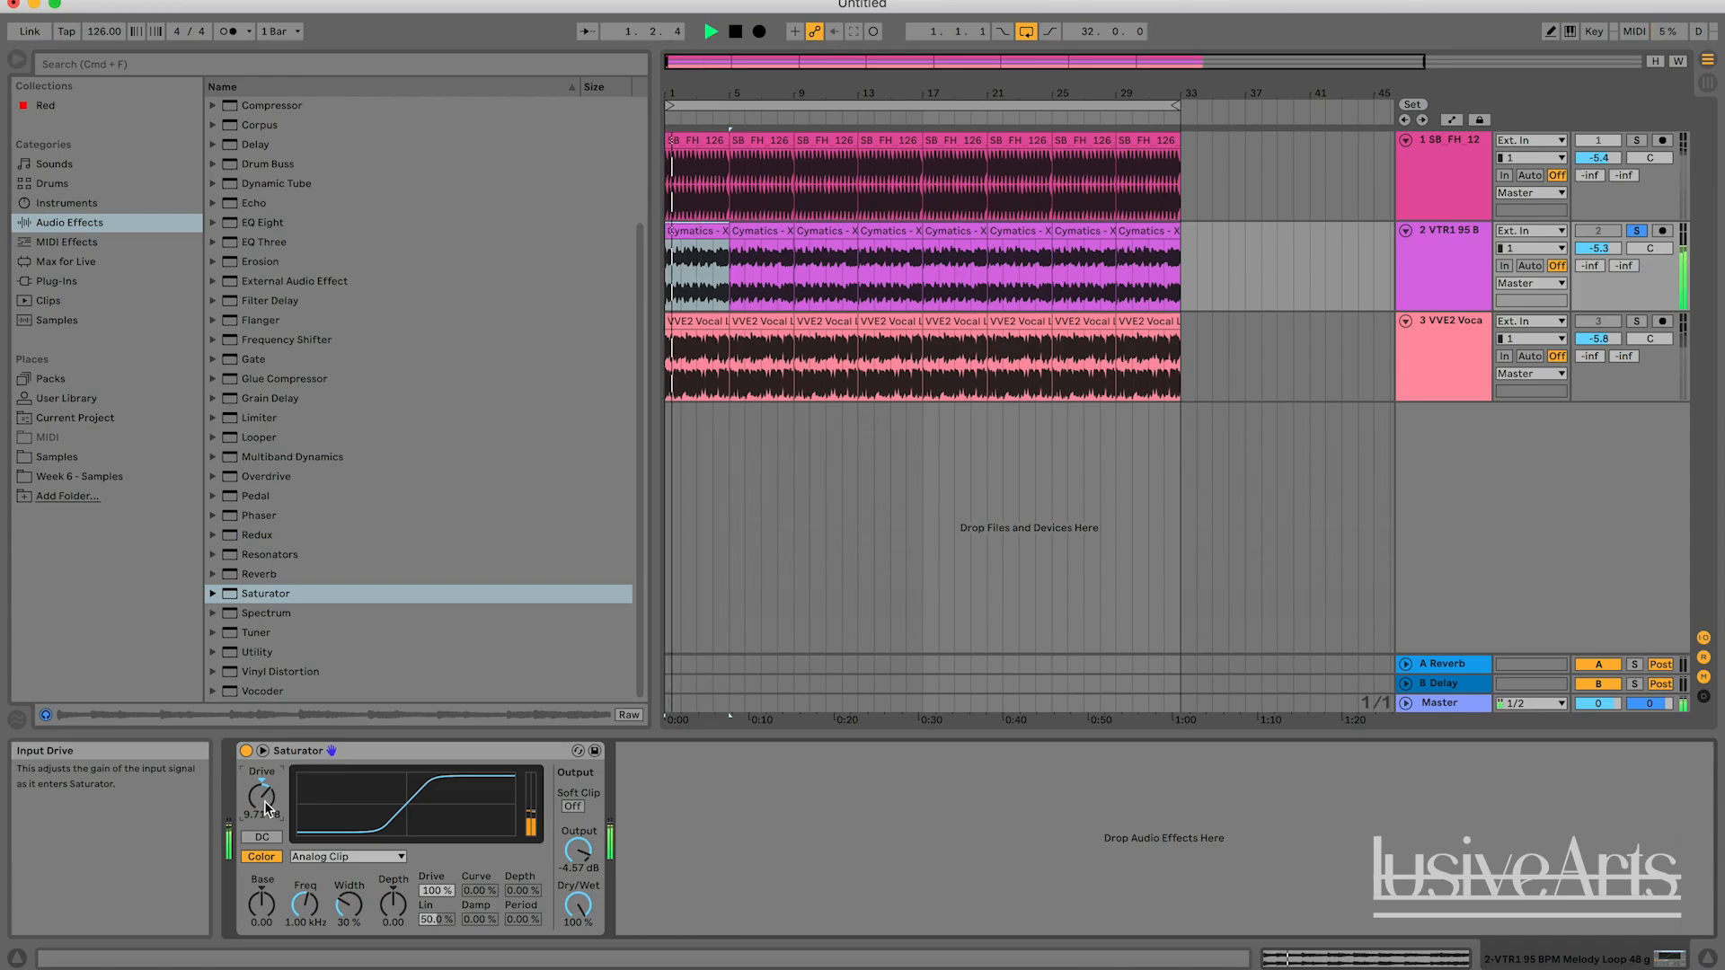
left_click(246, 751)
left_click(246, 751)
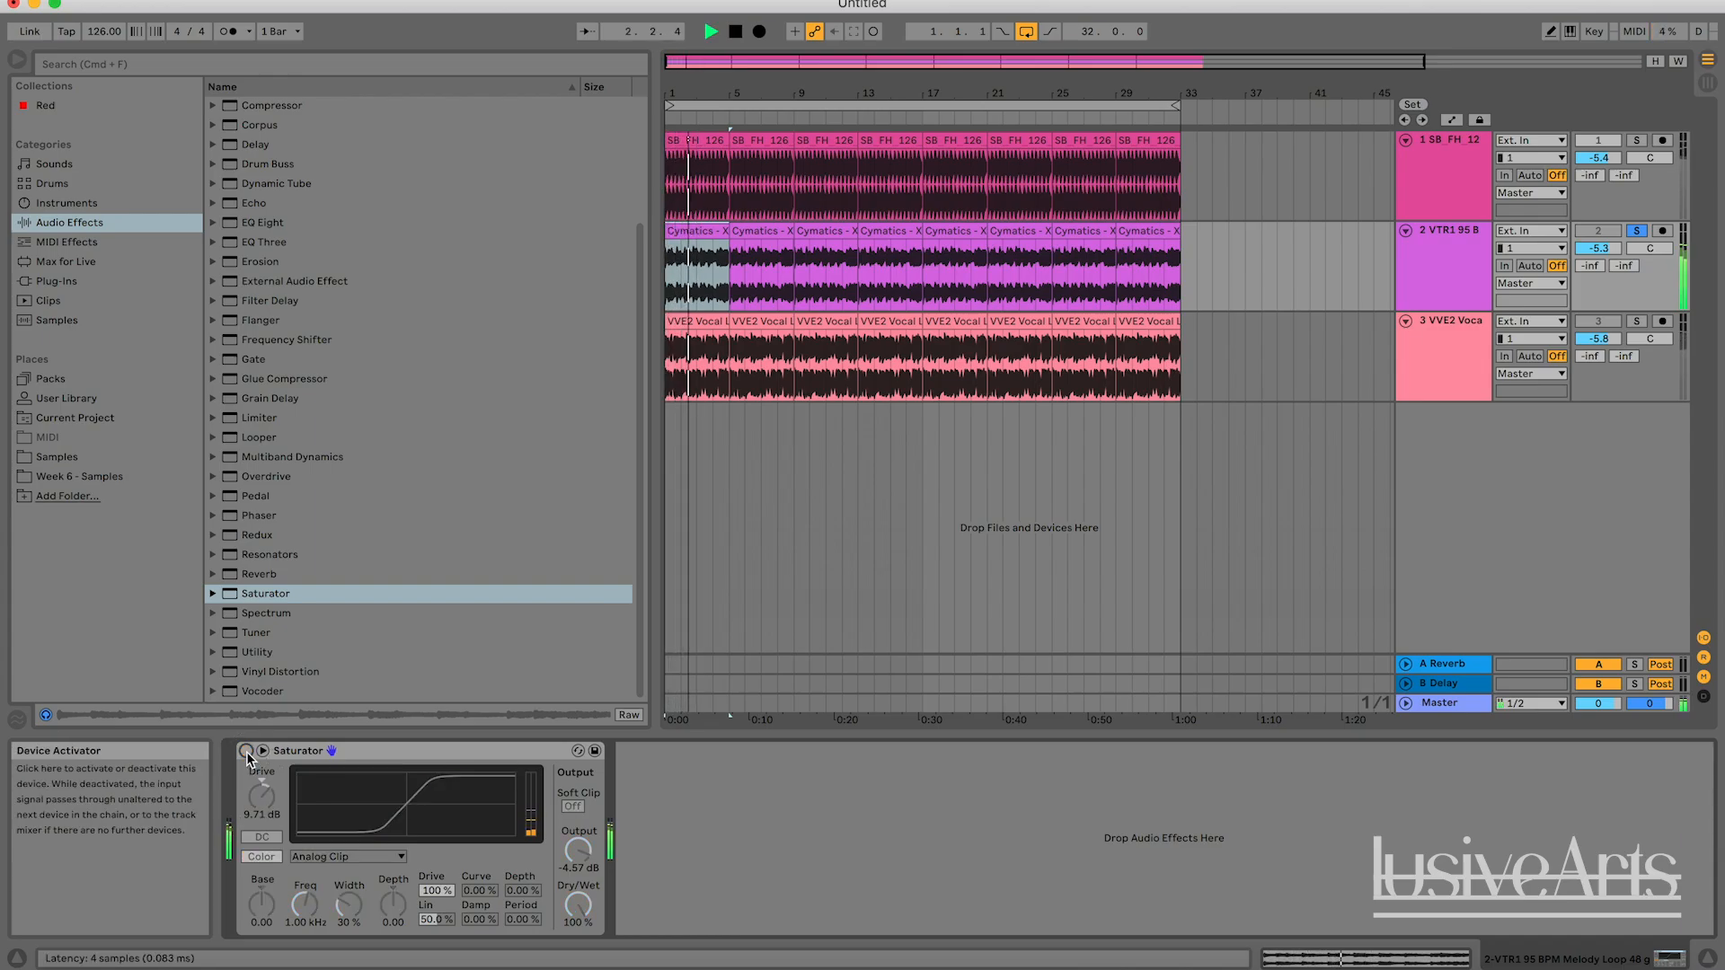
left_click(246, 751)
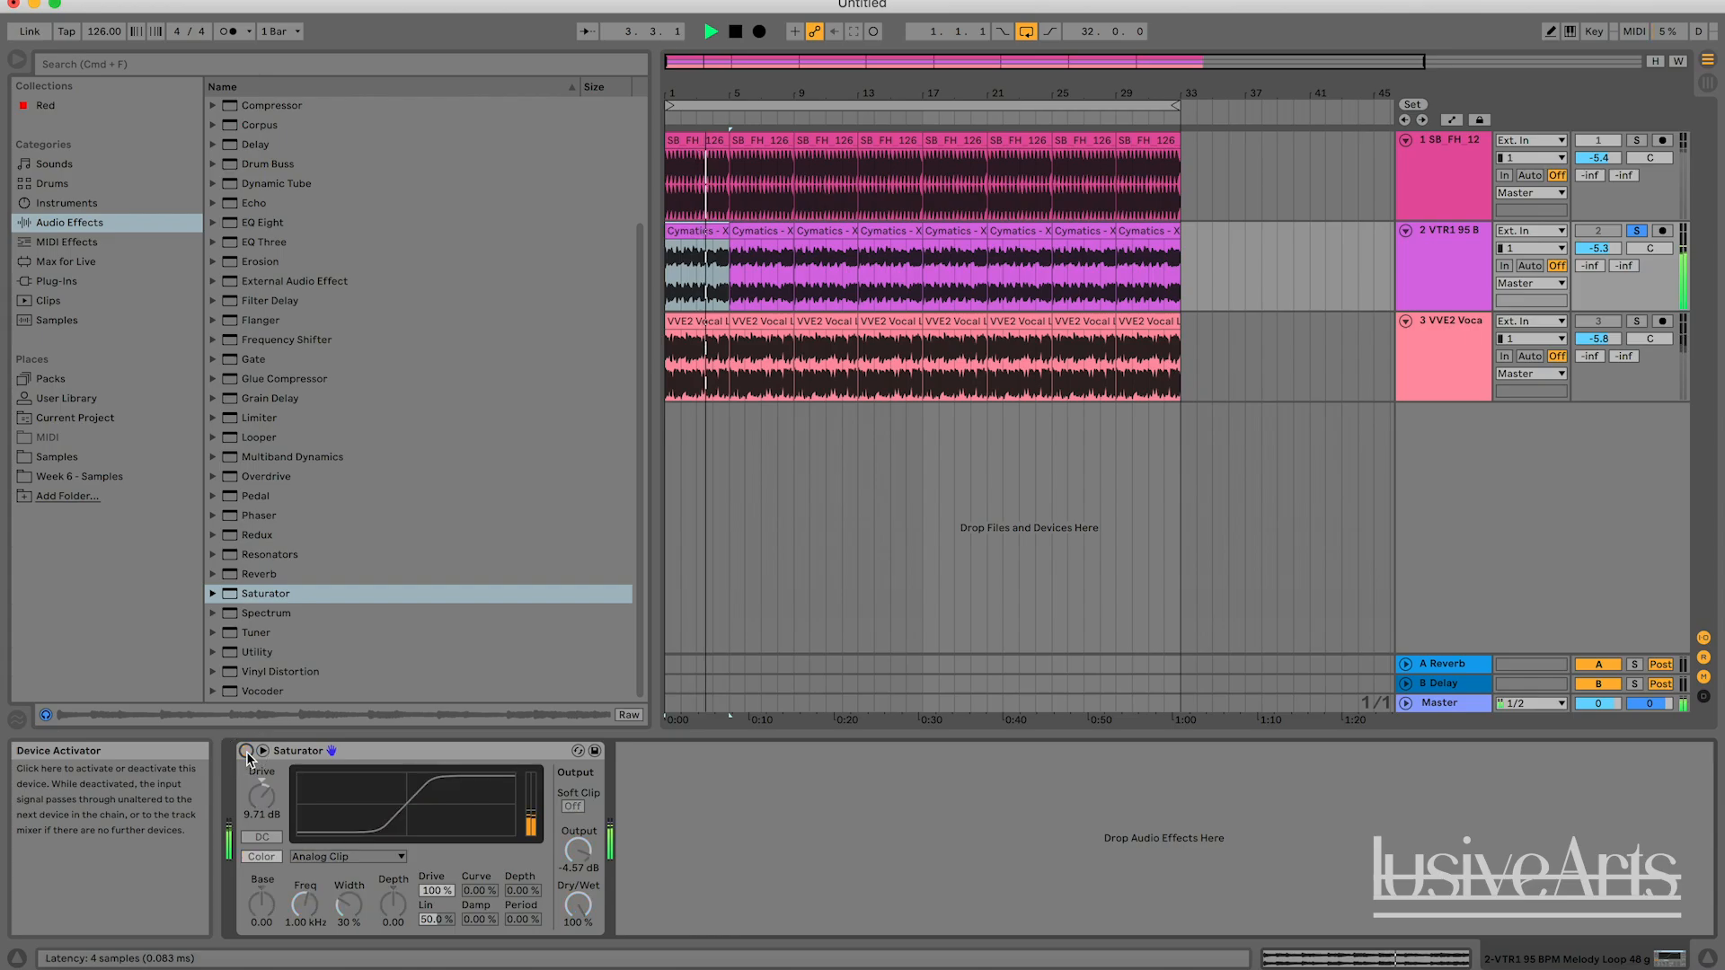
left_click(246, 751)
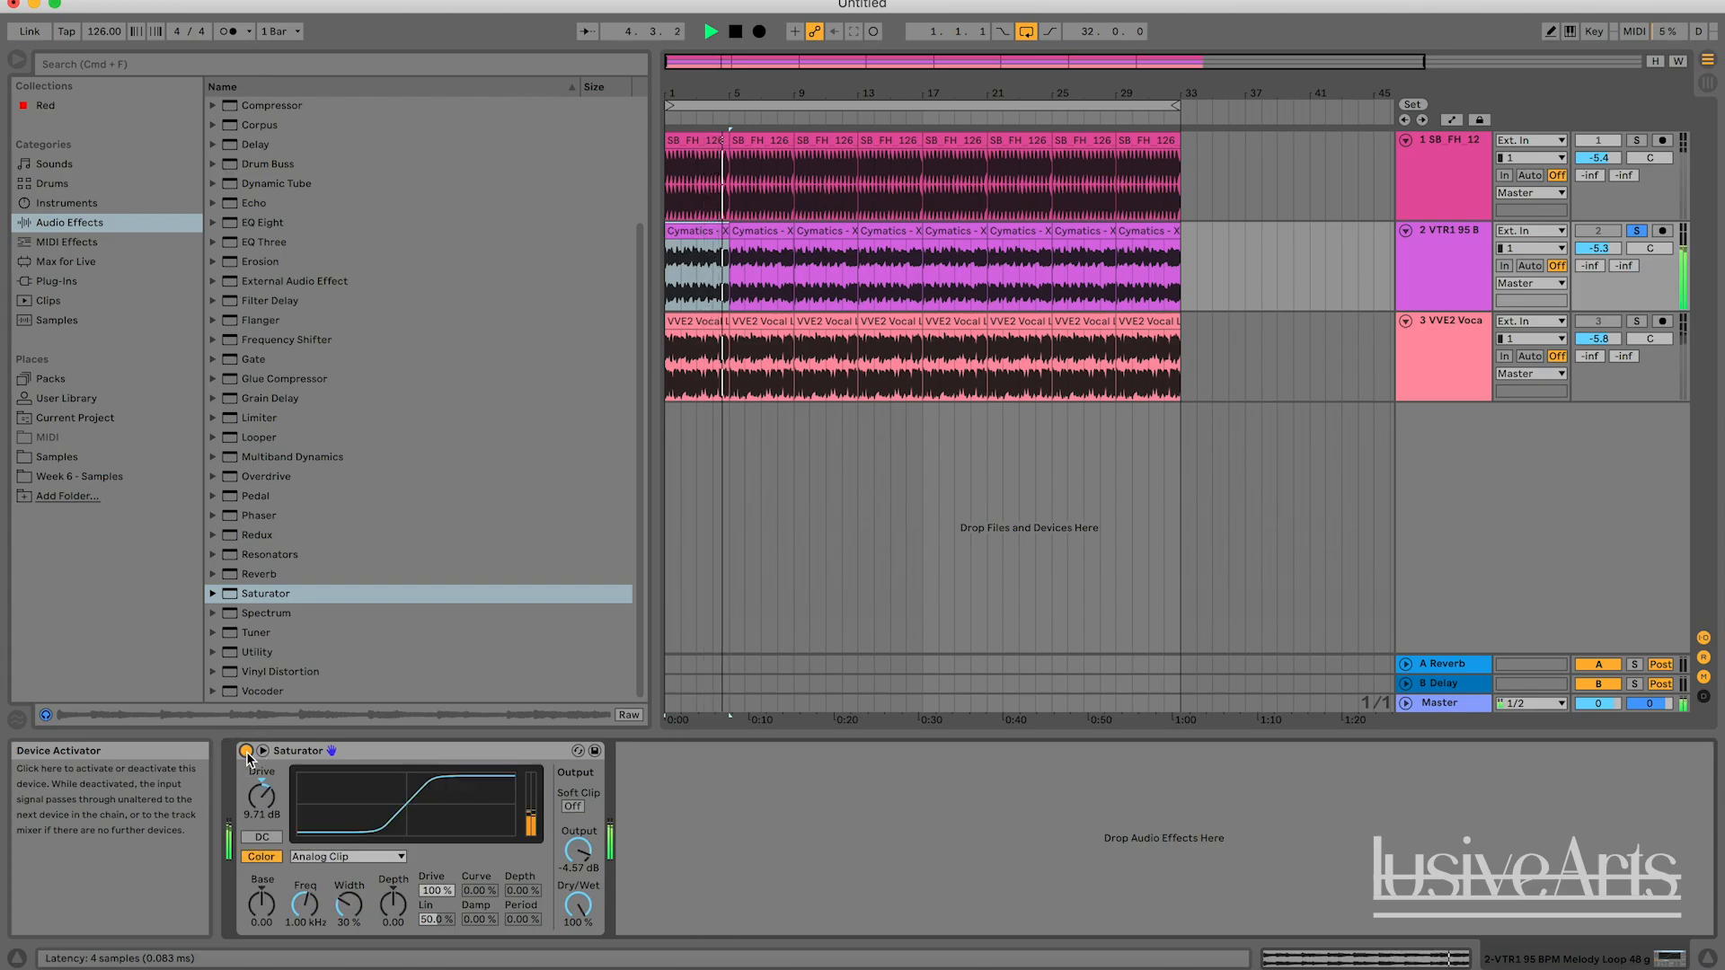
left_click(246, 751)
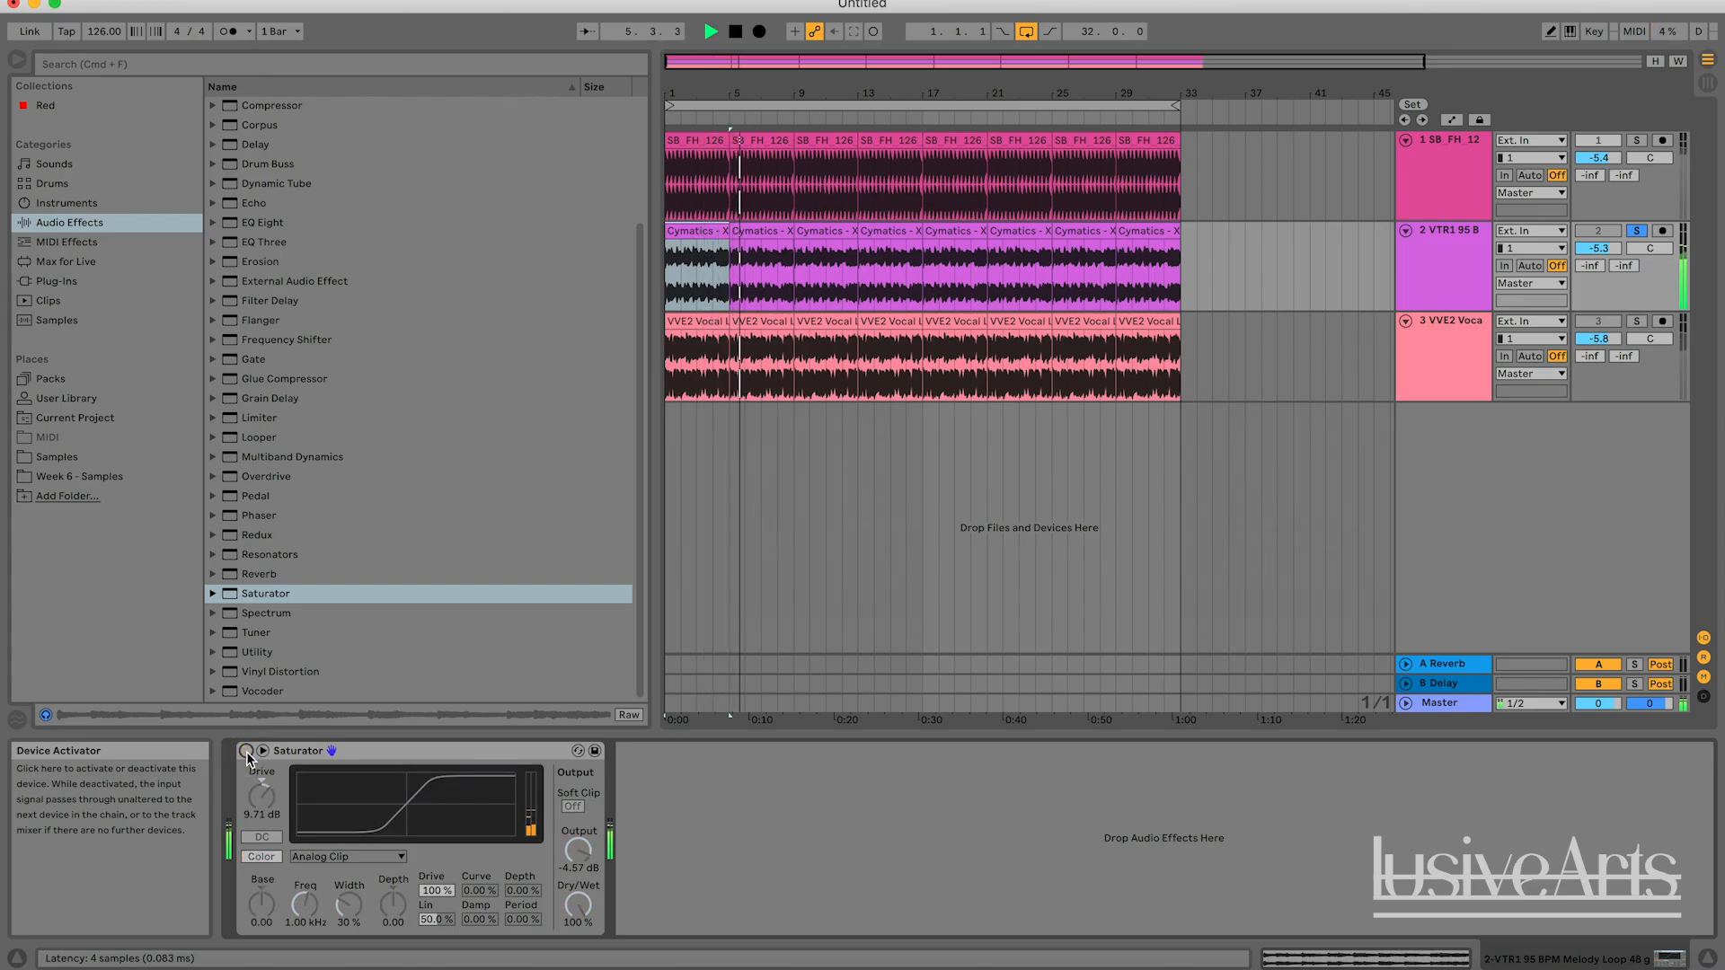
left_click(246, 752)
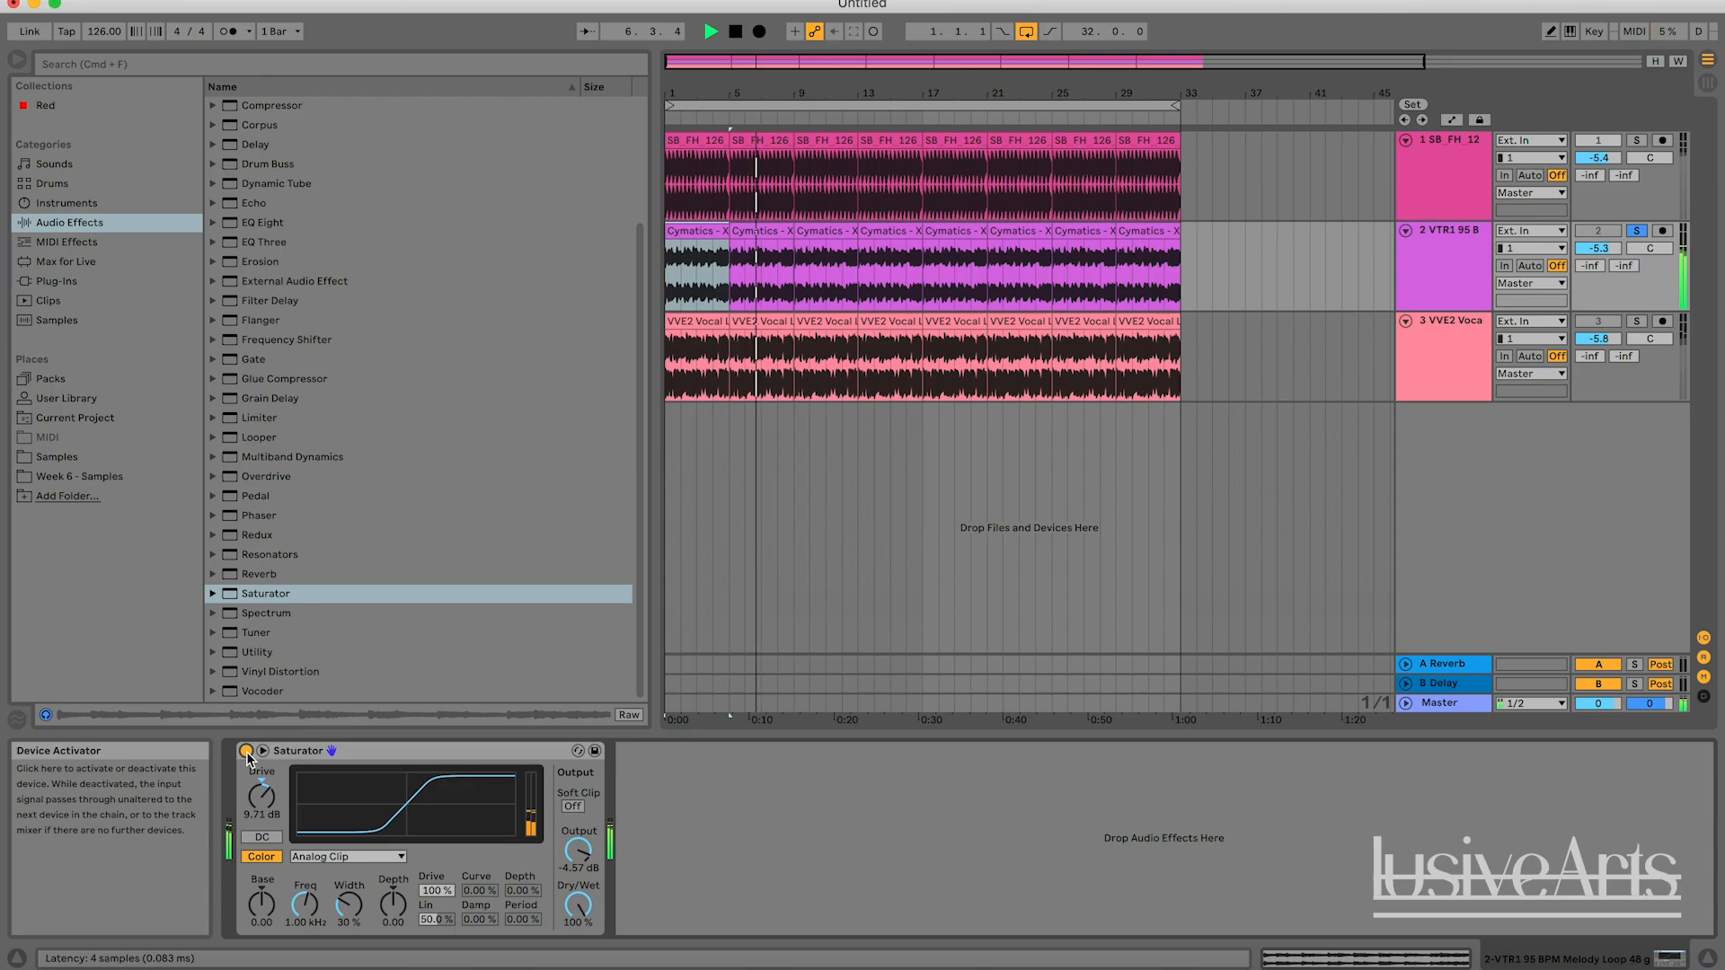
Bypass the Saturator once more on the playing melody loop, and reactivate it to compare the sound.
left_click(246, 751)
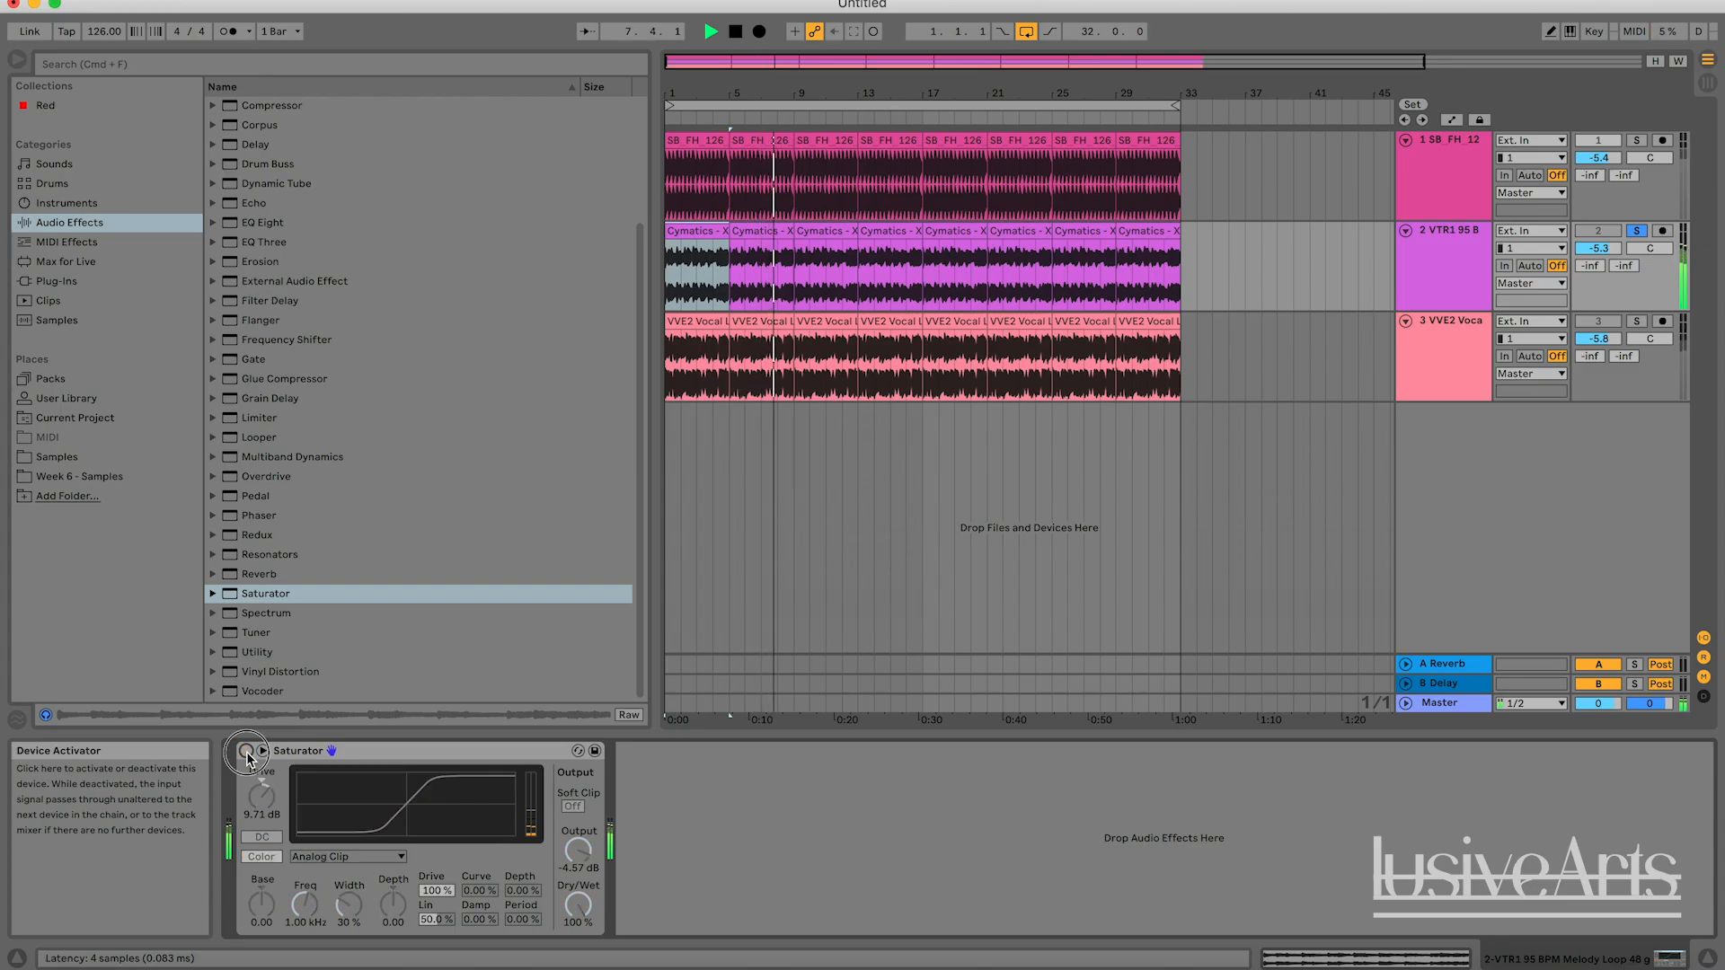
left_click(246, 751)
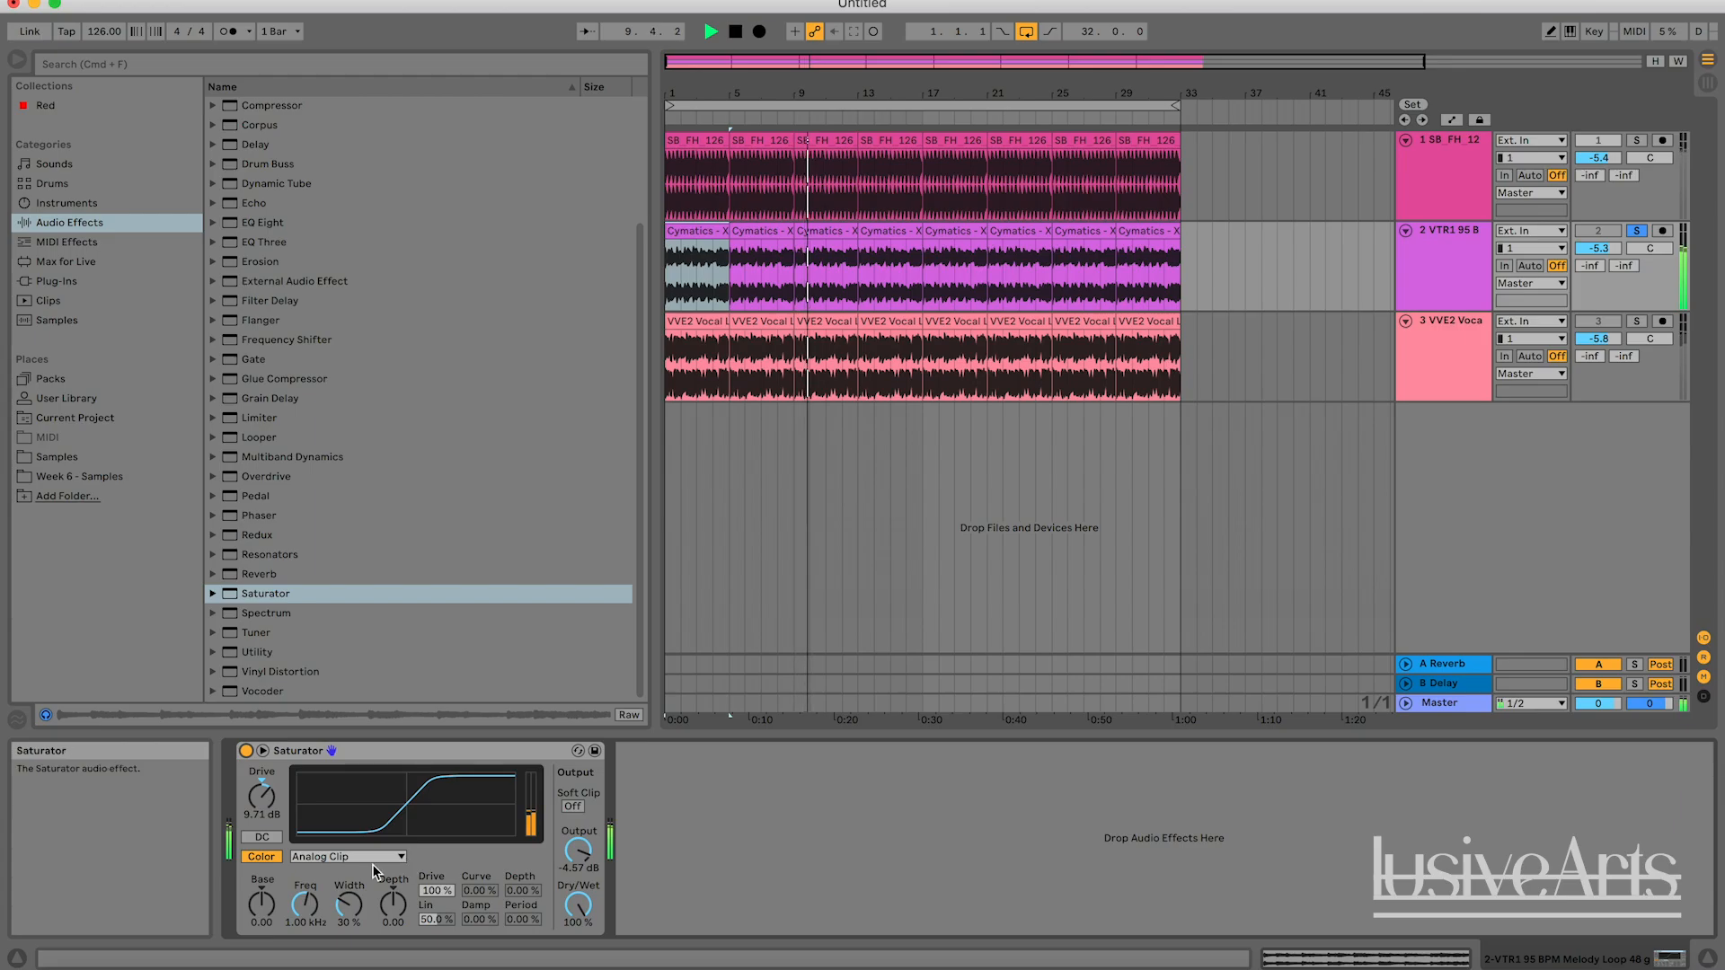
mouse_move(261, 903)
left_mouse_down()
mouse_move(261, 880)
mouse_move(261, 903)
left_mouse_up()
Audition the Soft Sine and Medium Curve types in the Saturator while the melody loop plays, leaving Medium Curve selected.
left_click(332, 856)
left_click(319, 887)
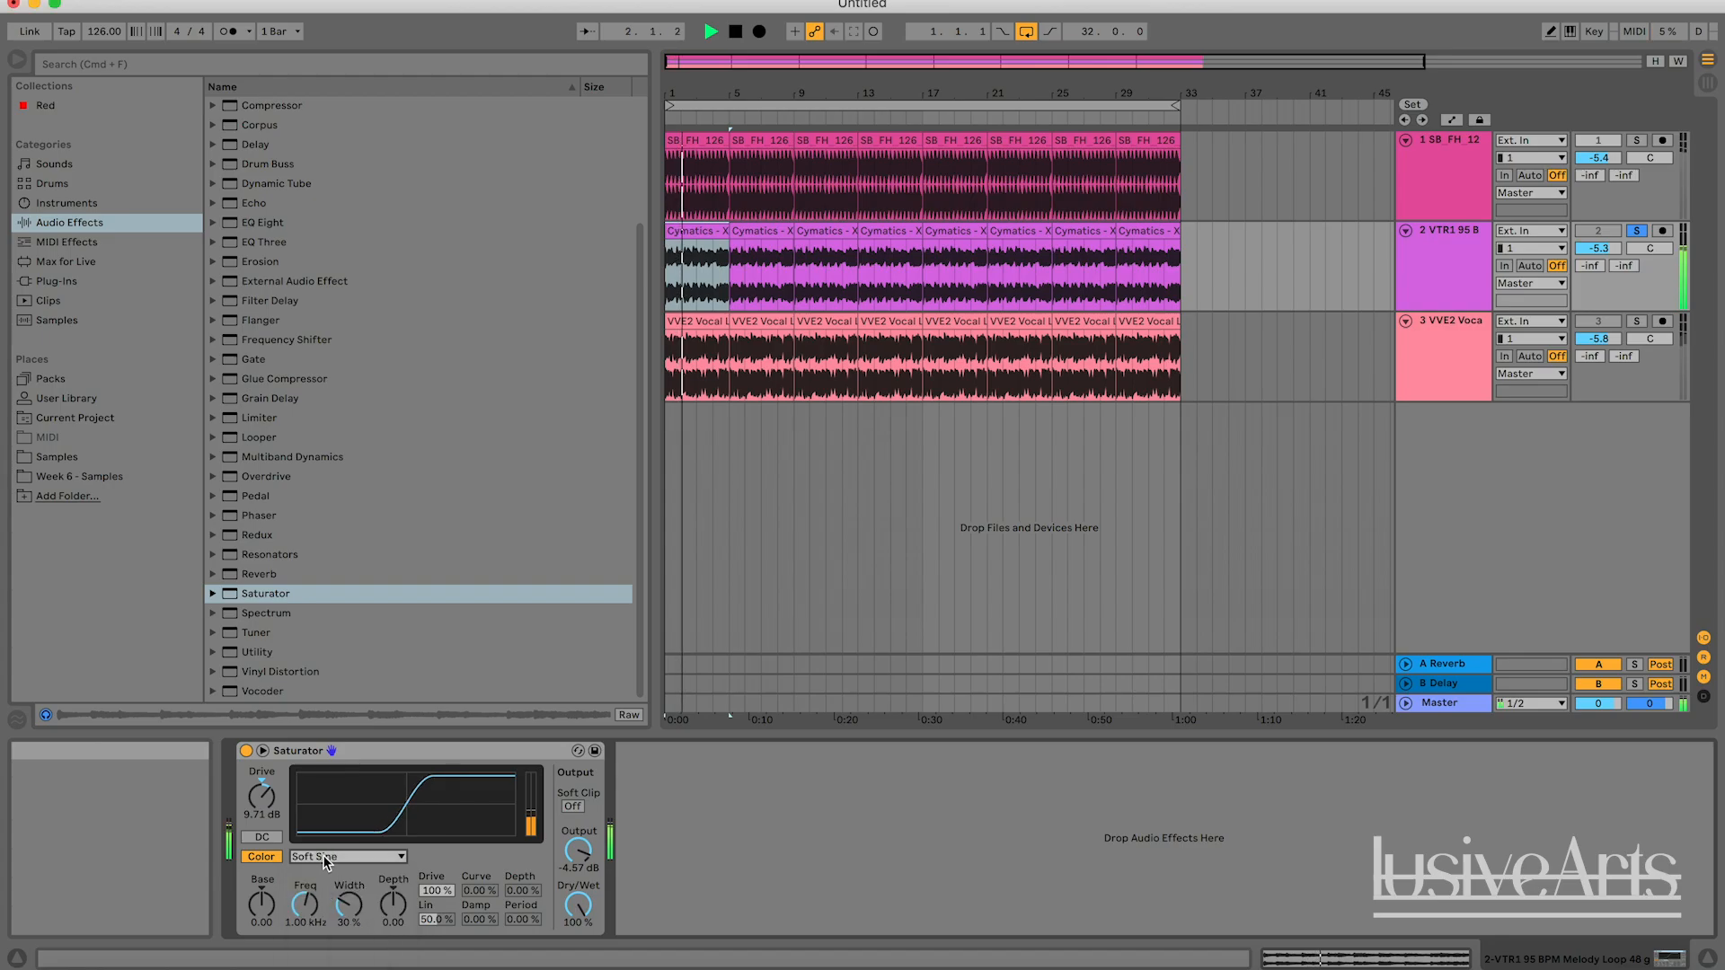
left_click(332, 856)
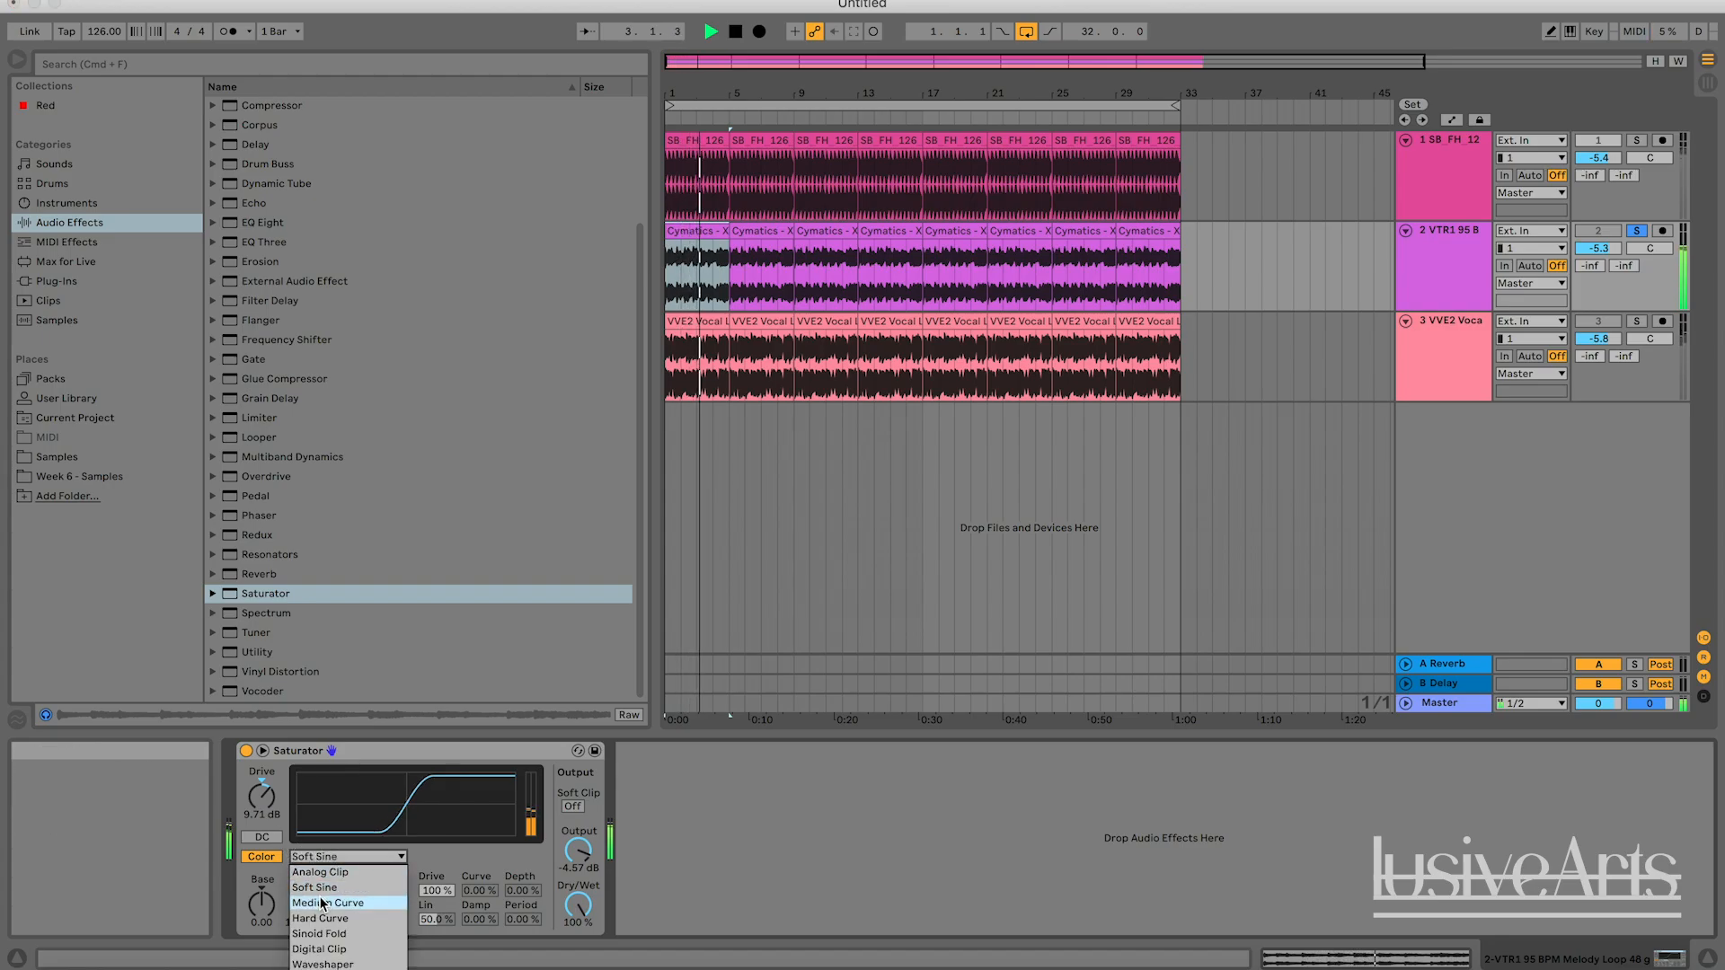
left_click(320, 902)
left_click(323, 856)
left_click(322, 904)
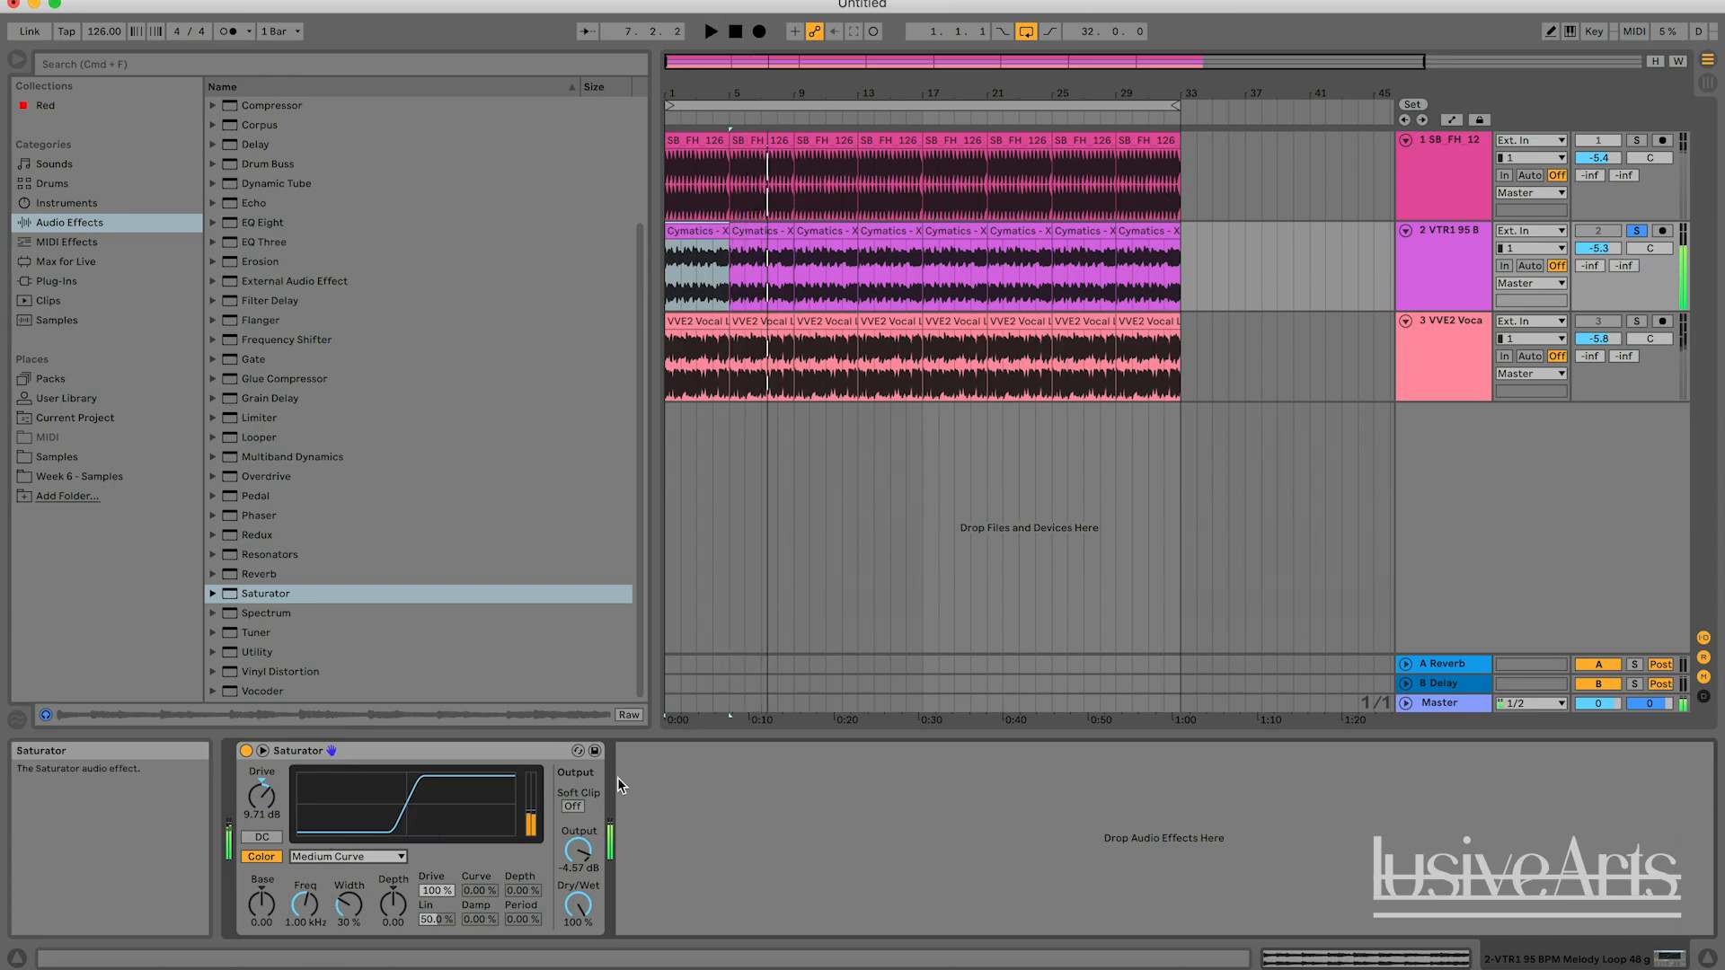
Restart the melody loop, enable the Saturator's Soft Clip, and set Drive to 8.00 dB.
key("space")
key("space")
key("space")
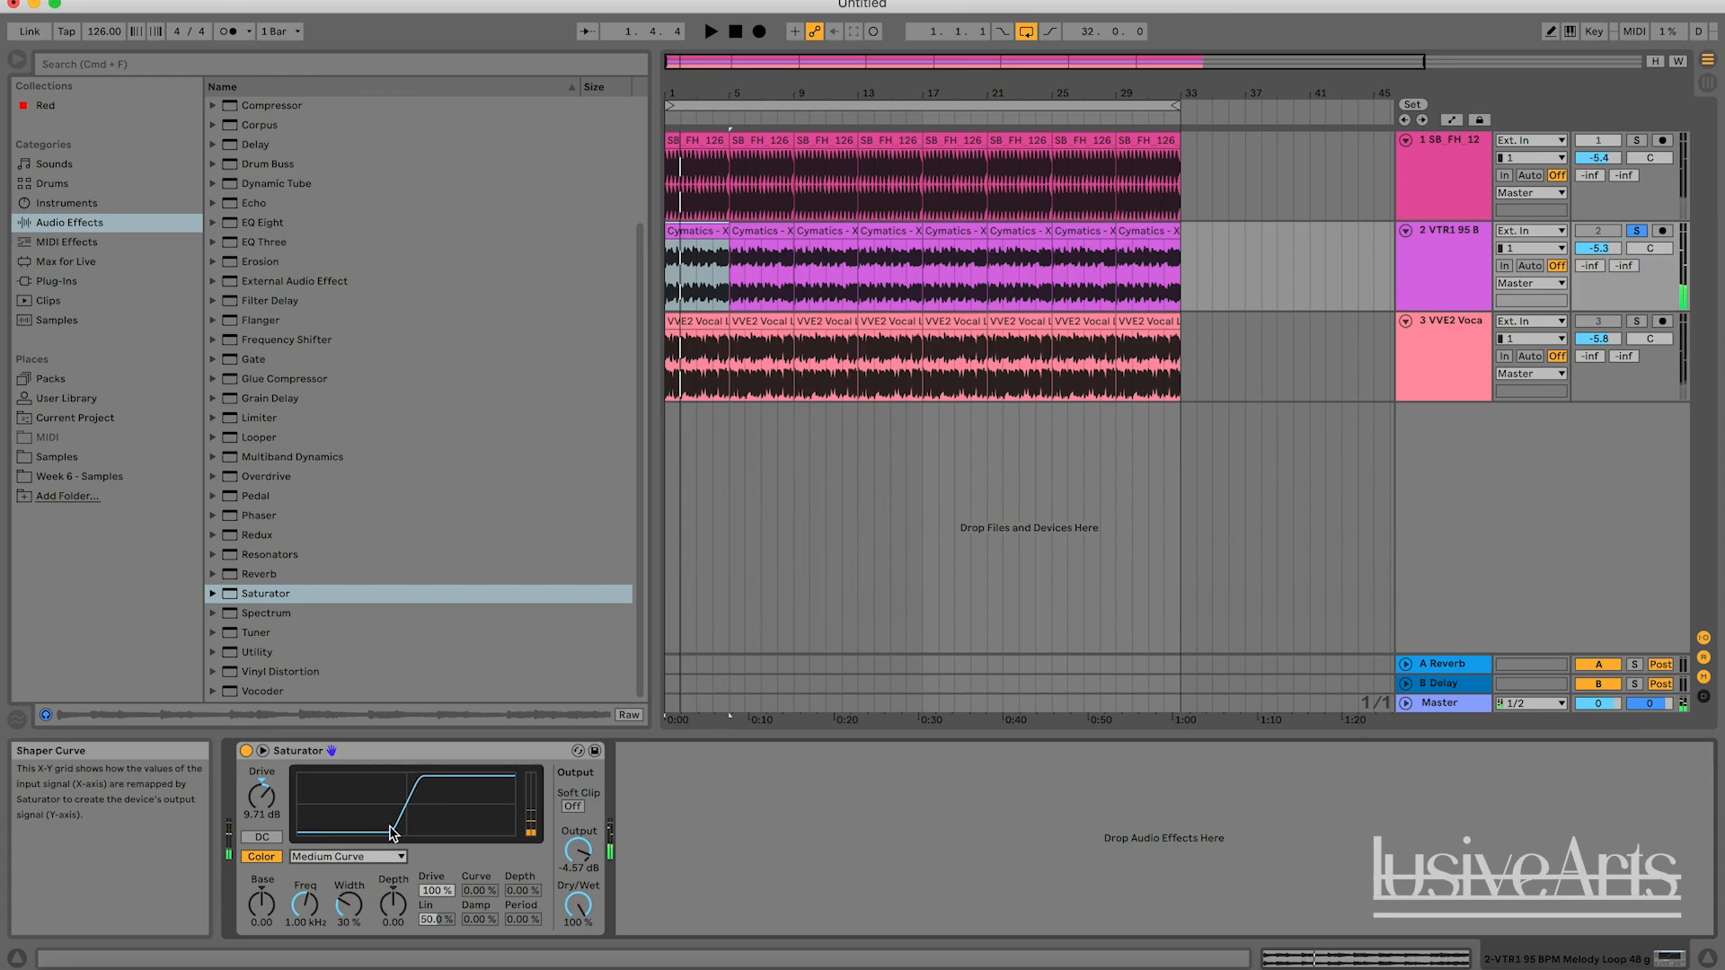
key("space")
left_click(573, 805)
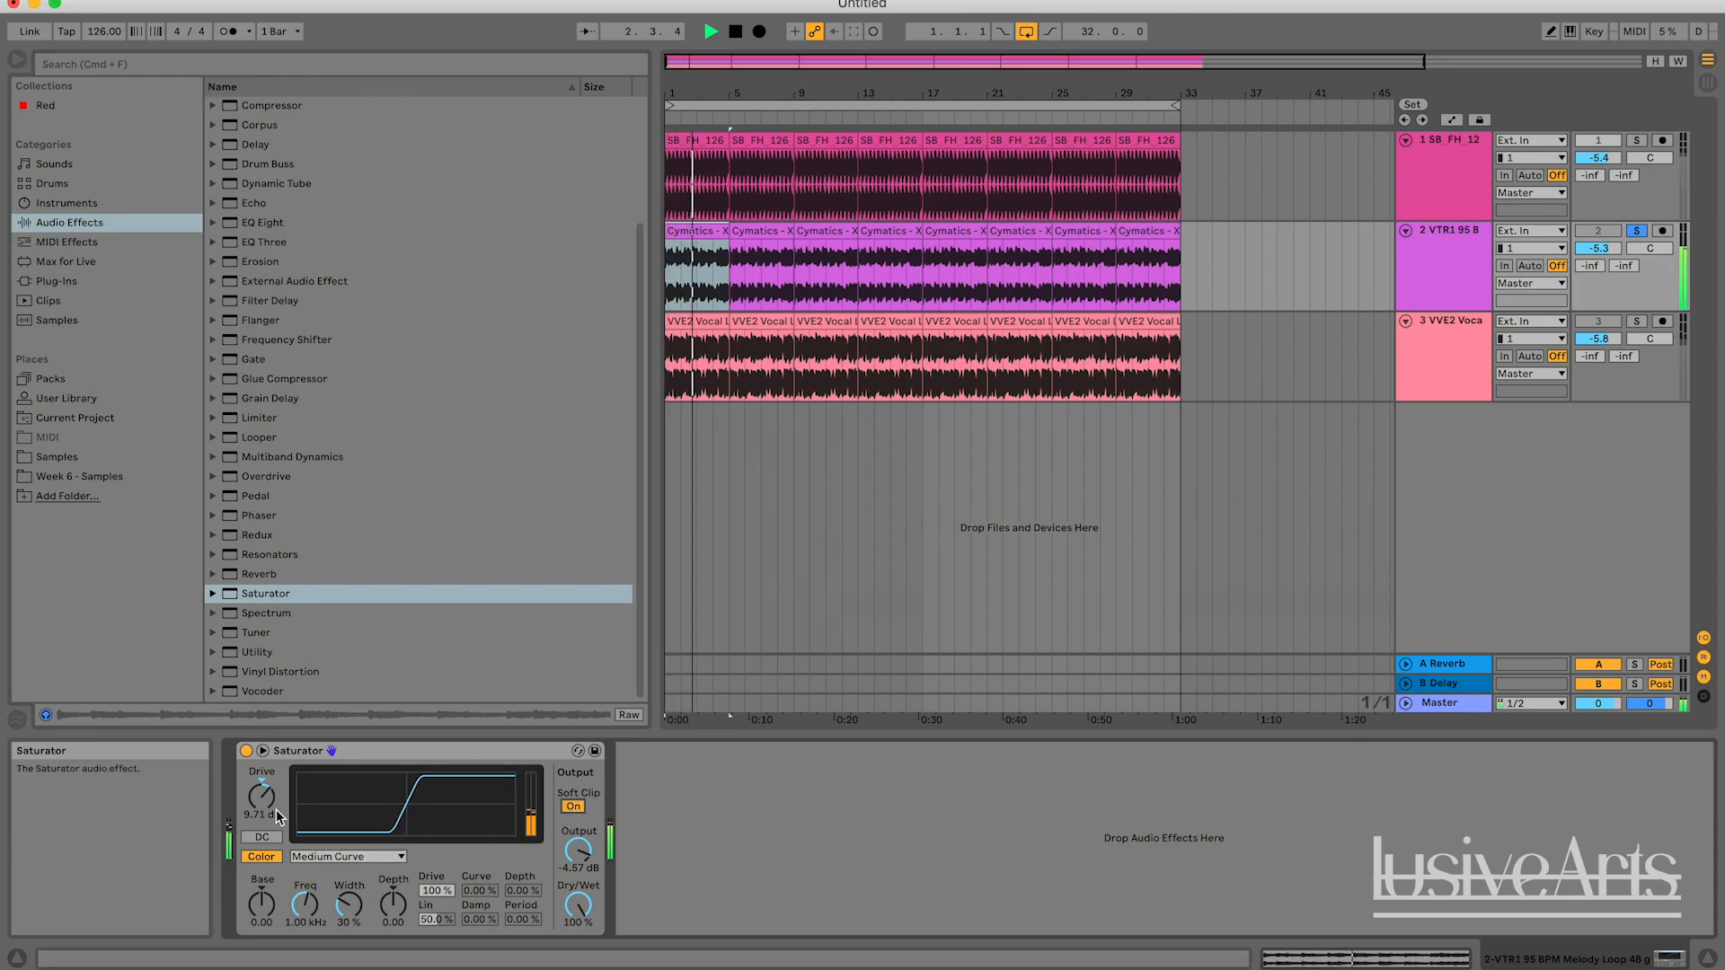
left_click_drag(261, 795, 262, 784)
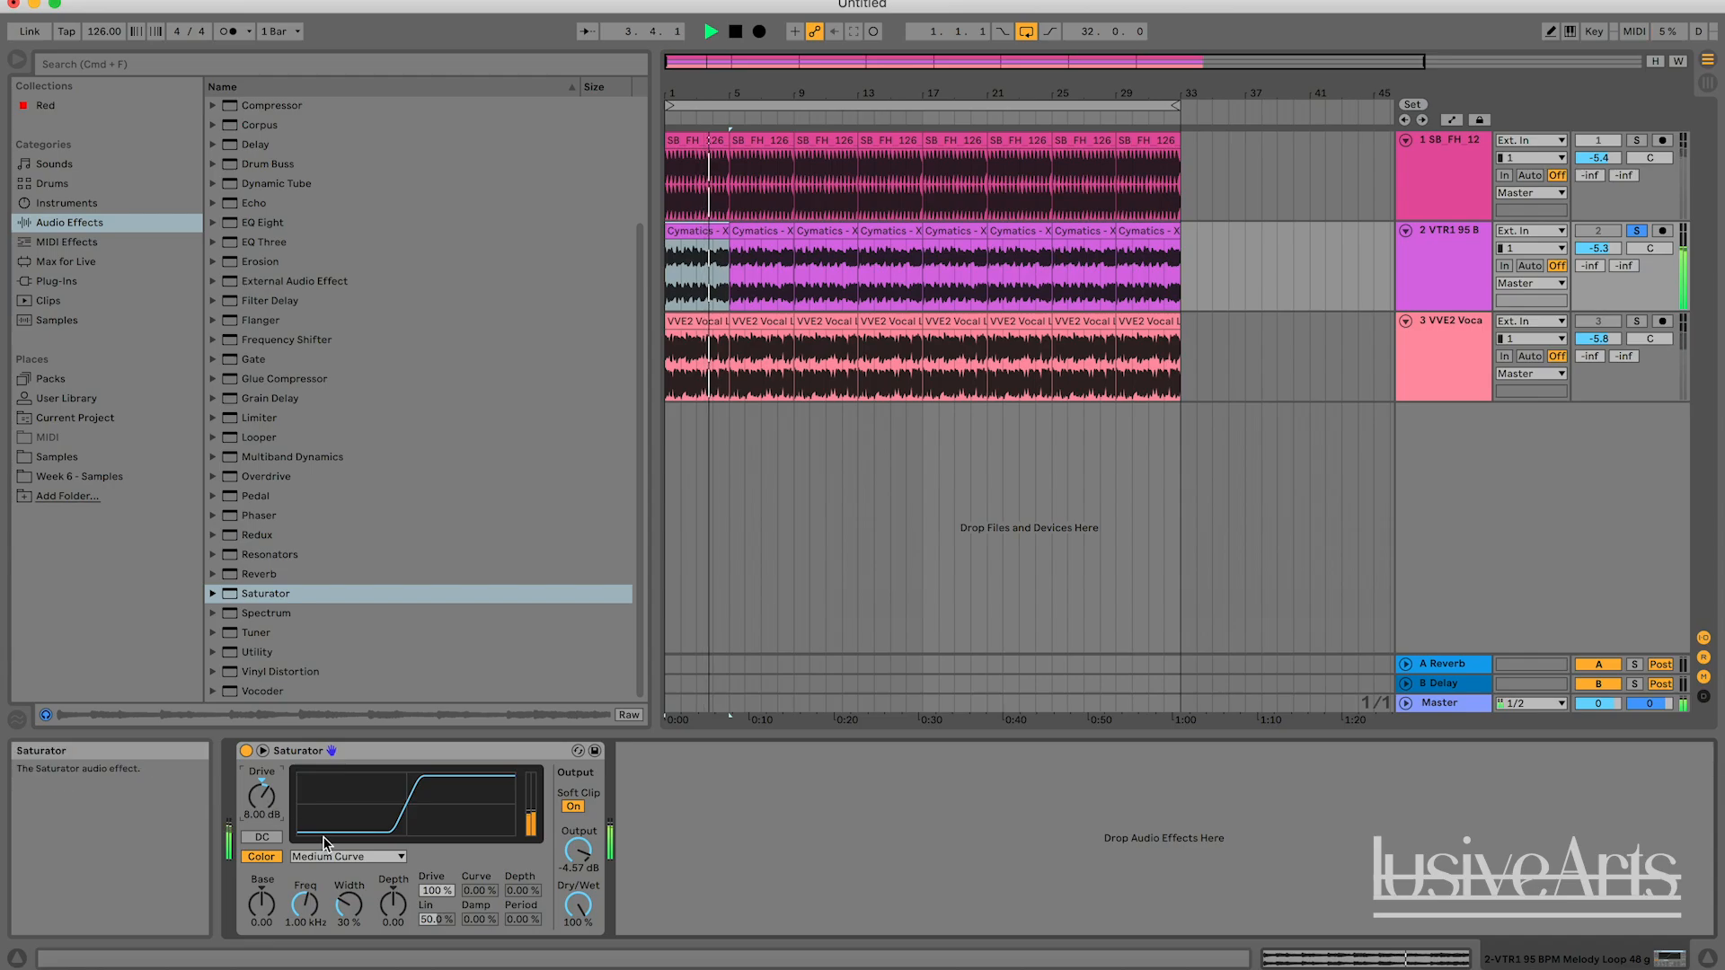
Try the Hard Curve type on the melody loop, and switch the Saturator's curve to Waveshaper.
left_click(323, 858)
left_click(320, 918)
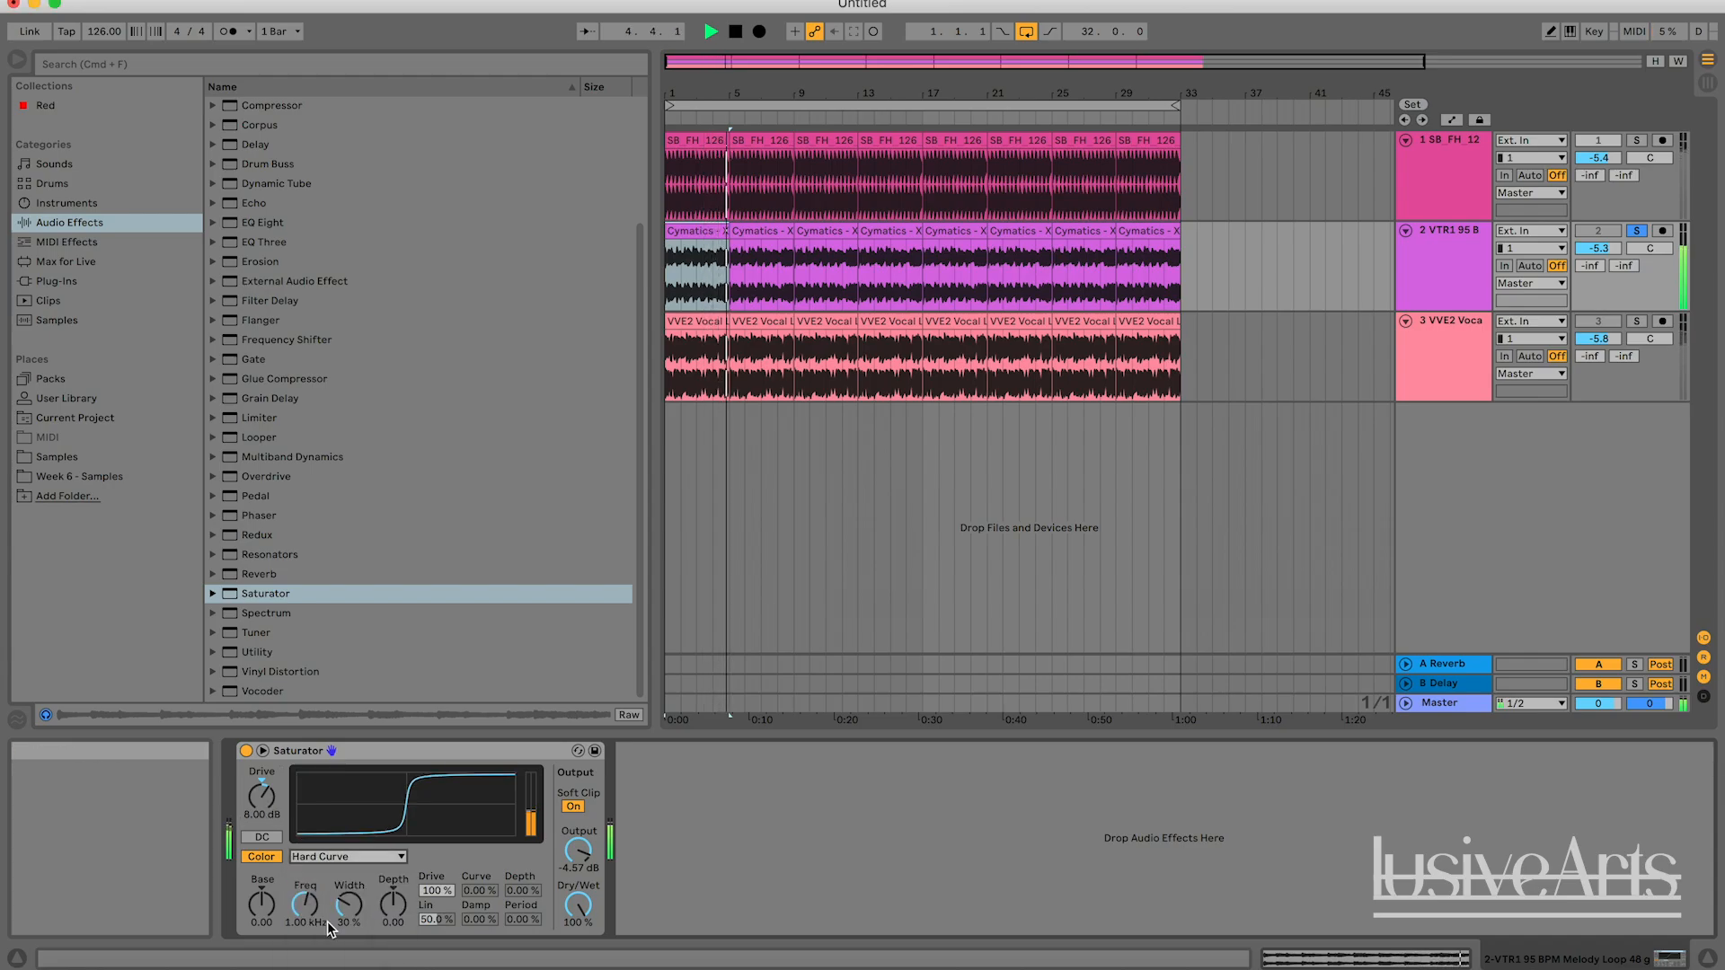
left_click_drag(280, 822, 329, 848)
left_click(330, 856)
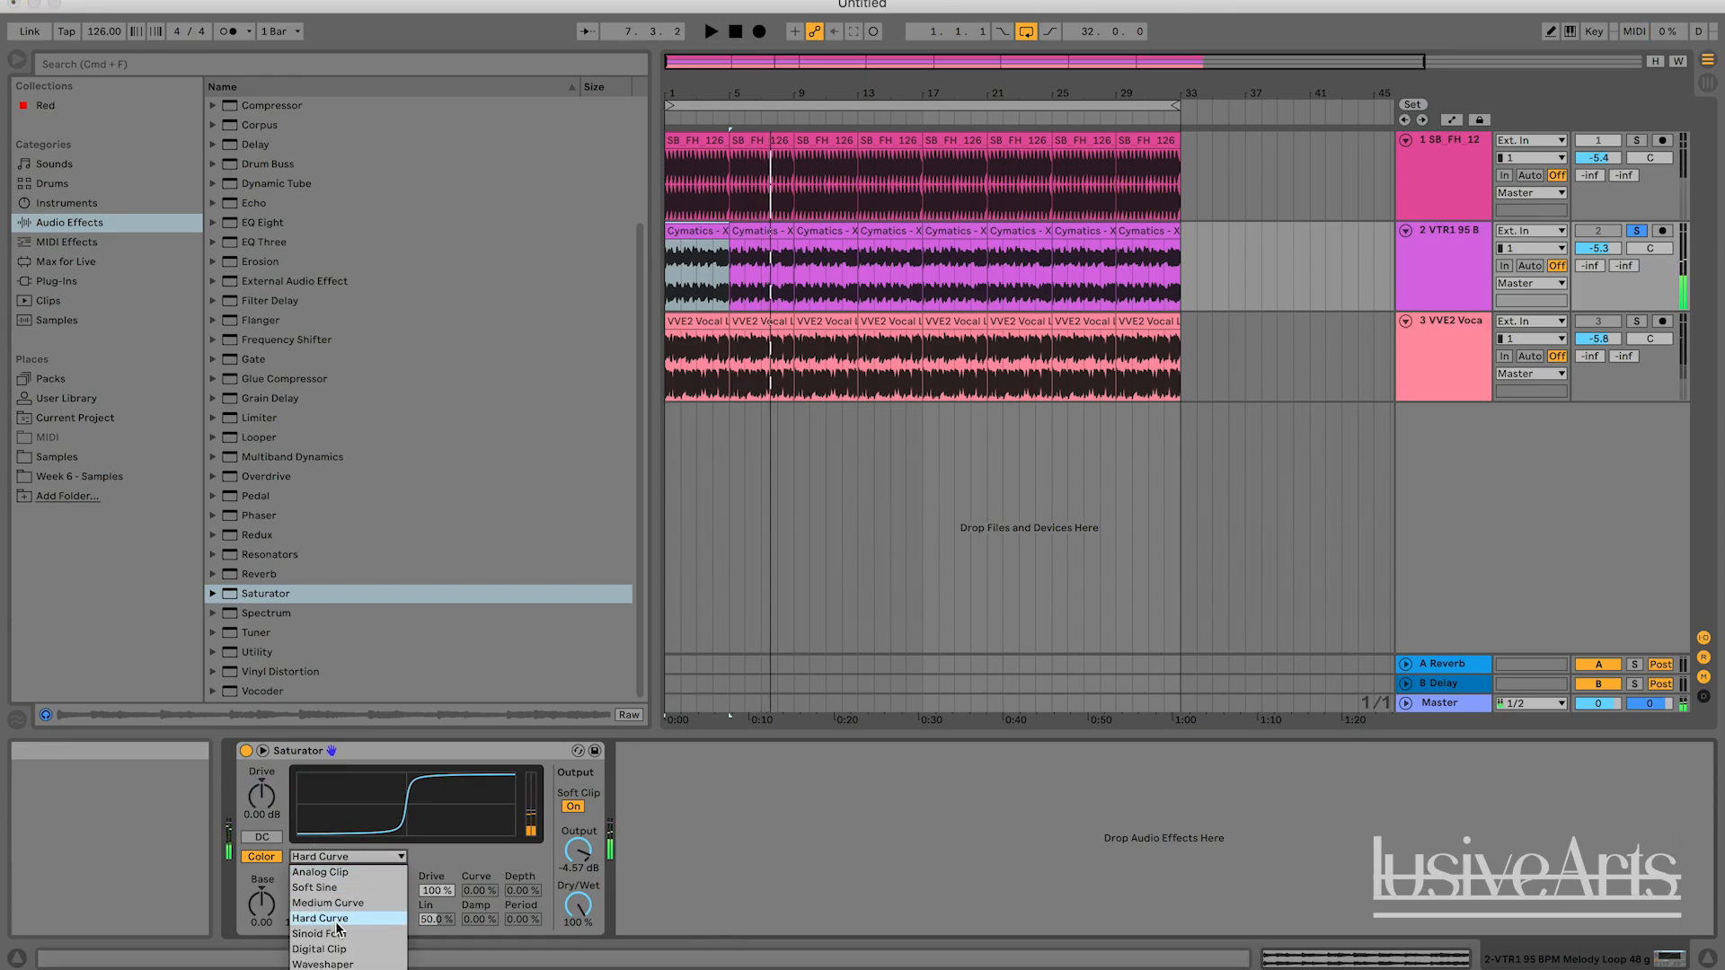
left_click(320, 960)
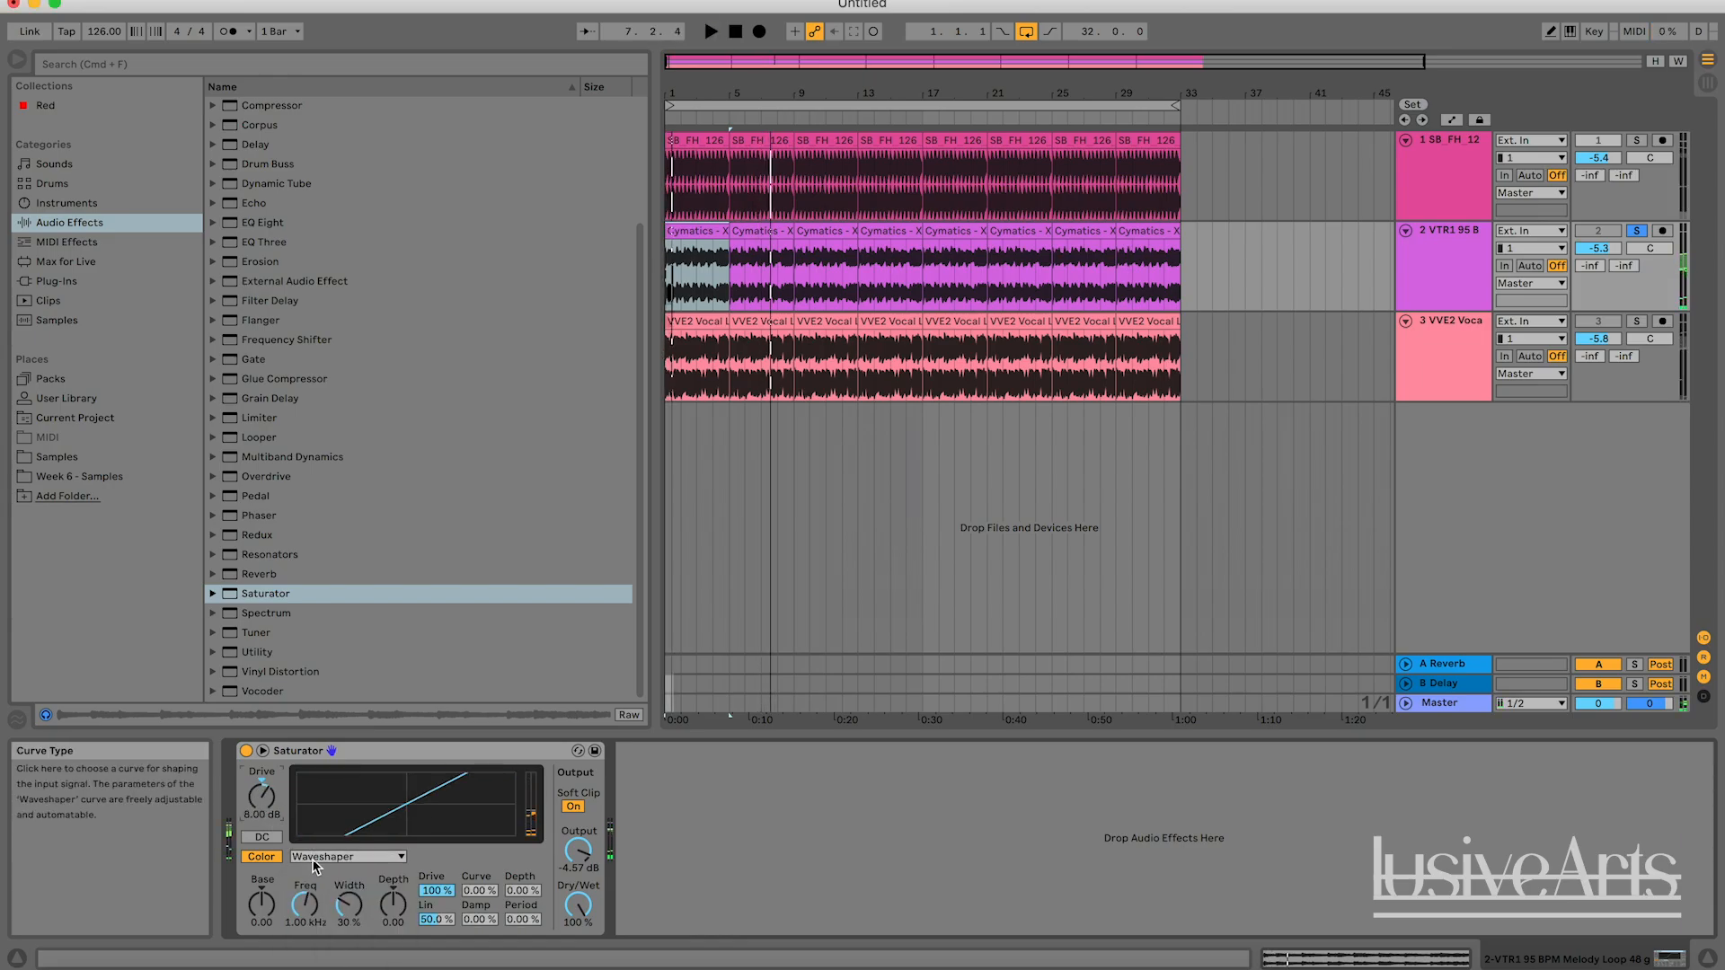
Audition the Waveshaper's Curve at 95.3% and 79.7% on the melody loop, with Drive at 10.9 dB.
key("space")
left_click_drag(479, 890, 479, 745)
key("space")
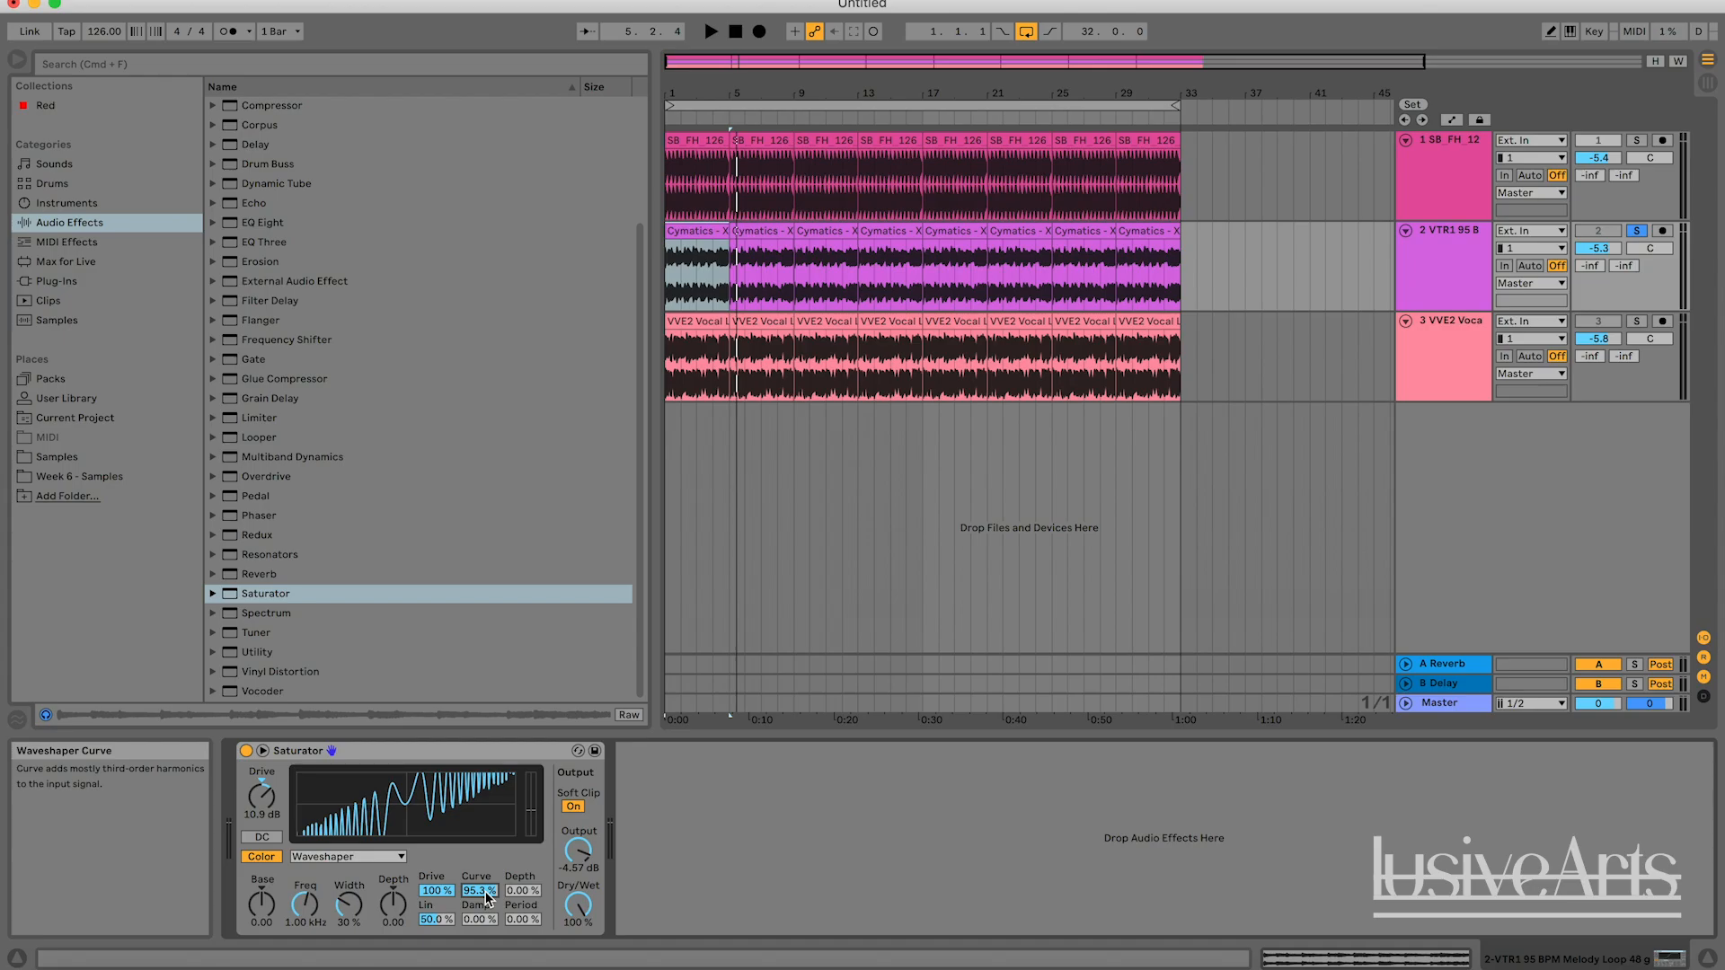
mouse_move(486, 896)
left_mouse_down()
mouse_move(478, 922)
mouse_move(478, 896)
left_mouse_up()
key("space")
key("space")
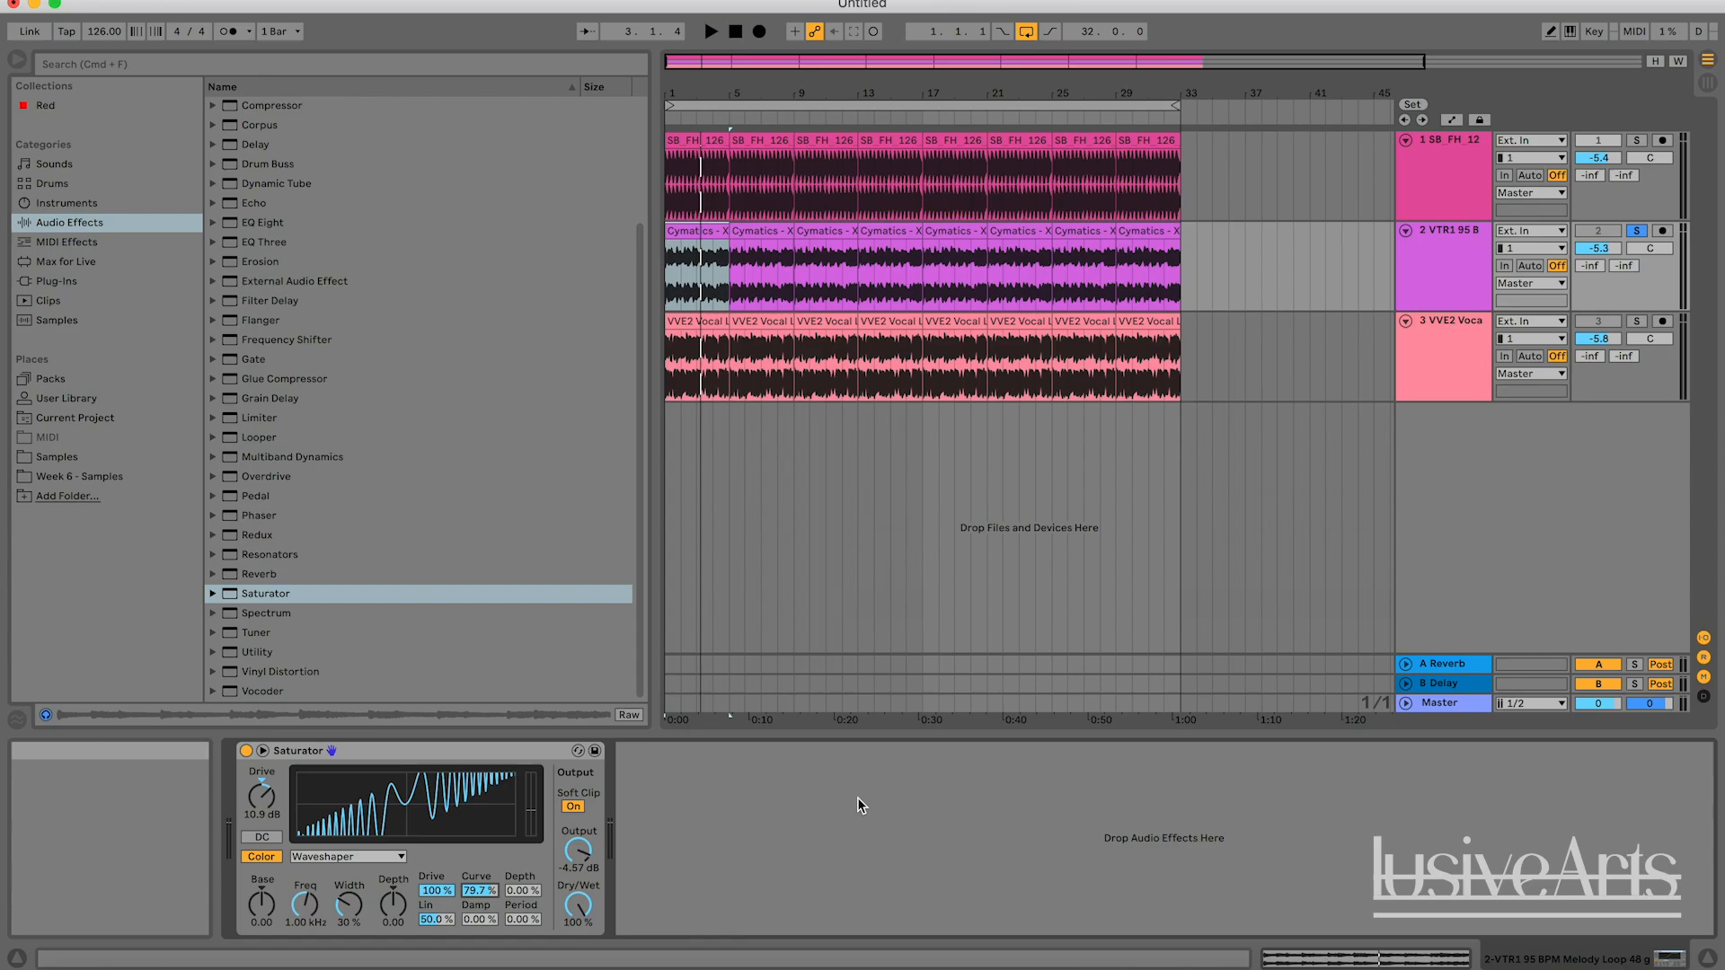
key("space")
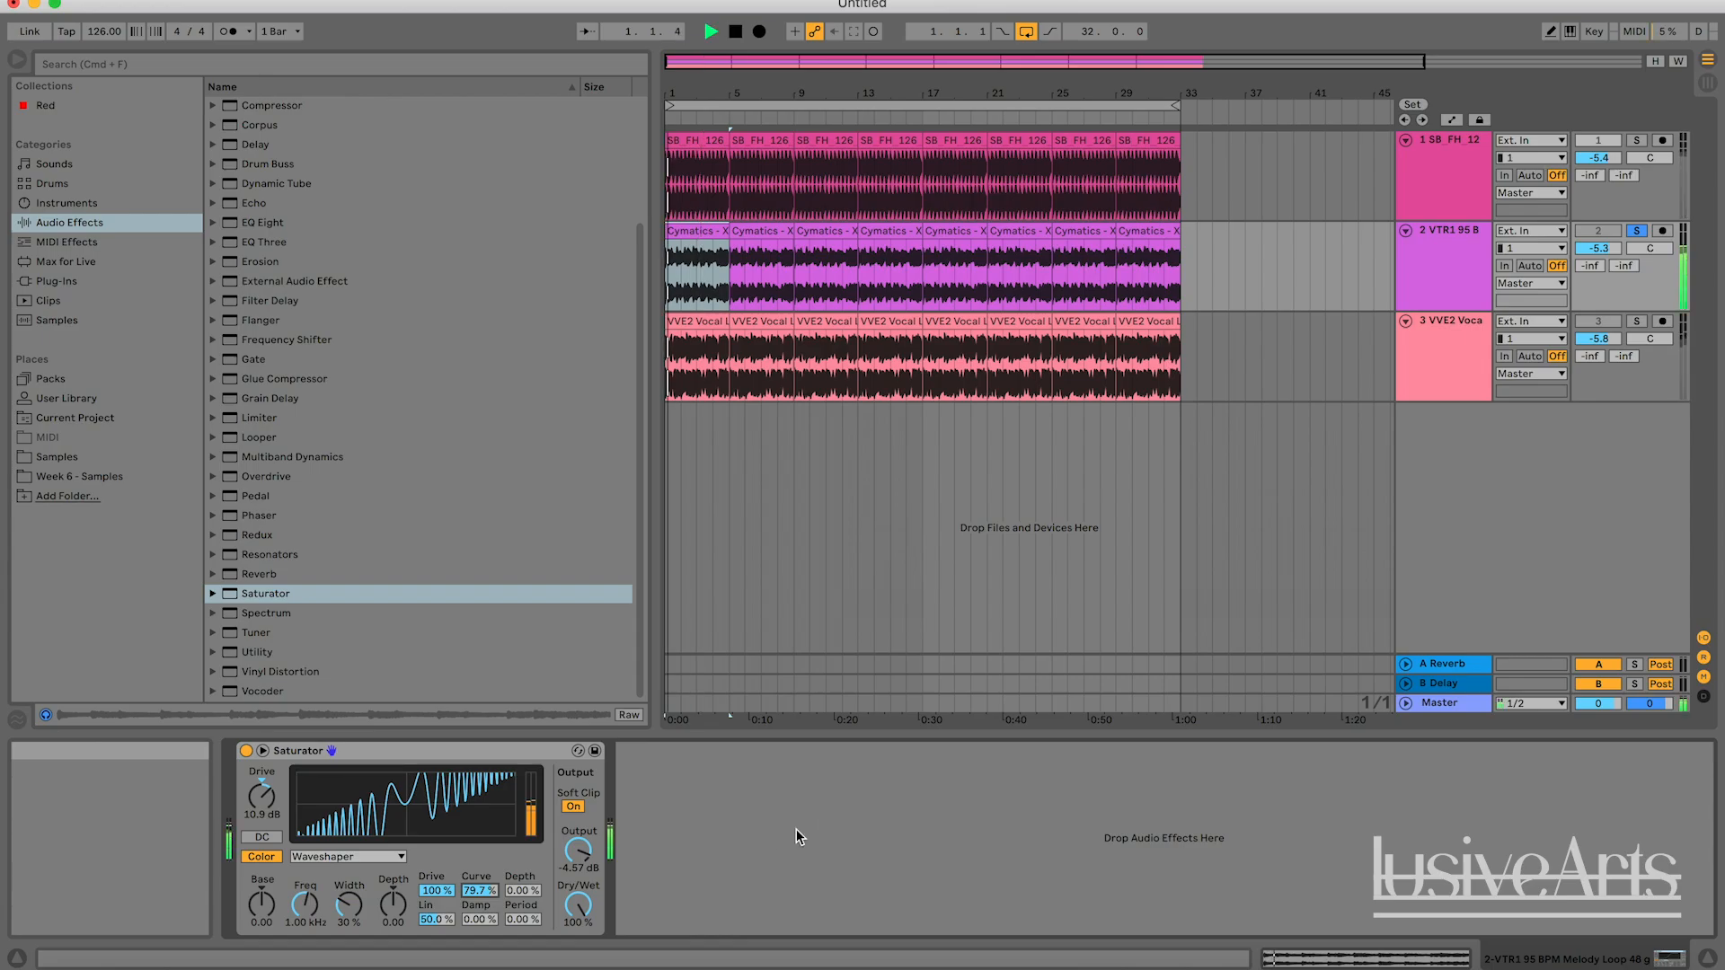
Reset the Waveshaper's Curve to 0.00%, raise it to 21.1%, and replay the melody loop to hear it.
left_click_drag(480, 892, 483, 897)
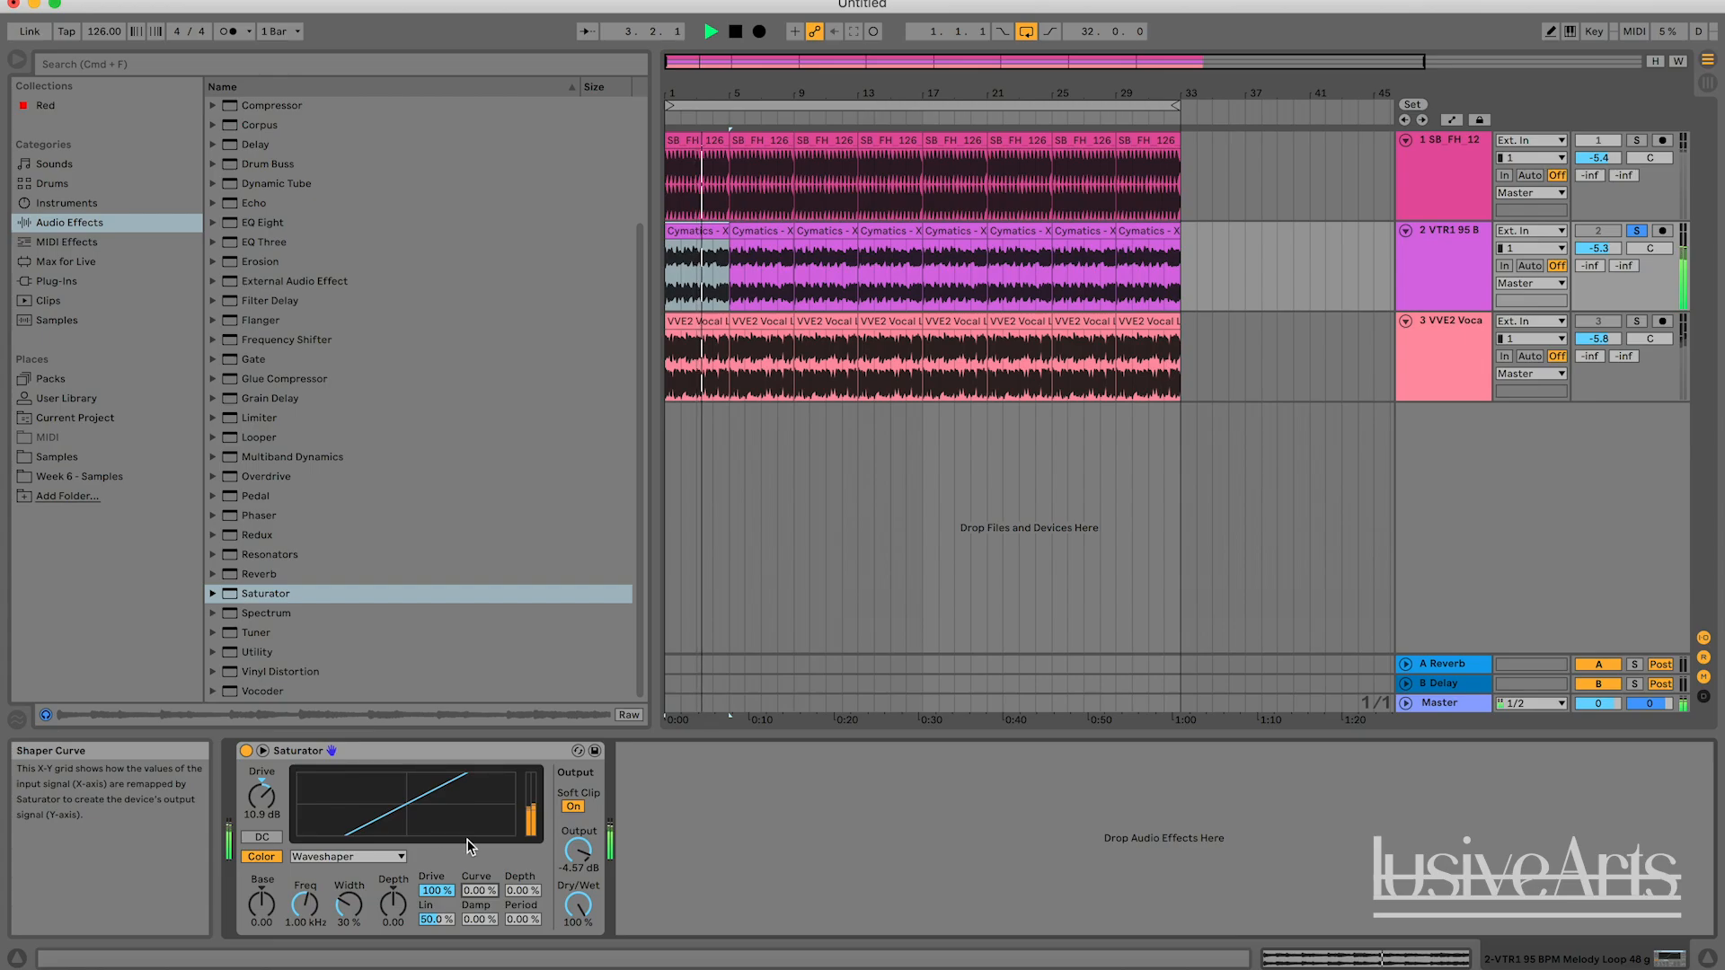
mouse_move(476, 890)
left_mouse_down()
mouse_move(477, 862)
mouse_move(479, 897)
left_mouse_up()
key("space")
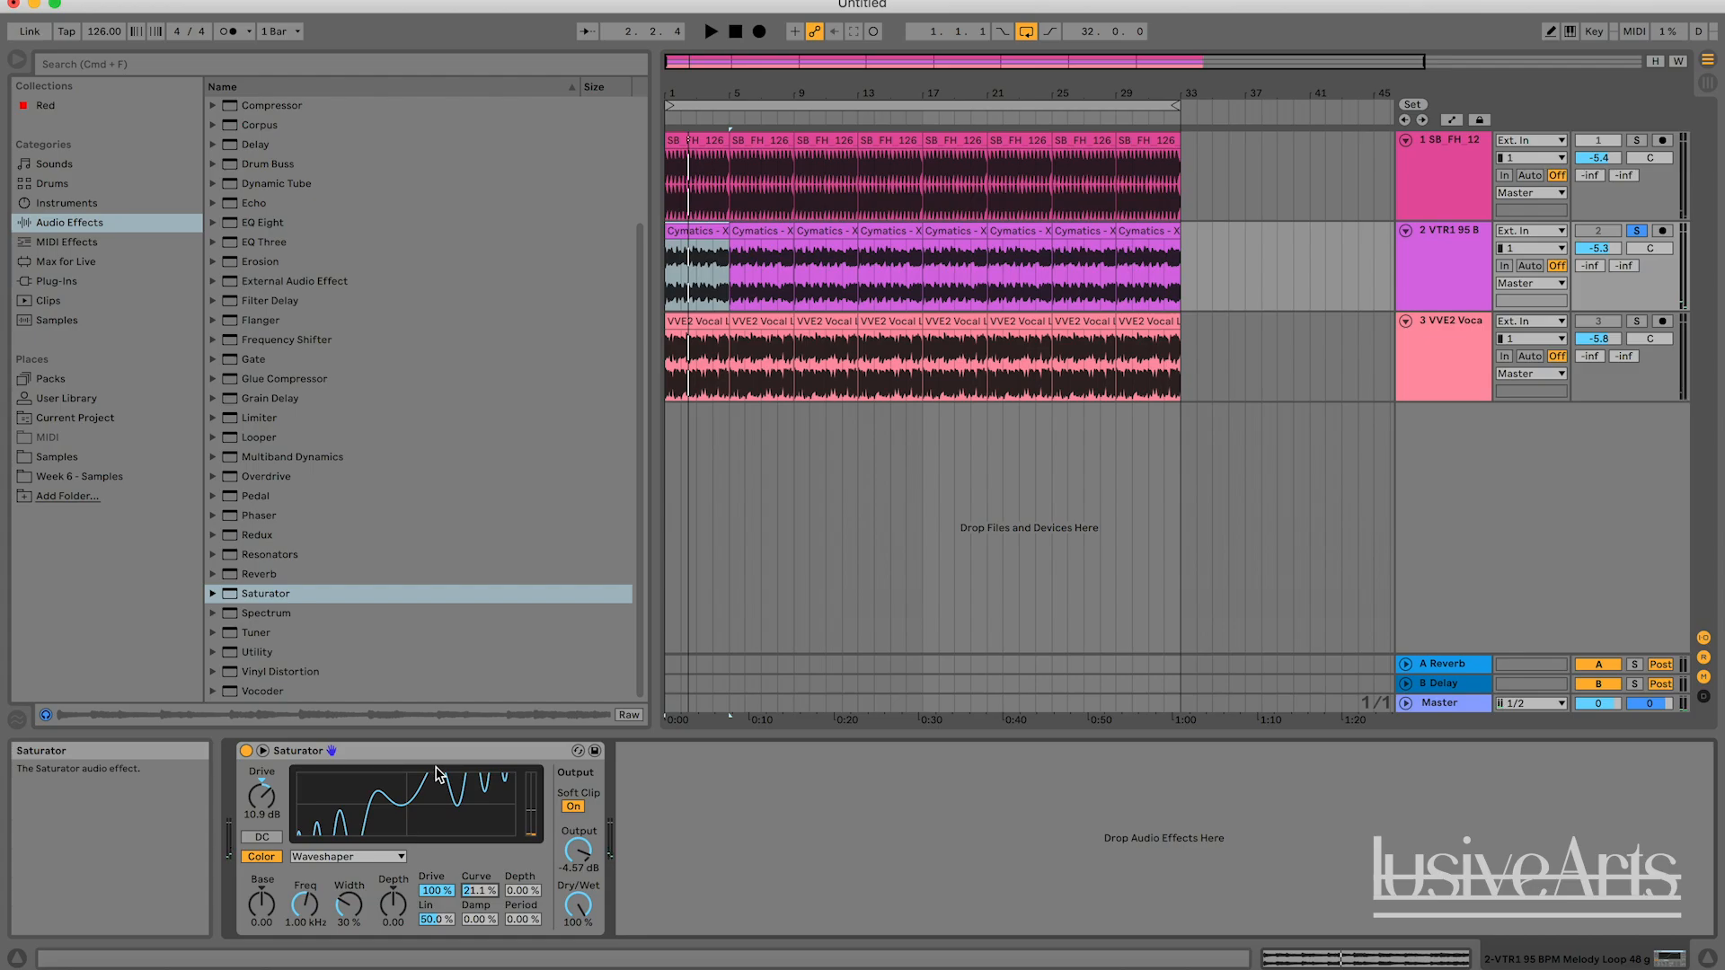
key("space")
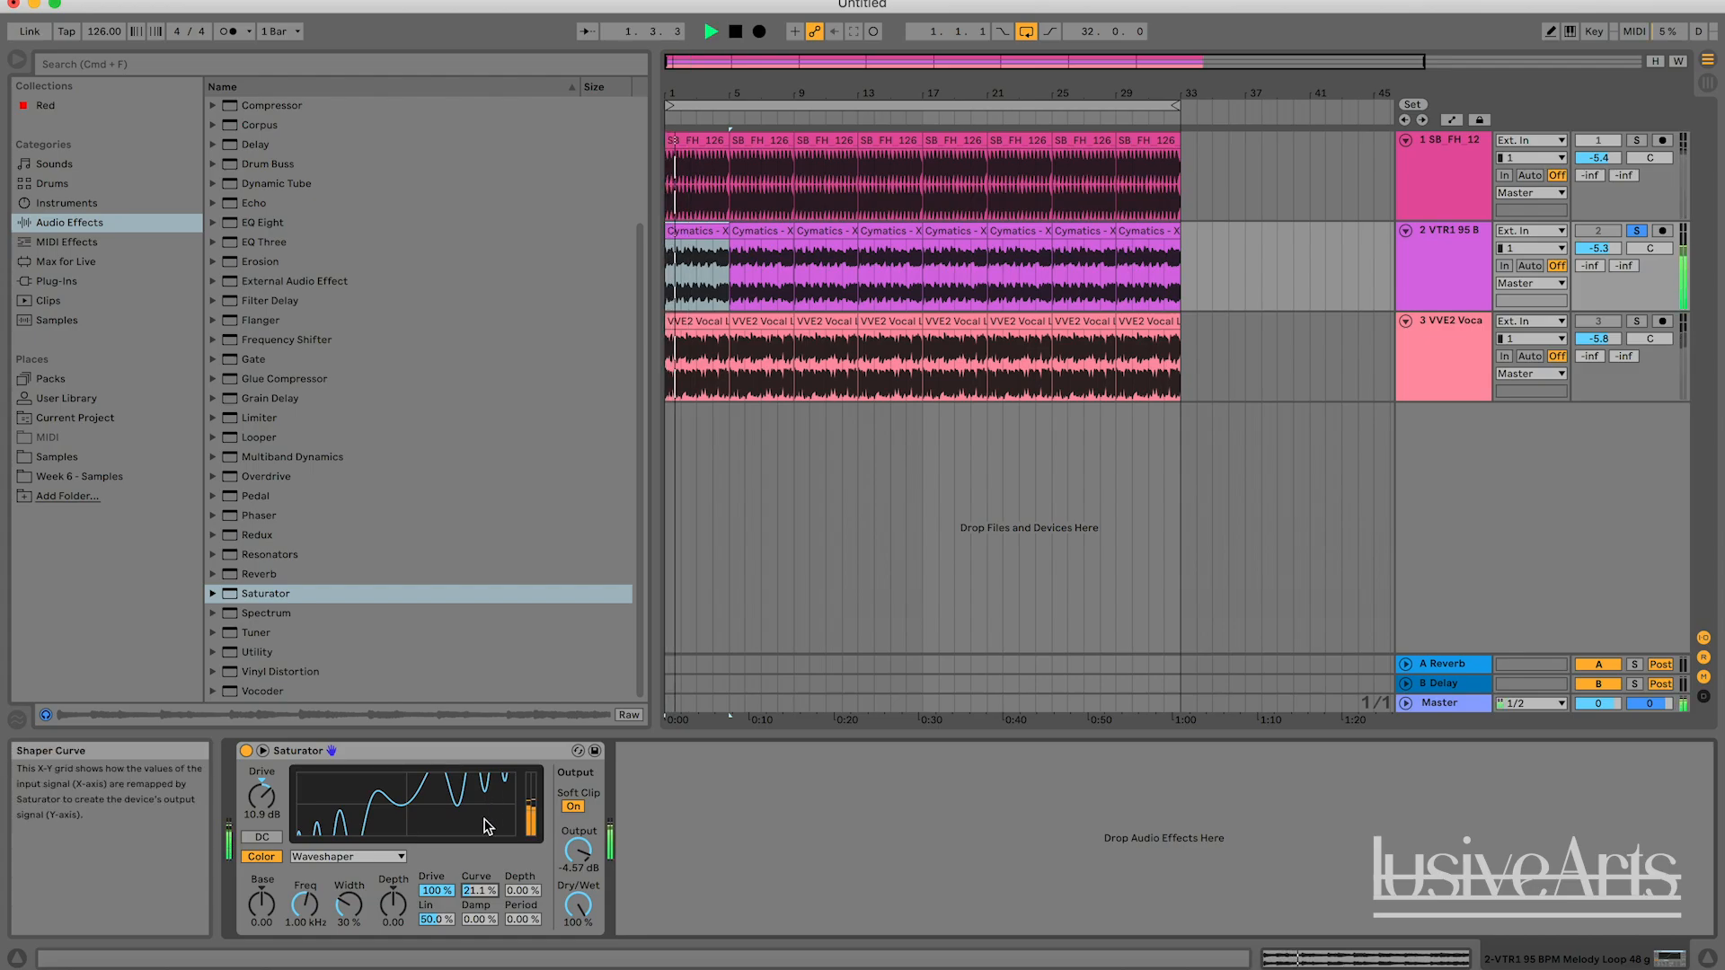
left_click(378, 756)
key("space")
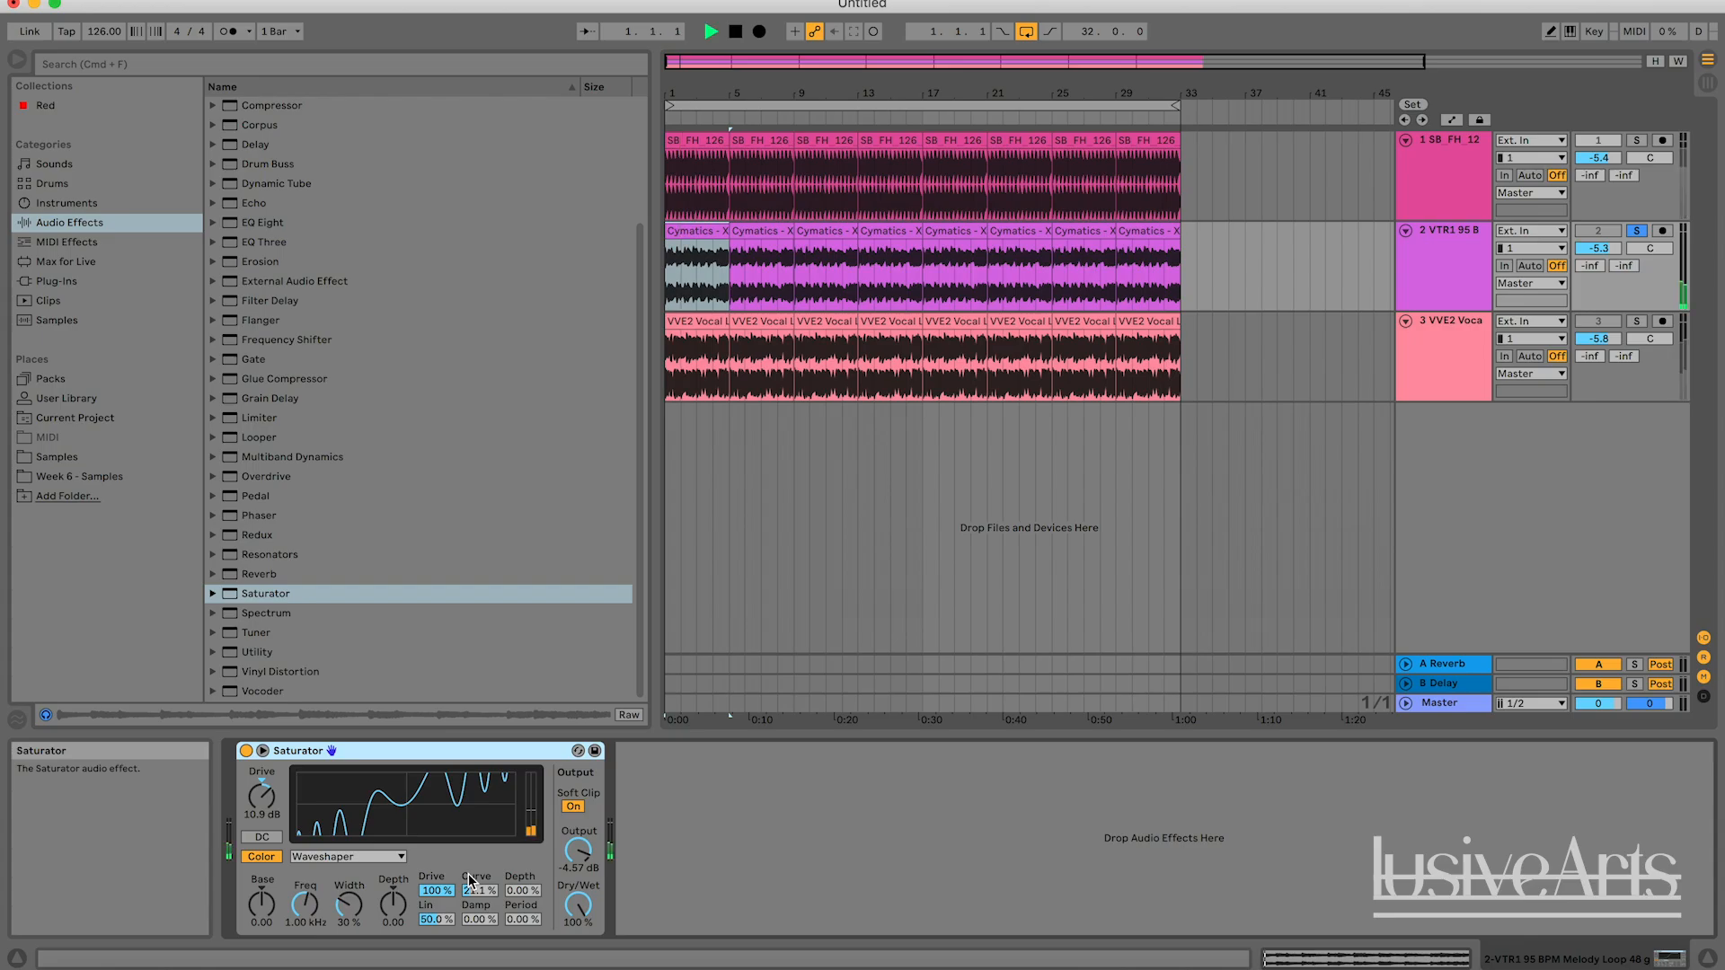
Set the Waveshaper's Curve to 28.1%, Depth and Damp to 100%, and Lin to 0.00%.
left_click_drag(468, 882, 523, 814)
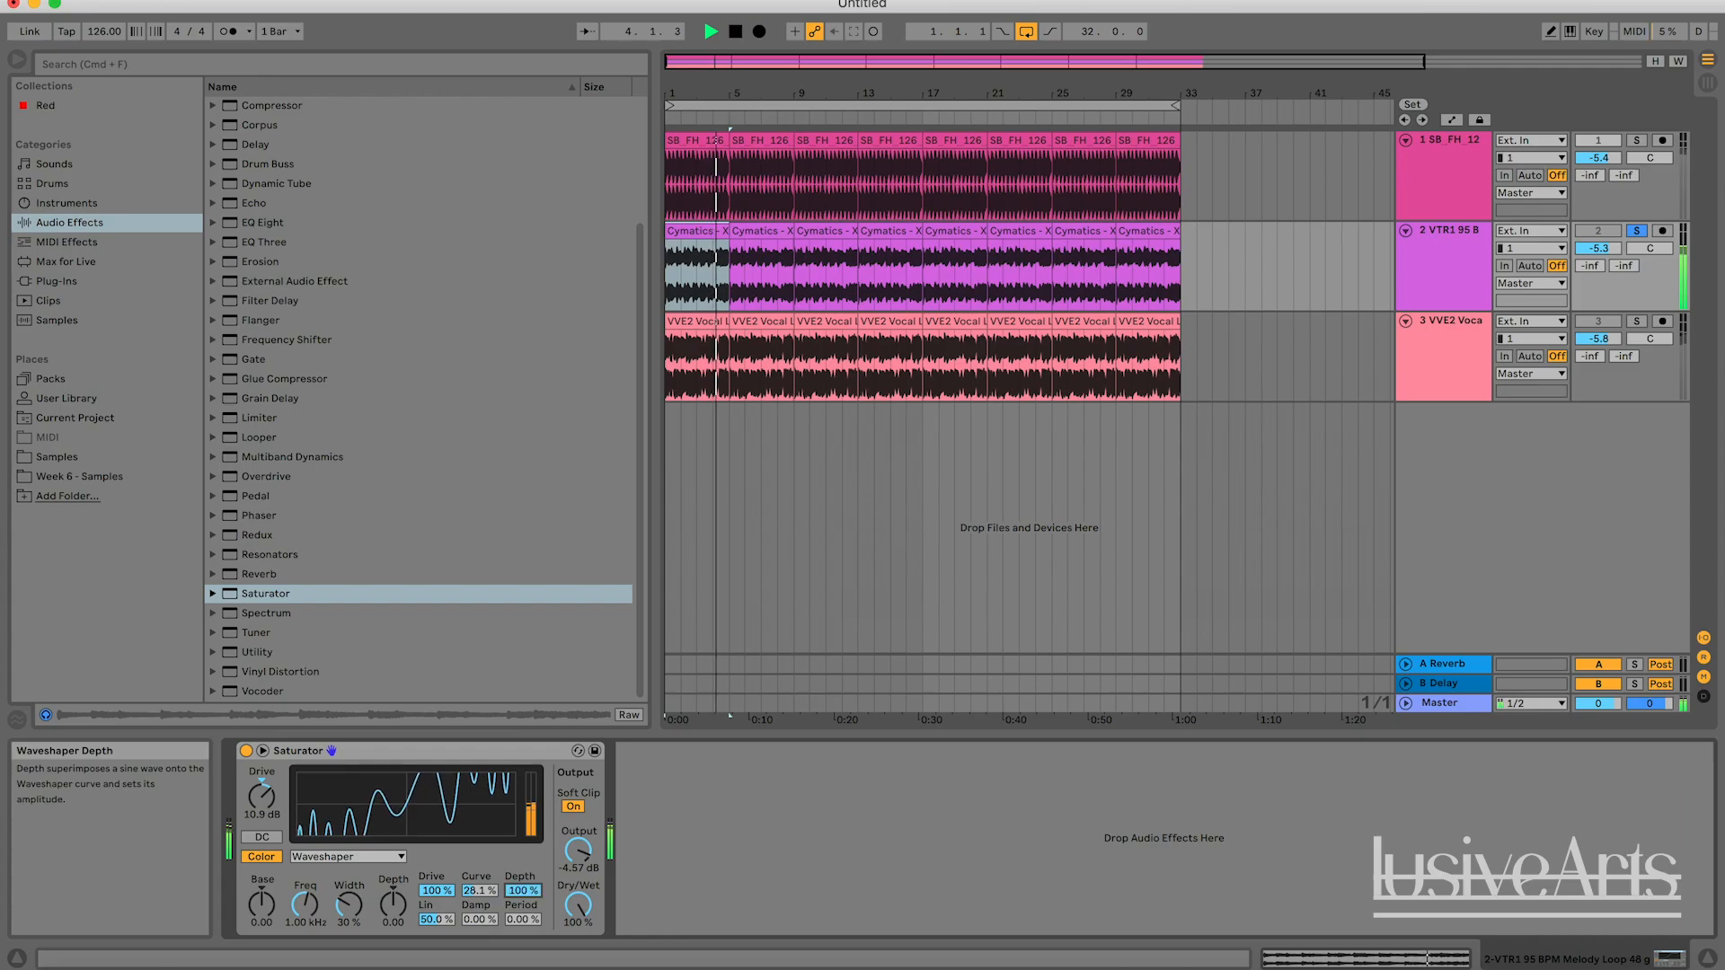
left_click_drag(523, 919, 479, 862)
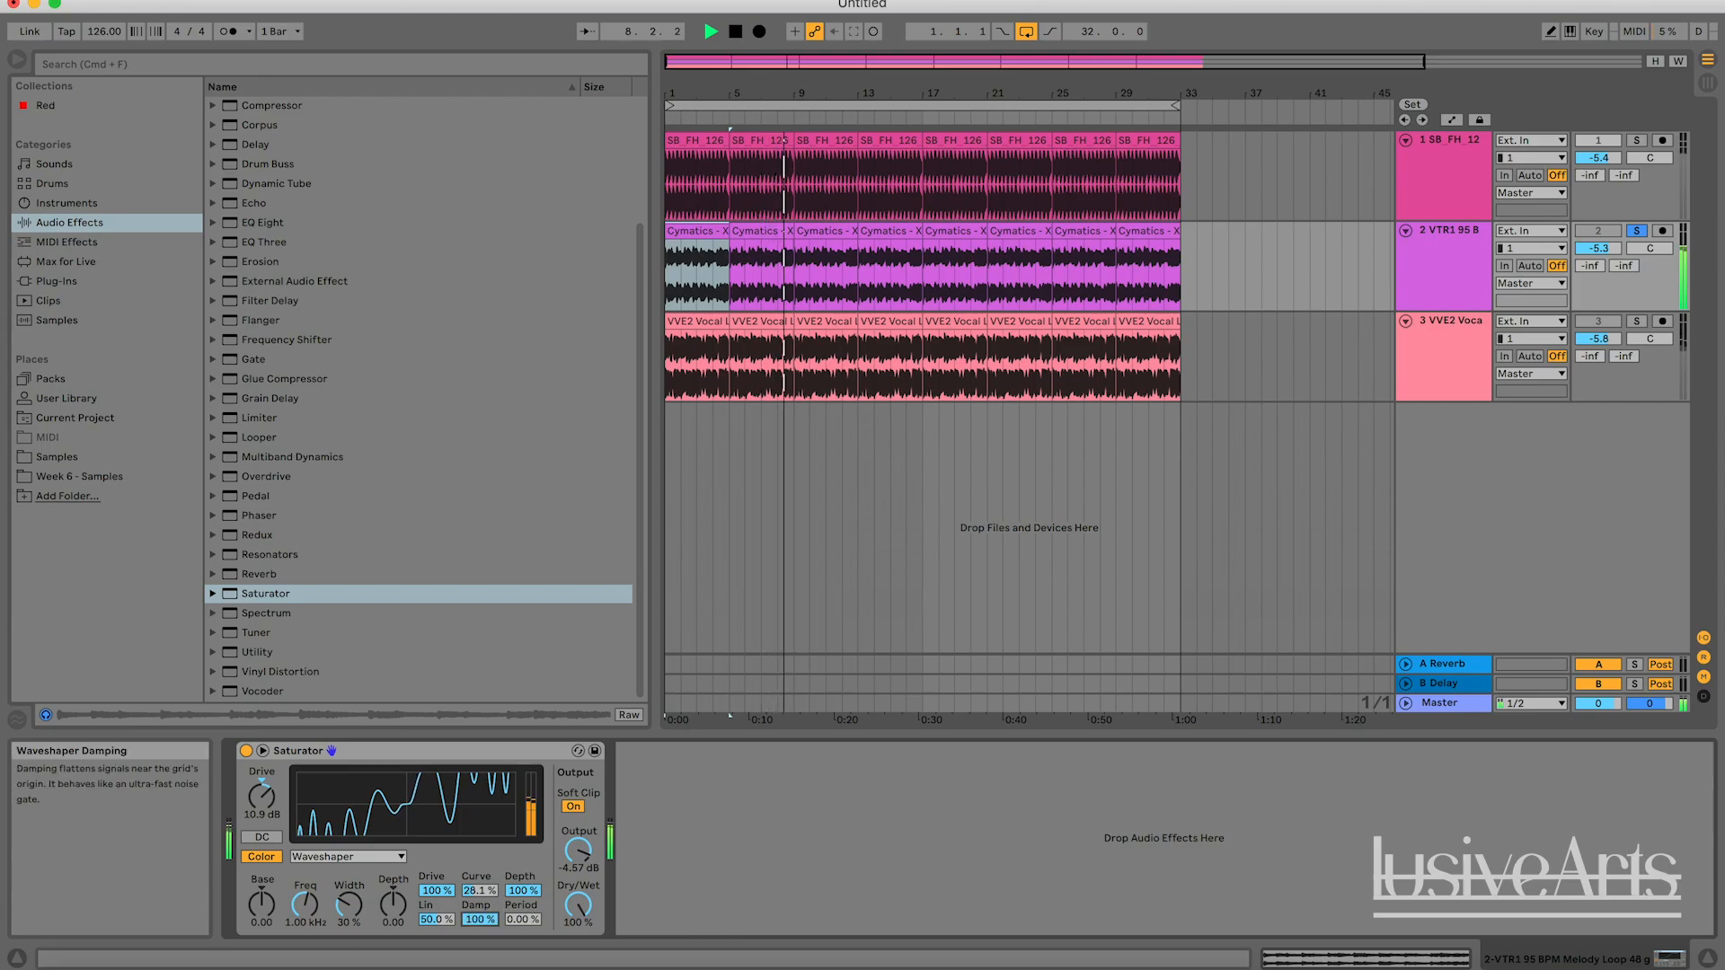
left_click_drag(437, 919, 437, 946)
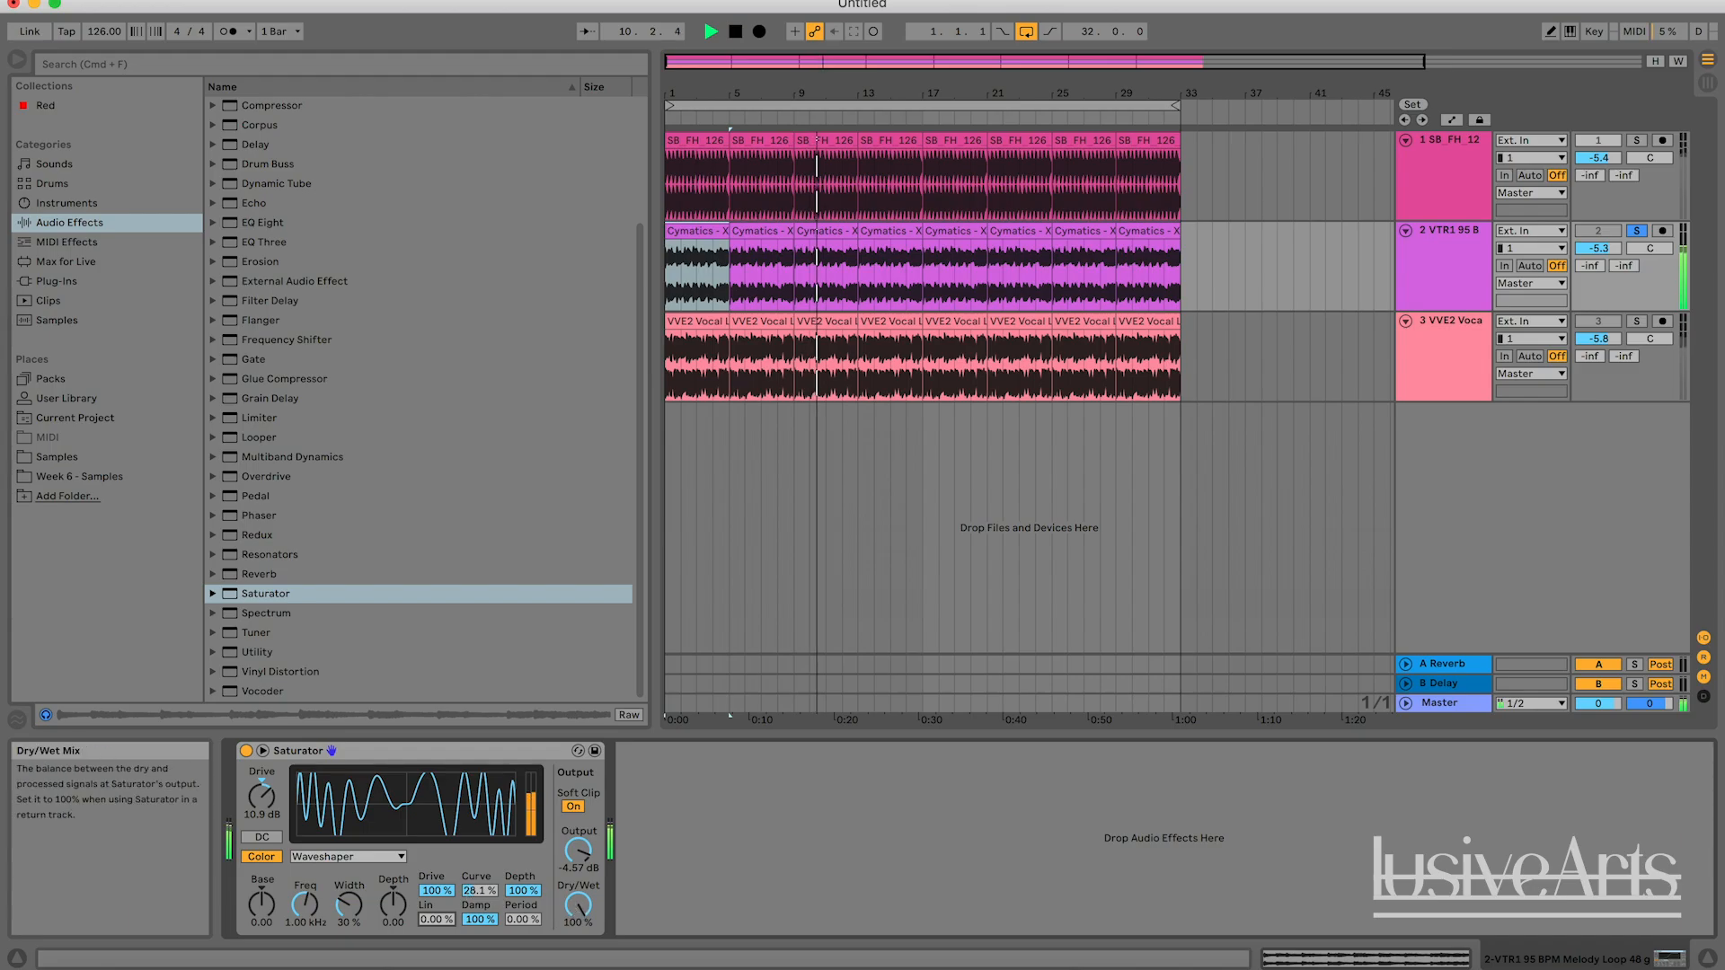
Try the Saturator's Dry/Wet at 0.00% and 10.3% on the melody loop, and return it to 100%.
left_click_drag(578, 906, 577, 969)
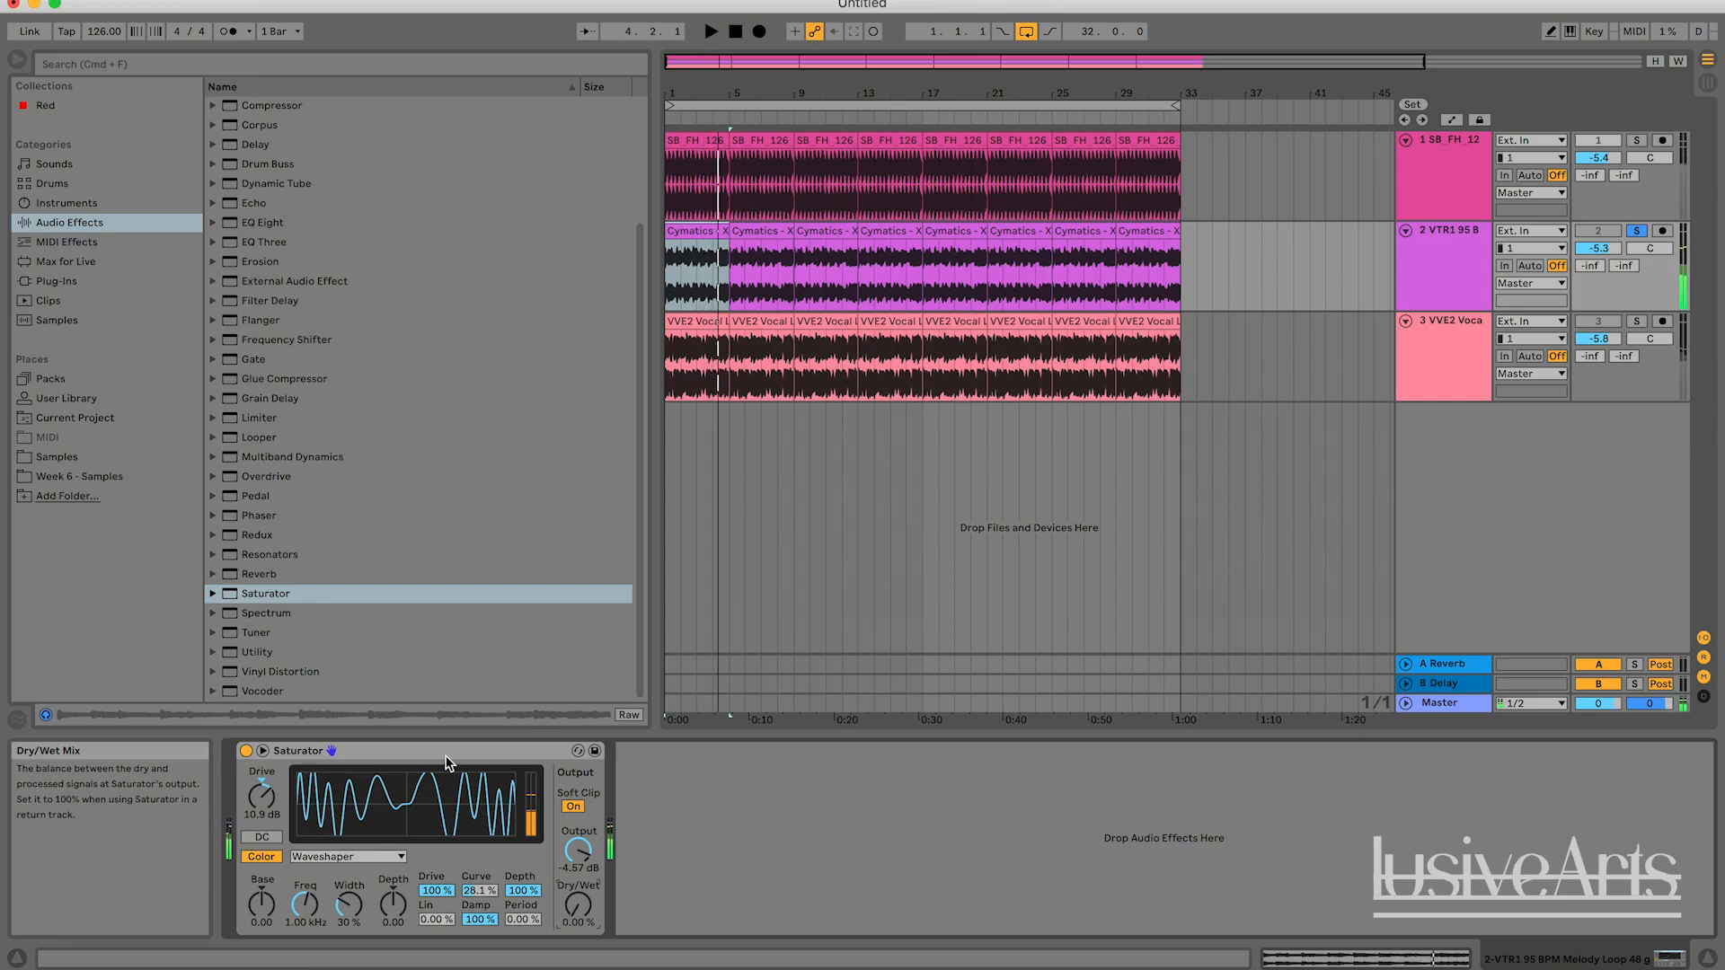
key("space")
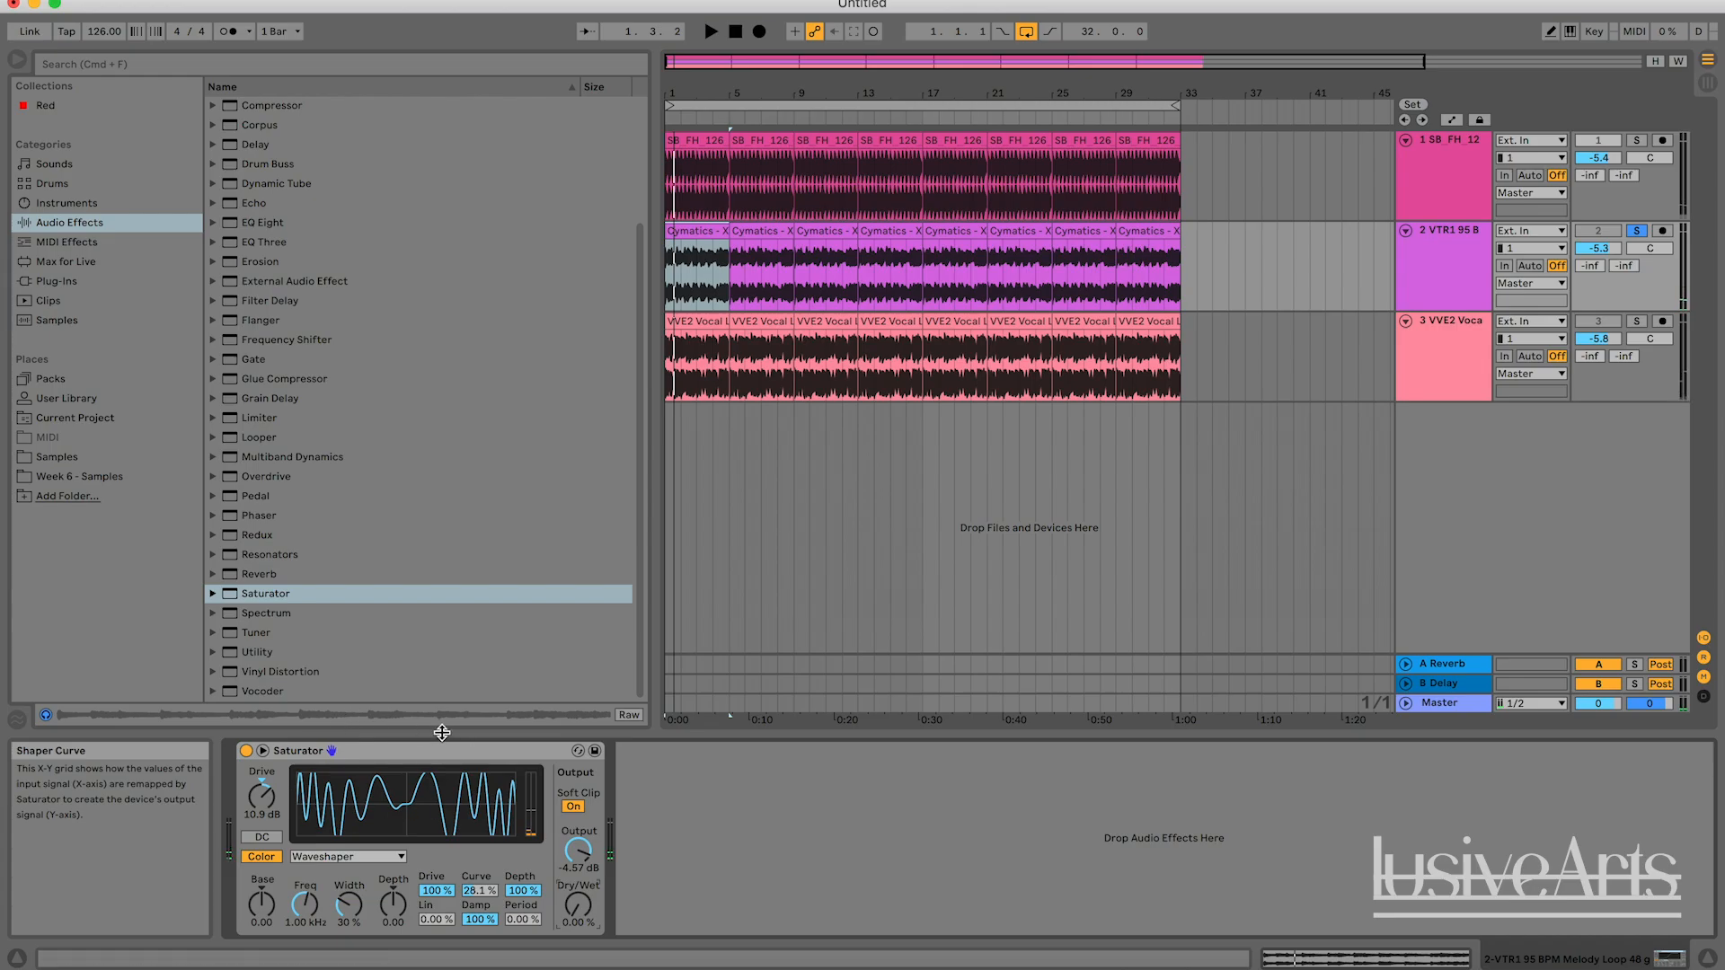
key("space")
left_click_drag(578, 905, 578, 895)
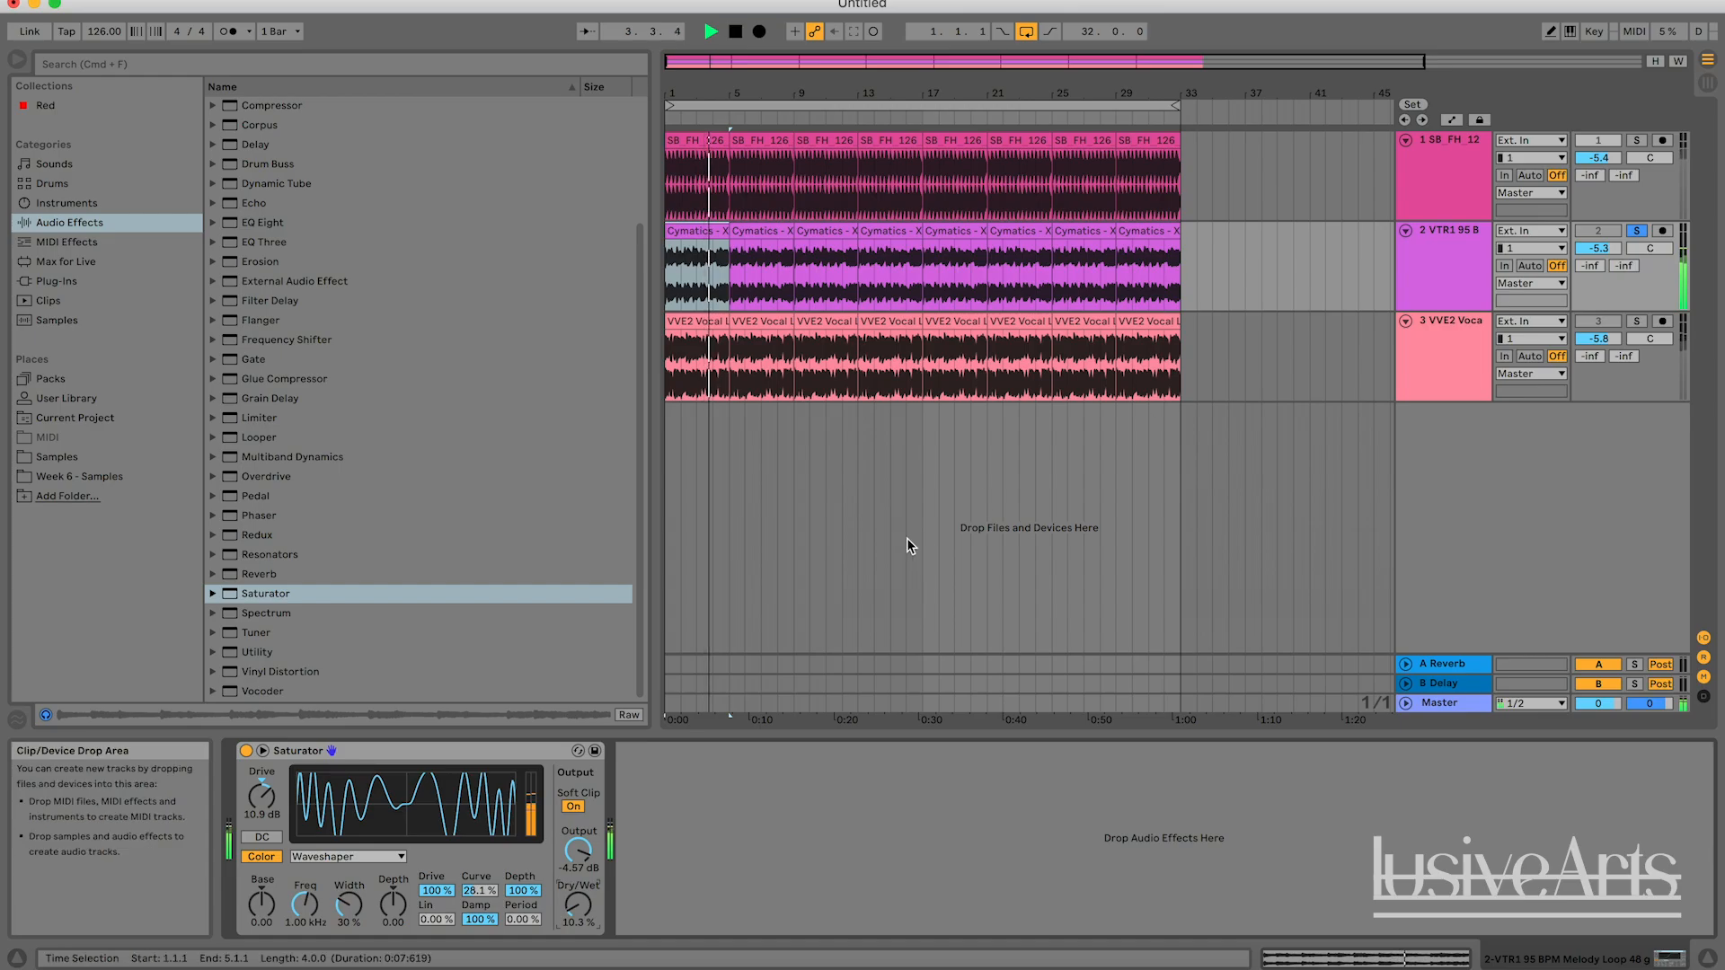
key("space")
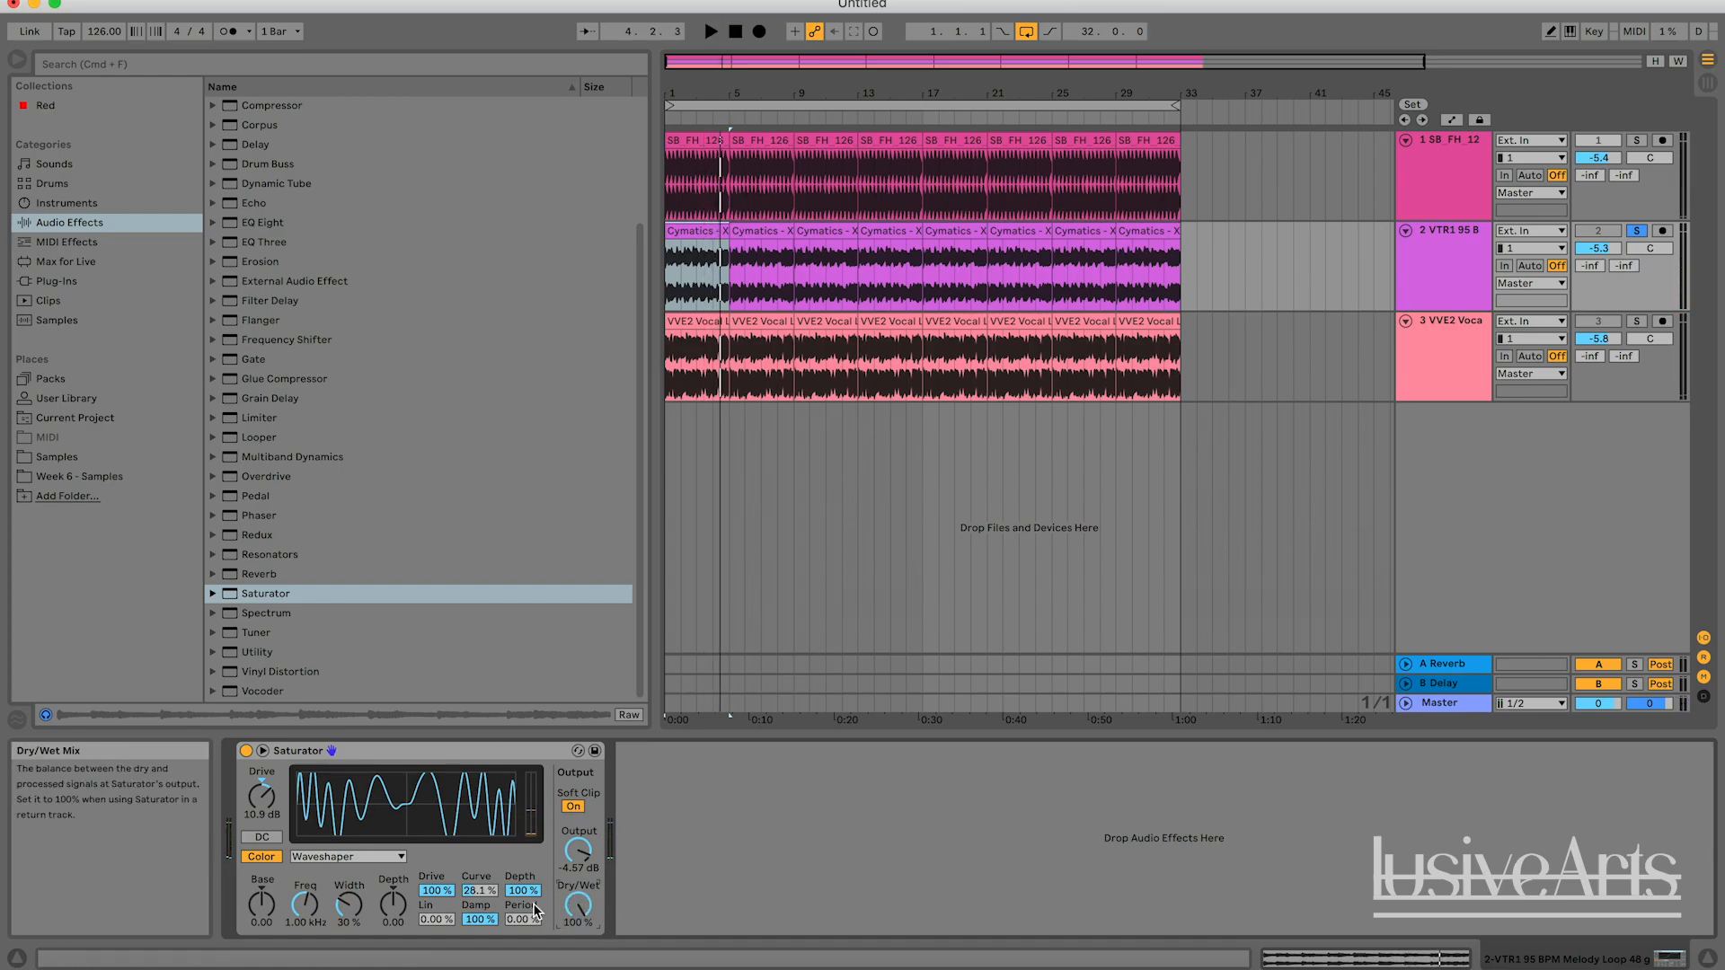
Reset the Saturator's Drive to 0.00 dB, stop playback, and change the curve type to Analog Clip.
key("space")
double_click(254, 801)
key("space")
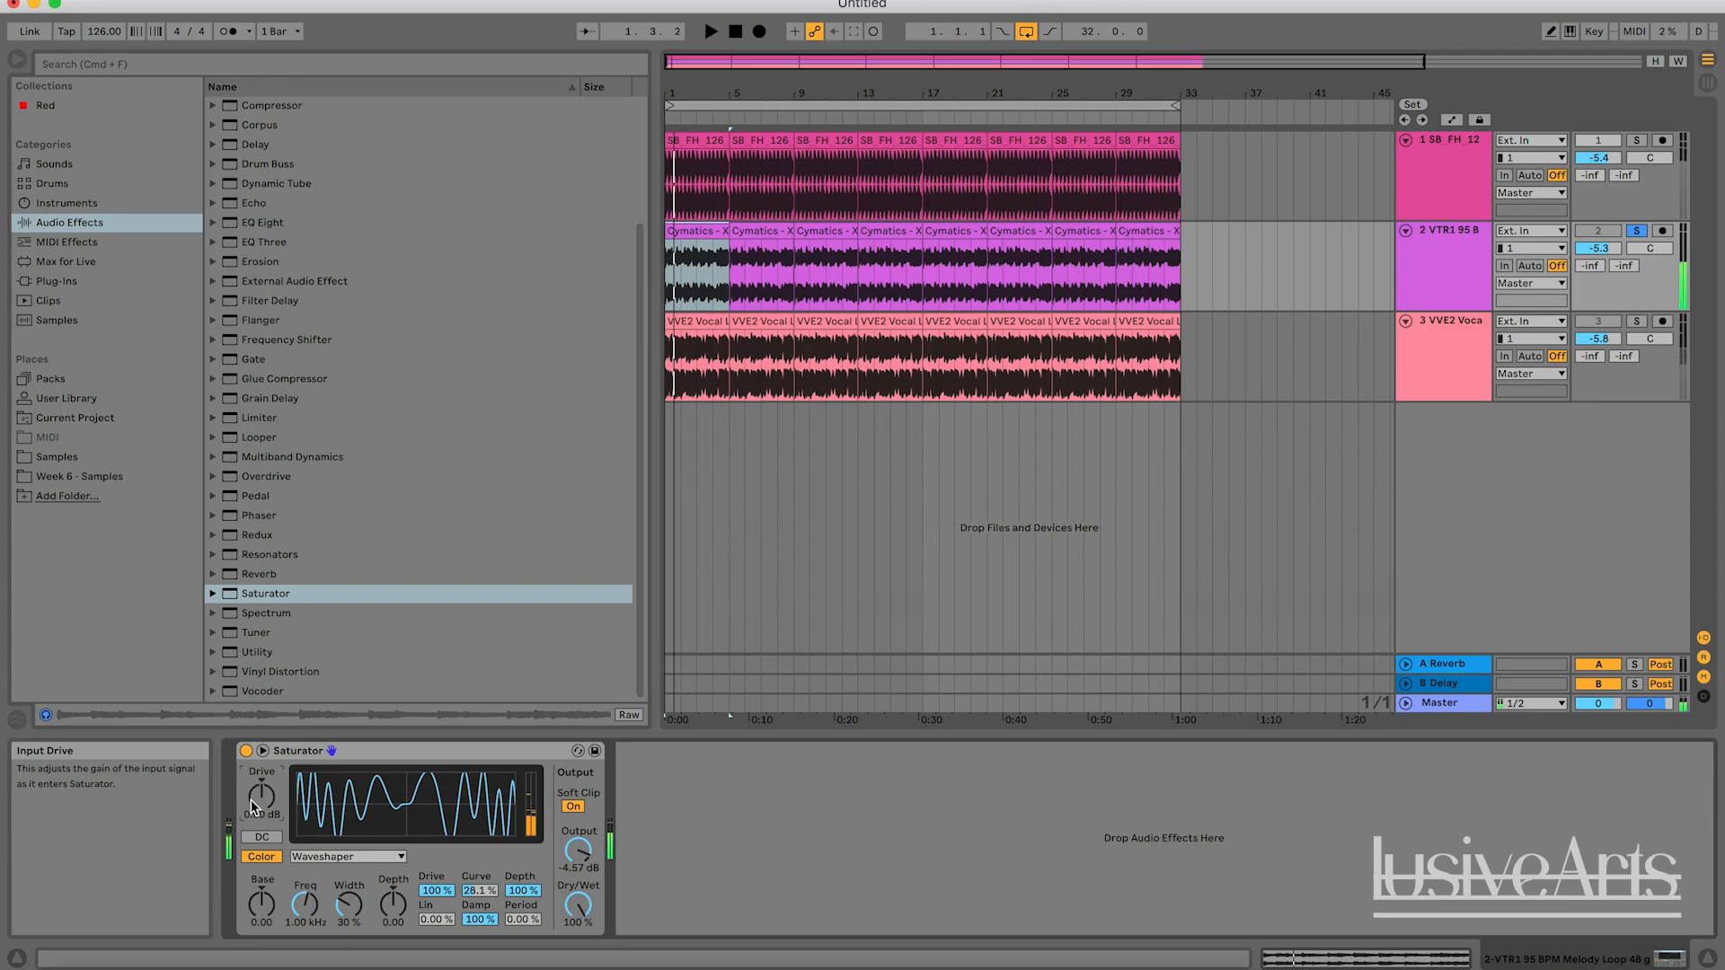
left_click(357, 858)
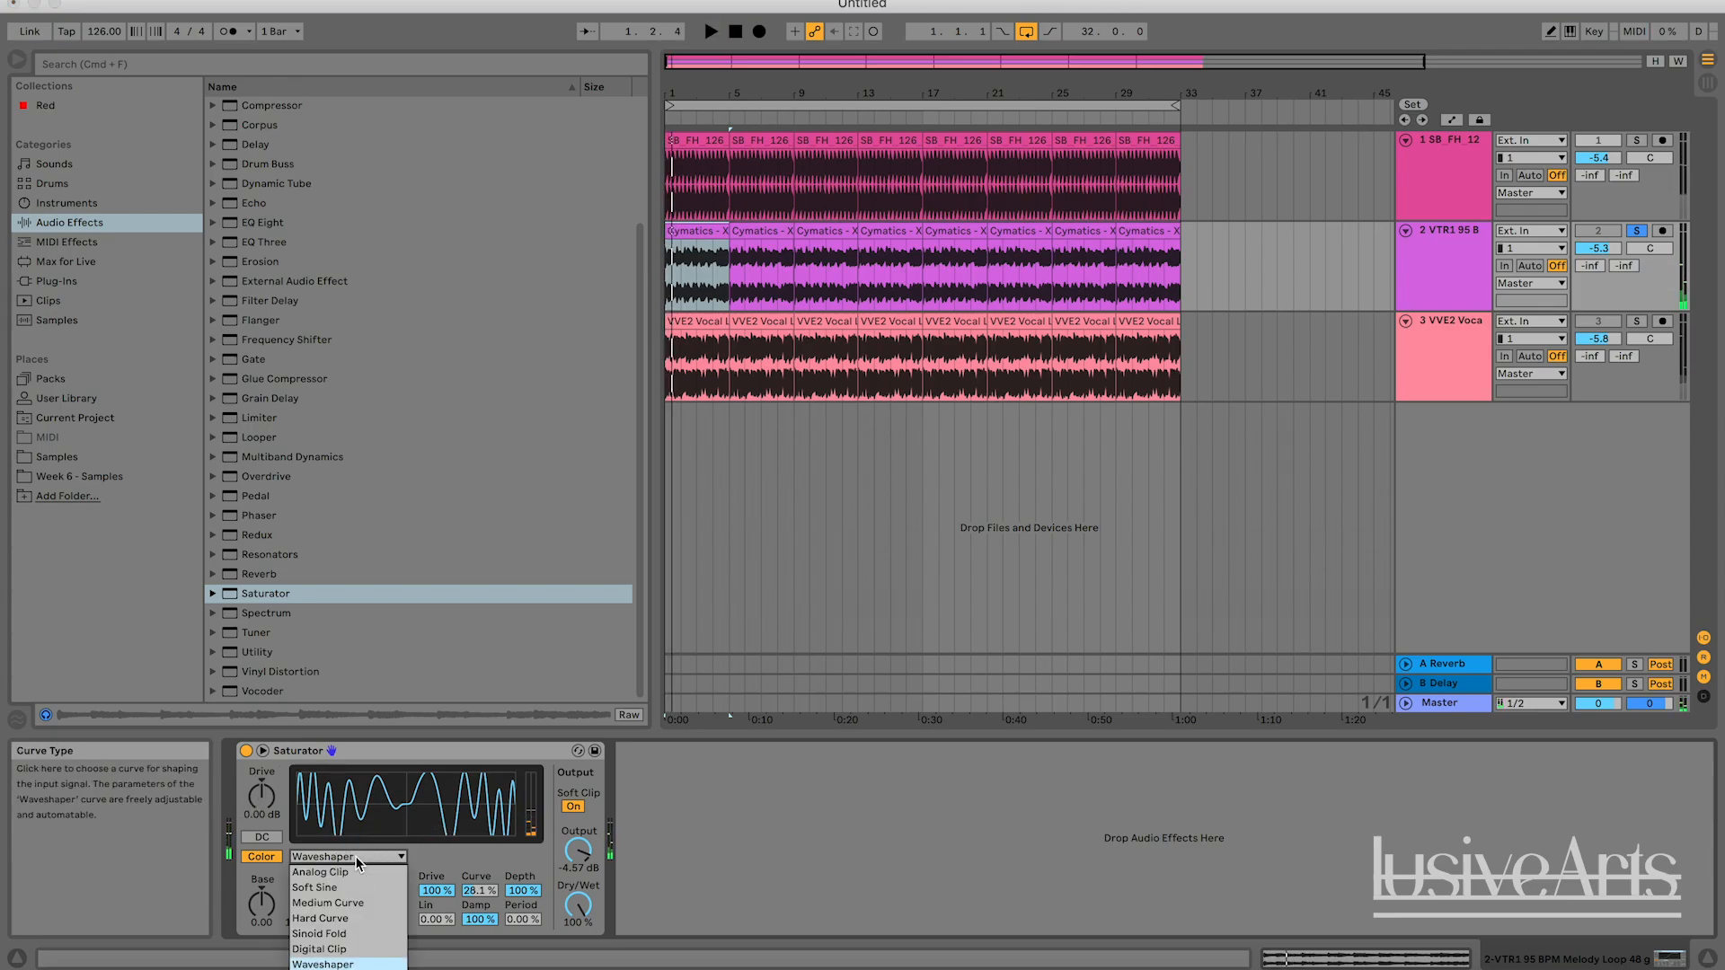
left_click(331, 871)
left_click(332, 858)
left_click(332, 873)
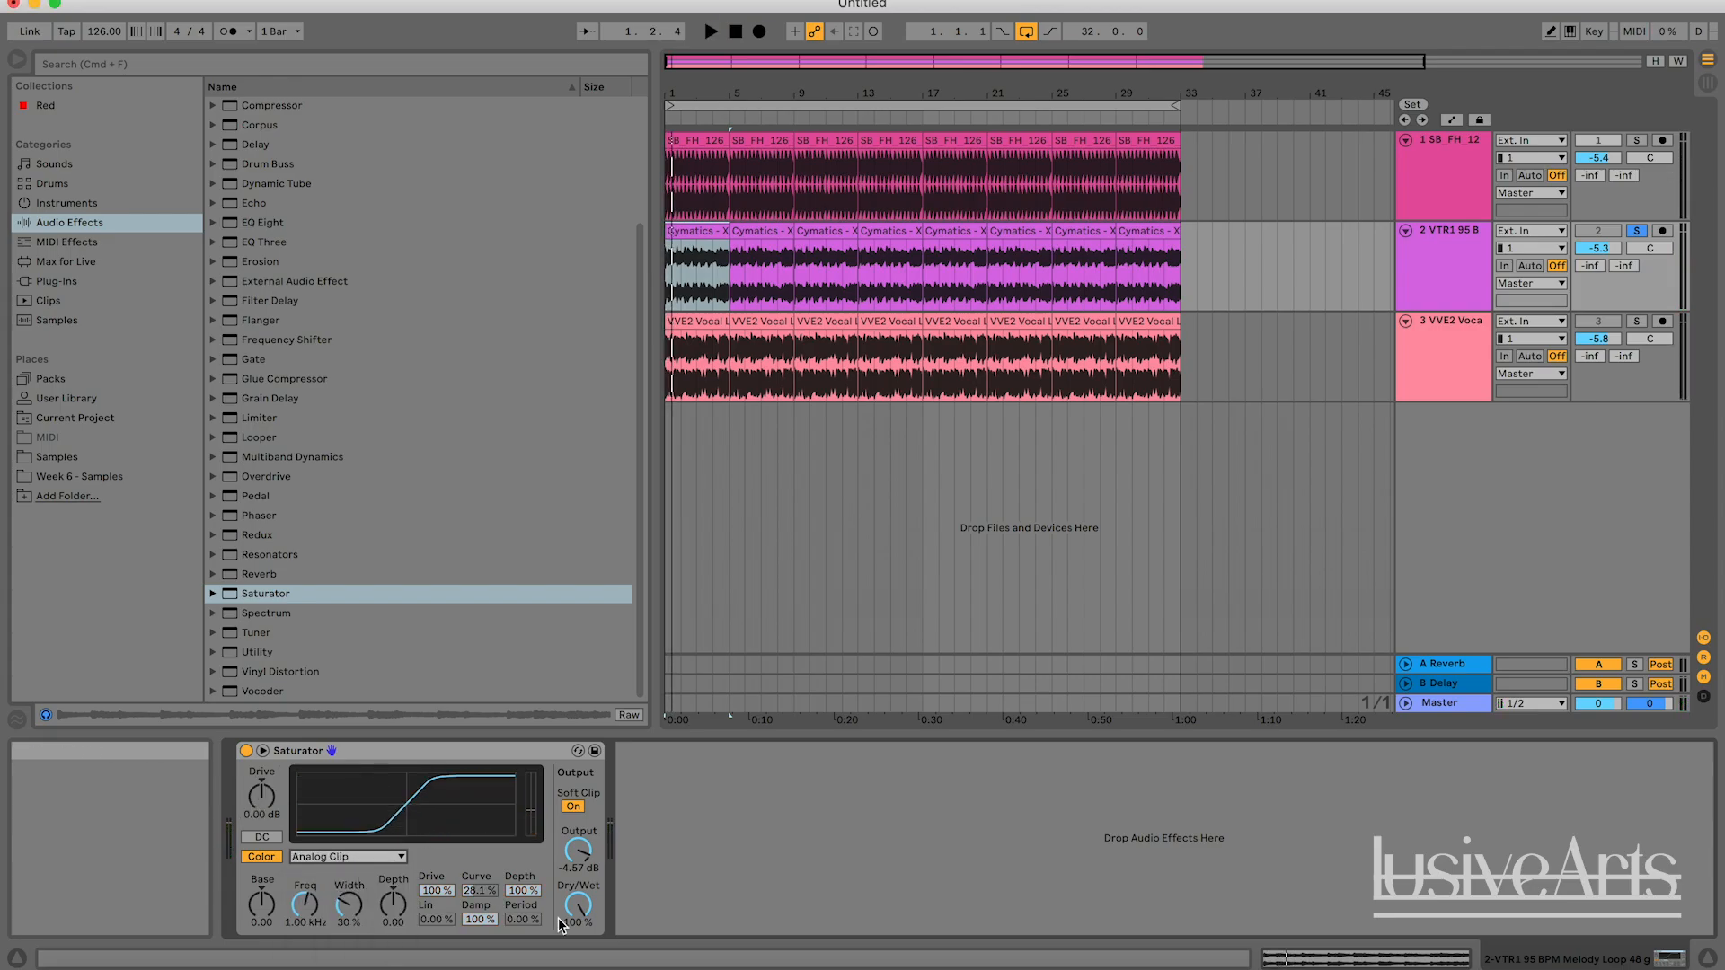
Reset the Saturator's Output to 0.00 dB, and return its Drive to 0.00 dB.
left_click(571, 865)
key("Delete")
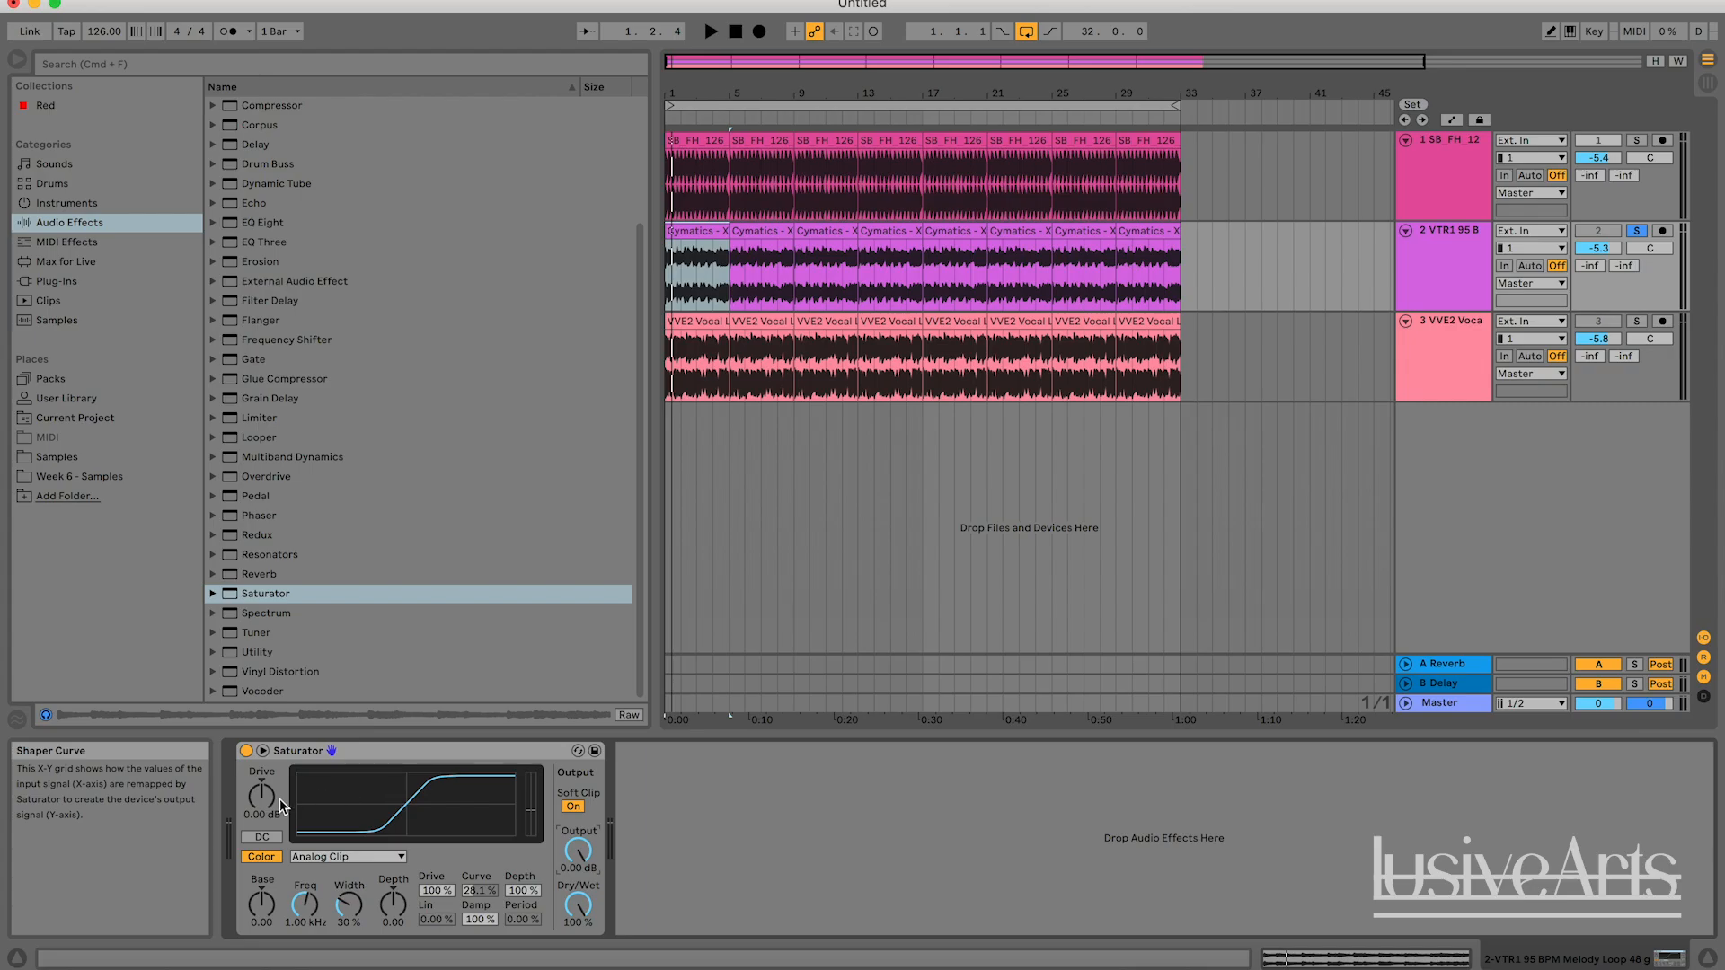
left_click(395, 856)
left_click(396, 858)
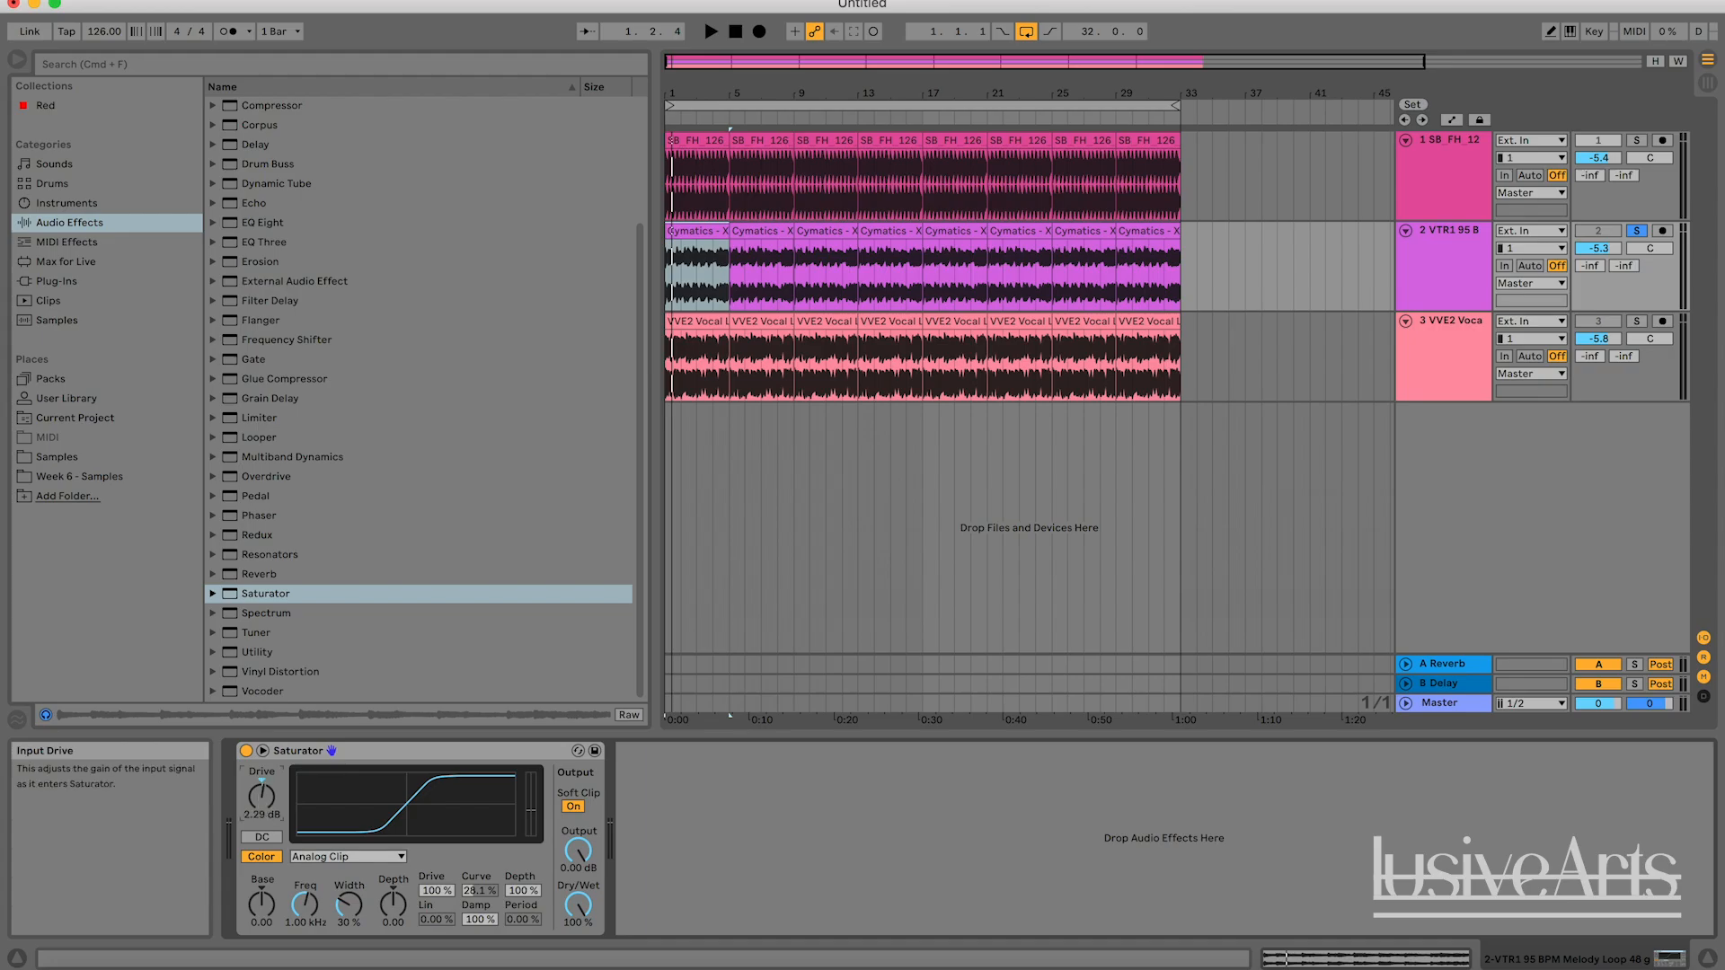
double_click(265, 806)
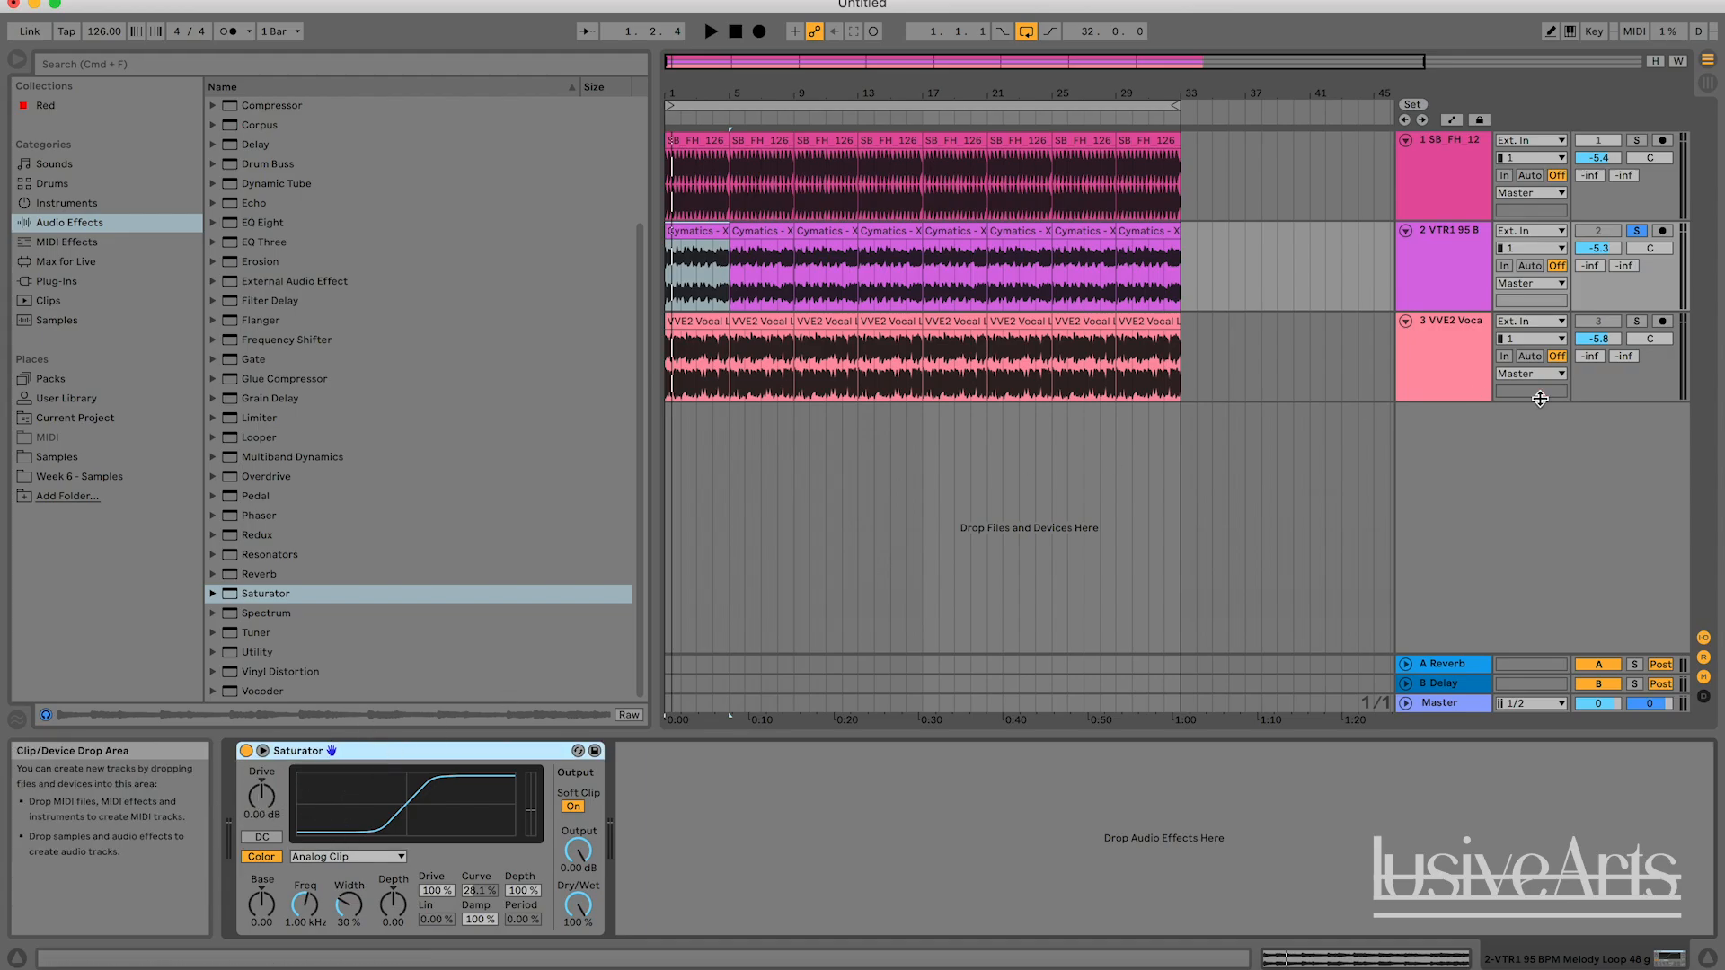
Select and solo the third track with the vocal loop, and start playback.
left_click(1449, 353)
left_click(1637, 321)
key("space")
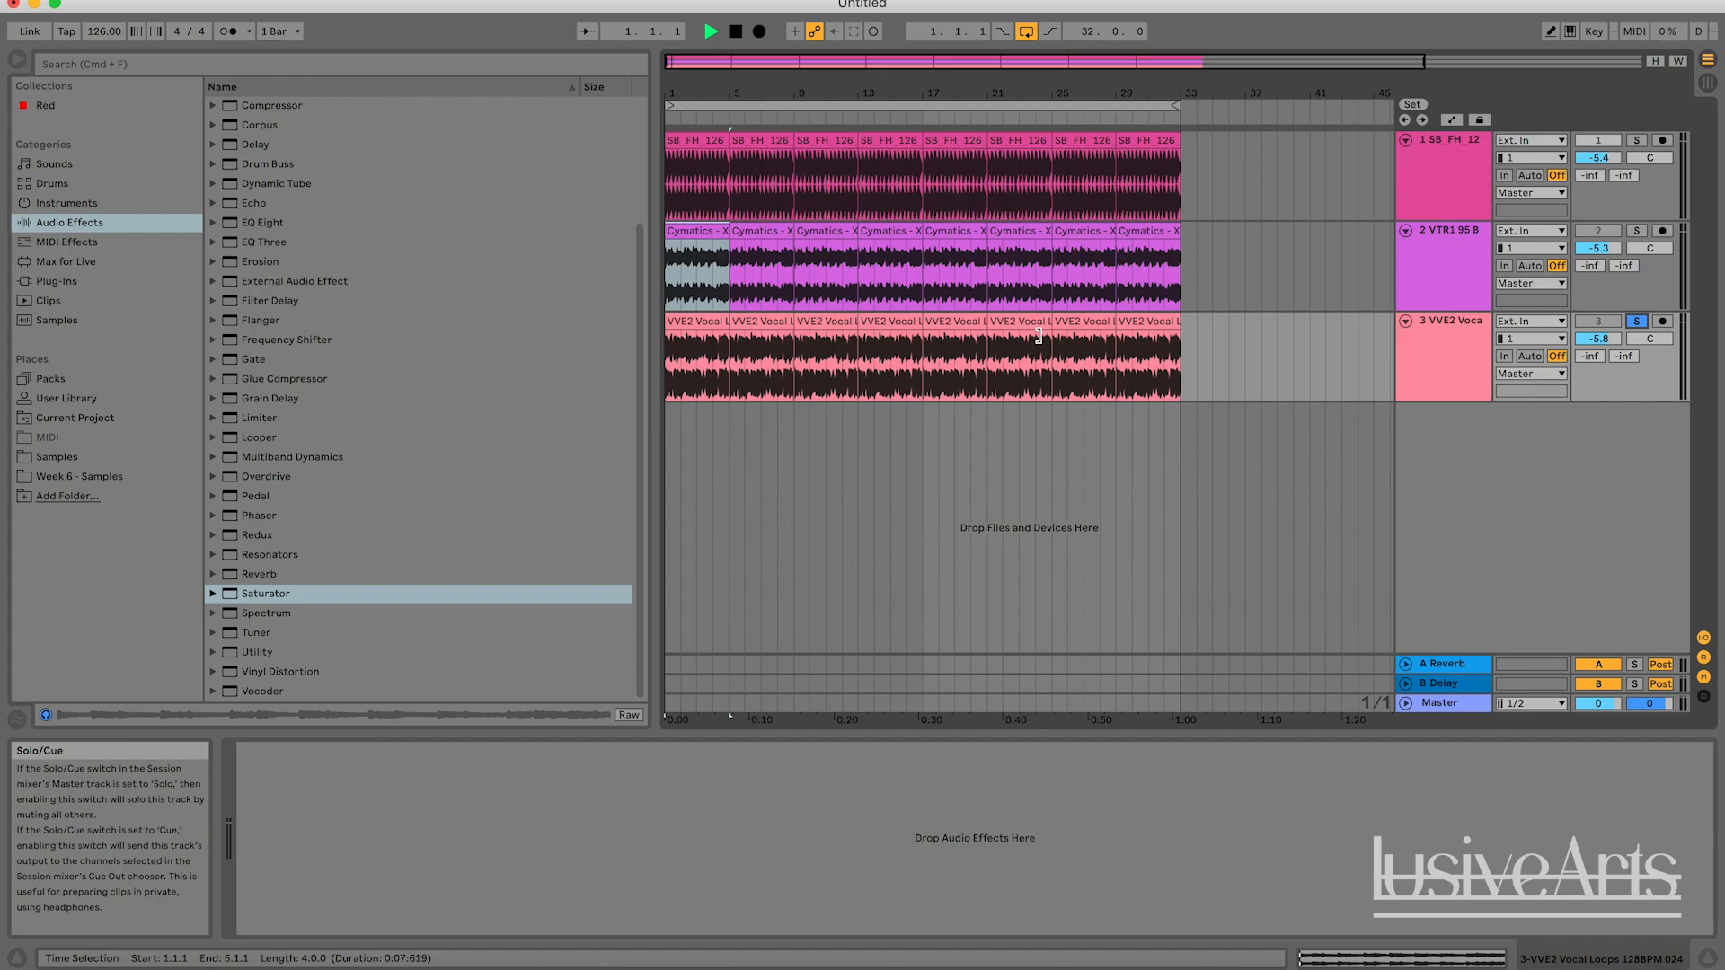
Add a Saturator to the vocal track, set its Drive to 10.9 dB, and audition the loop.
double_click(266, 596)
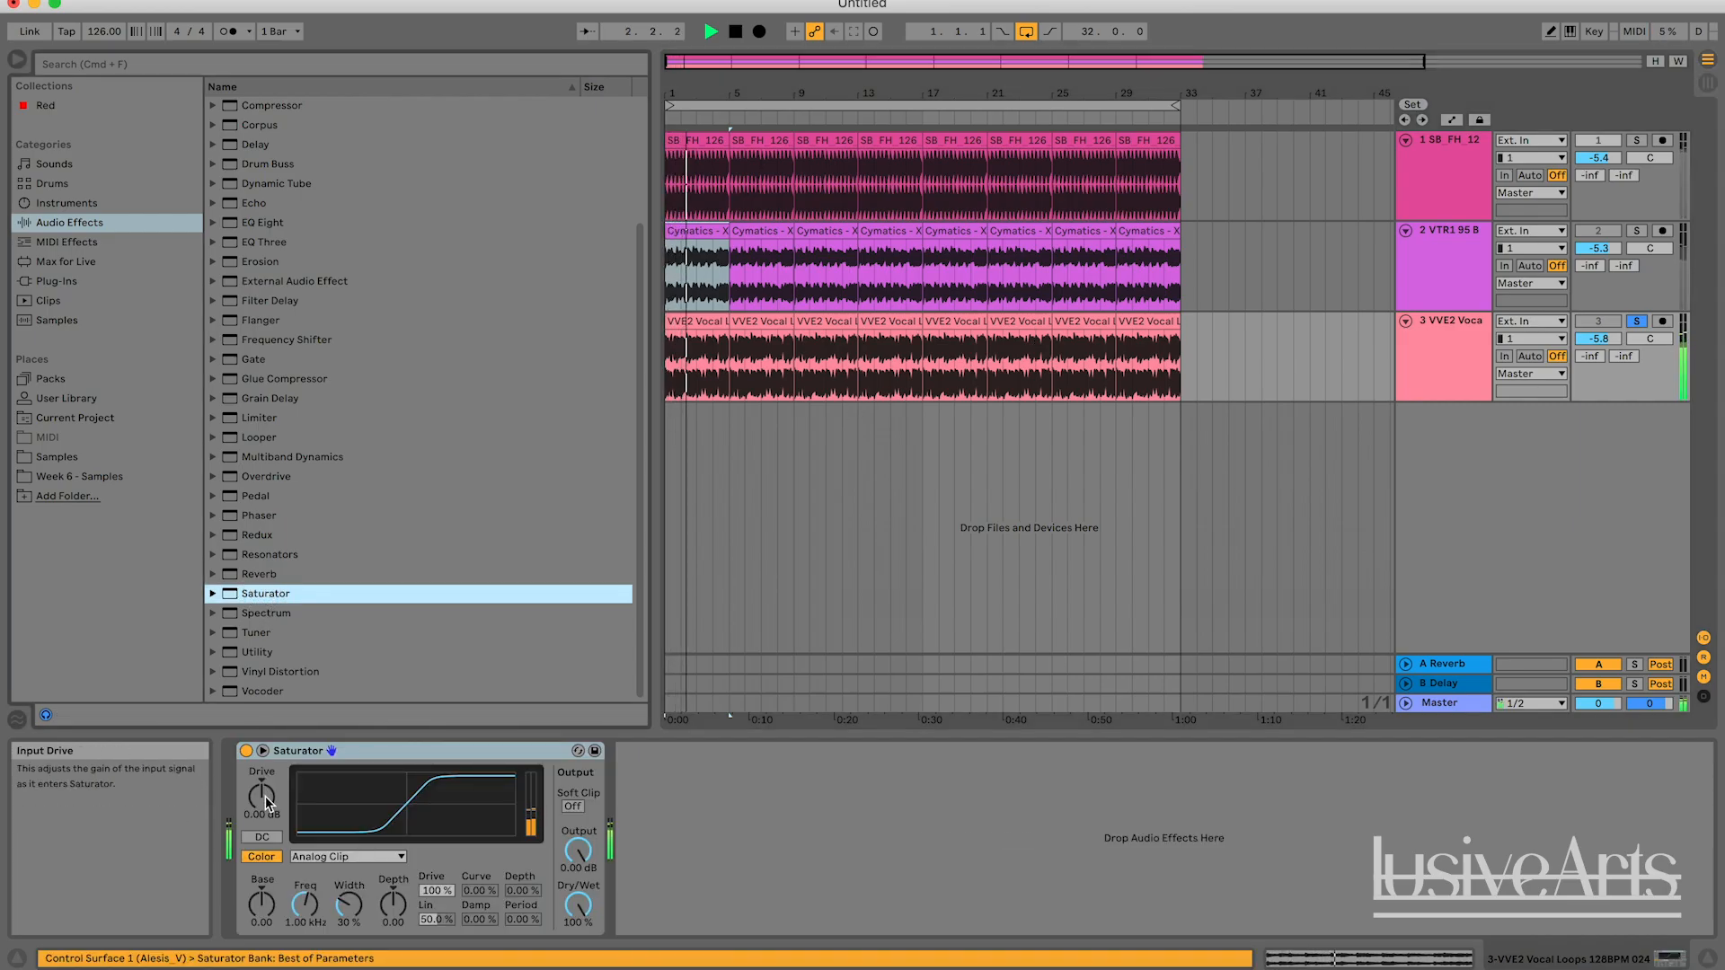
left_click_drag(266, 803, 266, 764)
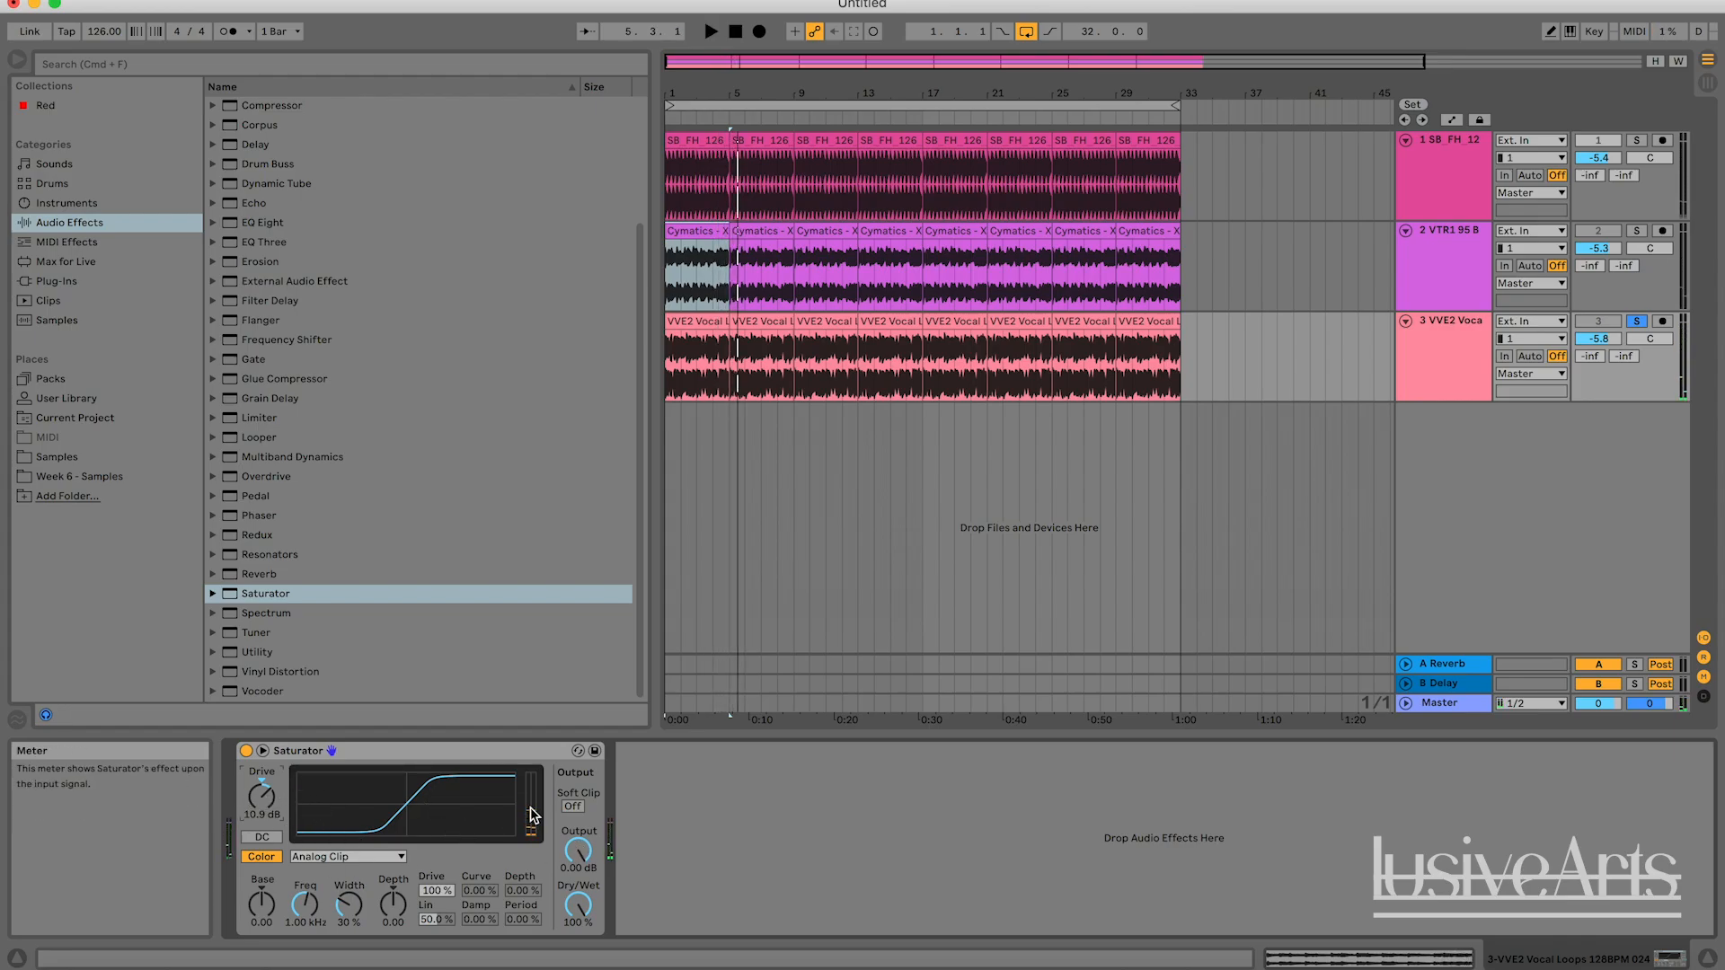
key("space")
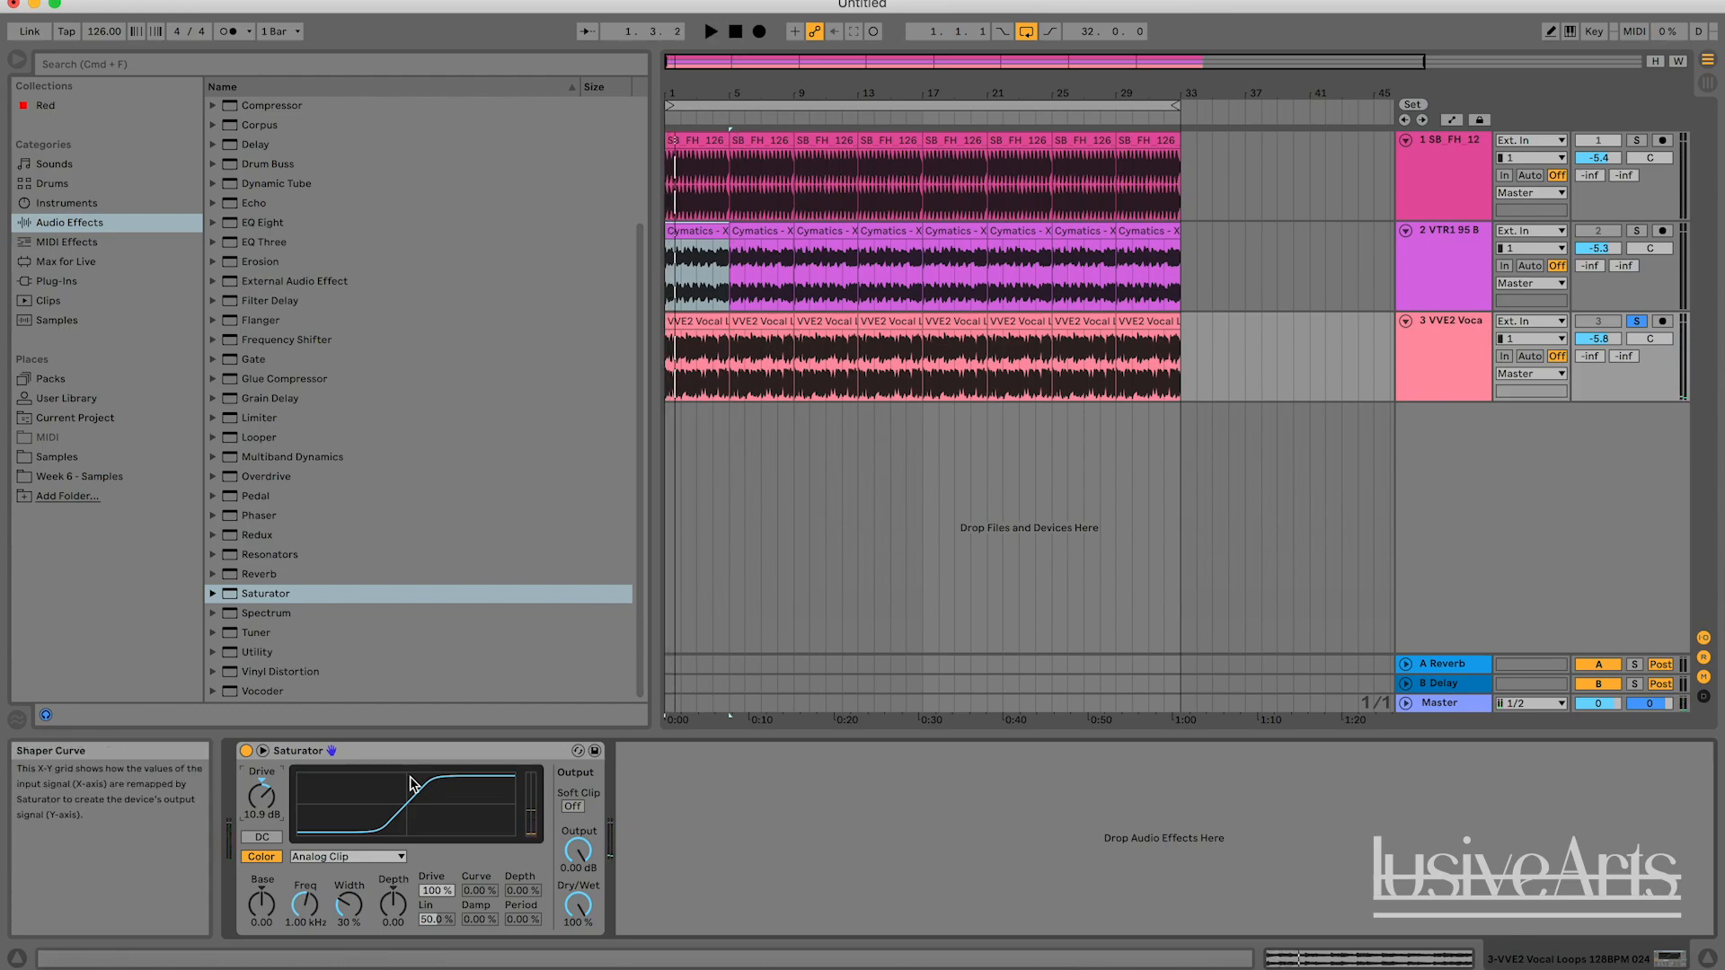
Solo the drum track alongside the vocal, delete the drum track's Saturator, and start playback.
left_click(1636, 140)
left_click(1438, 146)
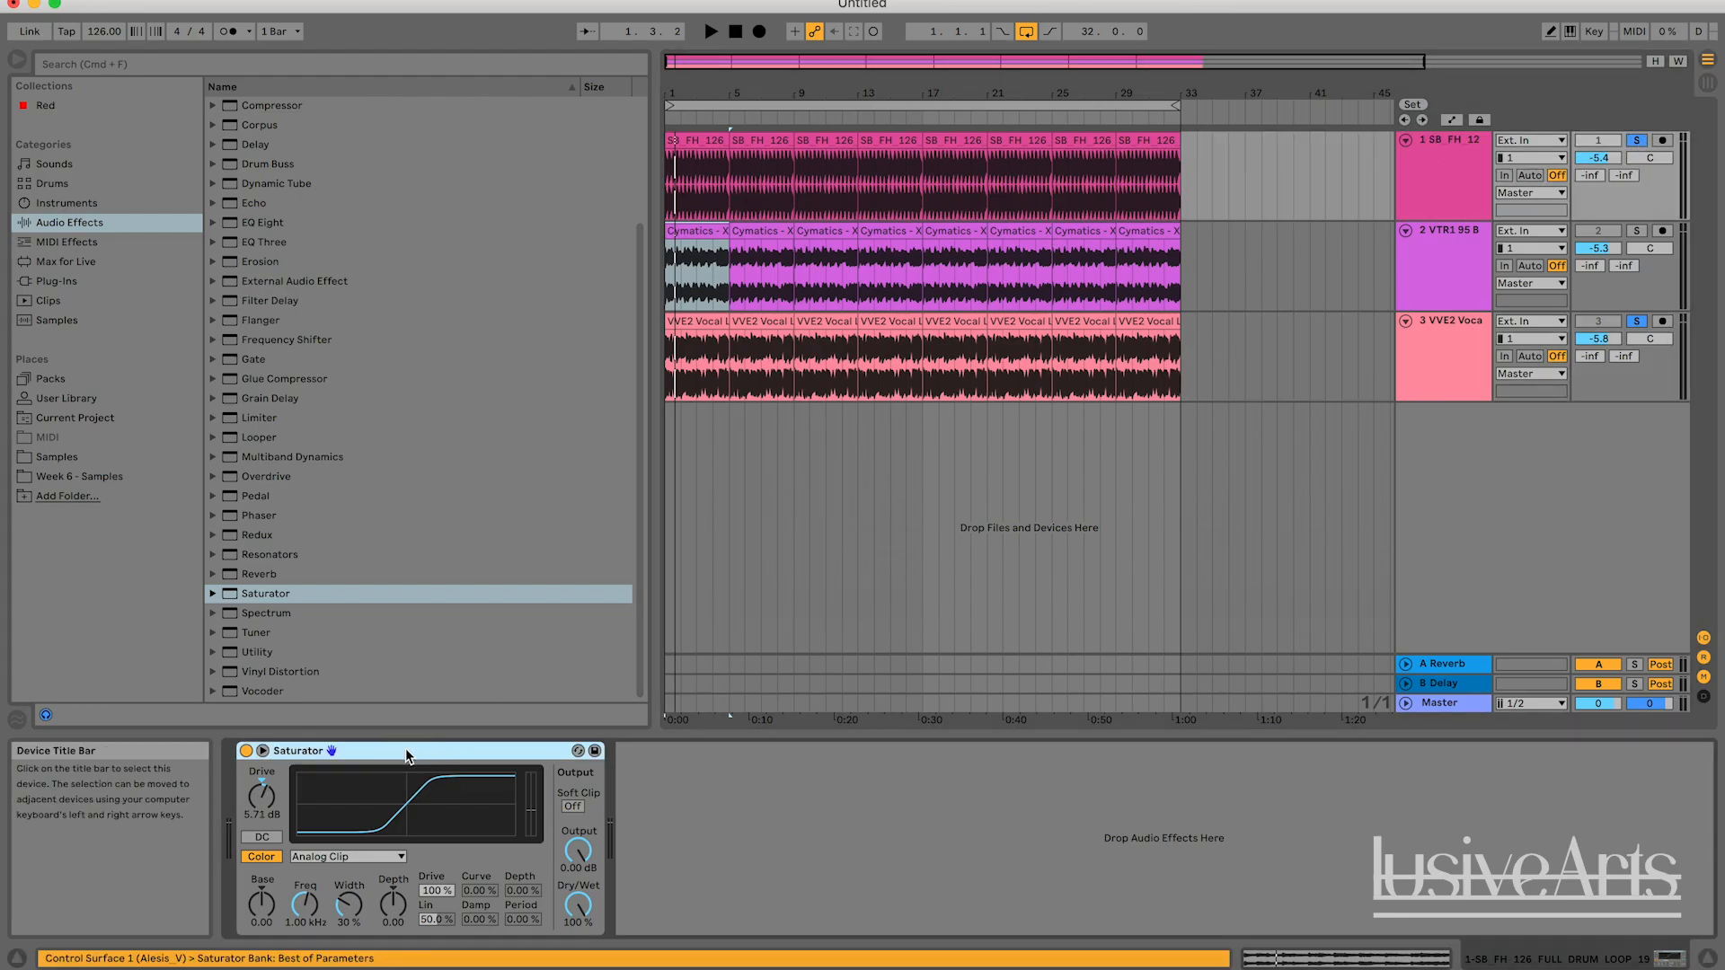
key("Delete")
key("space")
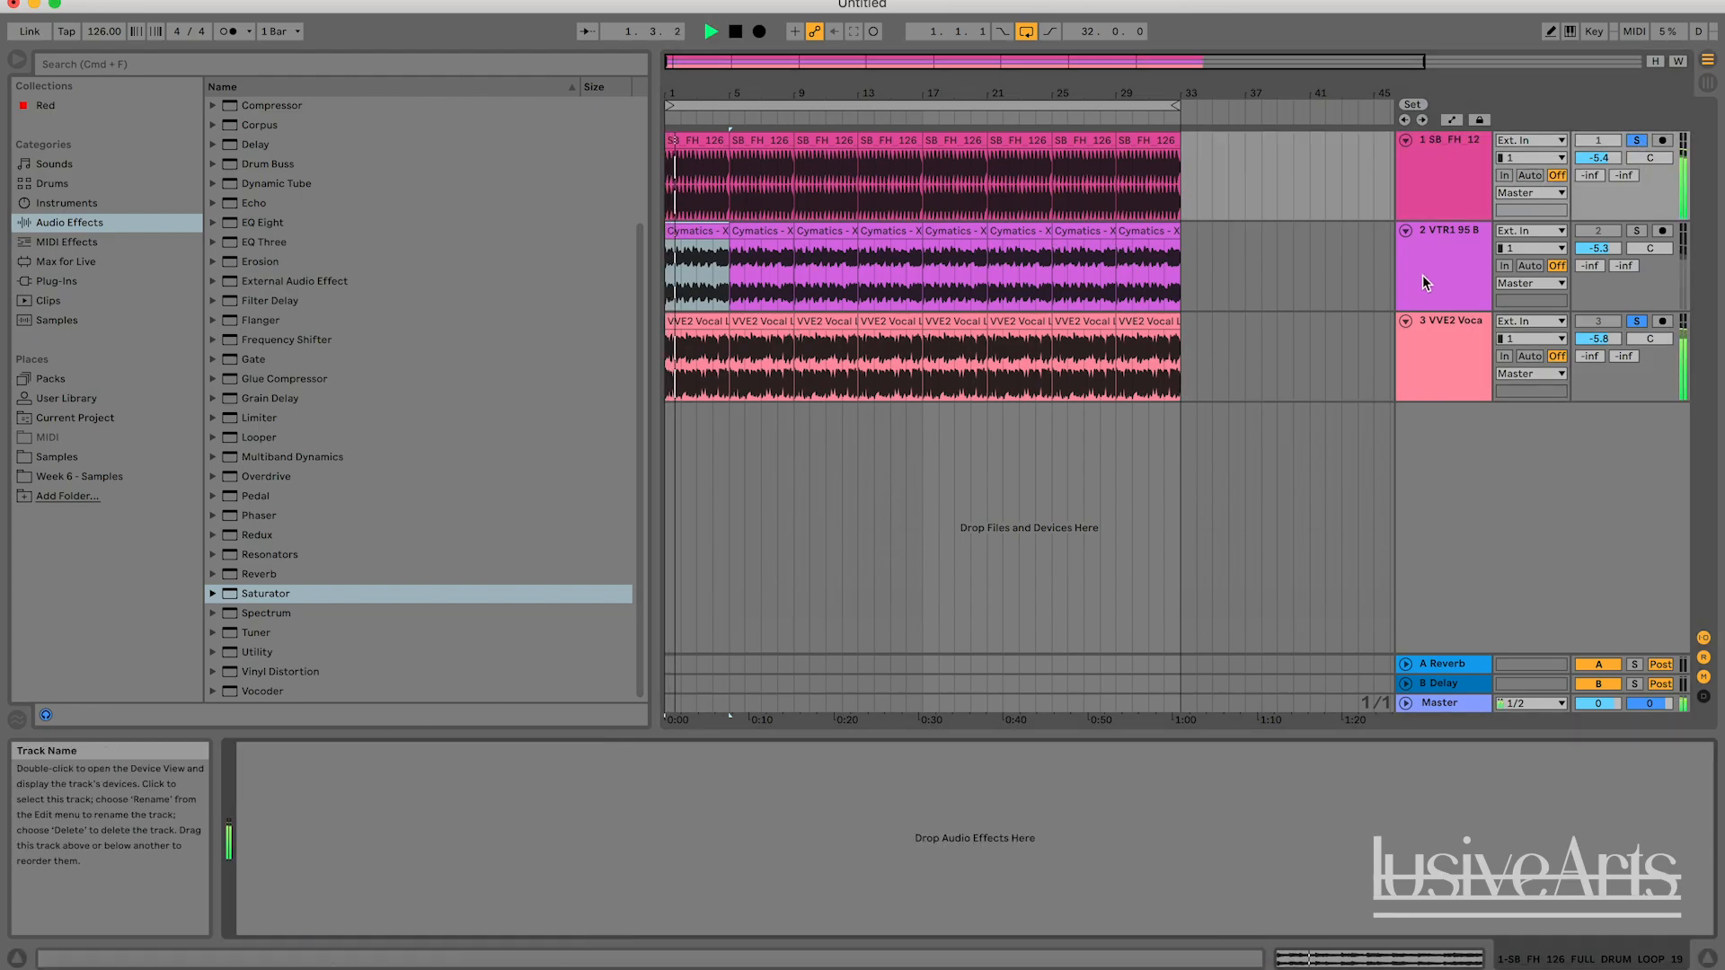
Lower the vocal track's volume to -9.8 dB and compare the loop with its Saturator bypassed and active.
left_click_drag(1598, 339, 1598, 377)
left_click(1438, 360)
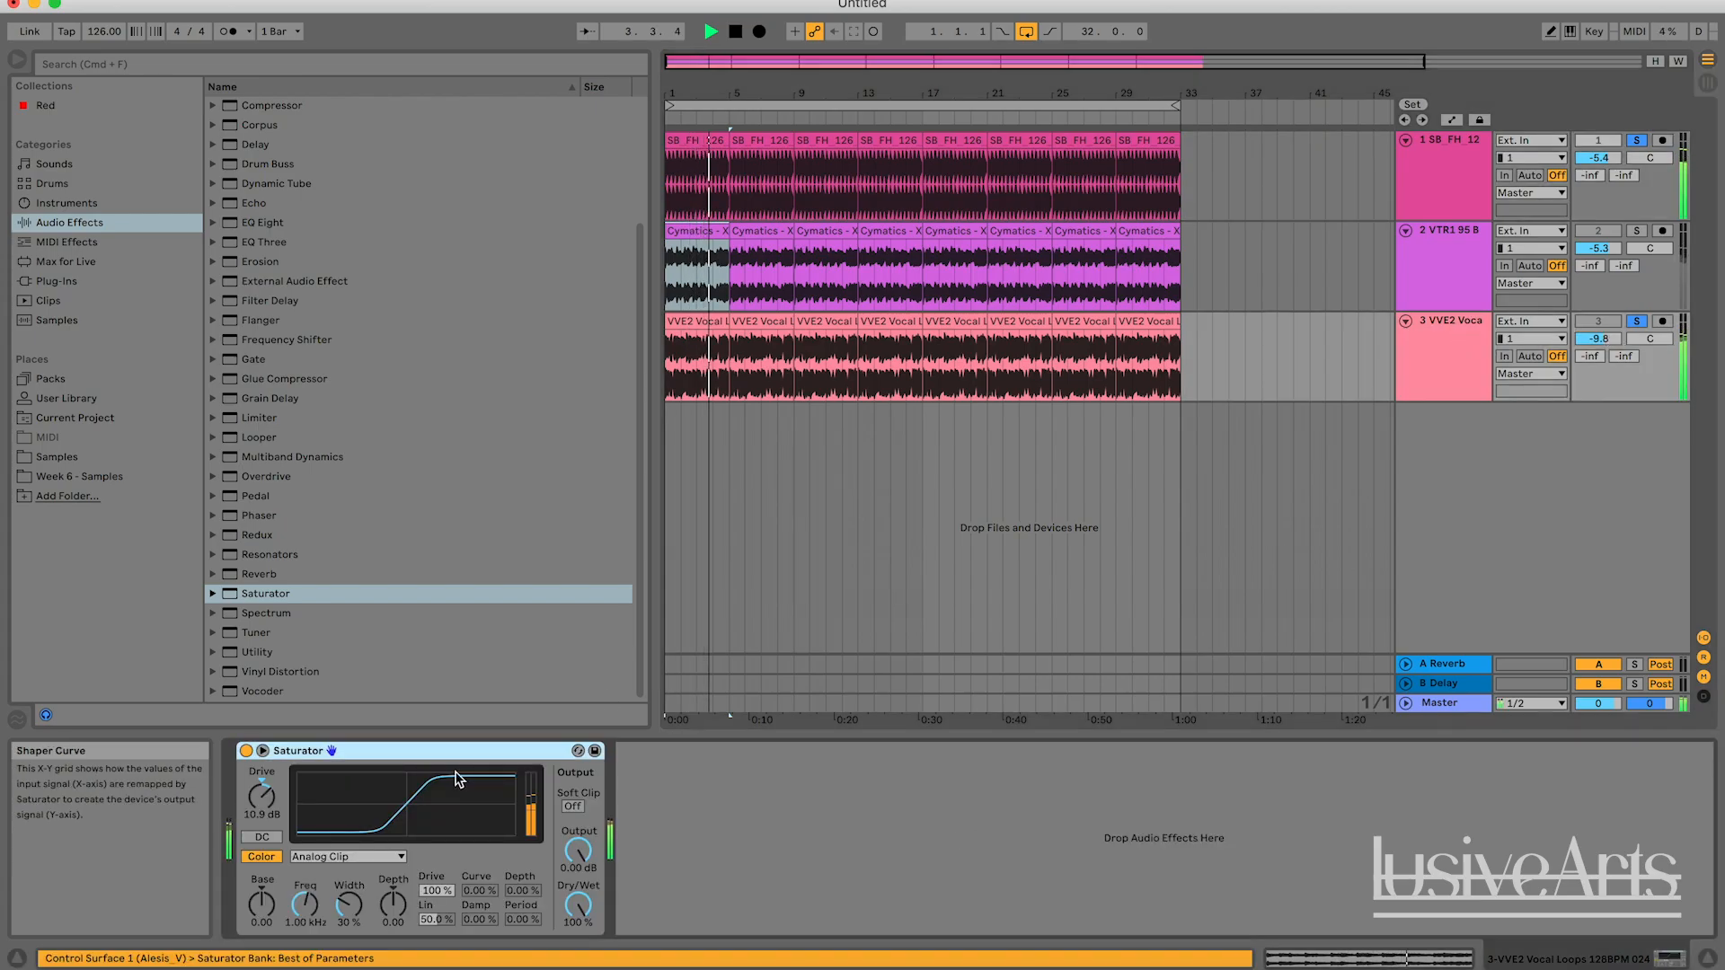
left_click(246, 751)
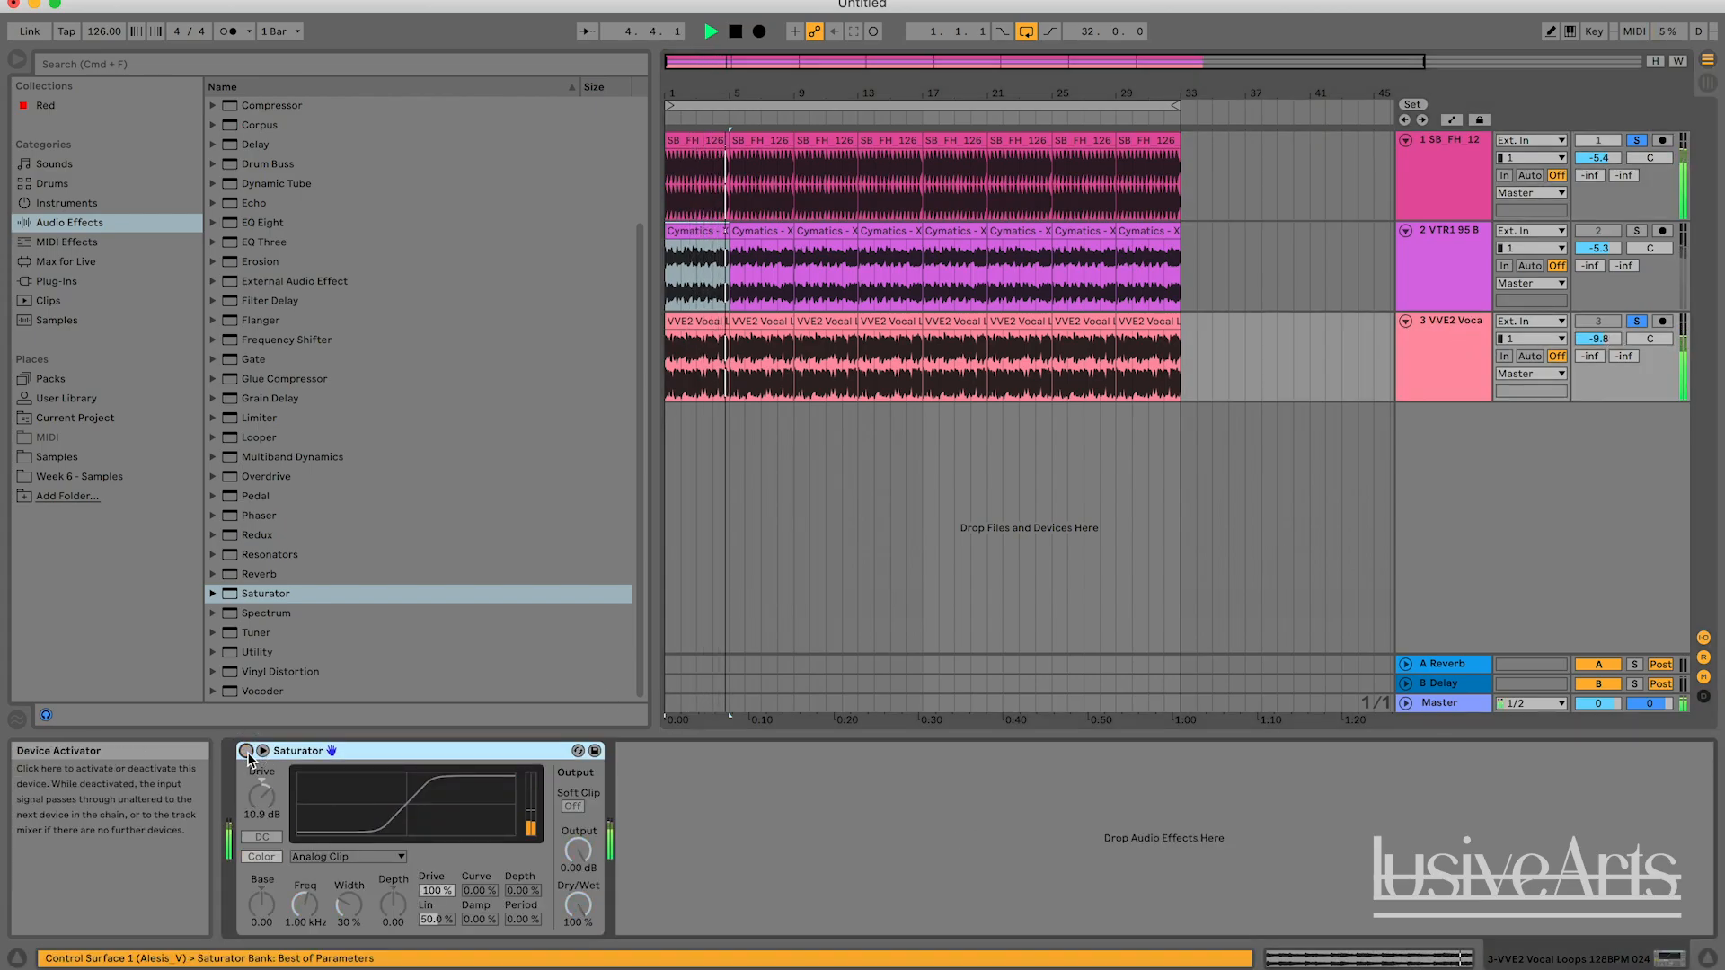
left_click(246, 751)
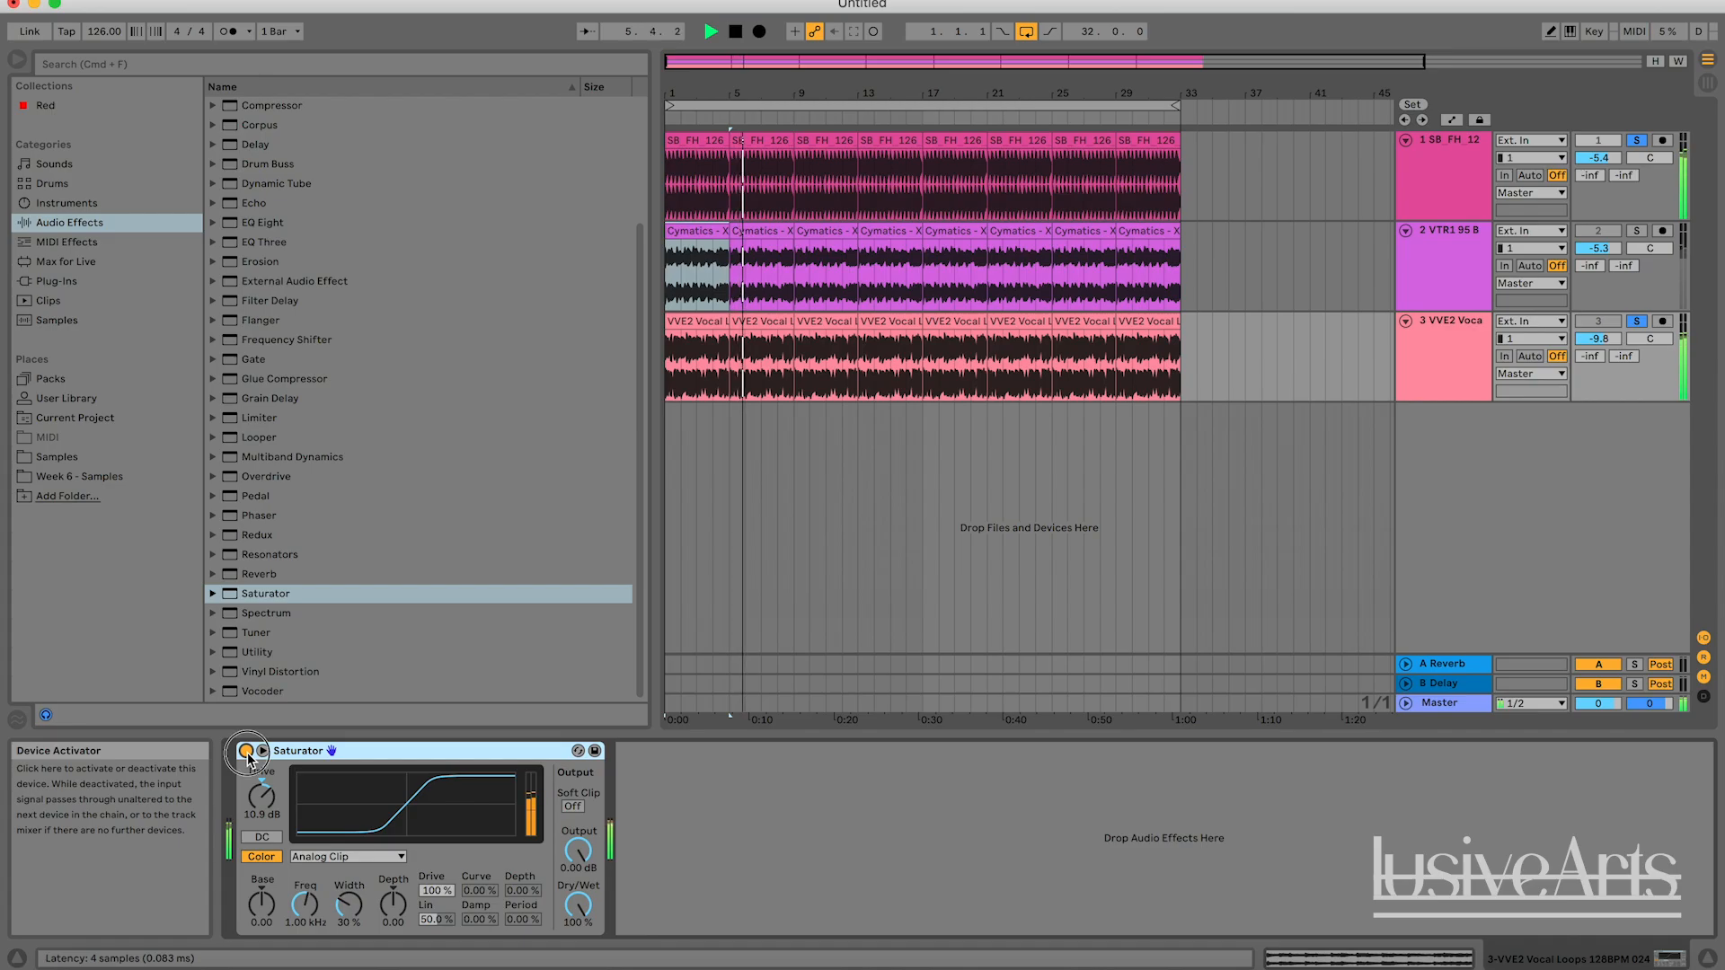
left_click(246, 751)
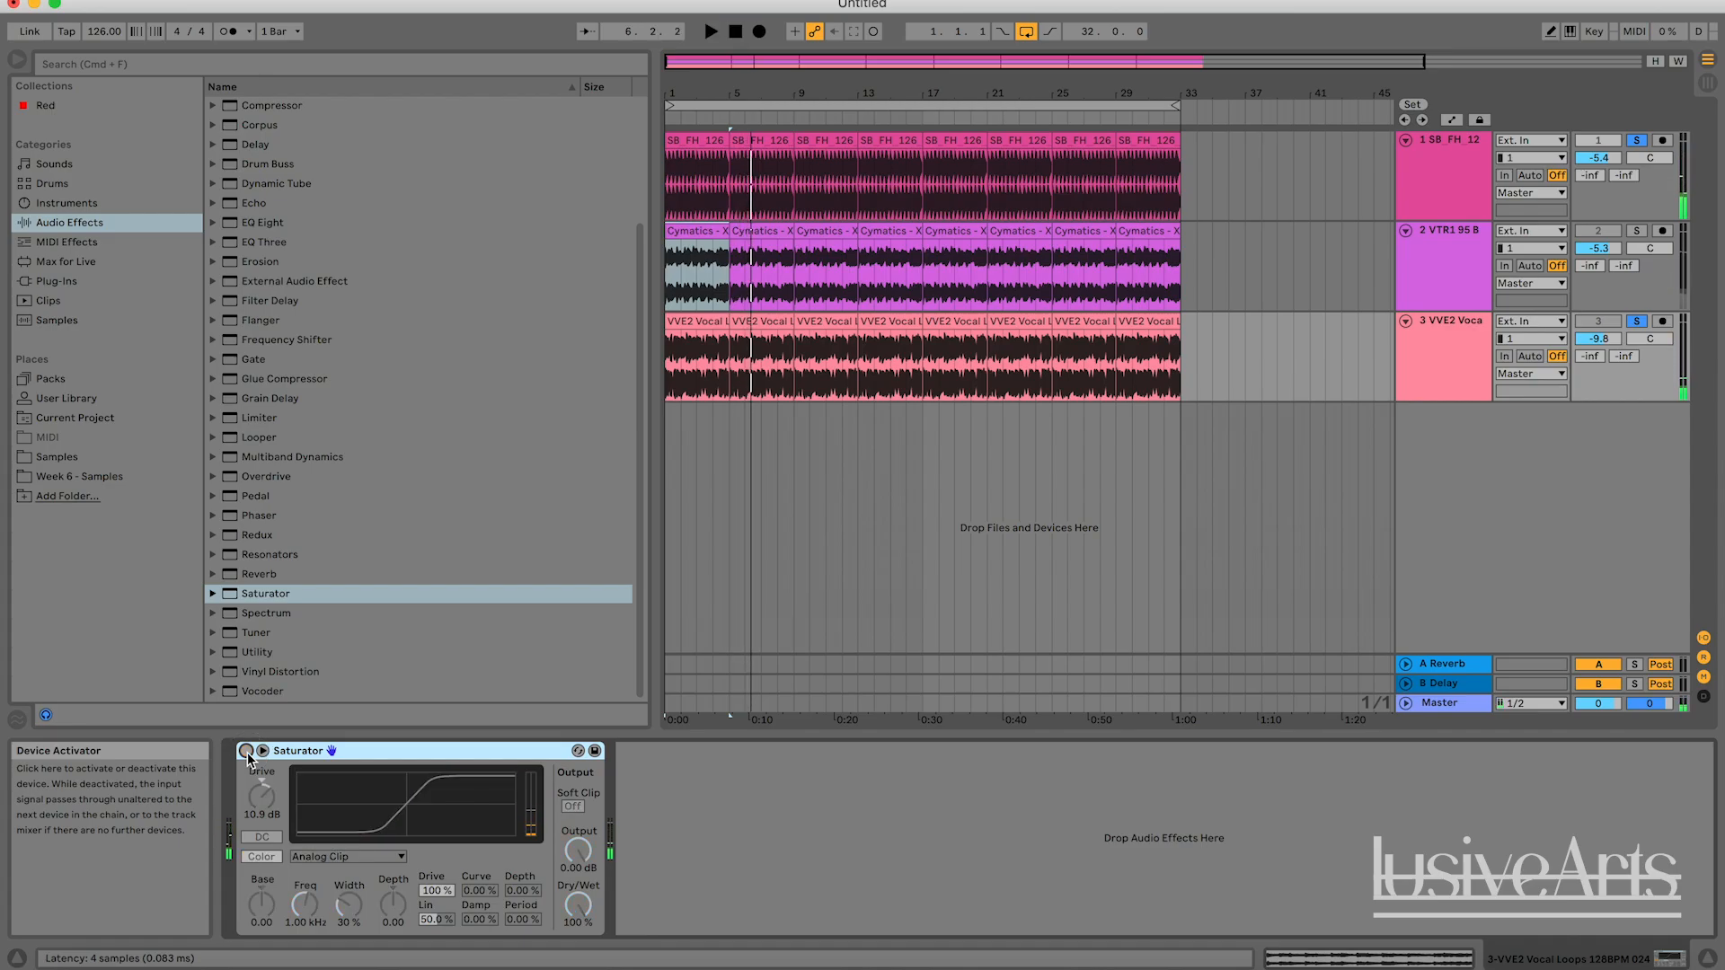
left_click(246, 751)
key("space")
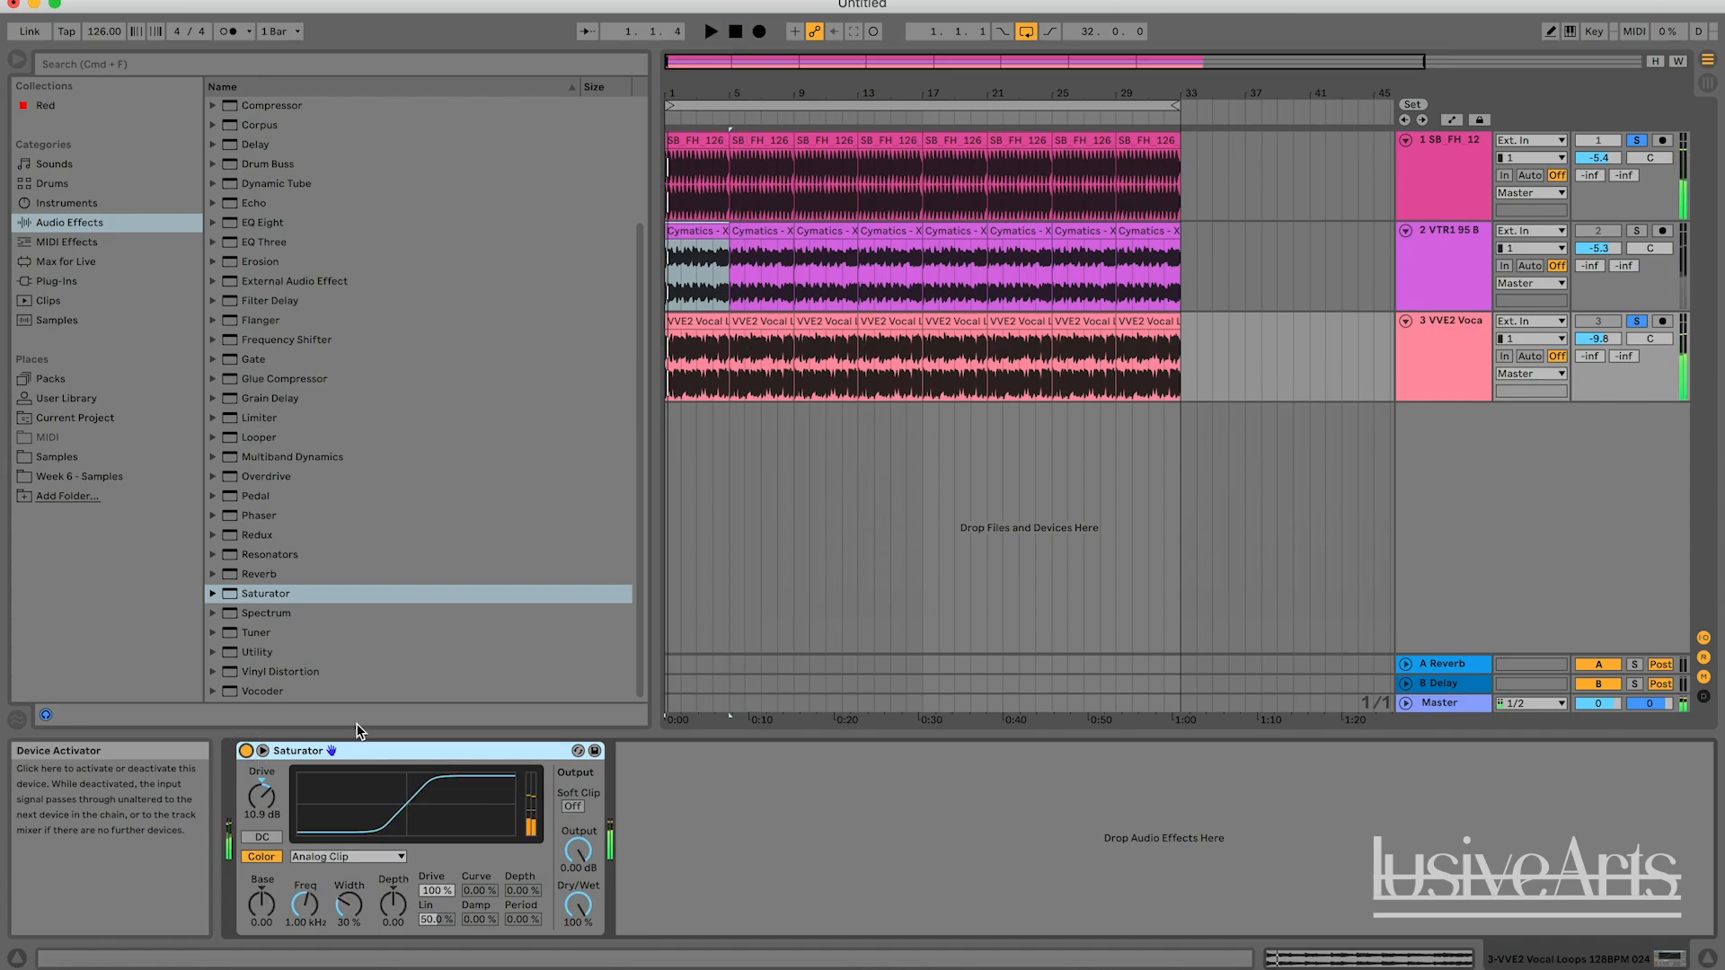
Reduce the vocal Saturator's Output to -6.57 dB, comparing the level with the effect bypassed and active.
left_click(578, 850)
key("space")
left_click(246, 751)
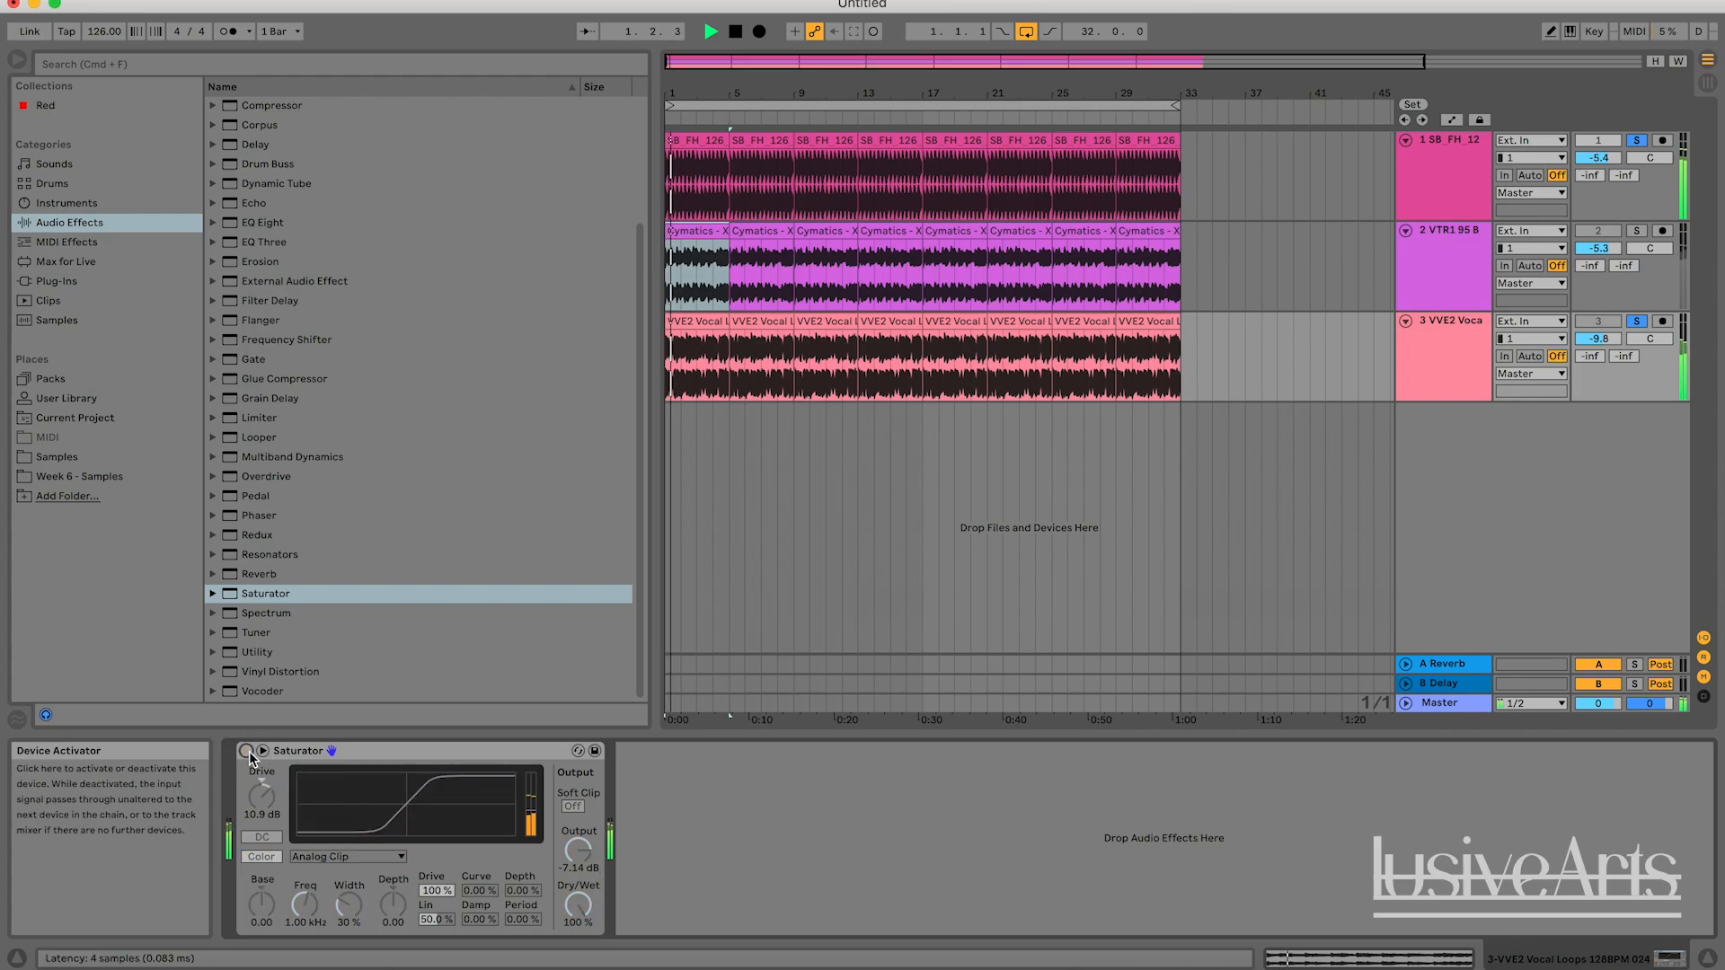
left_click(246, 752)
left_click_drag(579, 850, 578, 842)
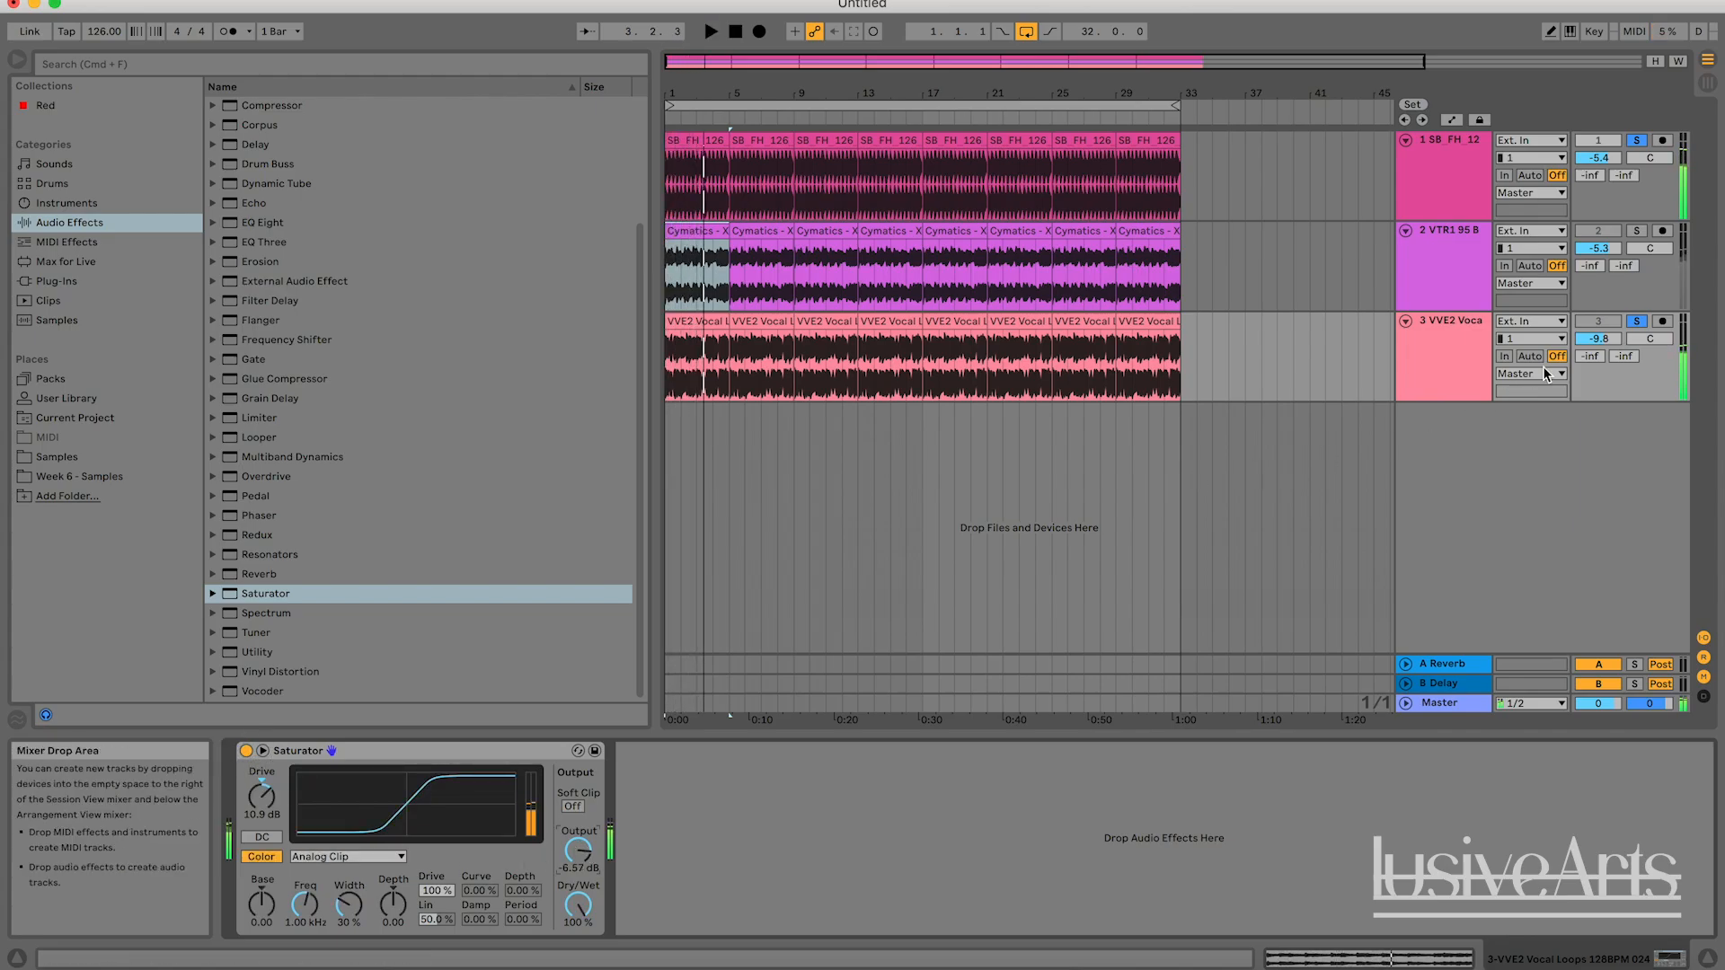
Raise the vocal track's volume to -4.8 dB and compare the mix with the Saturator off and on.
left_click_drag(1598, 339, 1598, 305)
left_click(246, 751)
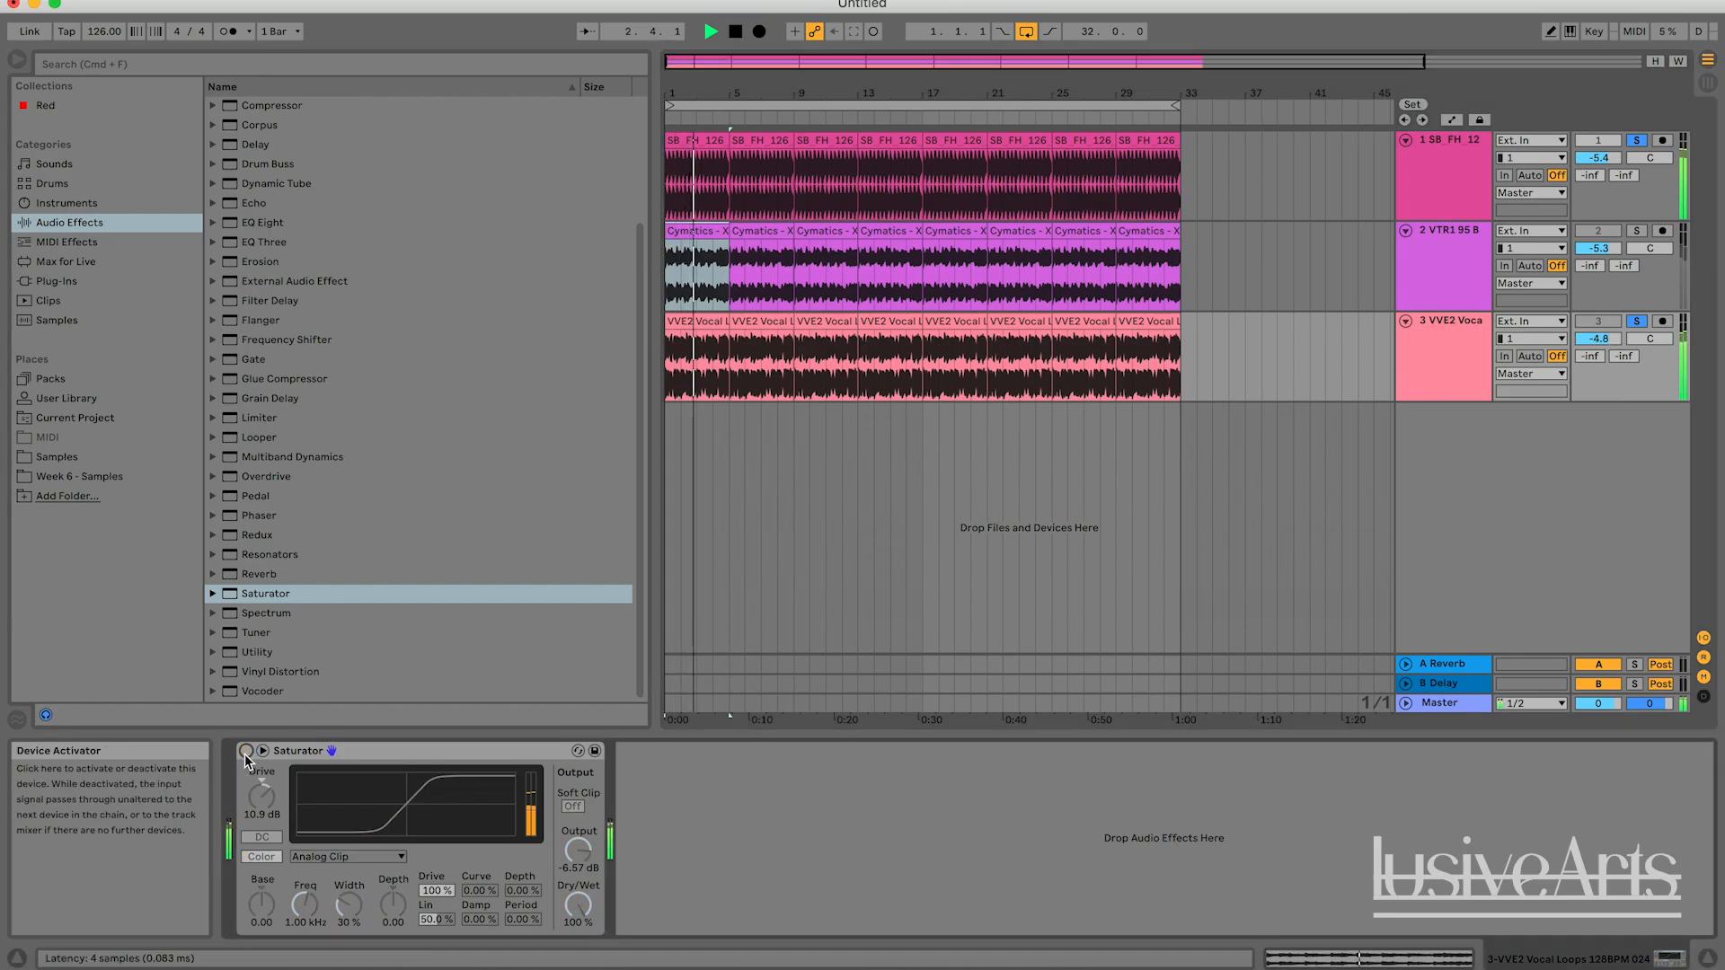
left_click(246, 752)
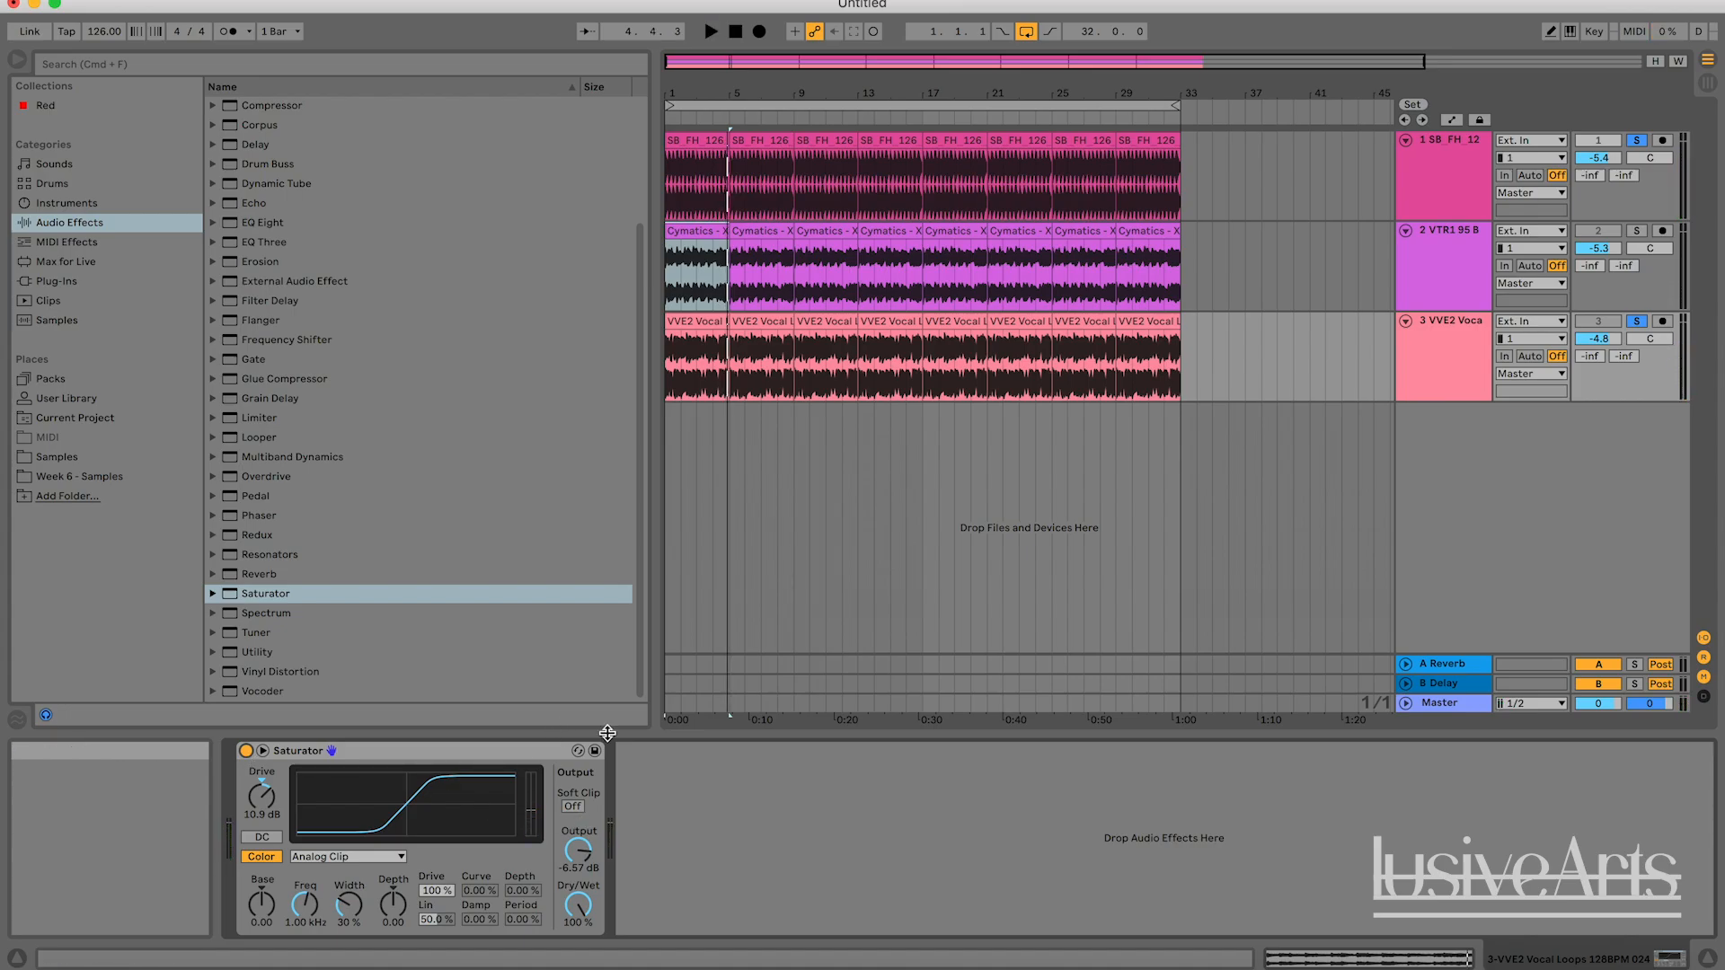
Set the vocal Saturator's Drive to 6.19 dB, and play only the vocal track soloed.
key("space")
left_click_drag(274, 814, 274, 835)
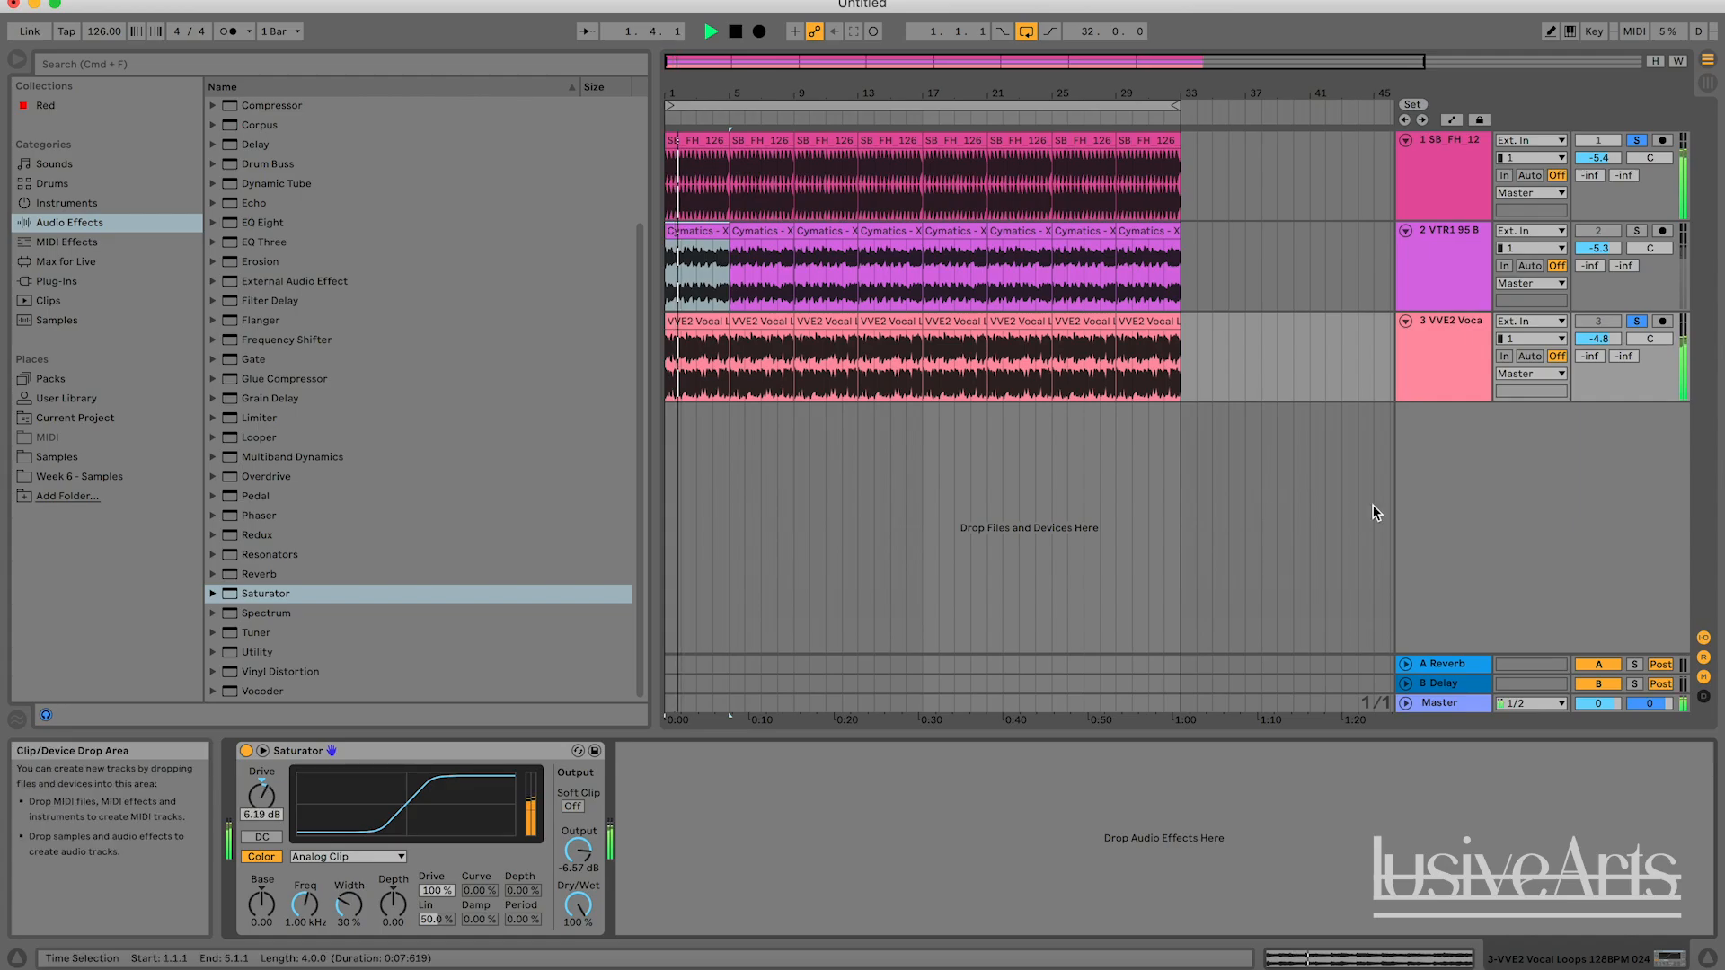
key("space")
left_click(1637, 321)
key("space")
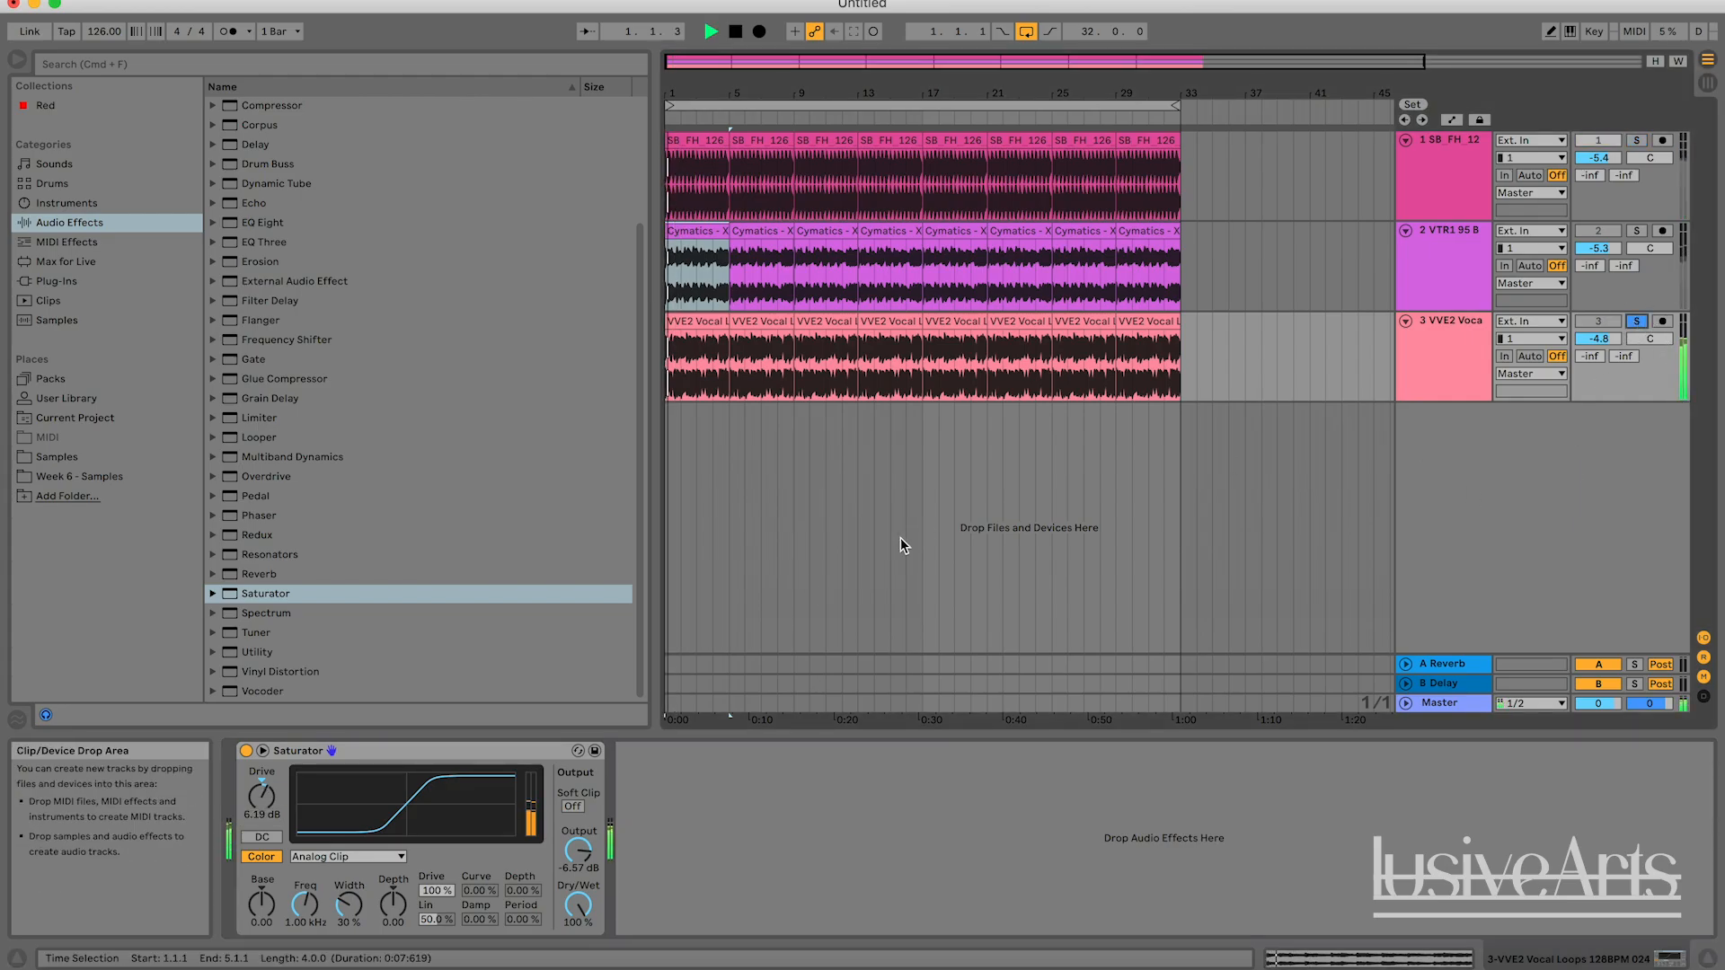
Audition the vocal Saturator's Medium Curve type, and change the curve type to Sinoid Fold.
left_click(346, 856)
left_click(319, 916)
left_click(346, 856)
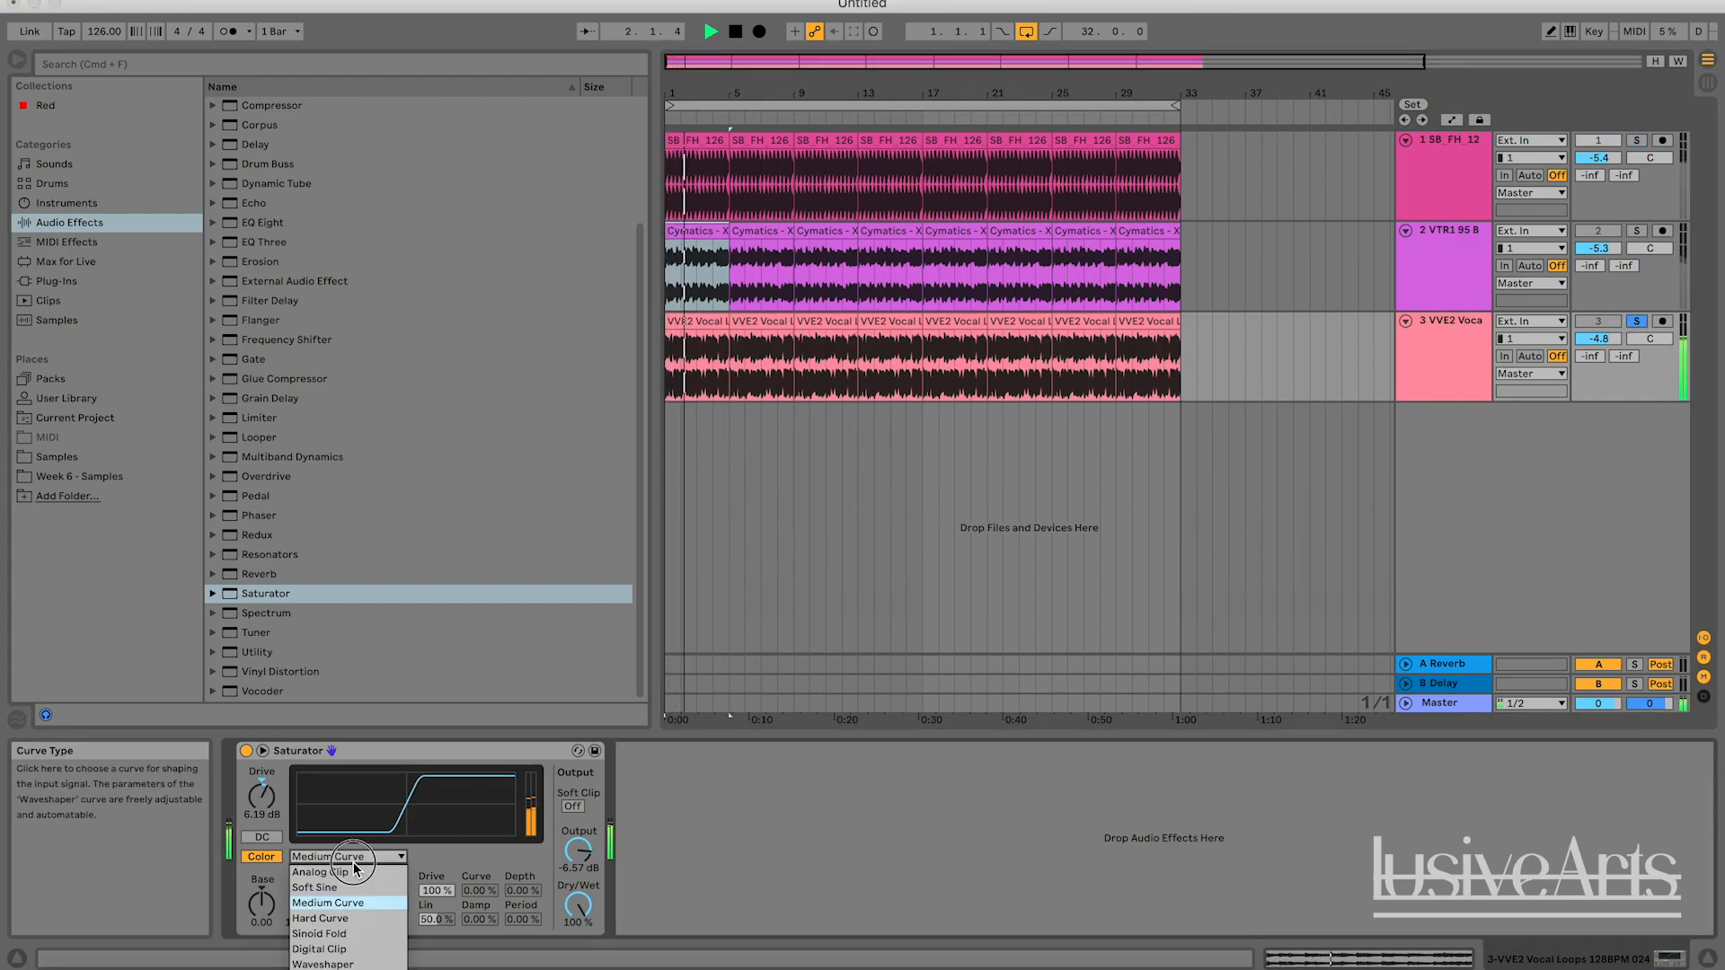
left_click(349, 945)
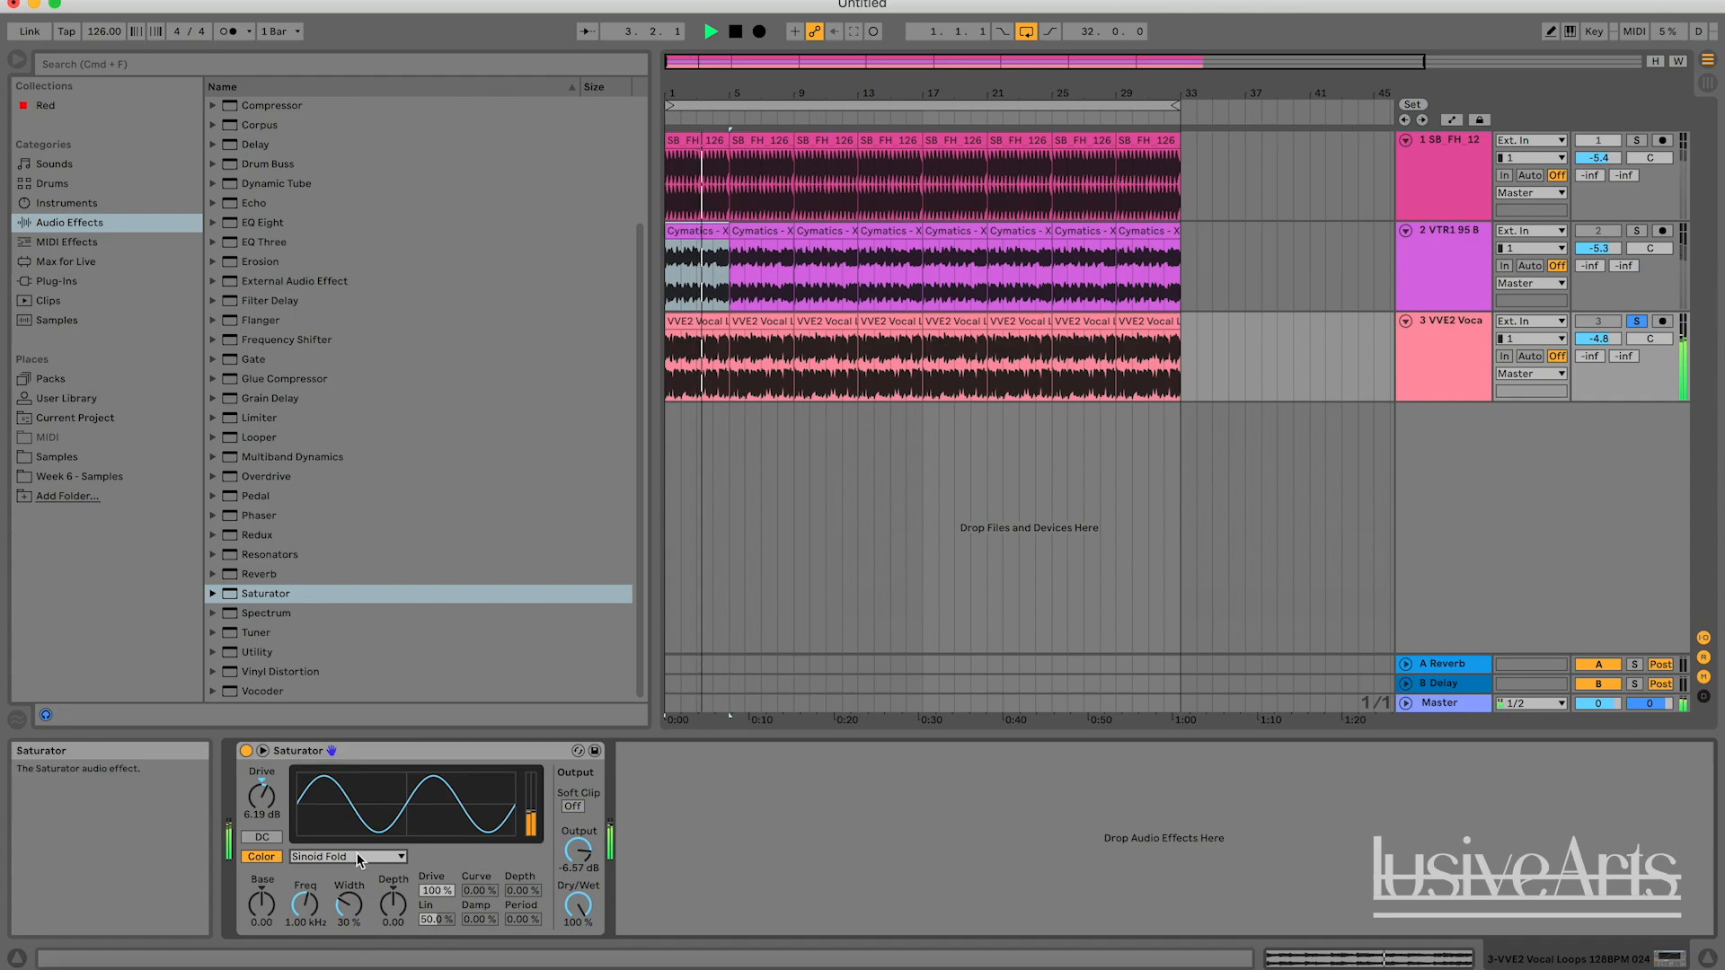
Sweep the Saturator's Drive down to about -9.71 dB and up to 5.14 dB, and set Color Base to 32.6 and Depth to -18.7.
left_click_drag(262, 797, 261, 899)
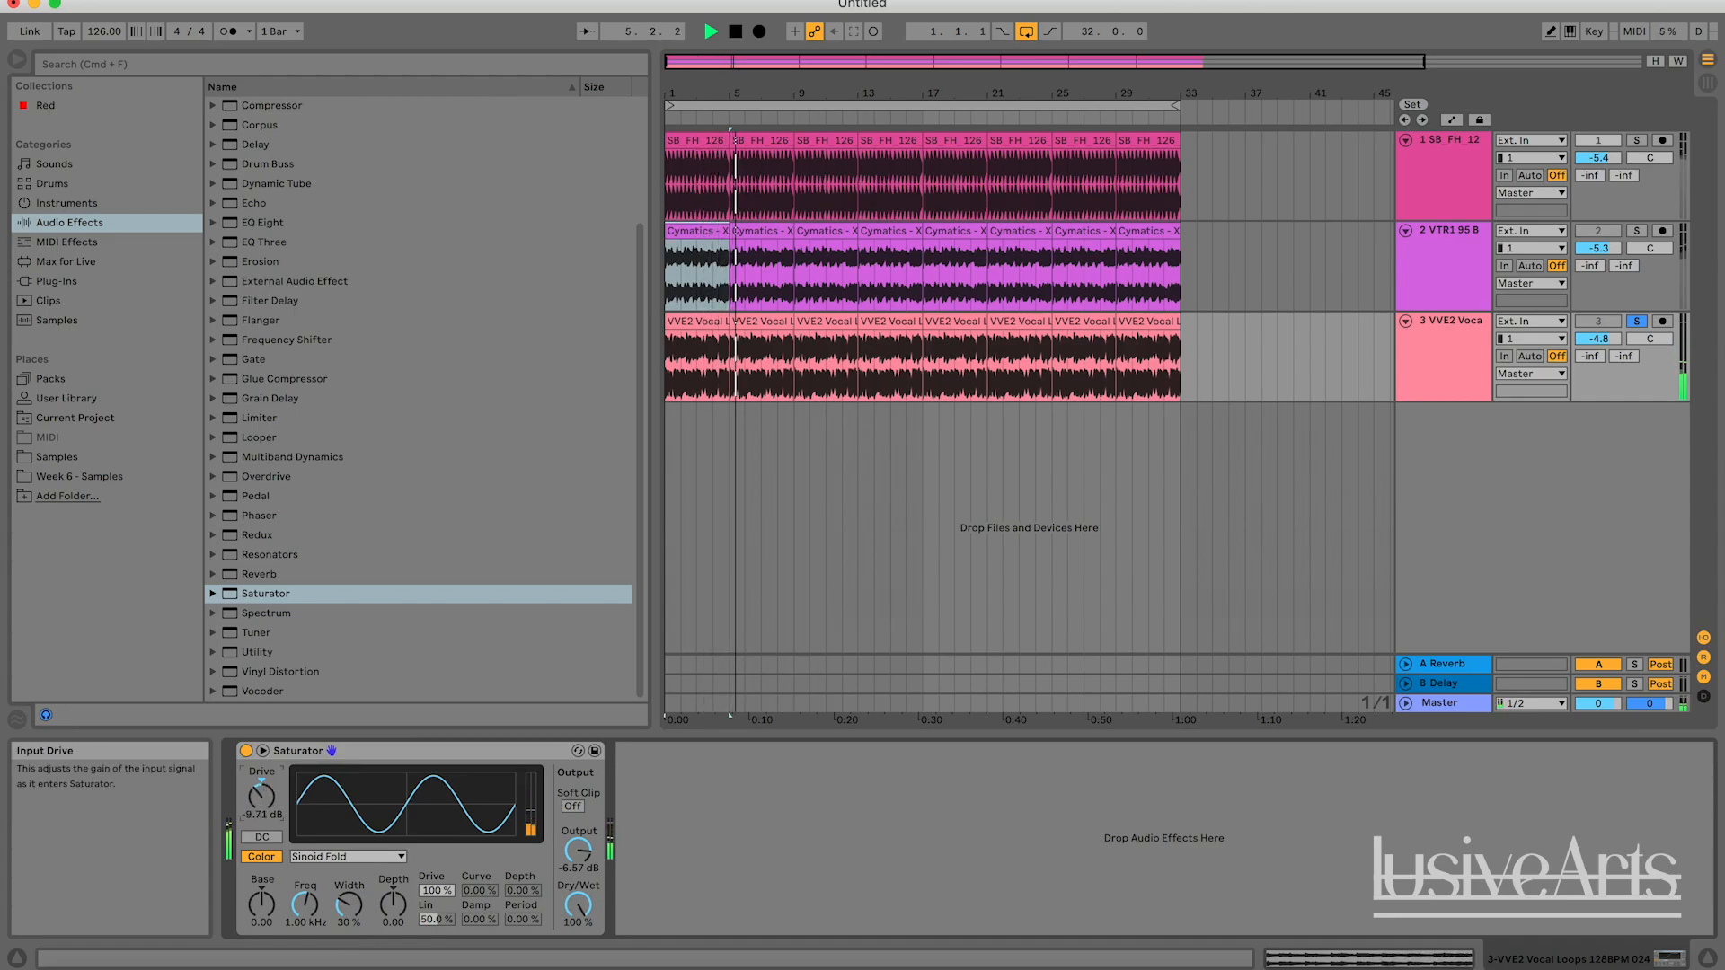
left_click_drag(261, 797, 261, 768)
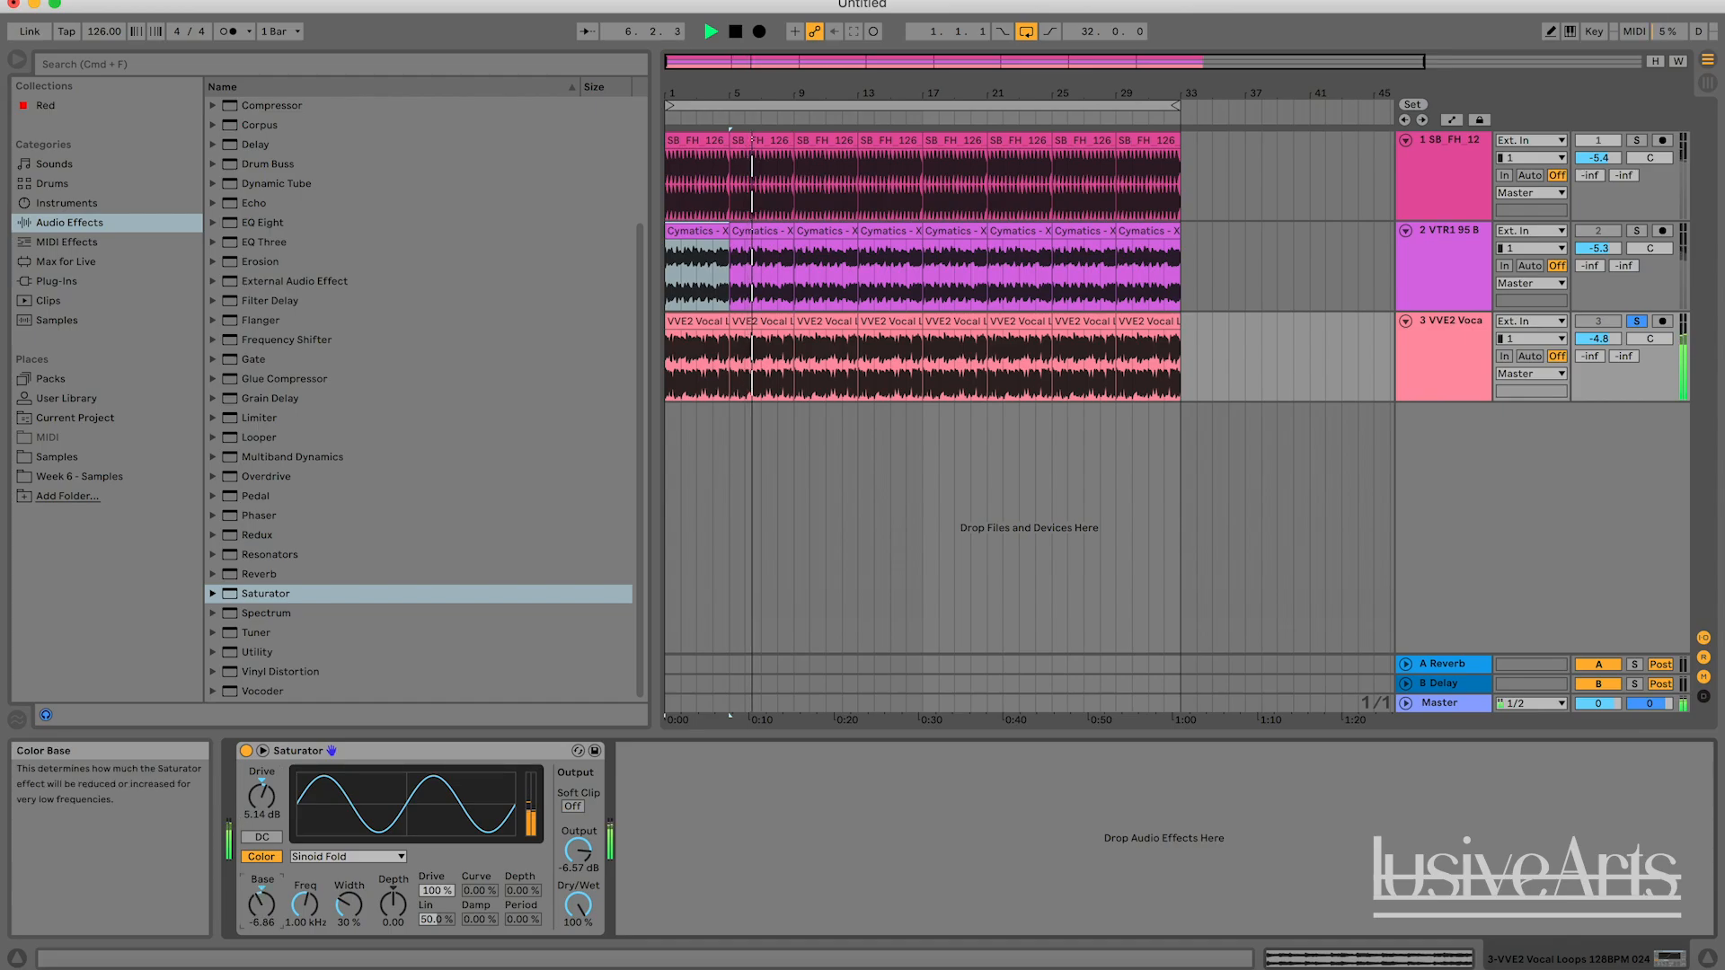
mouse_move(262, 907)
left_mouse_down()
mouse_move(261, 881)
mouse_move(261, 909)
left_mouse_up()
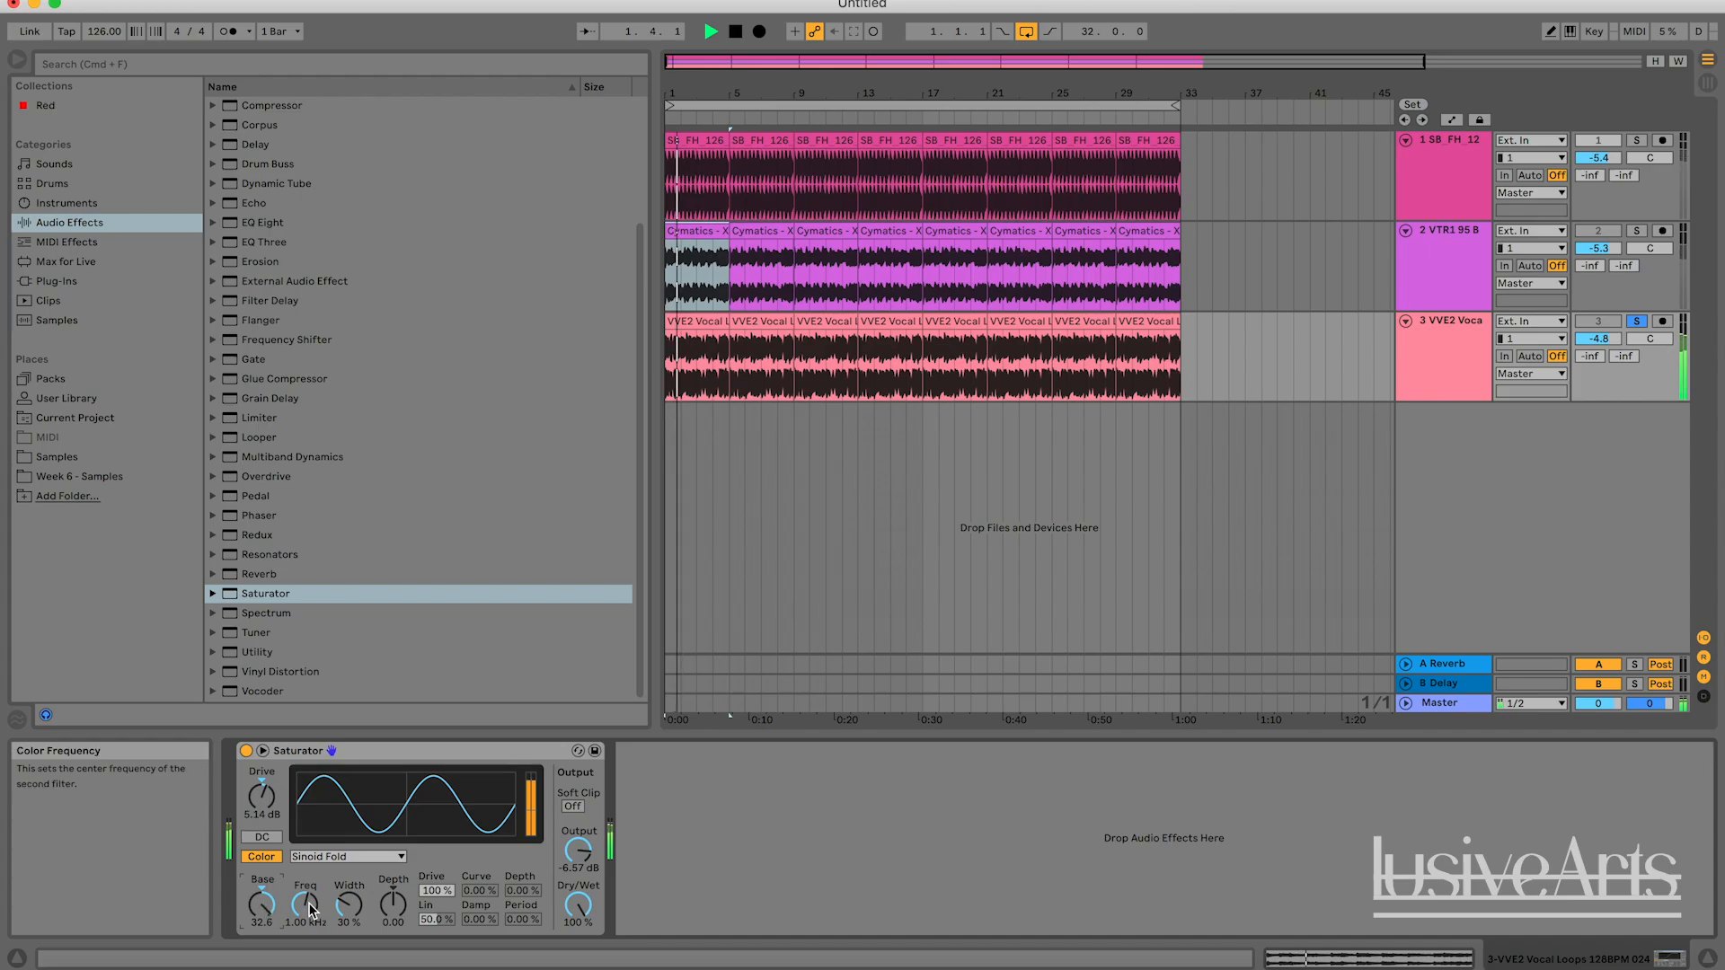
left_click_drag(393, 907, 393, 910)
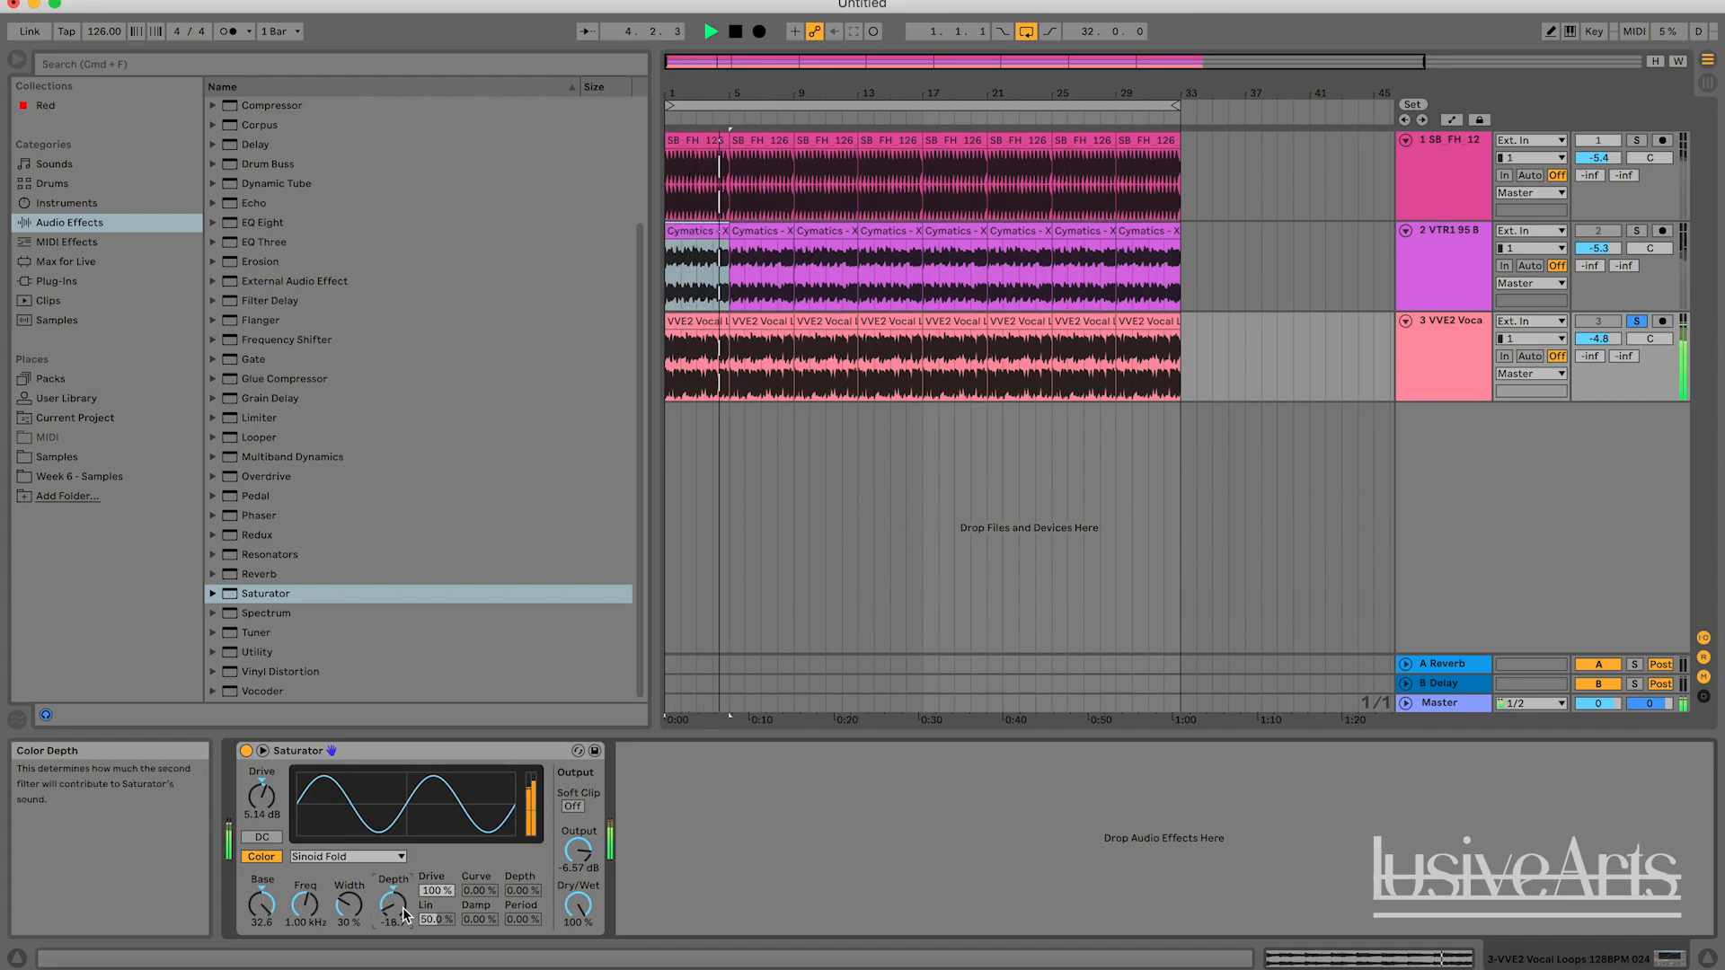
Select and solo the drum track, and add an Overdrive effect to it.
left_click(424, 747)
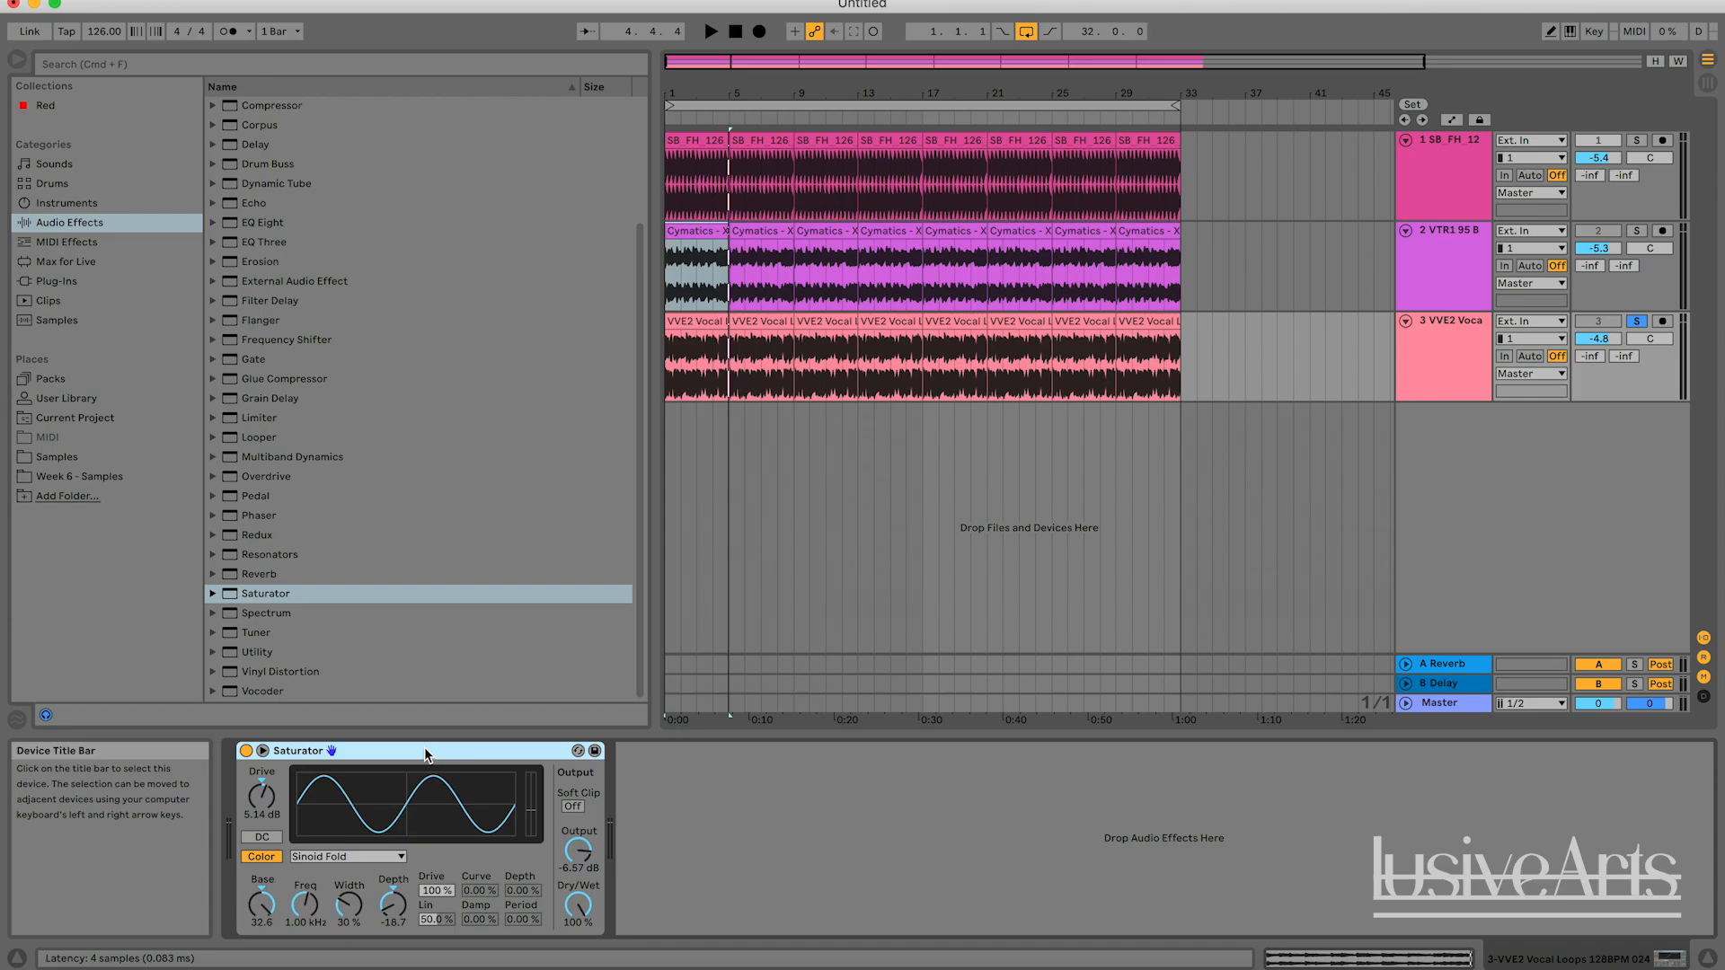
left_click(1427, 164)
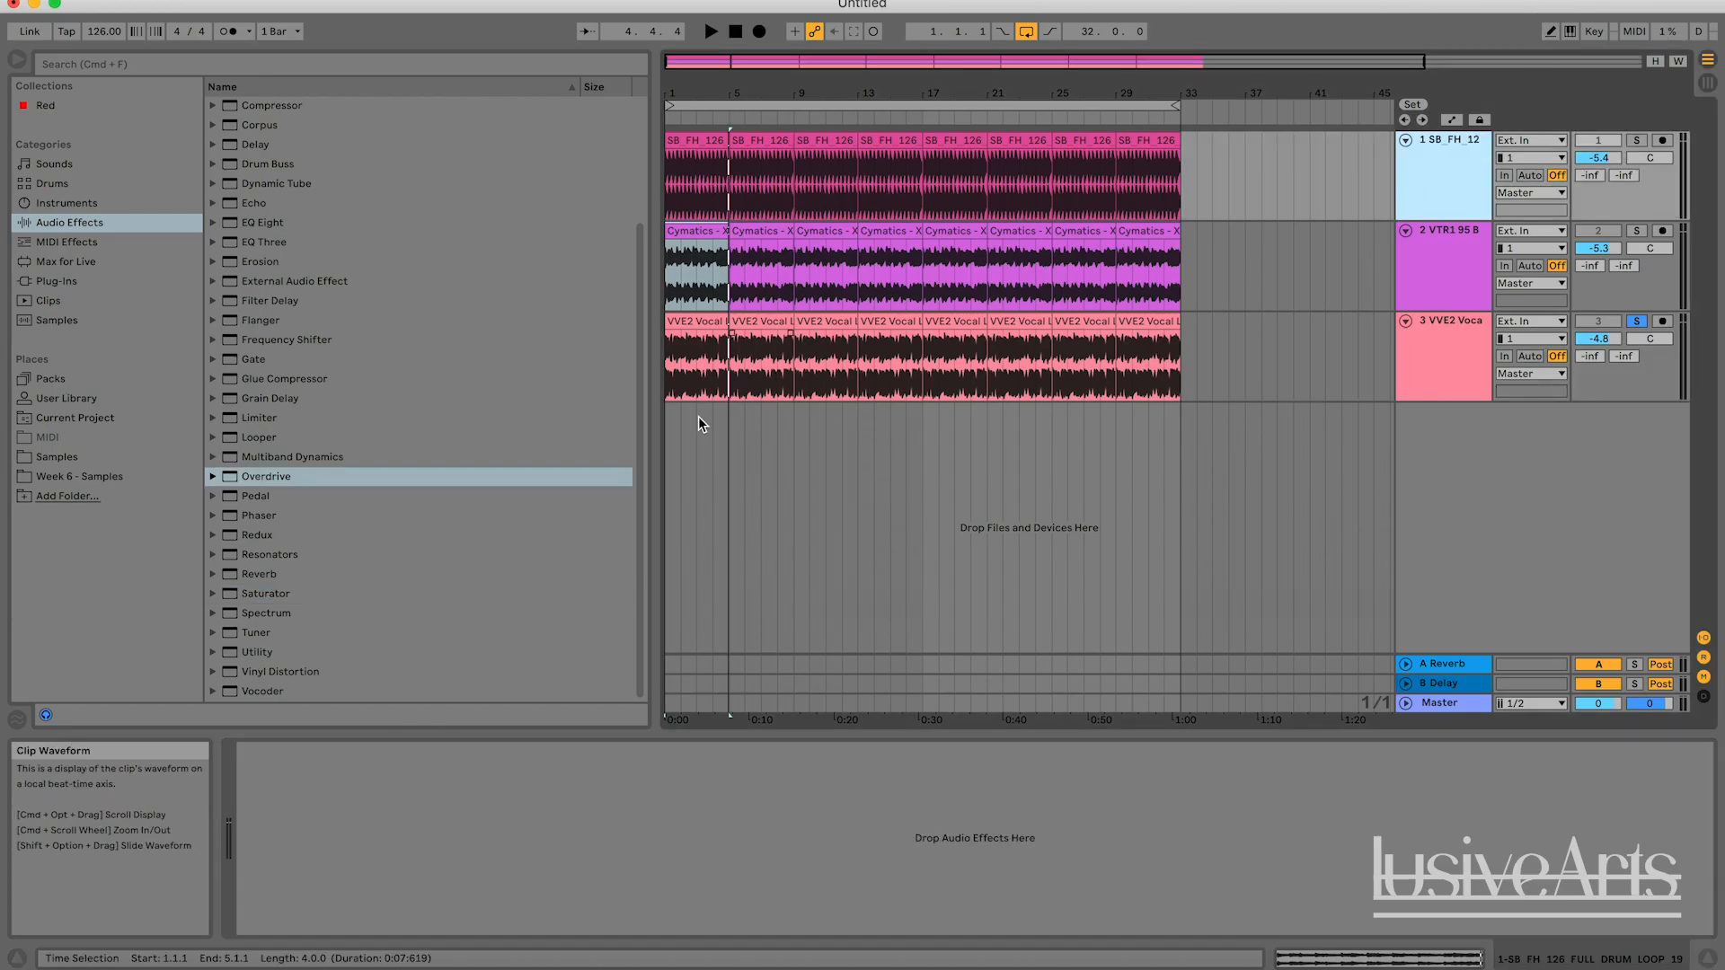
left_click(1636, 140)
key("space")
left_click_drag(264, 484, 422, 876)
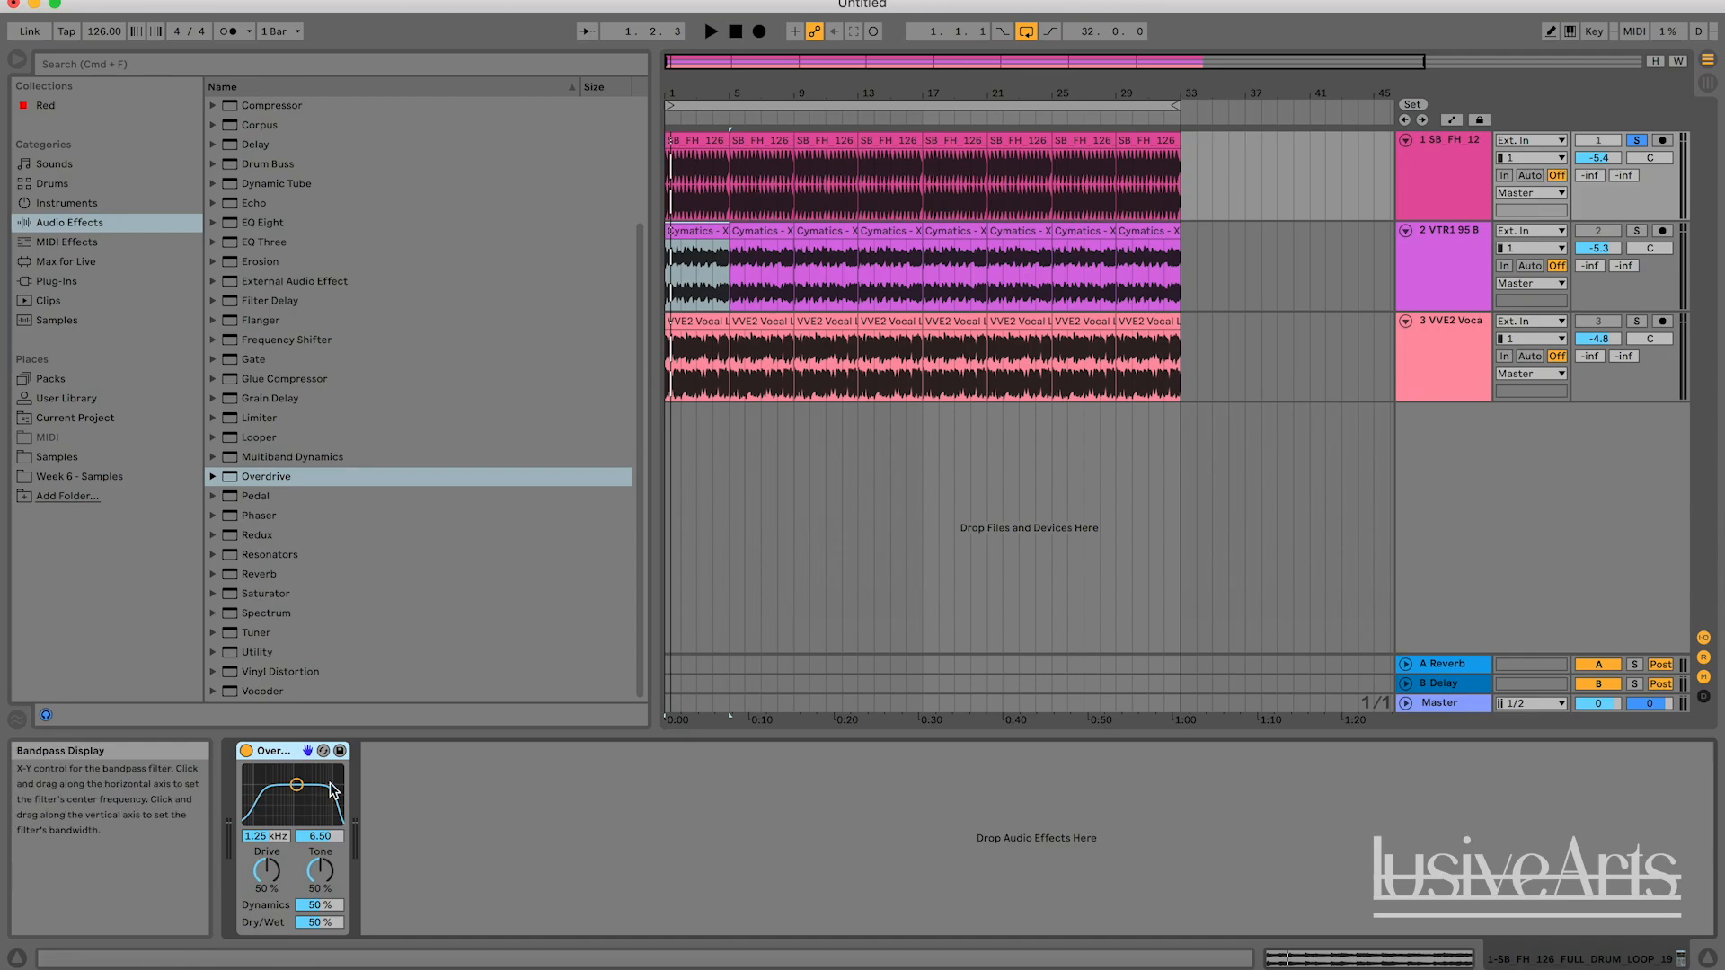
Play the drum loop and compare the sound with the Overdrive bypassed and active.
key("space")
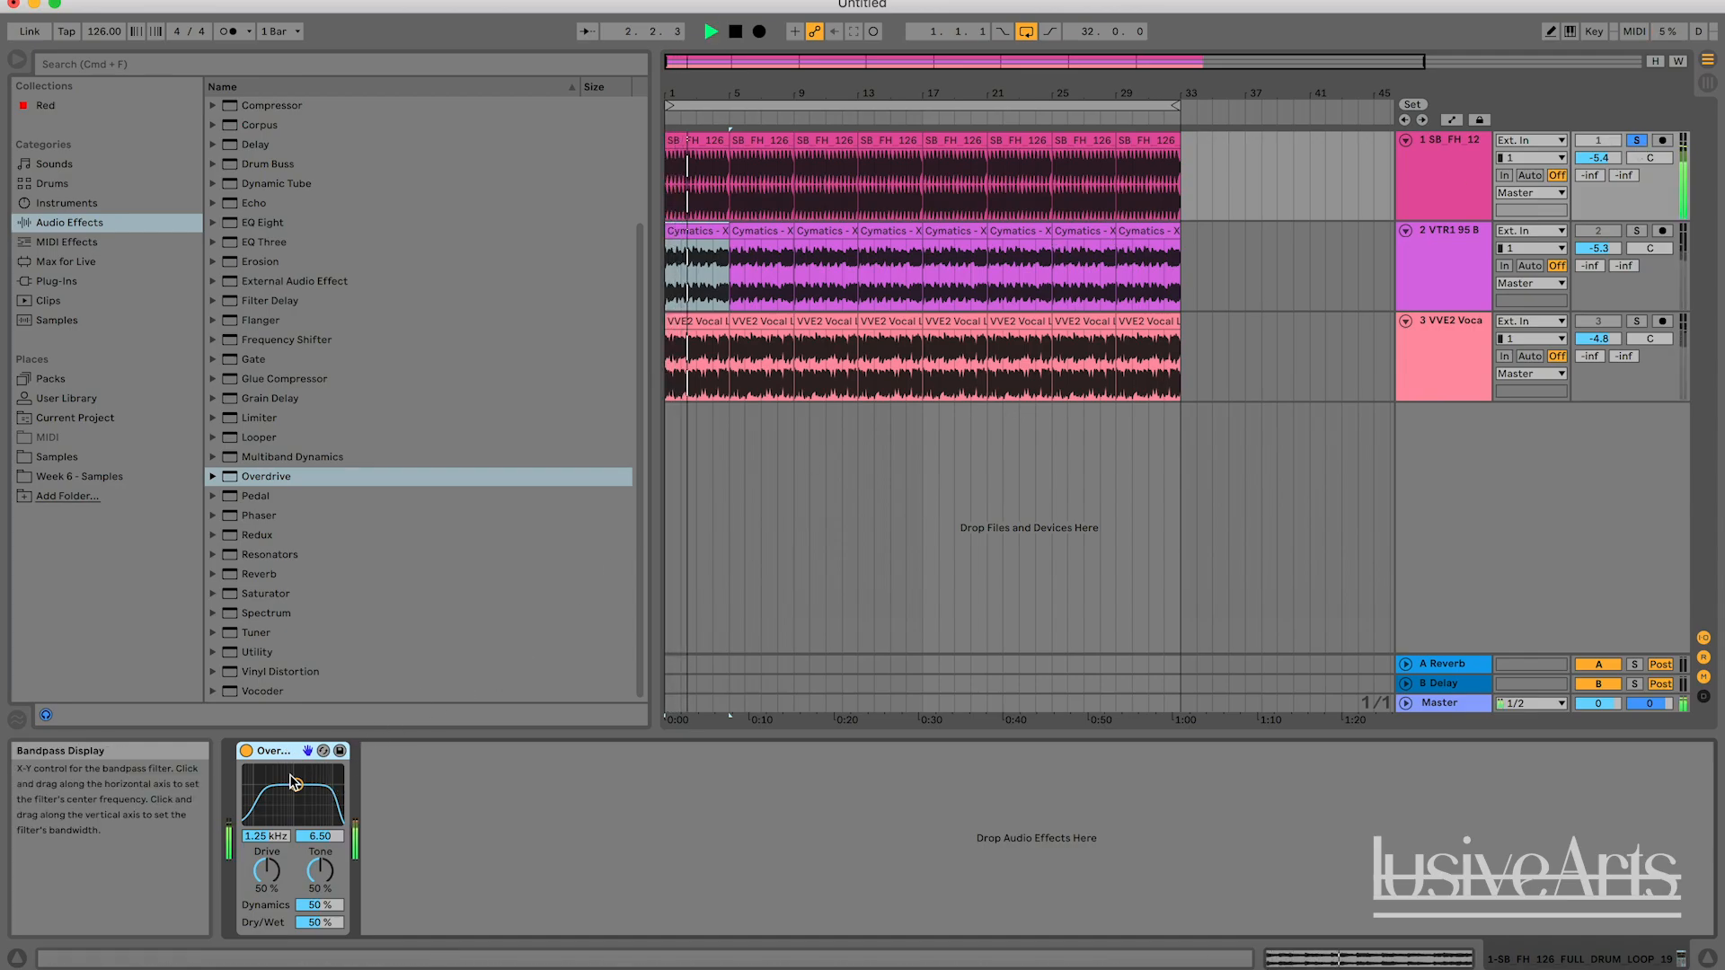
left_click(247, 751)
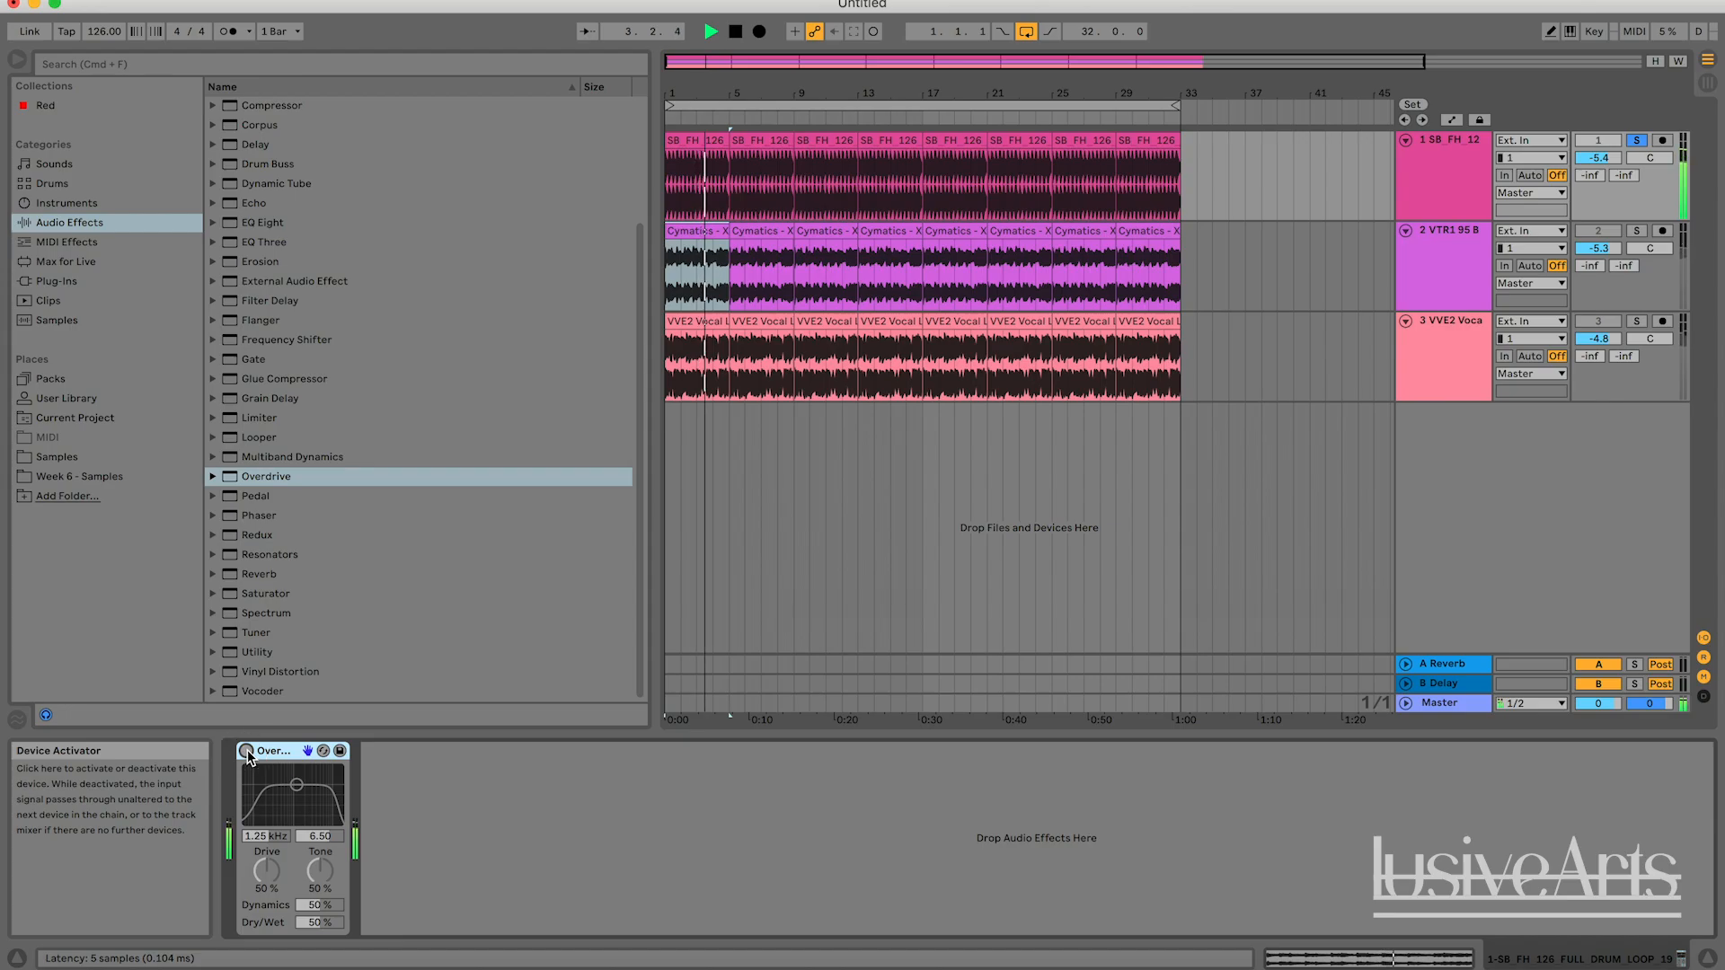
left_click(246, 751)
key("space")
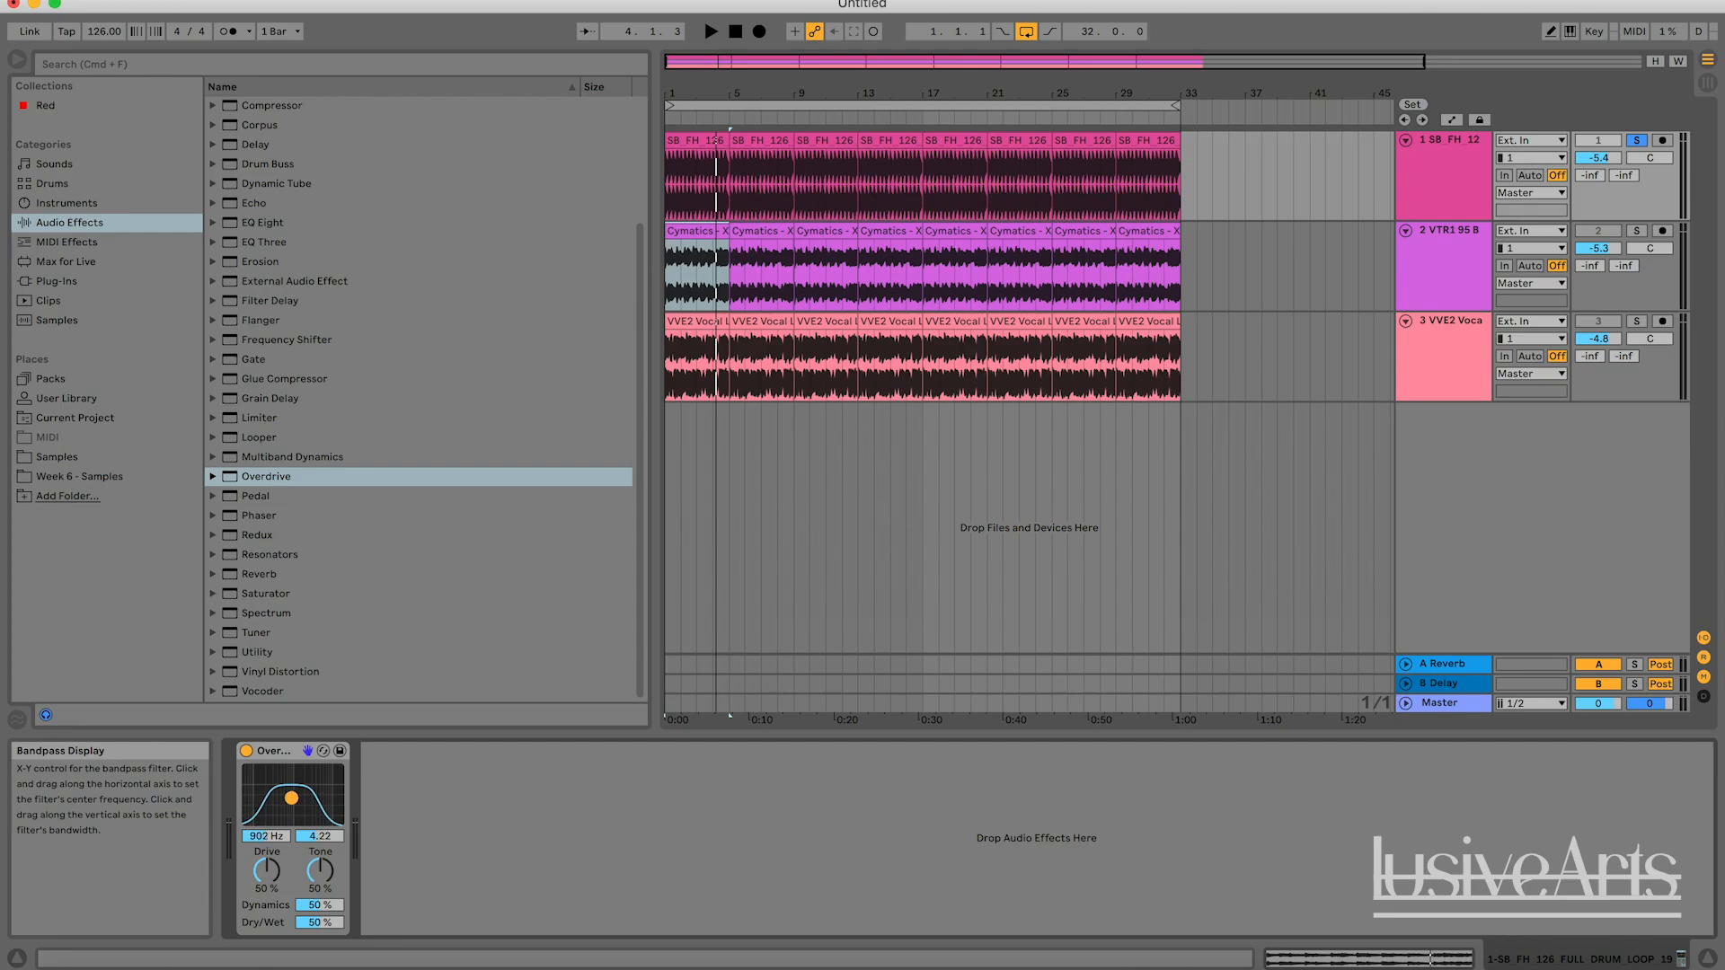
Sweep the Overdrive's bandpass filter during playback, ending at 92.9 Hz with a bandwidth of 4.75.
key("space")
left_click_drag(289, 802, 323, 810)
key("space")
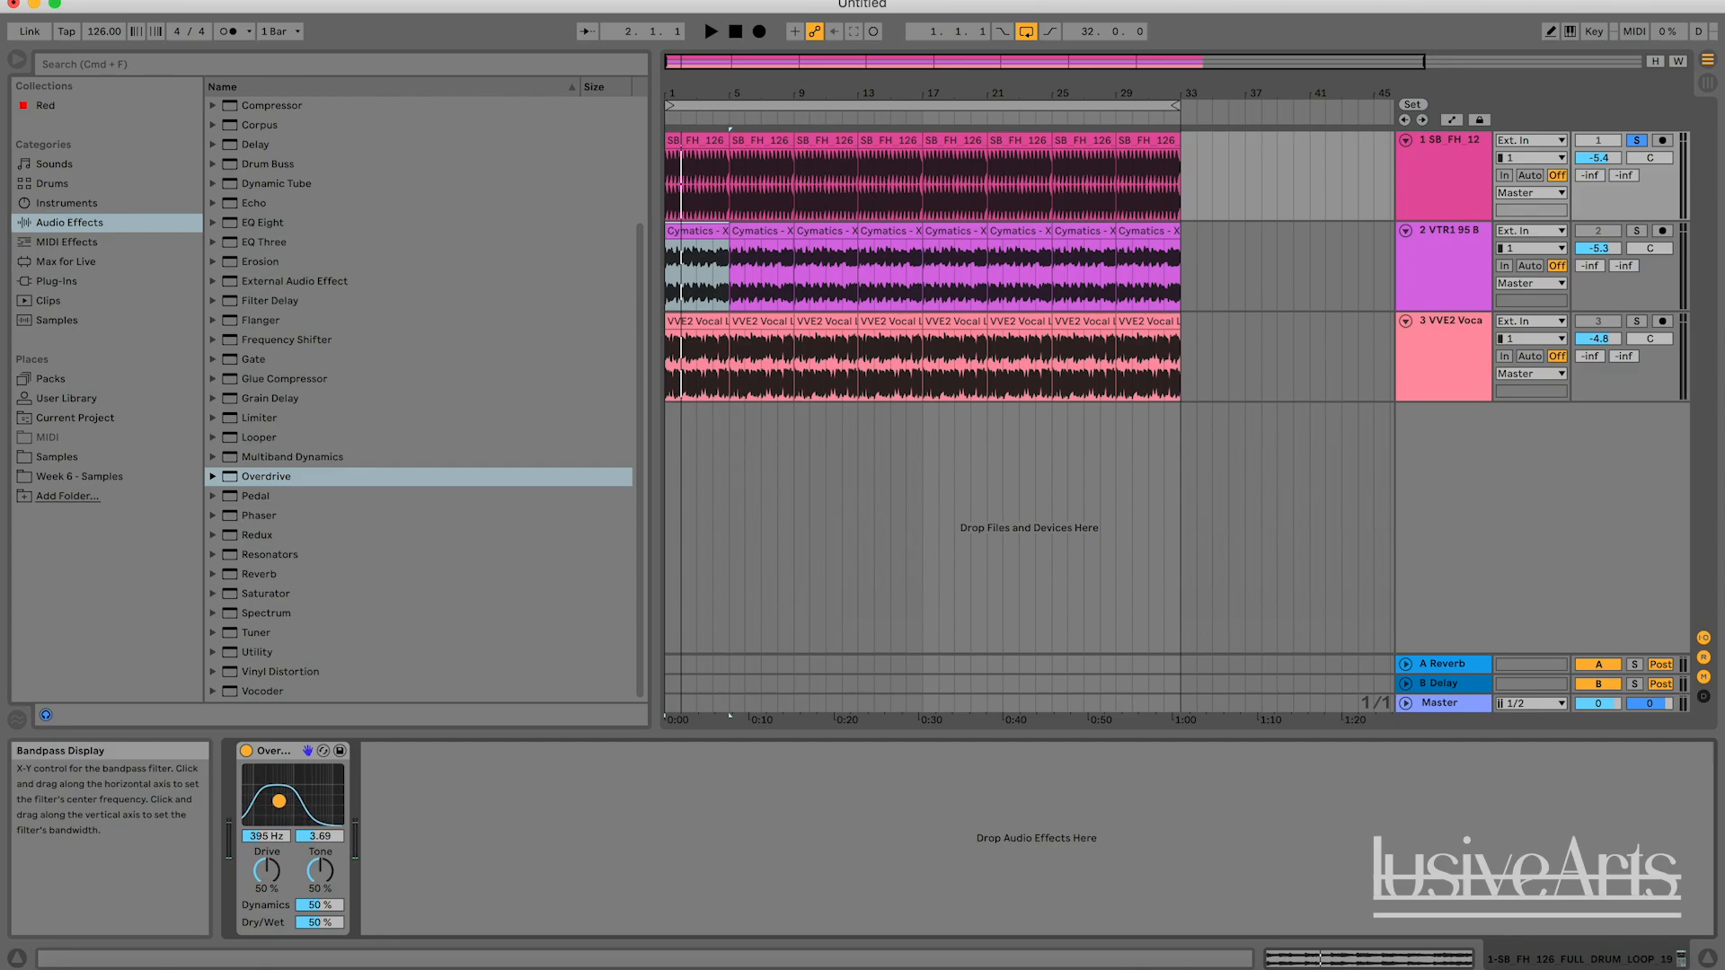
key("space")
left_click_drag(285, 799, 283, 798)
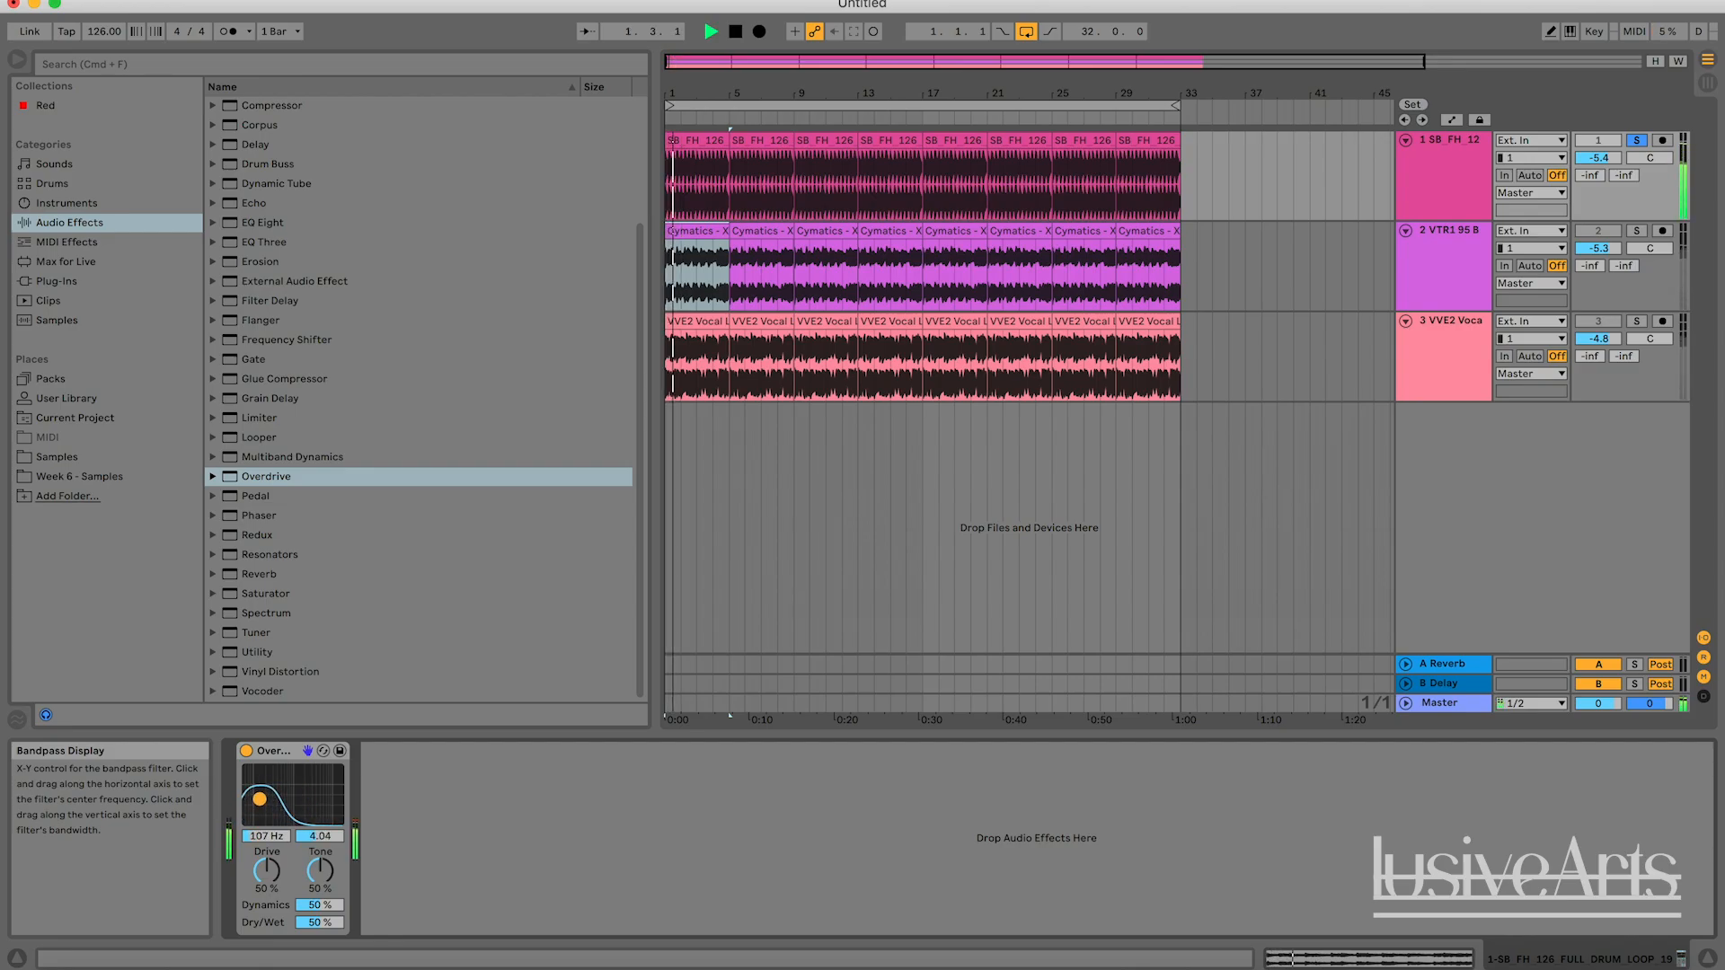
left_click_drag(259, 804, 258, 795)
key("space")
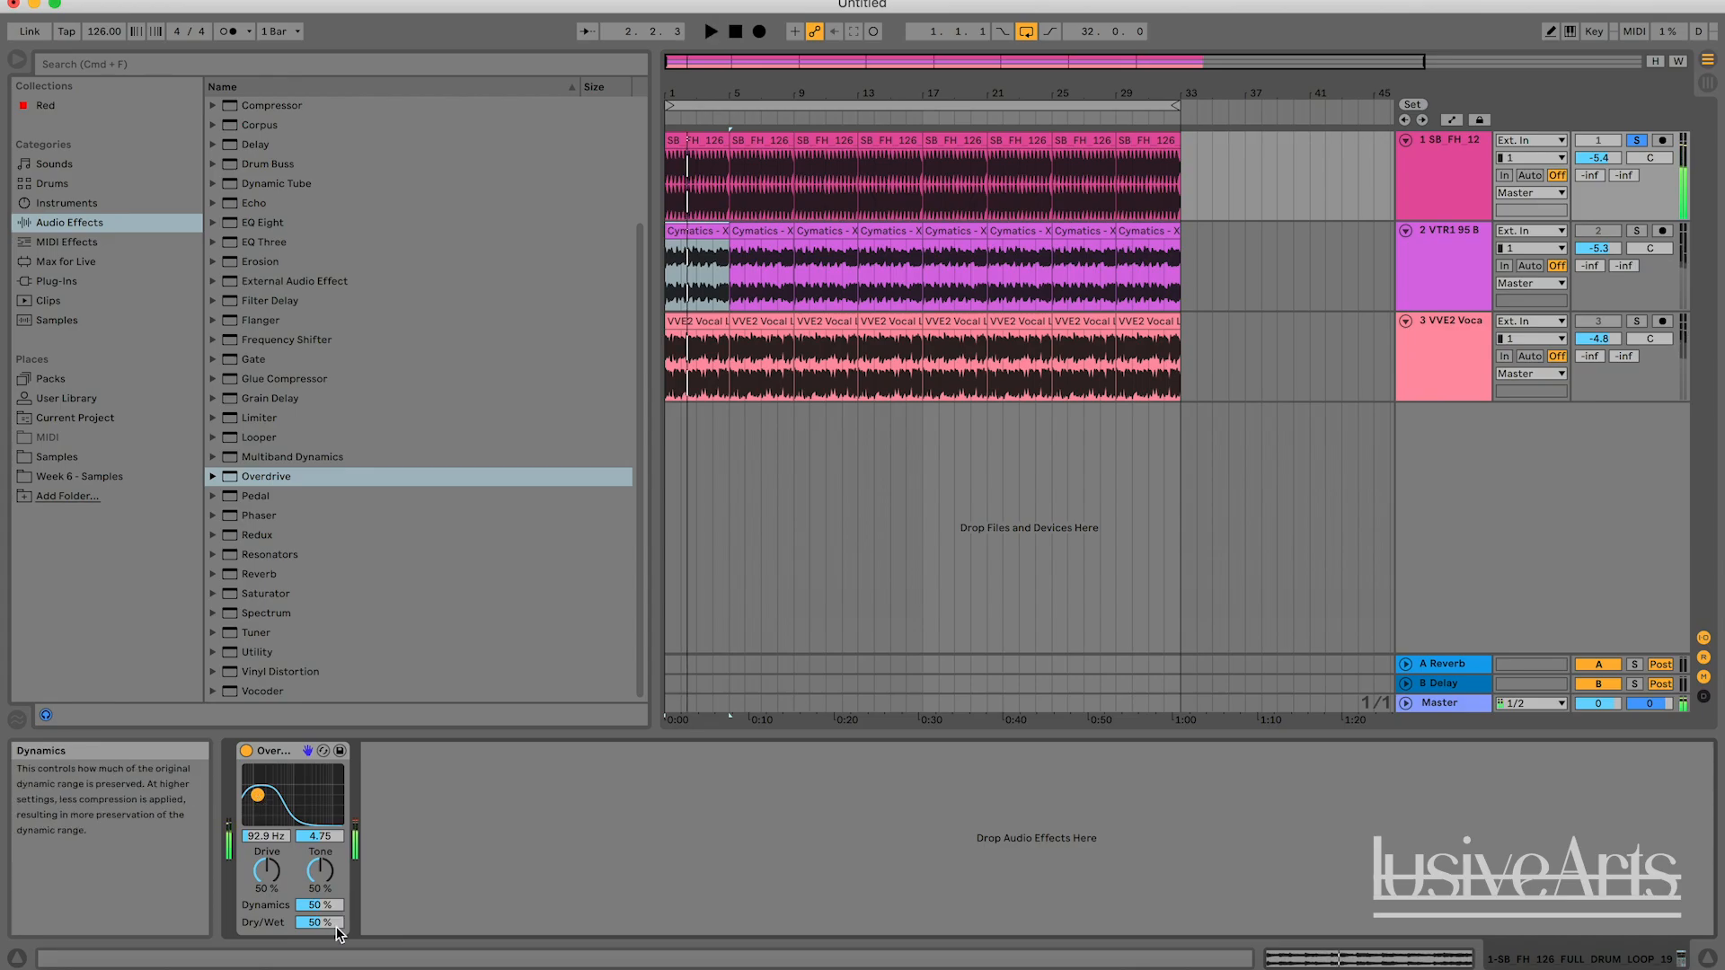
Set the Overdrive's Dry/Wet to 100 %, and sweep its bandpass filter up to 13.2 kHz and back to 1.11 kHz with bandwidth 4.57.
left_click_drag(319, 923, 319, 918)
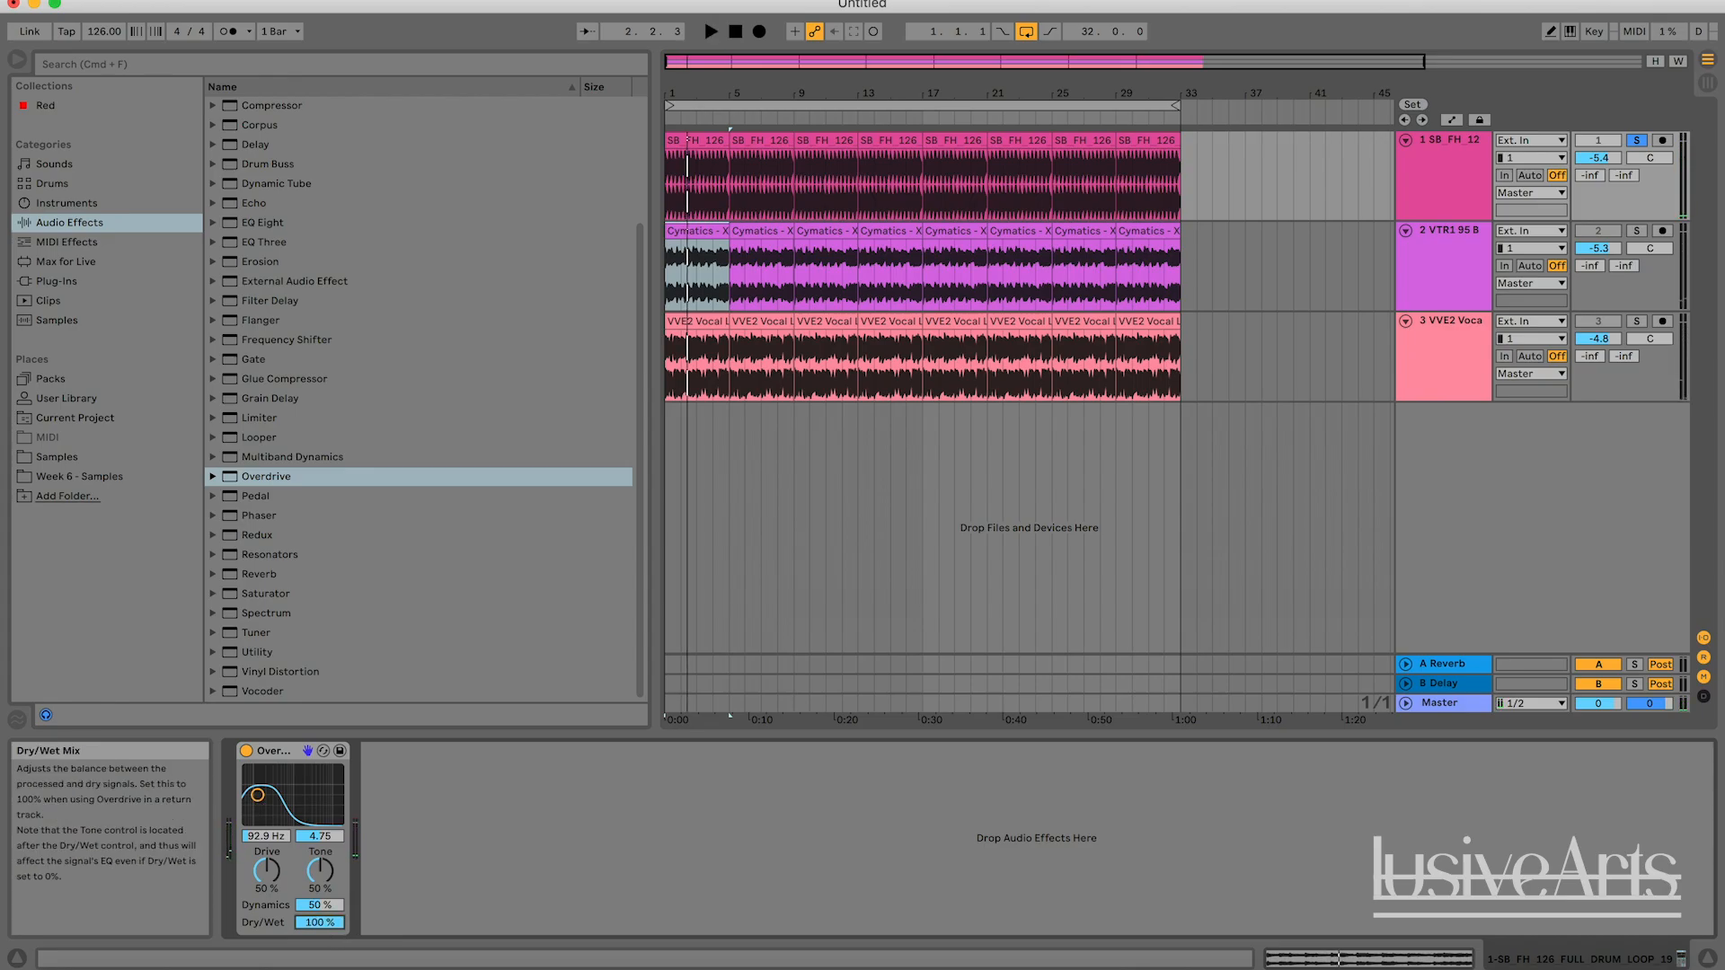
key("space")
left_click_drag(258, 795, 258, 798)
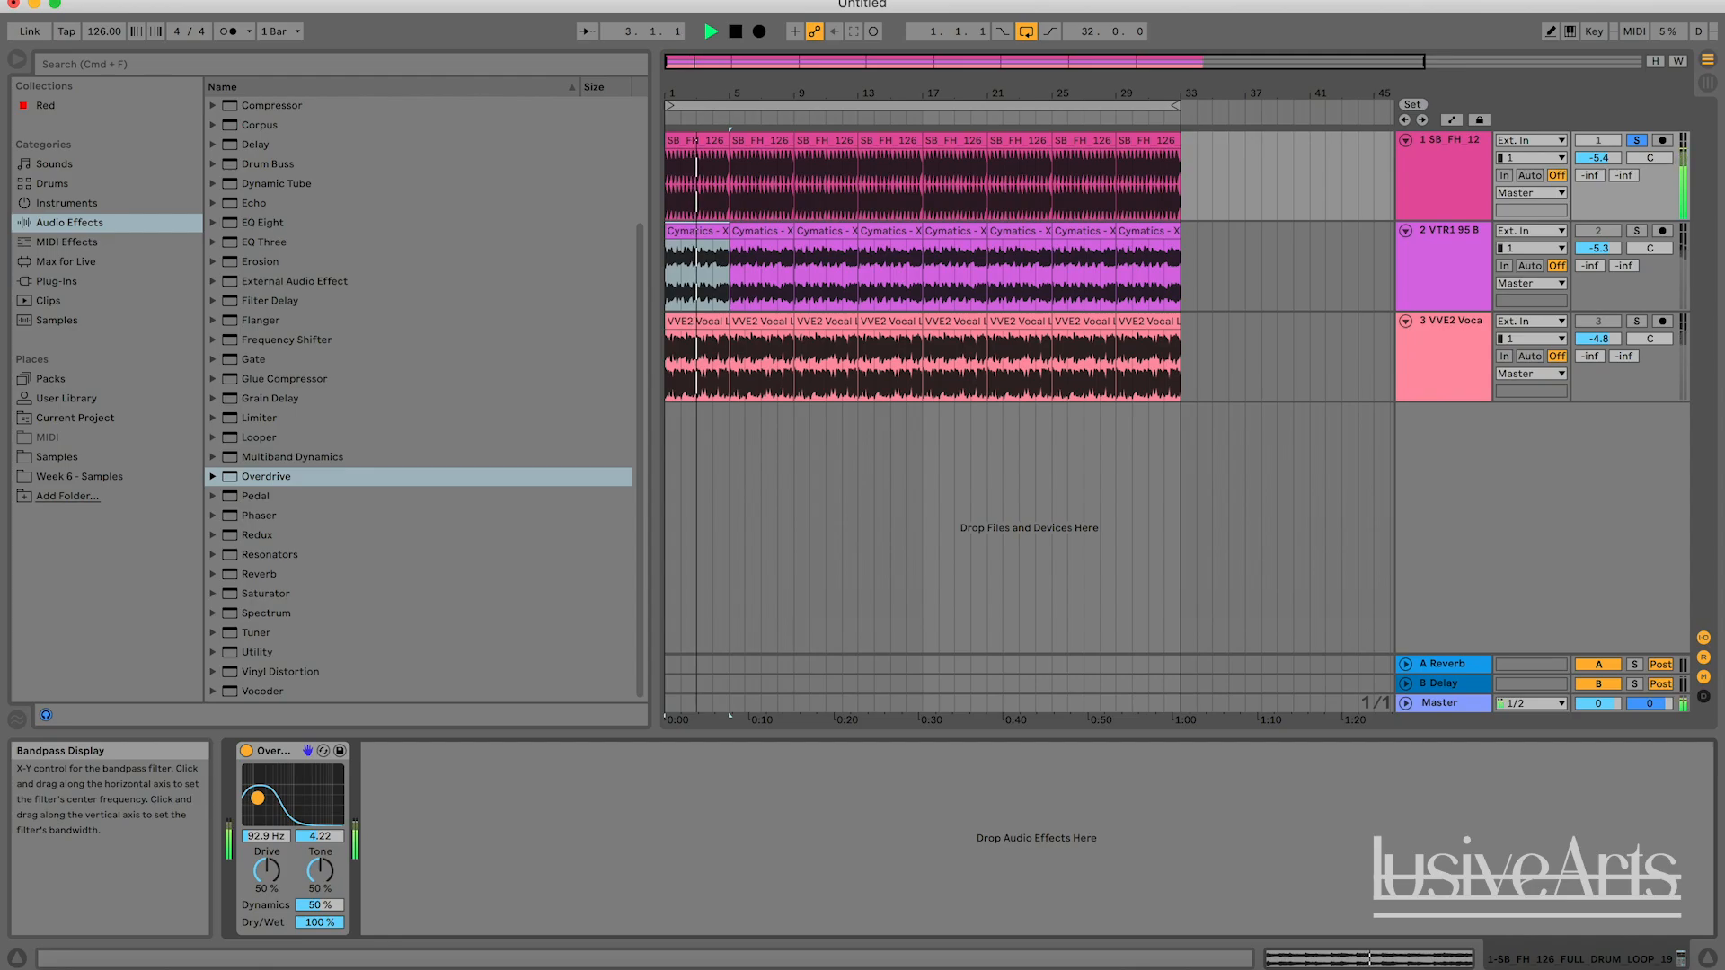
left_click_drag(258, 798, 332, 802)
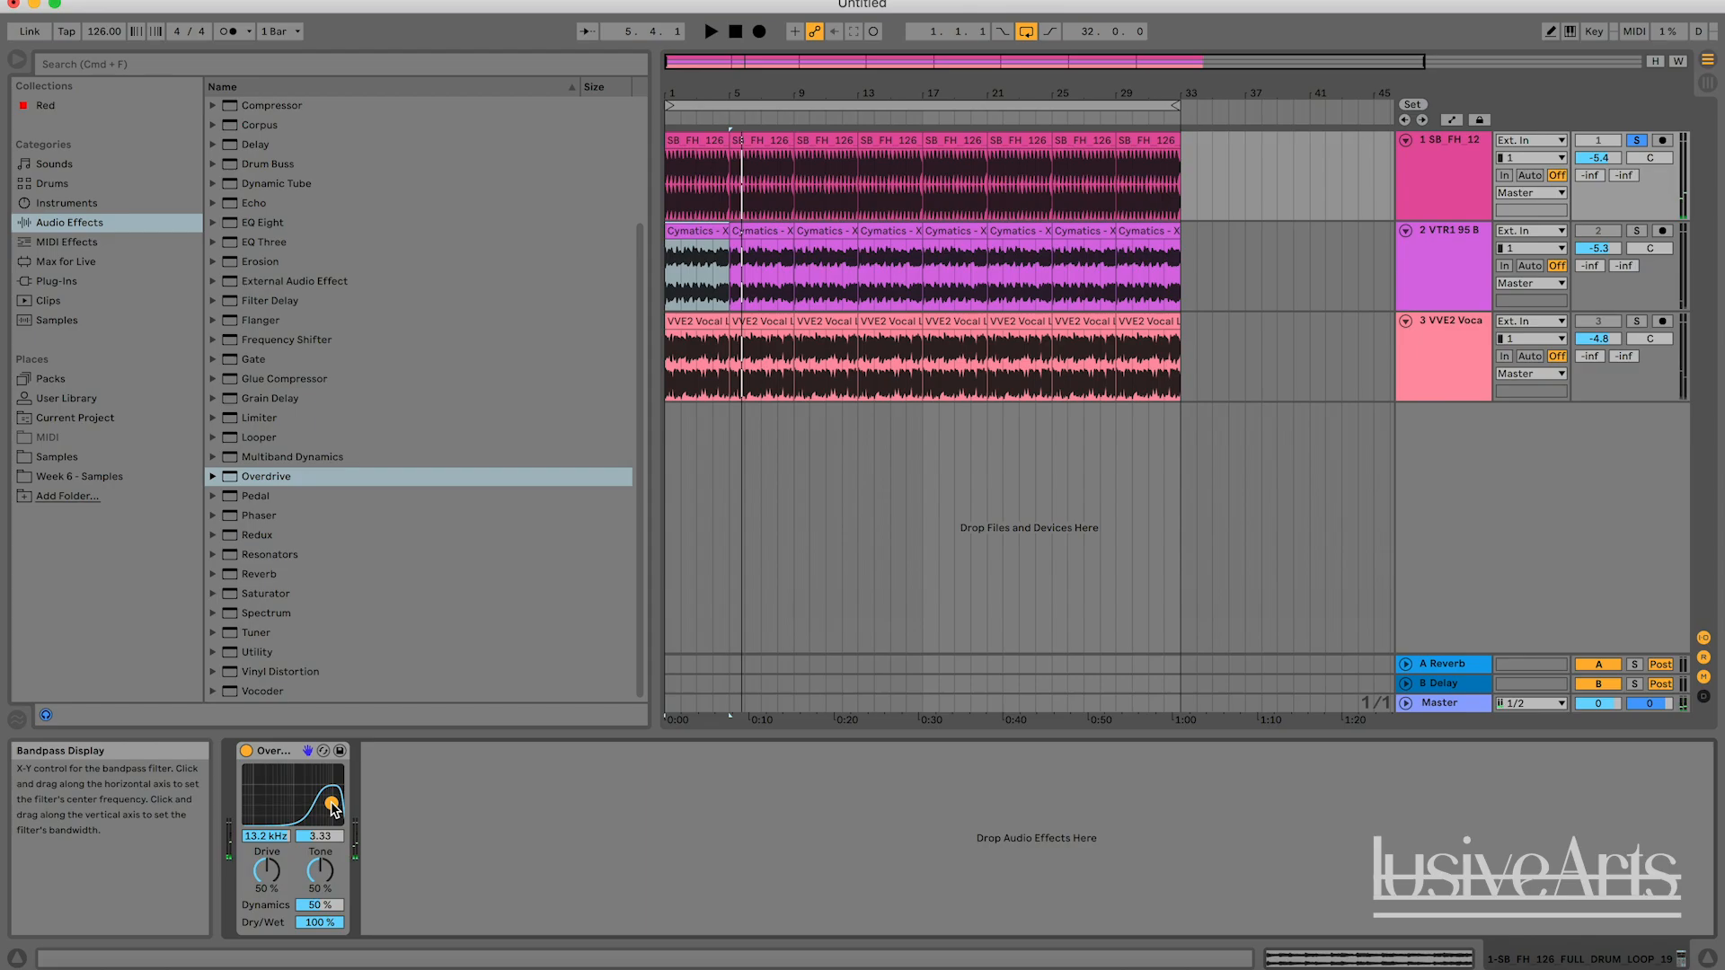
key("space")
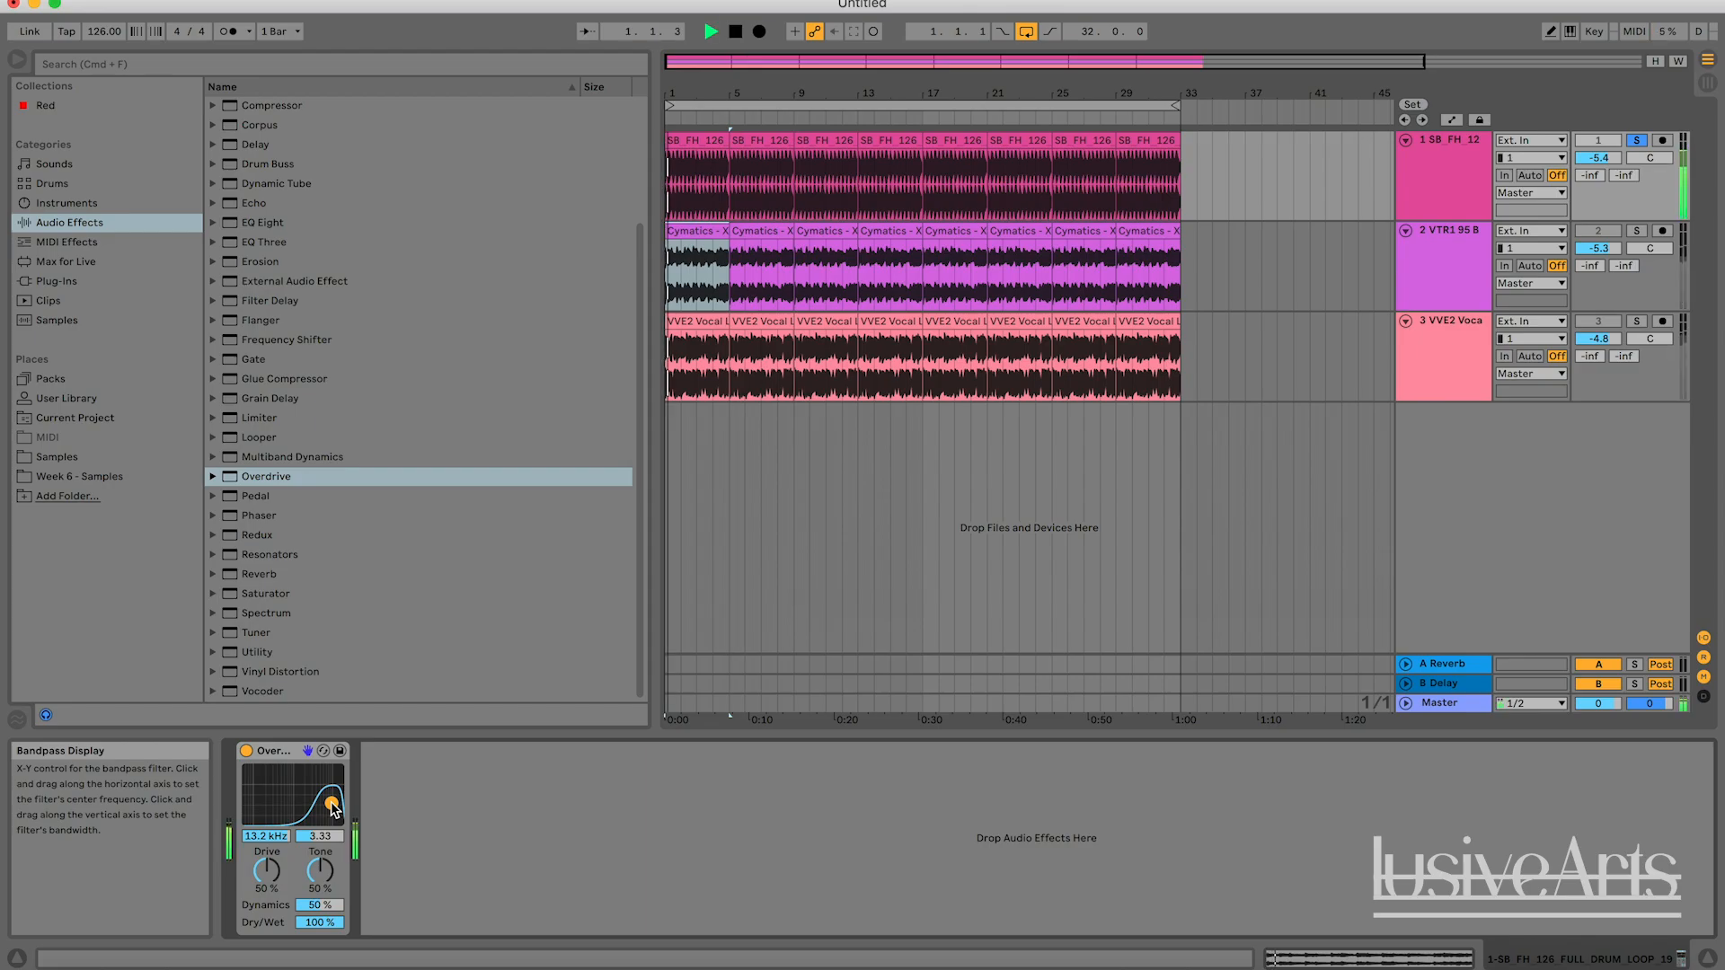
left_click_drag(332, 809, 297, 802)
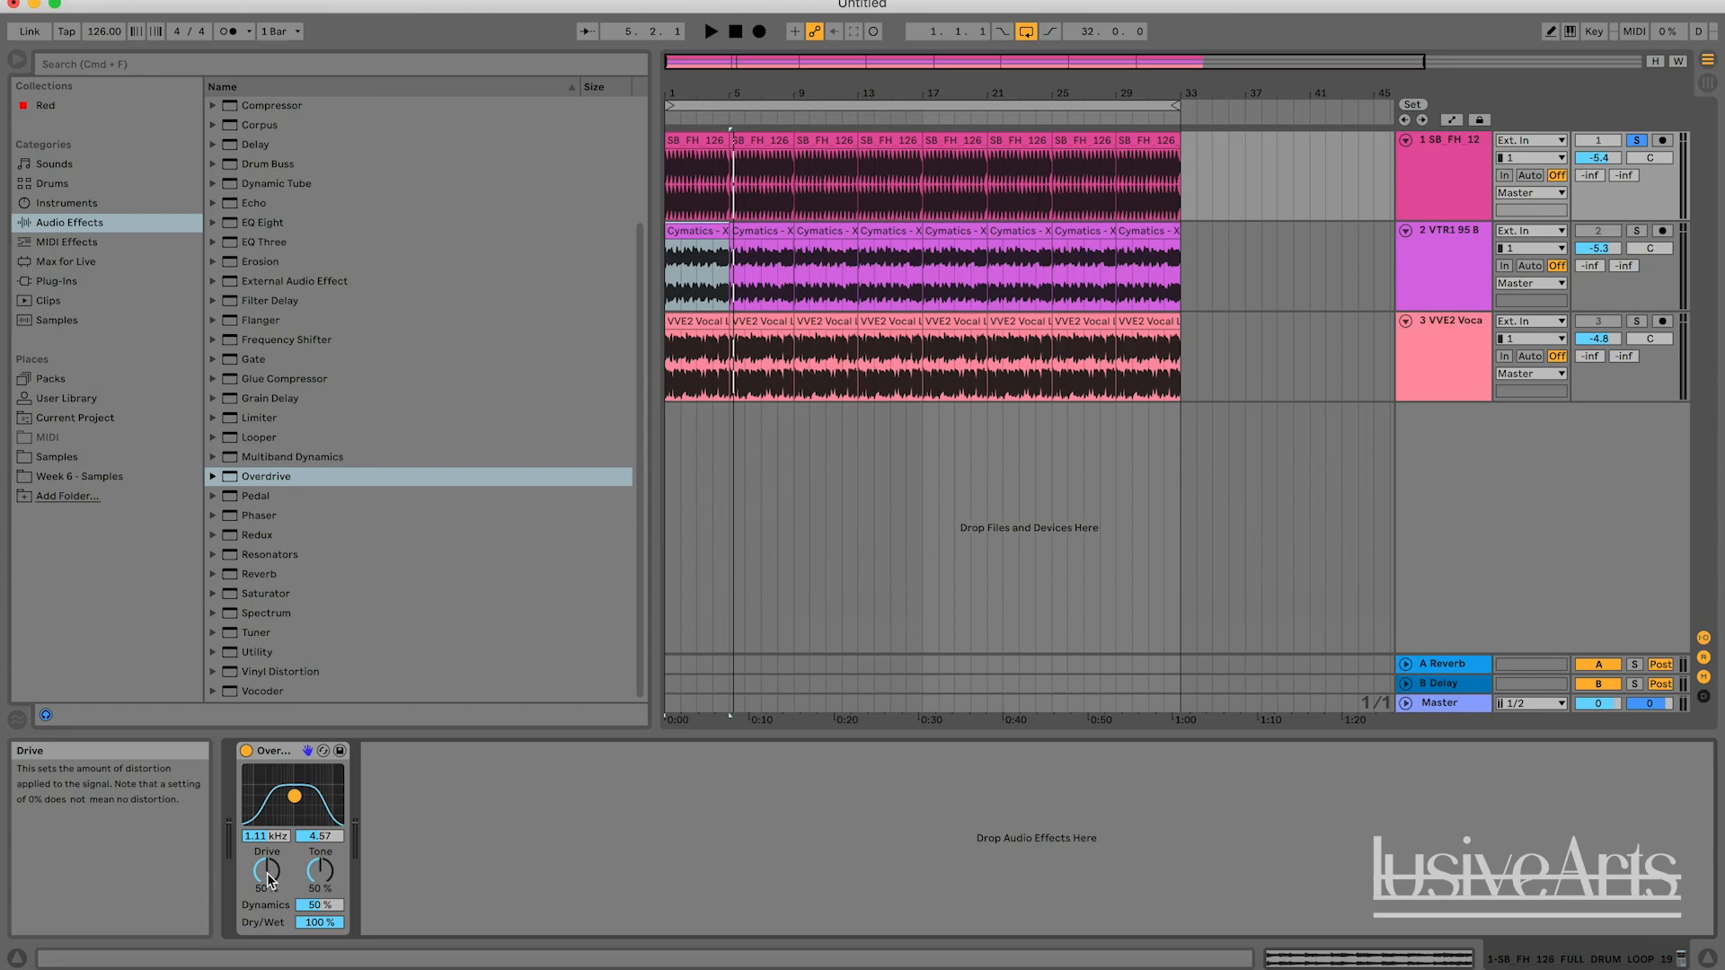
Raise the Overdrive's Drive to 100 % and move its bandpass filter to about 185 Hz with a bandwidth of 2.80.
key("space")
left_click_drag(268, 876, 278, 808)
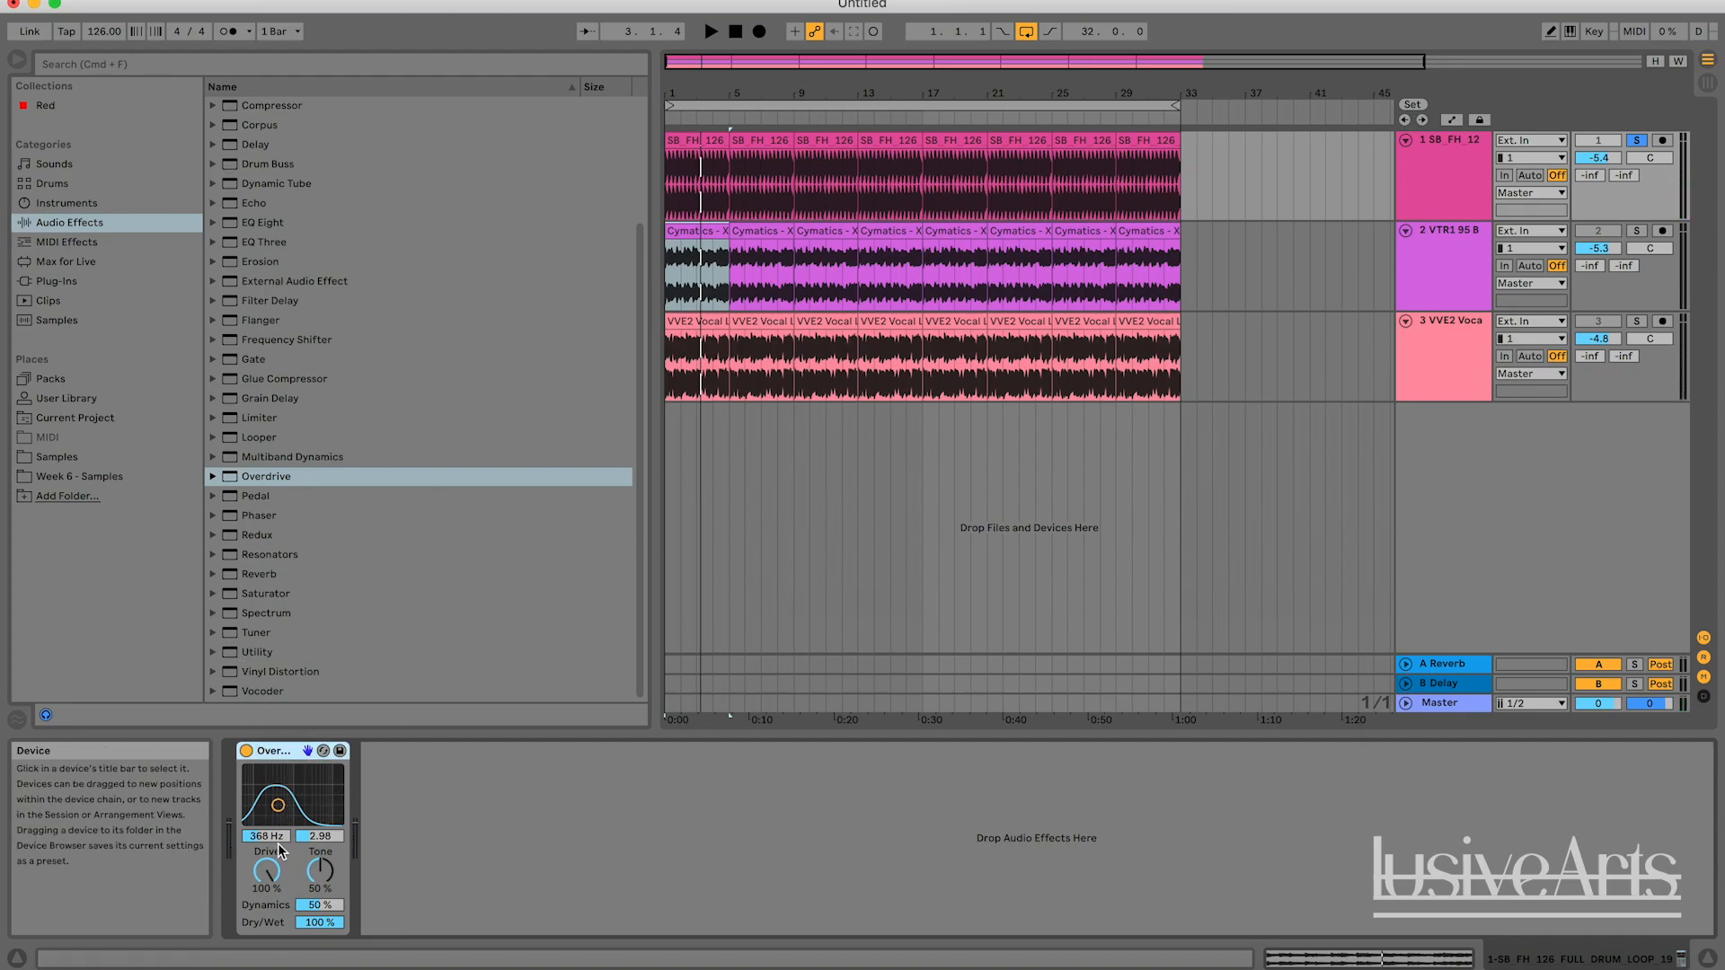
key("space")
mouse_move(279, 806)
left_mouse_down()
mouse_move(297, 806)
mouse_move(268, 806)
left_mouse_up()
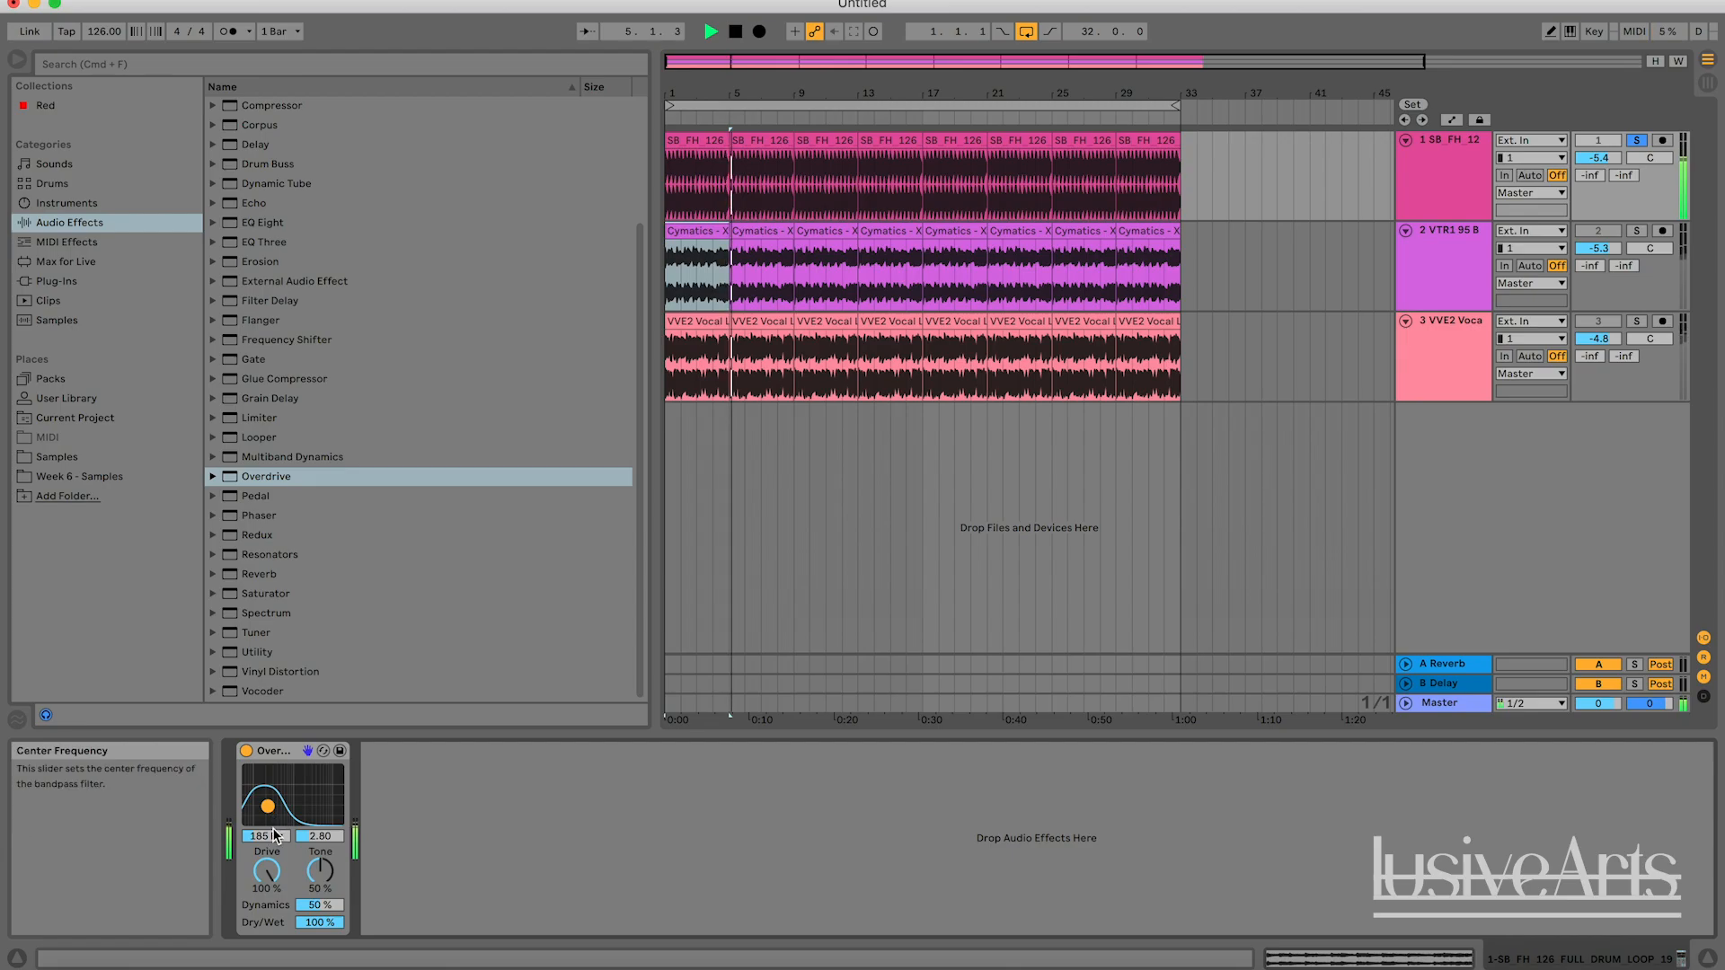
Lower the Overdrive's bandpass frequency to 169 Hz and audition its Tone on the drum loop at 100 % and down to 10 %.
left_click_drag(272, 833, 272, 835)
key("space")
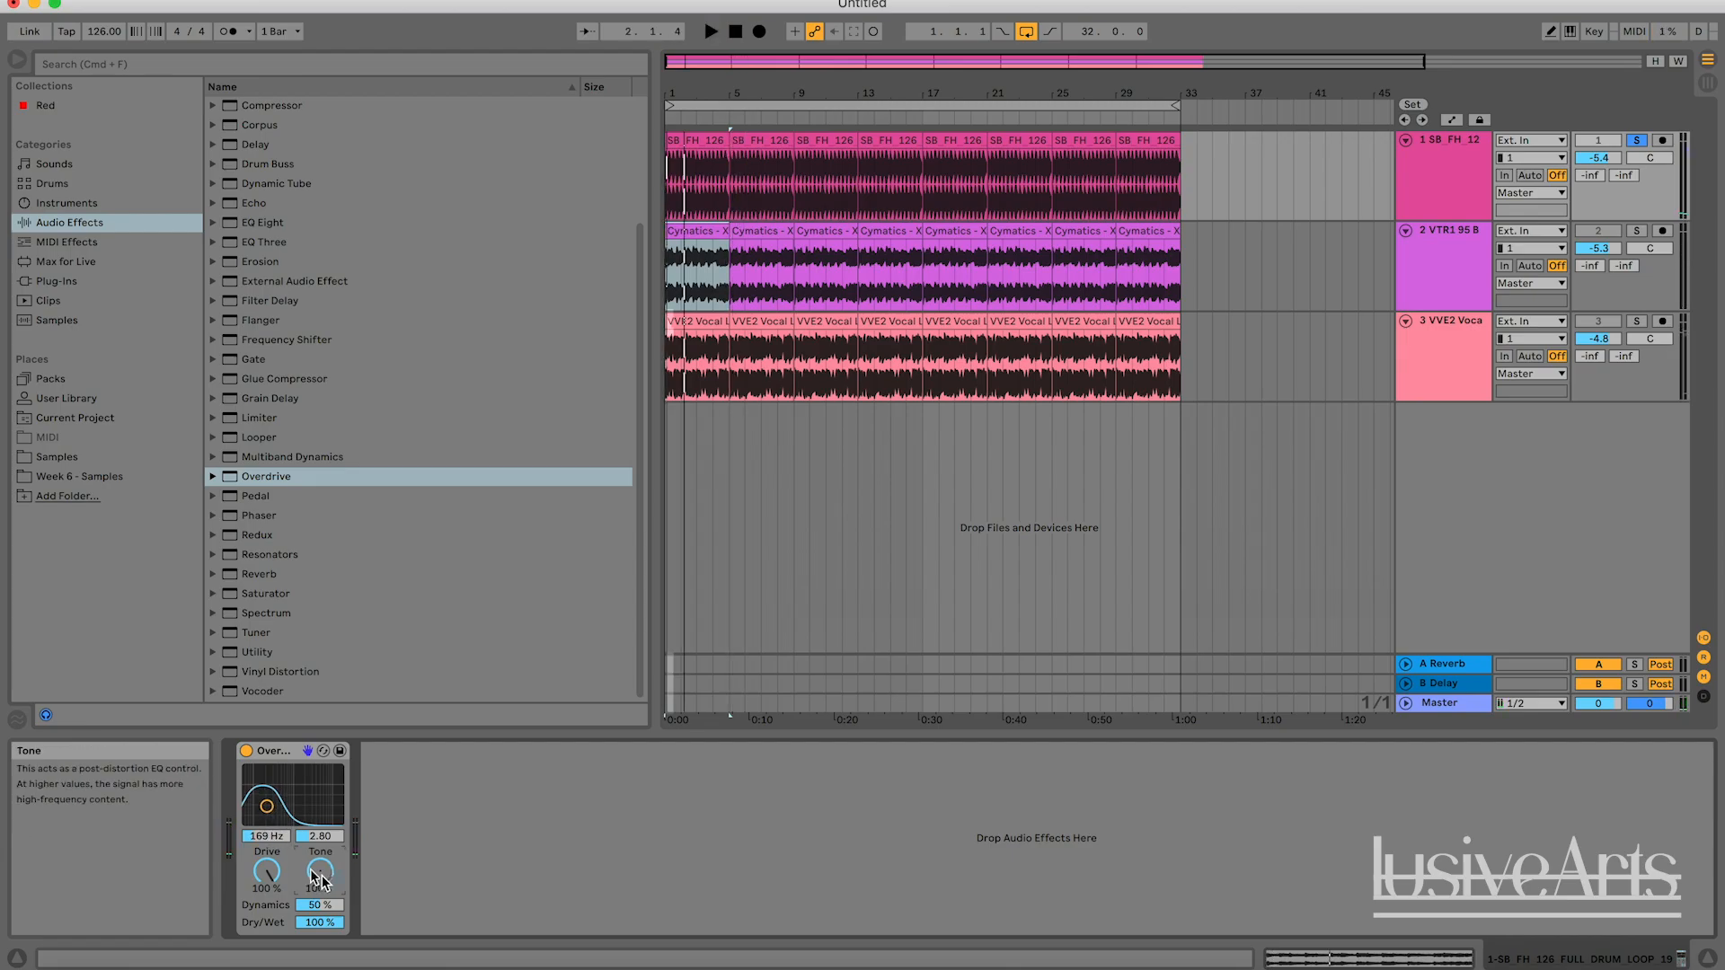
key("space")
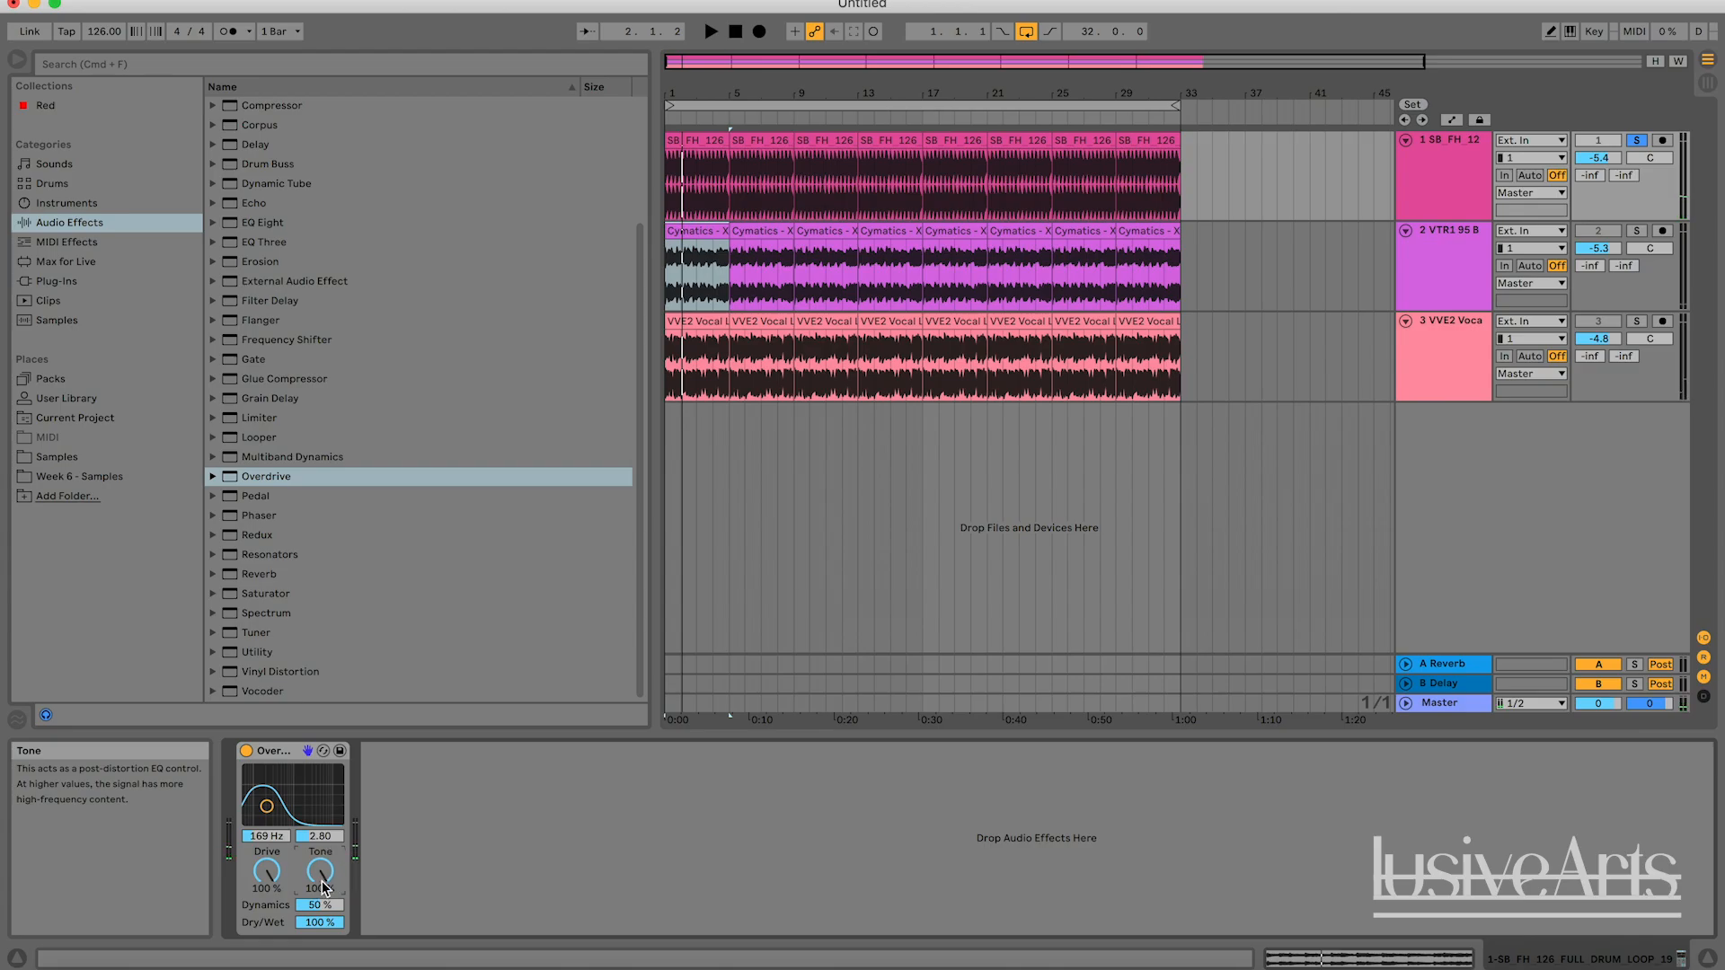
key("space")
left_click_drag(320, 871, 320, 944)
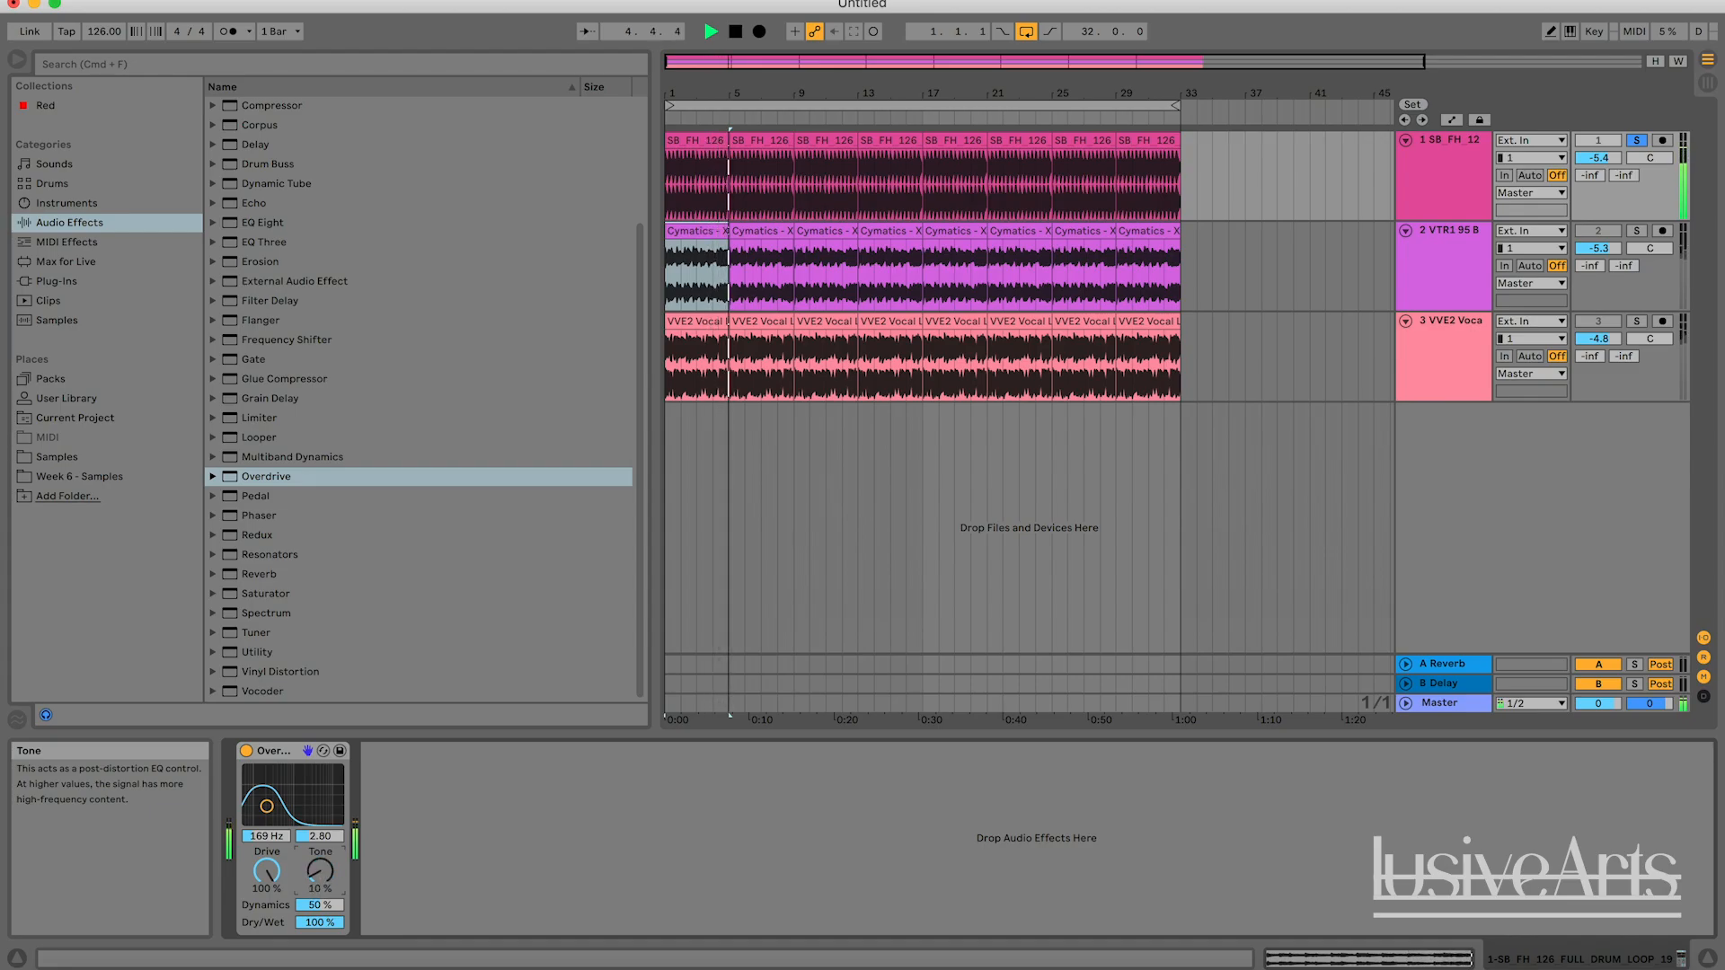
Set the Overdrive's Drive to 52 %, Tone to 50 % and Dry/Wet to 74 %, with the bandpass filter at 453 Hz and bandwidth 2.09.
mouse_move(267, 806)
left_mouse_down()
mouse_move(326, 797)
mouse_move(271, 810)
mouse_move(284, 807)
left_mouse_up()
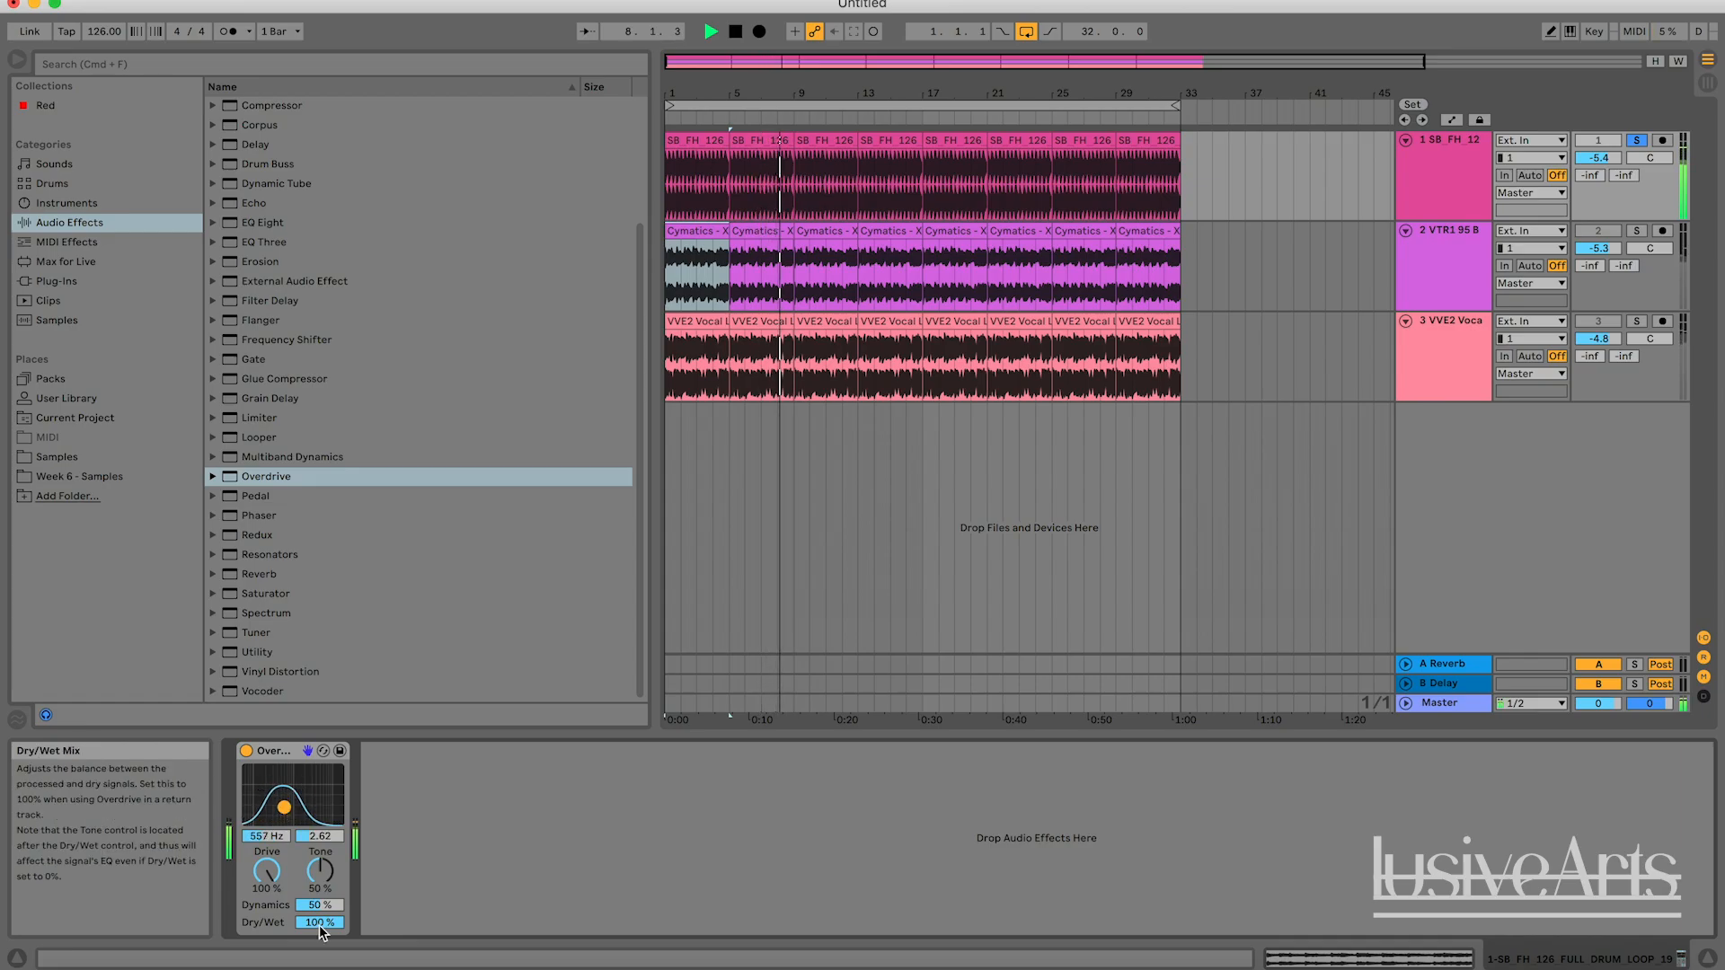
left_click_drag(265, 873, 265, 934)
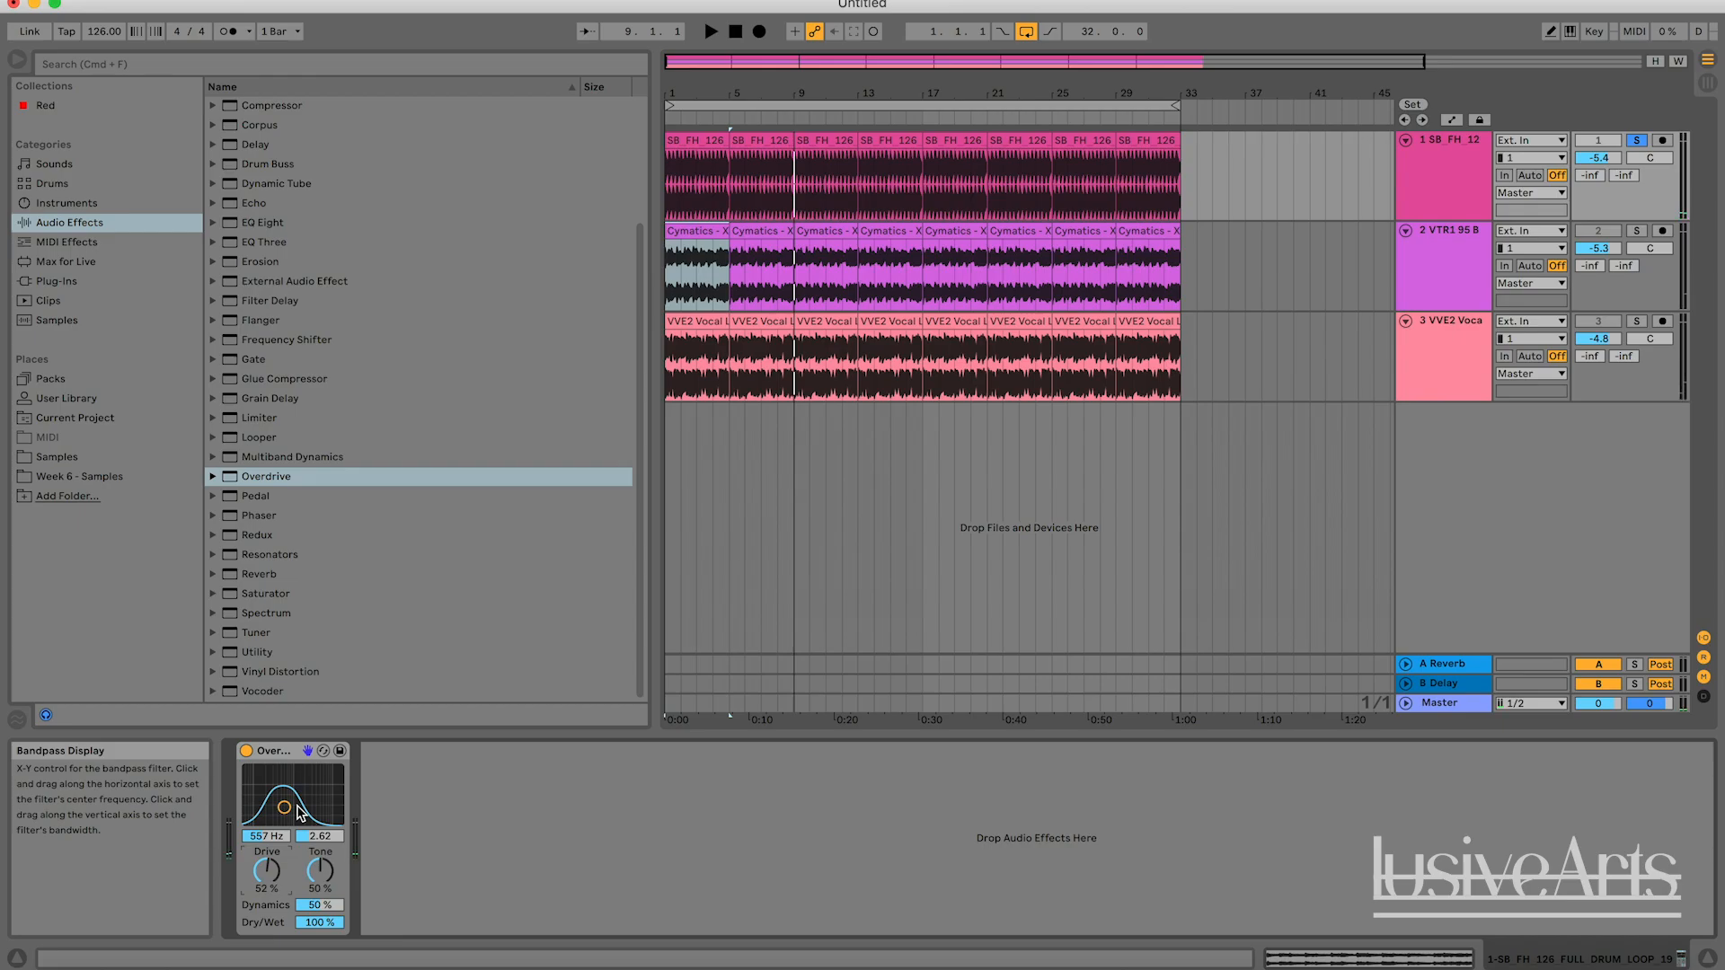
key("space")
mouse_move(299, 813)
left_mouse_down()
mouse_move(275, 798)
mouse_move(281, 810)
left_mouse_up()
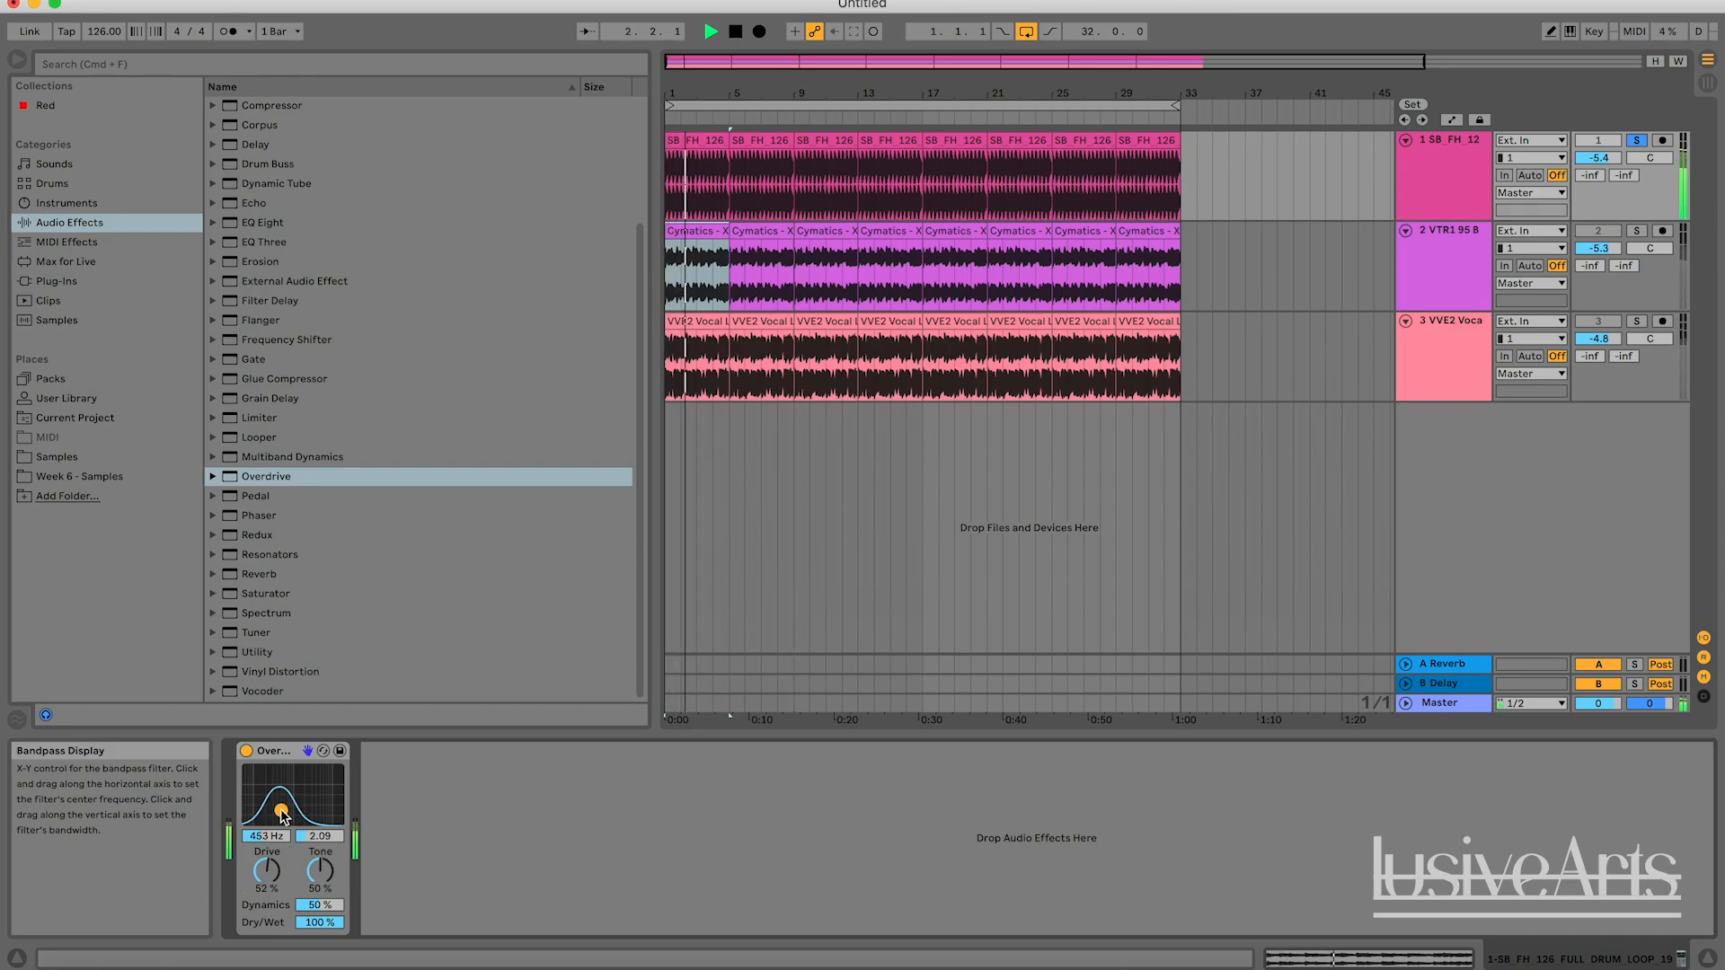
left_click_drag(319, 921, 320, 934)
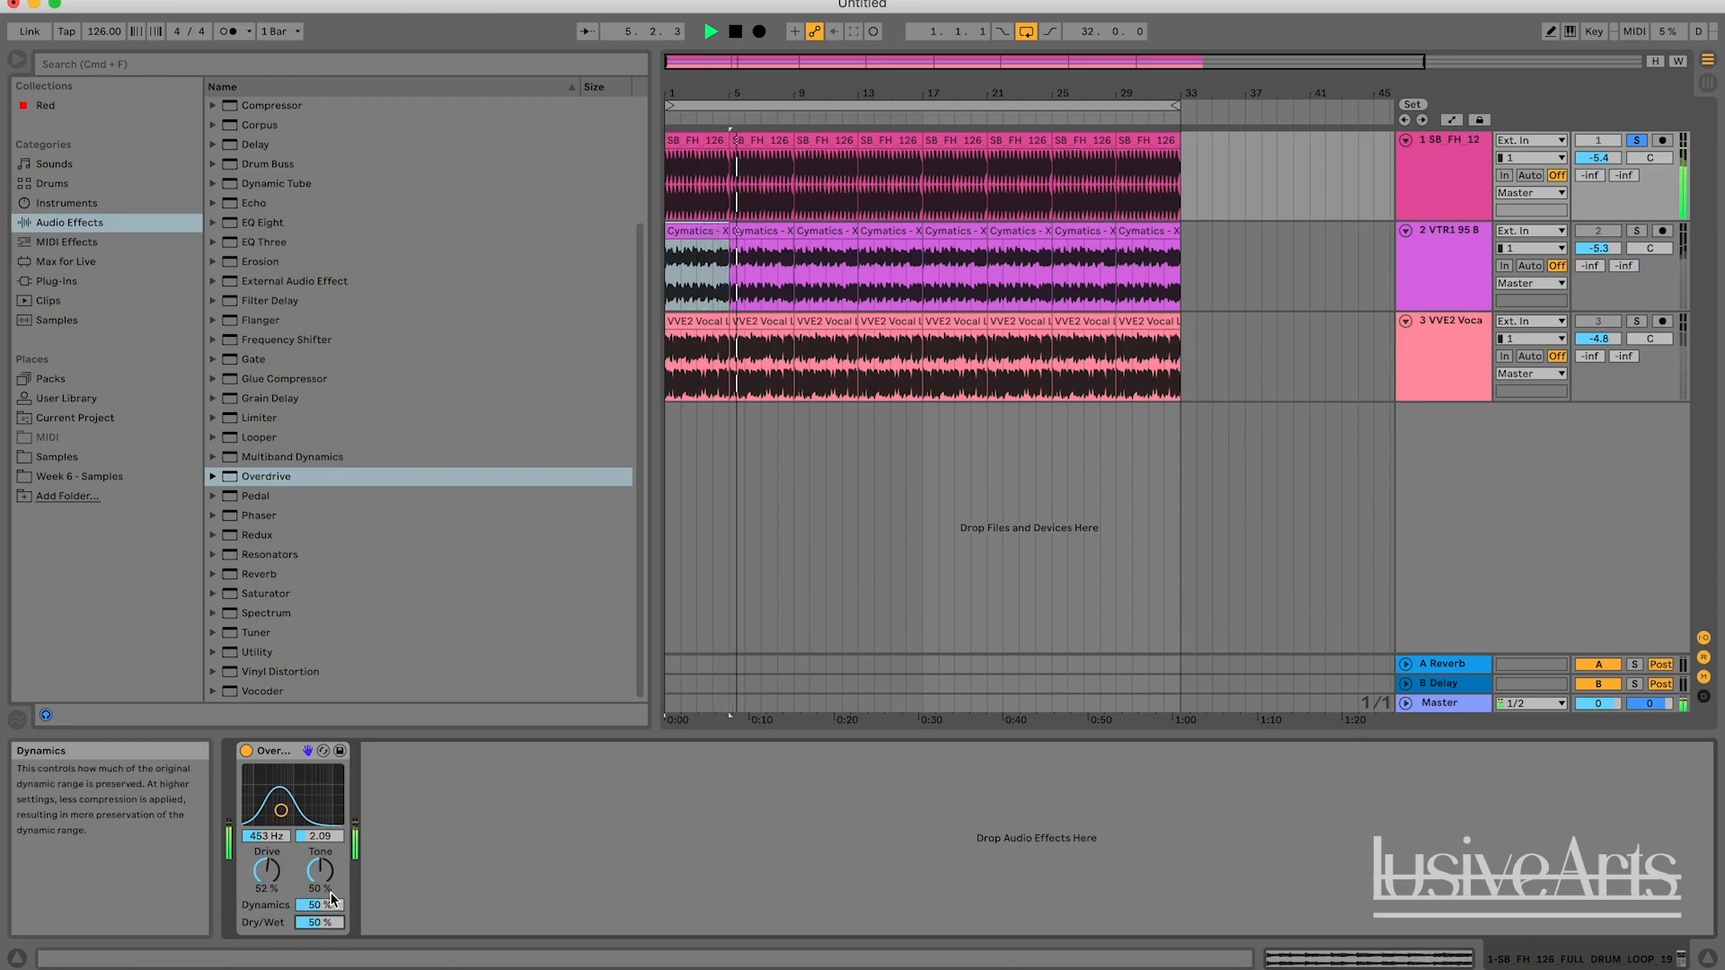
left_click_drag(319, 905, 310, 917)
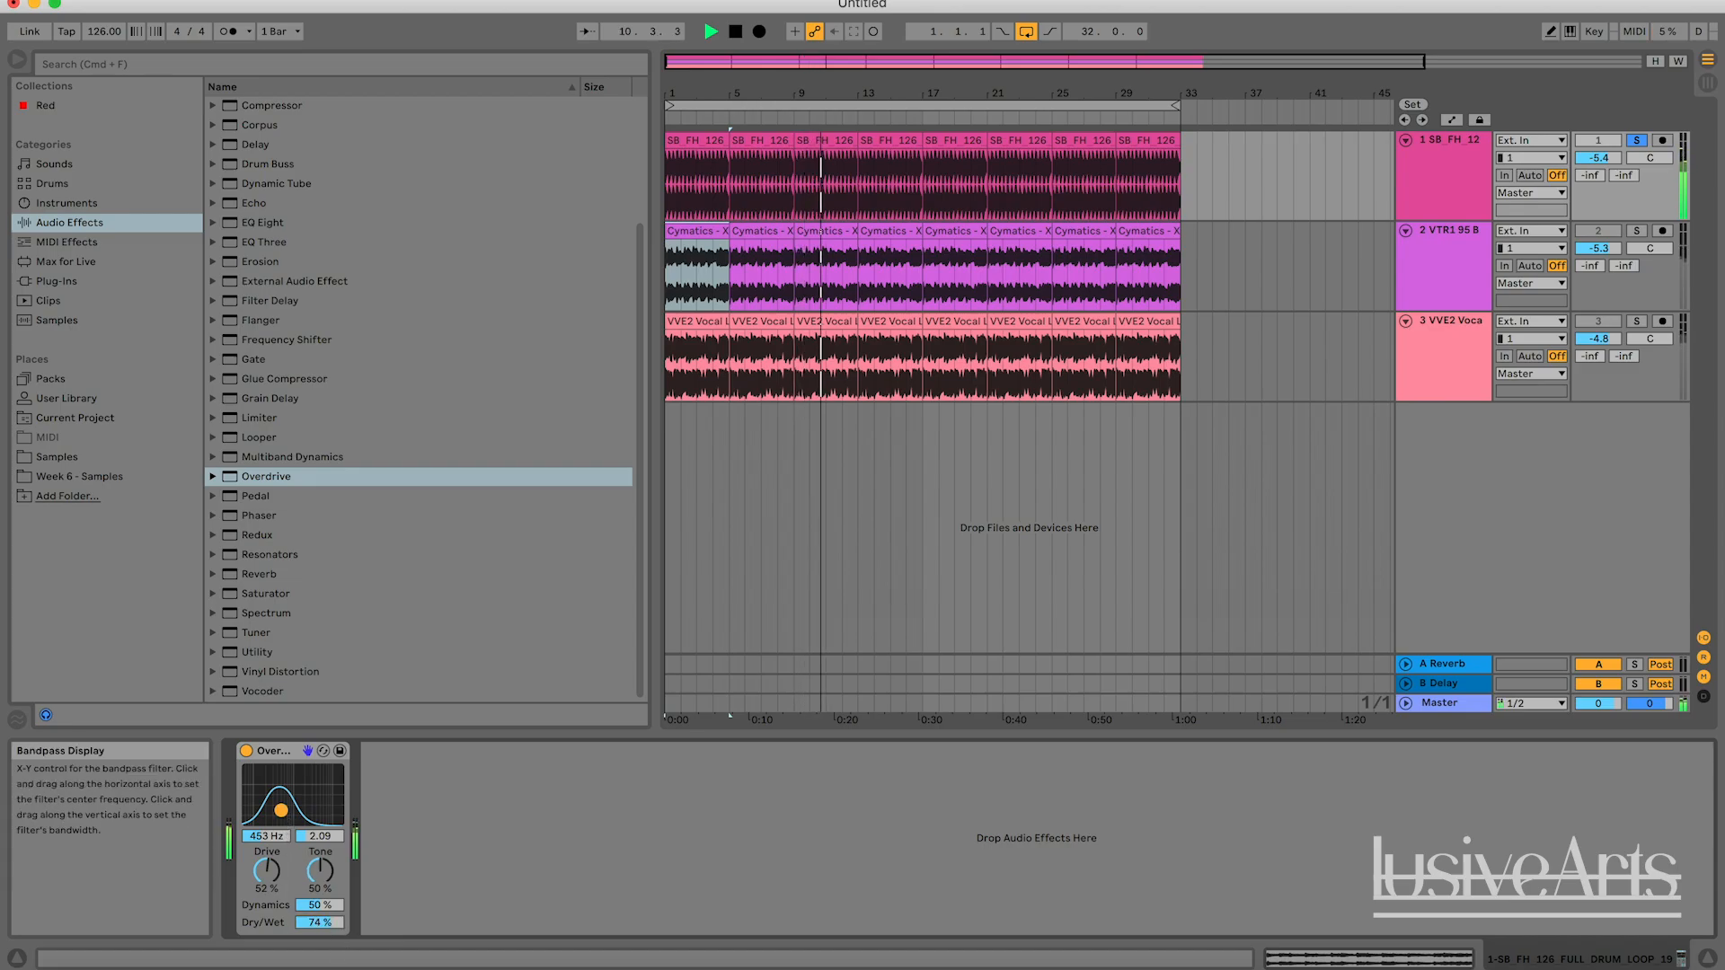
Toggle the Overdrive off and on repeatedly while the drum loop plays, and stop playback with the effect active.
left_click(246, 752)
left_click(246, 753)
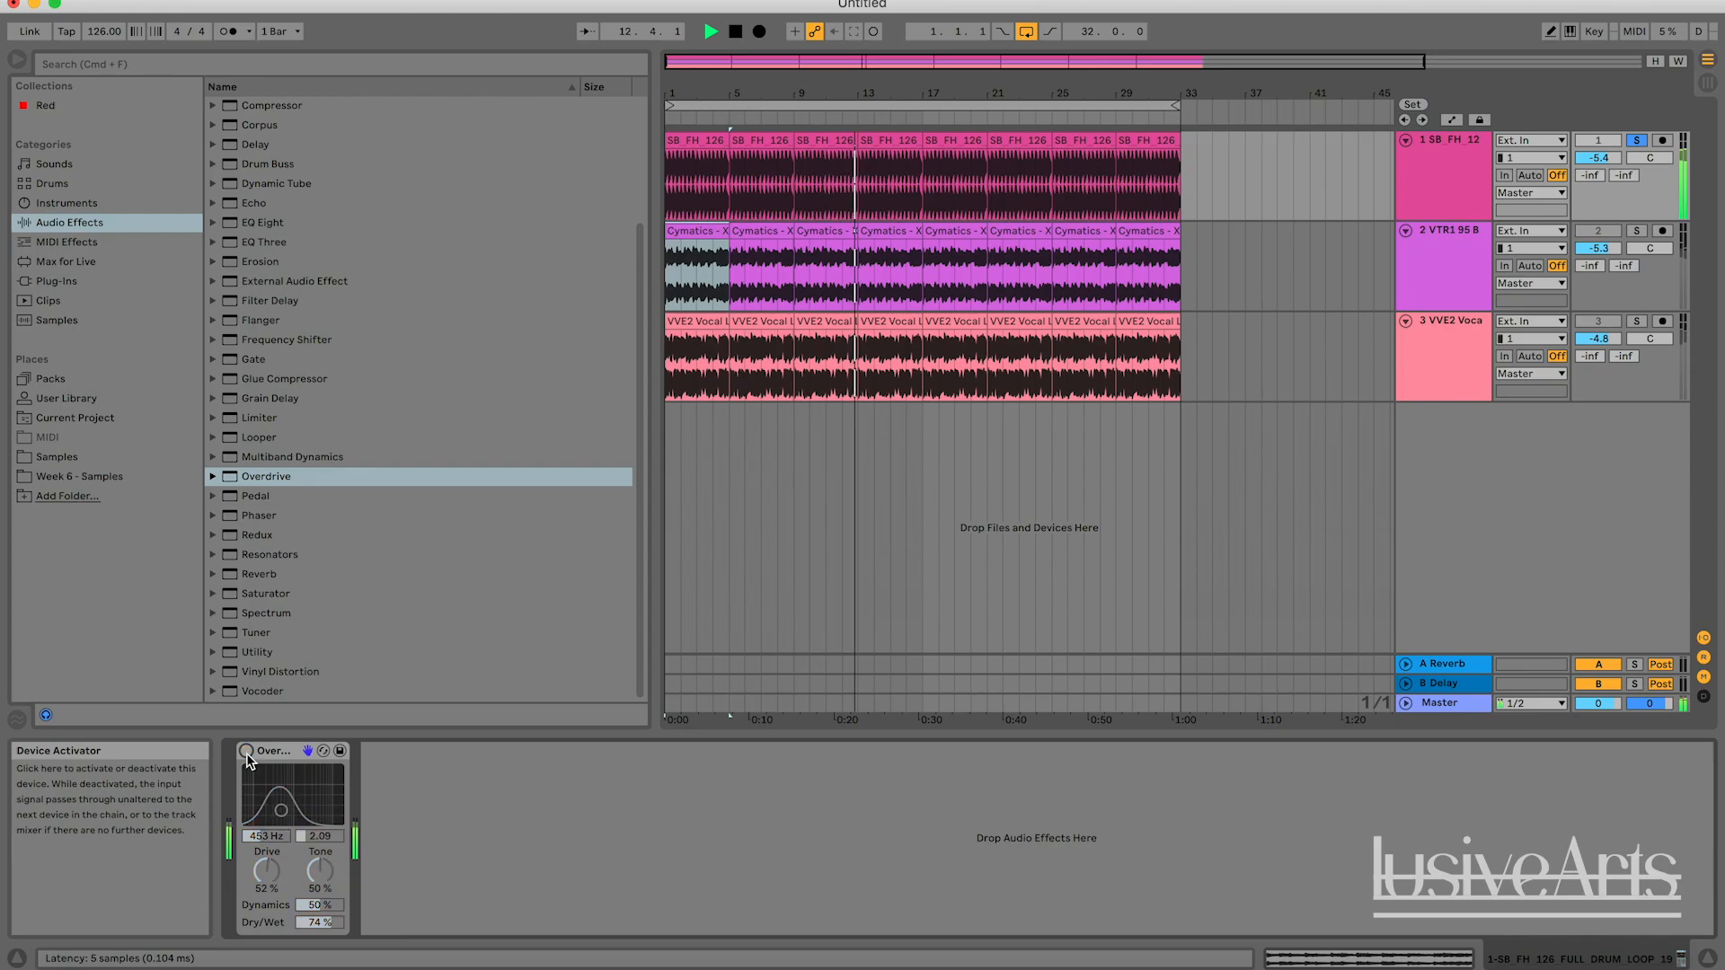
left_click(246, 753)
left_click(246, 753)
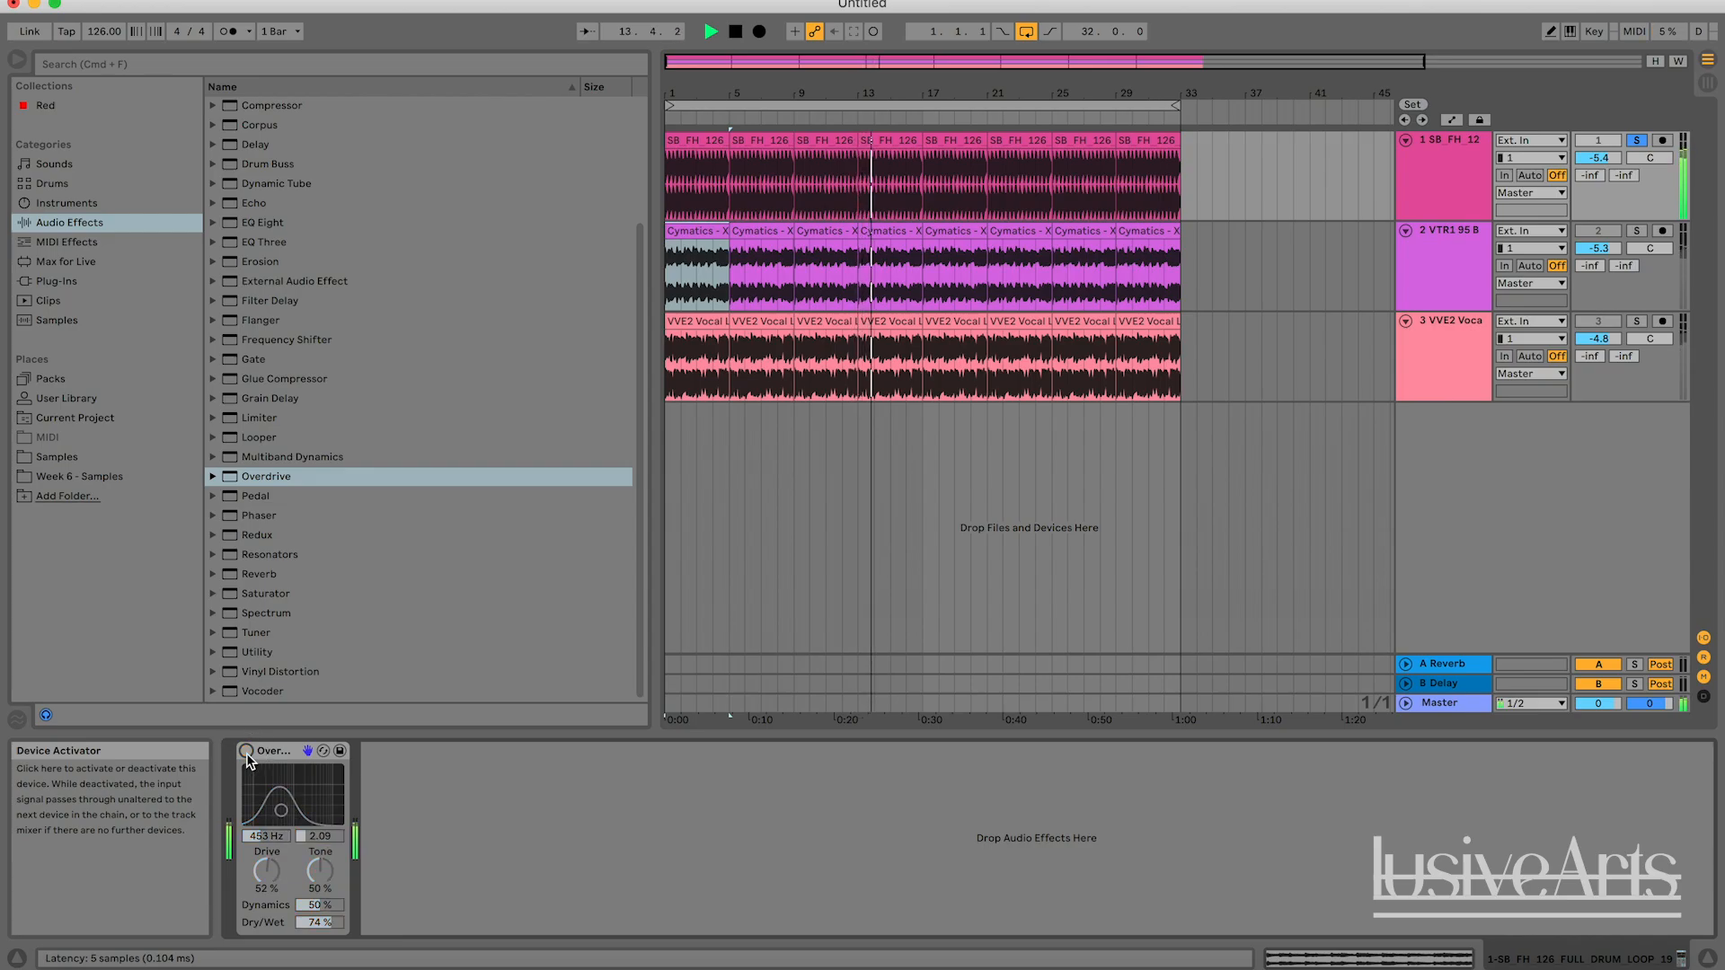
left_click(246, 753)
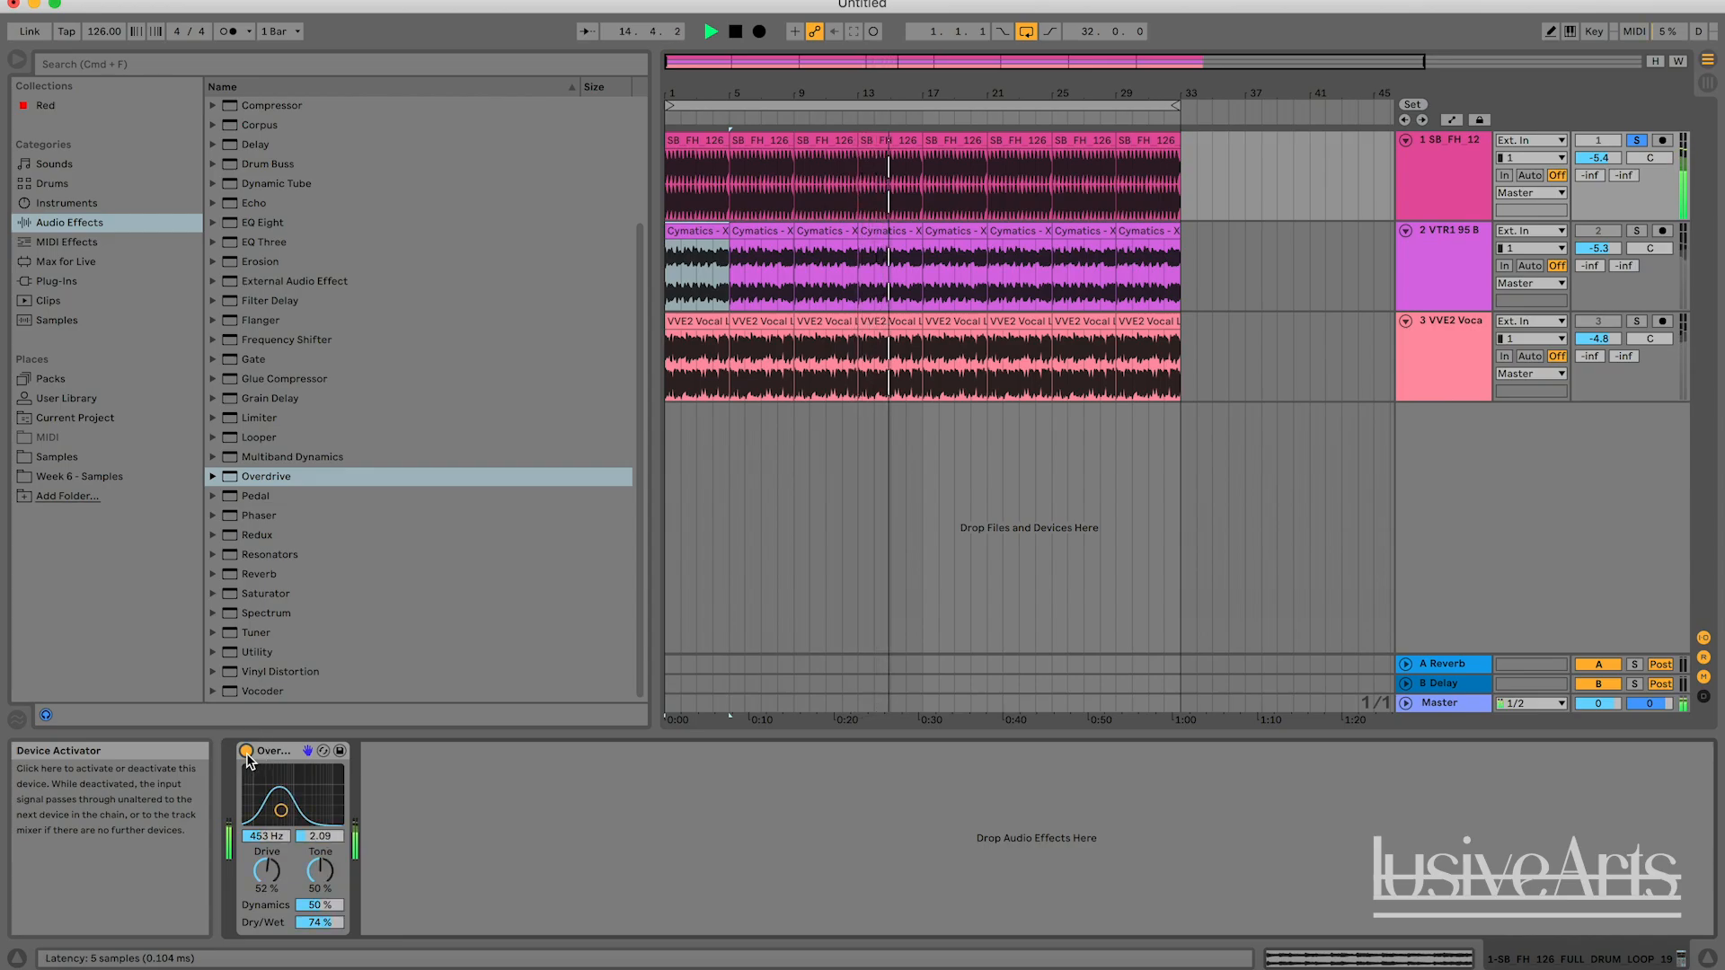
left_click(246, 753)
left_click(246, 753)
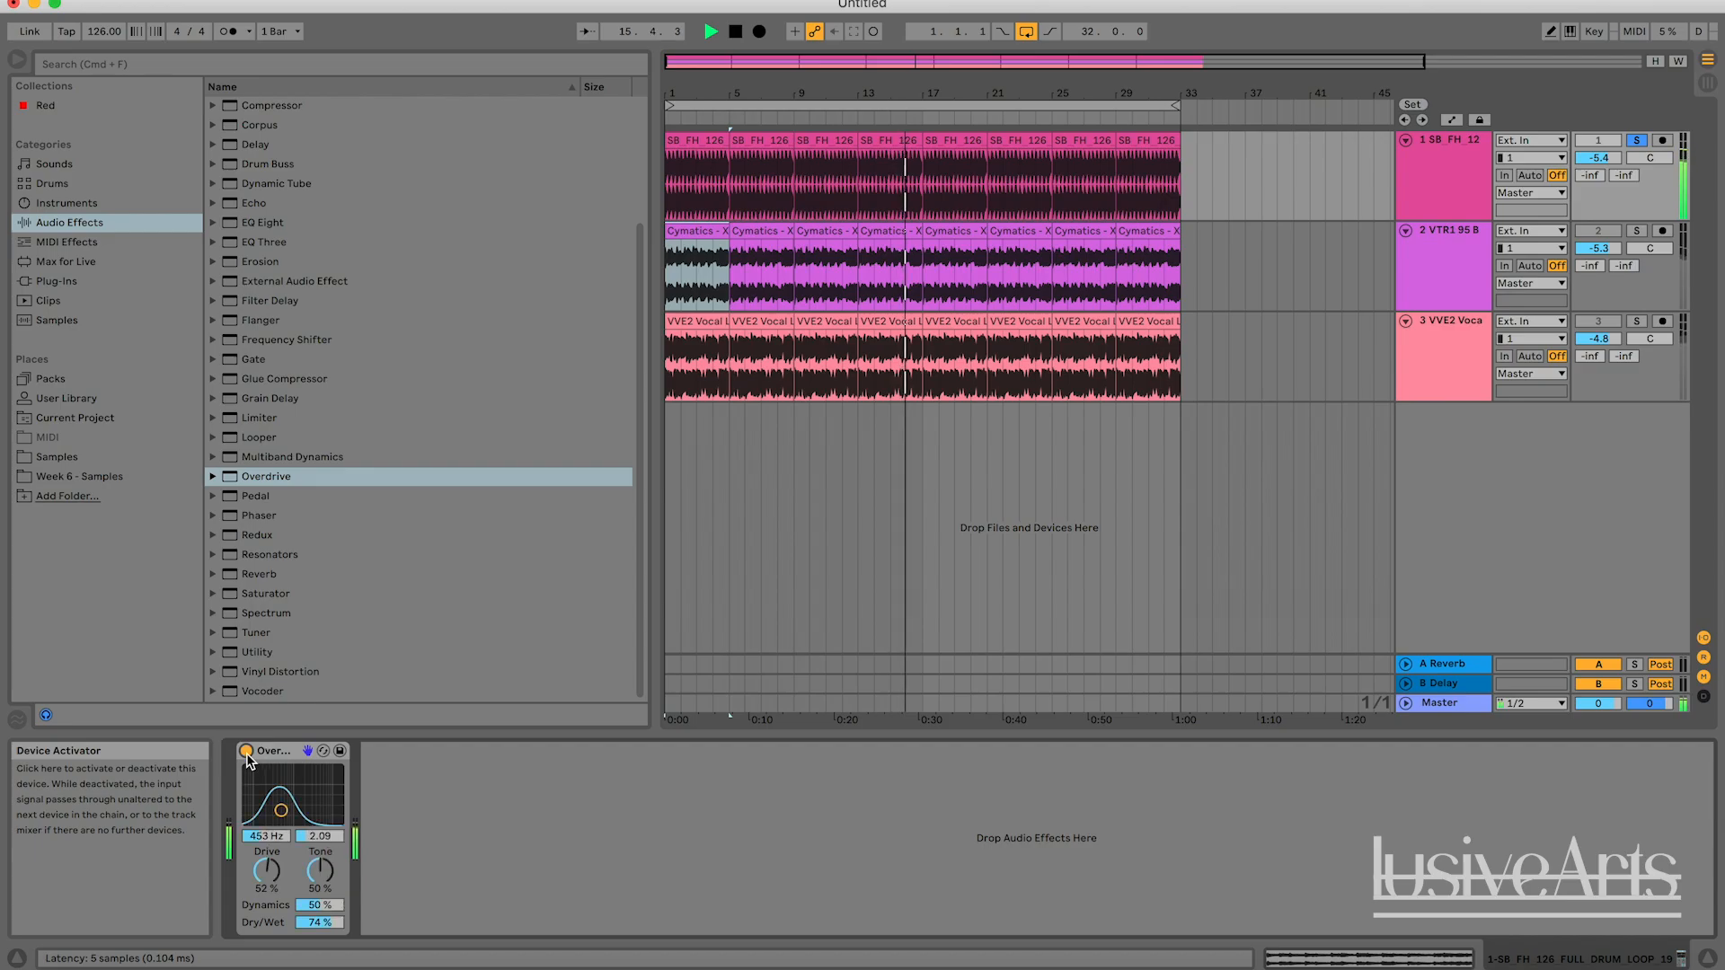
key("space")
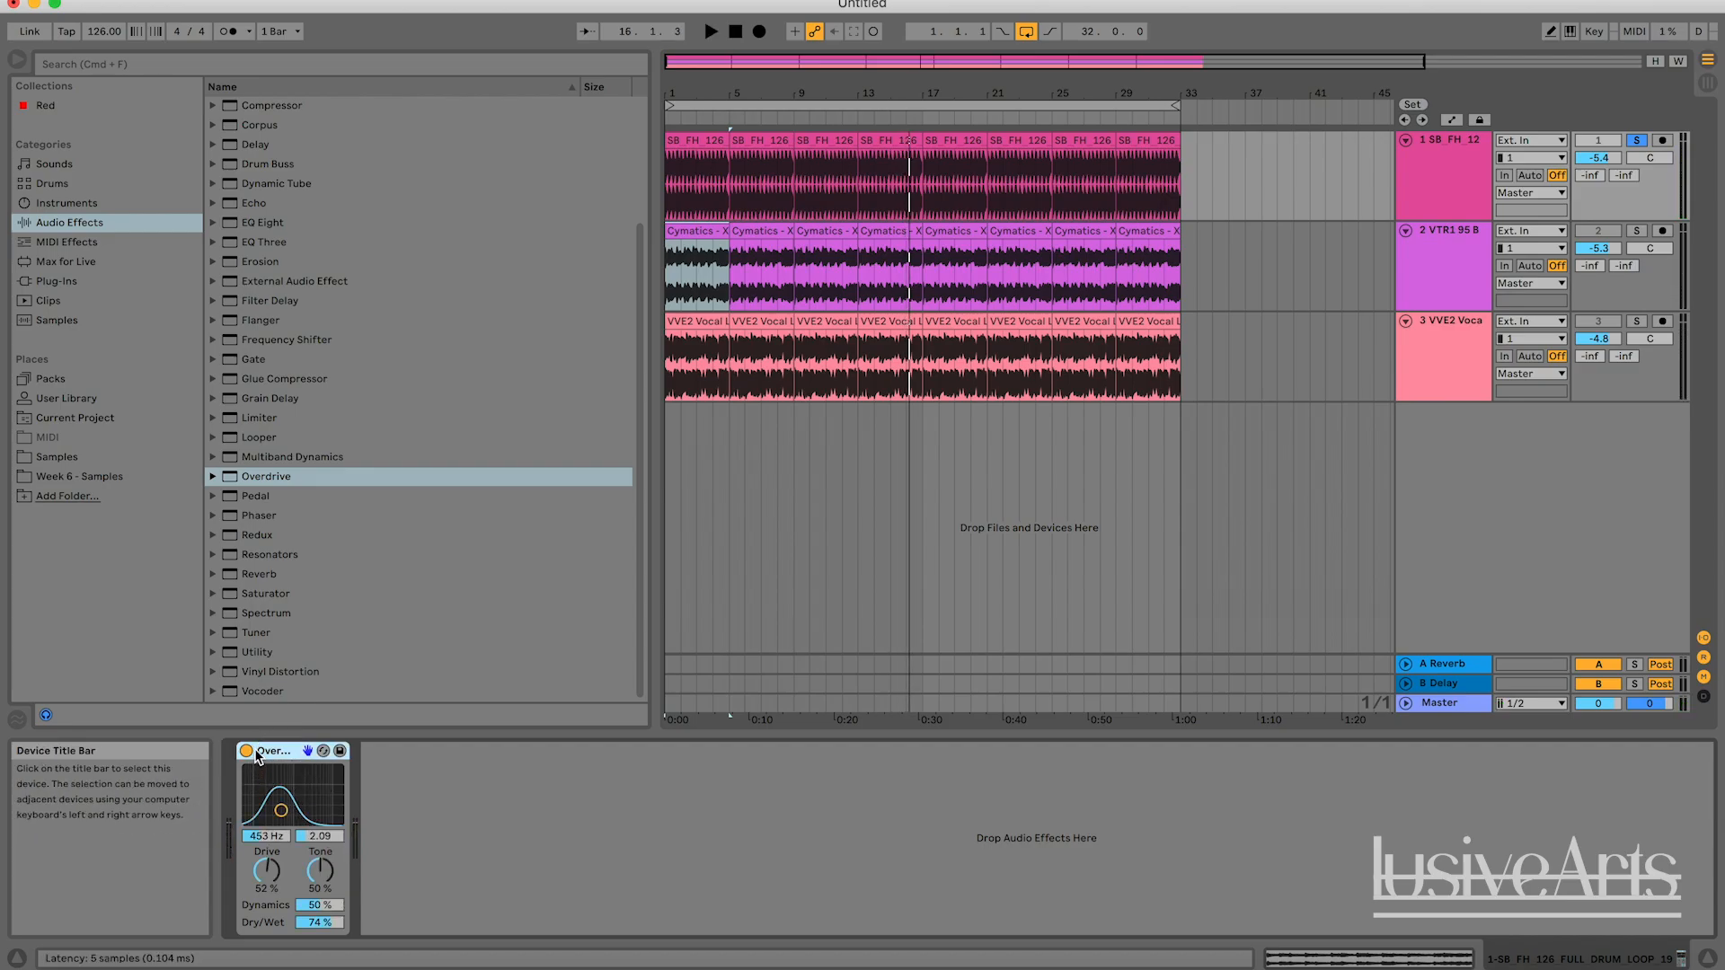
Replay the drum loop from the start with the Overdrive active and bypassed, and re-enable the effect.
key("space")
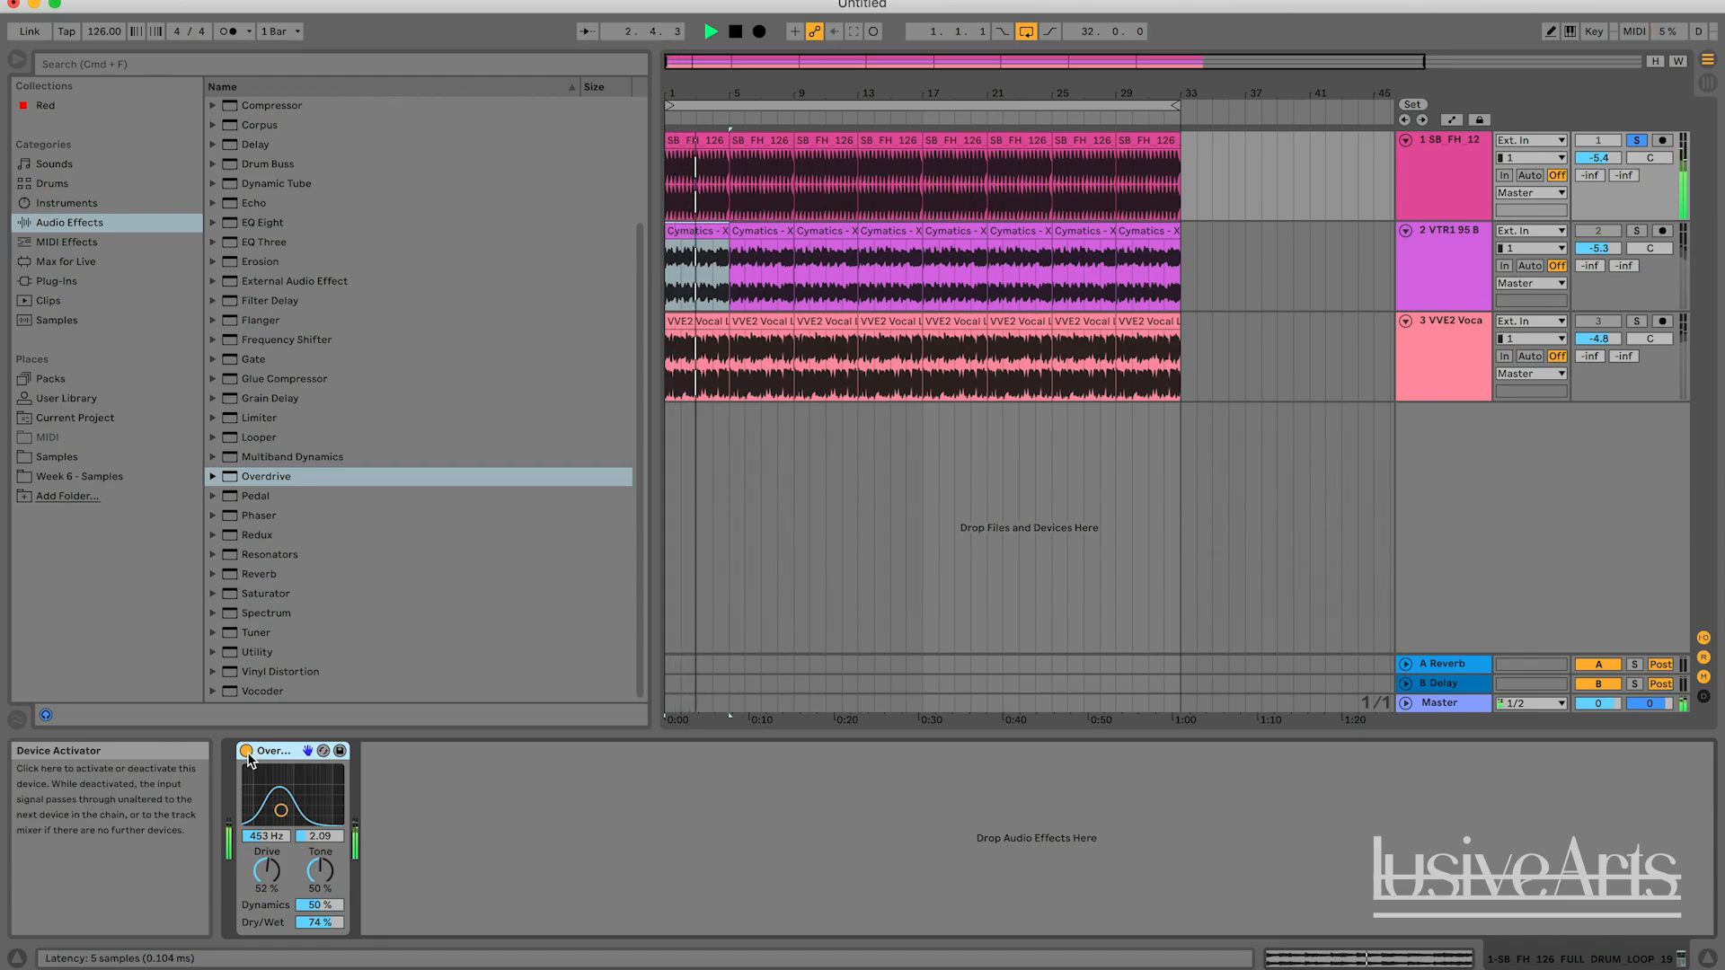
left_click(246, 751)
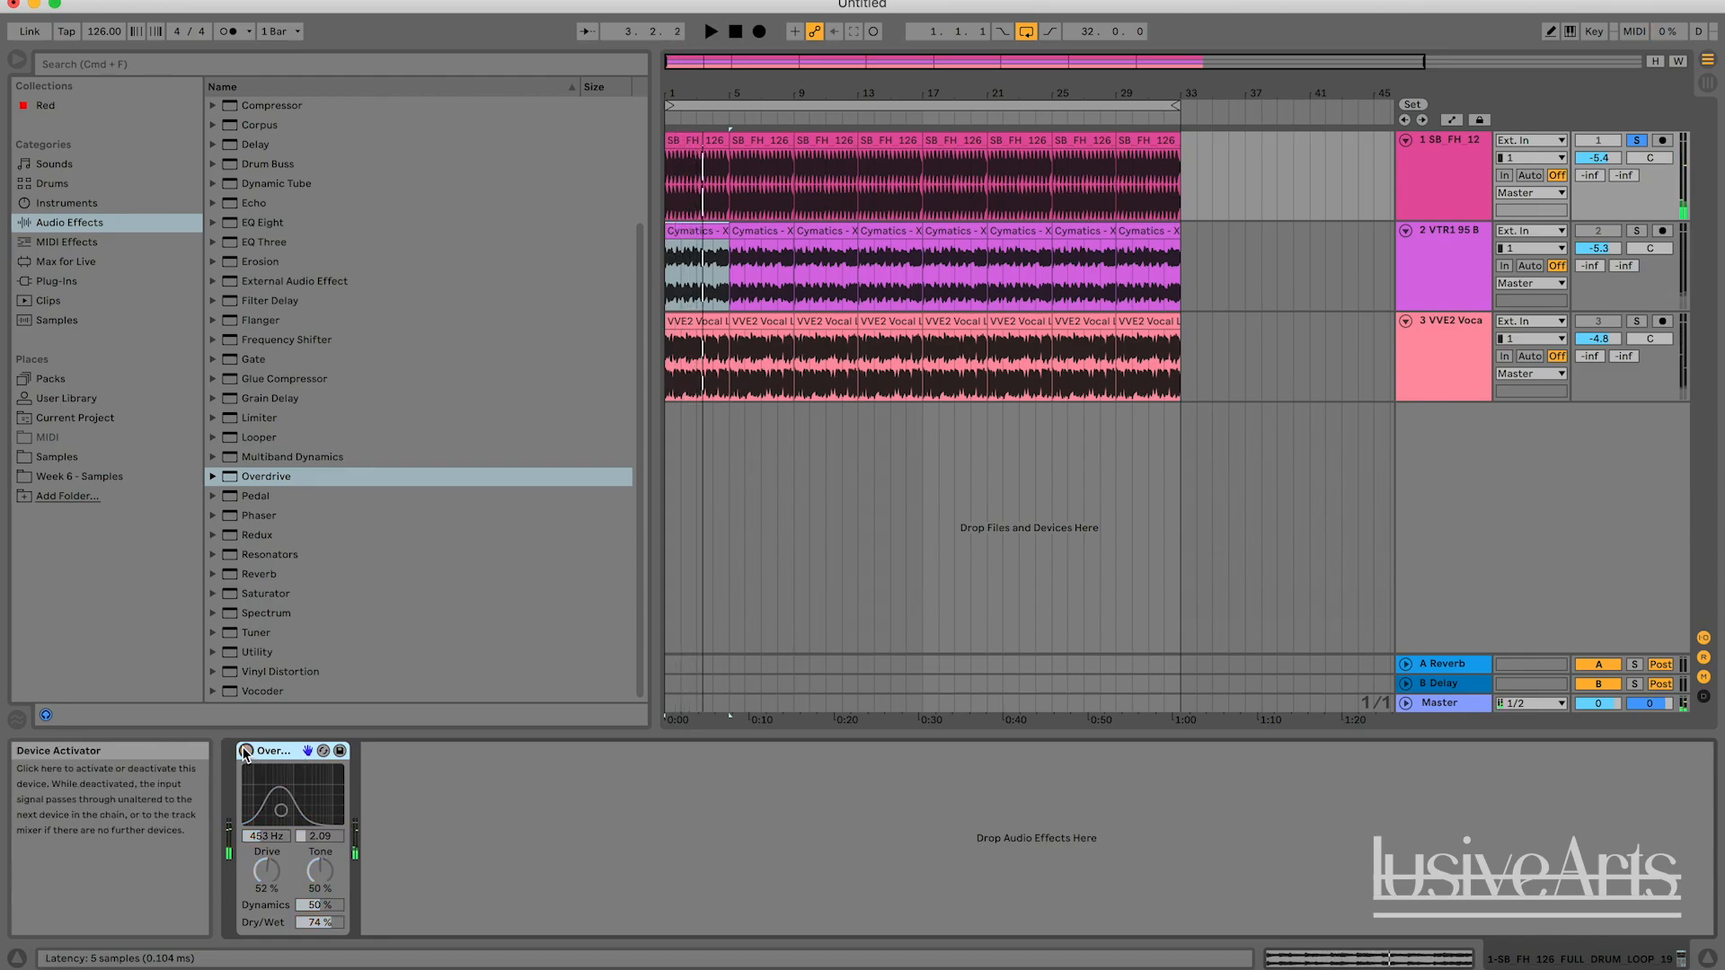
key("space")
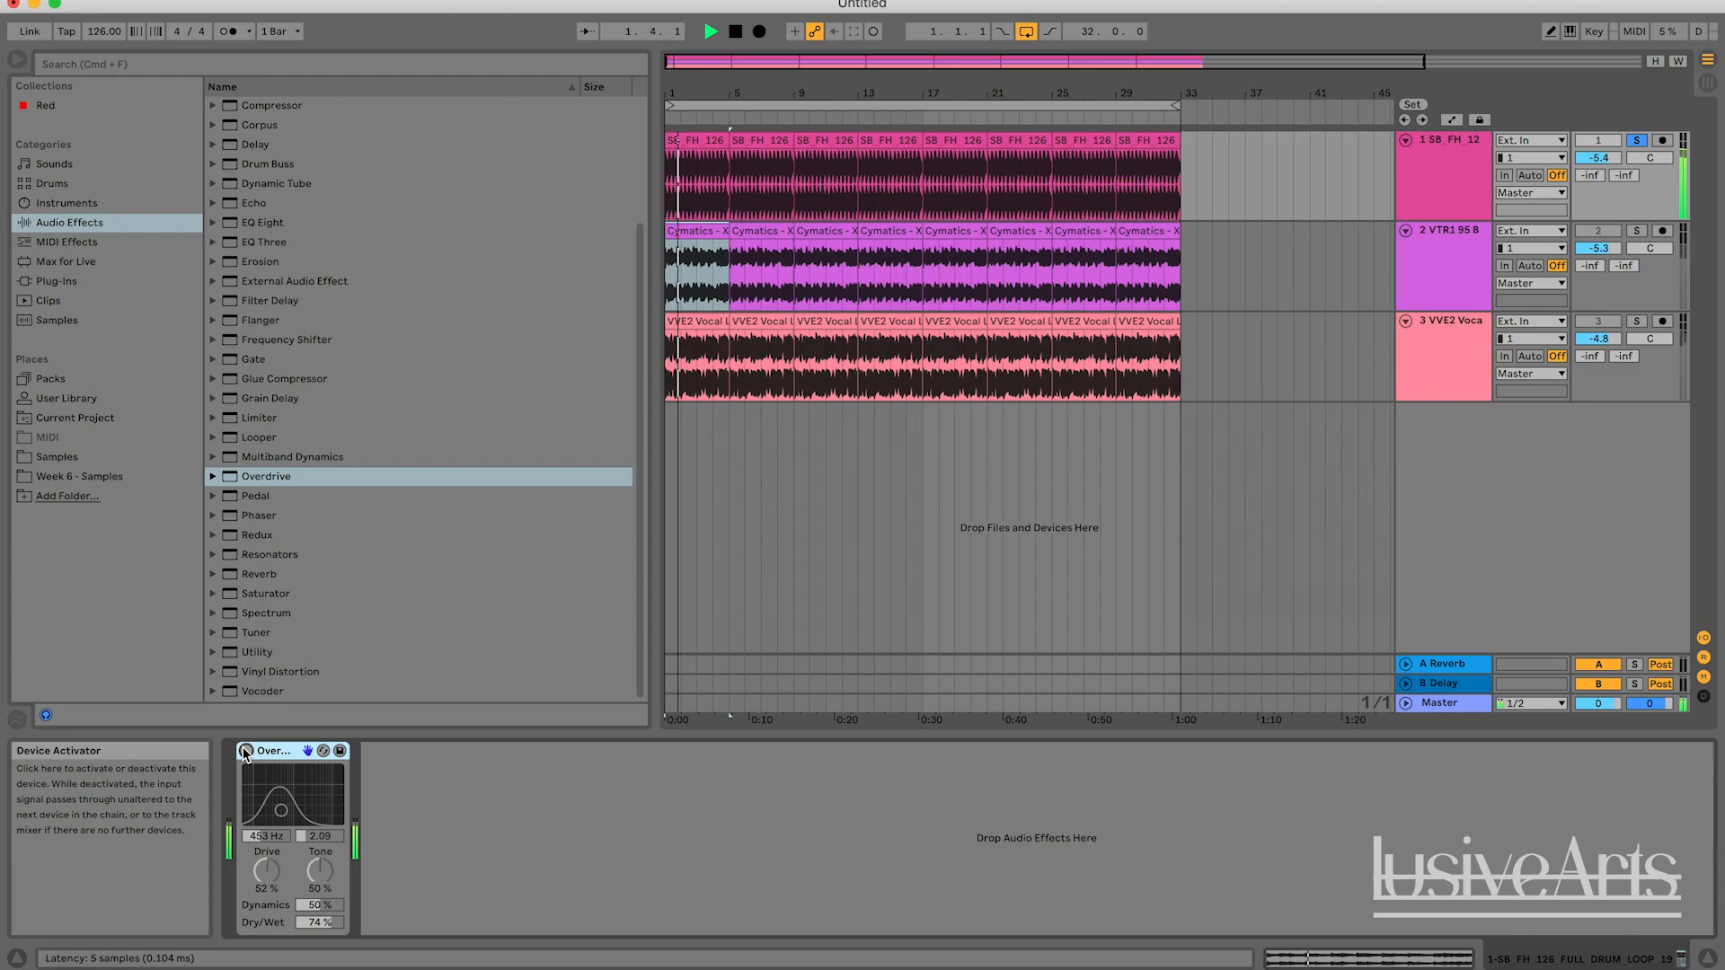
key("space")
left_click(247, 751)
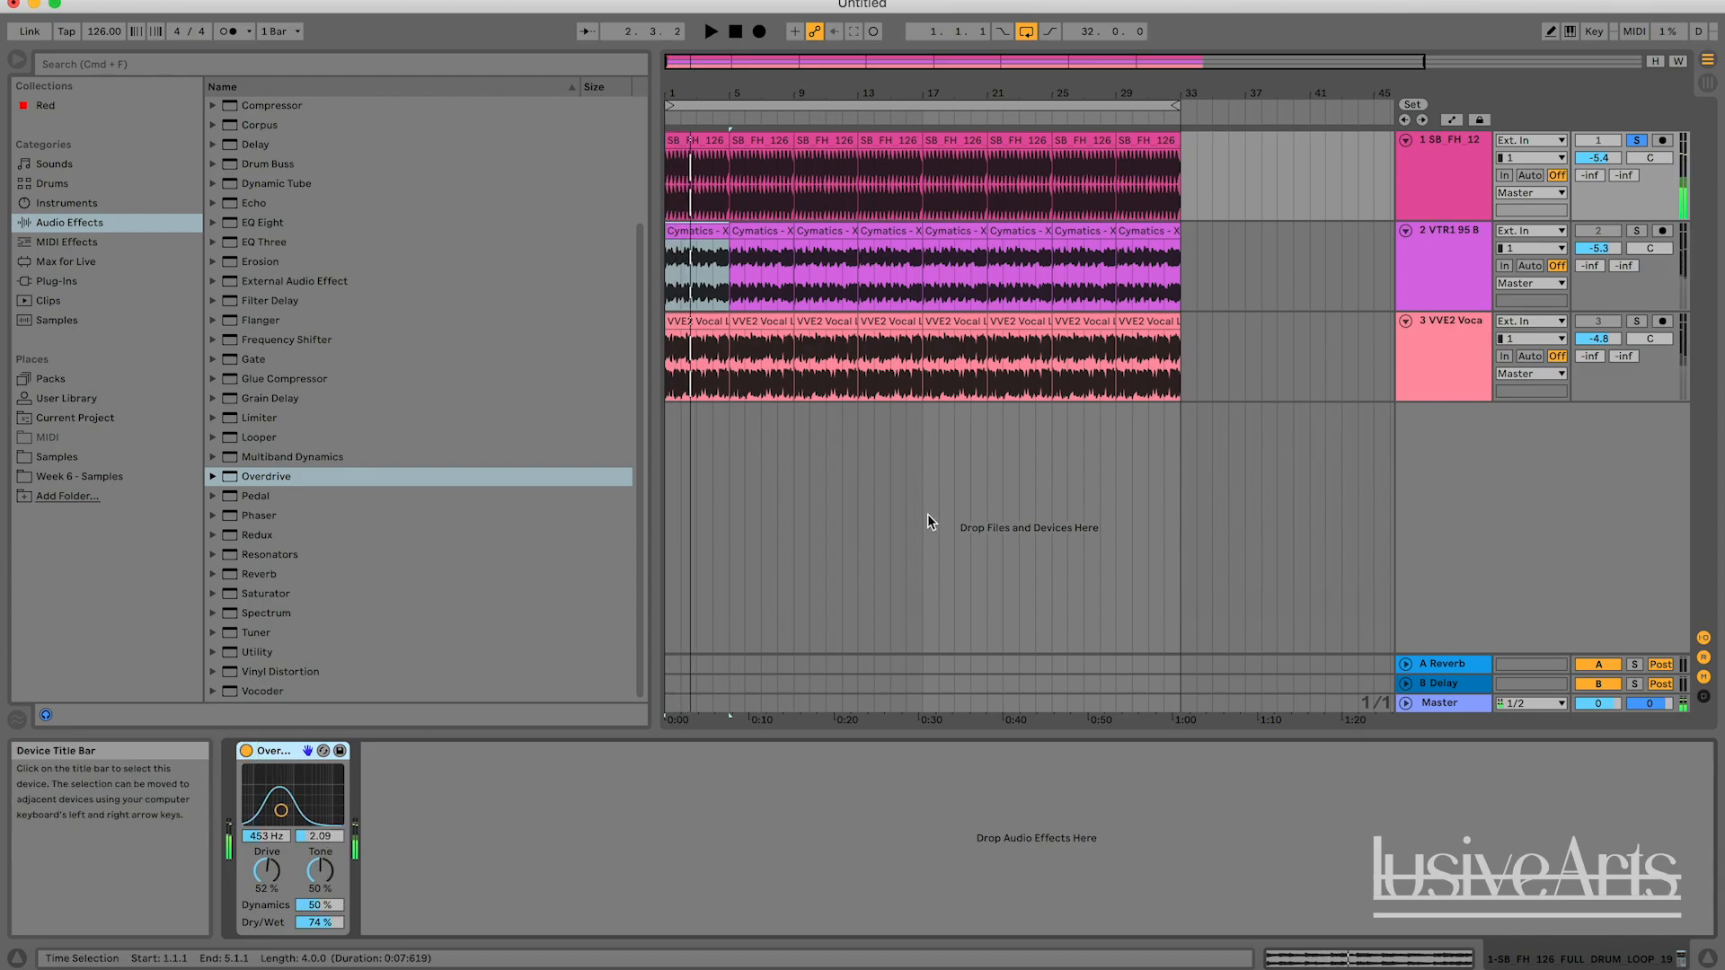
Solo the melody track and replace its Saturator with an Overdrive.
left_click(1438, 243)
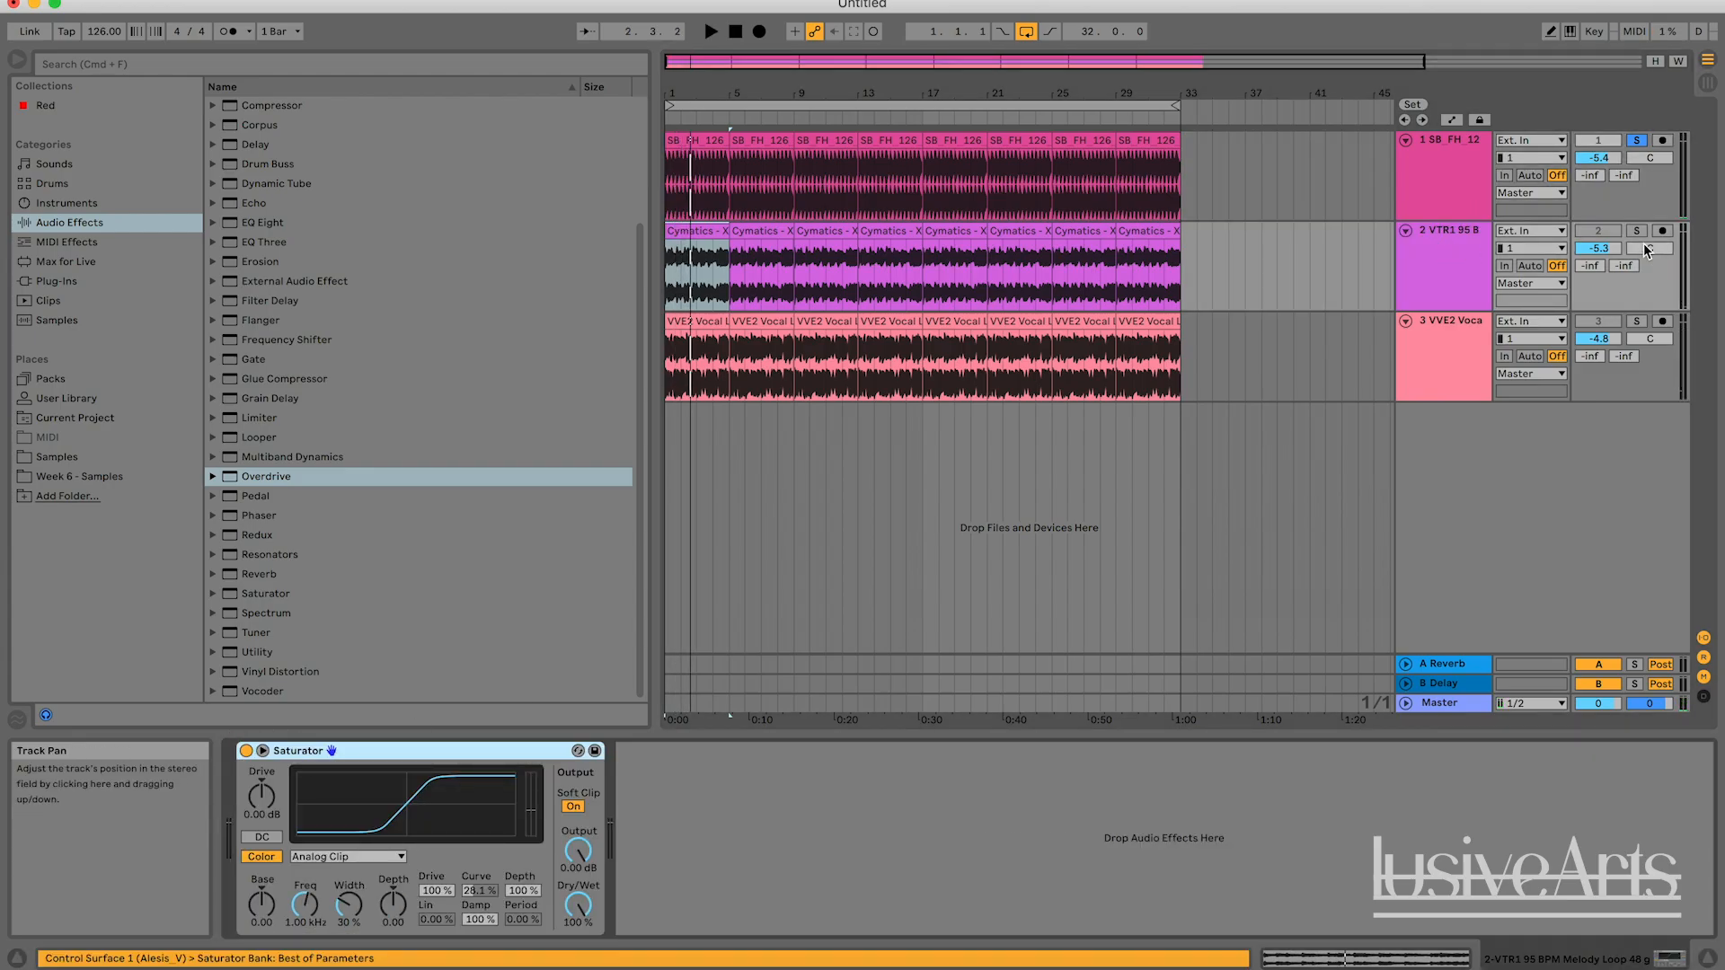
left_click(1438, 259)
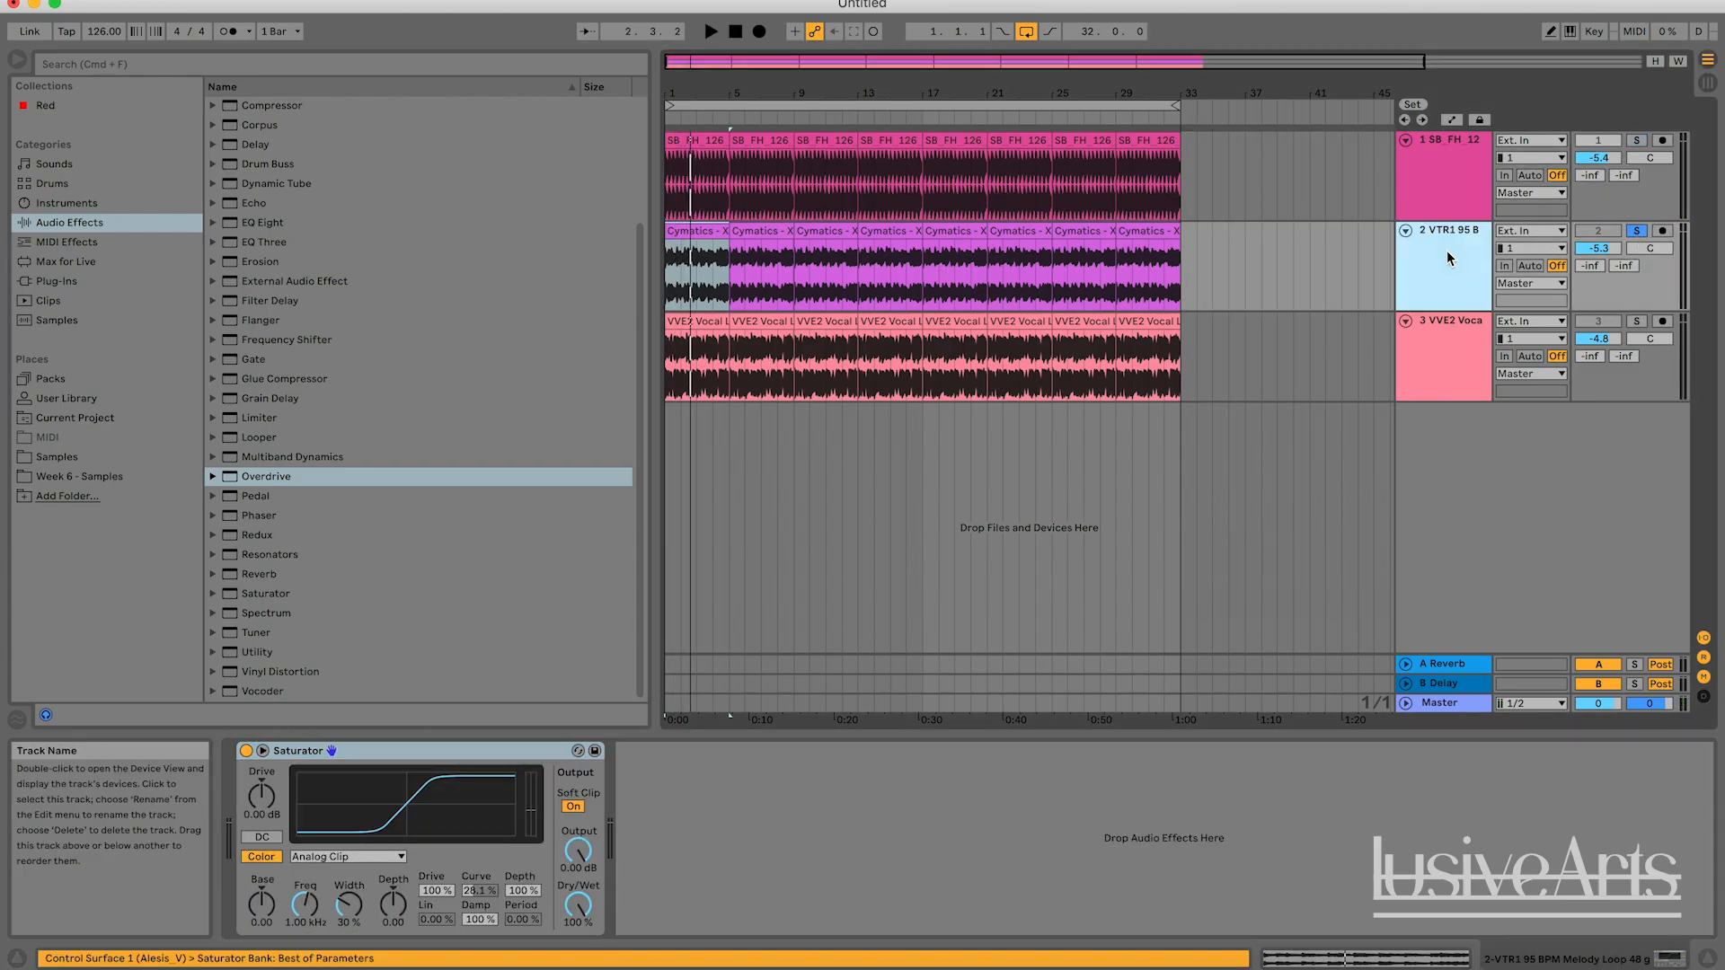
left_click(468, 747)
key("Delete")
left_click(266, 478)
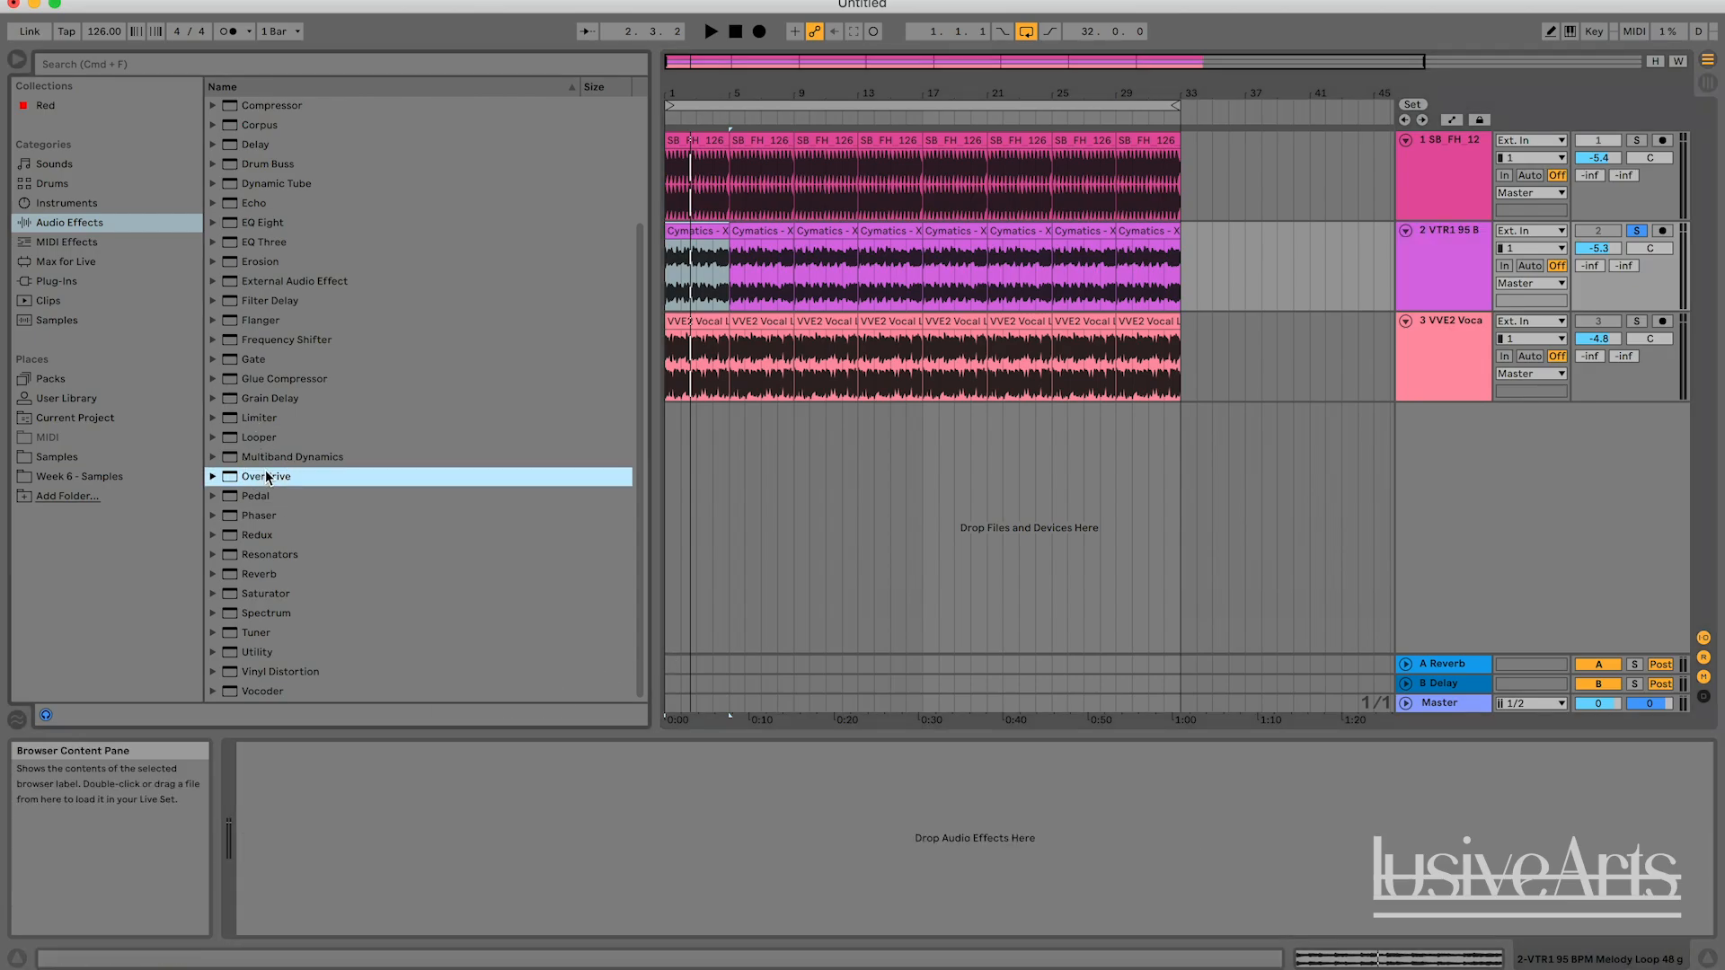
double_click(267, 478)
Audition the melody with Dry/Wet at 100 % and Drive at 63 %, sweeping the bandpass filter to 5.04 kHz and down to 685 Hz with bandwidth 2.45.
key("space")
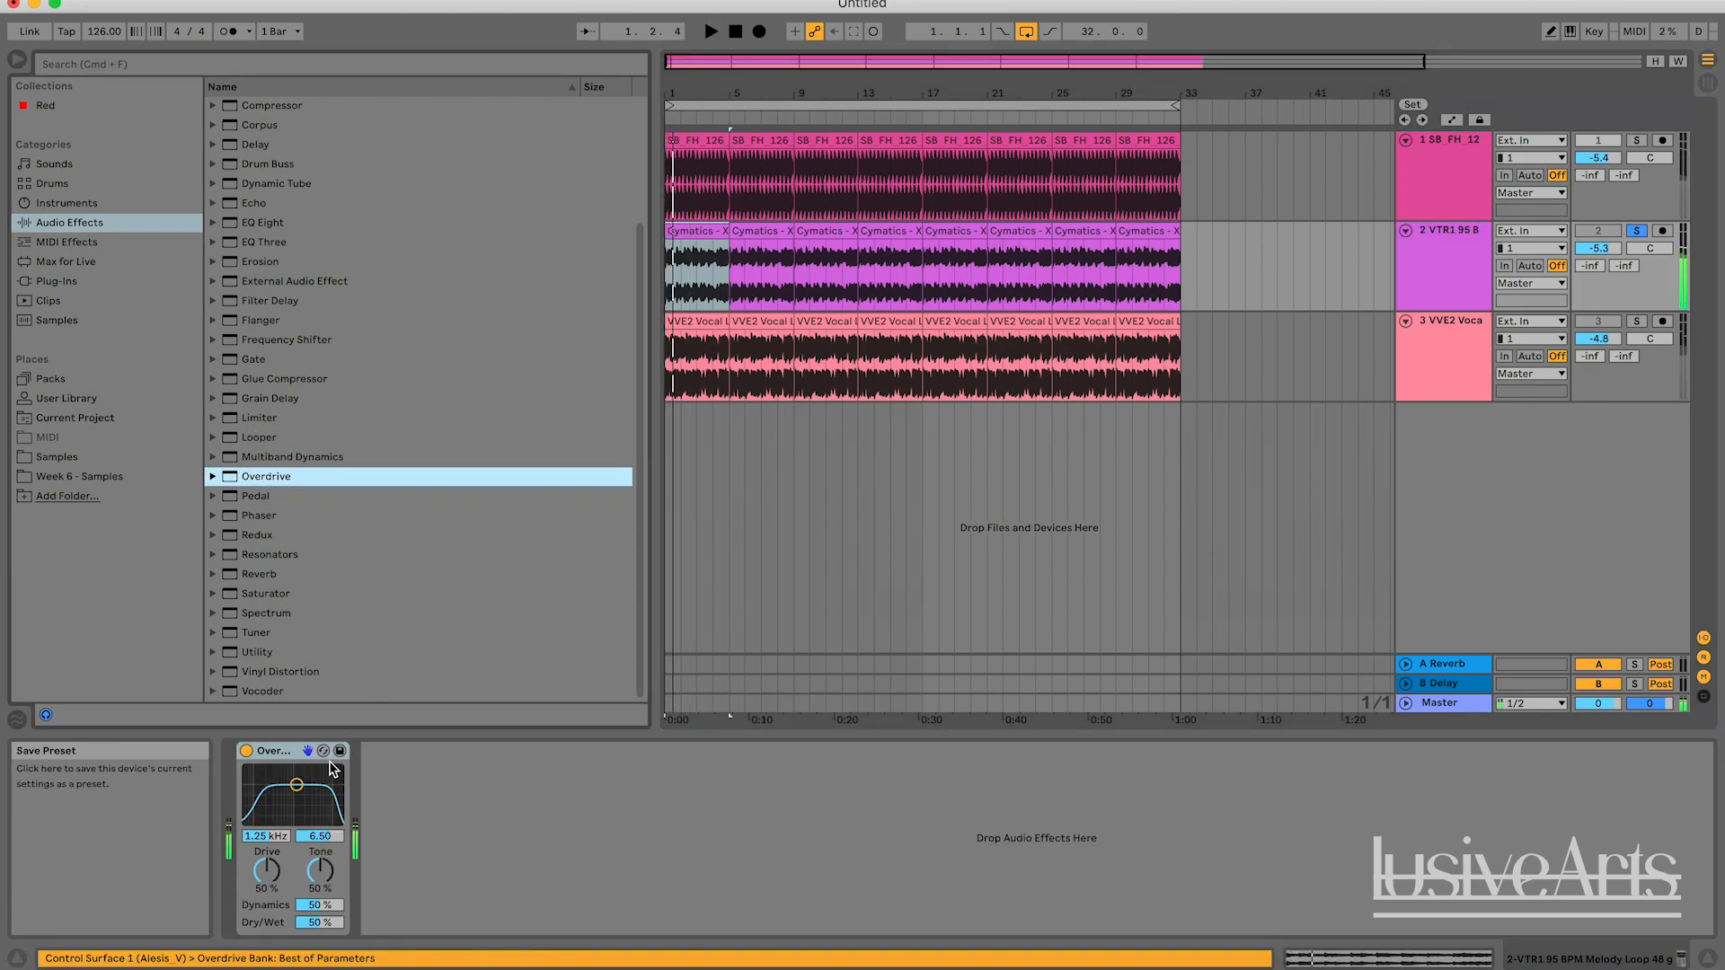
mouse_move(296, 784)
left_mouse_down()
mouse_move(296, 813)
mouse_move(320, 804)
mouse_move(261, 801)
mouse_move(317, 798)
left_mouse_up()
left_click_drag(321, 923, 321, 899)
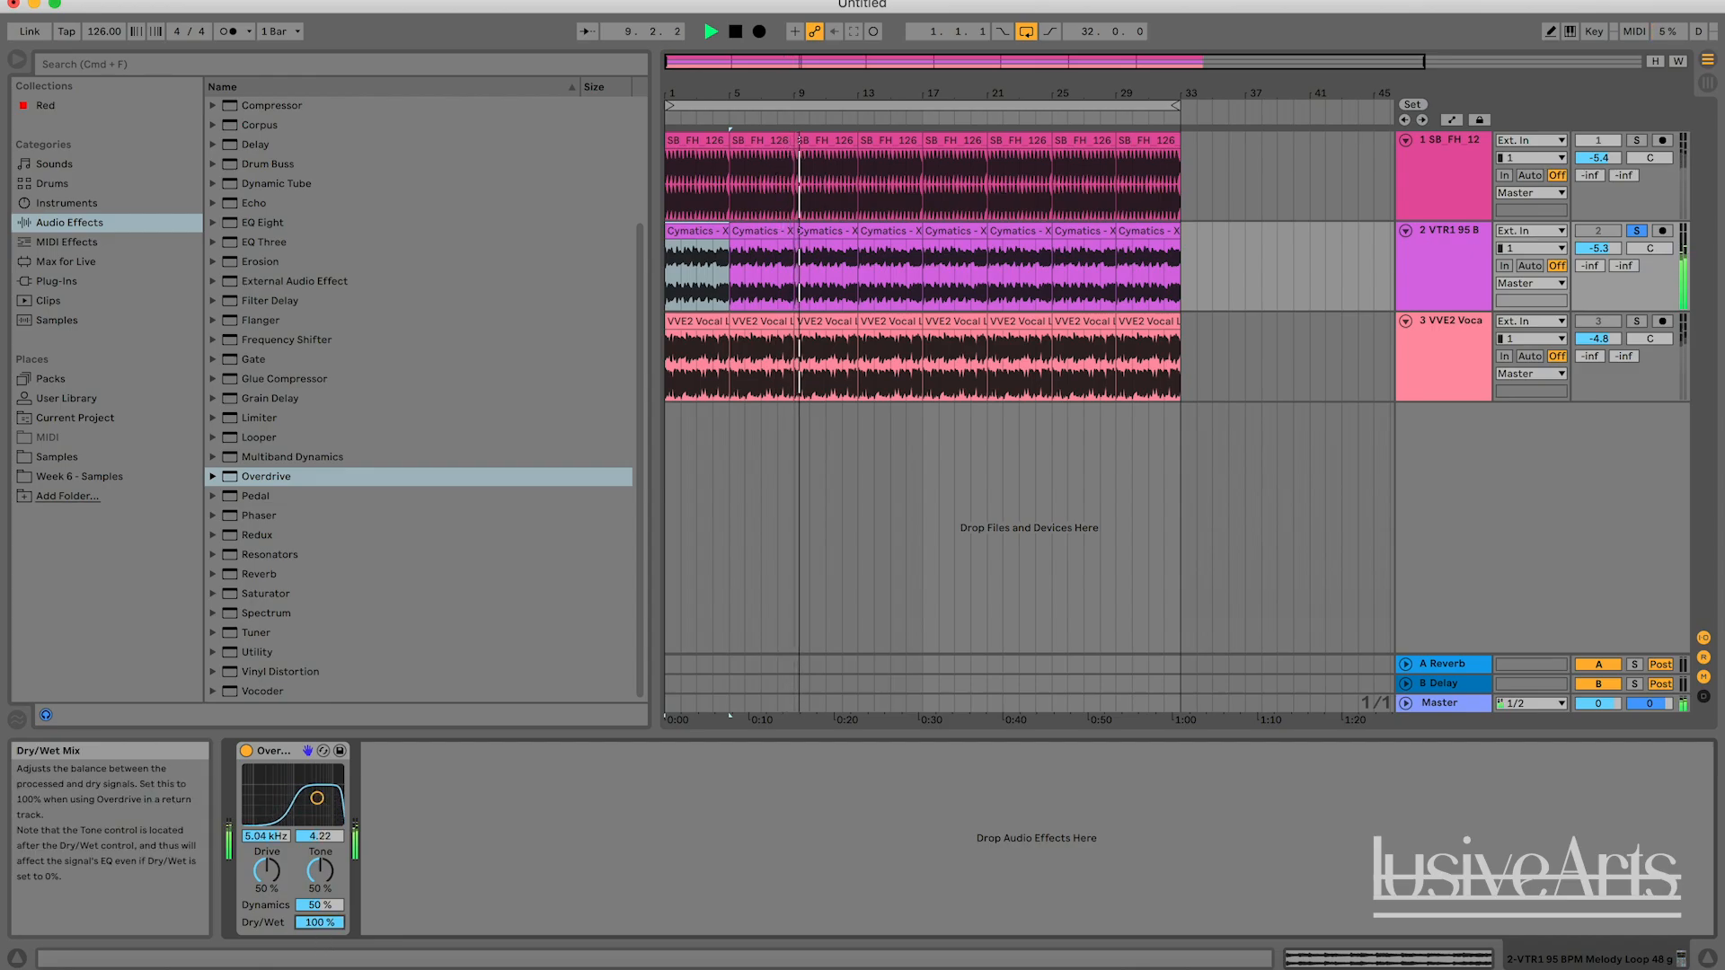
left_click_drag(324, 793, 288, 807)
mouse_move(267, 869)
left_mouse_down()
mouse_move(267, 836)
mouse_move(267, 855)
left_mouse_up()
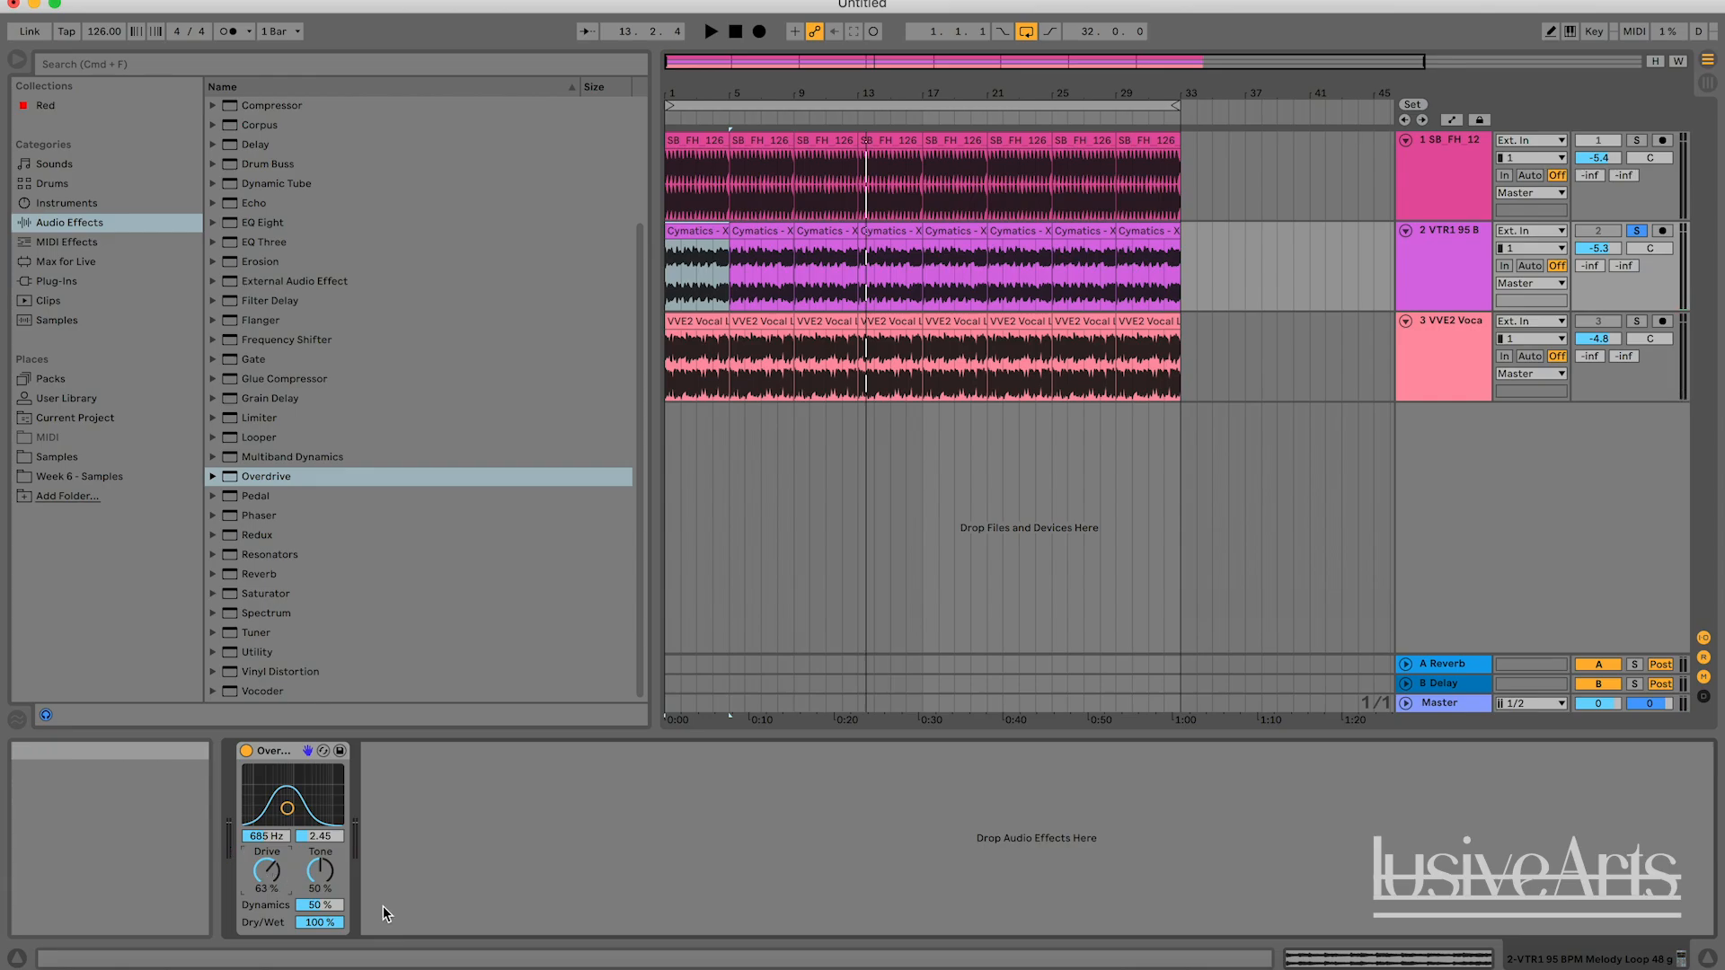
Set the melody Overdrive's Drive to 75 %, Tone to 100 % and Dry/Wet to 50 %, with the bandpass filter at 3.12 kHz and bandwidth 2.45.
key("space")
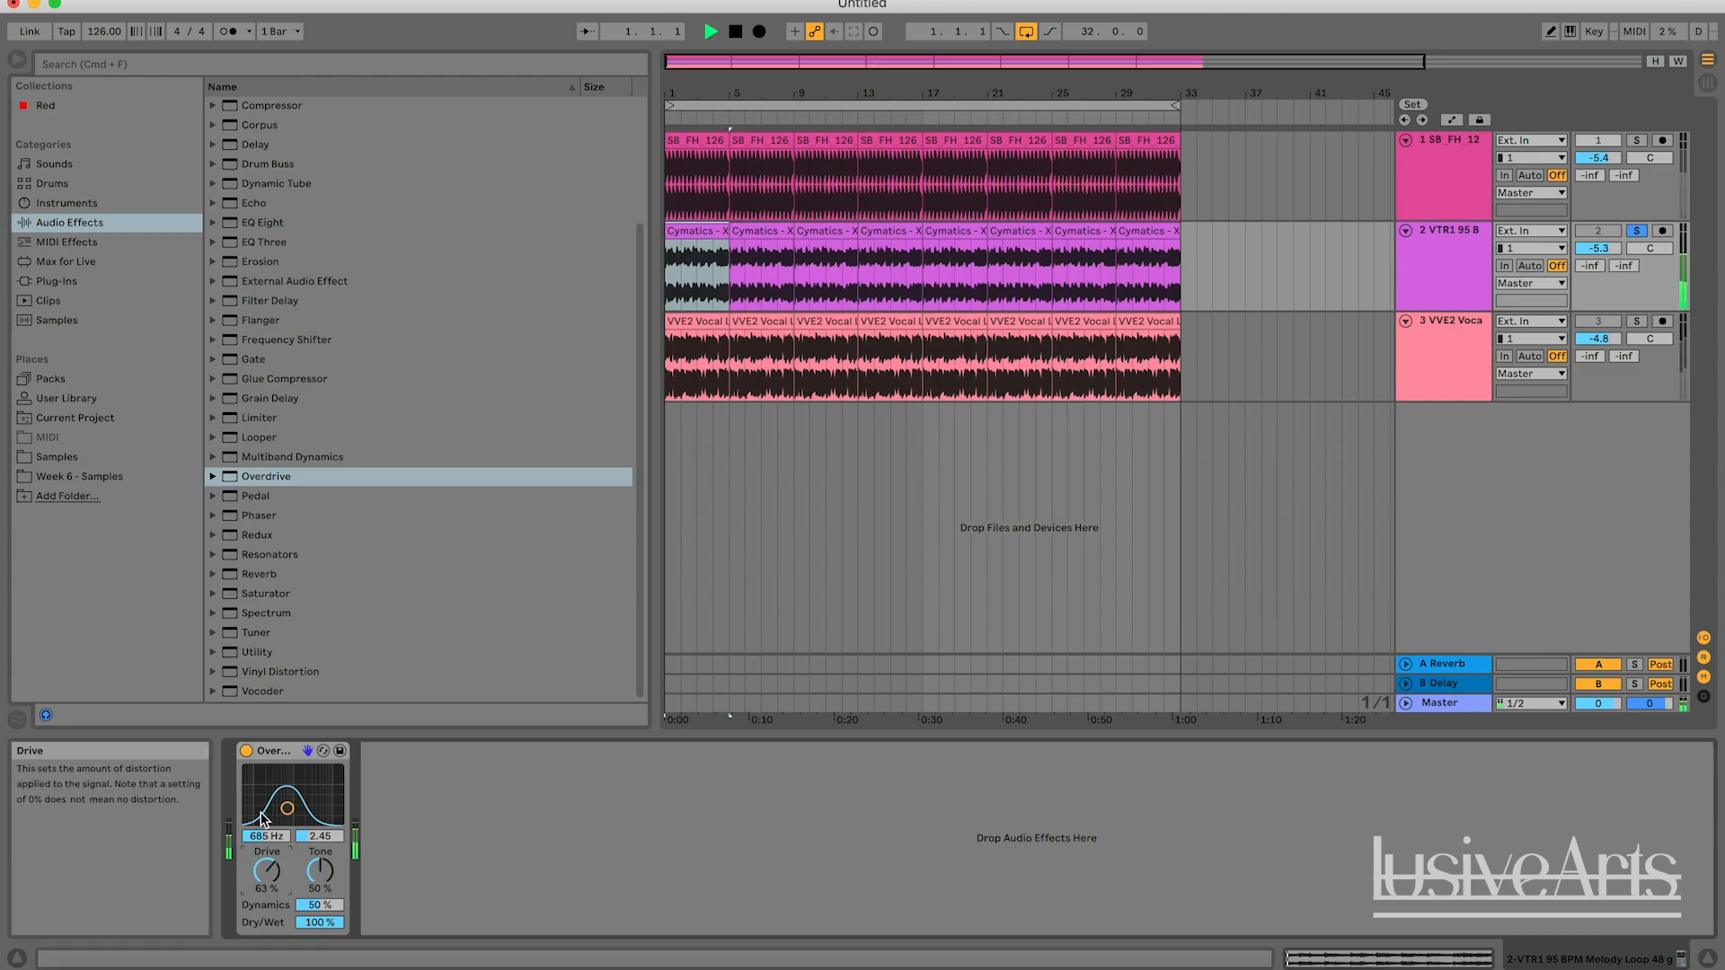
left_click_drag(267, 870, 320, 935)
key("space")
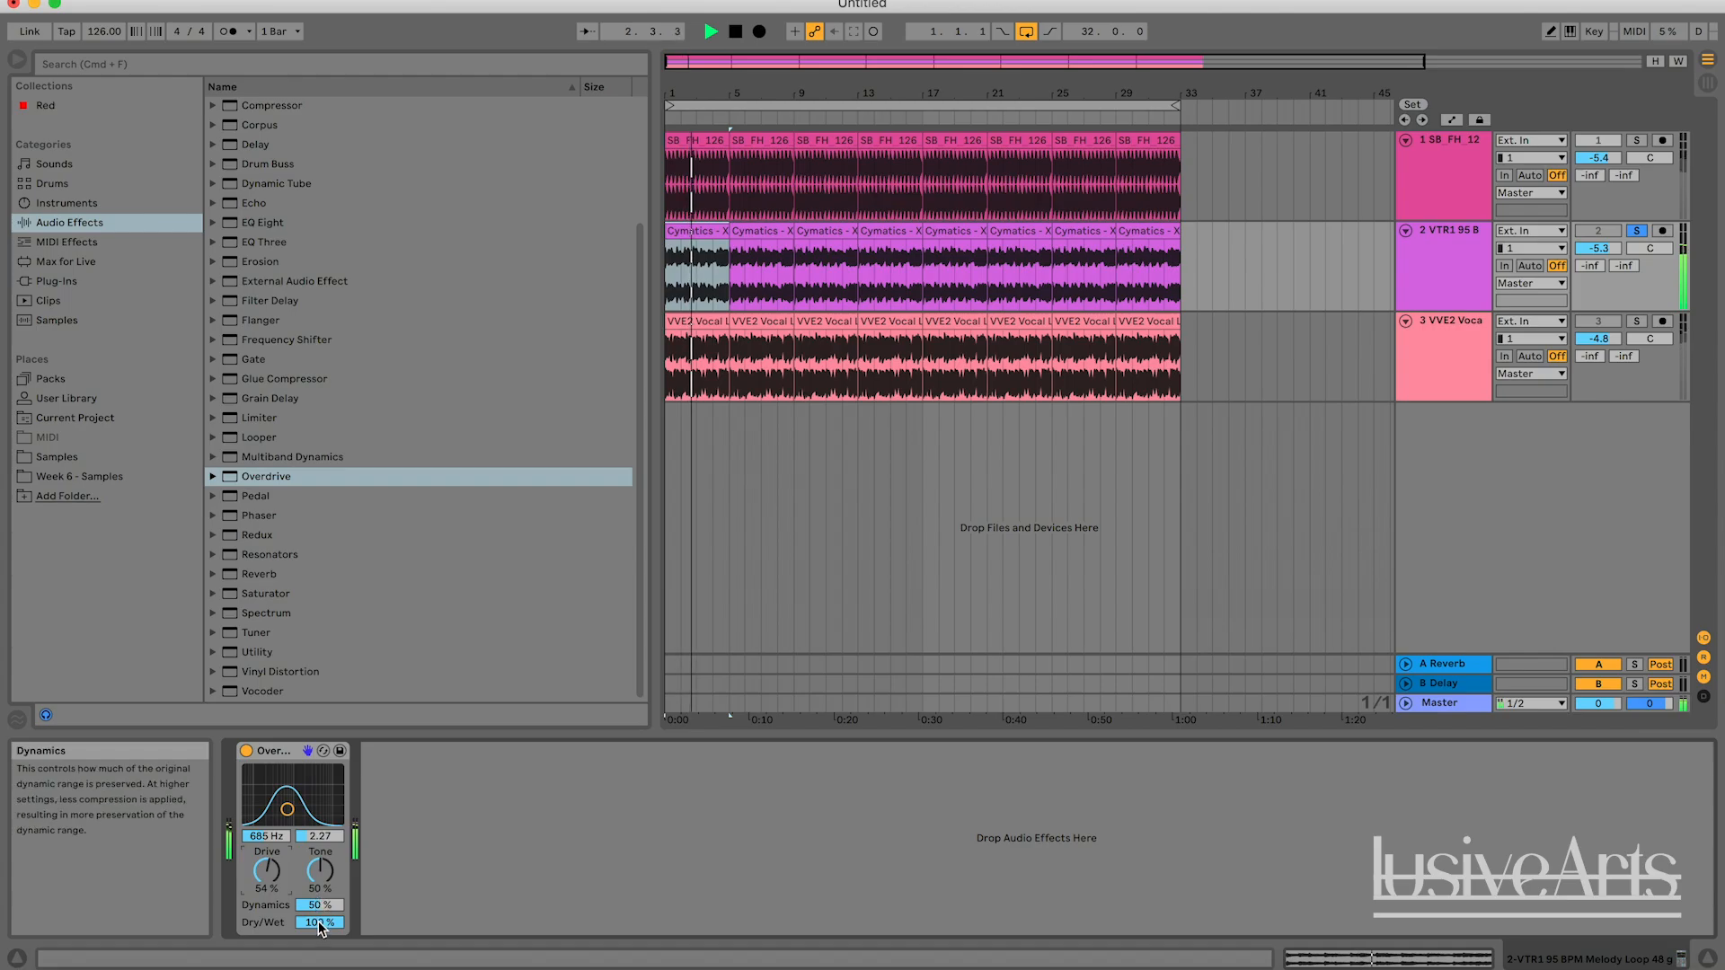
mouse_move(286, 810)
left_mouse_down()
mouse_move(257, 802)
mouse_move(310, 809)
left_mouse_up()
key("space")
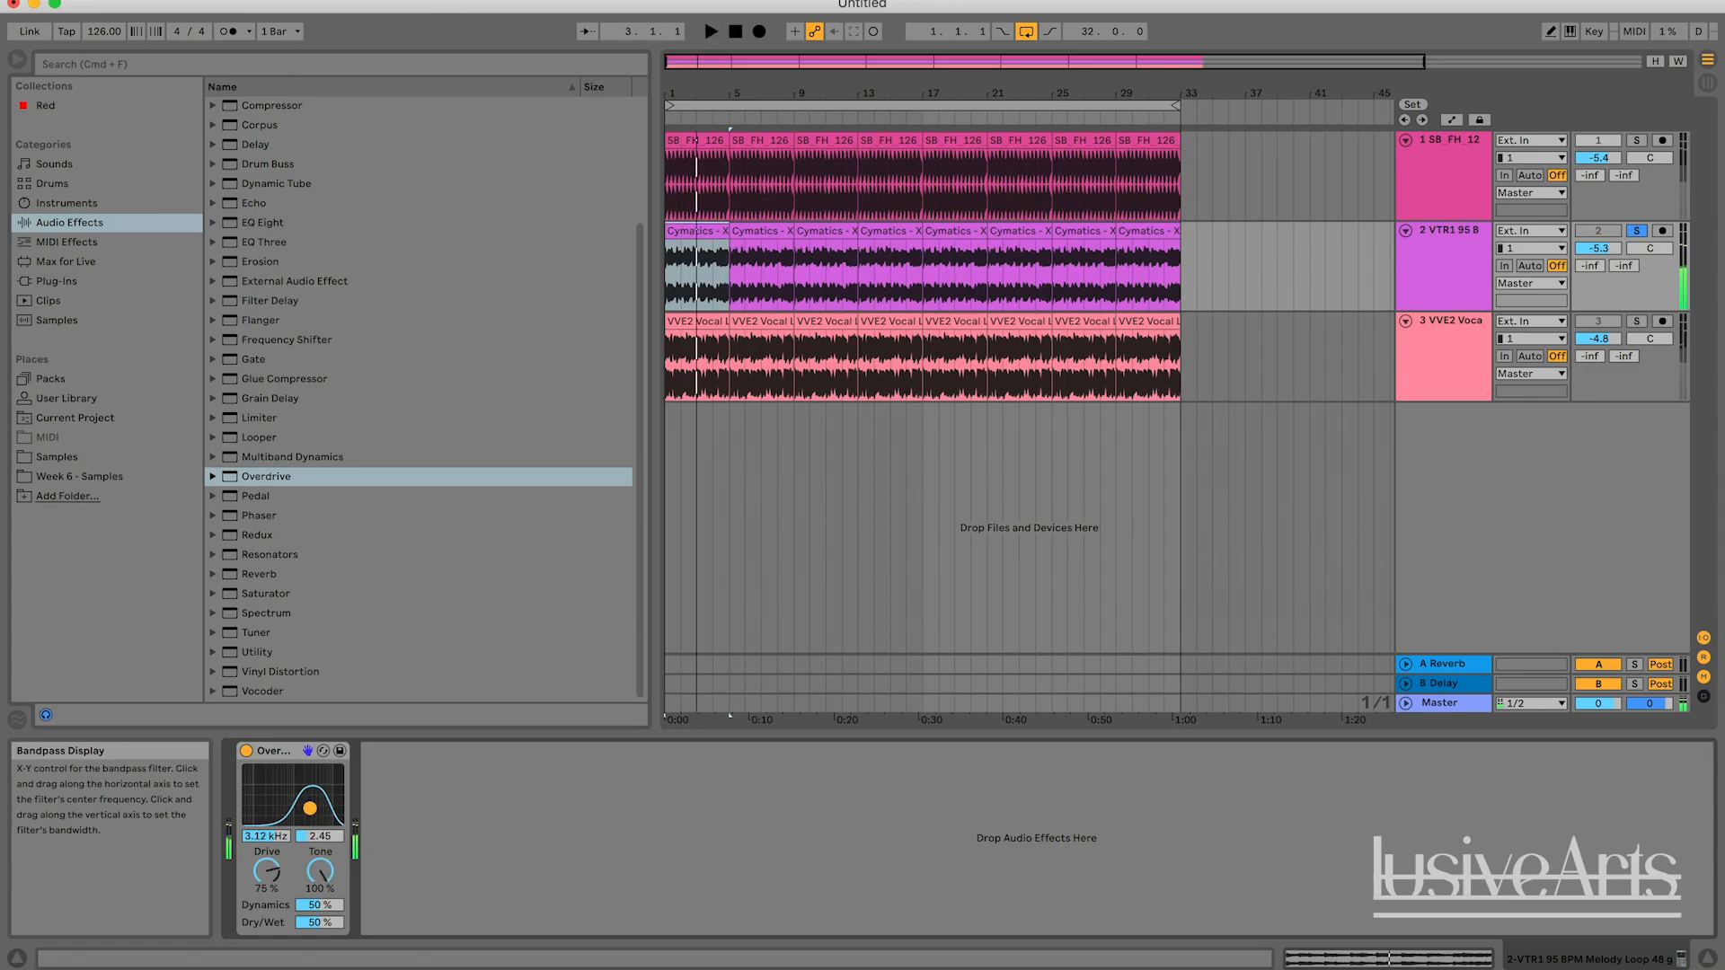
Lower Dry/Wet to 9 % and Drive to 49 %, move the filter to 1.68 kHz with bandwidth 3.33, and replay the melody.
left_click_drag(319, 922, 319, 958)
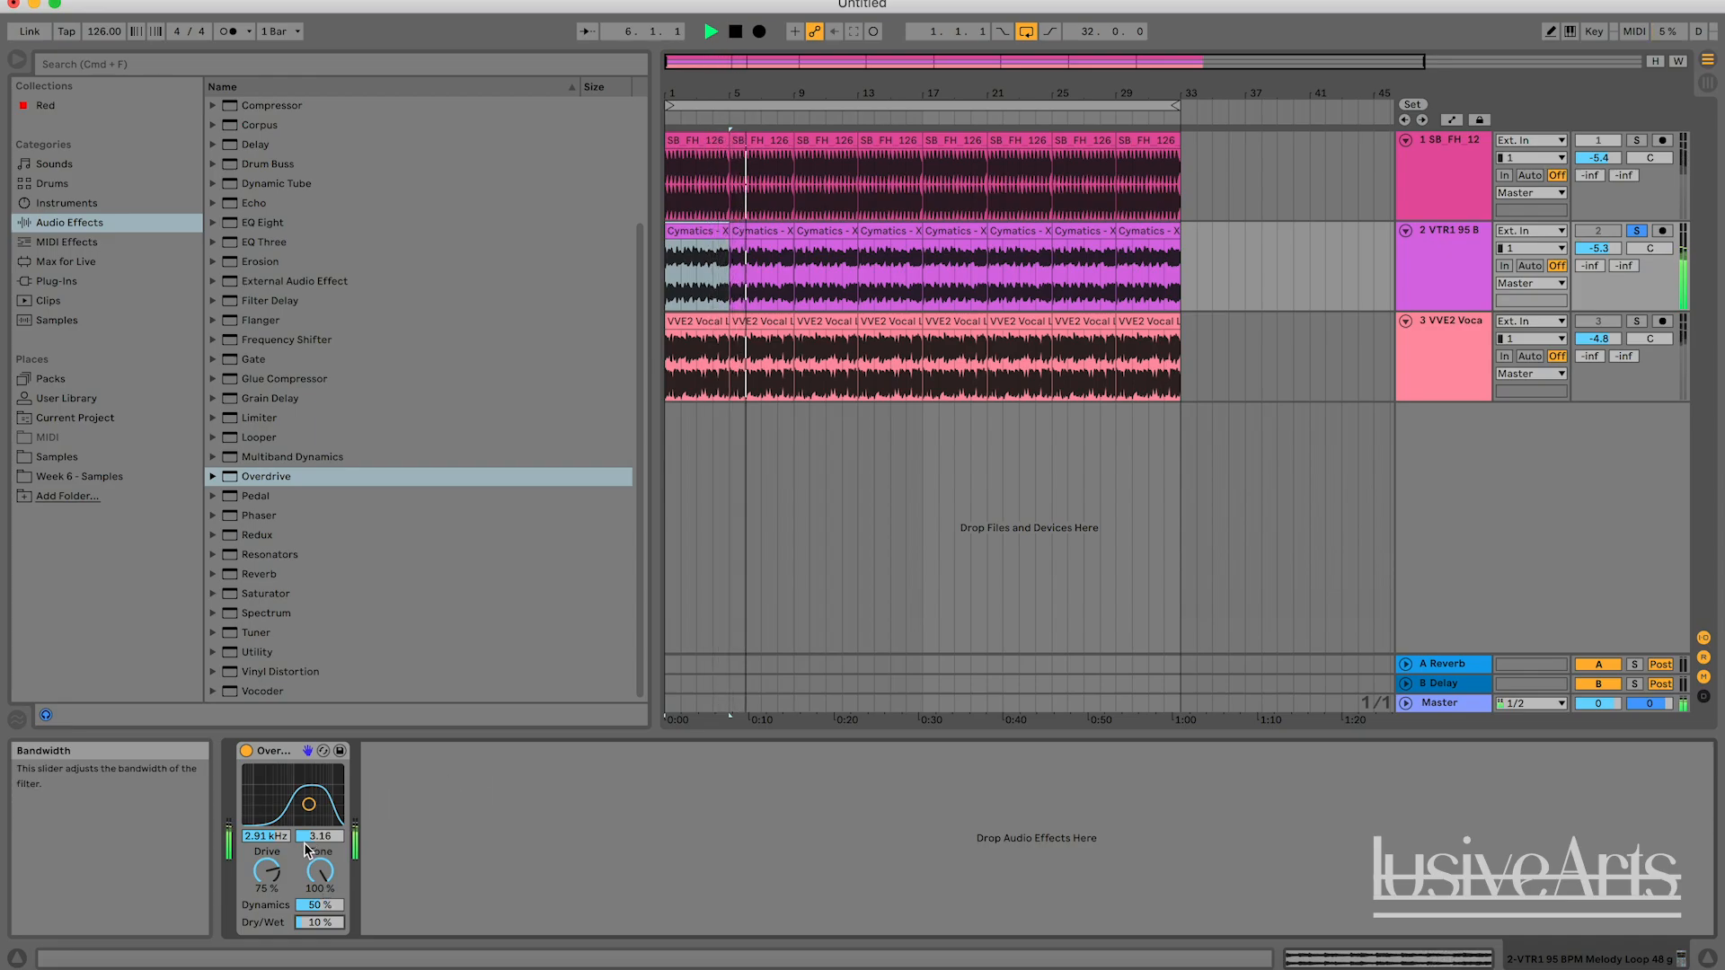
left_click_drag(319, 924, 320, 927)
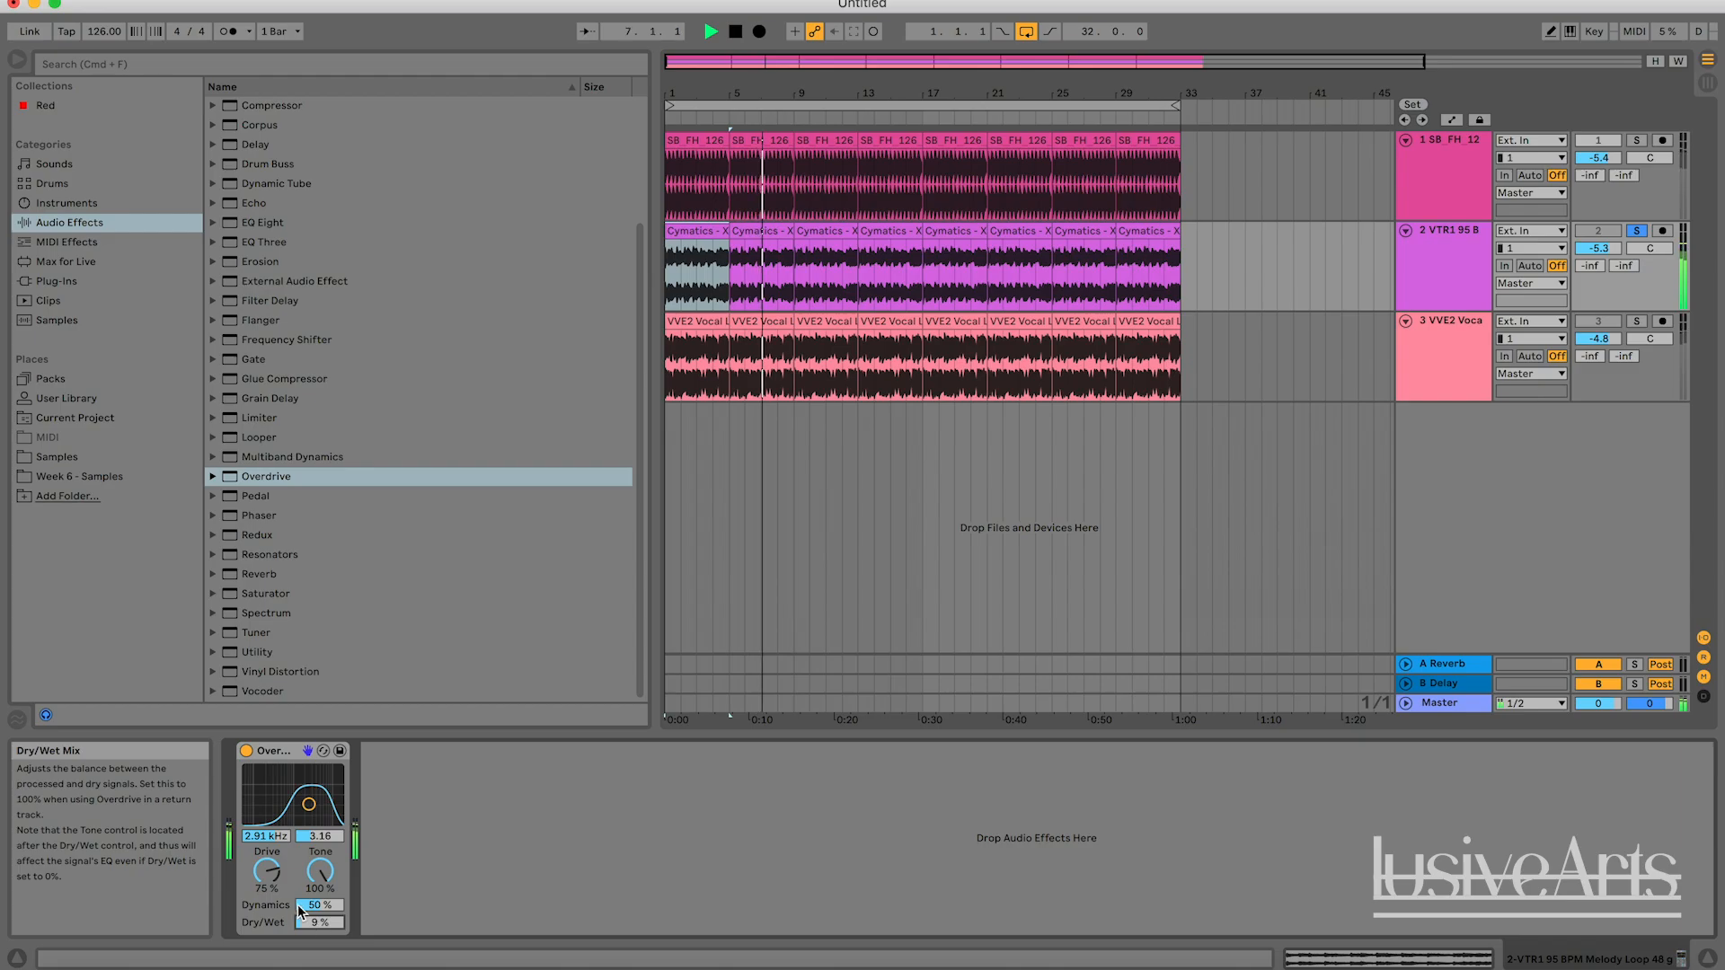
mouse_move(267, 870)
left_mouse_down()
mouse_move(267, 899)
mouse_move(267, 875)
left_mouse_up()
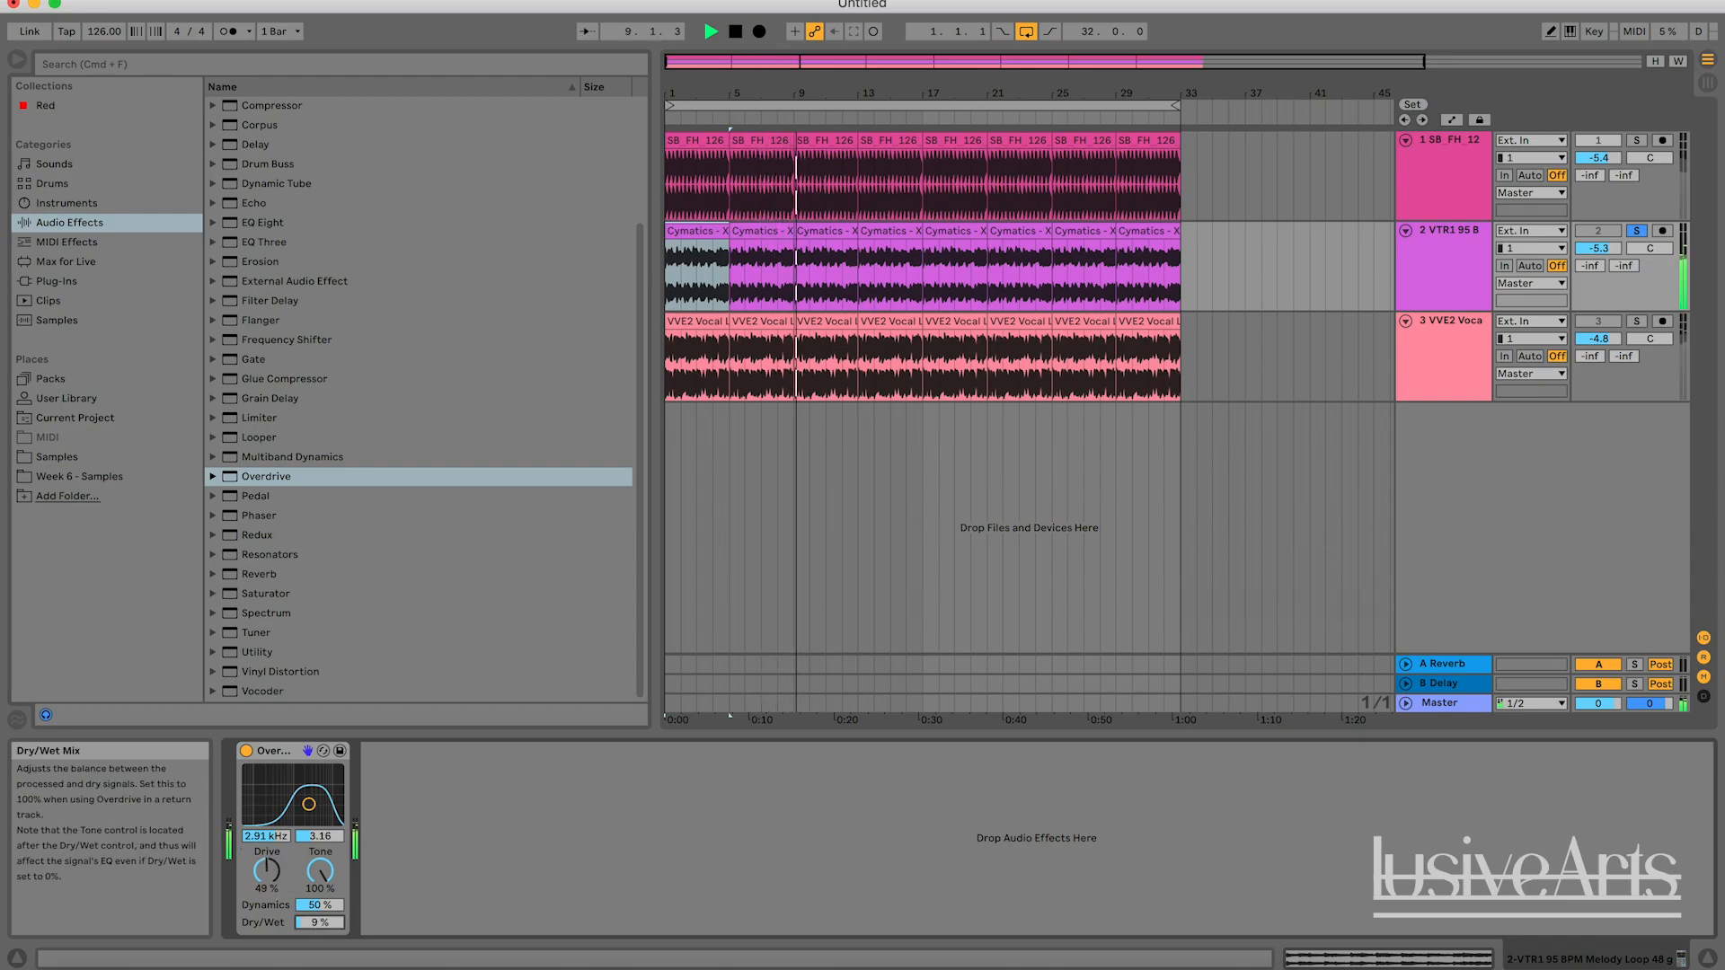
mouse_move(309, 804)
left_mouse_down()
mouse_move(277, 801)
mouse_move(301, 802)
left_mouse_up()
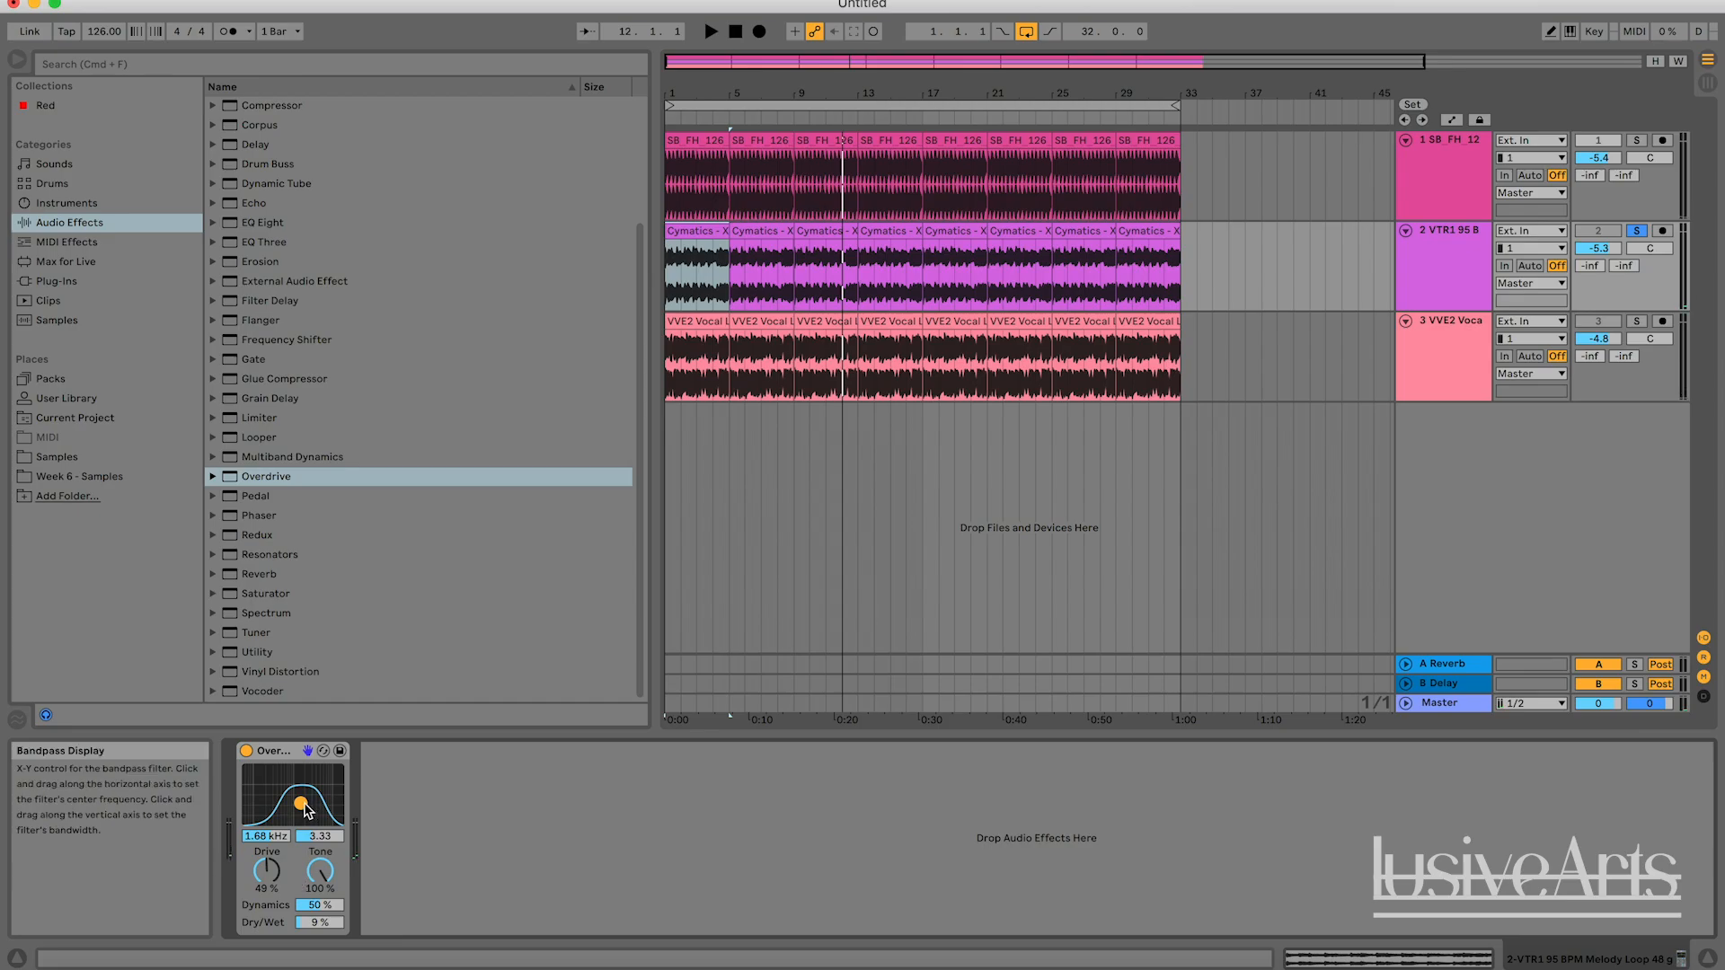
key("space")
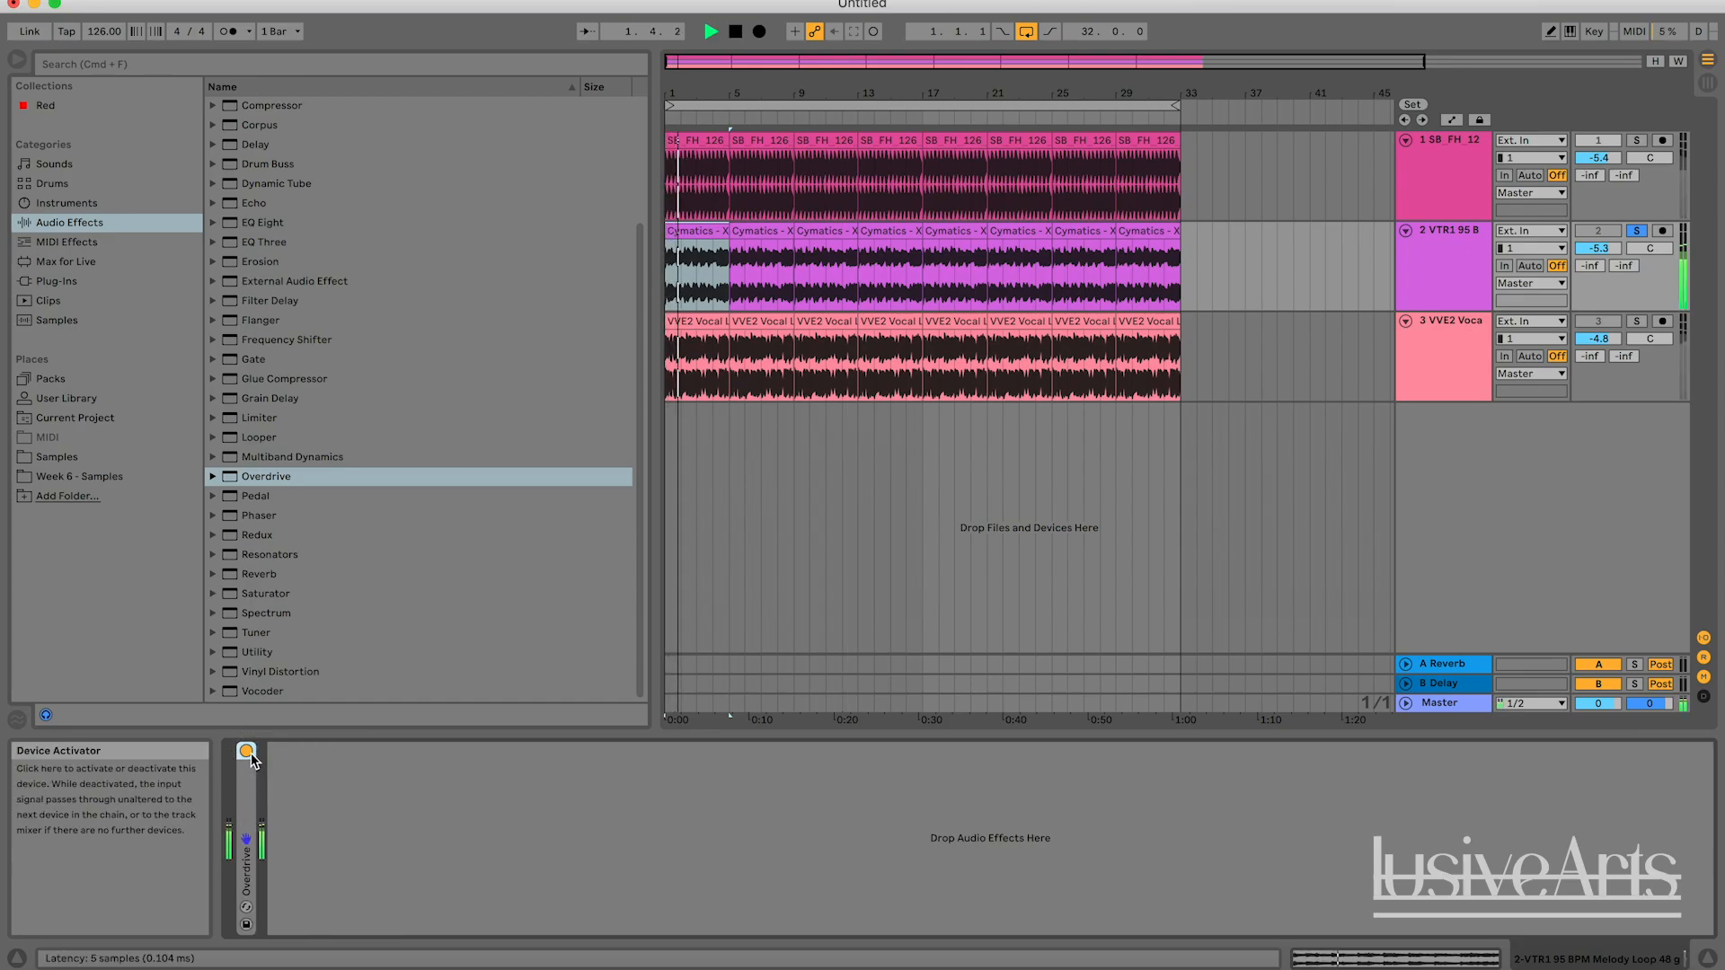
key("space")
Add an Overdrive to the vocal track and solo that track.
left_click(1435, 368)
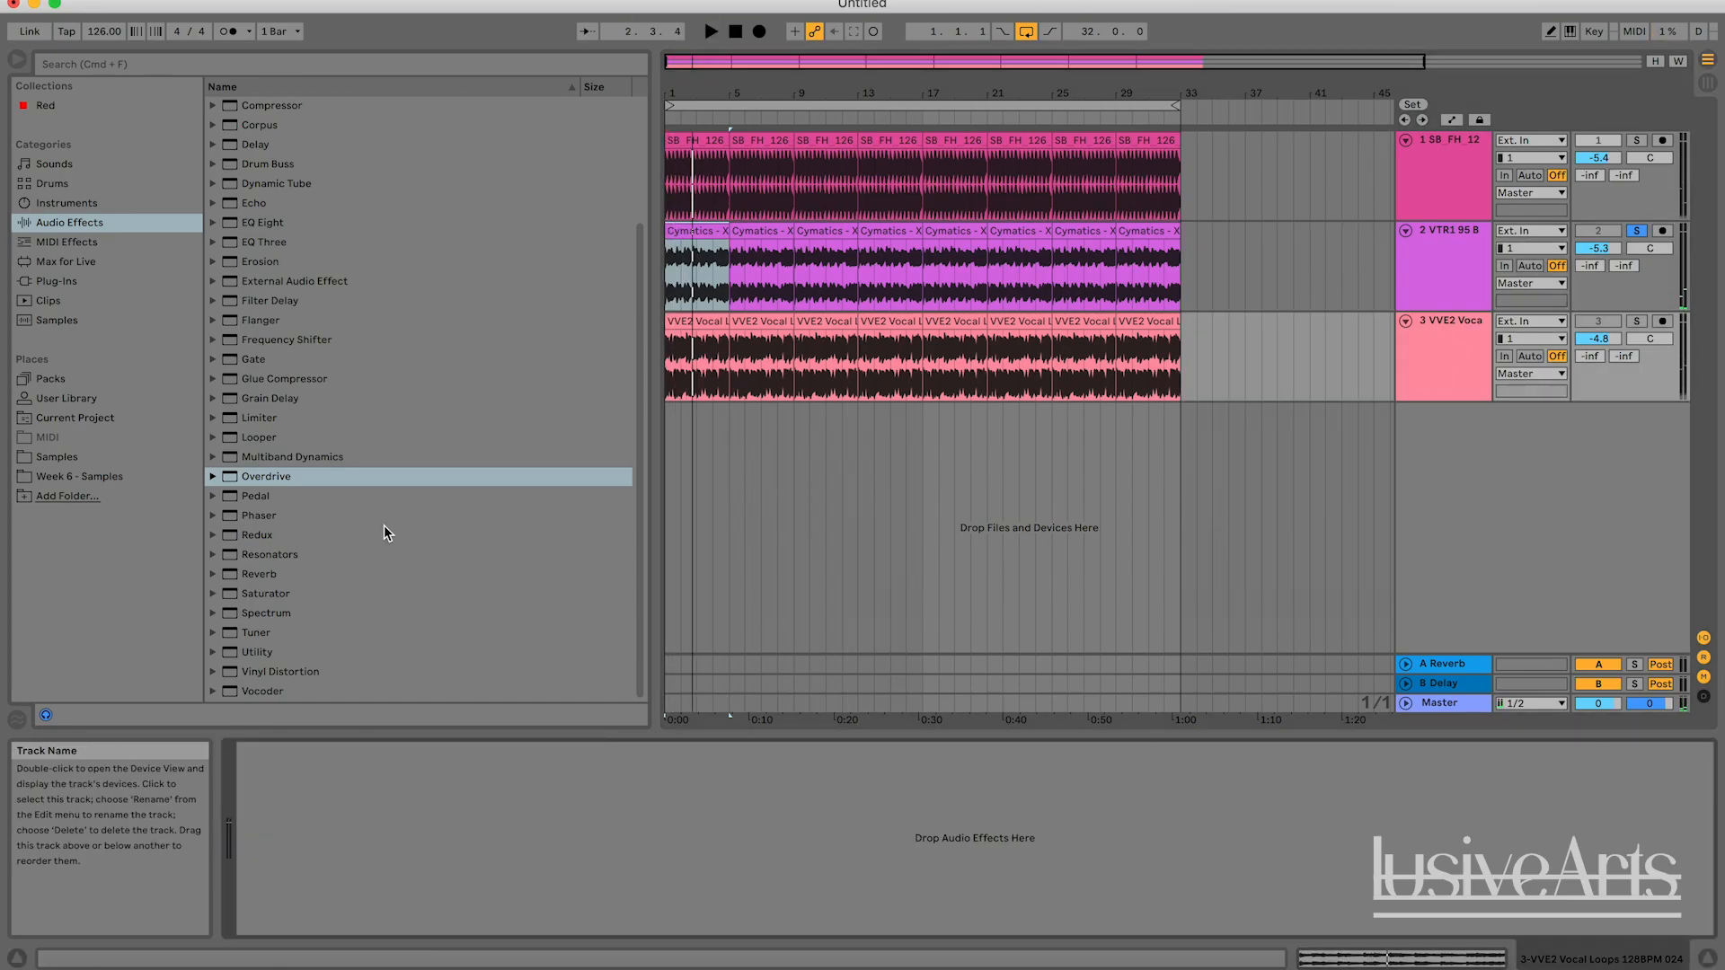
left_click_drag(265, 478, 388, 813)
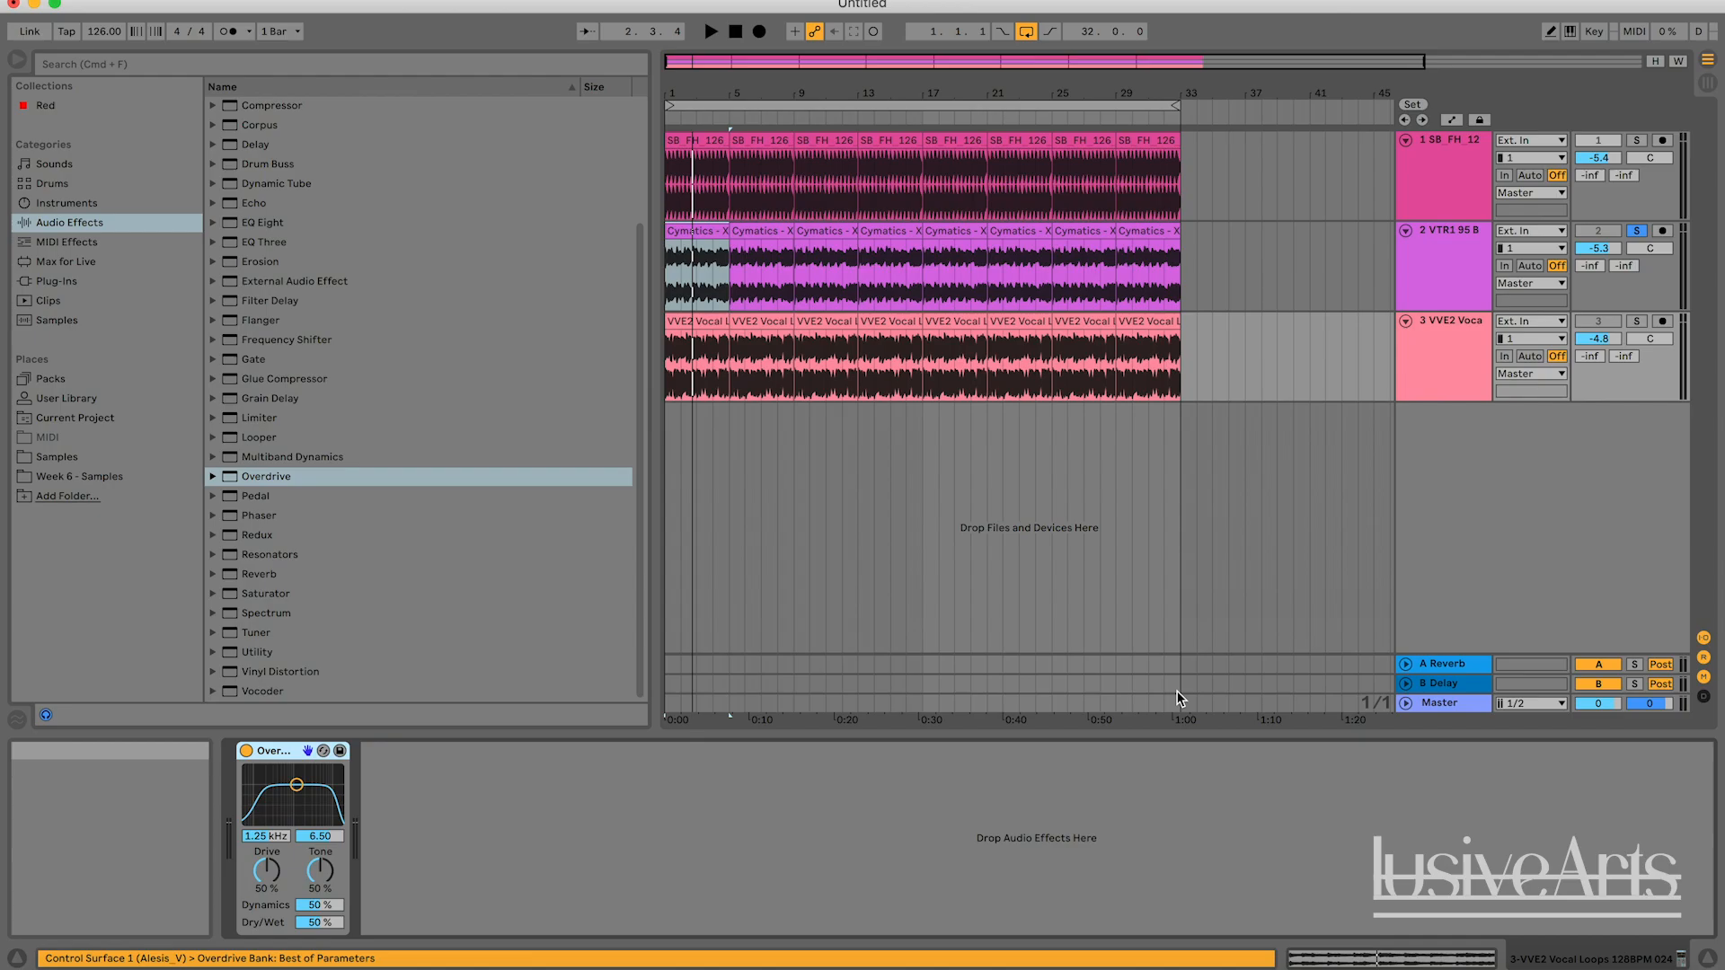
left_click(1636, 321)
Audition the vocal with the Overdrive bypassed and active, lowering its Drive to 38 %.
key("space")
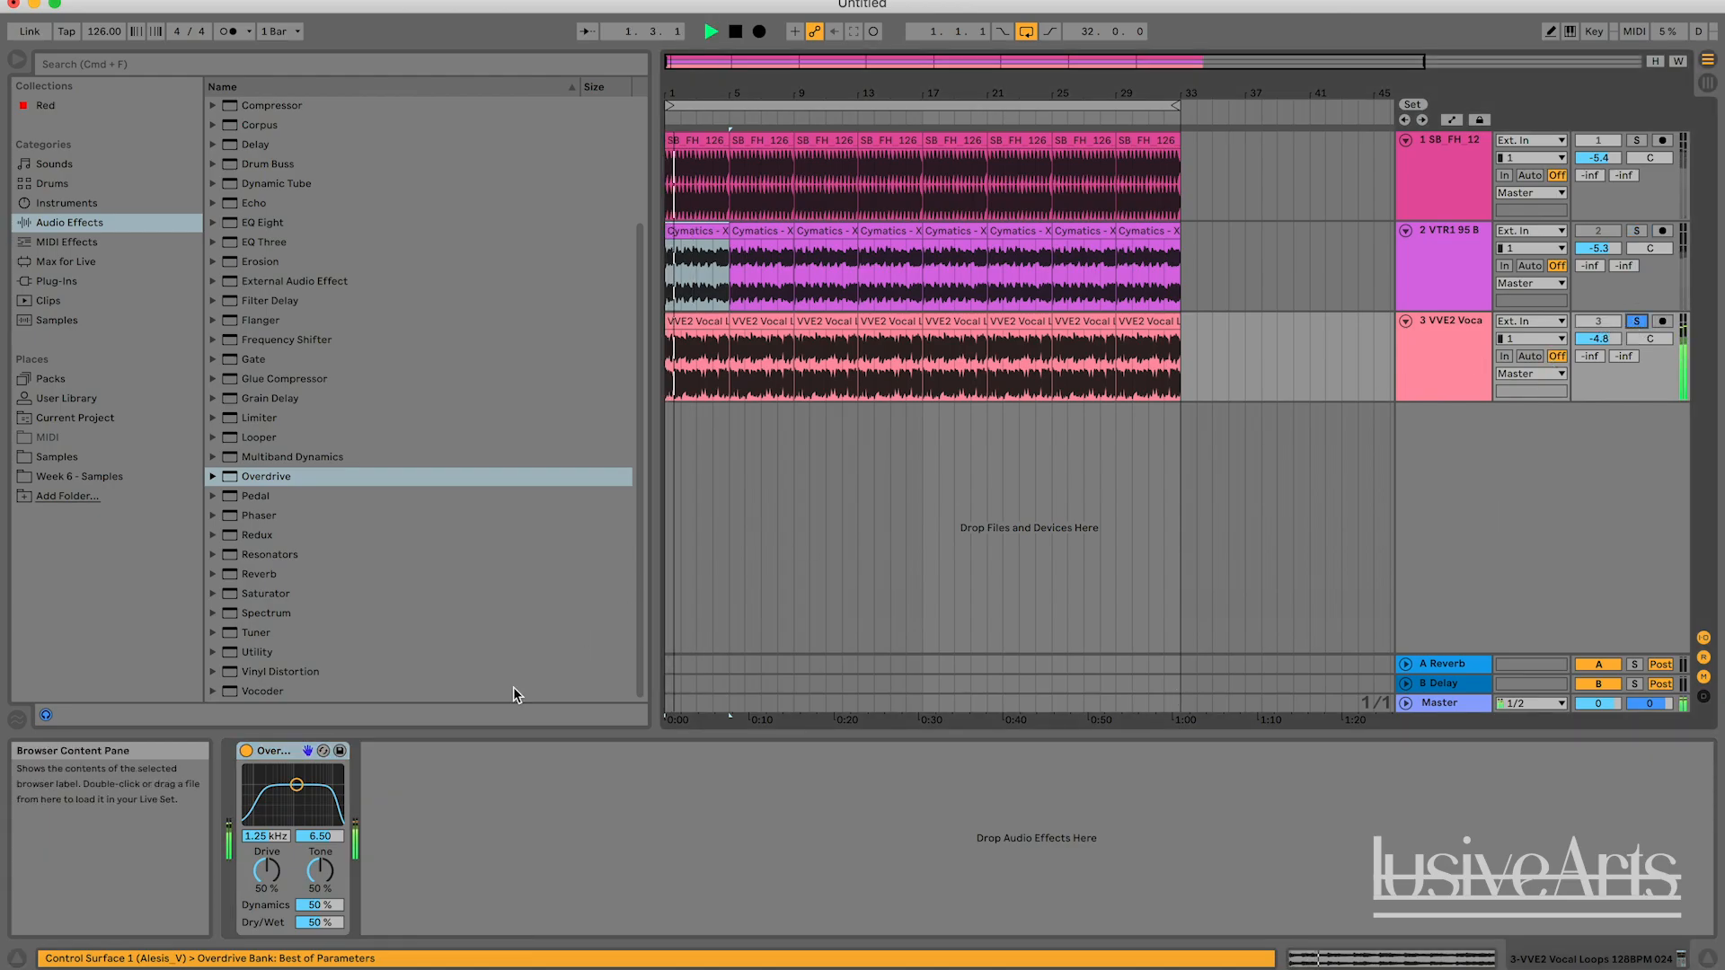
left_click(247, 751)
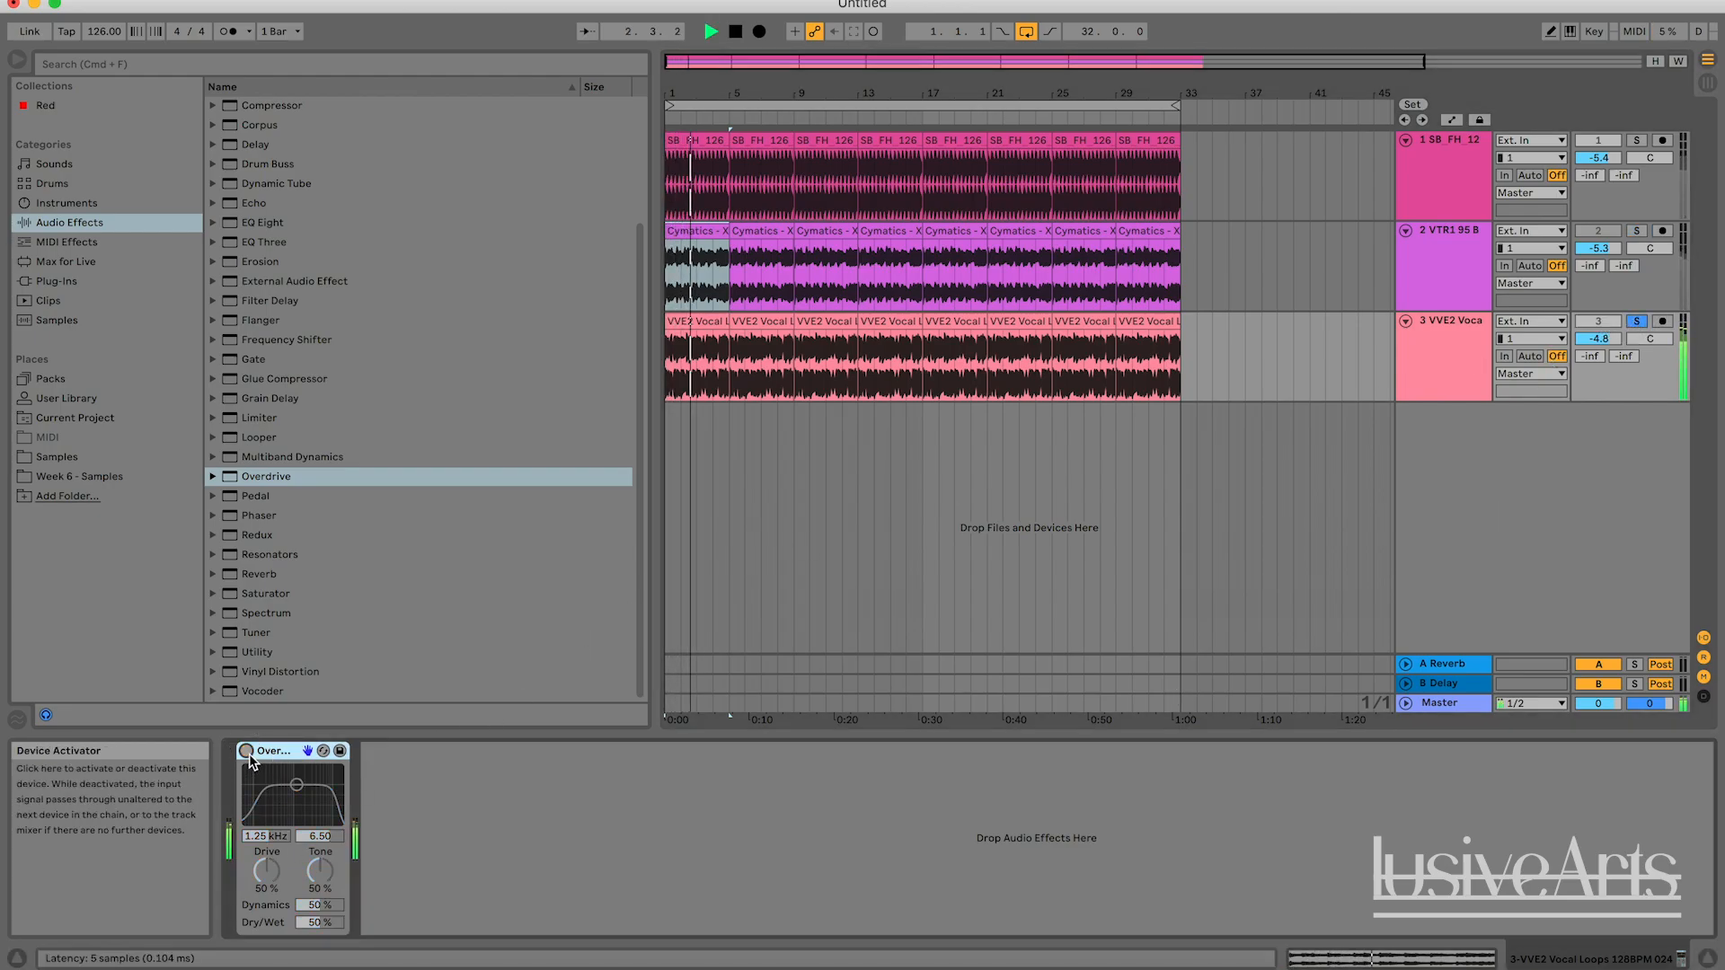
left_click(246, 752)
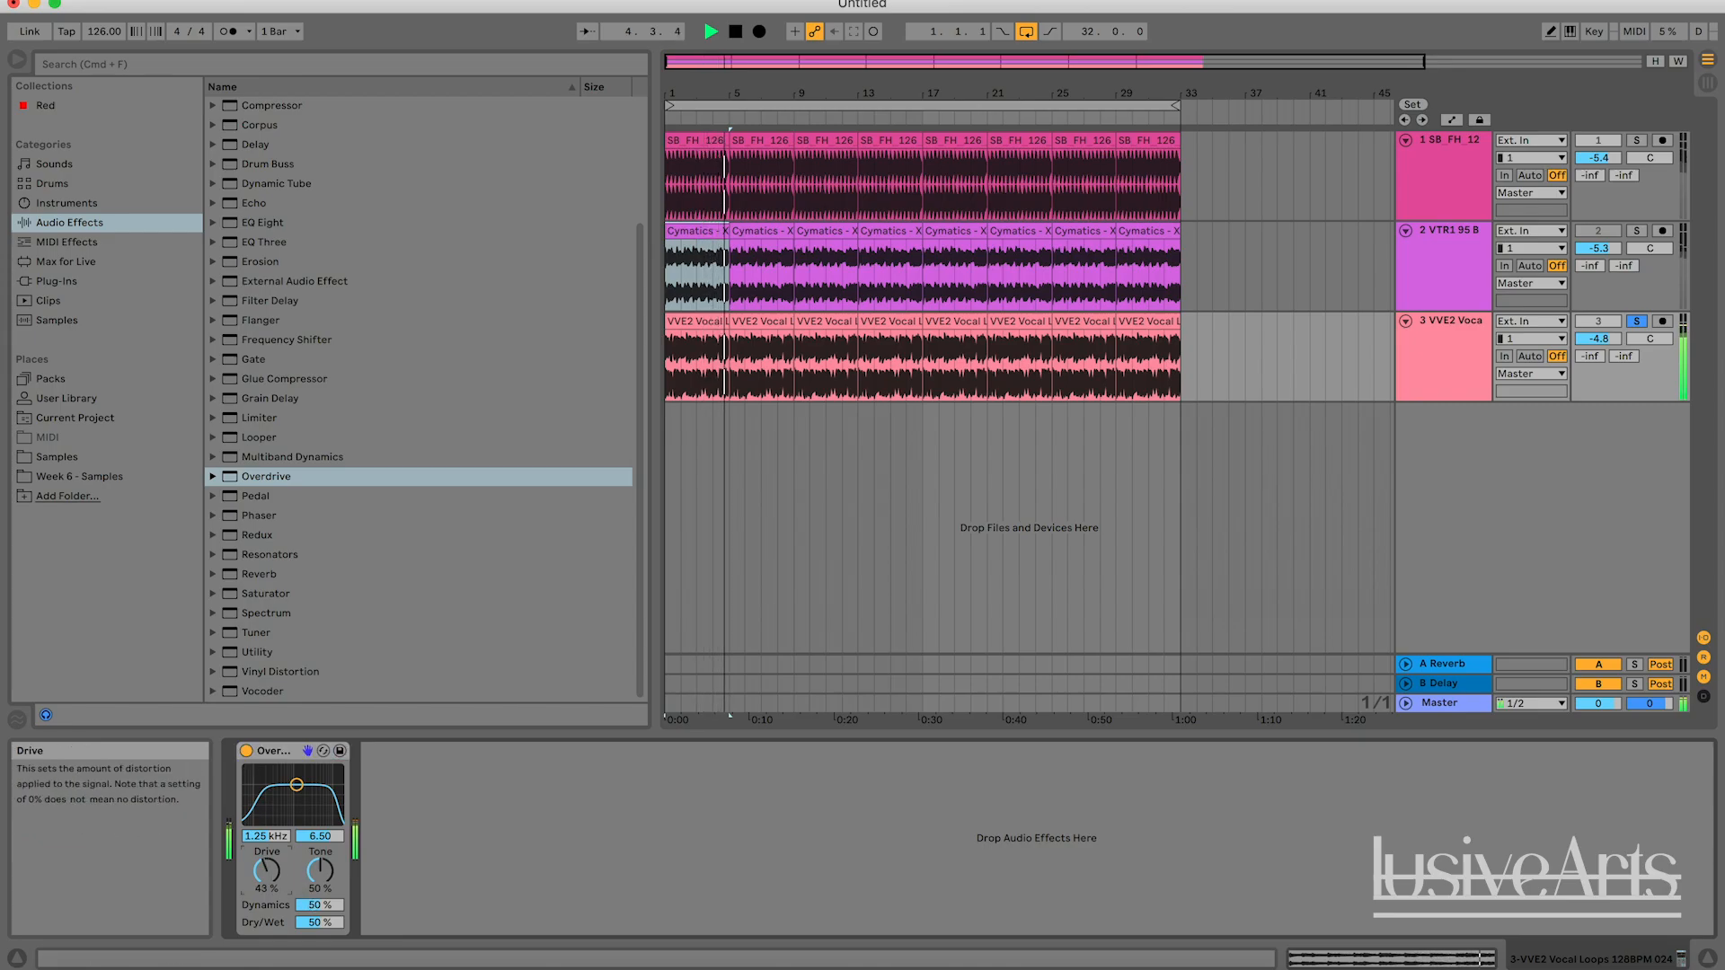
left_click_drag(274, 864, 275, 873)
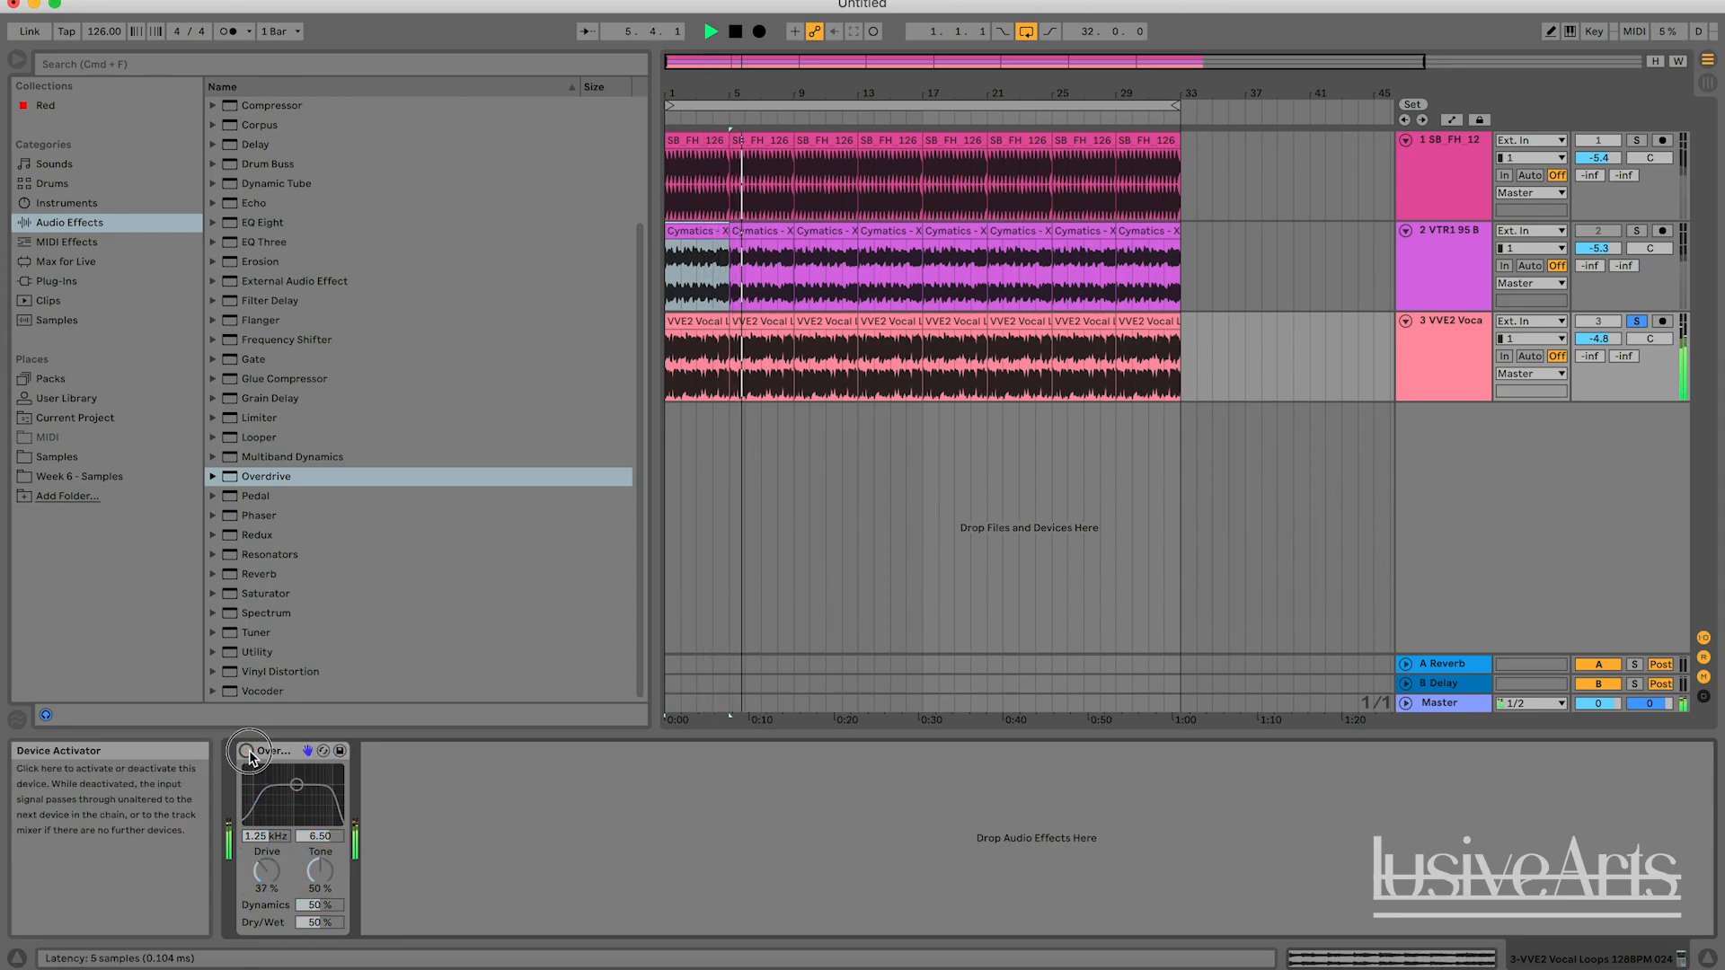
key("space")
left_click_drag(266, 869, 246, 880)
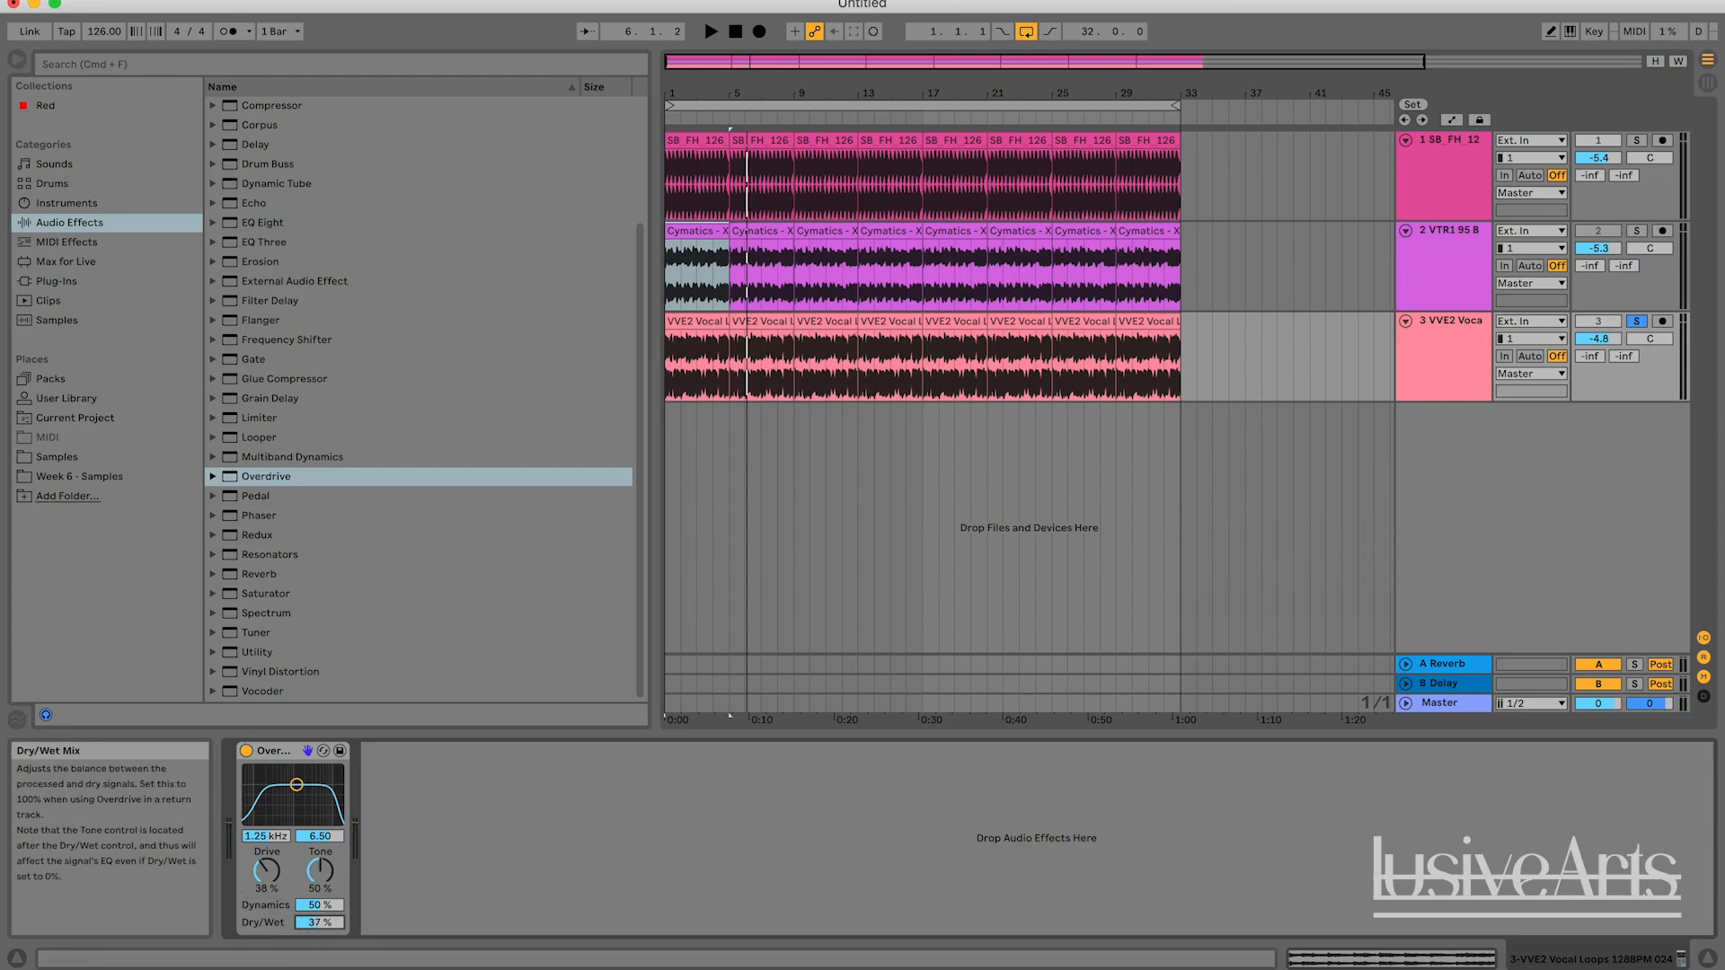
Lower the vocal Overdrive's Dry/Wet to 33 % and compare playback with the effect off and on.
left_click_drag(320, 922, 320, 928)
key("space")
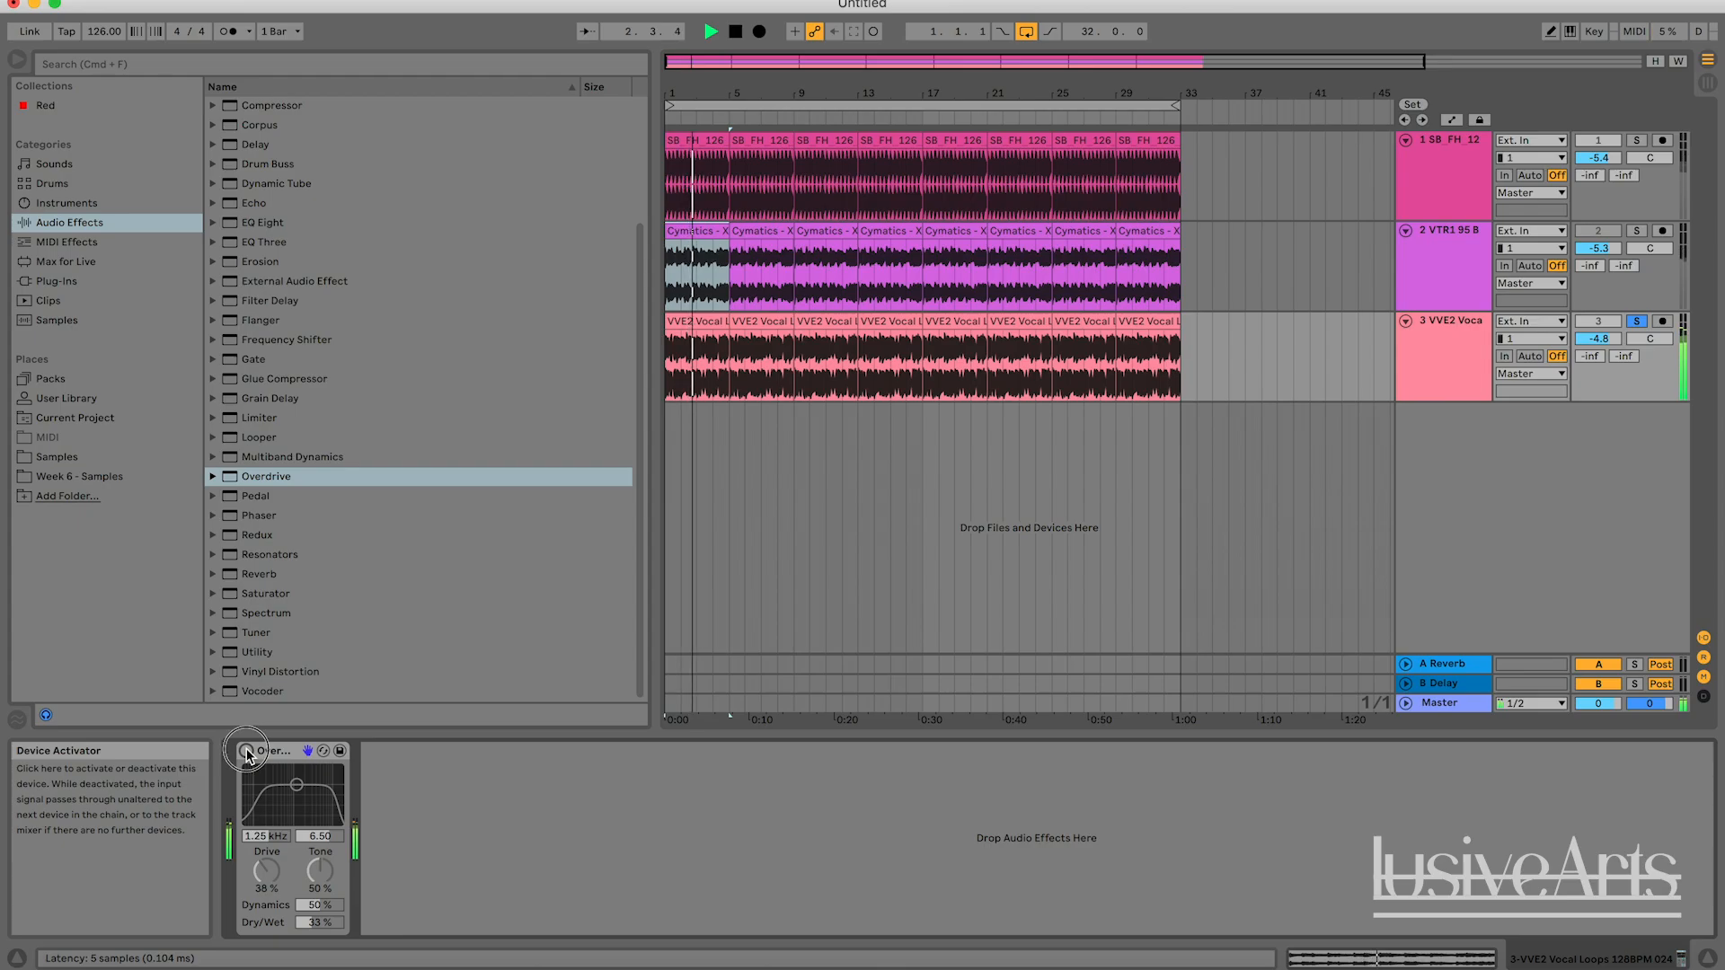
left_click(245, 751)
key("space")
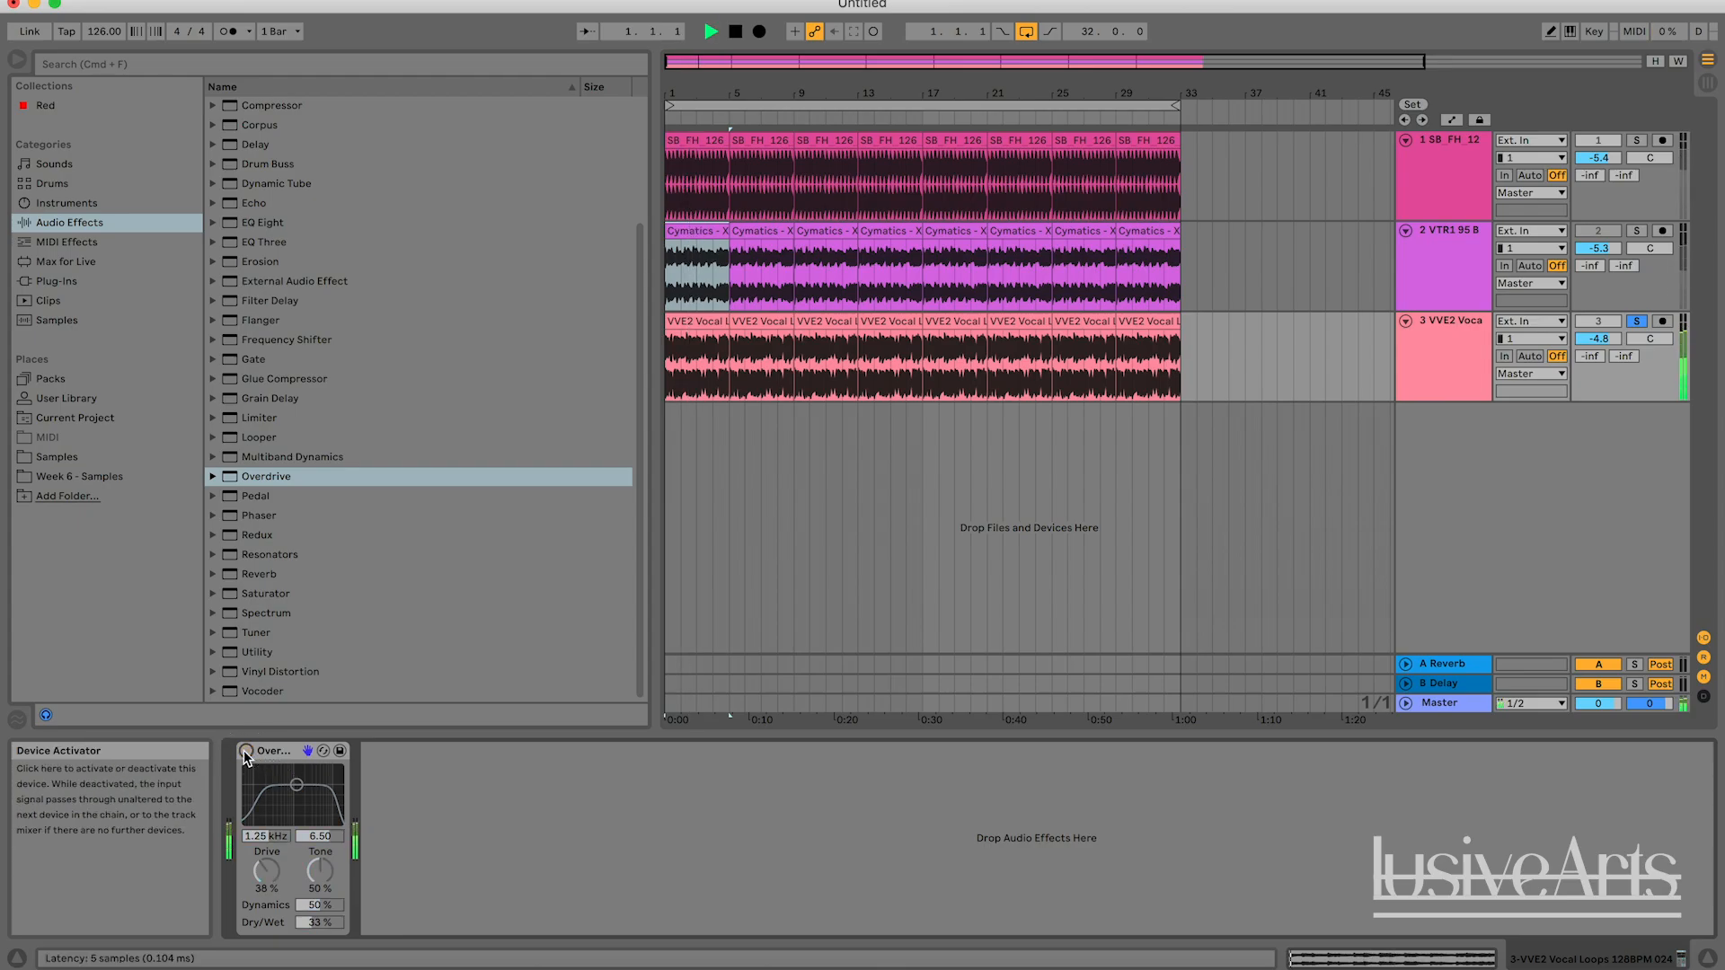
left_click(246, 751)
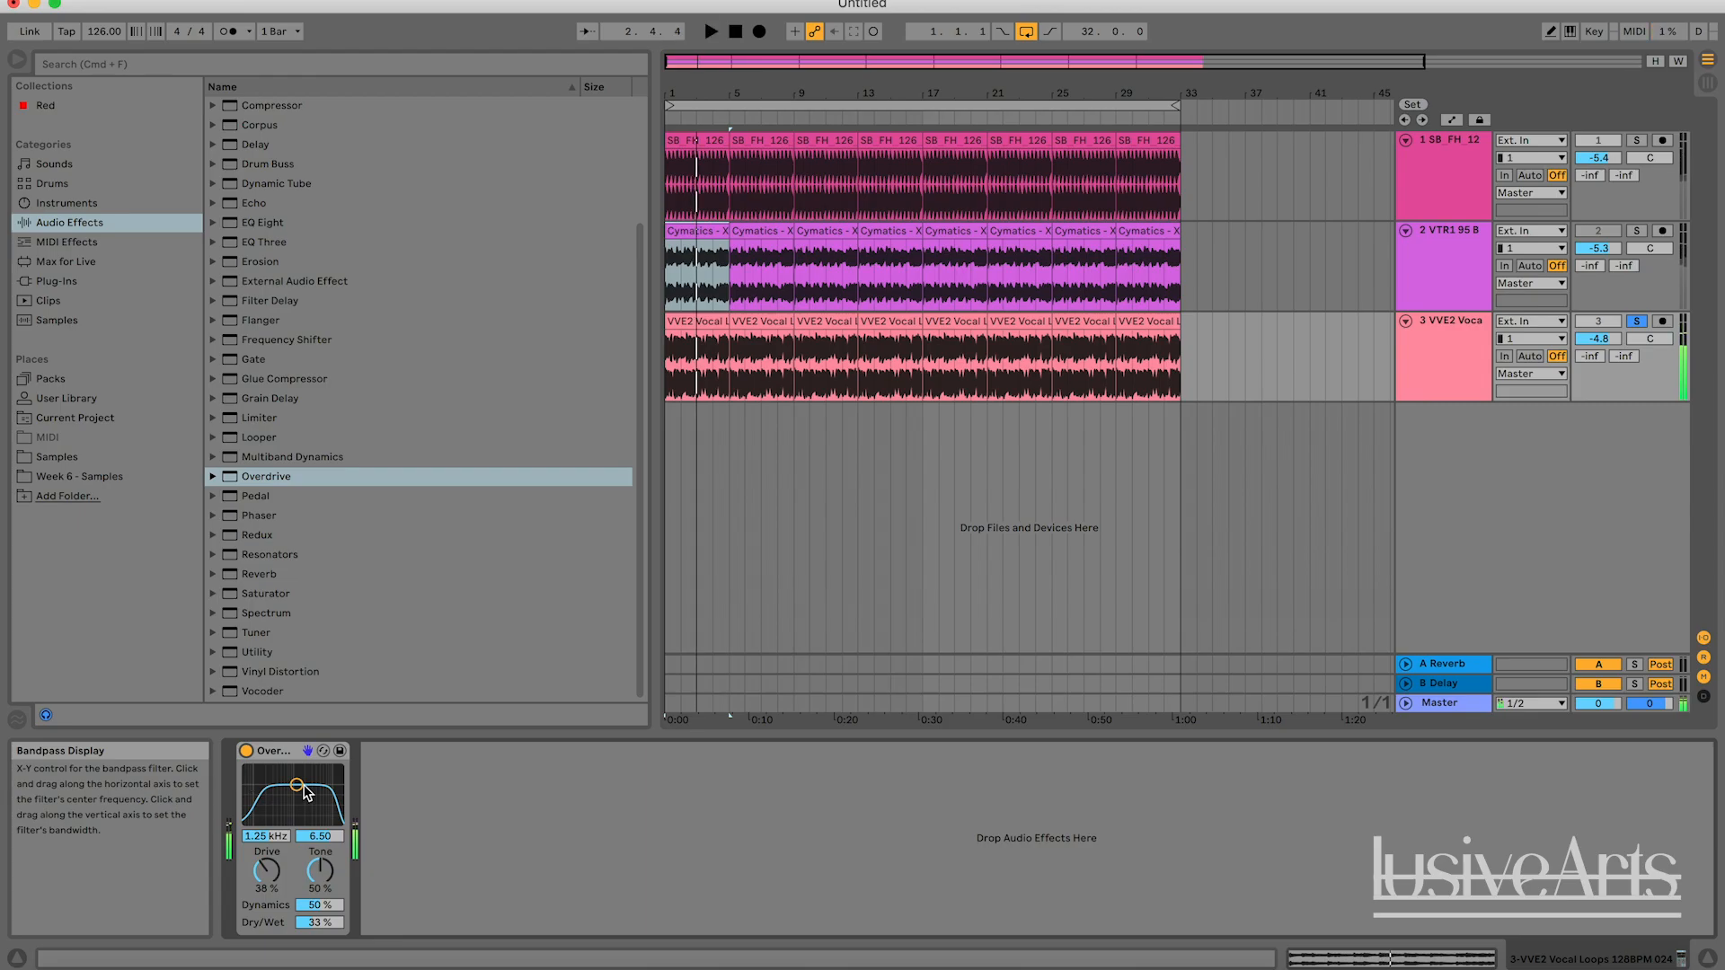
Raise Drive to 63 %, Dry/Wet to 62 % and Tone to 100 % during playback, narrowing the bandpass filter to 4.10 kHz with bandwidth 1.03.
left_click_drag(248, 787, 256, 802)
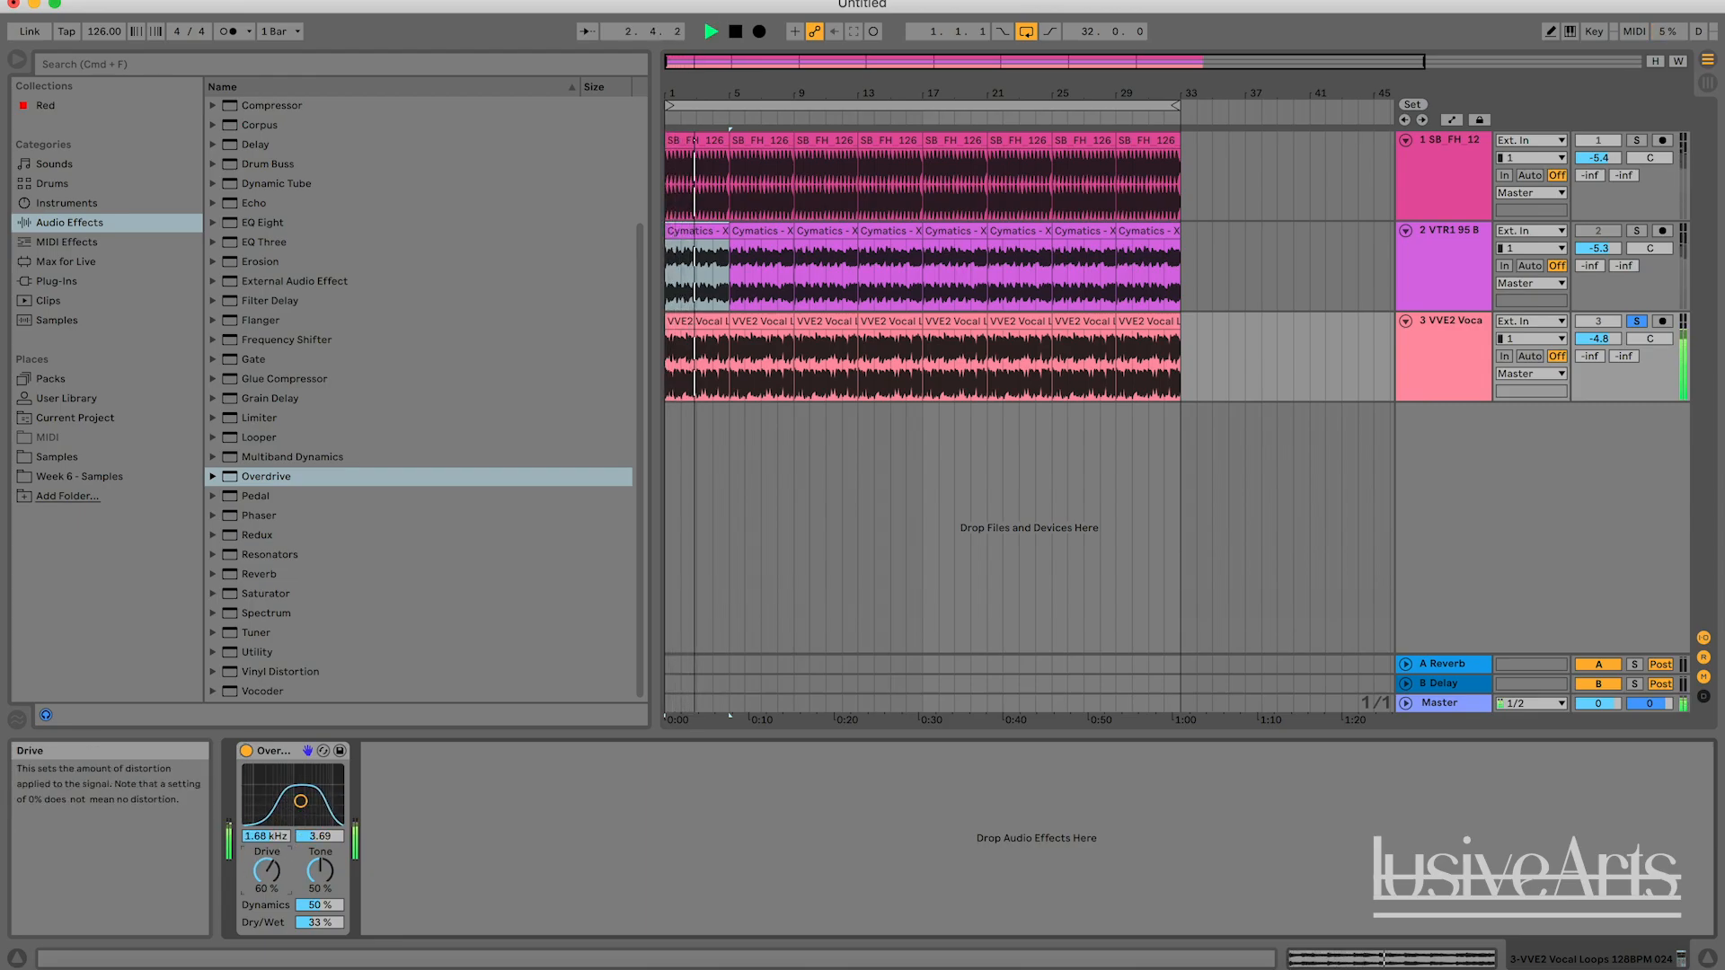
left_click_drag(267, 873, 279, 882)
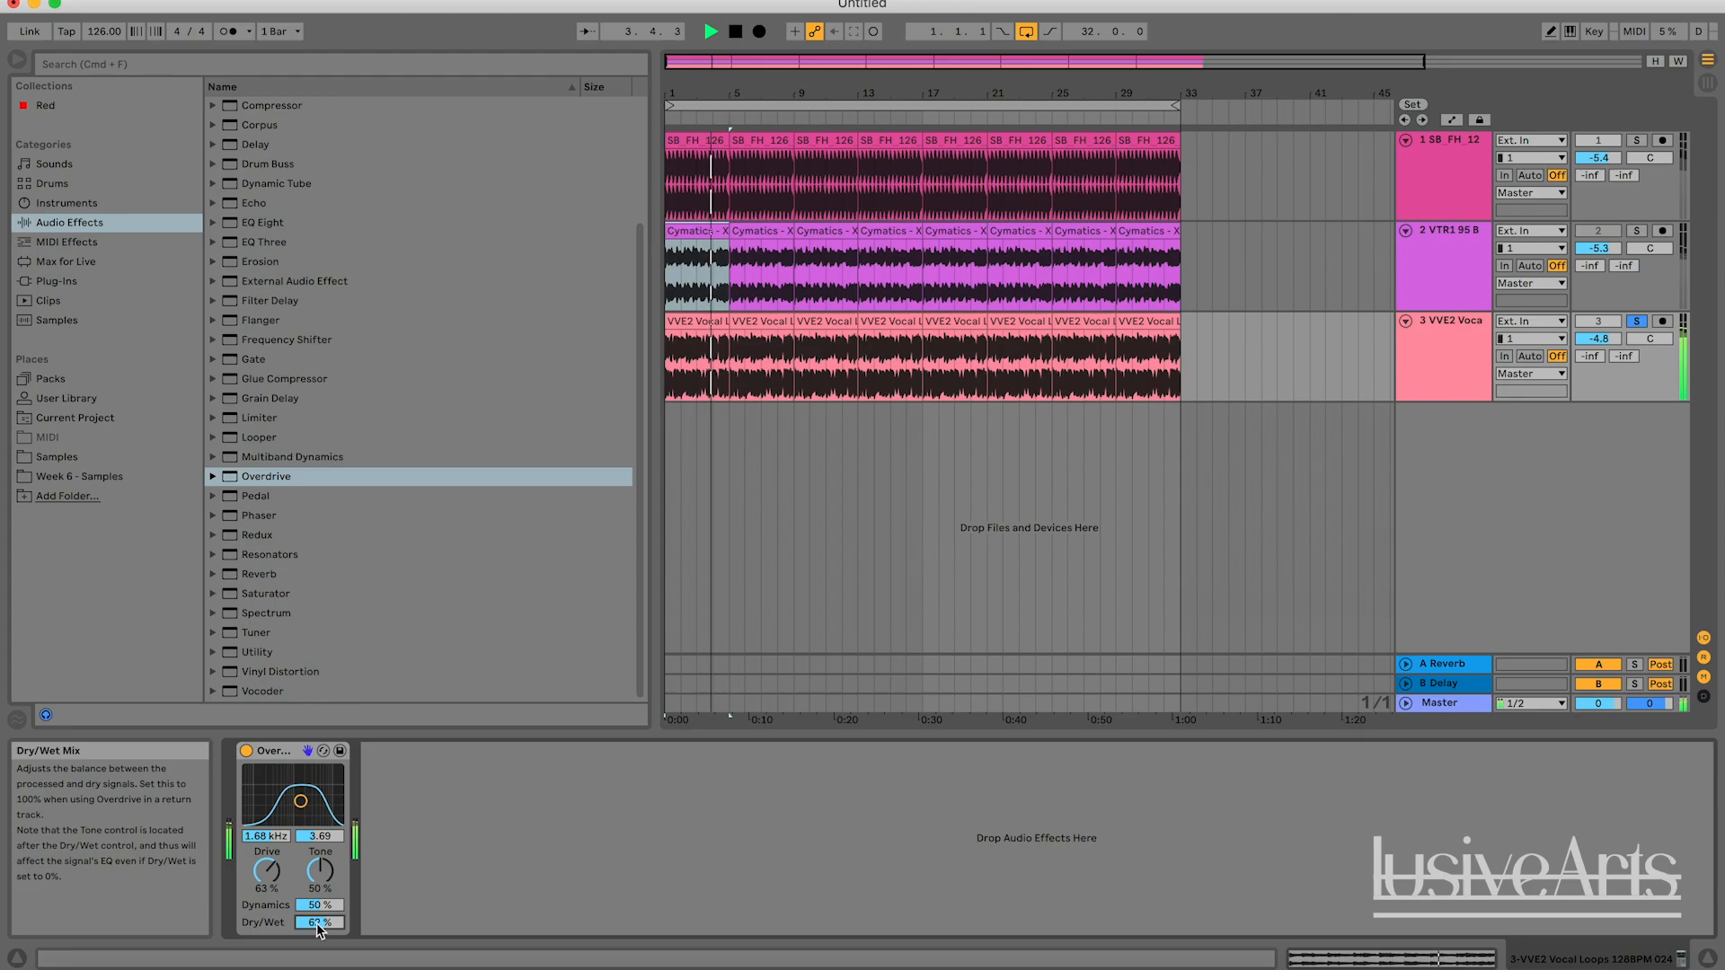
mouse_move(300, 801)
left_mouse_down()
mouse_move(262, 805)
mouse_move(314, 816)
left_mouse_up()
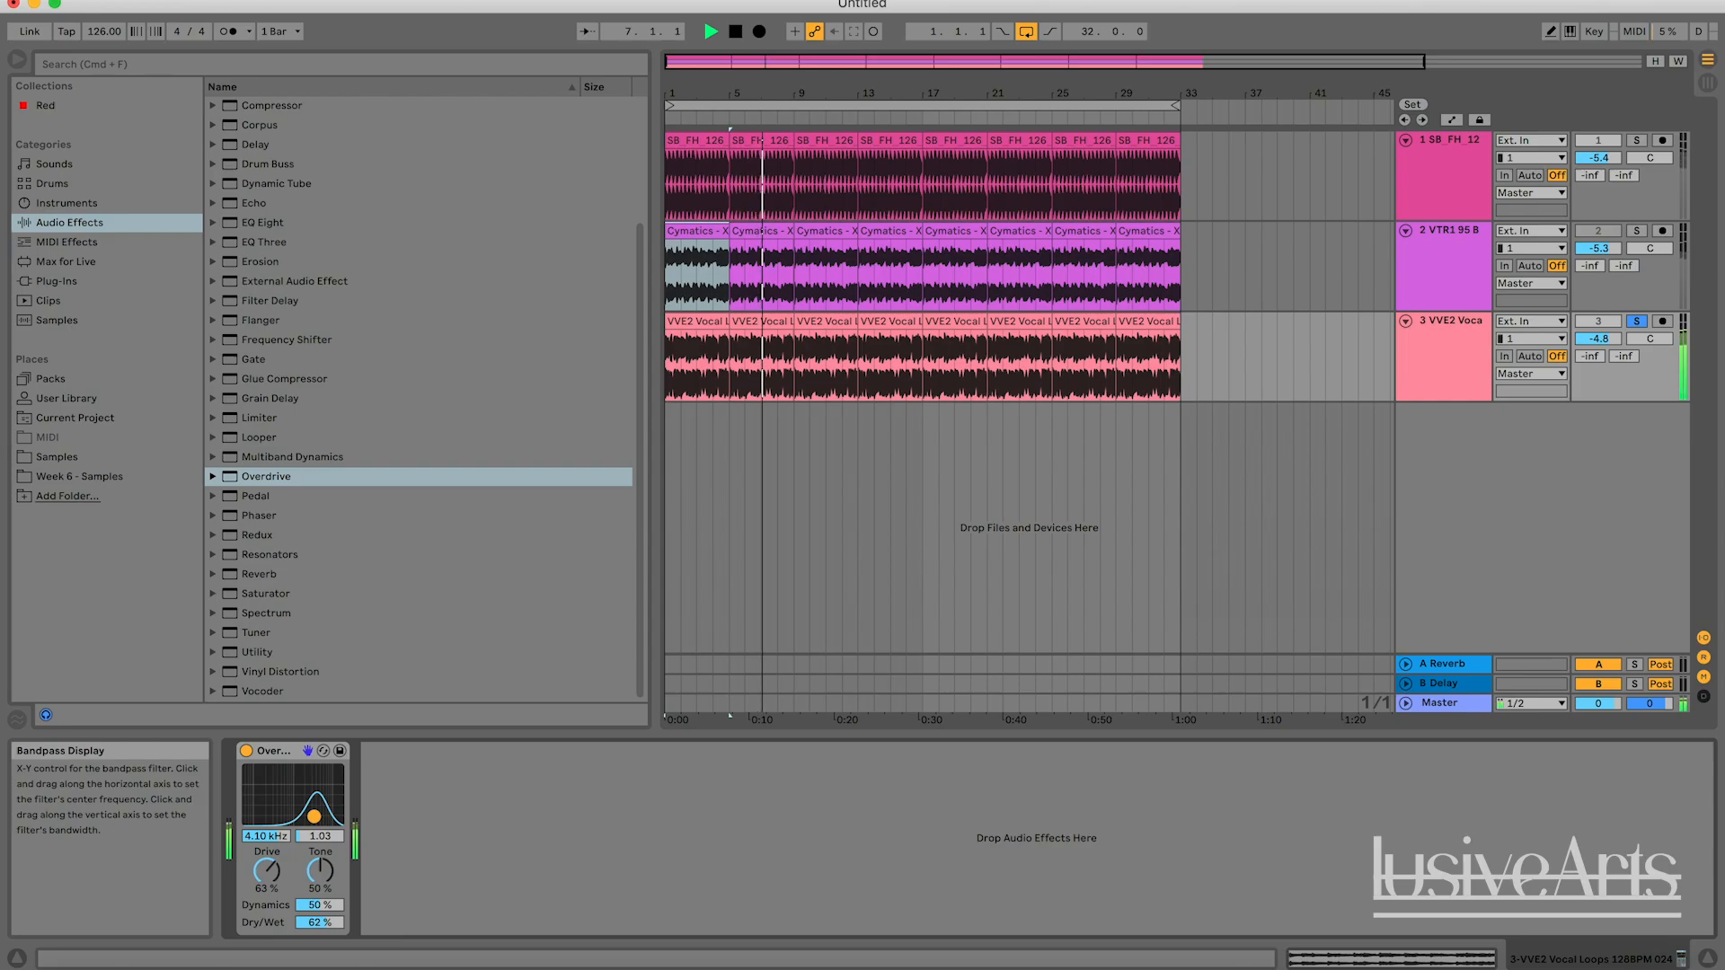
left_click_drag(321, 888, 321, 845)
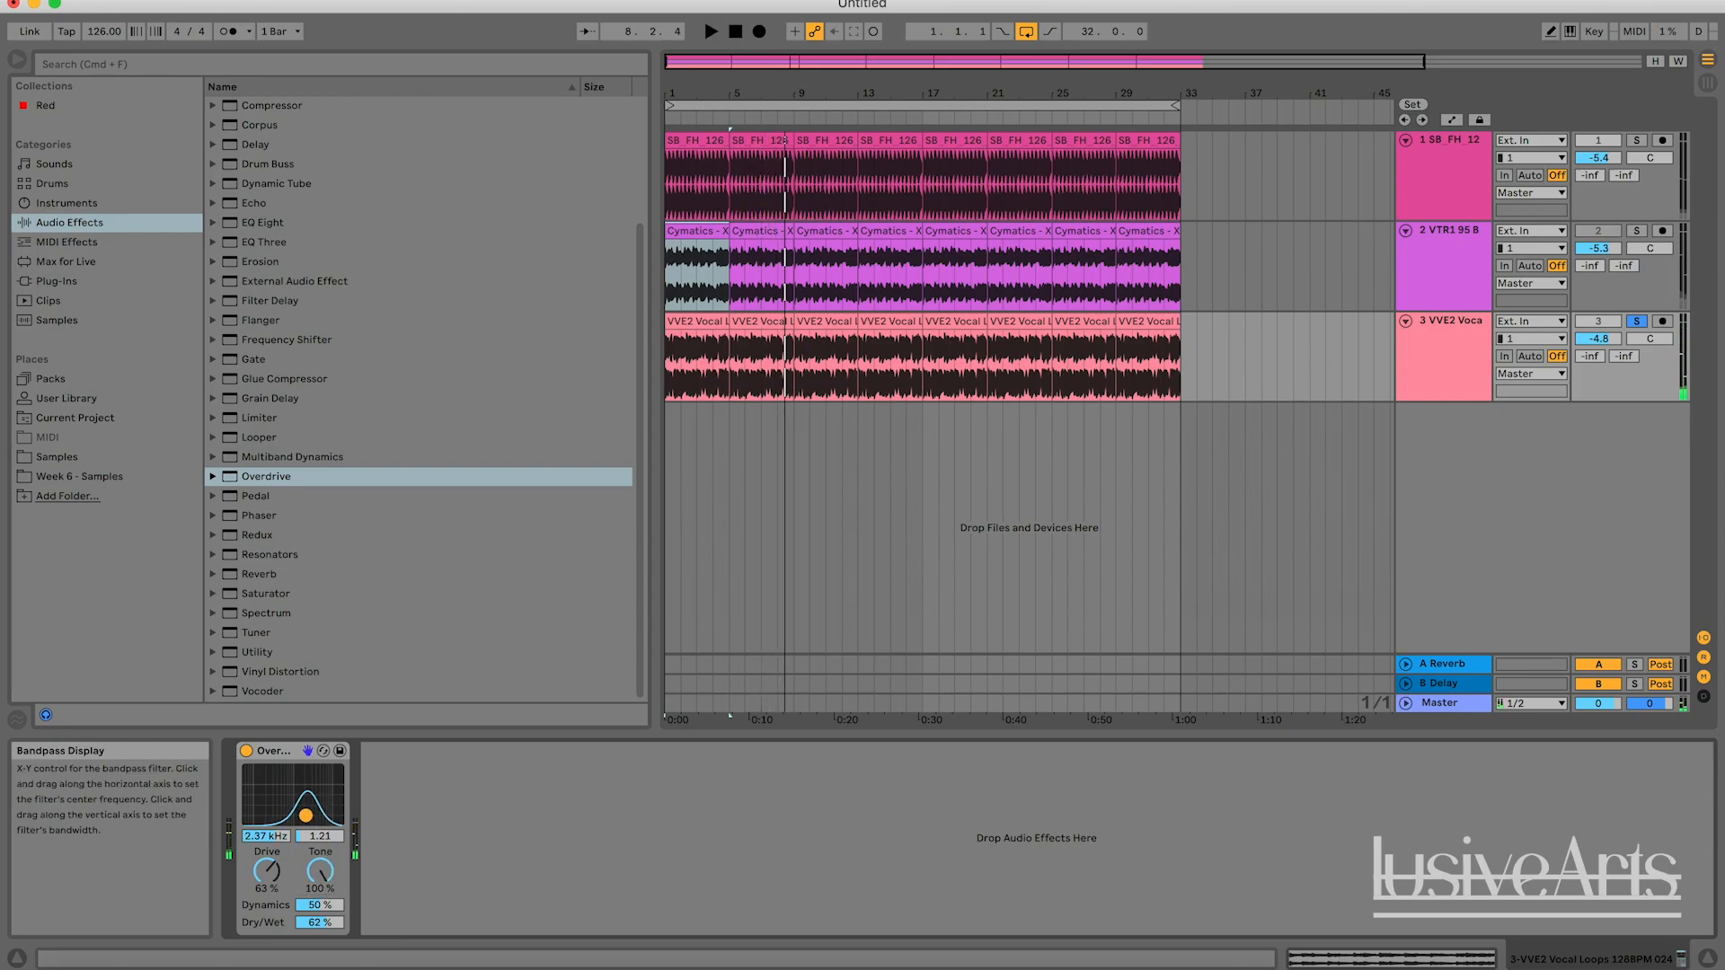
Sweep the bandpass filter between 1.46 and 4.10 kHz, settle at 2.21 kHz, and set Drive to 60 %, Dynamics to 100 % and Dry/Wet to 24 %.
key("space")
mouse_move(282, 814)
left_mouse_down()
mouse_move(266, 794)
mouse_move(257, 807)
mouse_move(299, 818)
left_mouse_up()
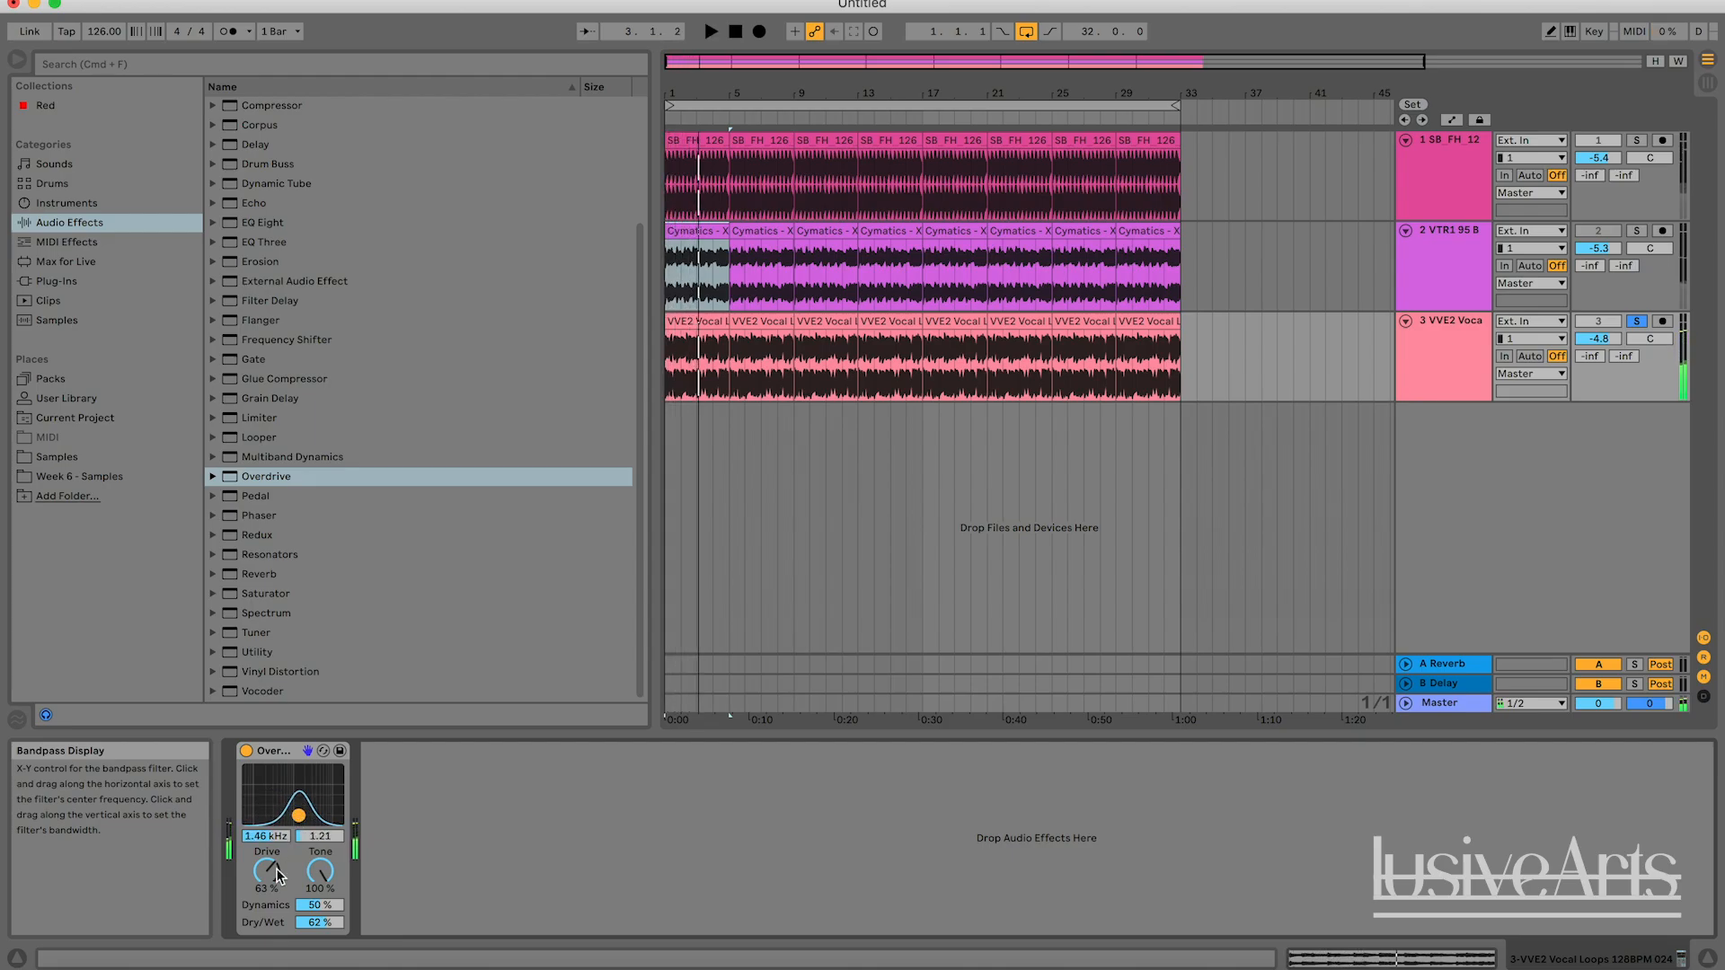
key("space")
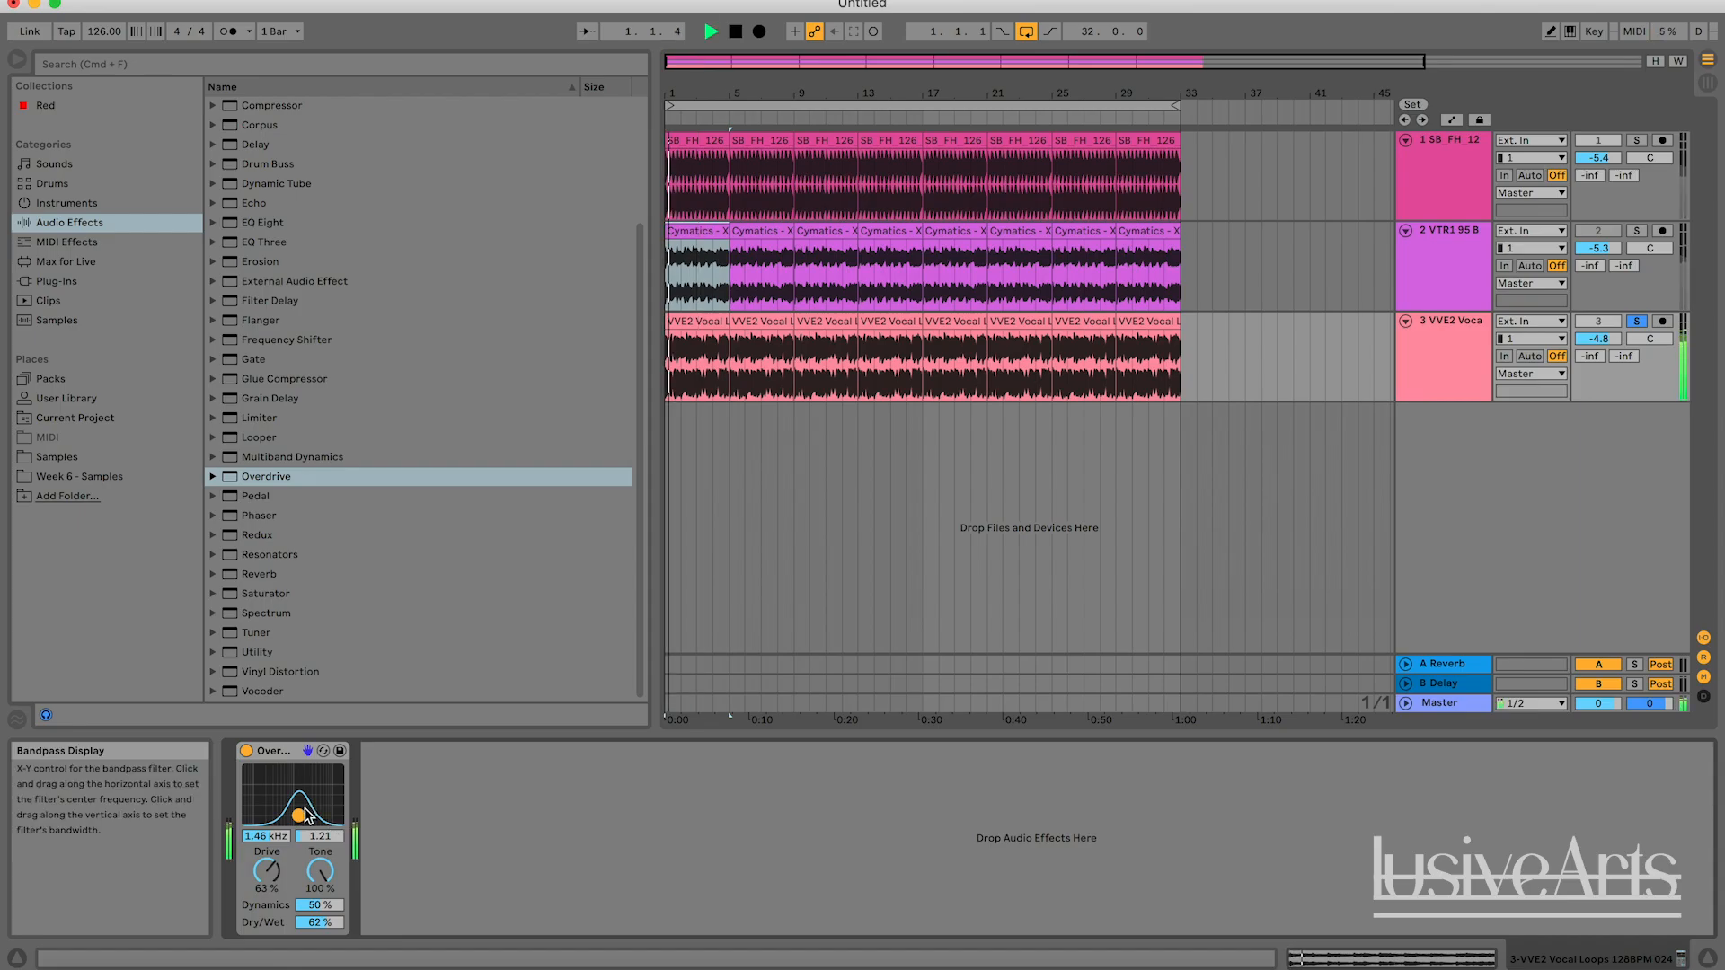
left_click_drag(305, 816, 315, 822)
key("space")
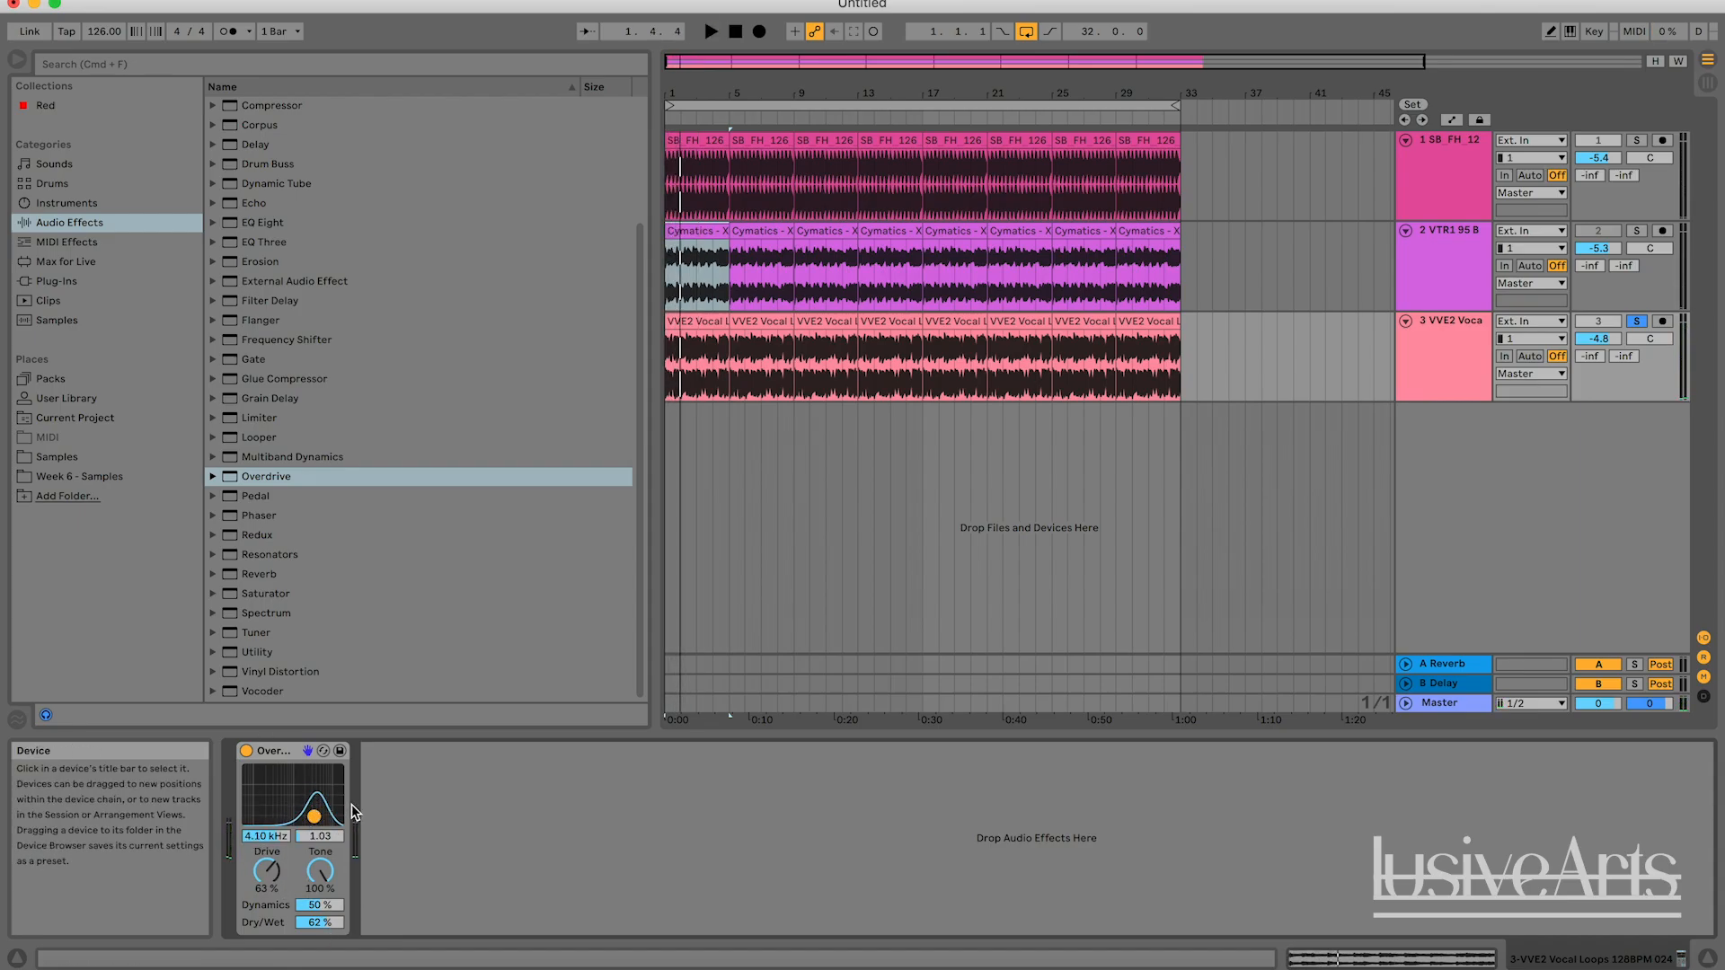
key("space")
left_click_drag(344, 806, 308, 809)
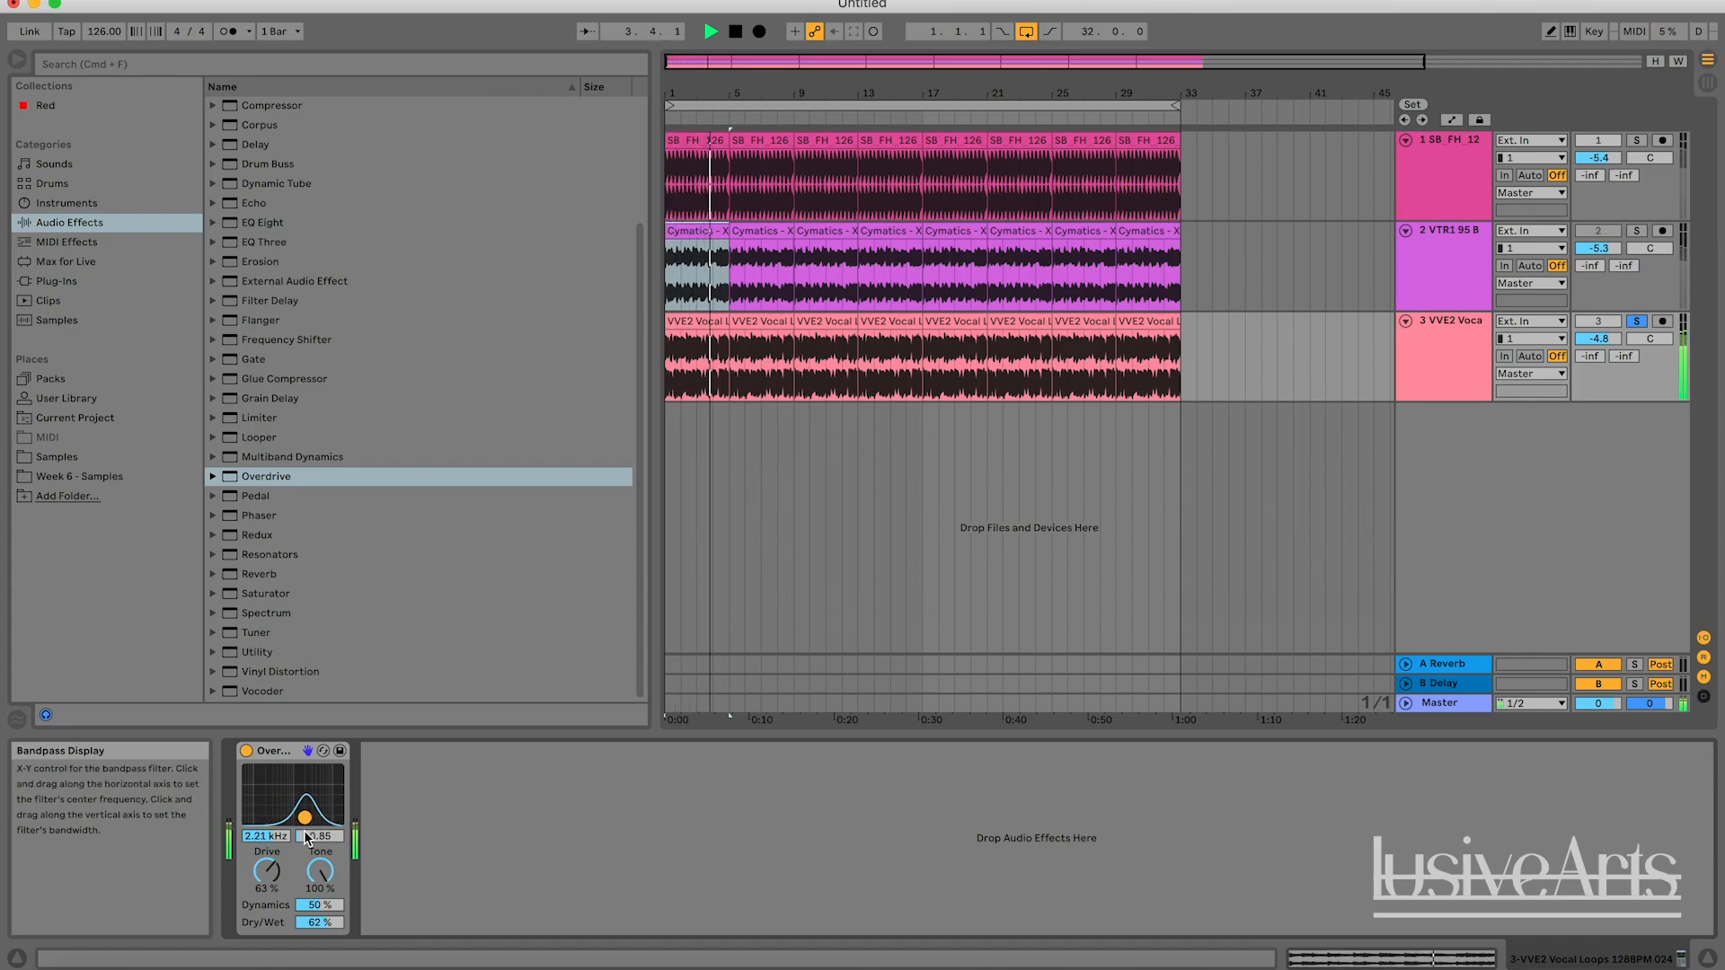
left_click_drag(266, 871, 320, 957)
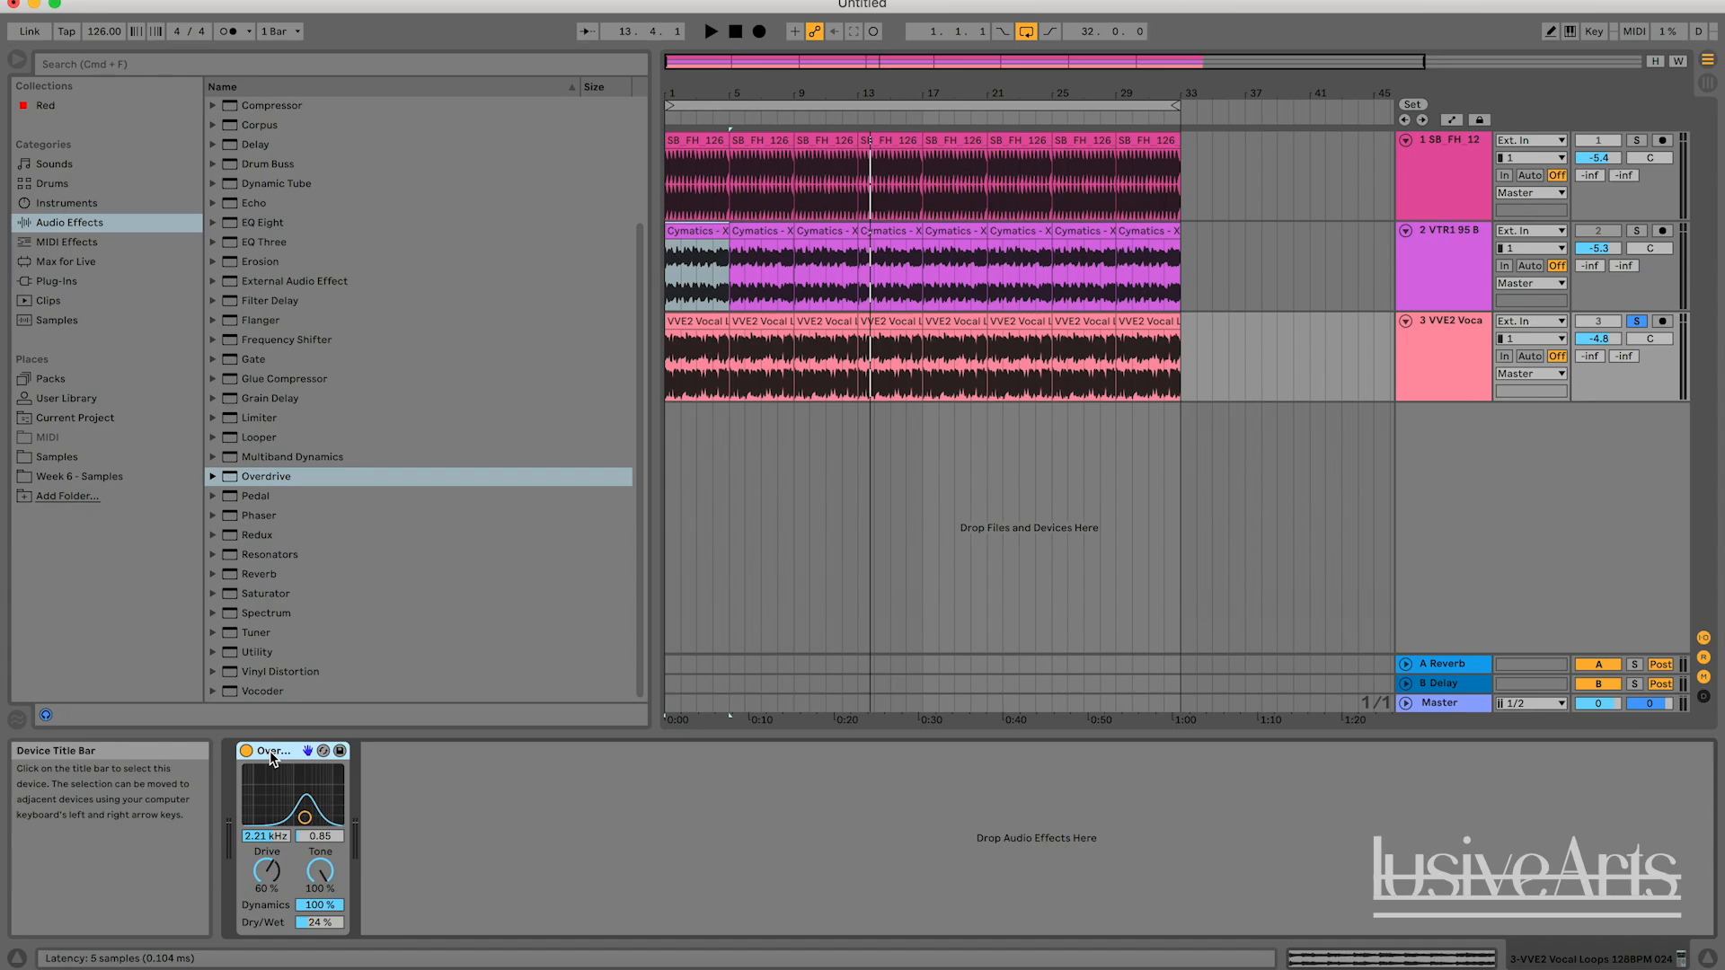
Delete the Overdrive from the vocal track and add a Chorus in its place.
key("Delete")
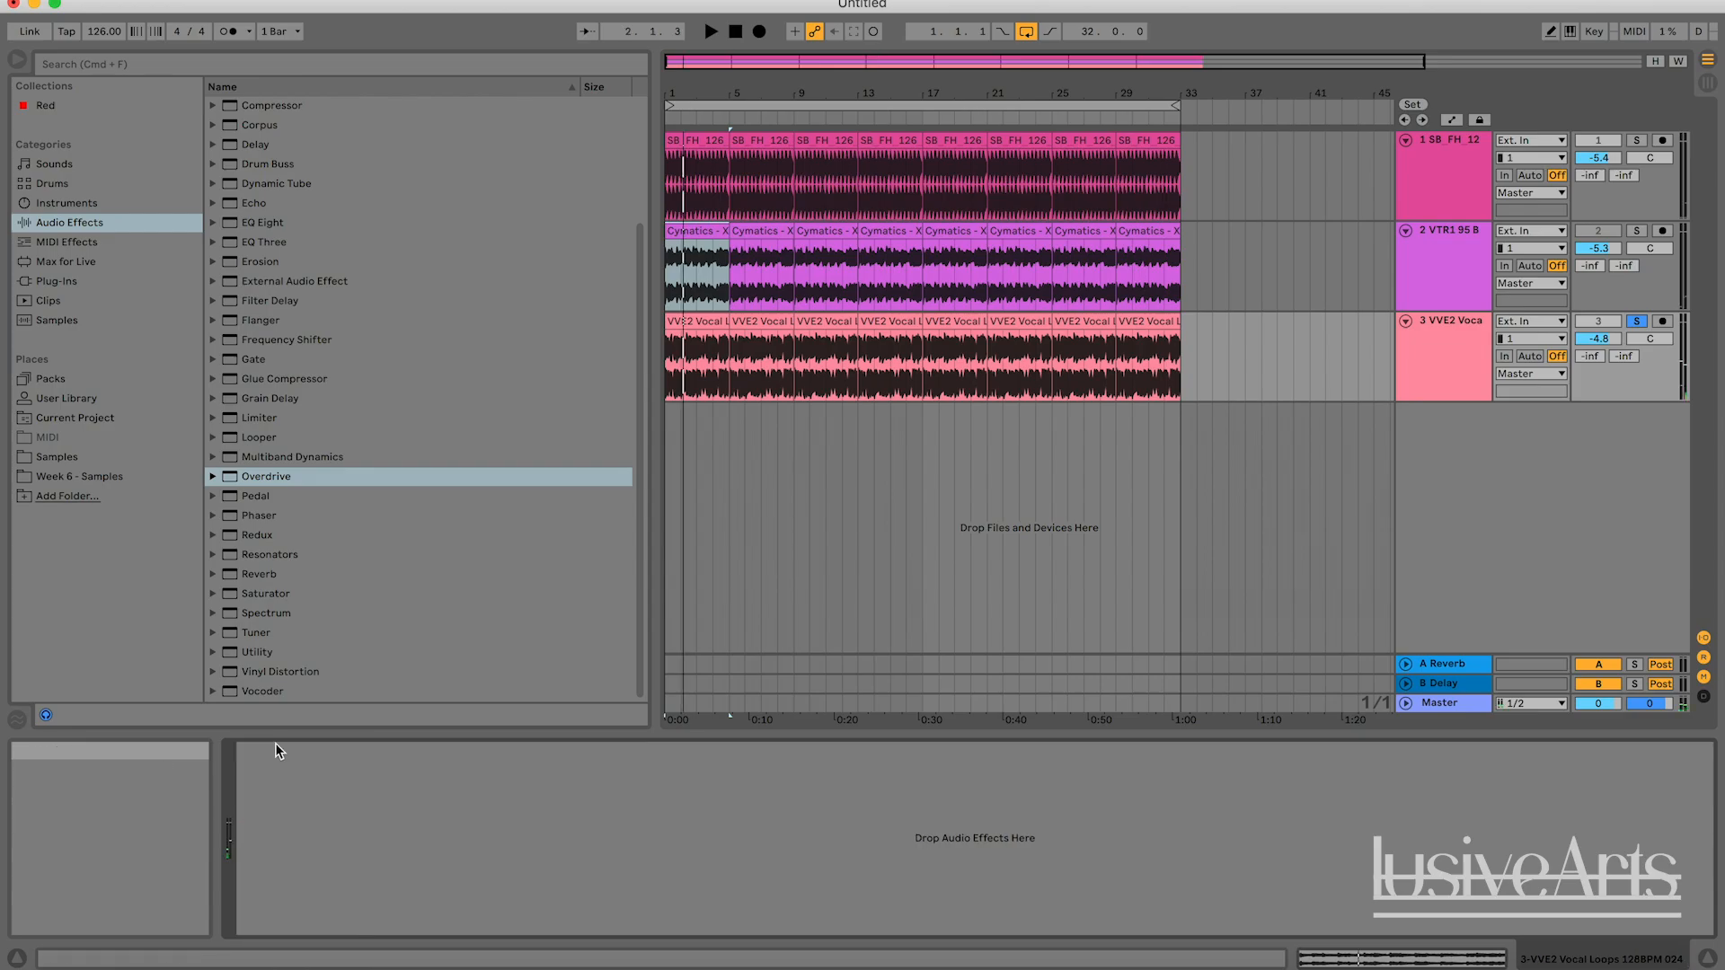
scroll(289, 377, "up", 3)
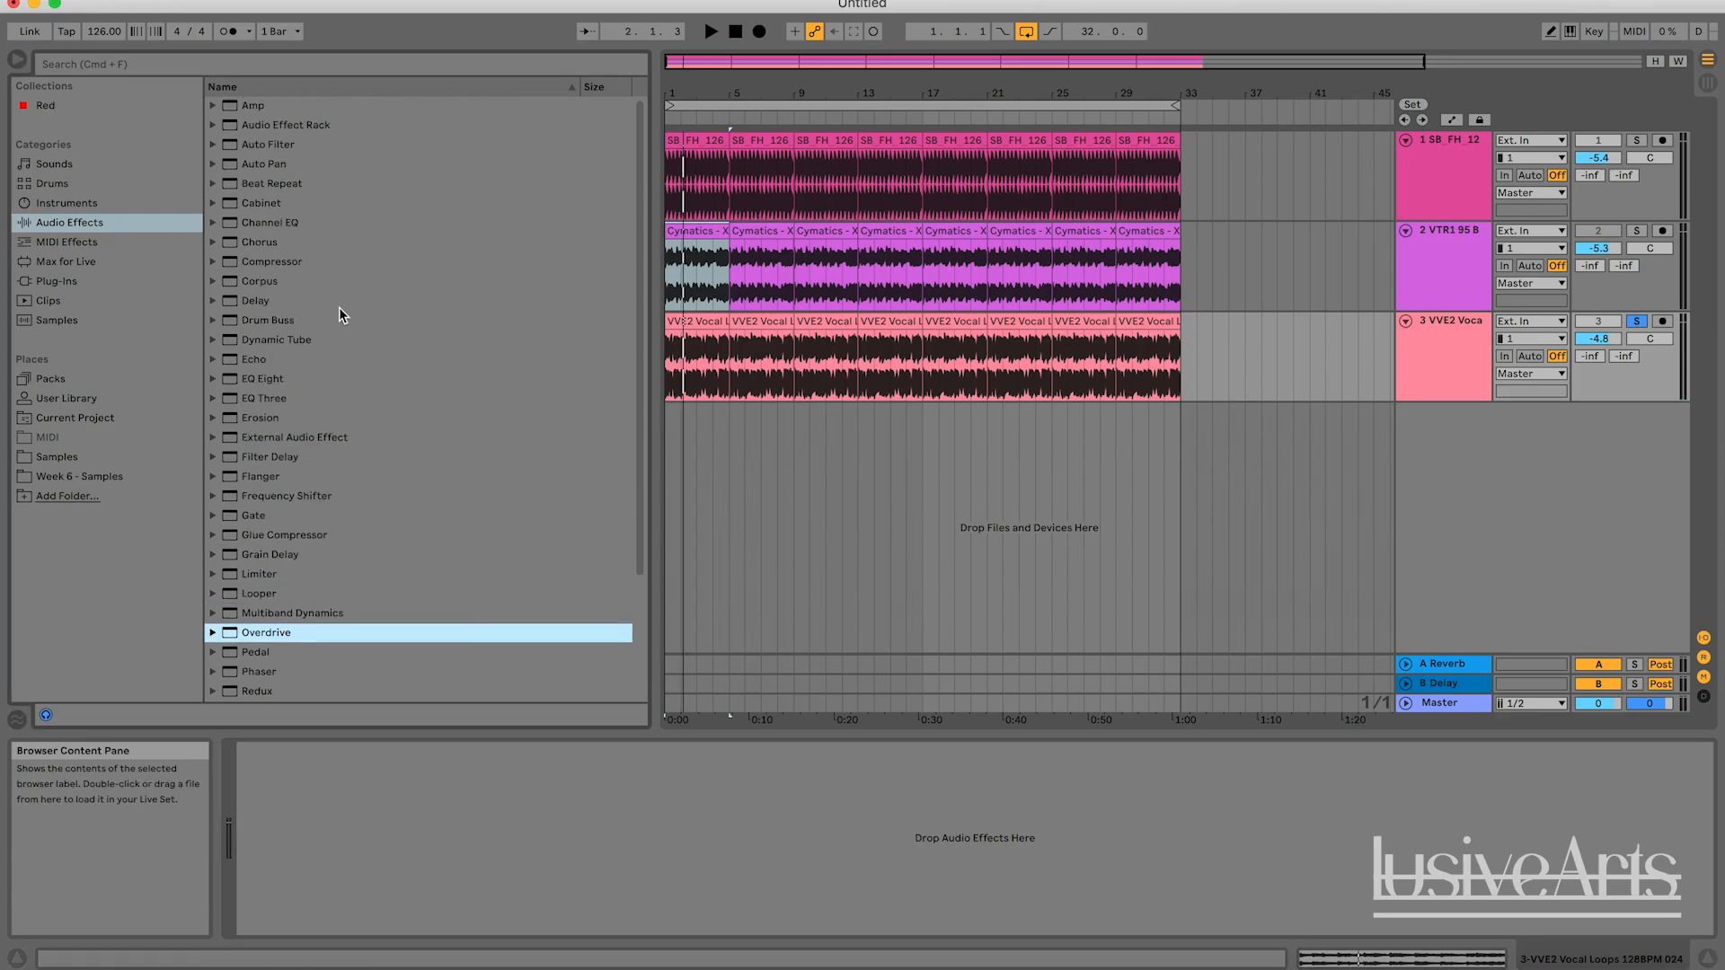
left_click(809, 543)
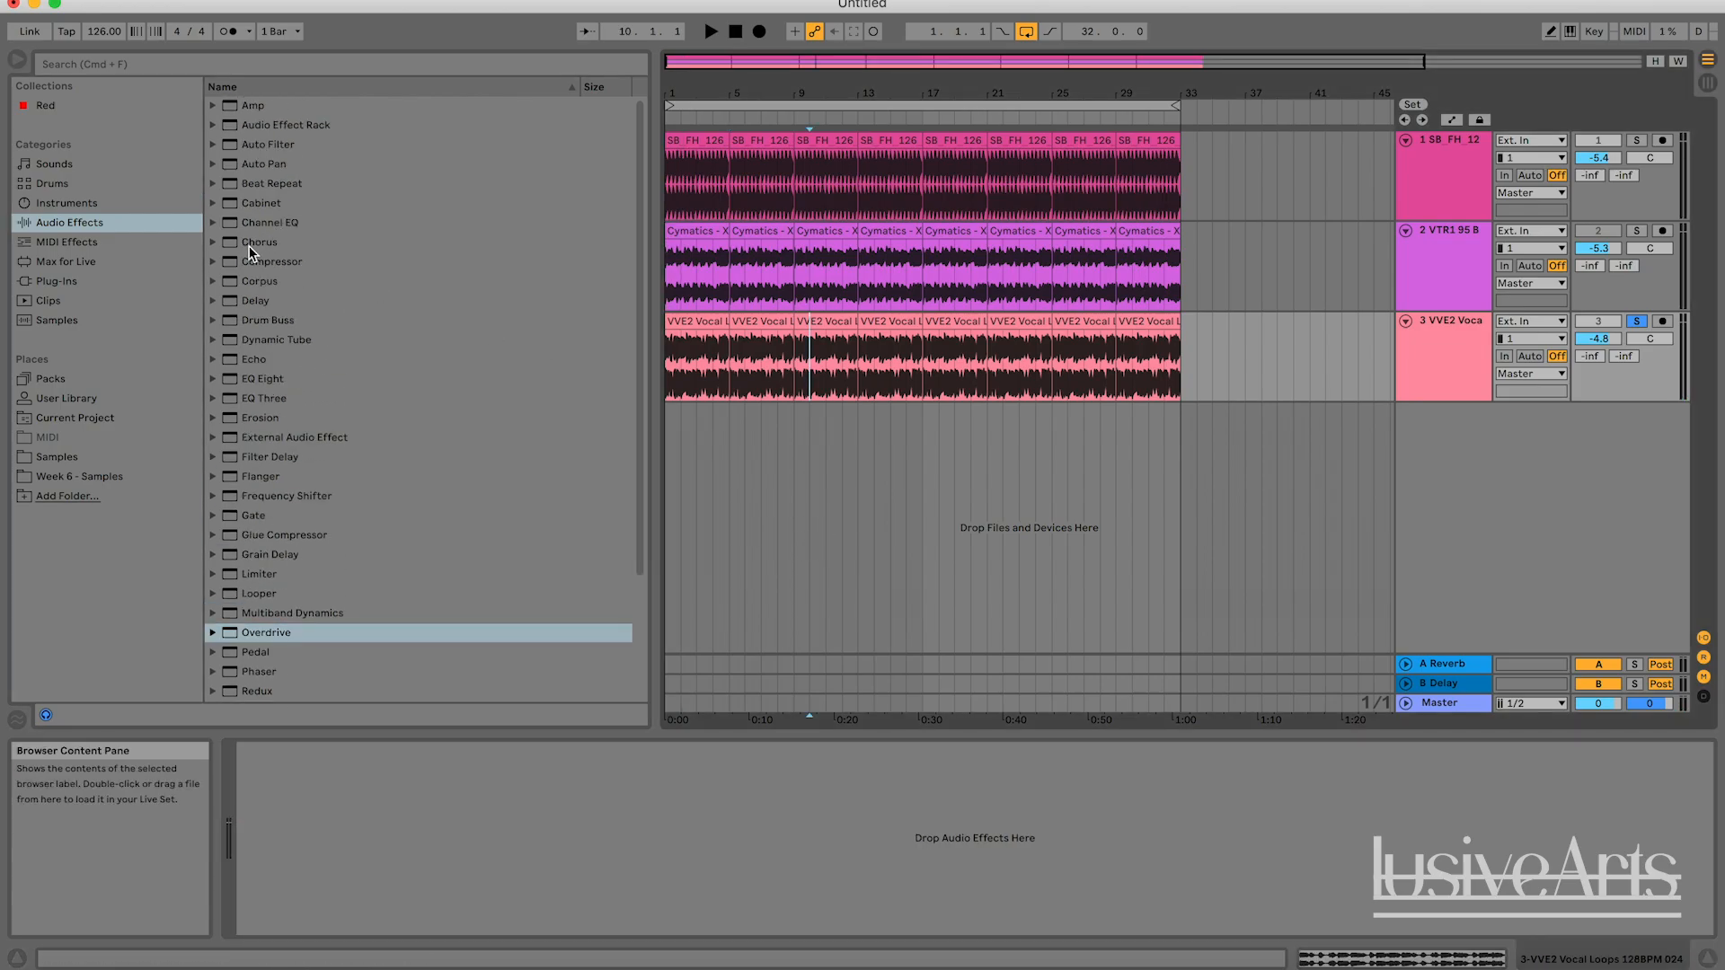
mouse_move(251, 253)
left_mouse_down()
mouse_move(339, 338)
mouse_move(531, 647)
mouse_move(543, 878)
mouse_move(534, 860)
mouse_move(493, 861)
left_mouse_up()
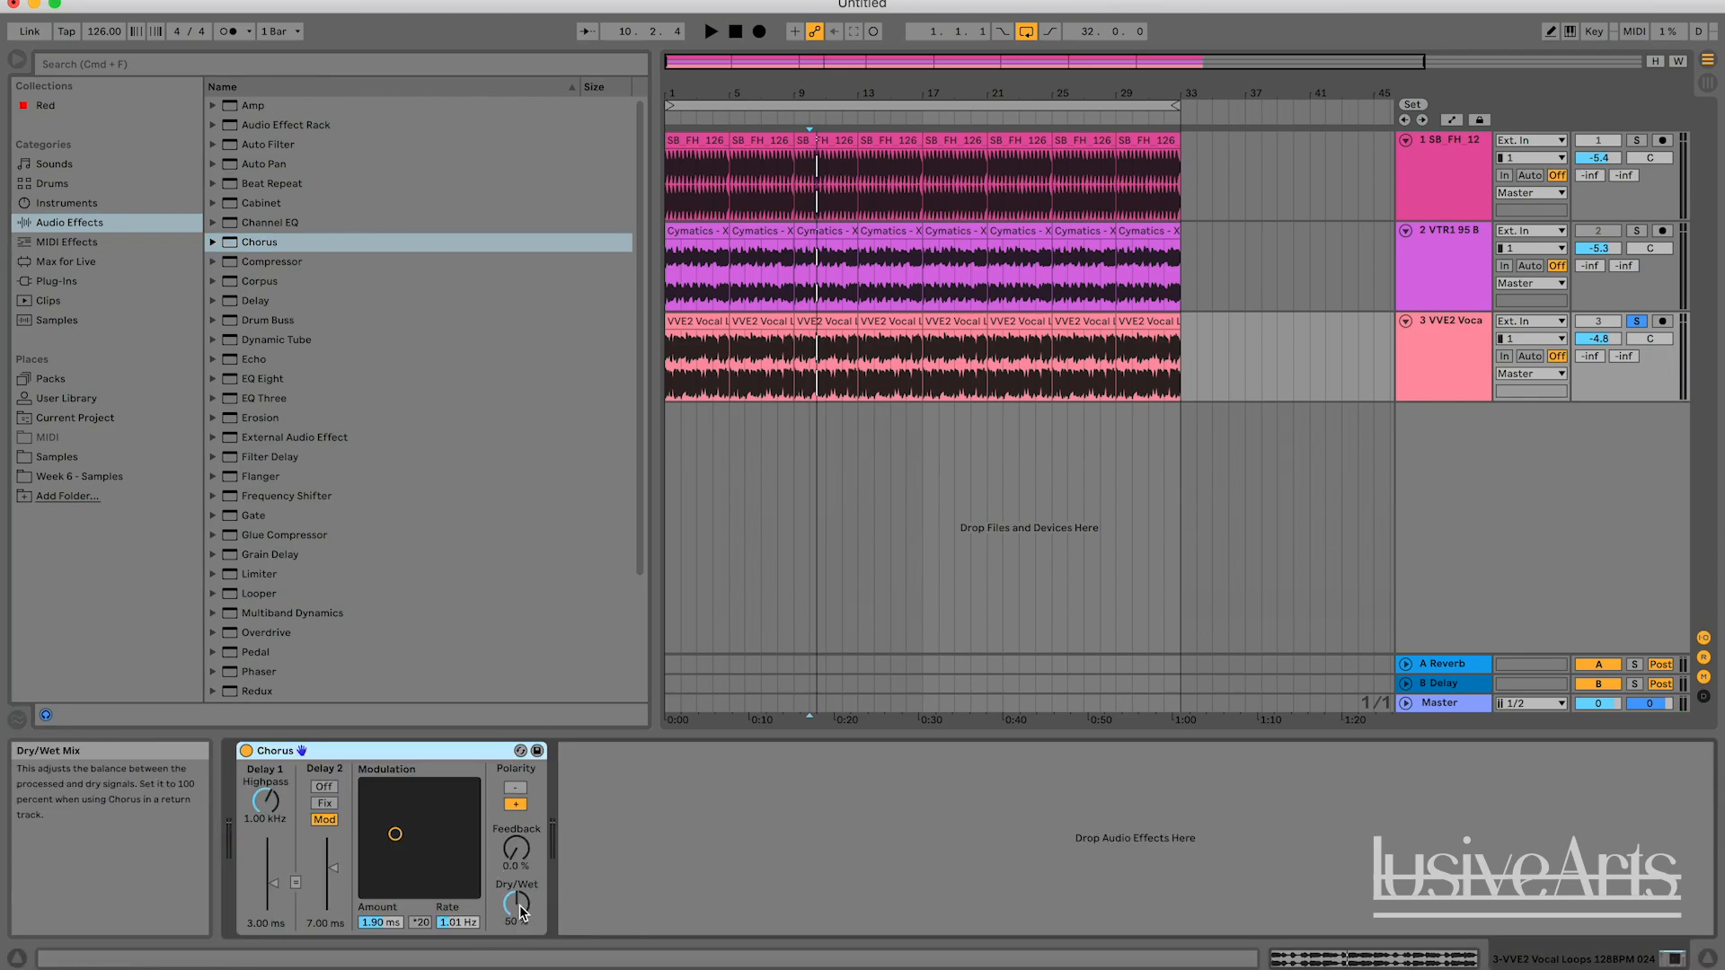
Play the vocal and compare it with the Chorus bypassed and active at 50 % Dry/Wet.
key("space")
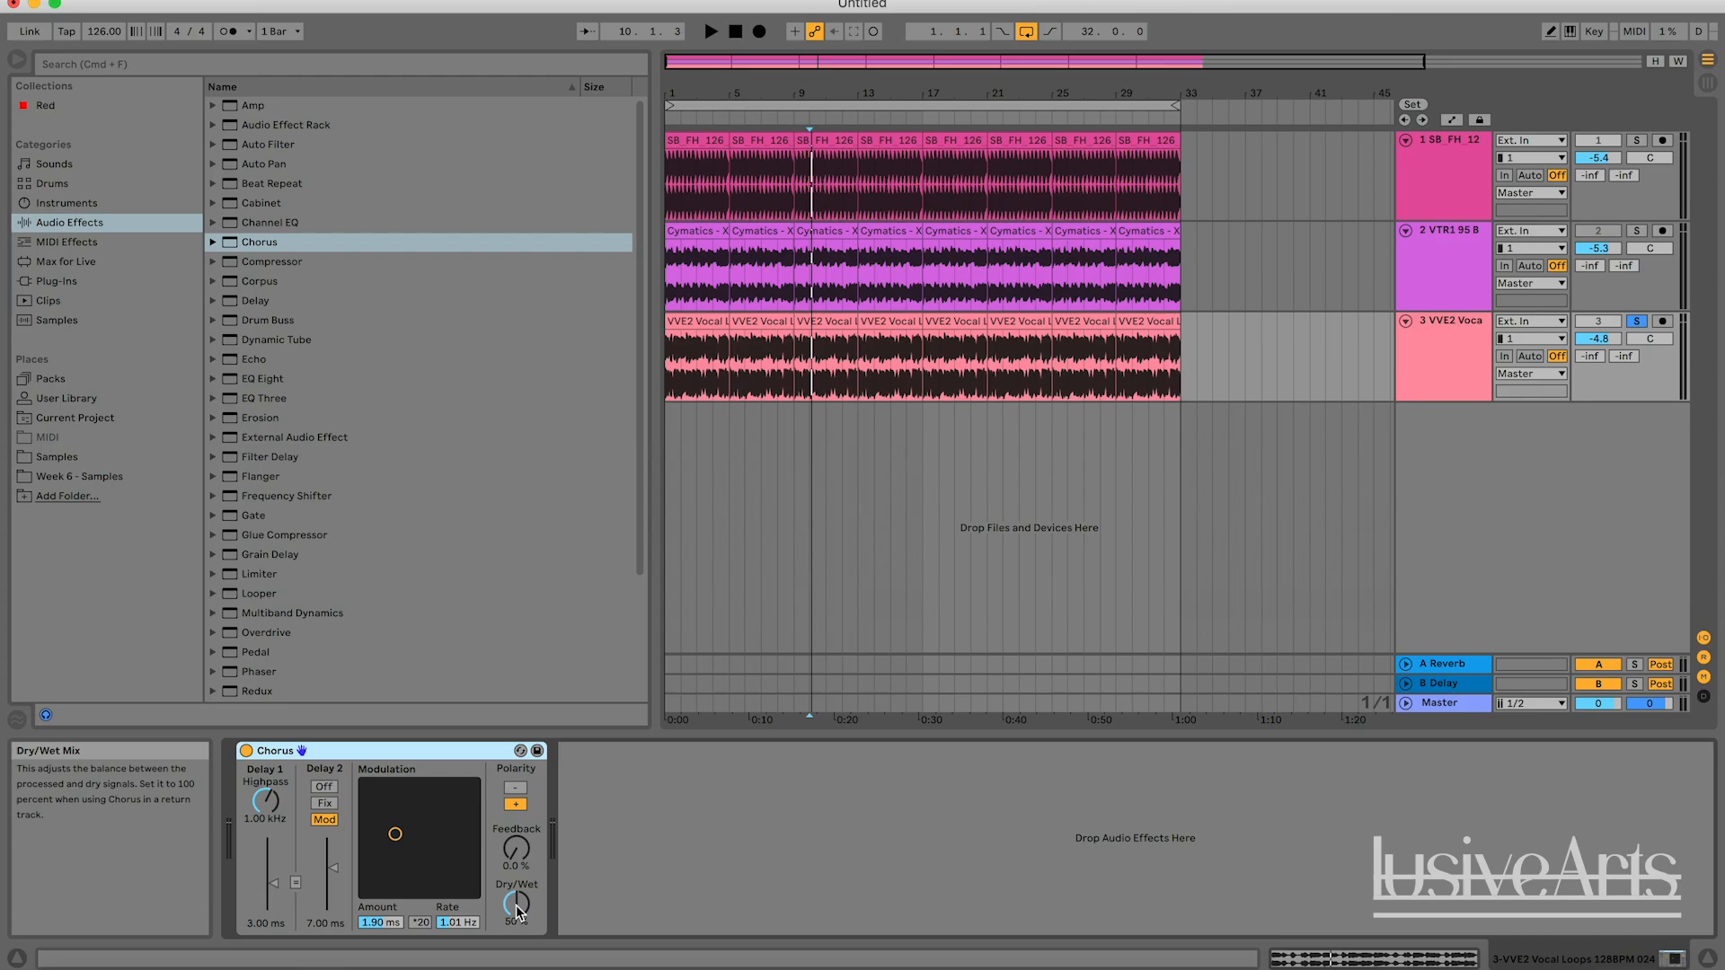
left_click(247, 751)
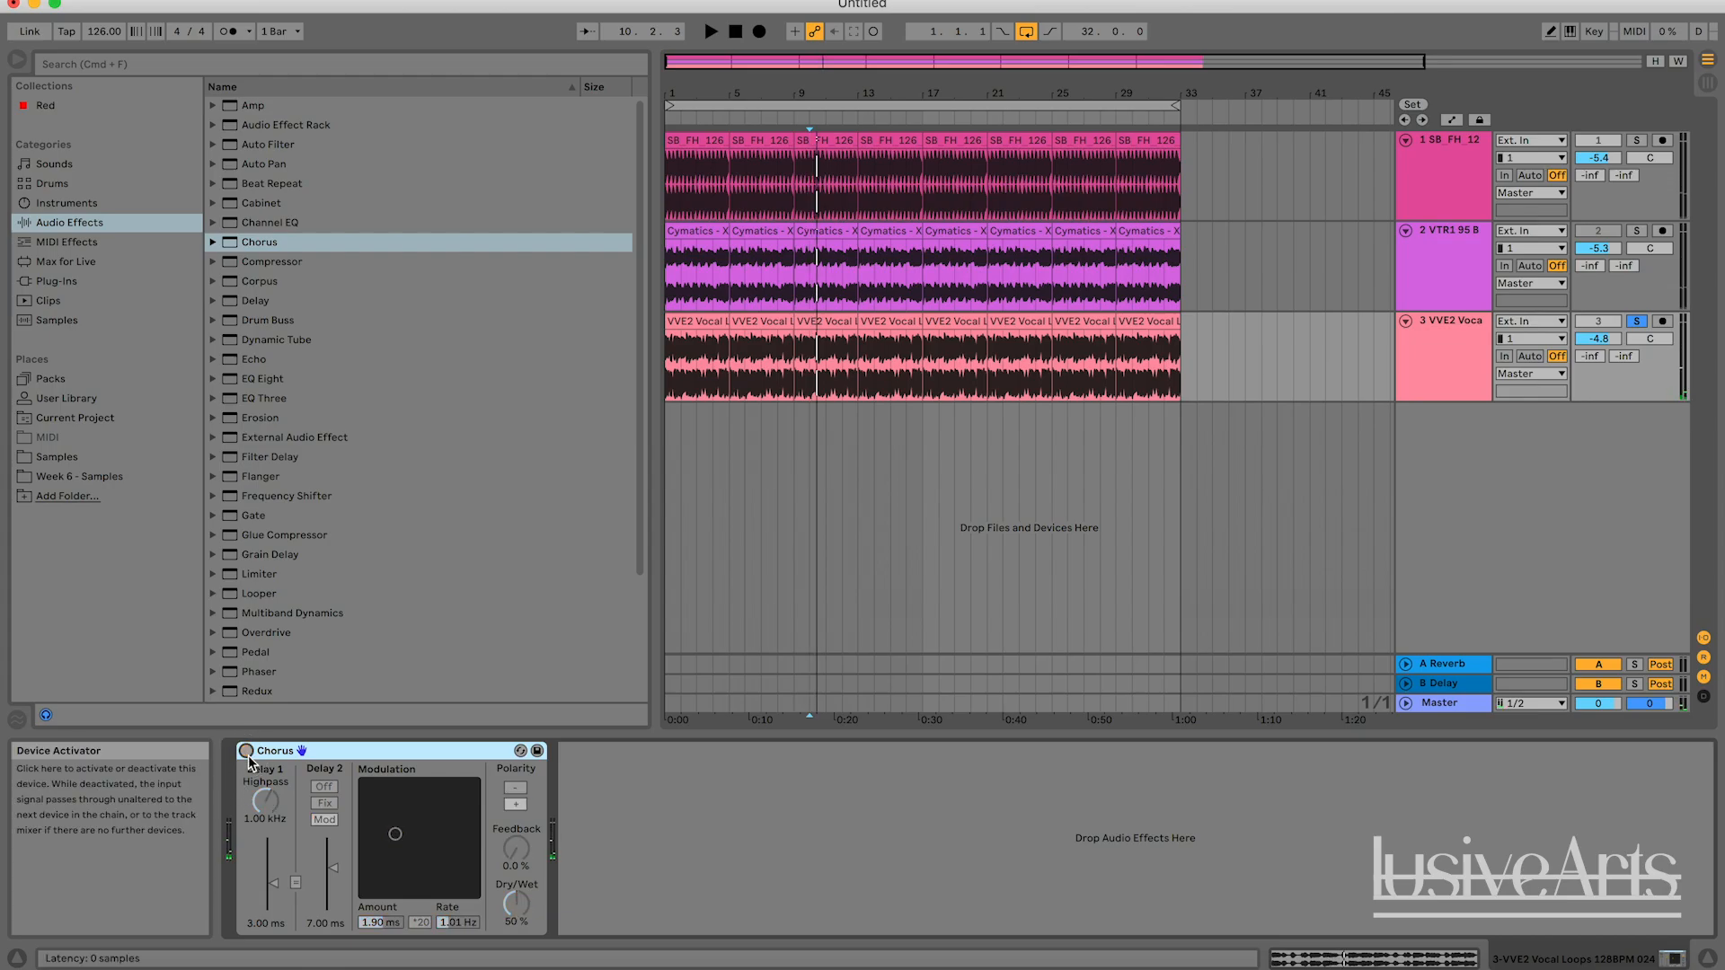
key("space")
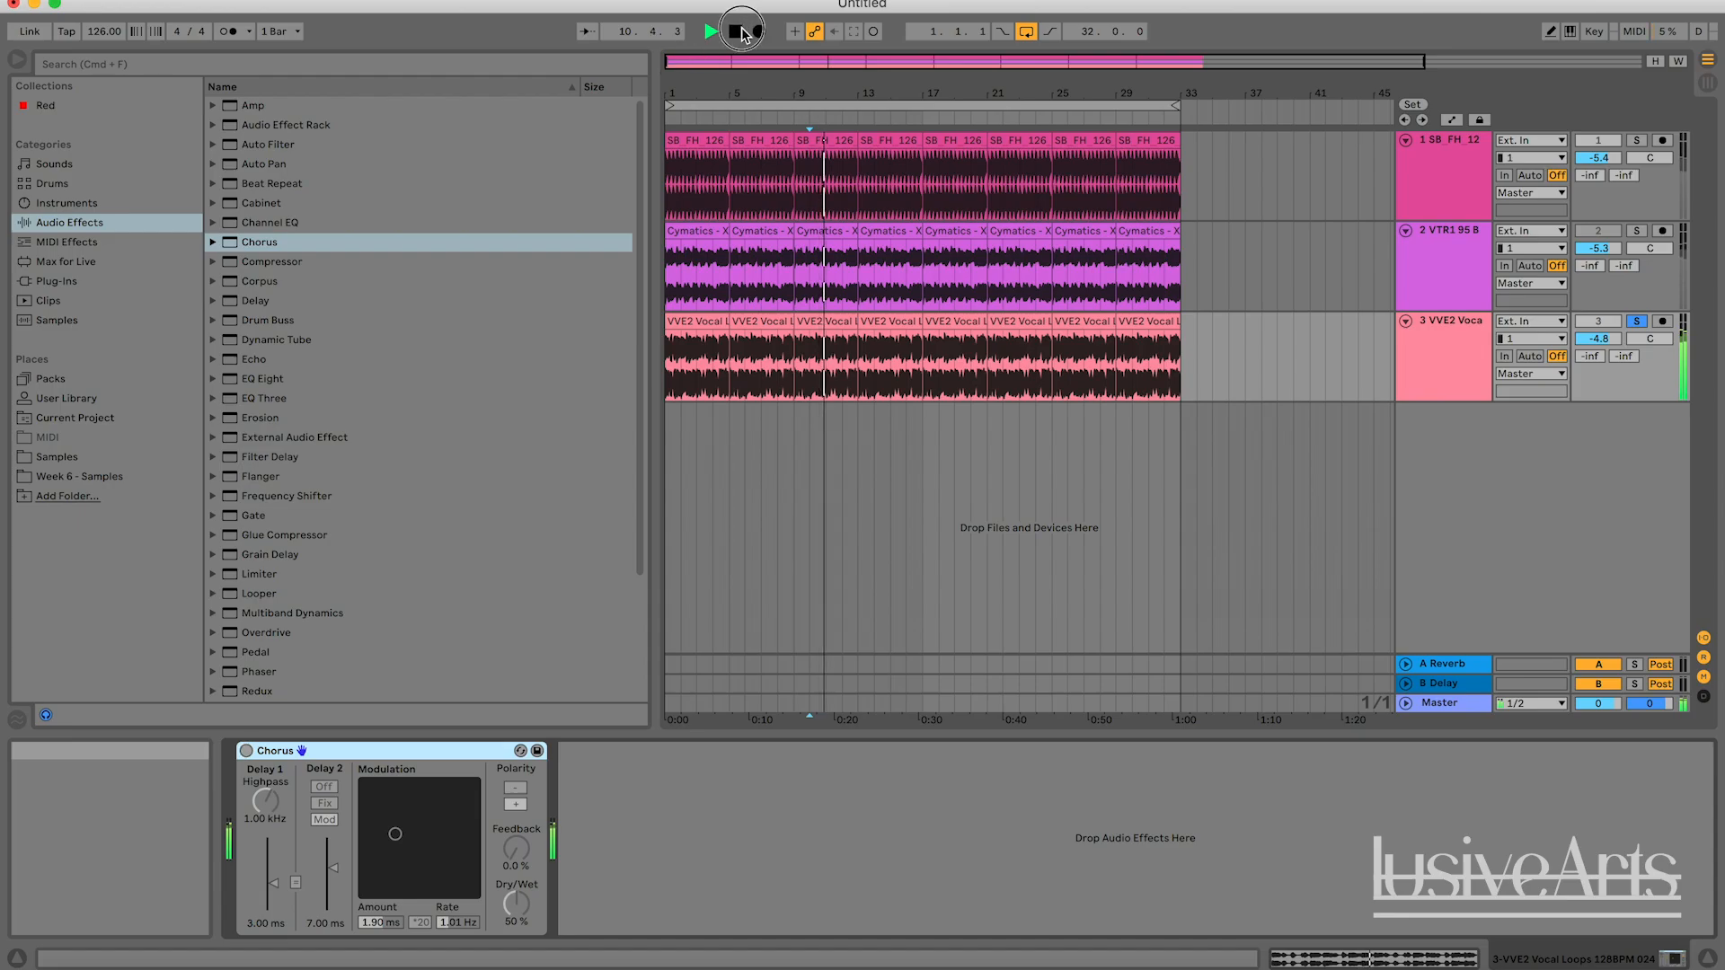
key("space")
key("space")
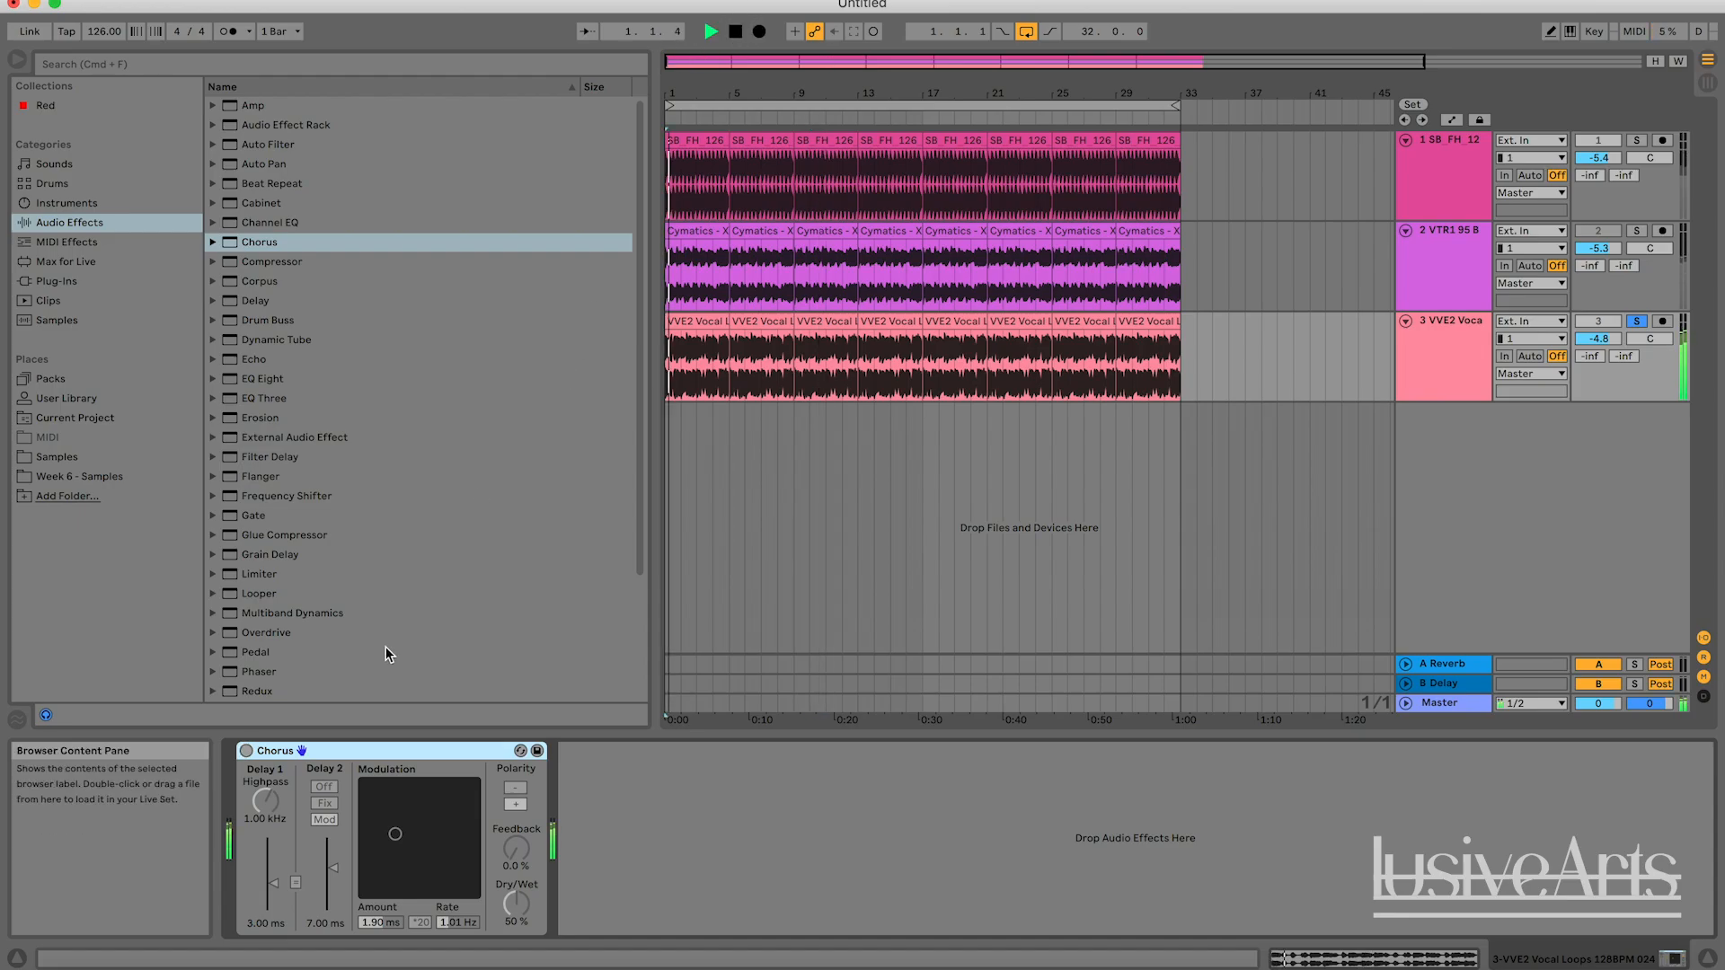
left_click(246, 751)
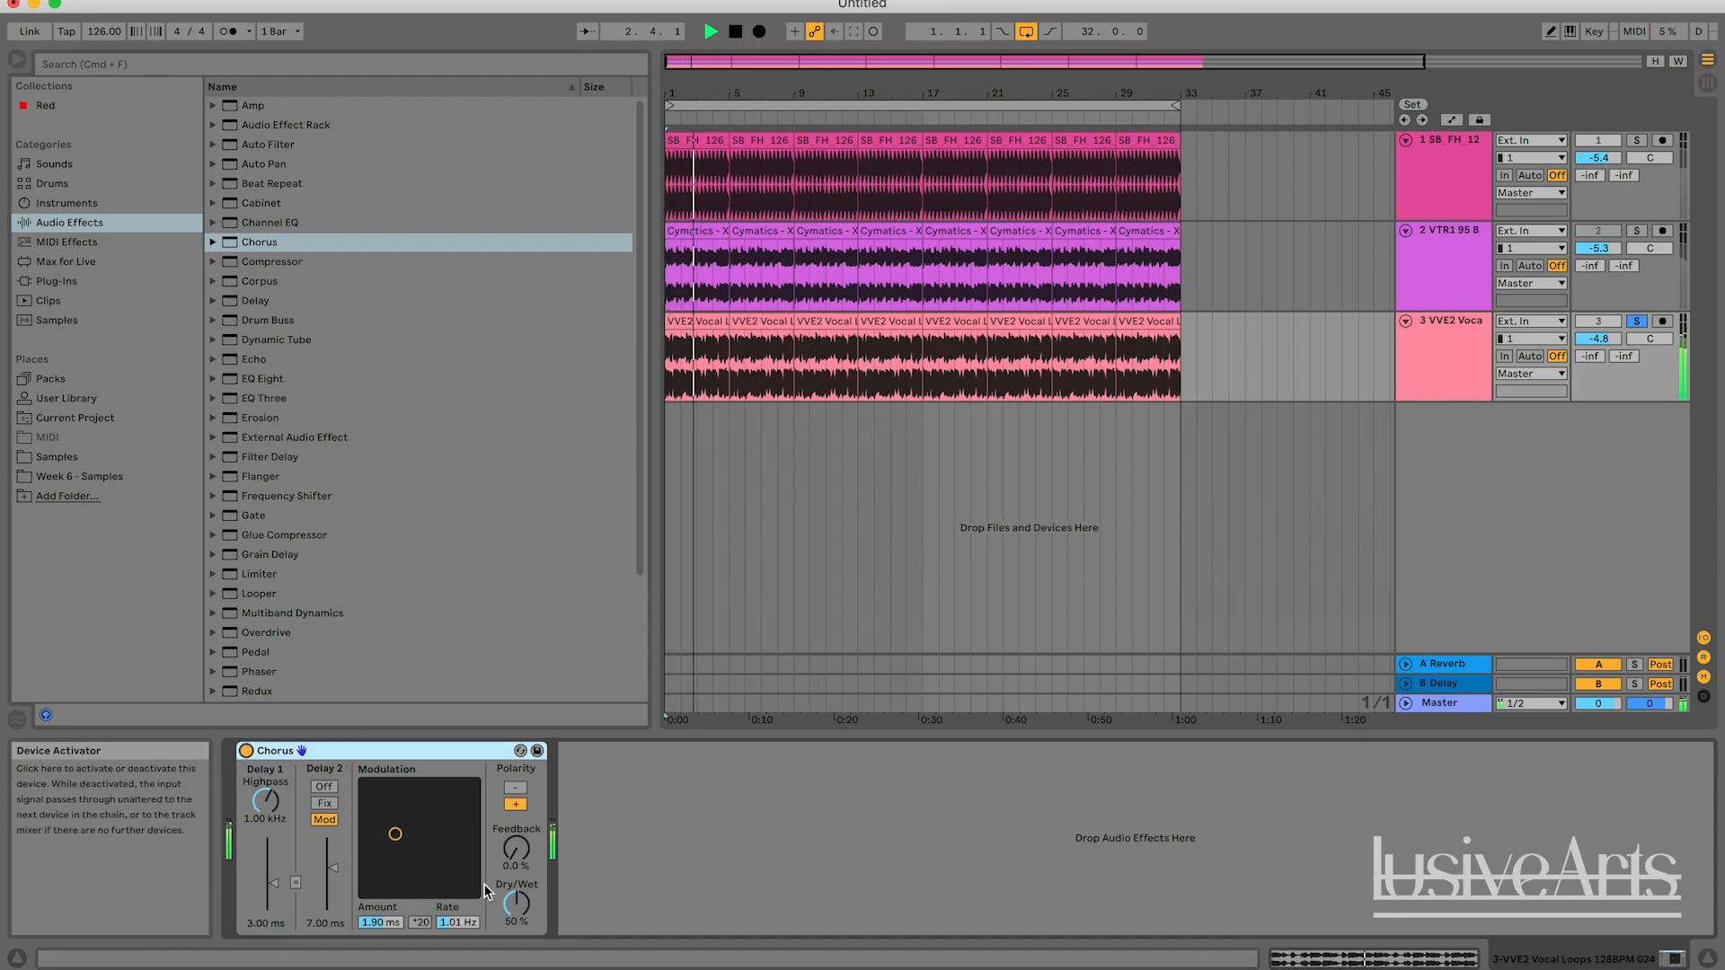
Raise the Chorus Dry/Wet to 100 % and compare the vocal with the effect off and on.
left_click_drag(517, 905, 519, 914)
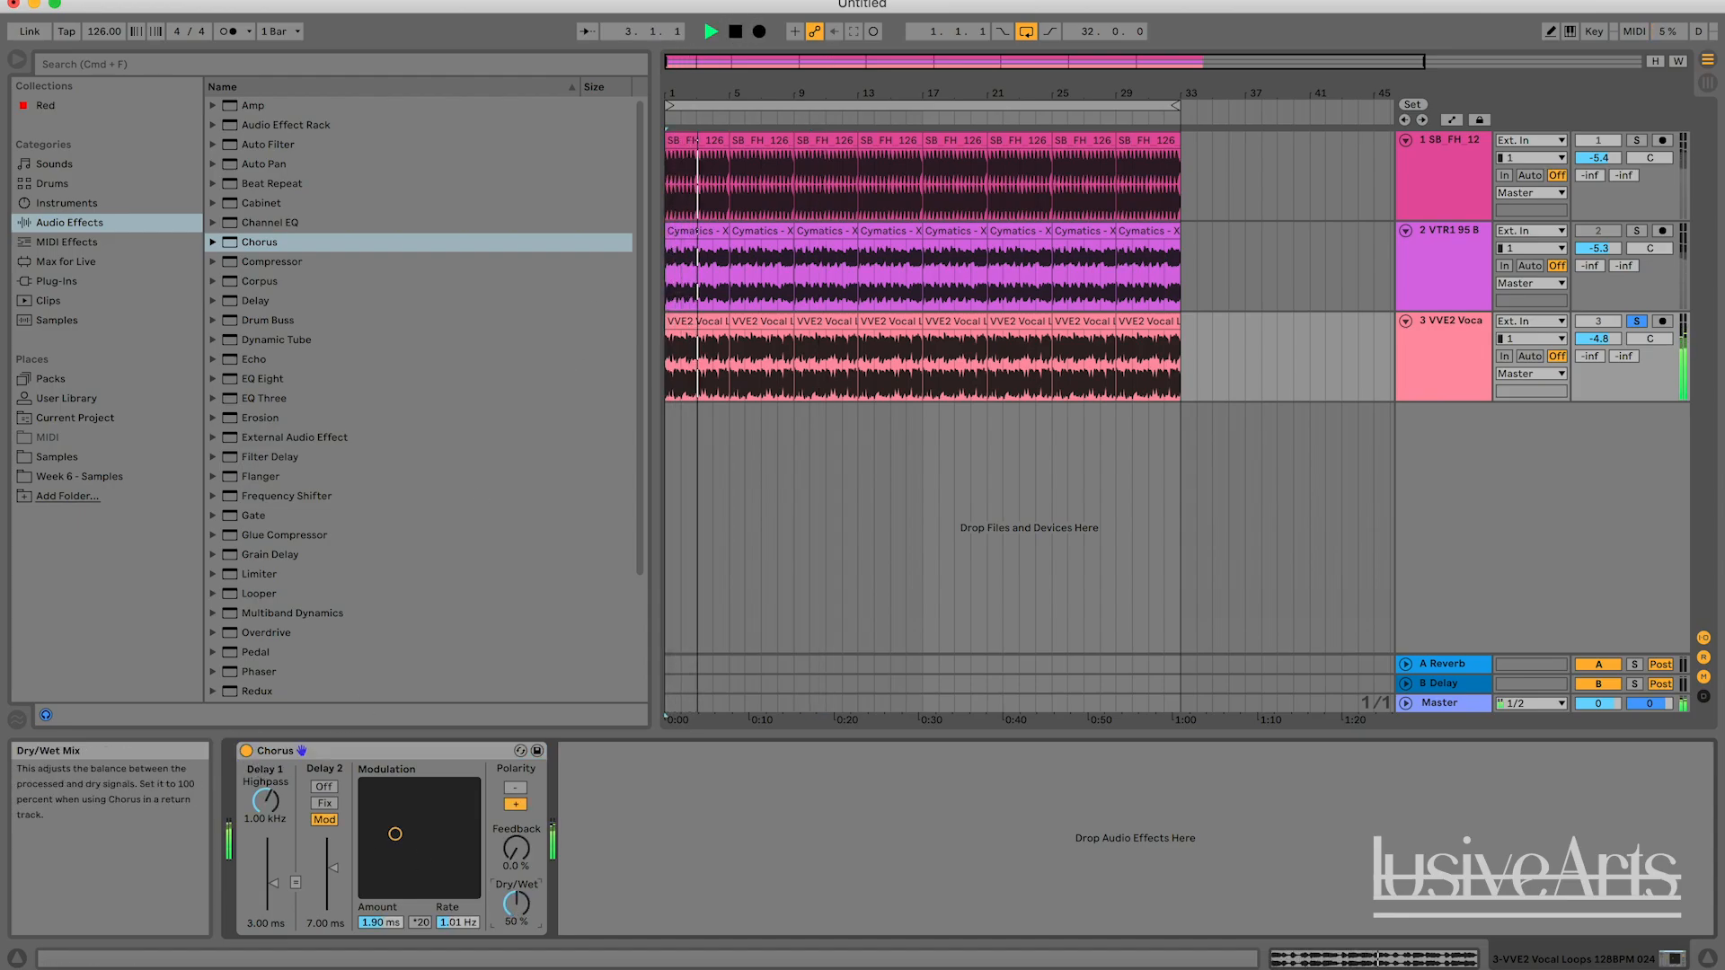
left_click(246, 752)
left_click(246, 751)
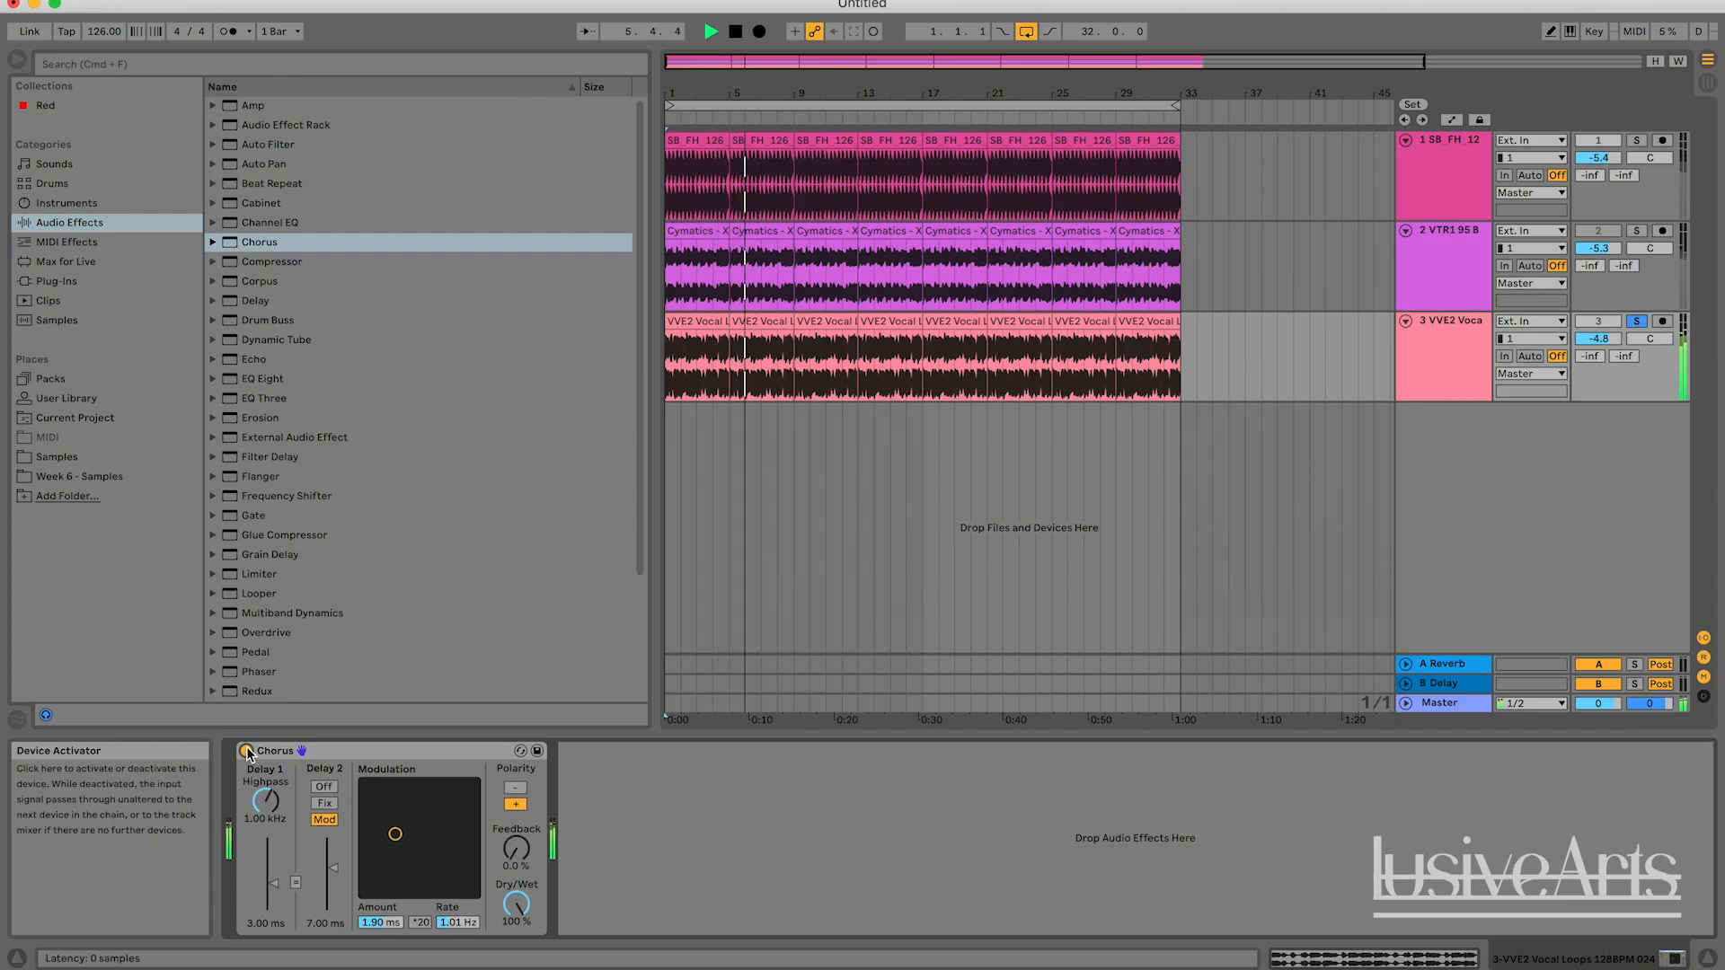
left_click(246, 751)
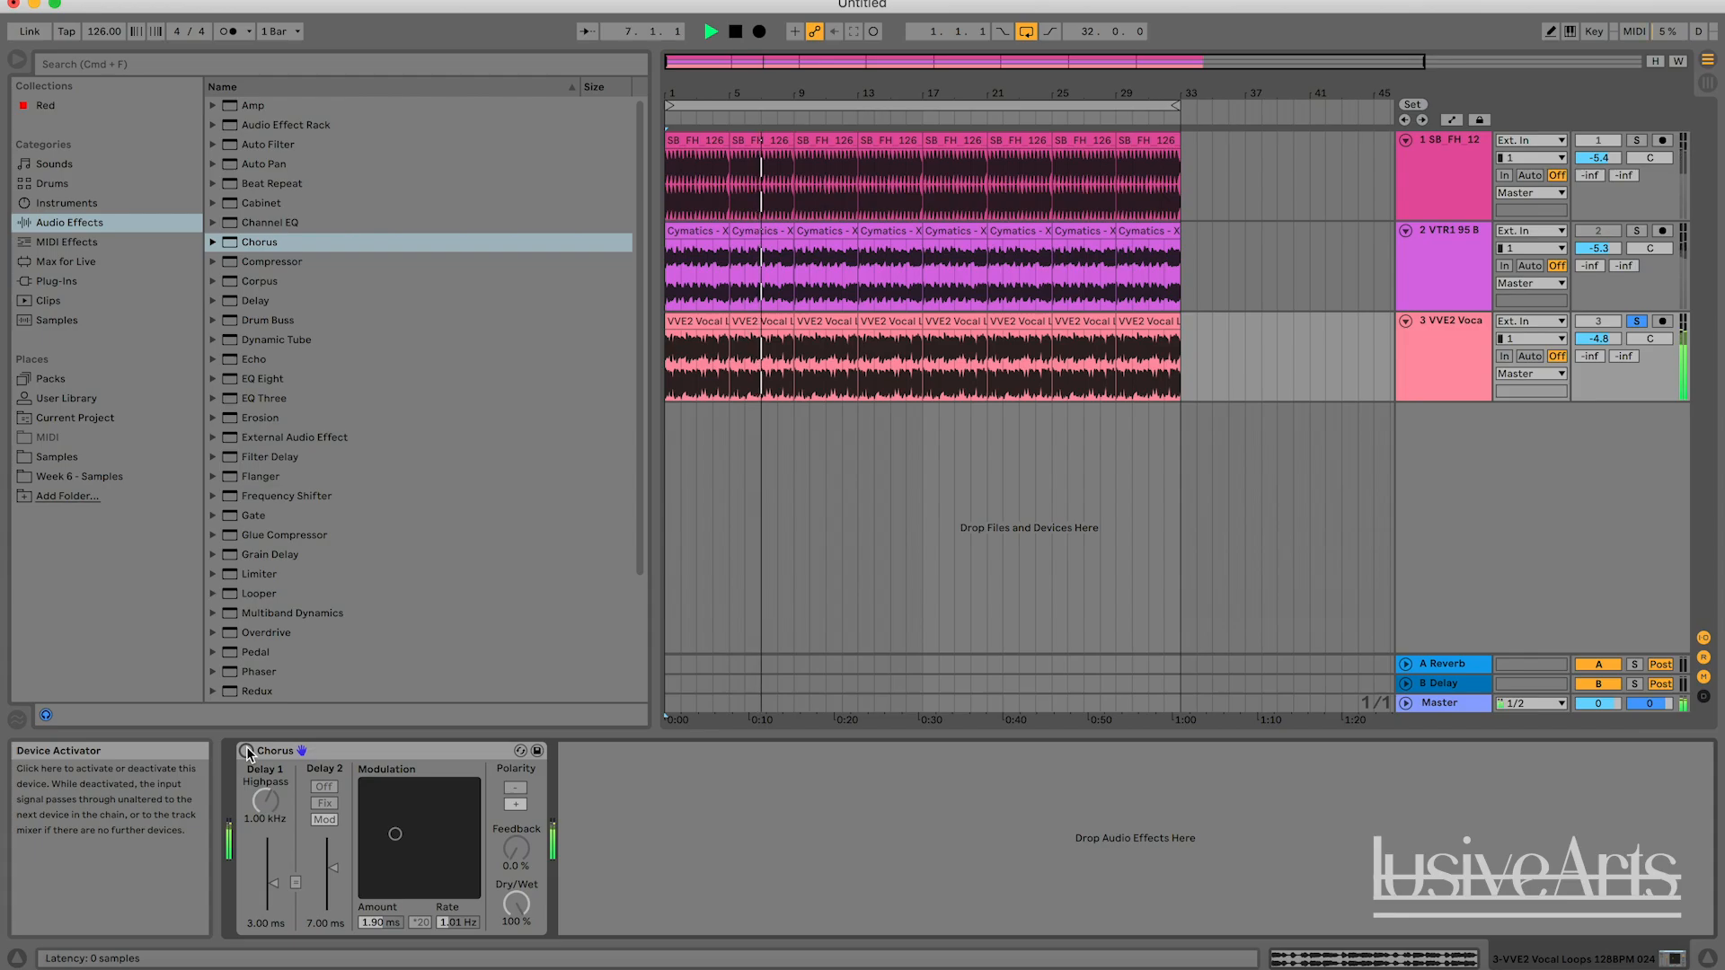
left_click(246, 751)
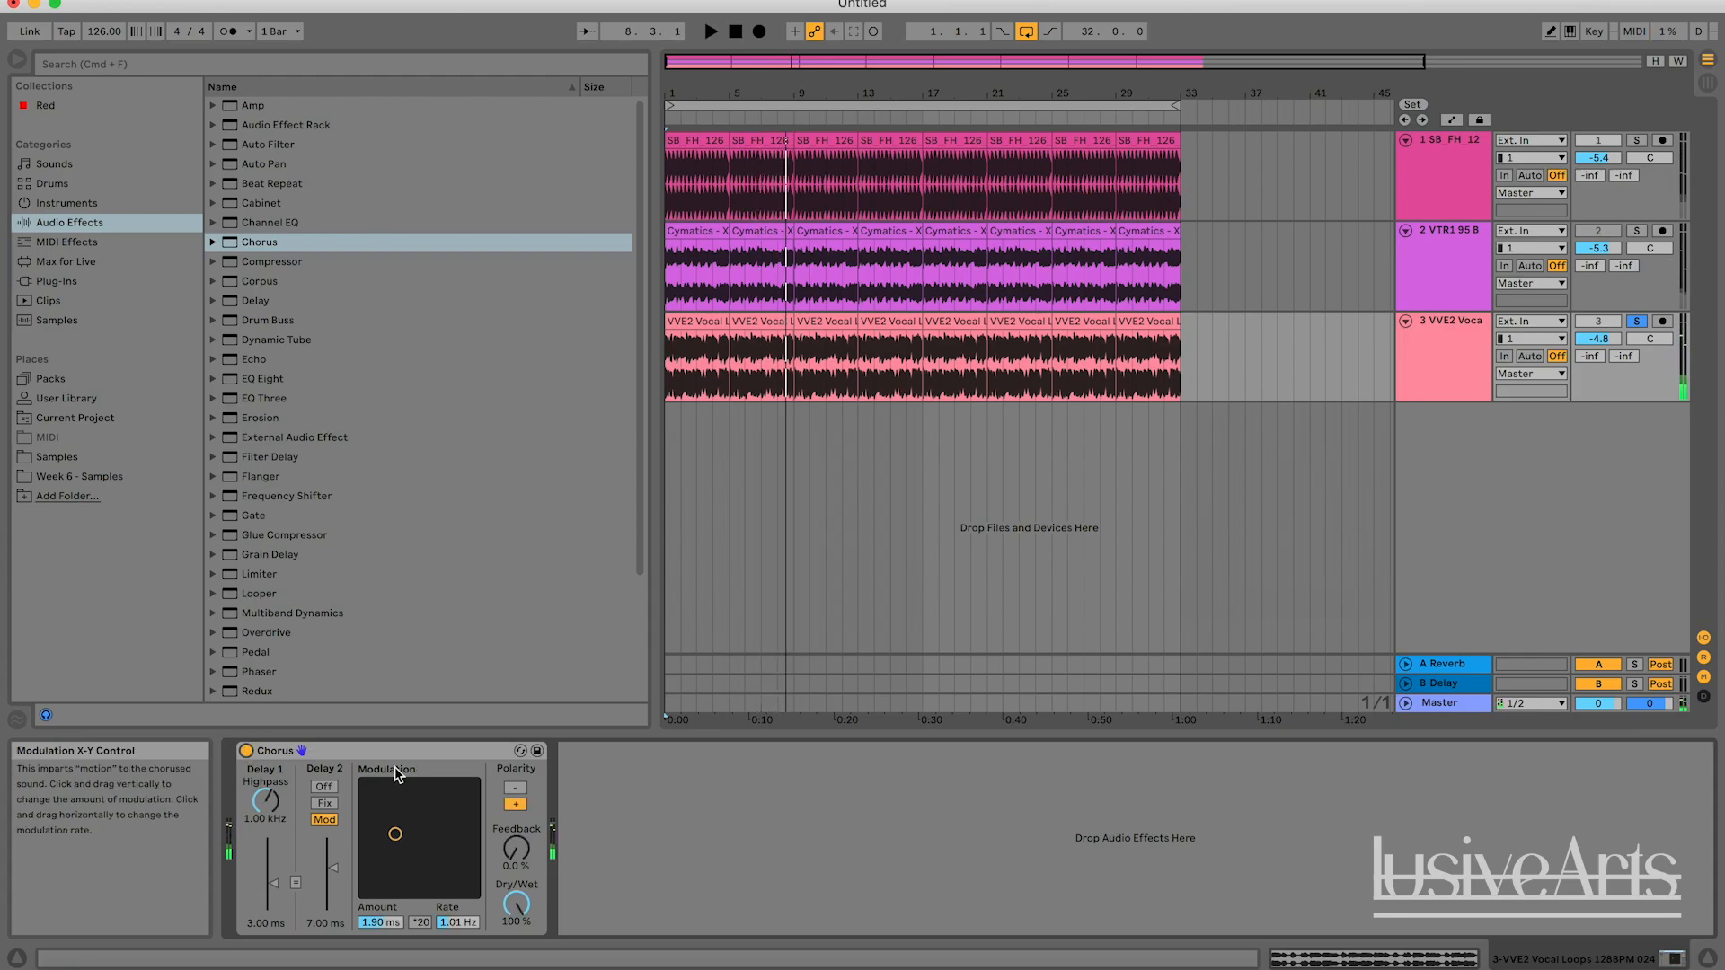
left_click(415, 745)
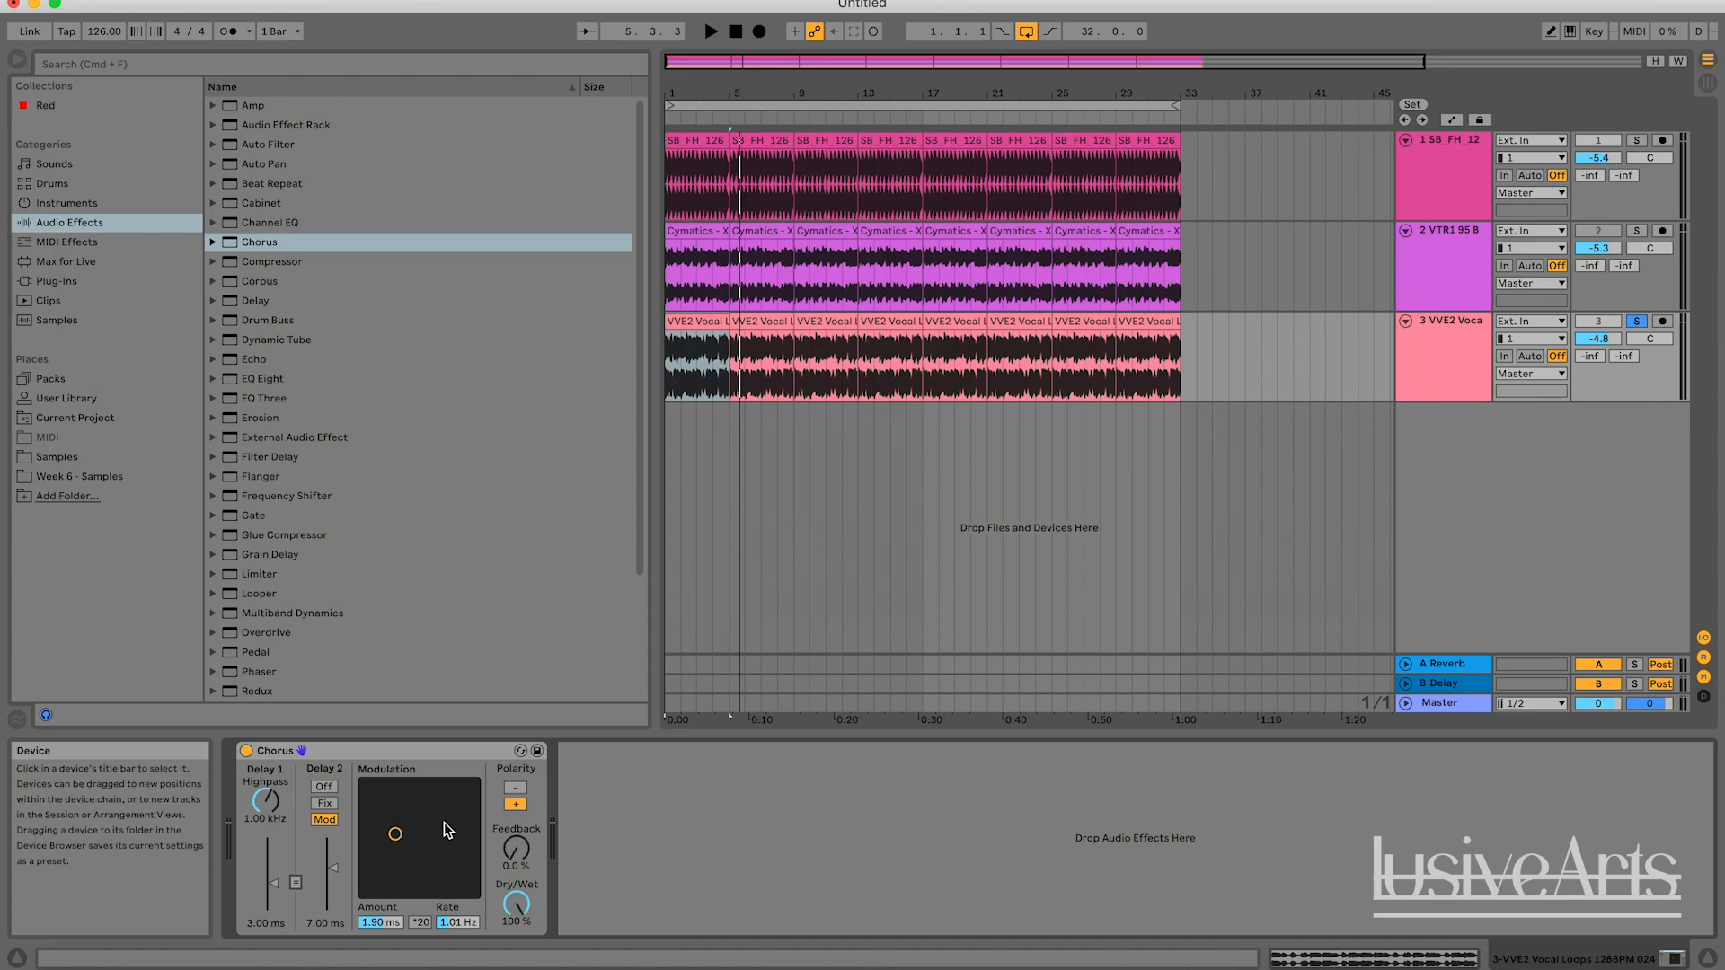
Push the Chorus modulation to an amount of 6.50 ms and a rate of 10.0 Hz while replaying the vocal.
key("space")
left_click_drag(419, 855, 469, 783)
key("space")
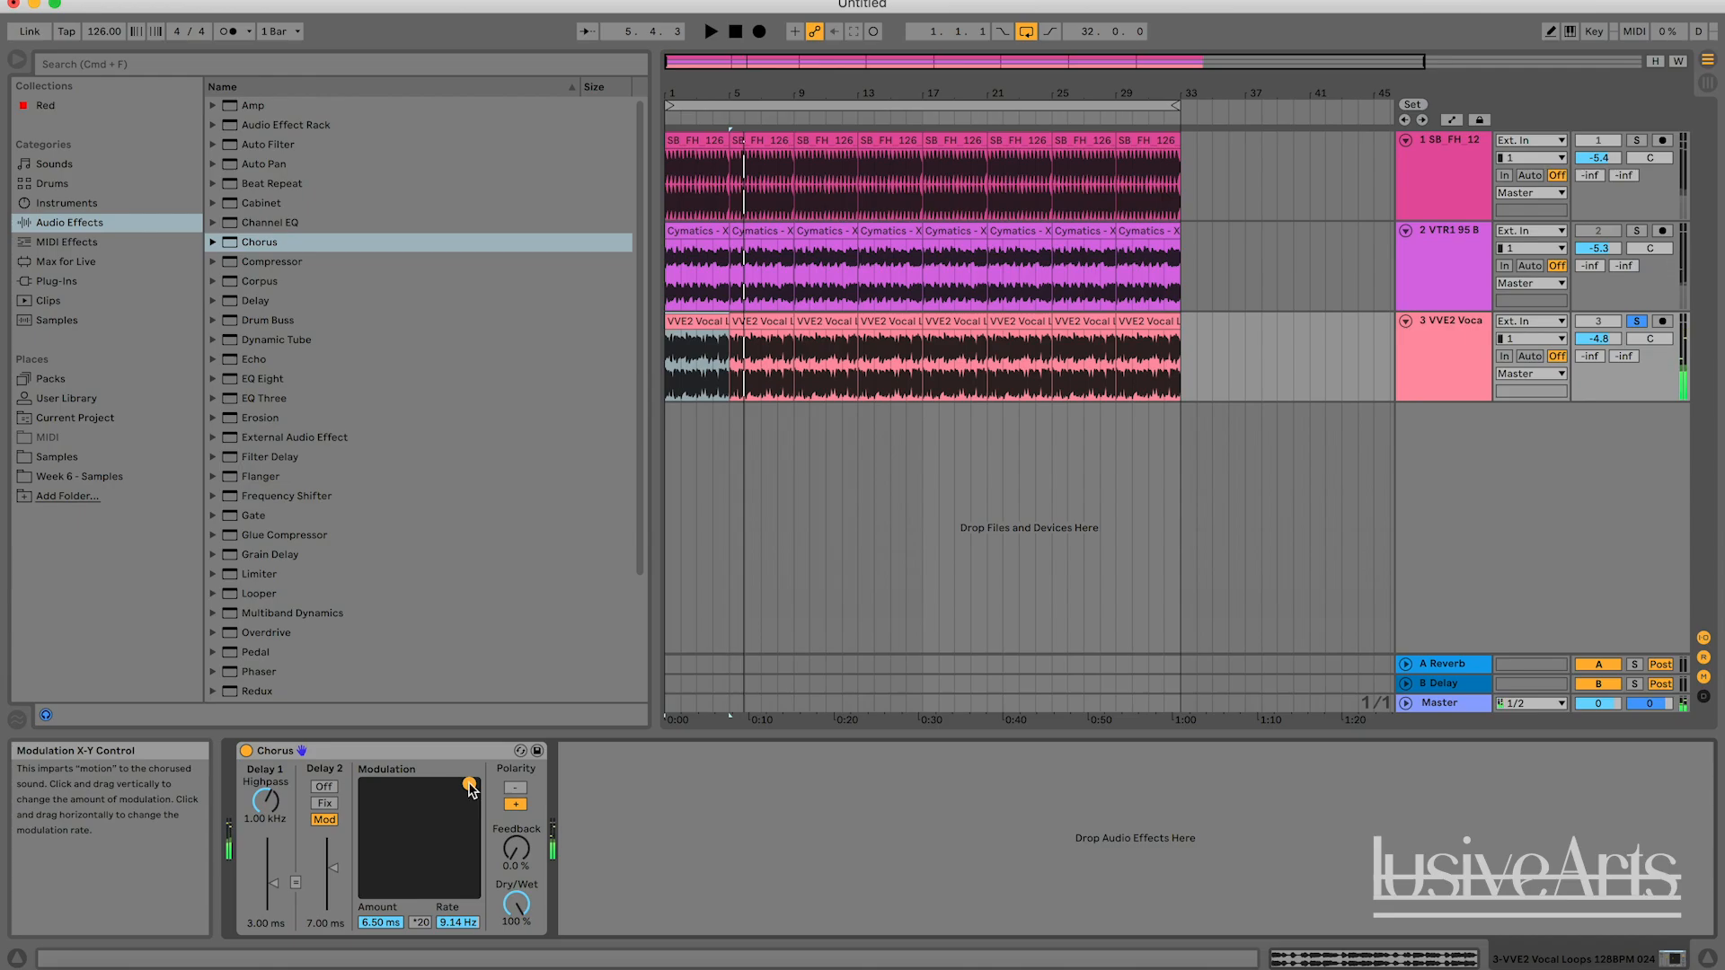
key("space")
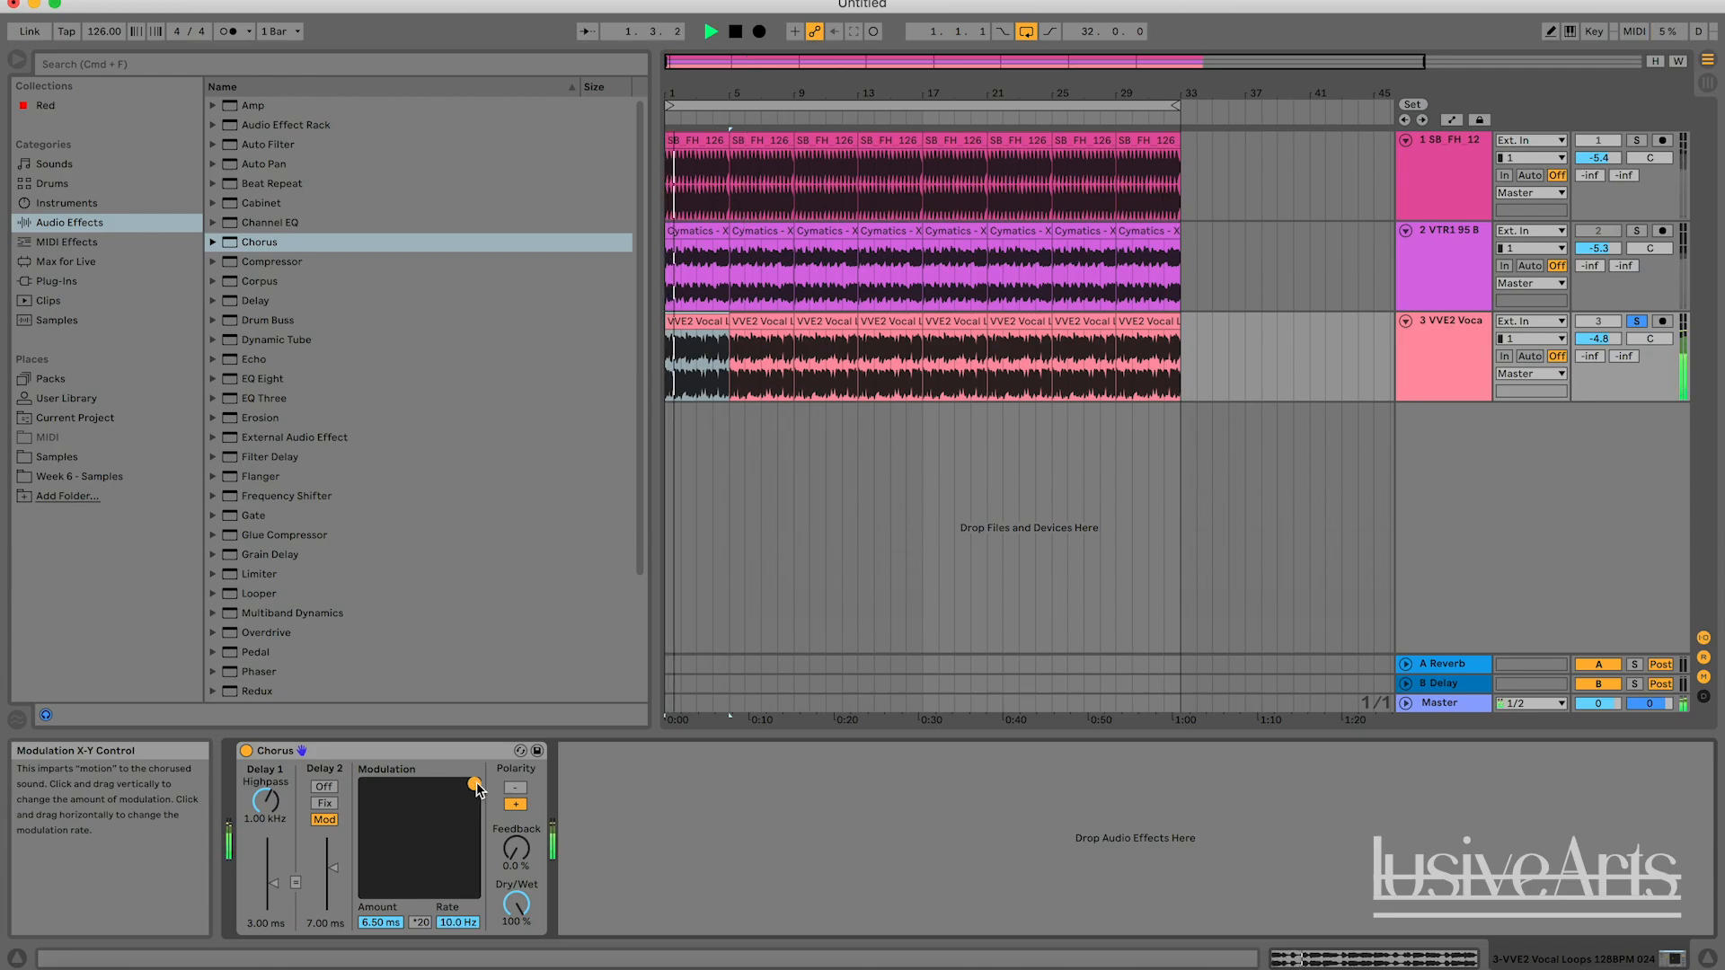
Reduce the Chorus modulation to 0.97 ms at 2.73 Hz and lower Dry/Wet to 0.0 % during vocal playback.
left_click_drag(470, 789, 420, 857)
key("space")
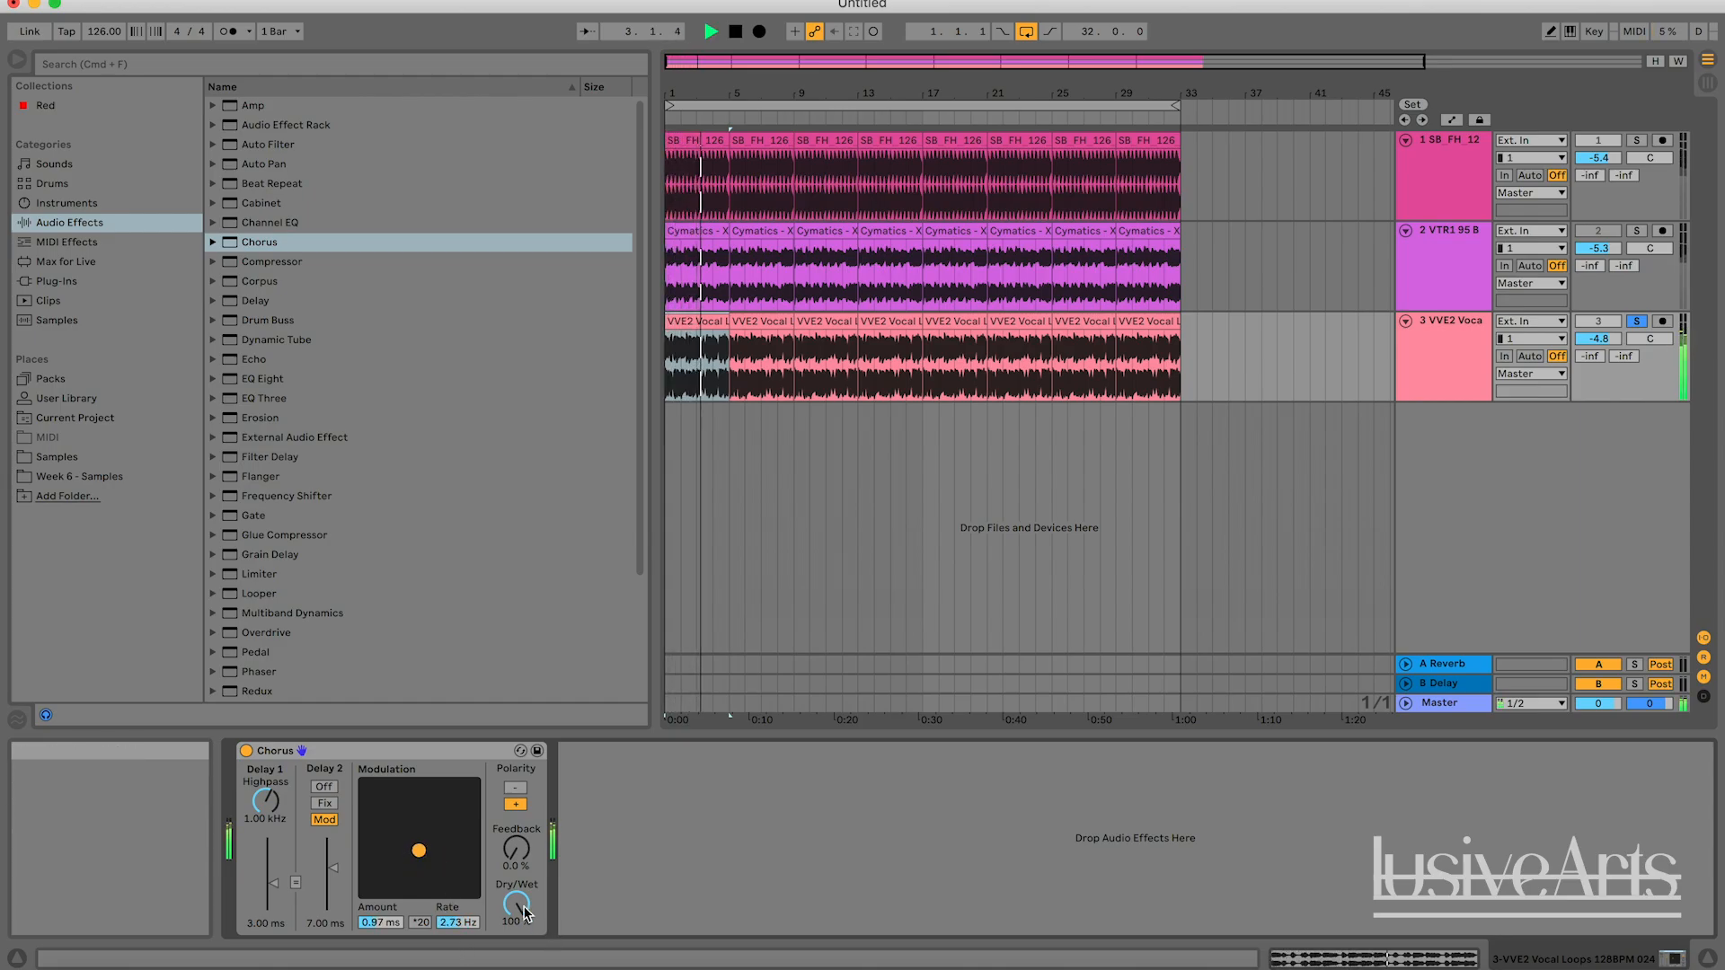
left_click_drag(516, 903, 518, 952)
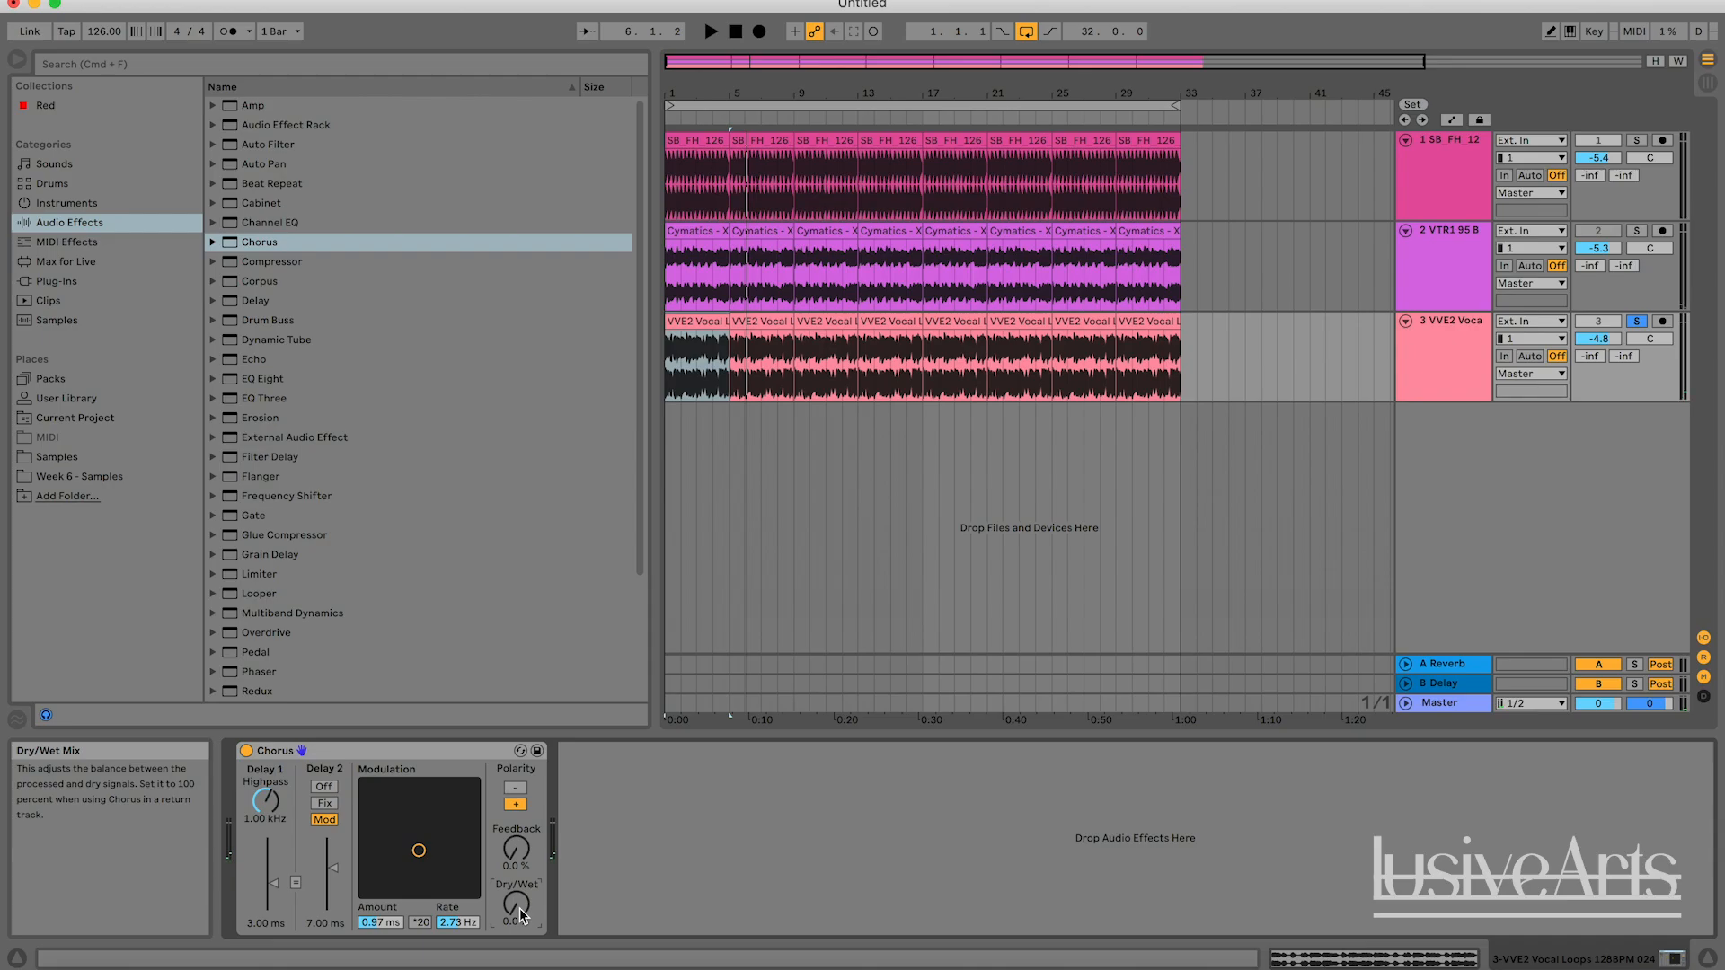
Raise the vocal Chorus Dry/Wet to 50 %, and on to 99 % while the vocal plays.
key("space")
left_click_drag(520, 908, 520, 863)
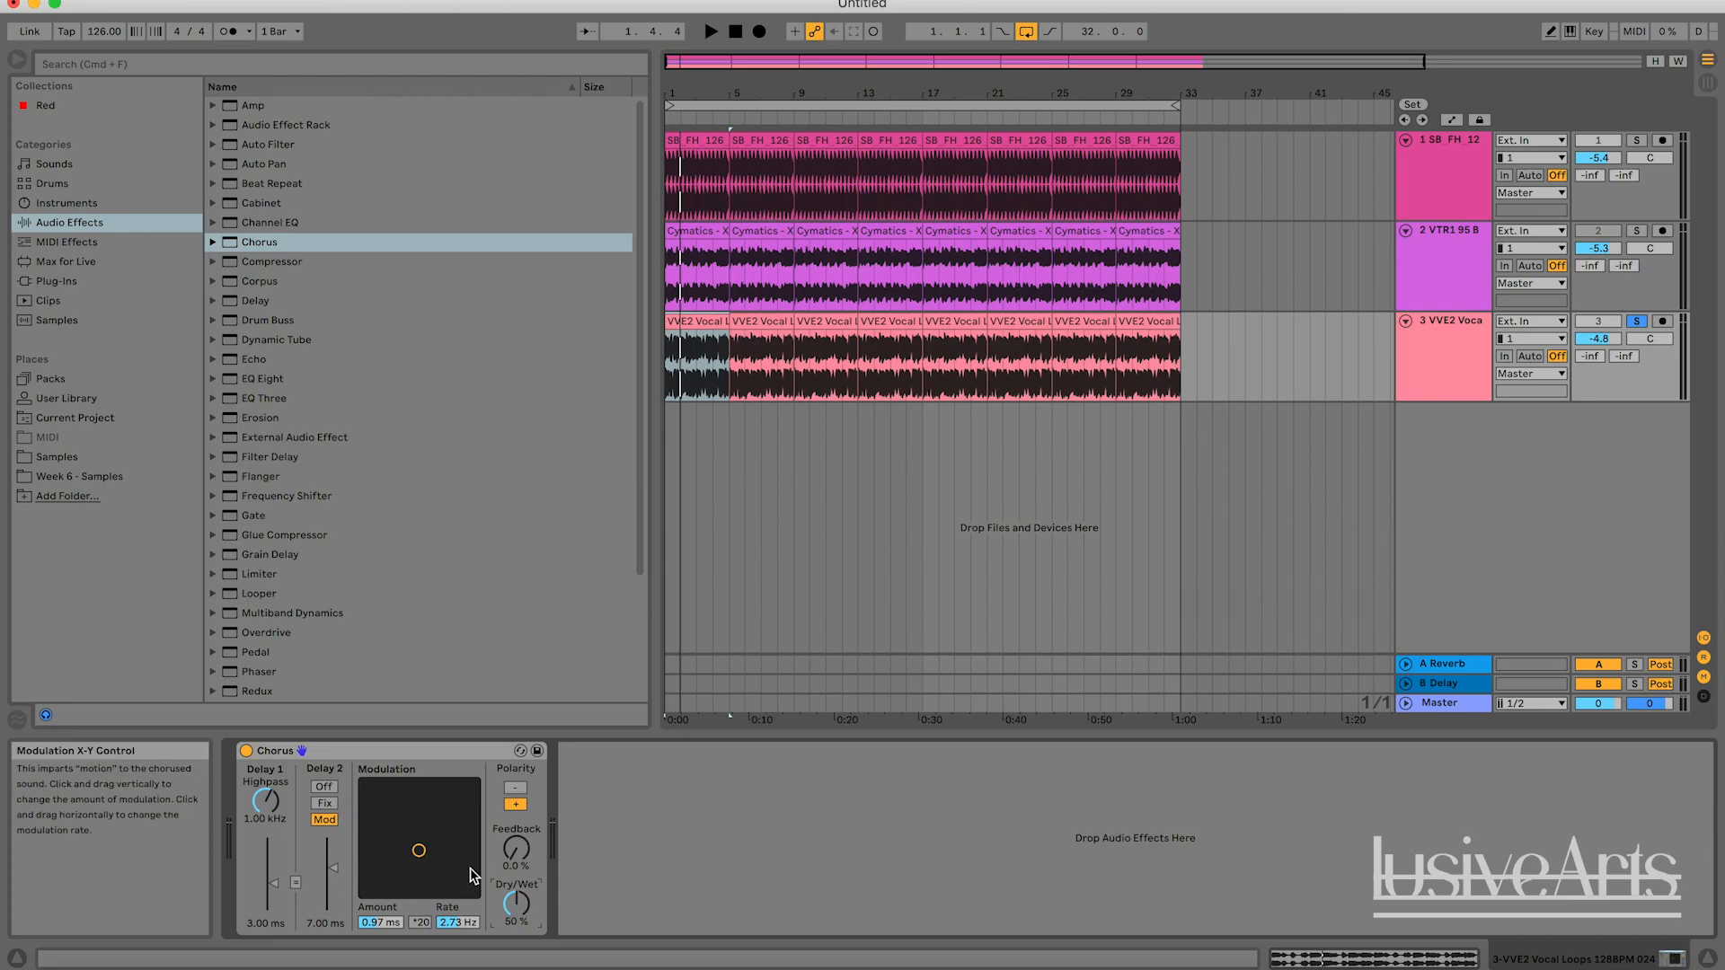
key("space")
left_click_drag(517, 904, 508, 893)
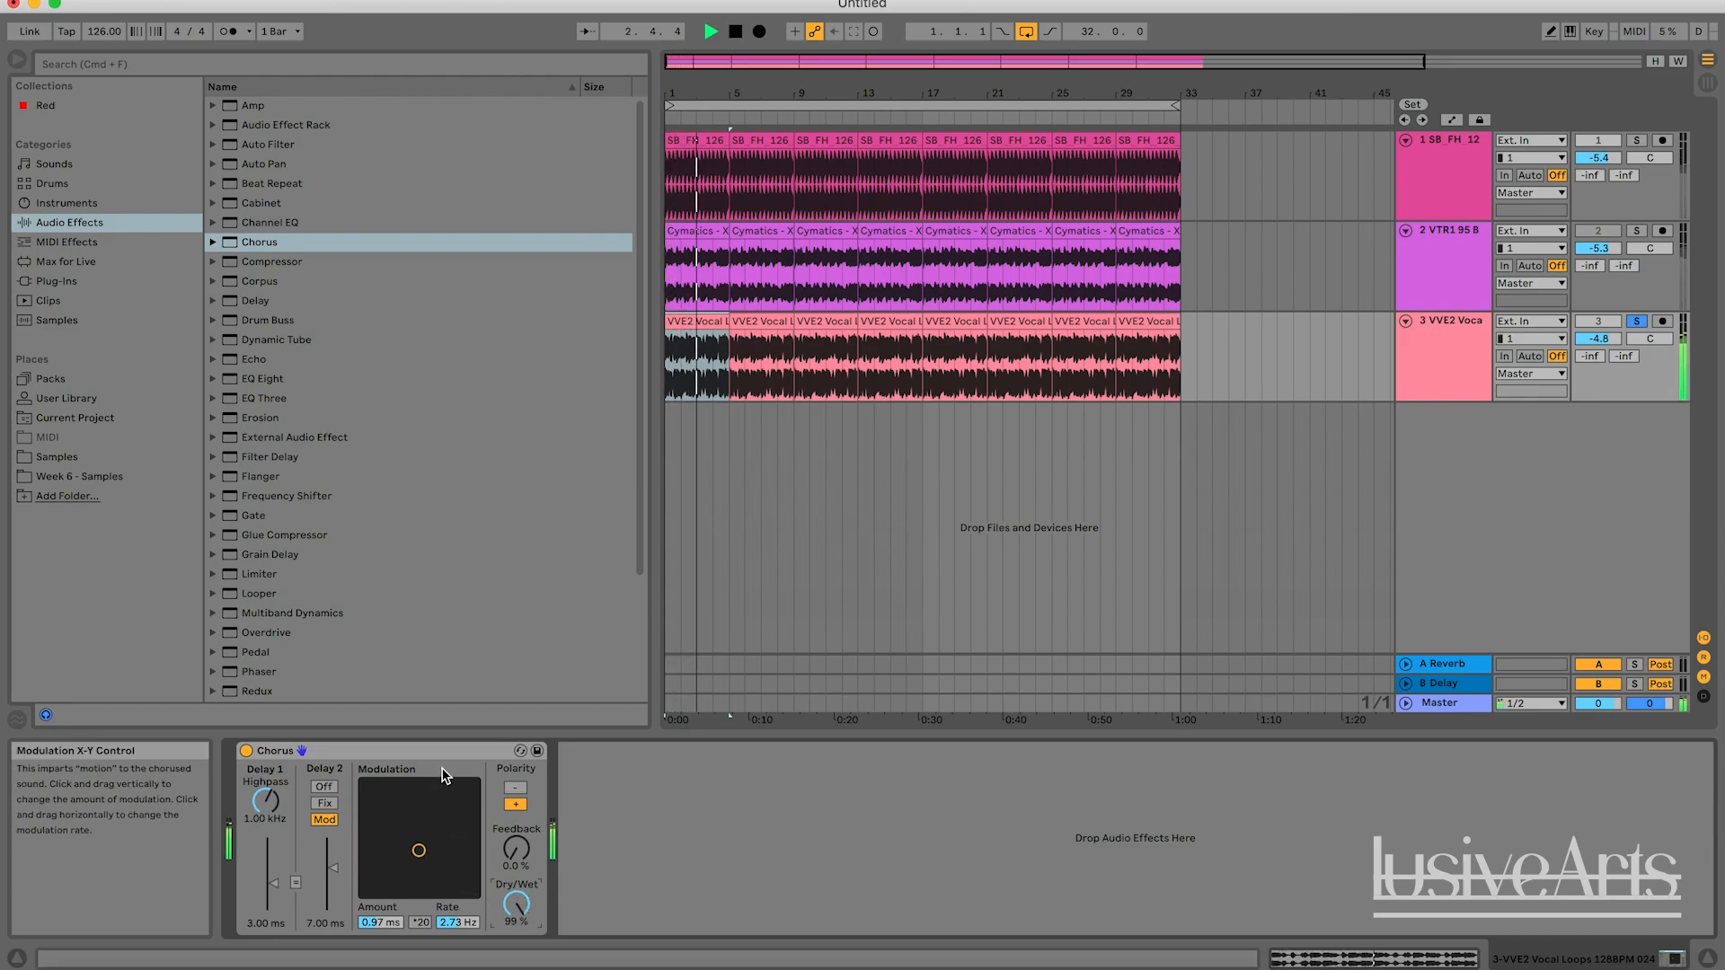
key("space")
Solo the melody track and replace its Overdrive with a Chorus while playing the loop.
left_click(1435, 263)
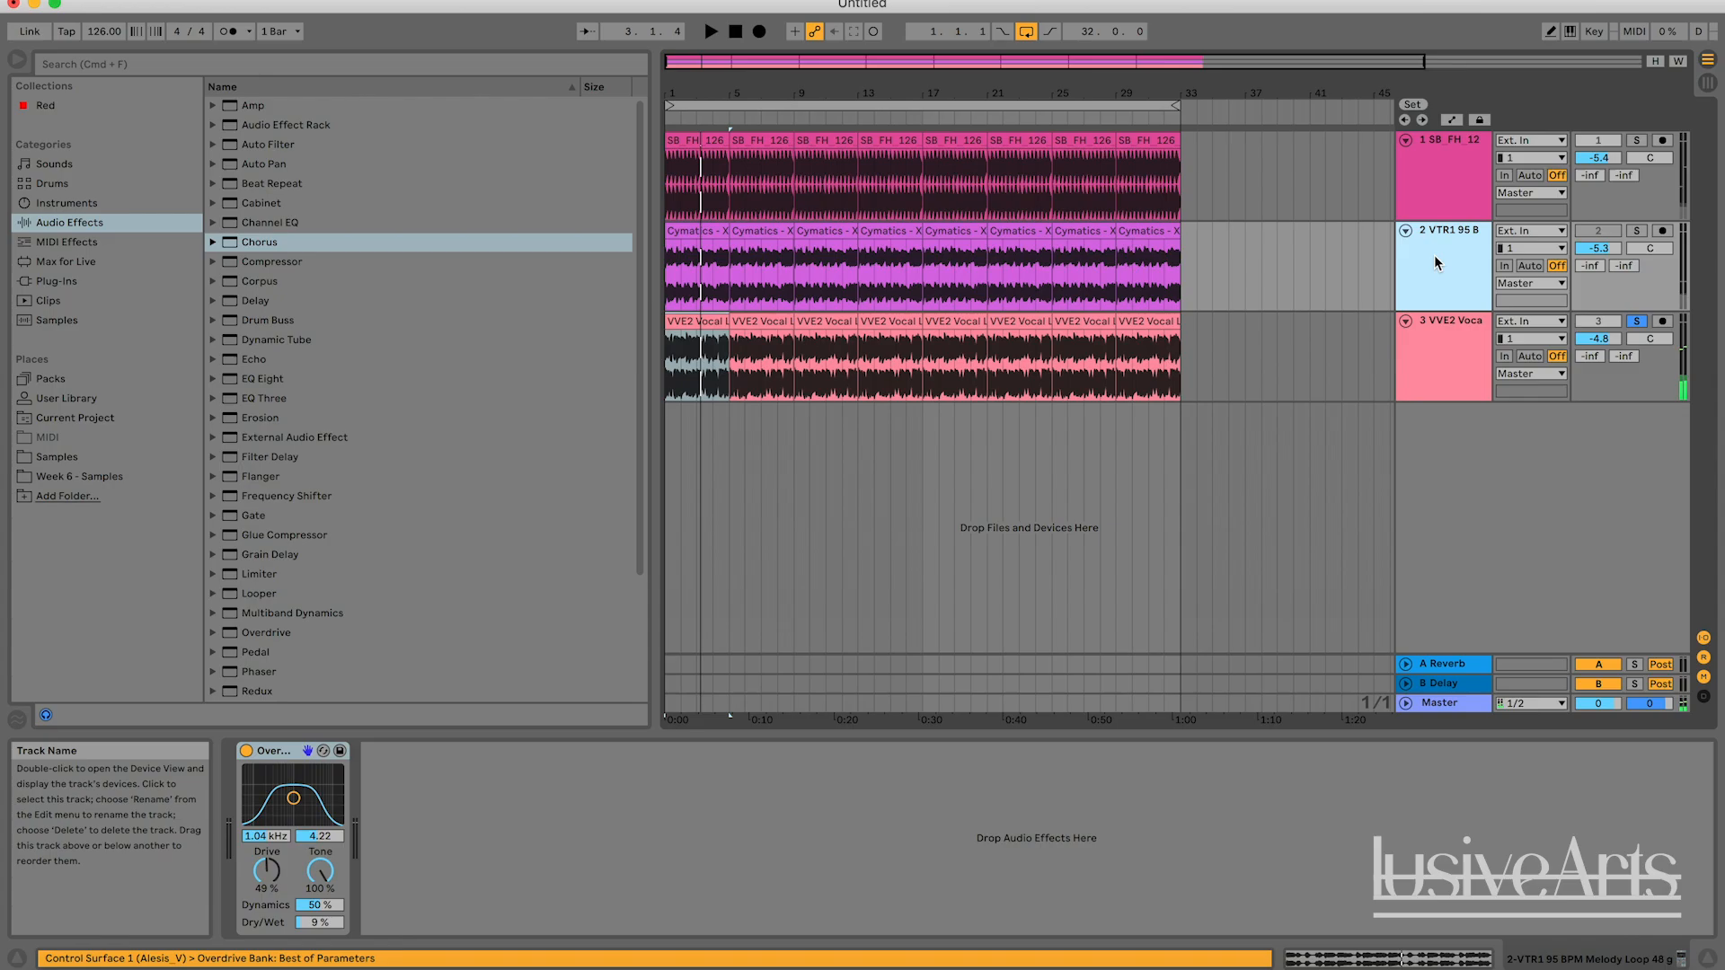
left_click(1637, 230)
key("space")
key("space")
left_click(301, 757)
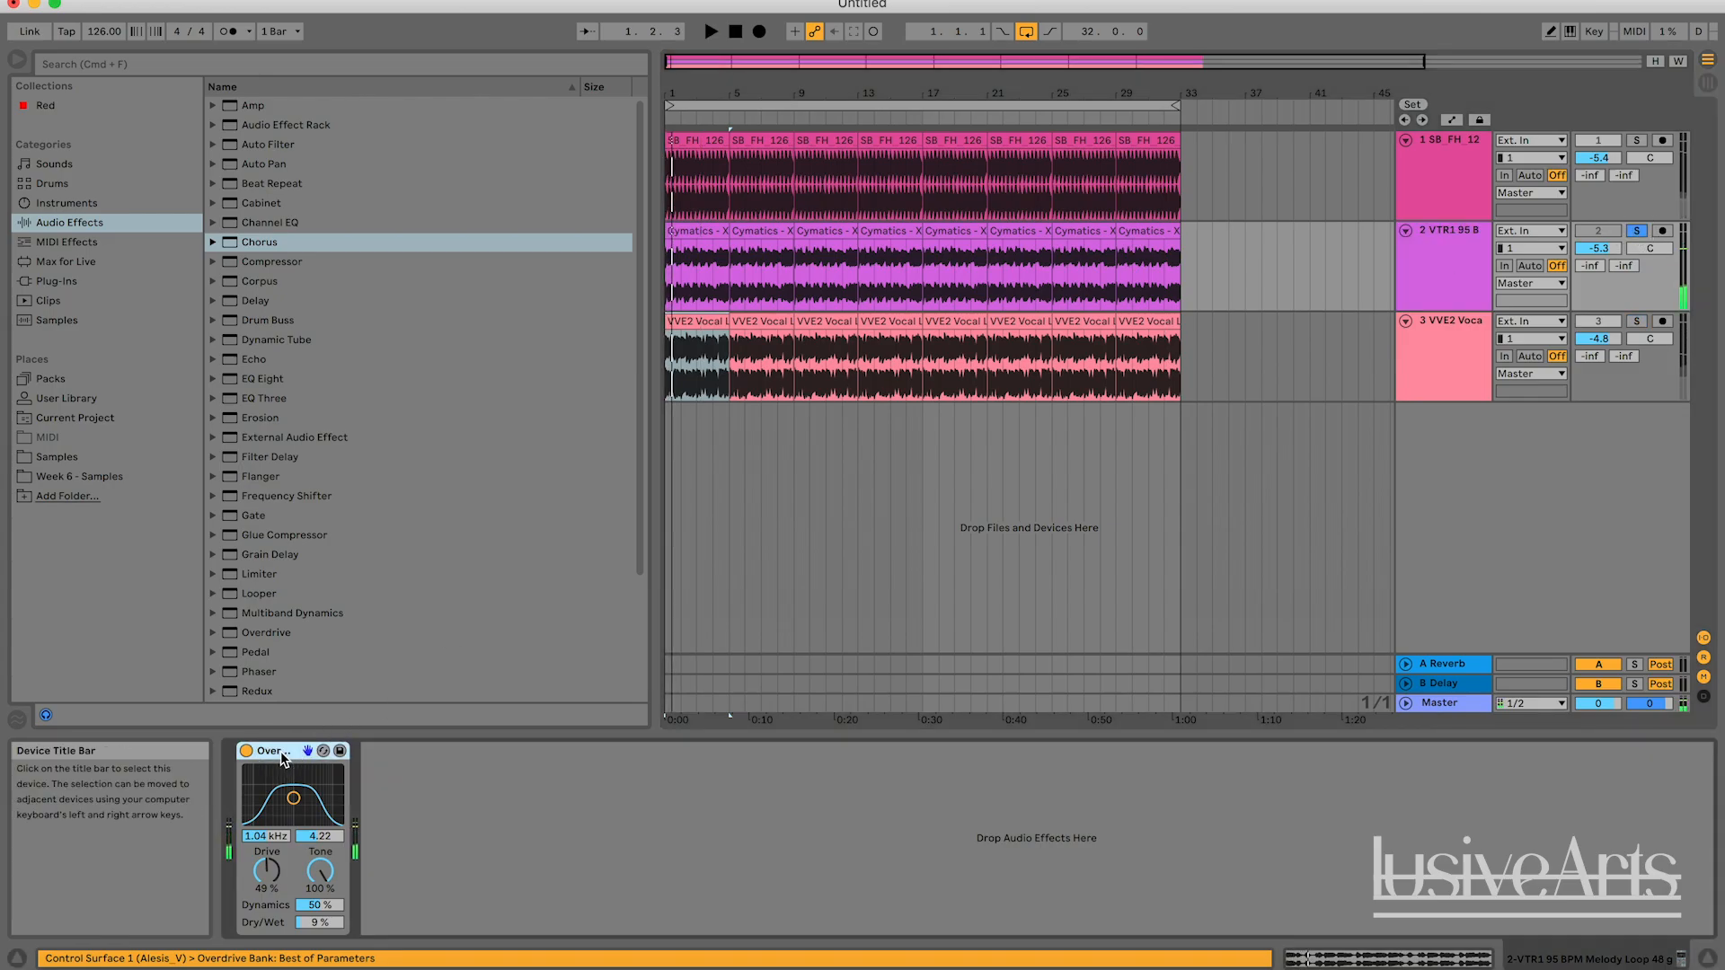
key("Delete")
key("space")
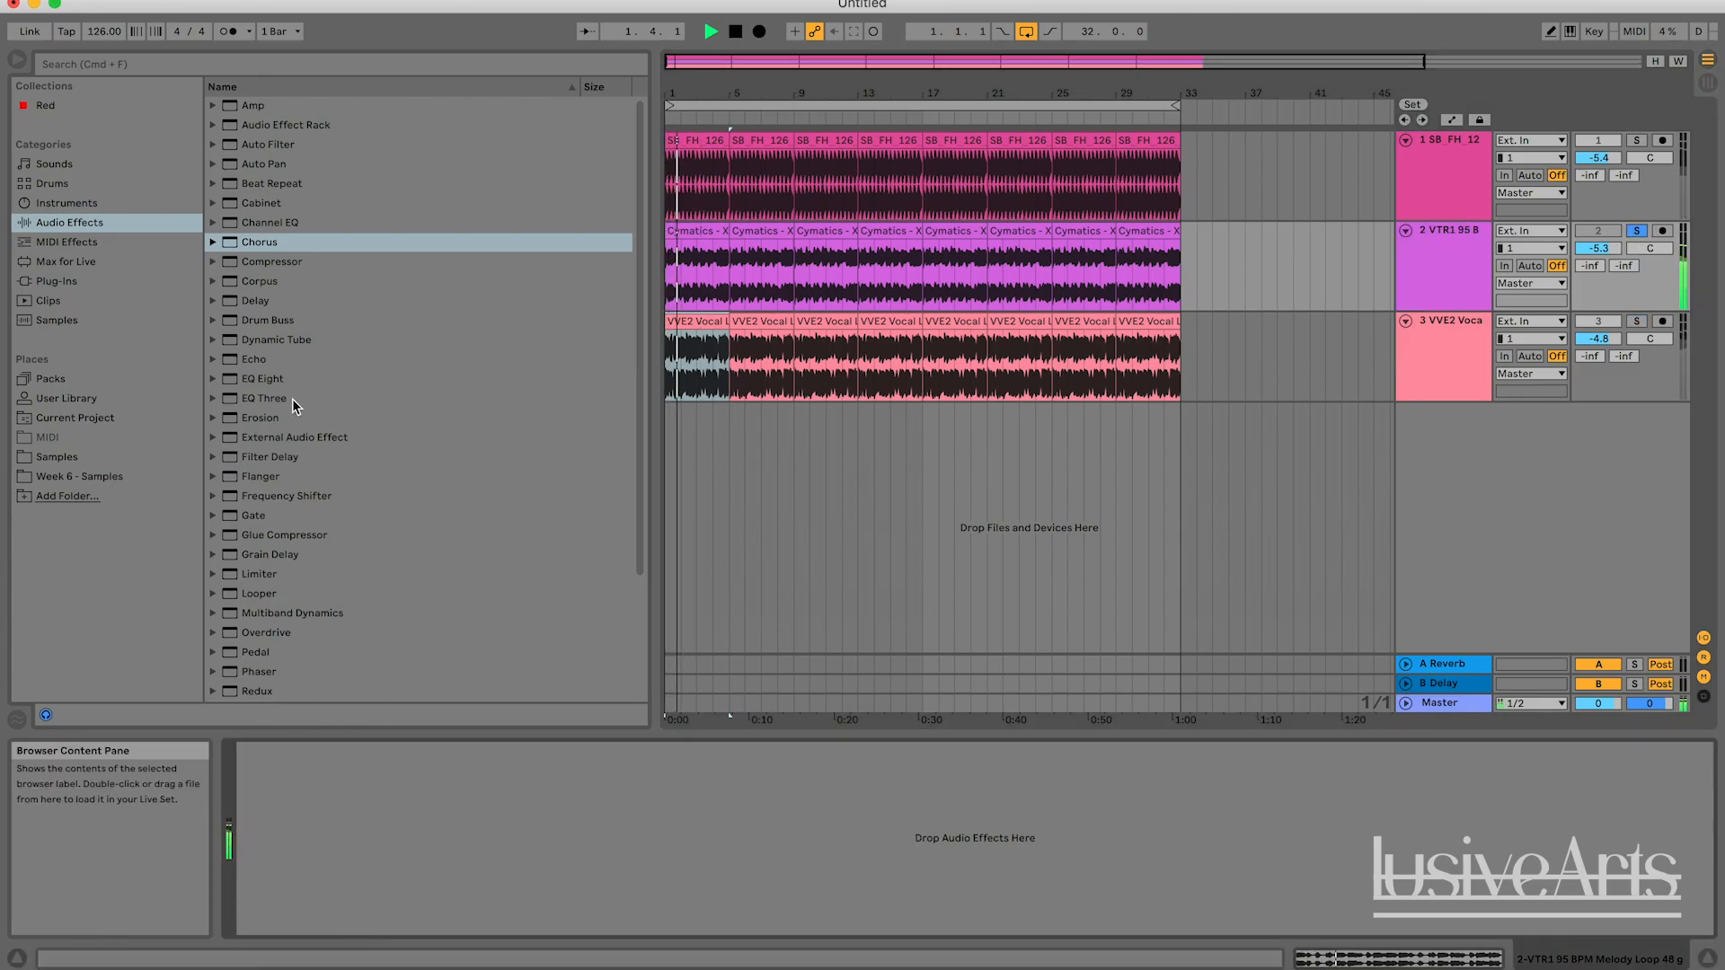
double_click(257, 243)
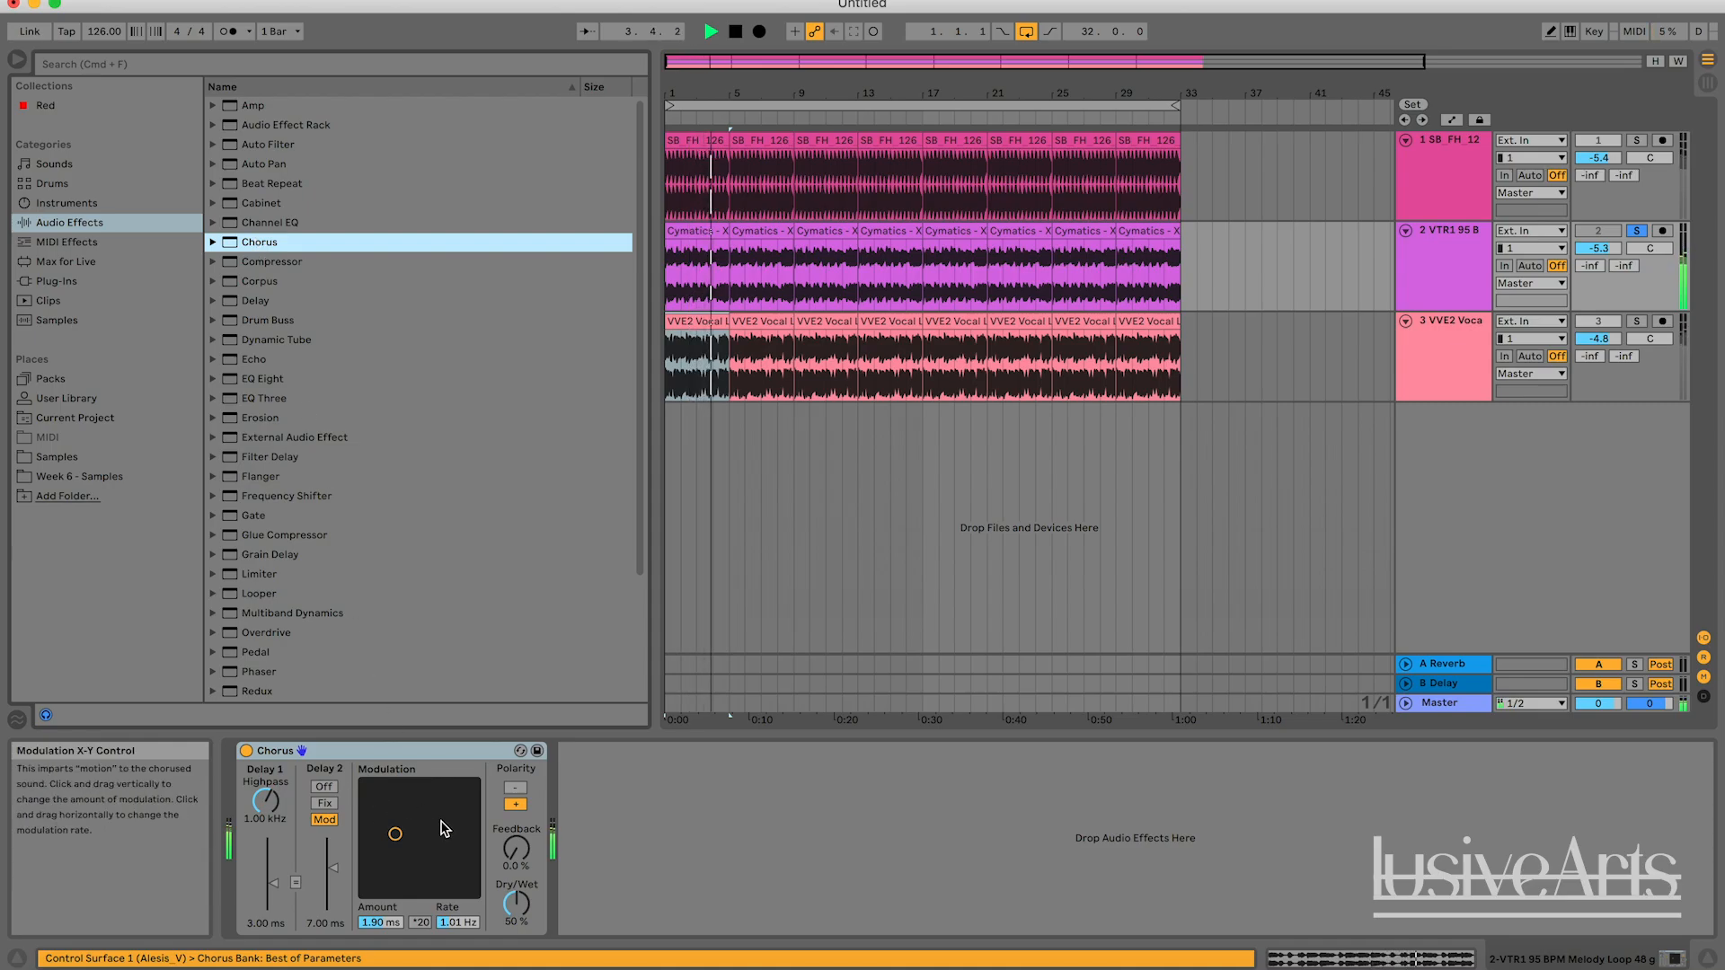
Raise the melody Chorus Dry/Wet to 100 % and compare the melody with the effect off and on.
left_click(248, 752)
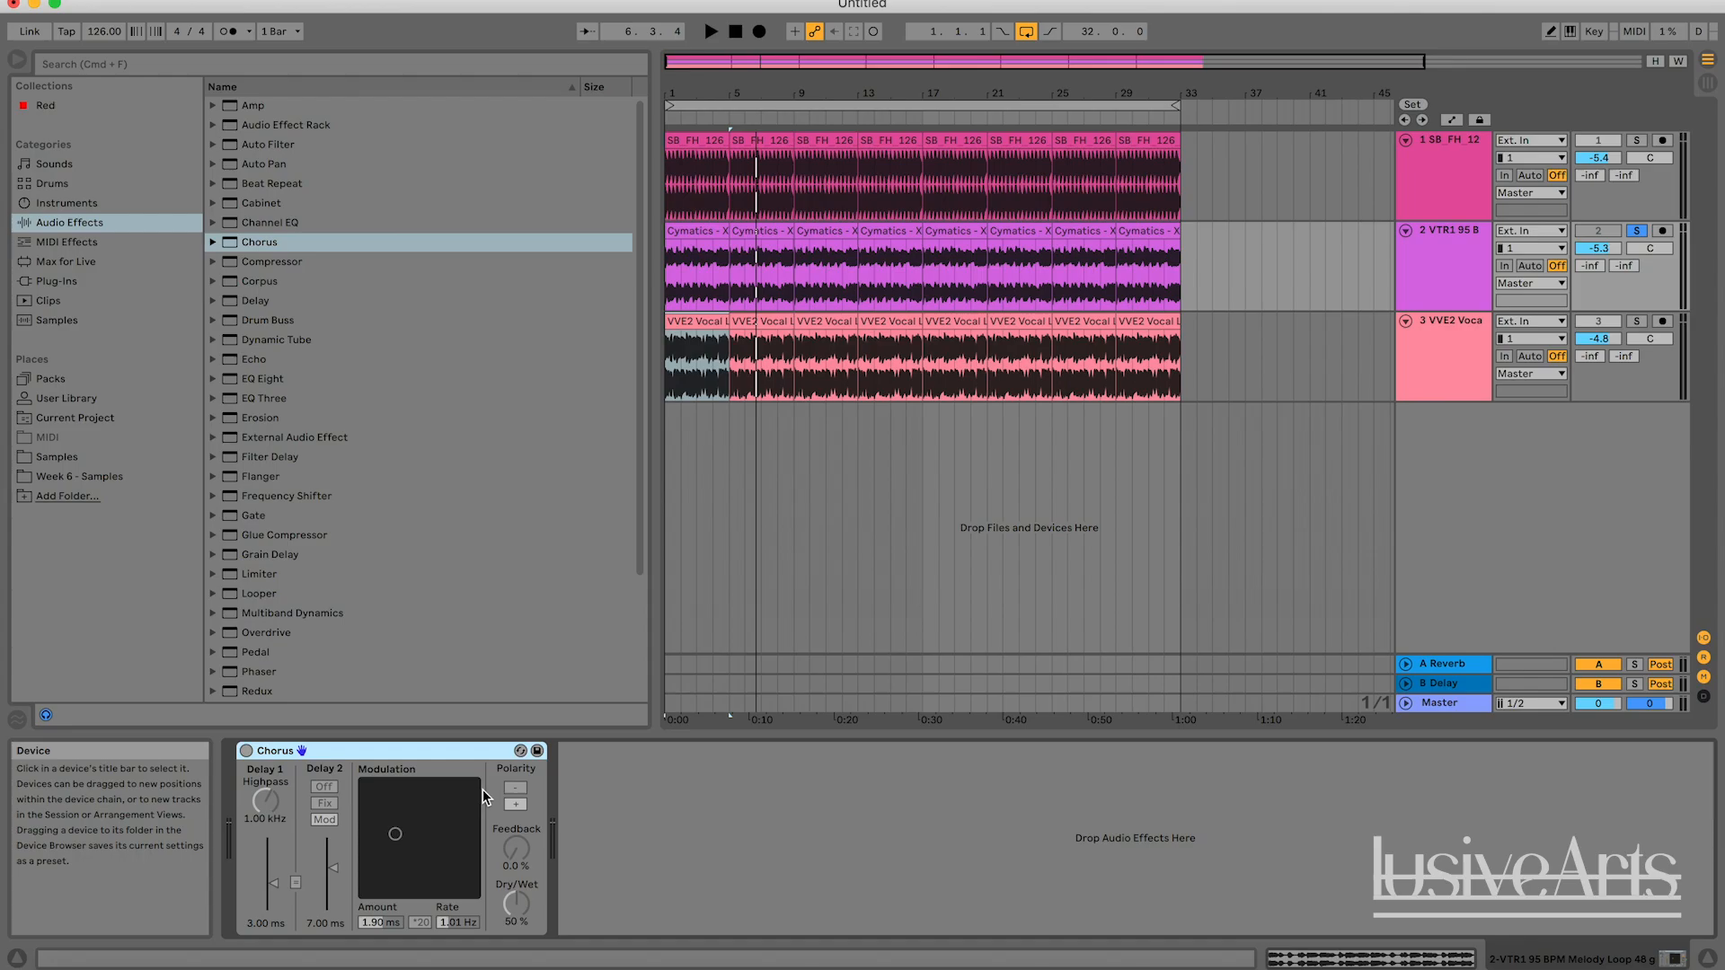
key("space")
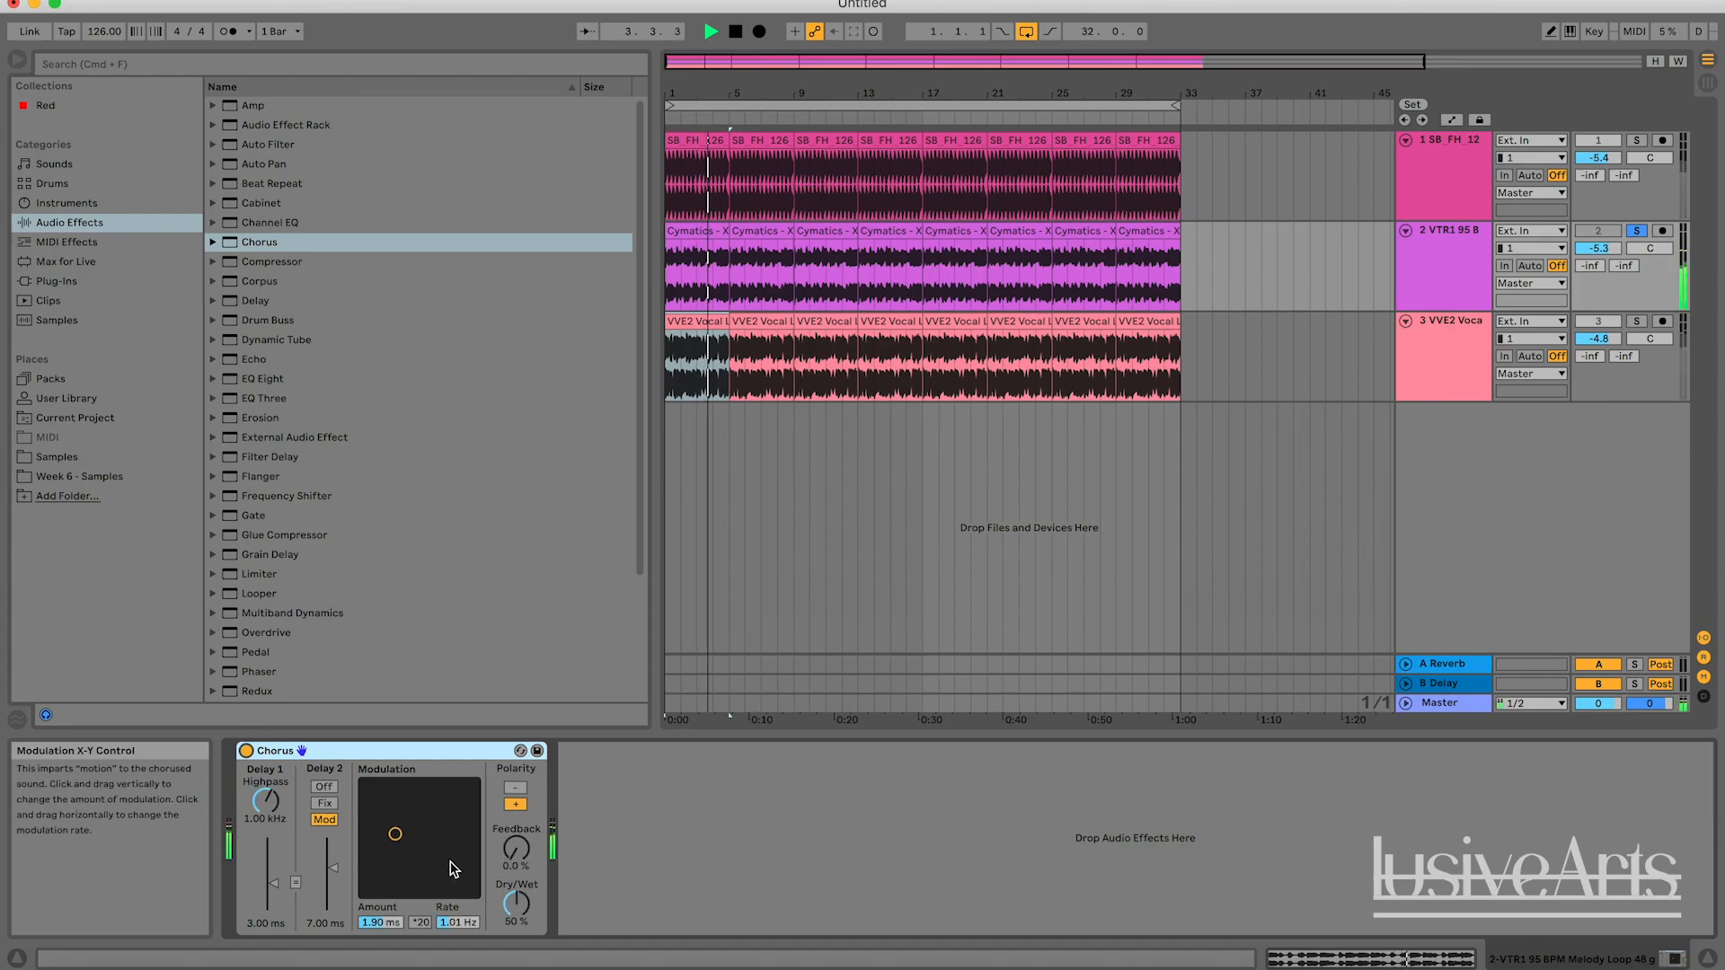
left_click_drag(517, 903, 517, 854)
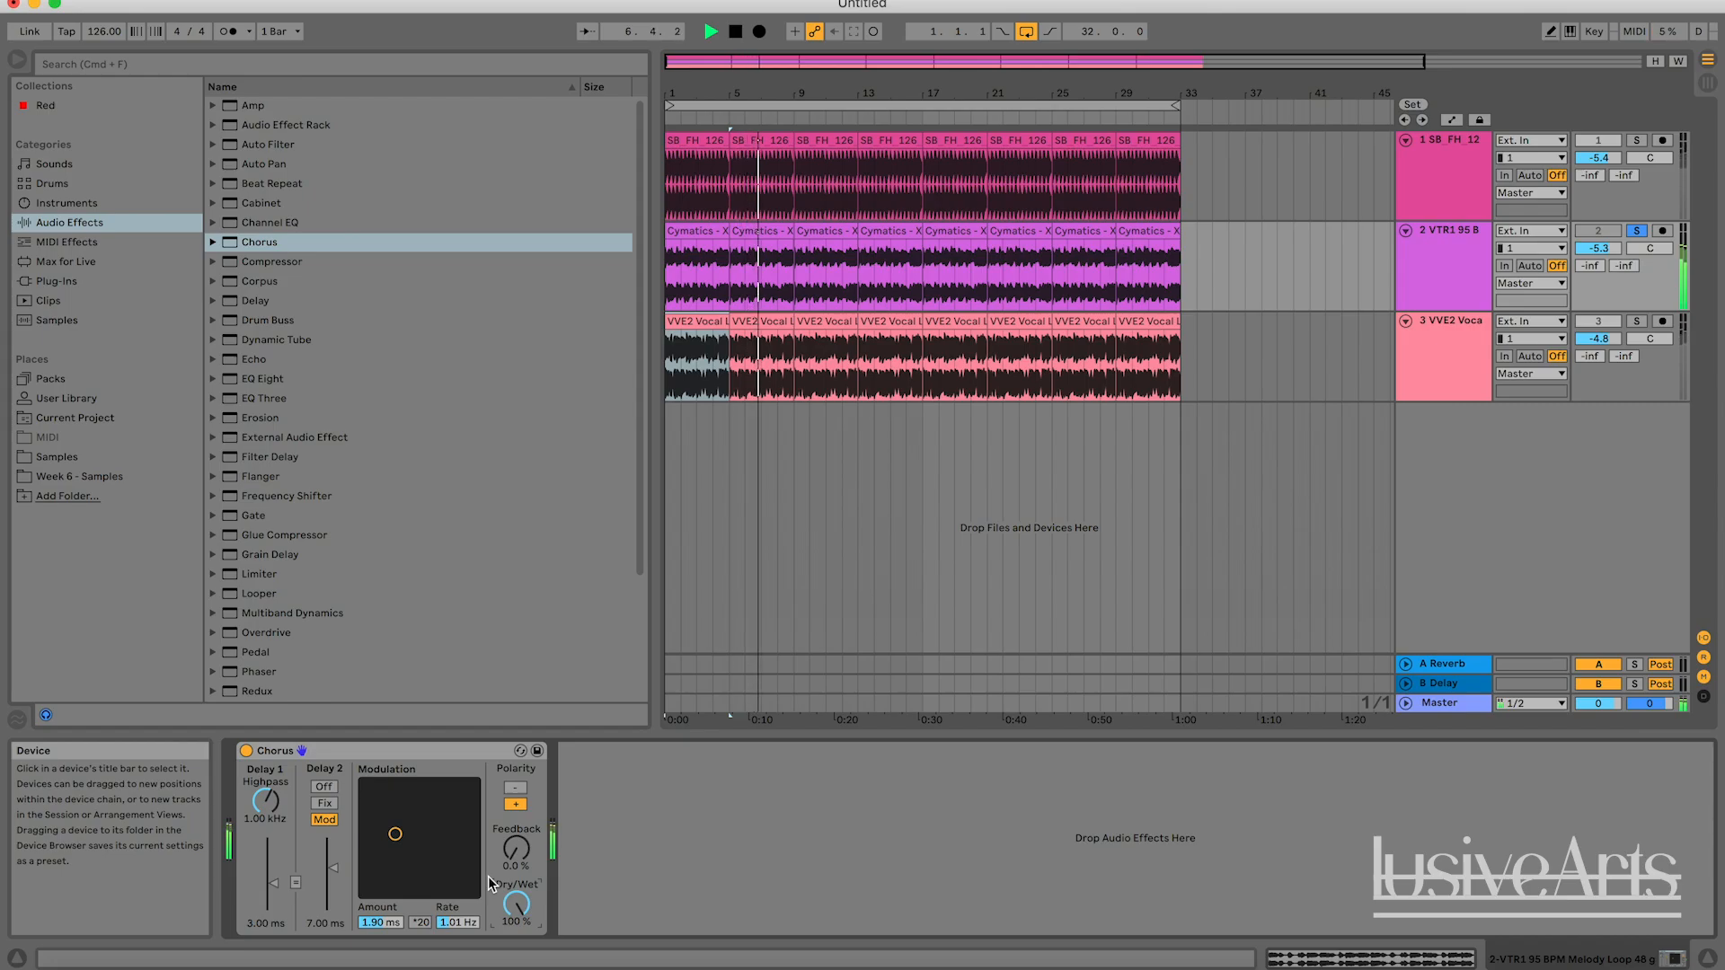
left_click(245, 751)
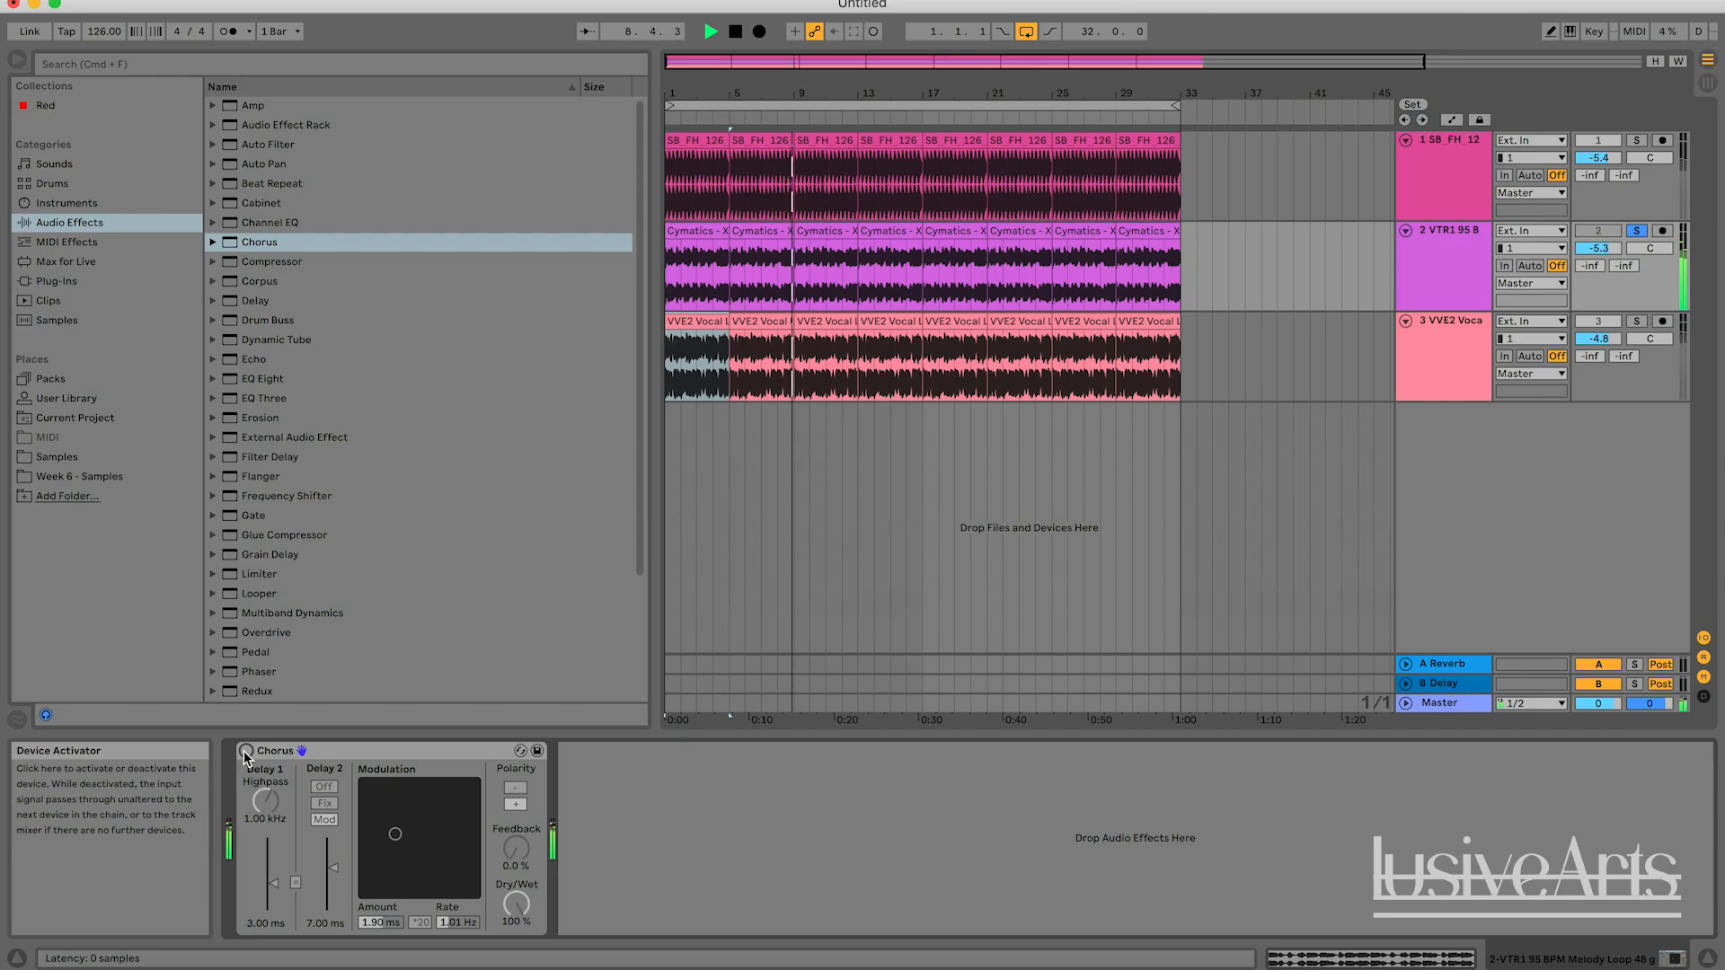
left_click(245, 751)
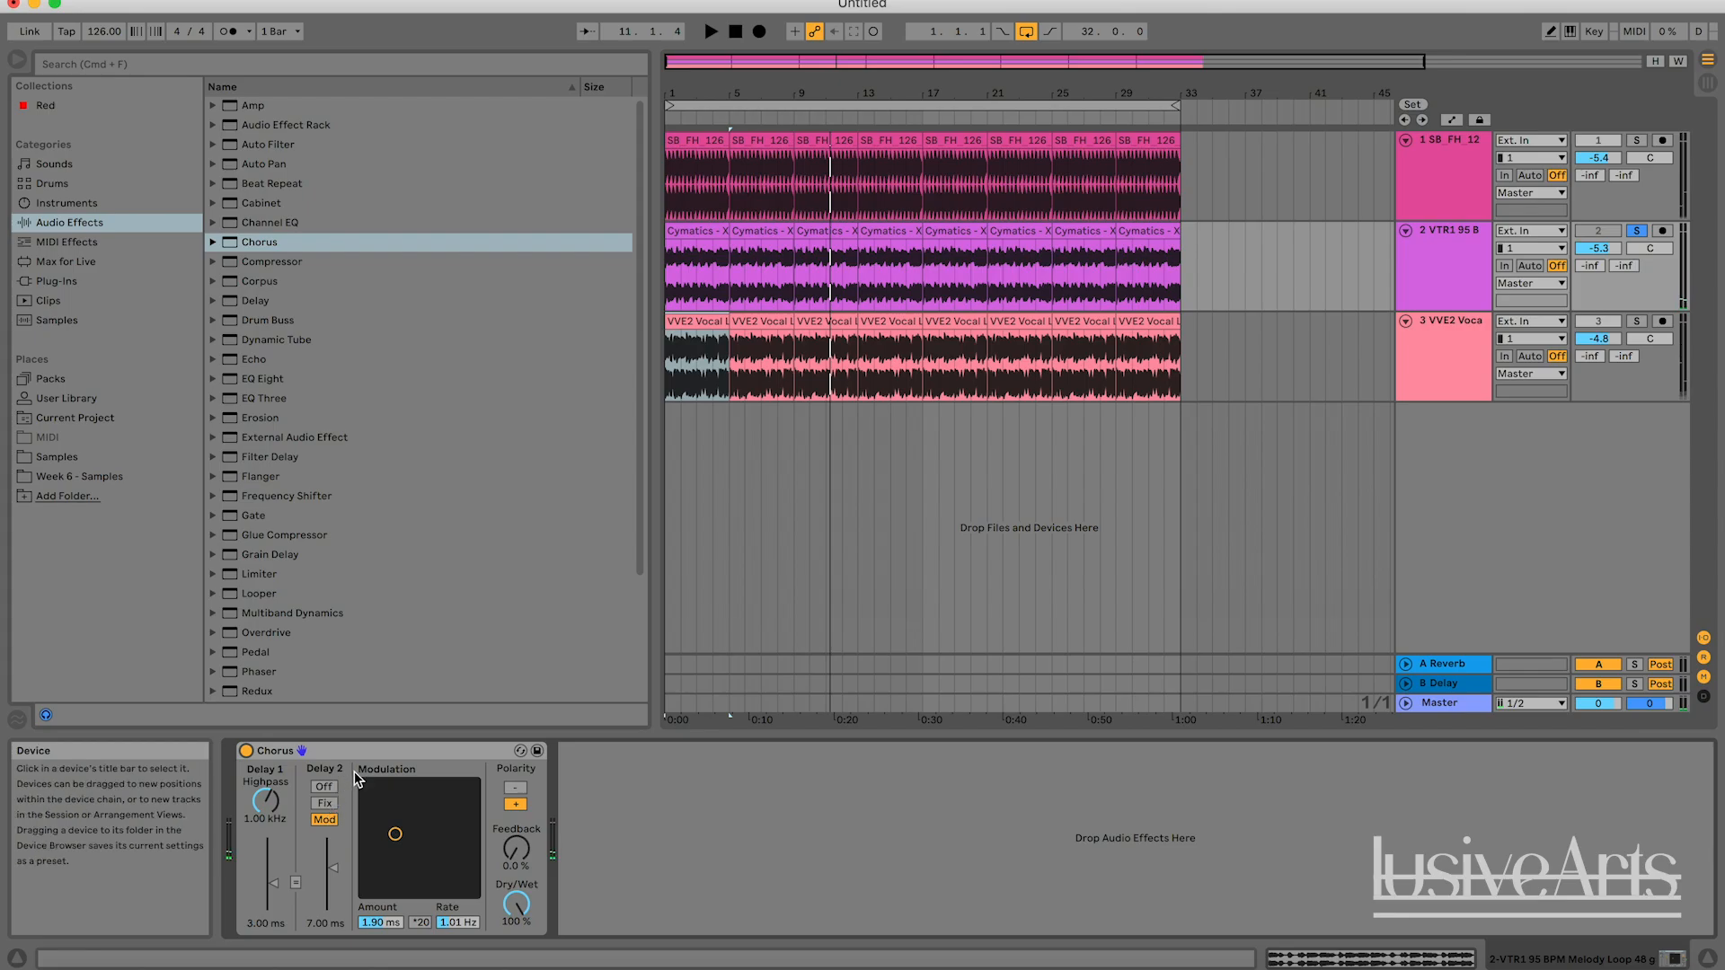
key("space")
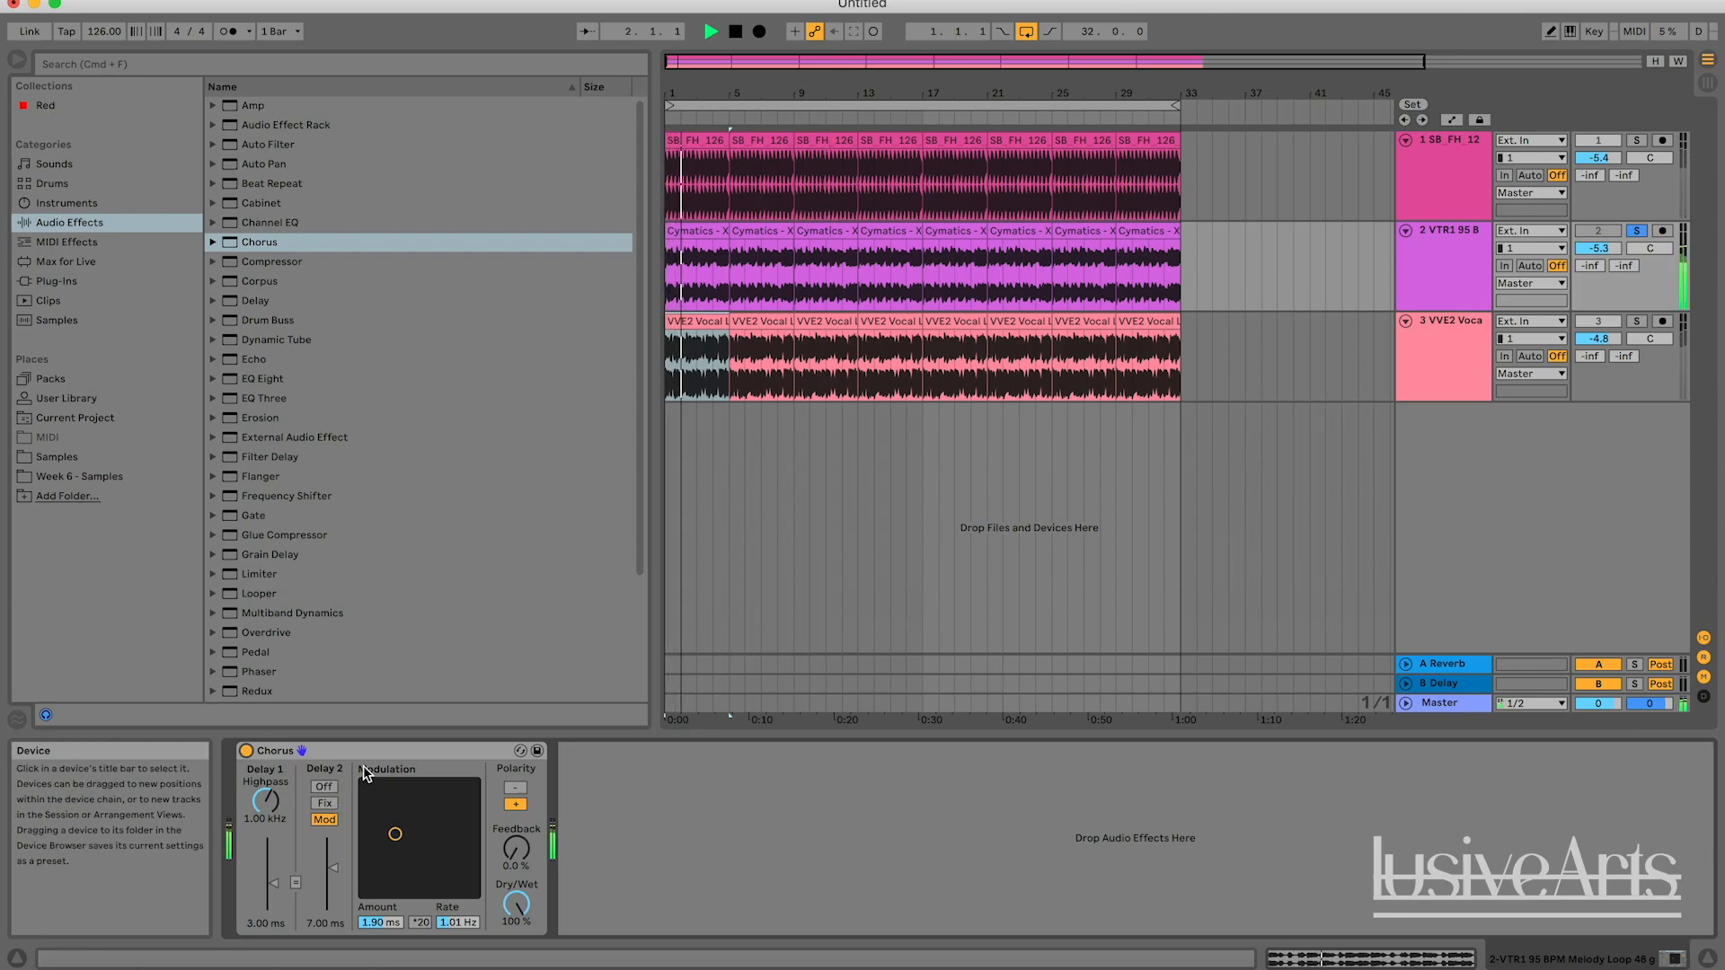
Set the melody Chorus Feedback to 43 %, Delay 1 to 15.3 ms and Delay 2 to 0.29 ms, comparing it against bypass.
key("space")
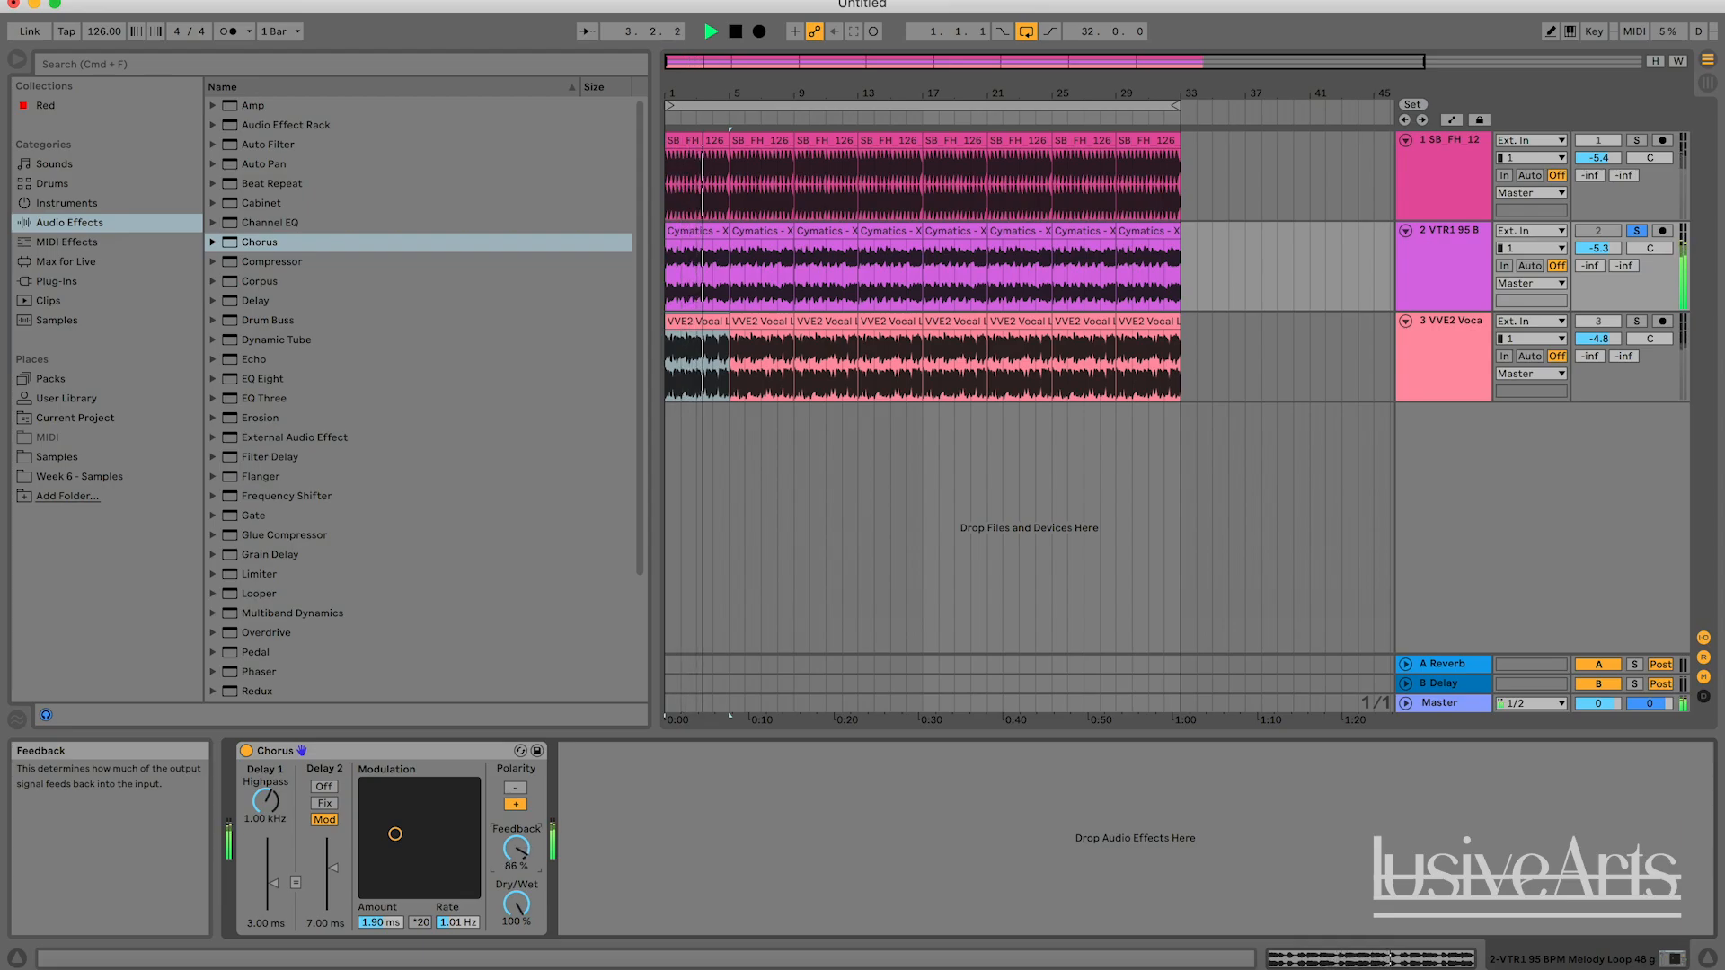
left_click_drag(517, 847, 517, 886)
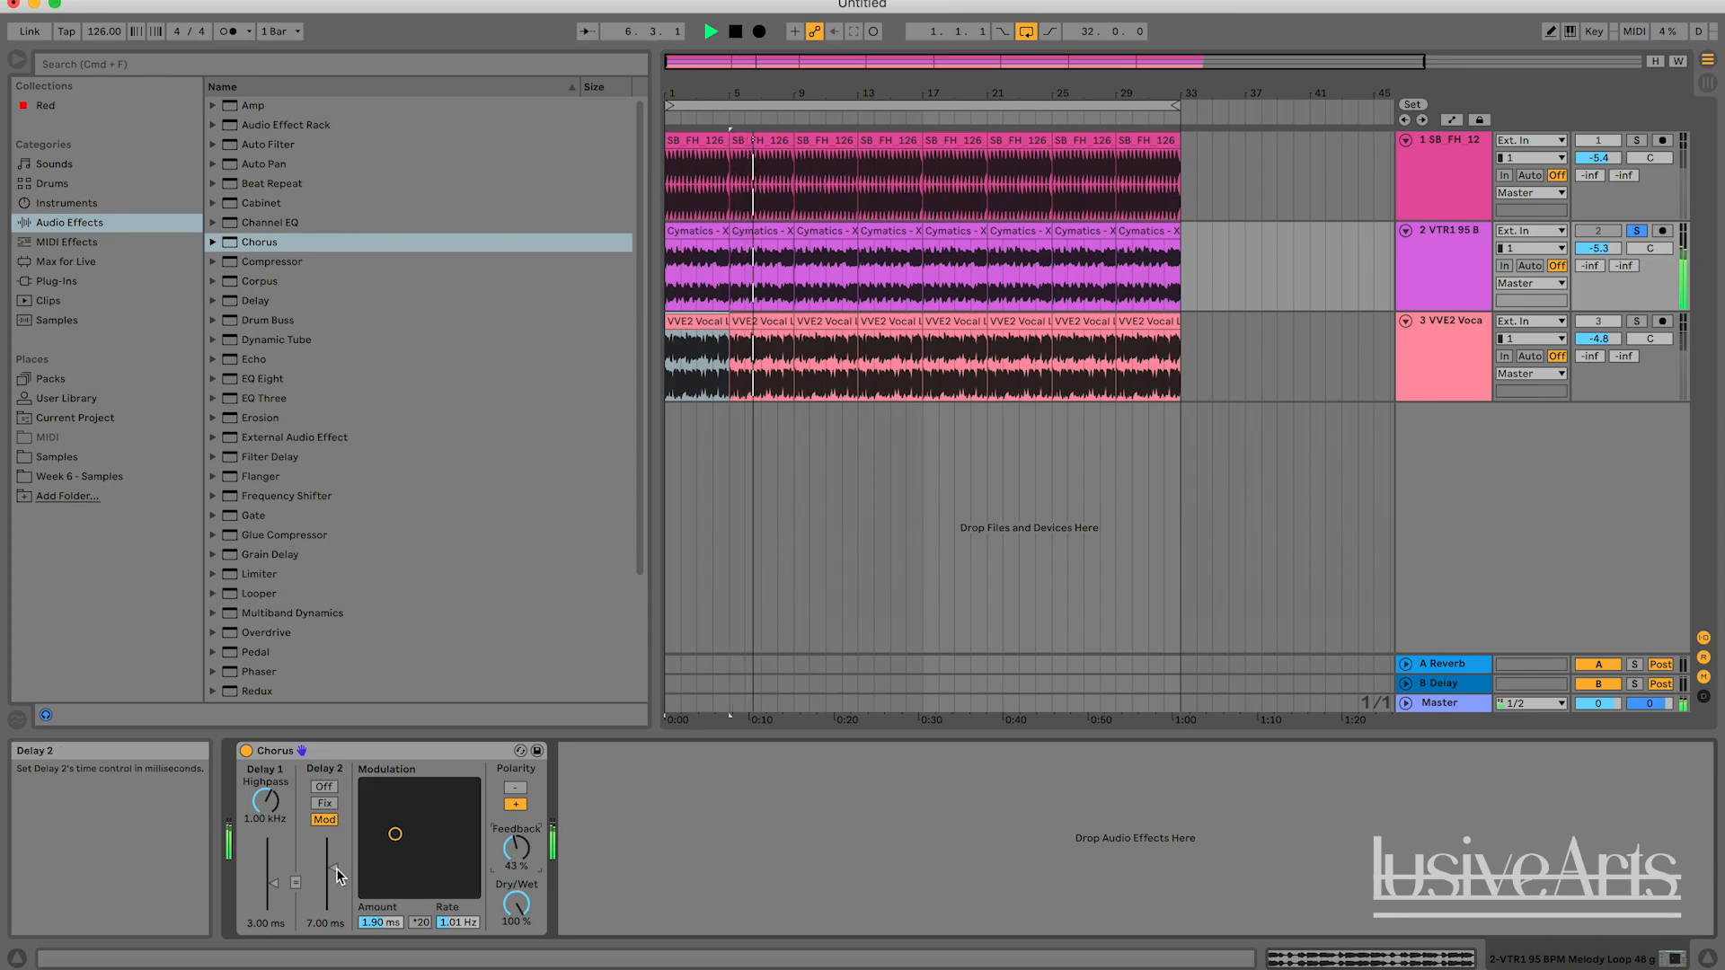
left_click_drag(332, 868, 332, 903)
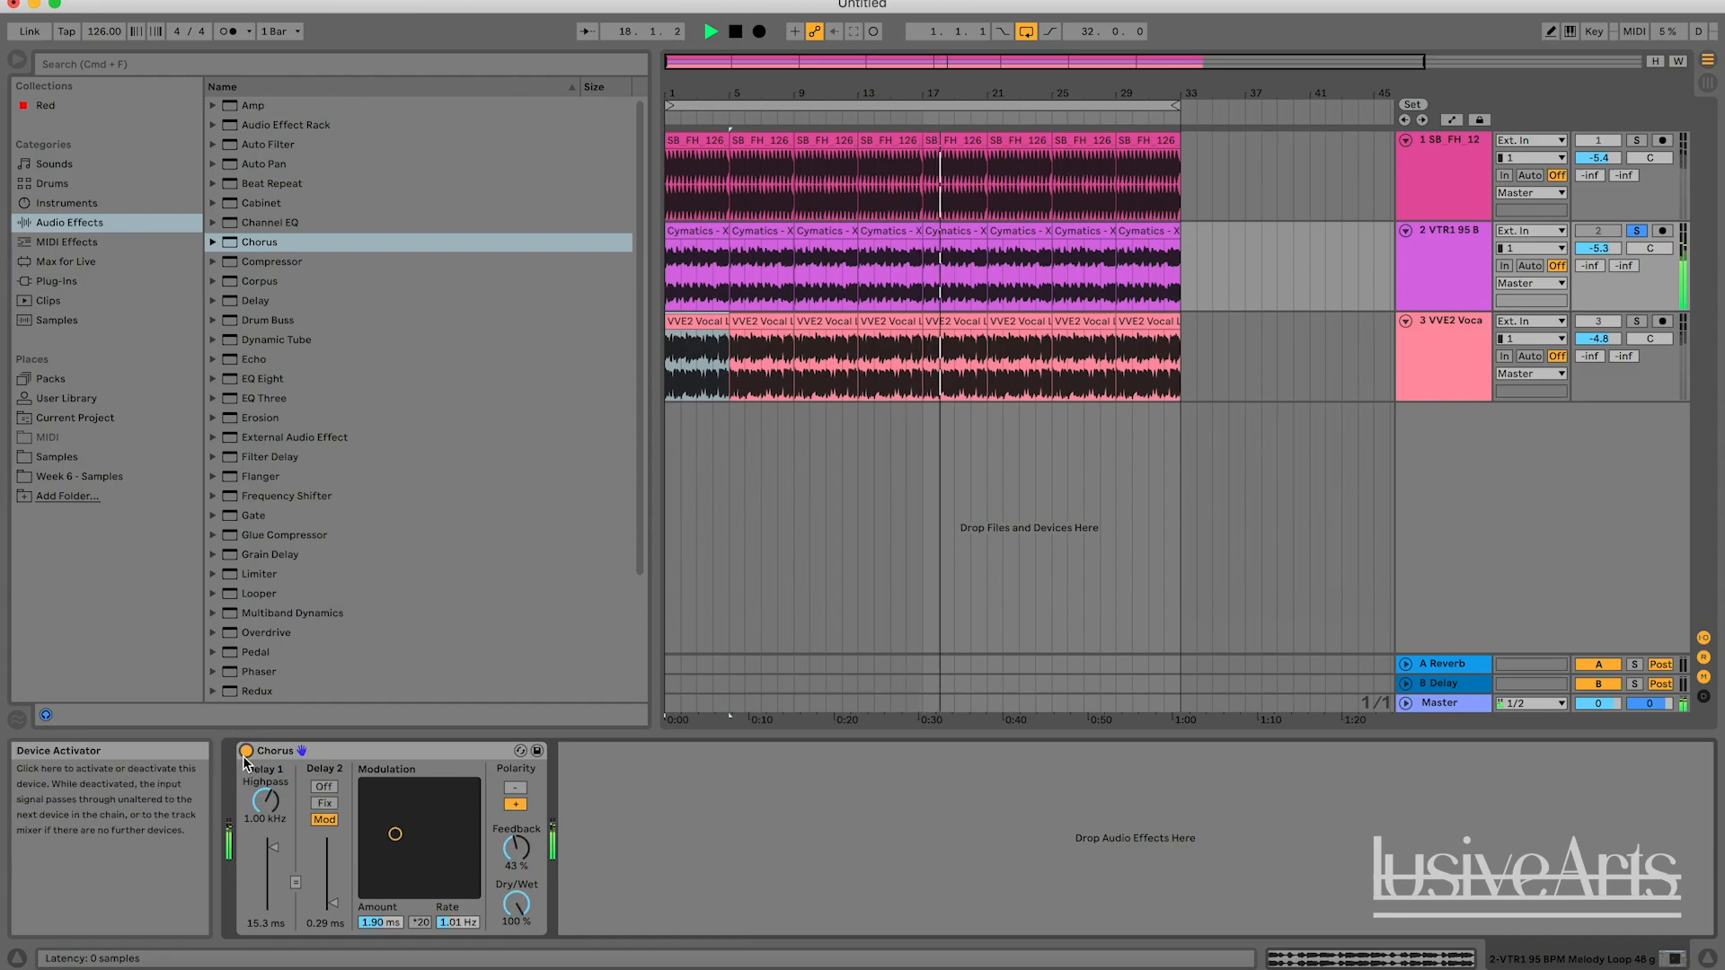
left_click(246, 753)
left_click(246, 753)
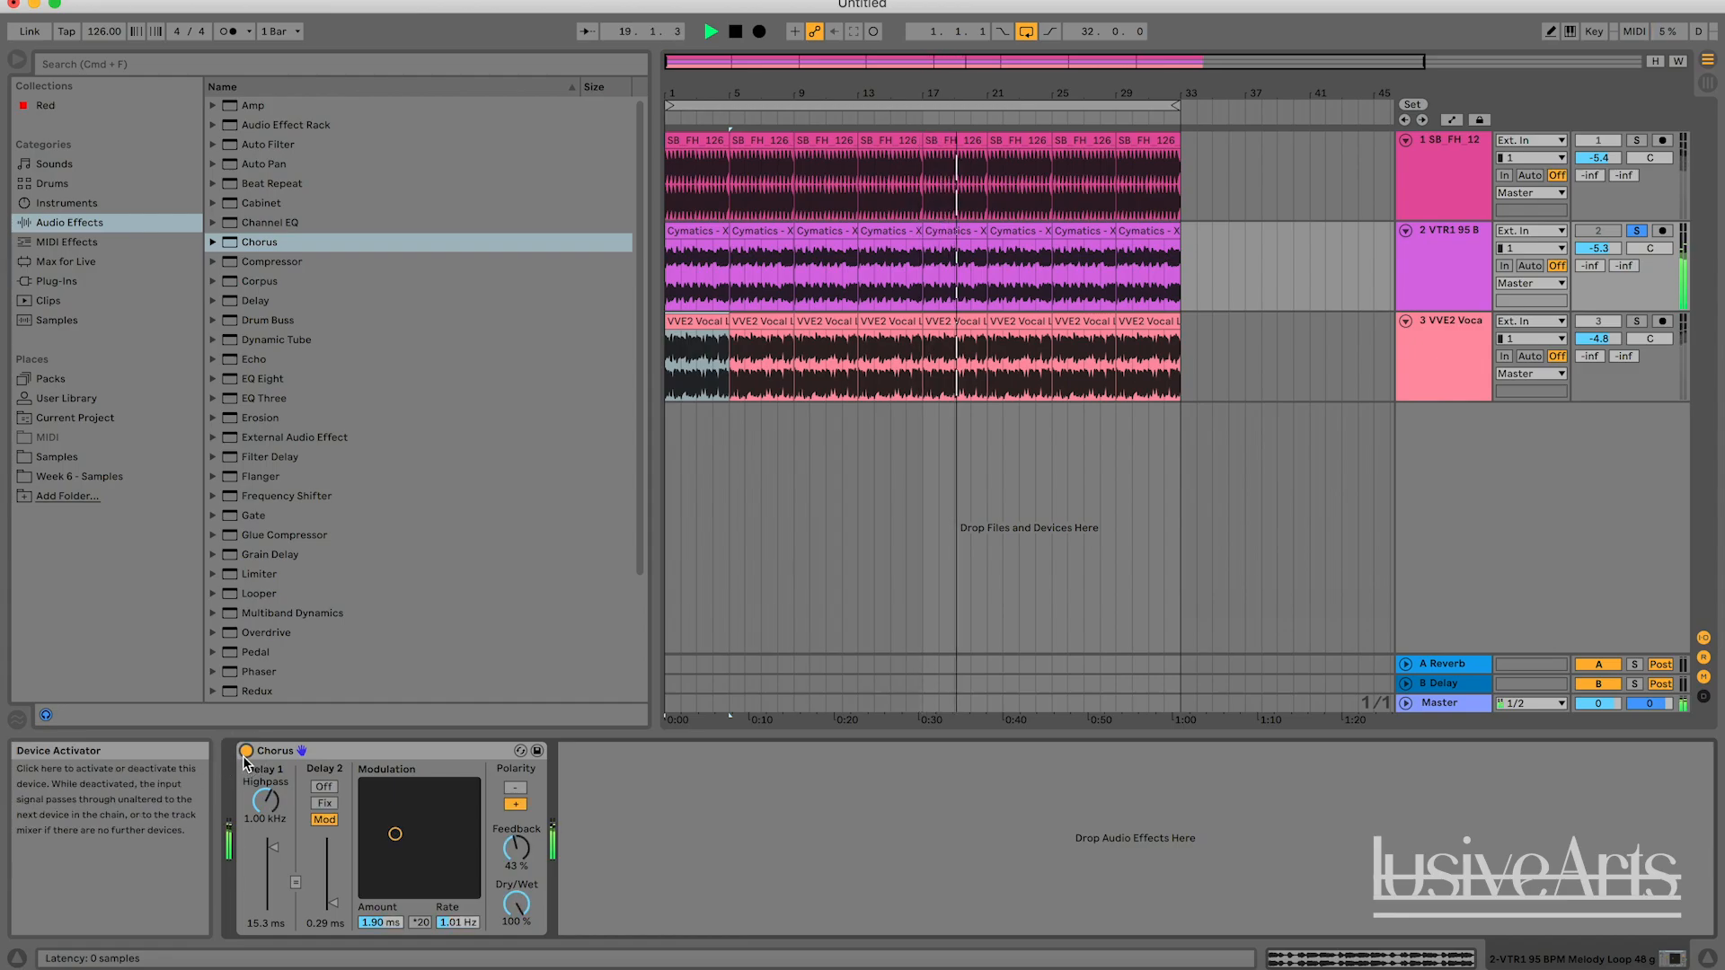
Delete the Chorus from the melody track and replace the drum track's Overdrive with a Chorus.
left_click(327, 753)
key("Delete")
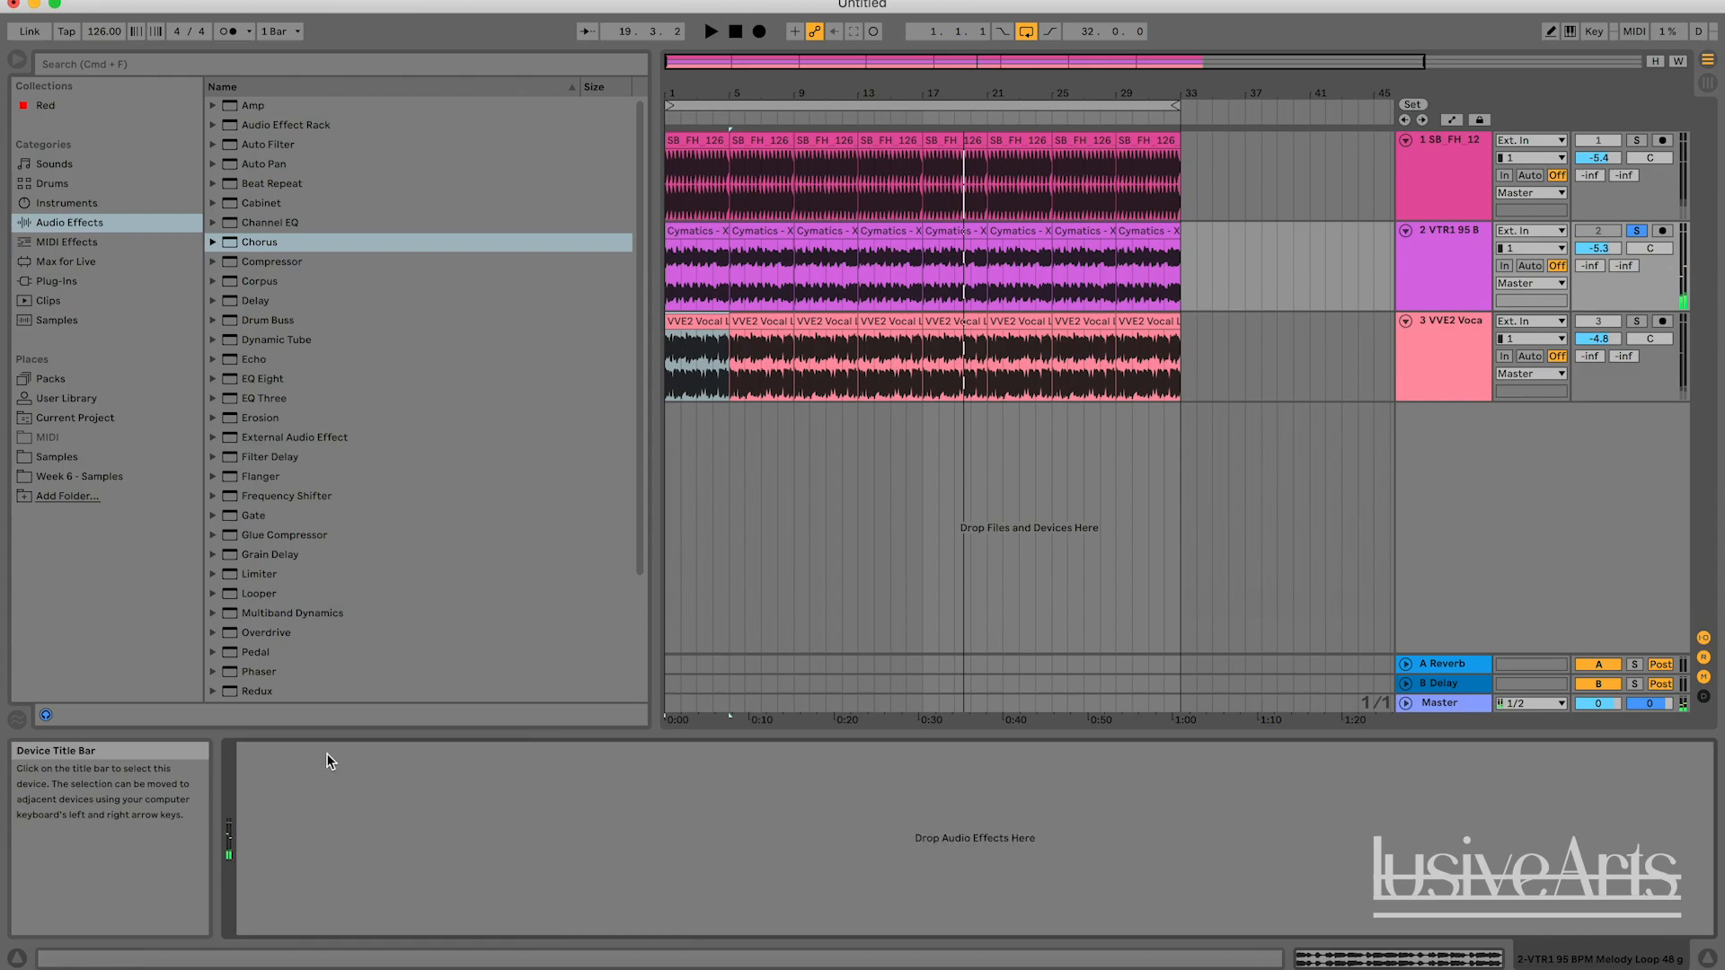
left_click(1462, 146)
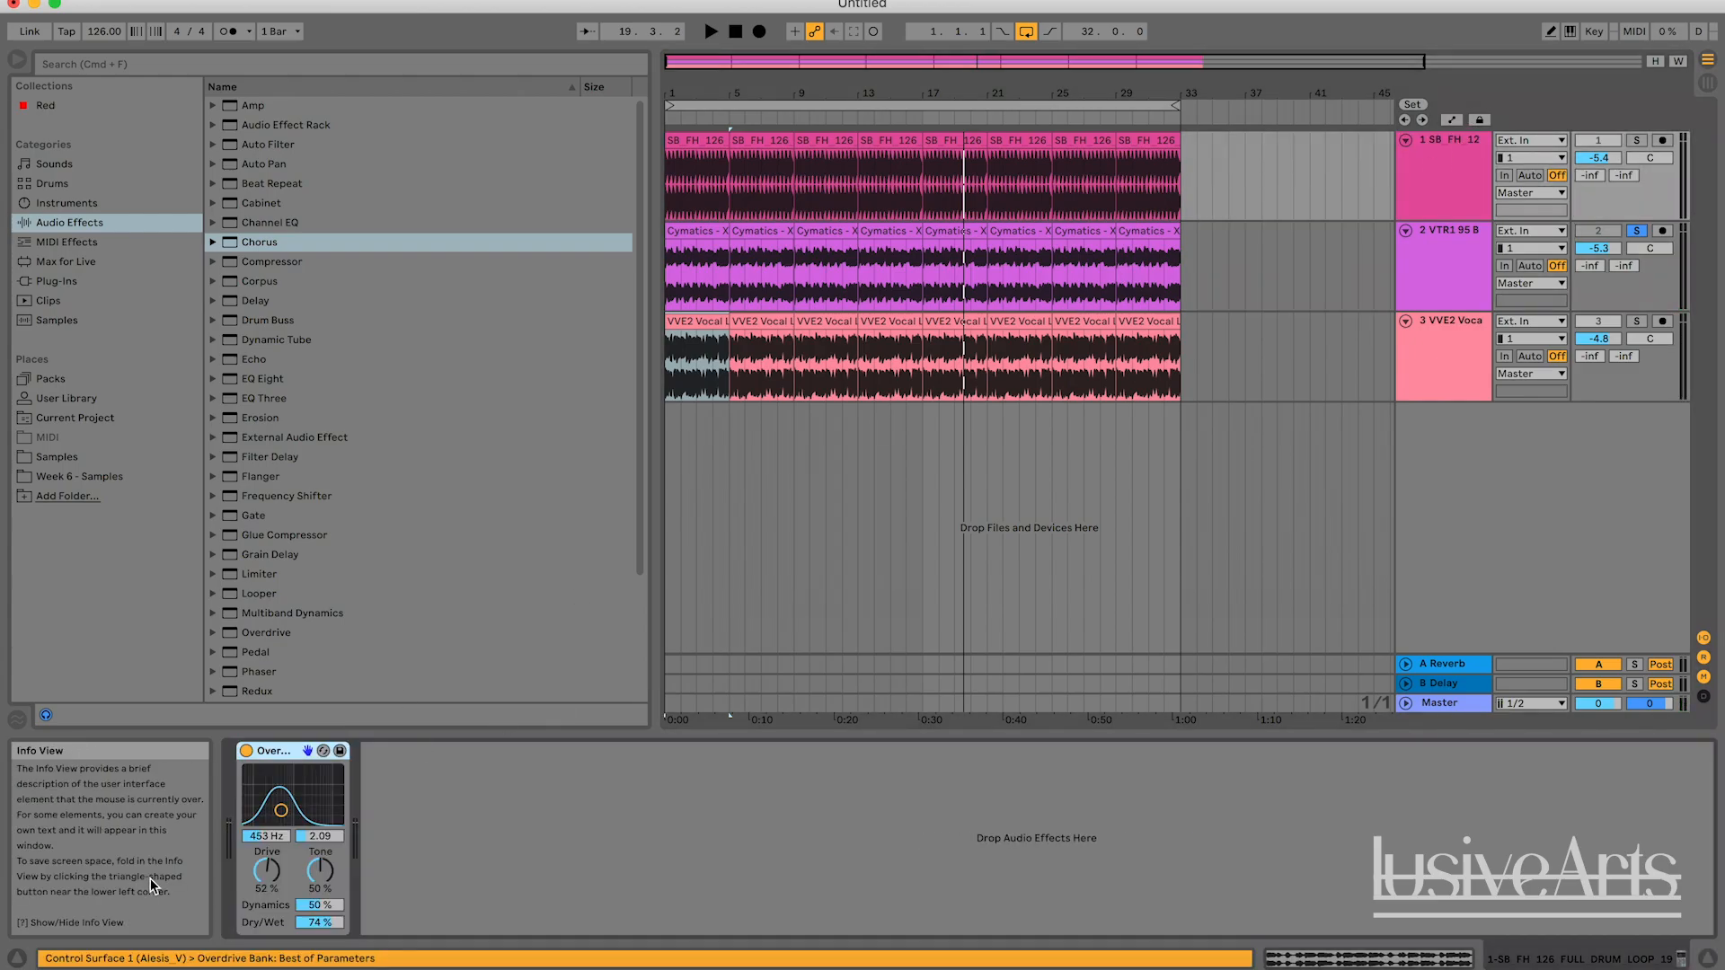
key("Delete")
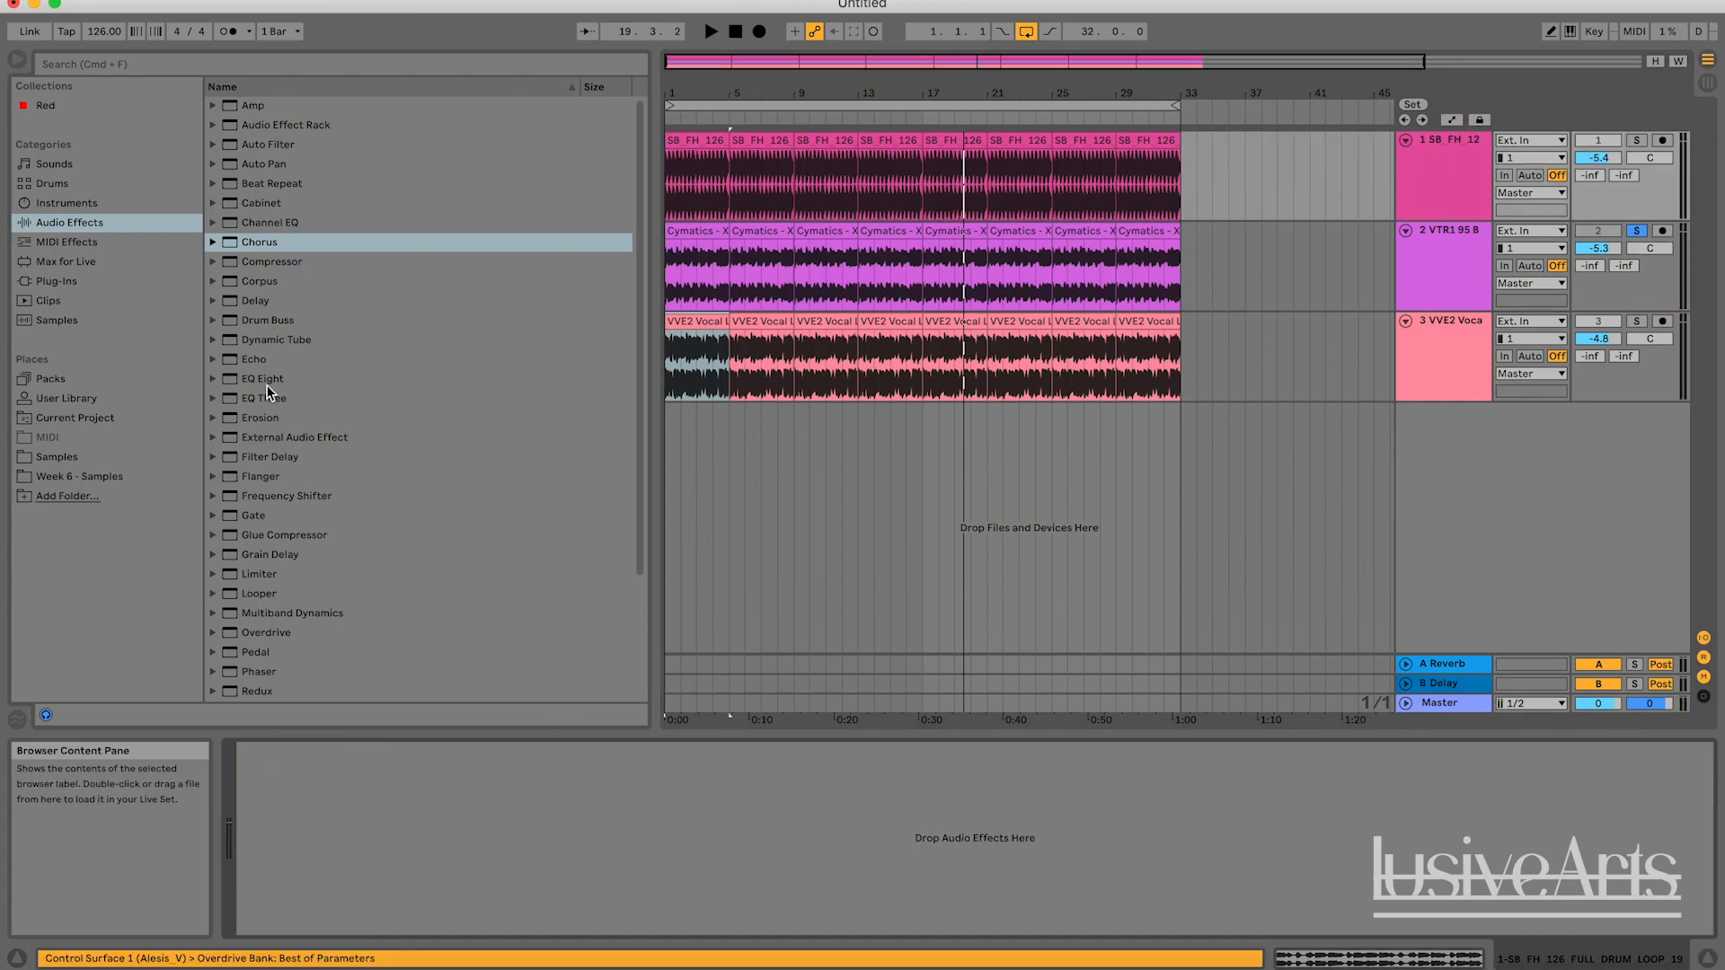
double_click(281, 242)
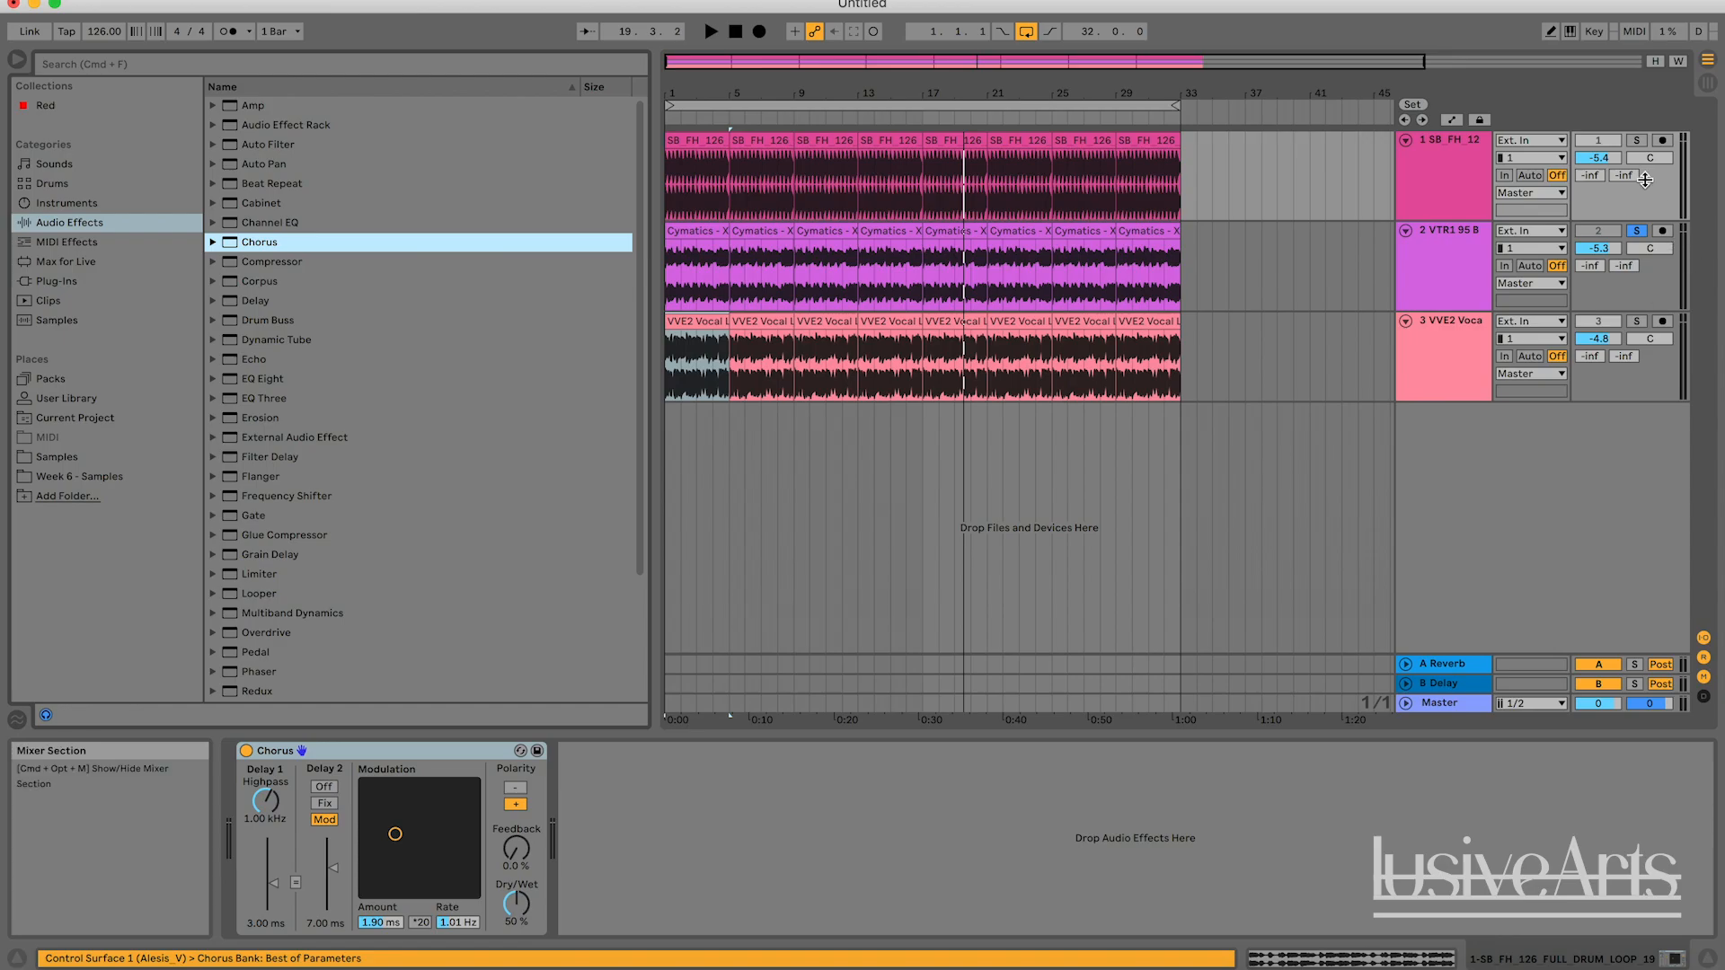
Solo the drum track and compare its loop with the Chorus bypassed and active at 50 % Dry/Wet.
left_click(1636, 140)
left_click(1448, 153)
key("space")
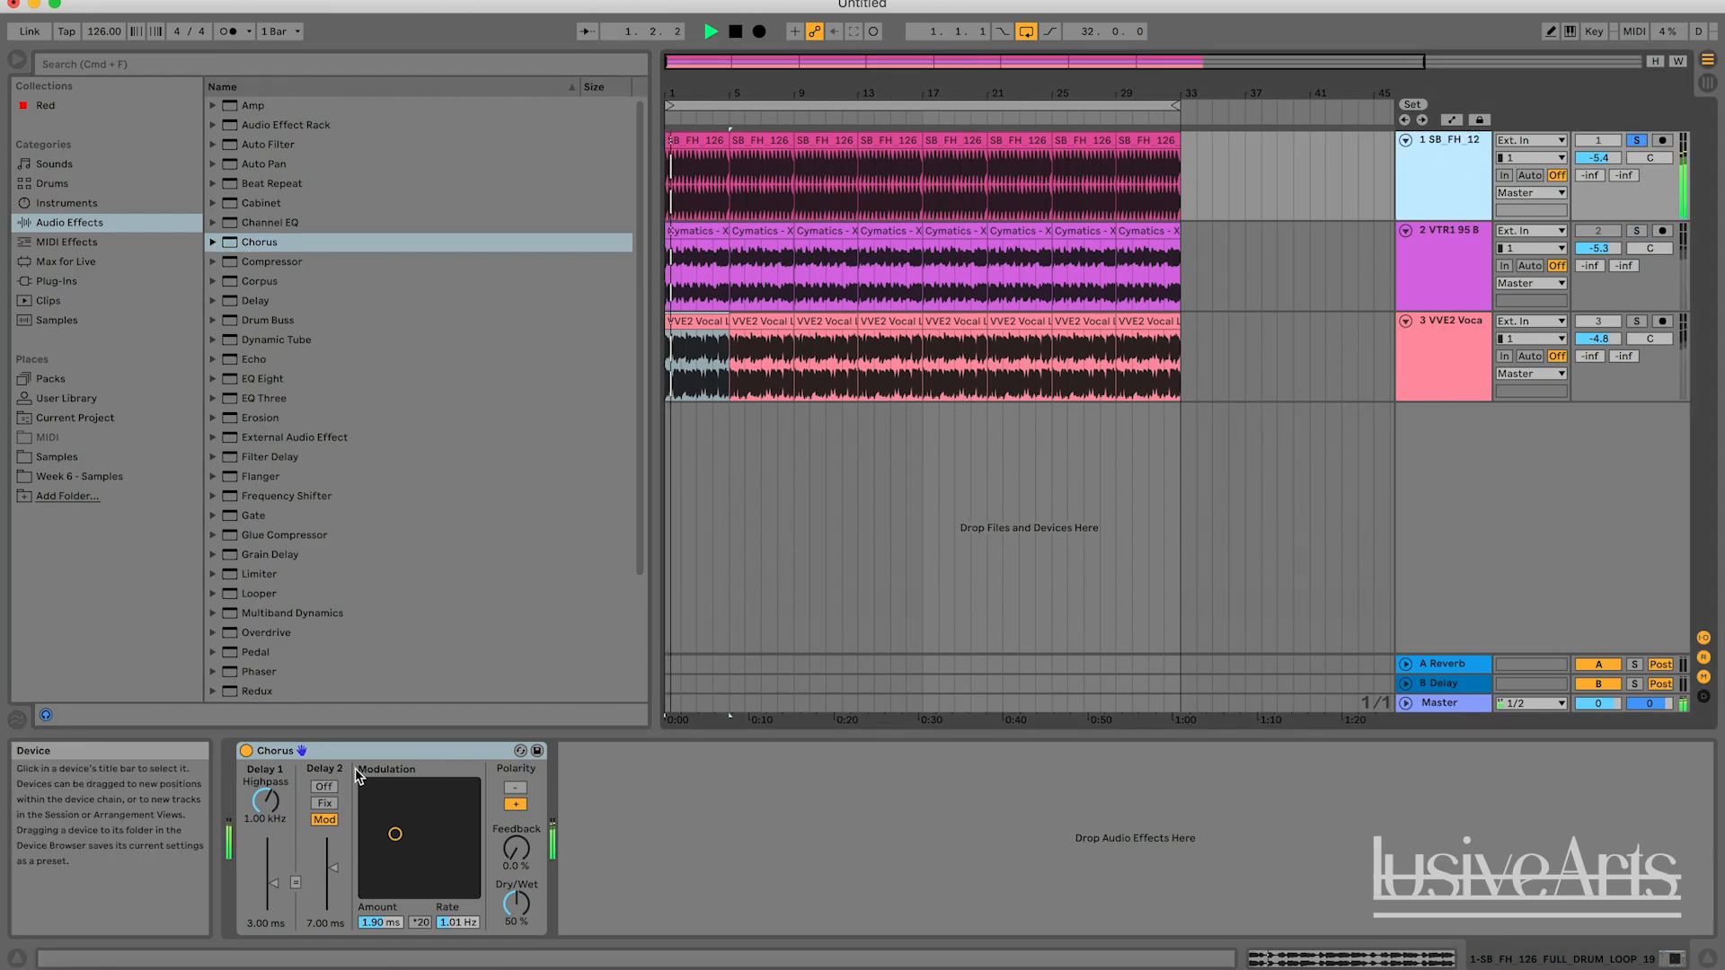
left_click(246, 751)
key("space")
left_click(246, 750)
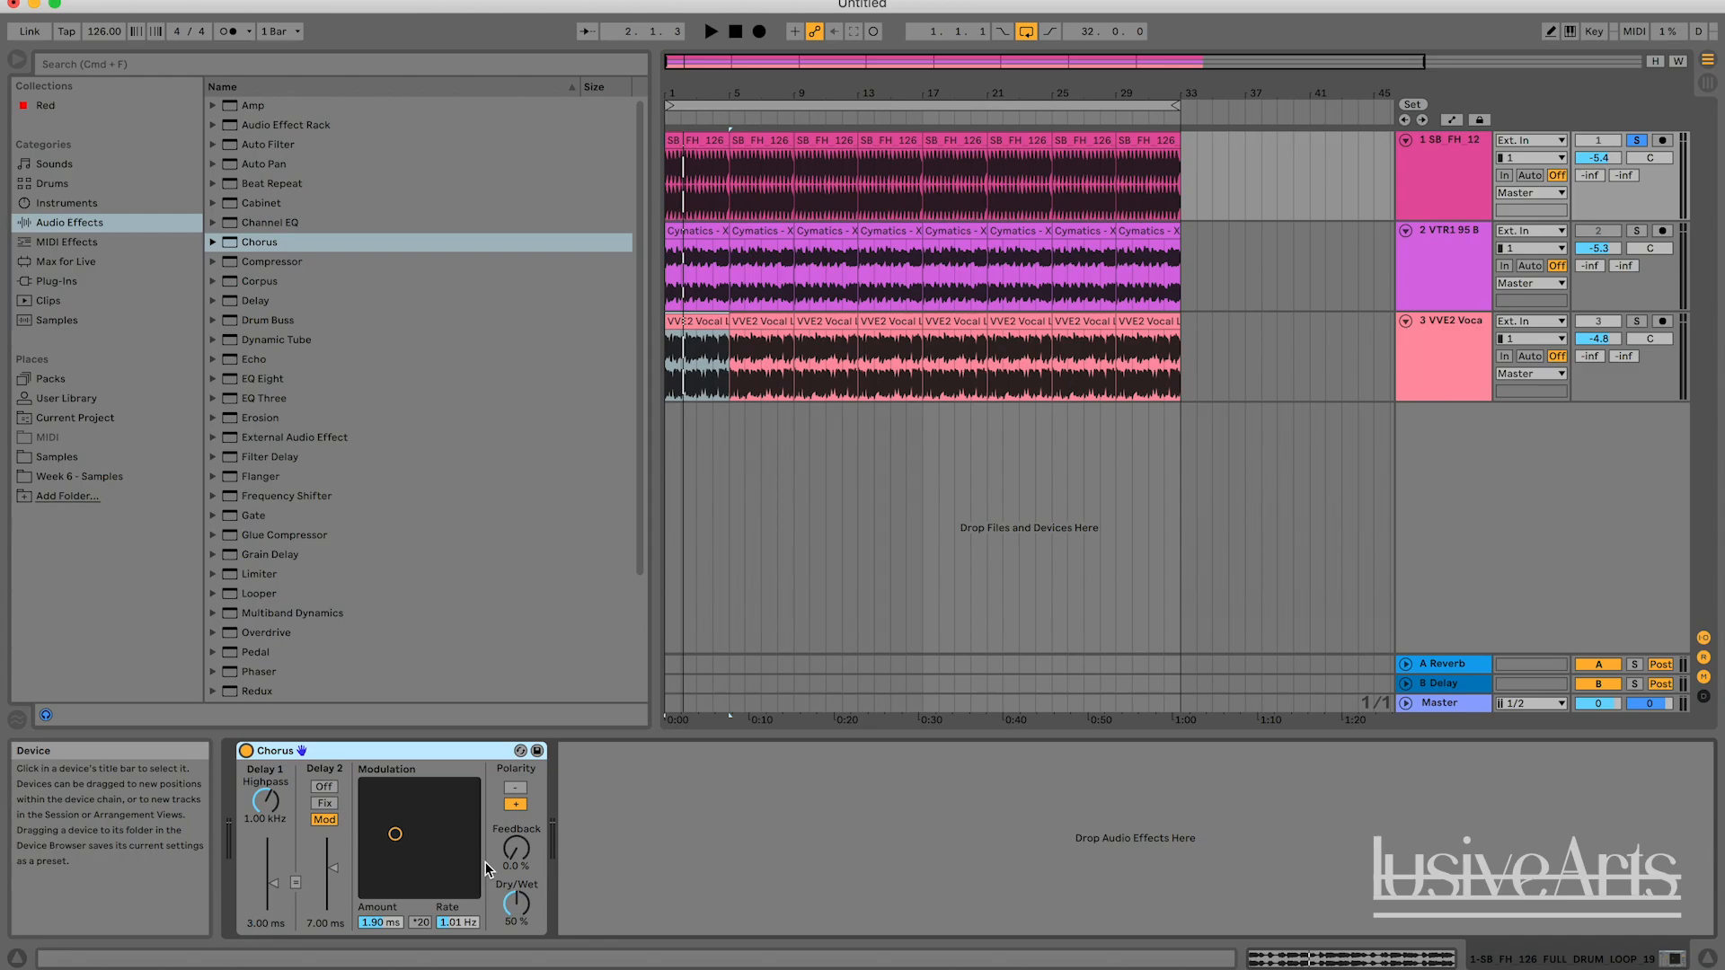
key("space")
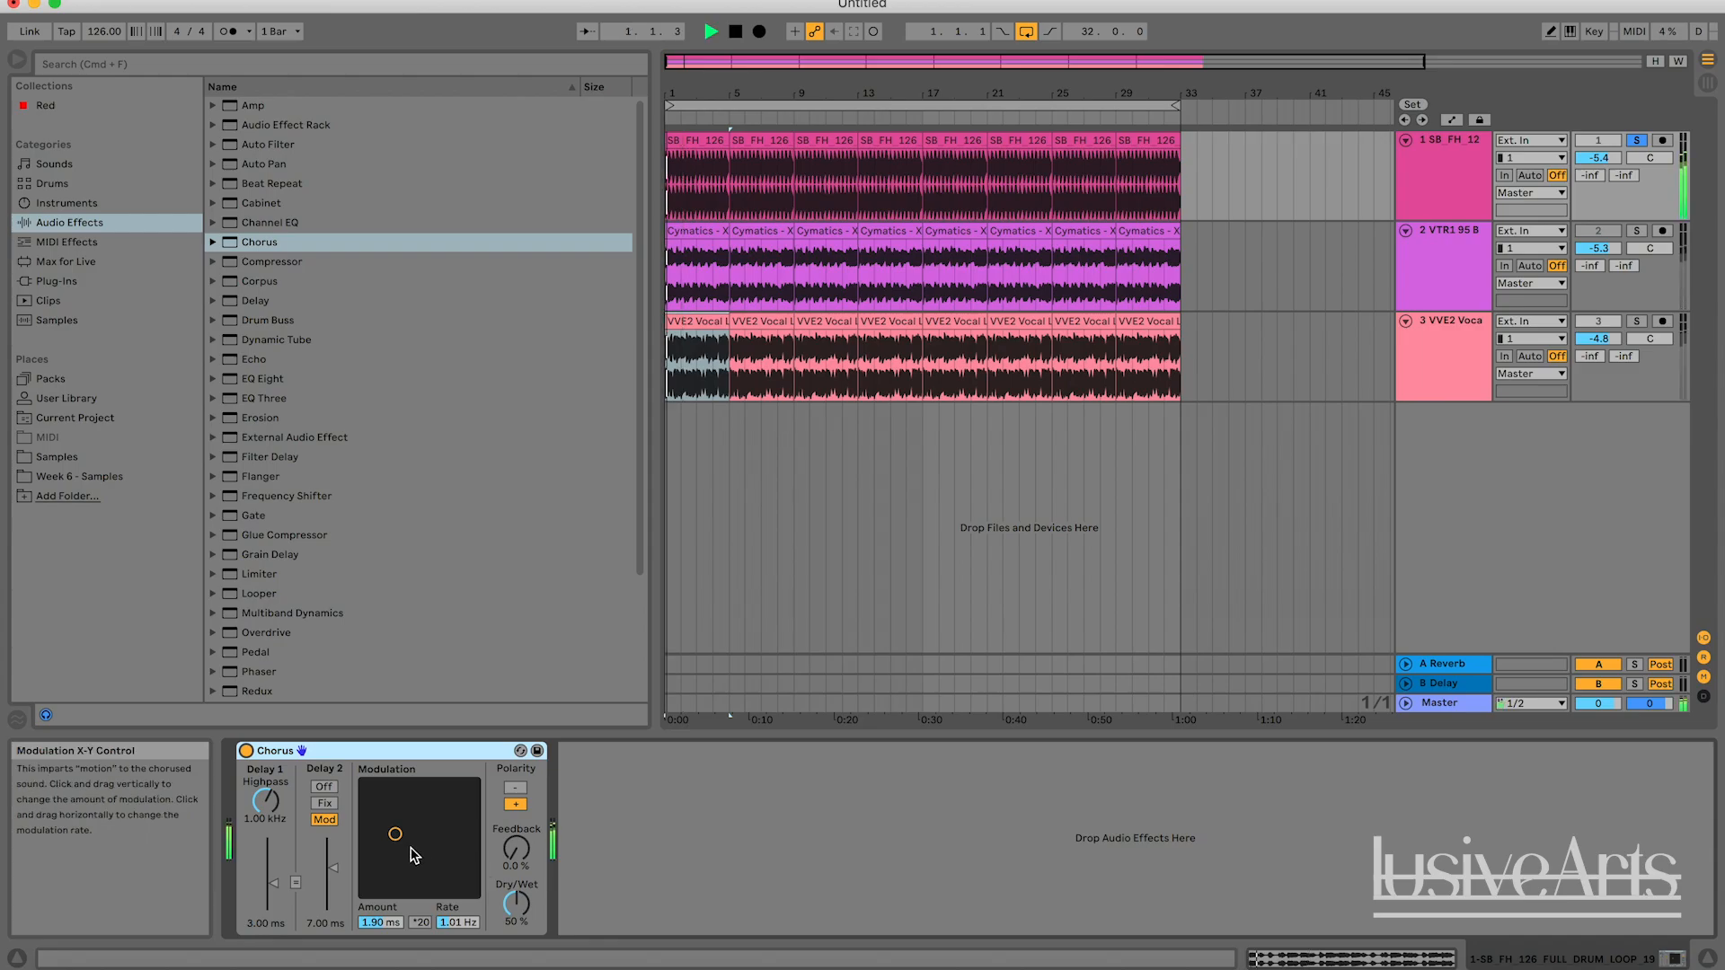
key("space")
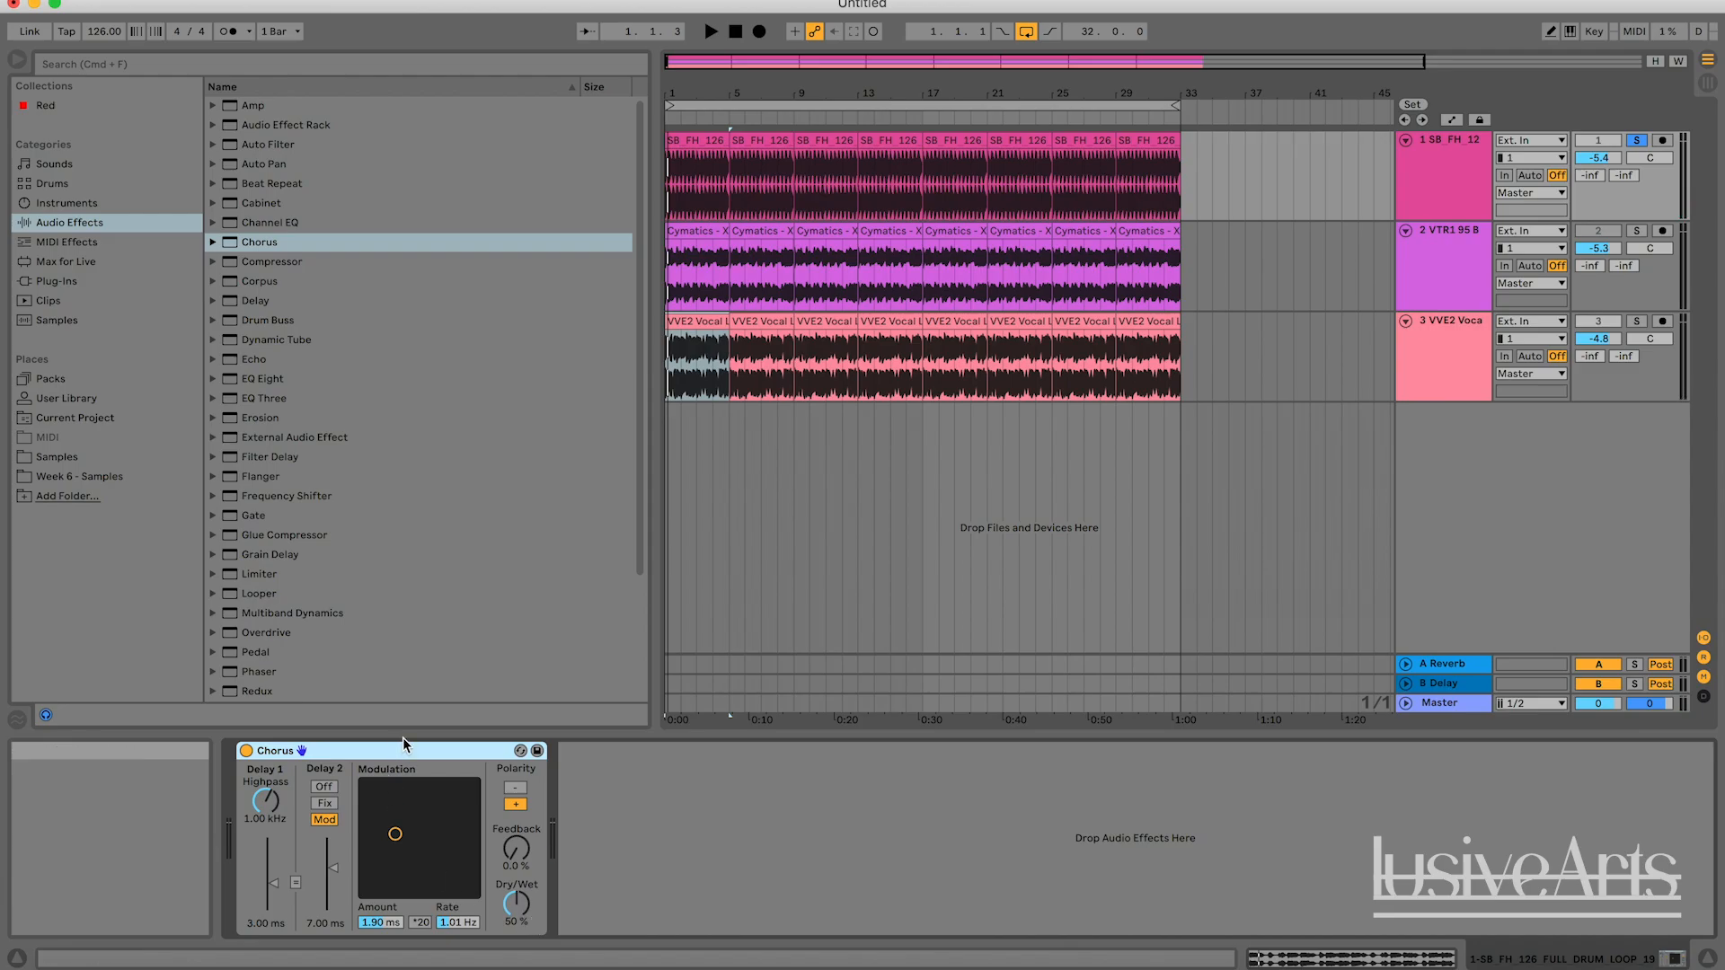
Delete the Chorus from the drum track and undo the deletion.
key("space")
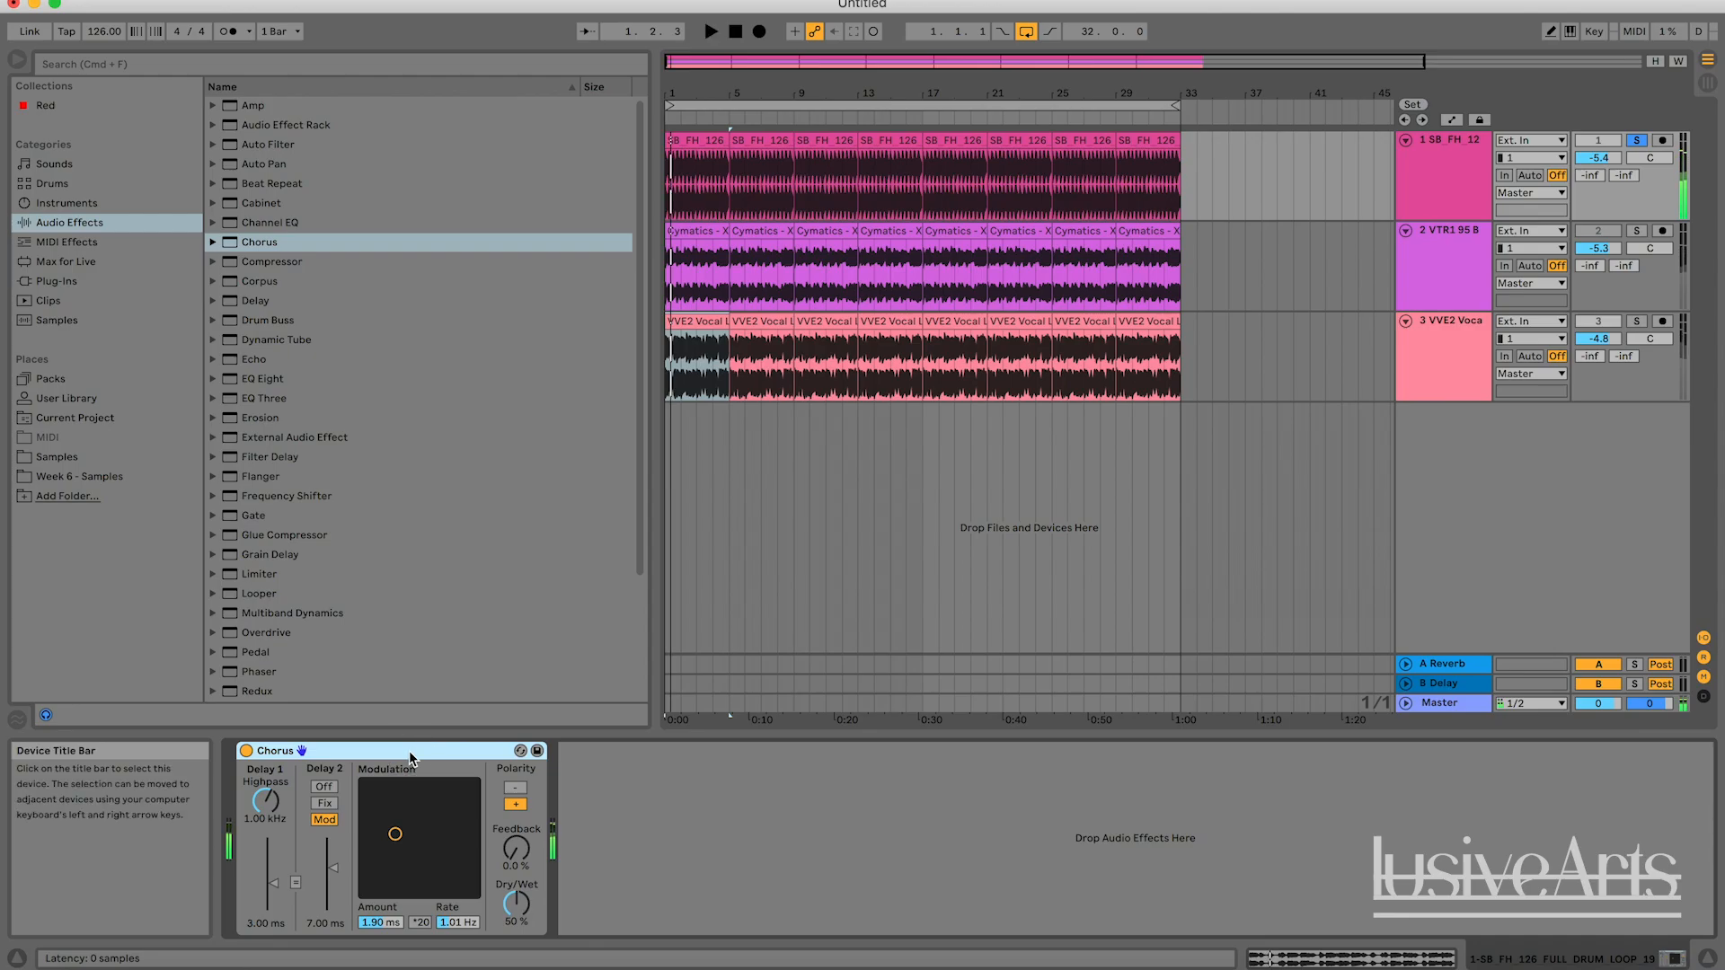
key("BackSpace")
left_click(420, 806)
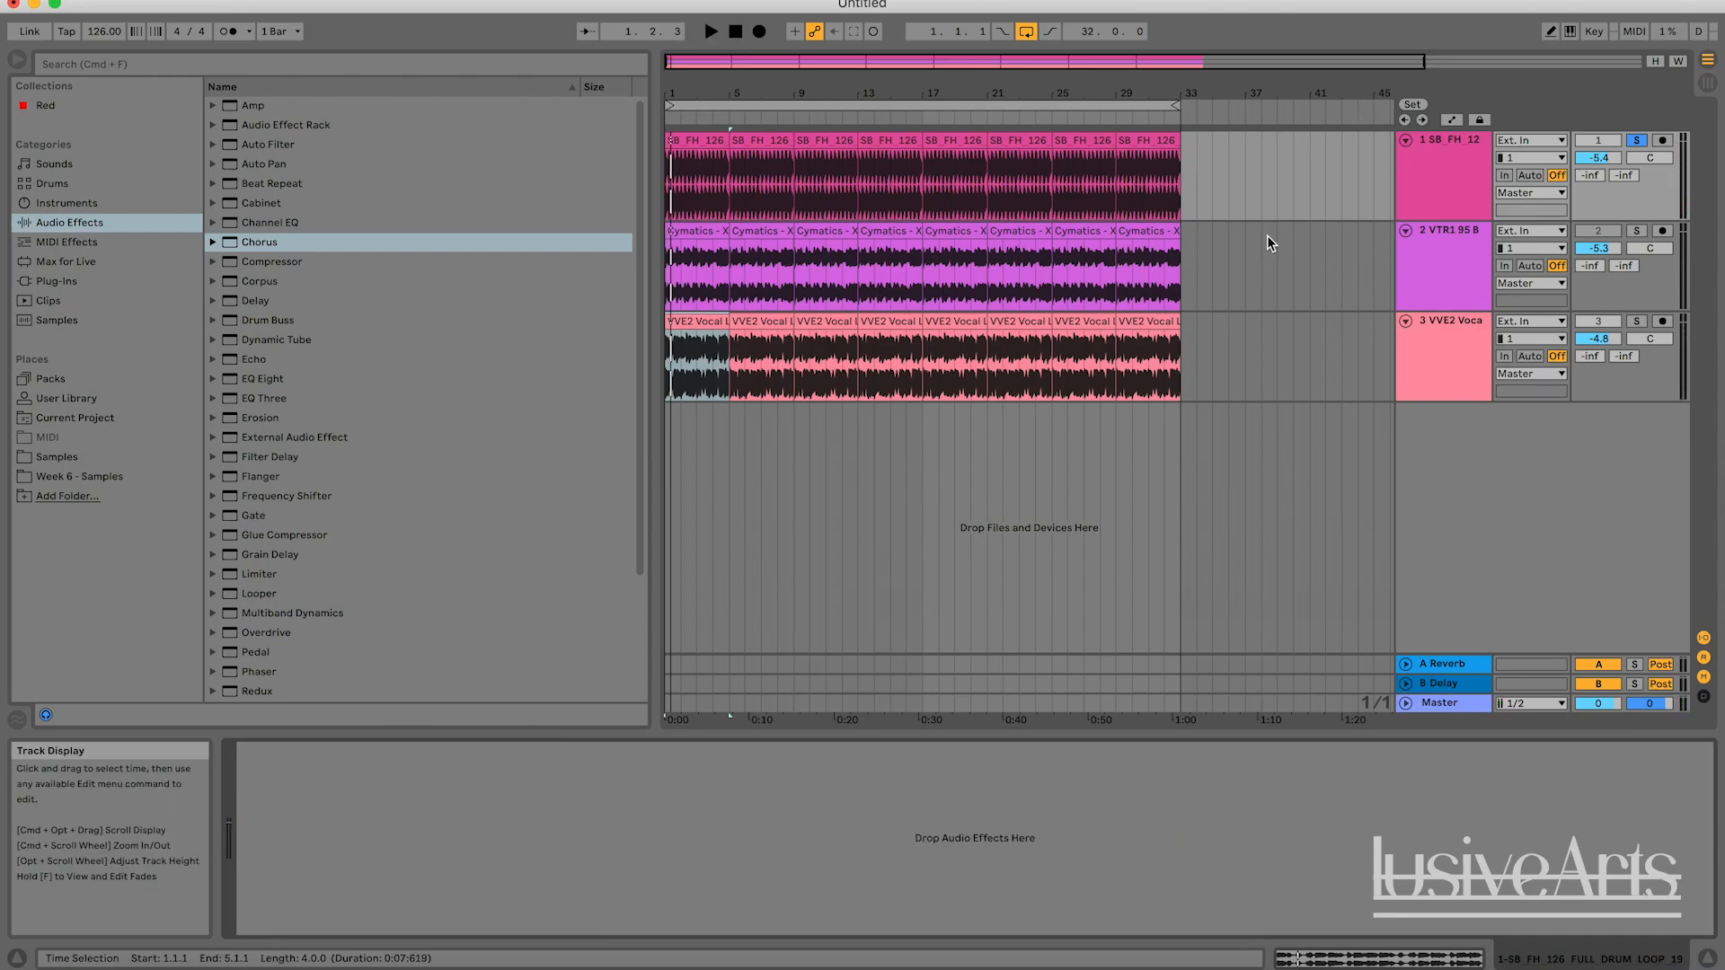
key("super+z")
Set the drum Chorus modulation to 3.00 ms at 2.92 Hz and its Dry/Wet to 100 % during playback.
key("space")
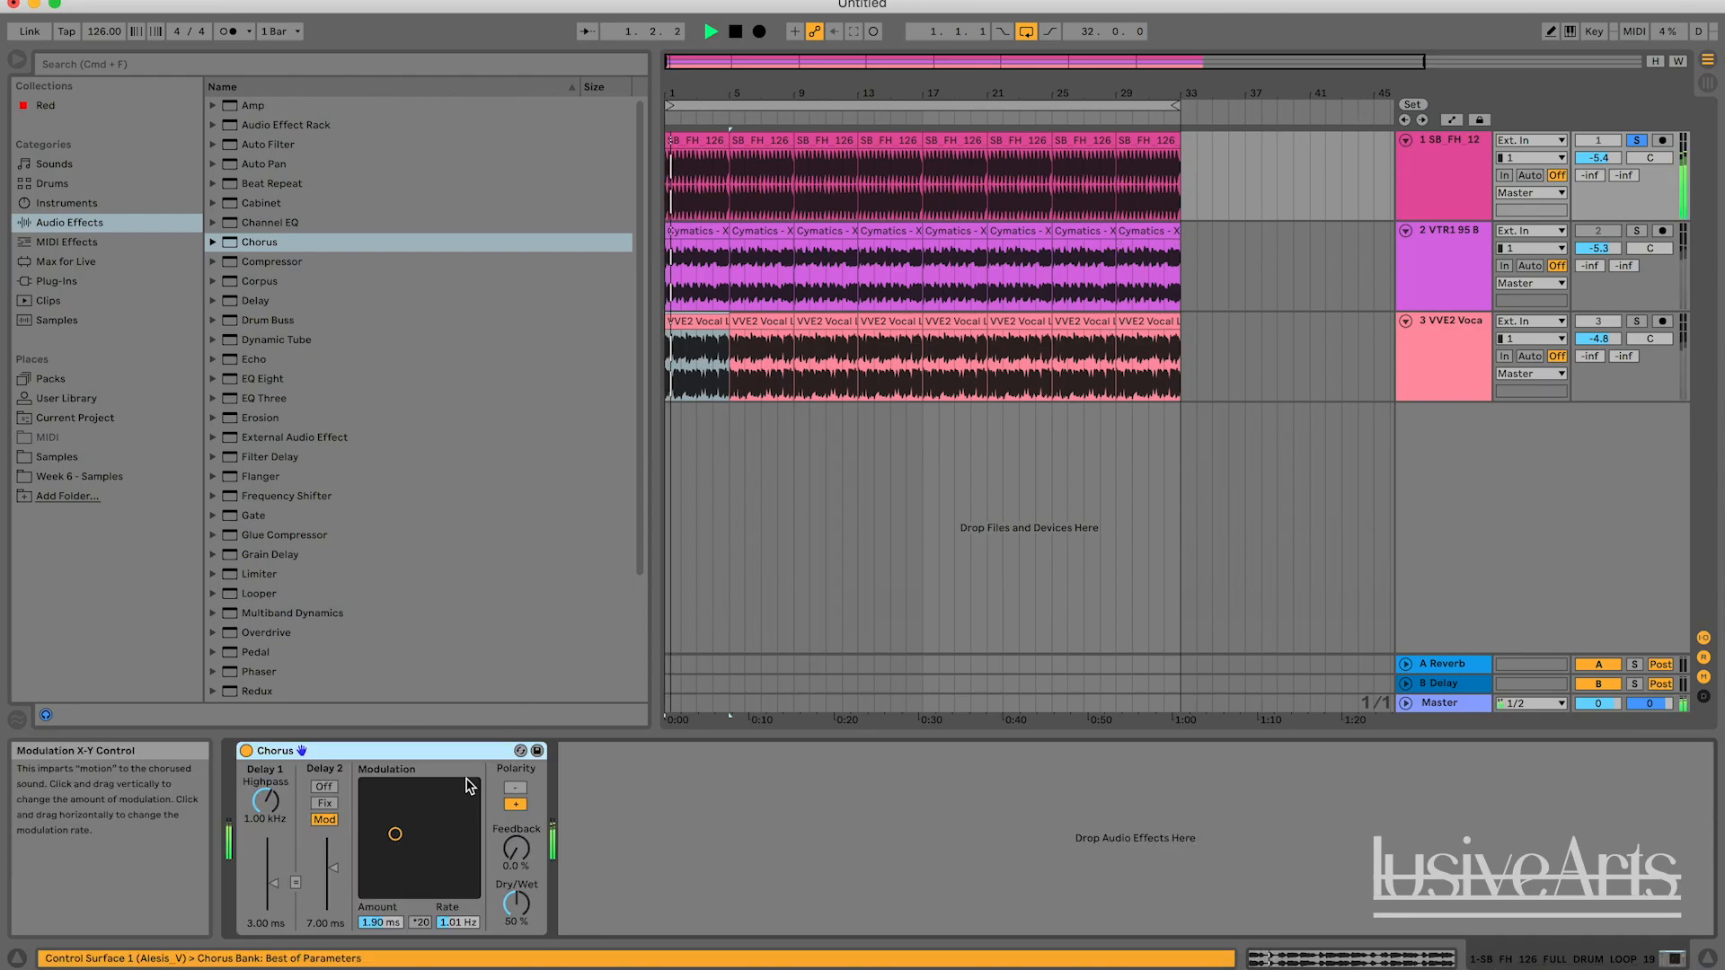
mouse_move(435, 835)
left_mouse_down()
mouse_move(475, 787)
mouse_move(434, 863)
mouse_move(390, 887)
mouse_move(453, 870)
mouse_move(431, 782)
mouse_move(472, 828)
mouse_move(463, 785)
mouse_move(460, 802)
mouse_move(414, 785)
mouse_move(422, 820)
left_mouse_up()
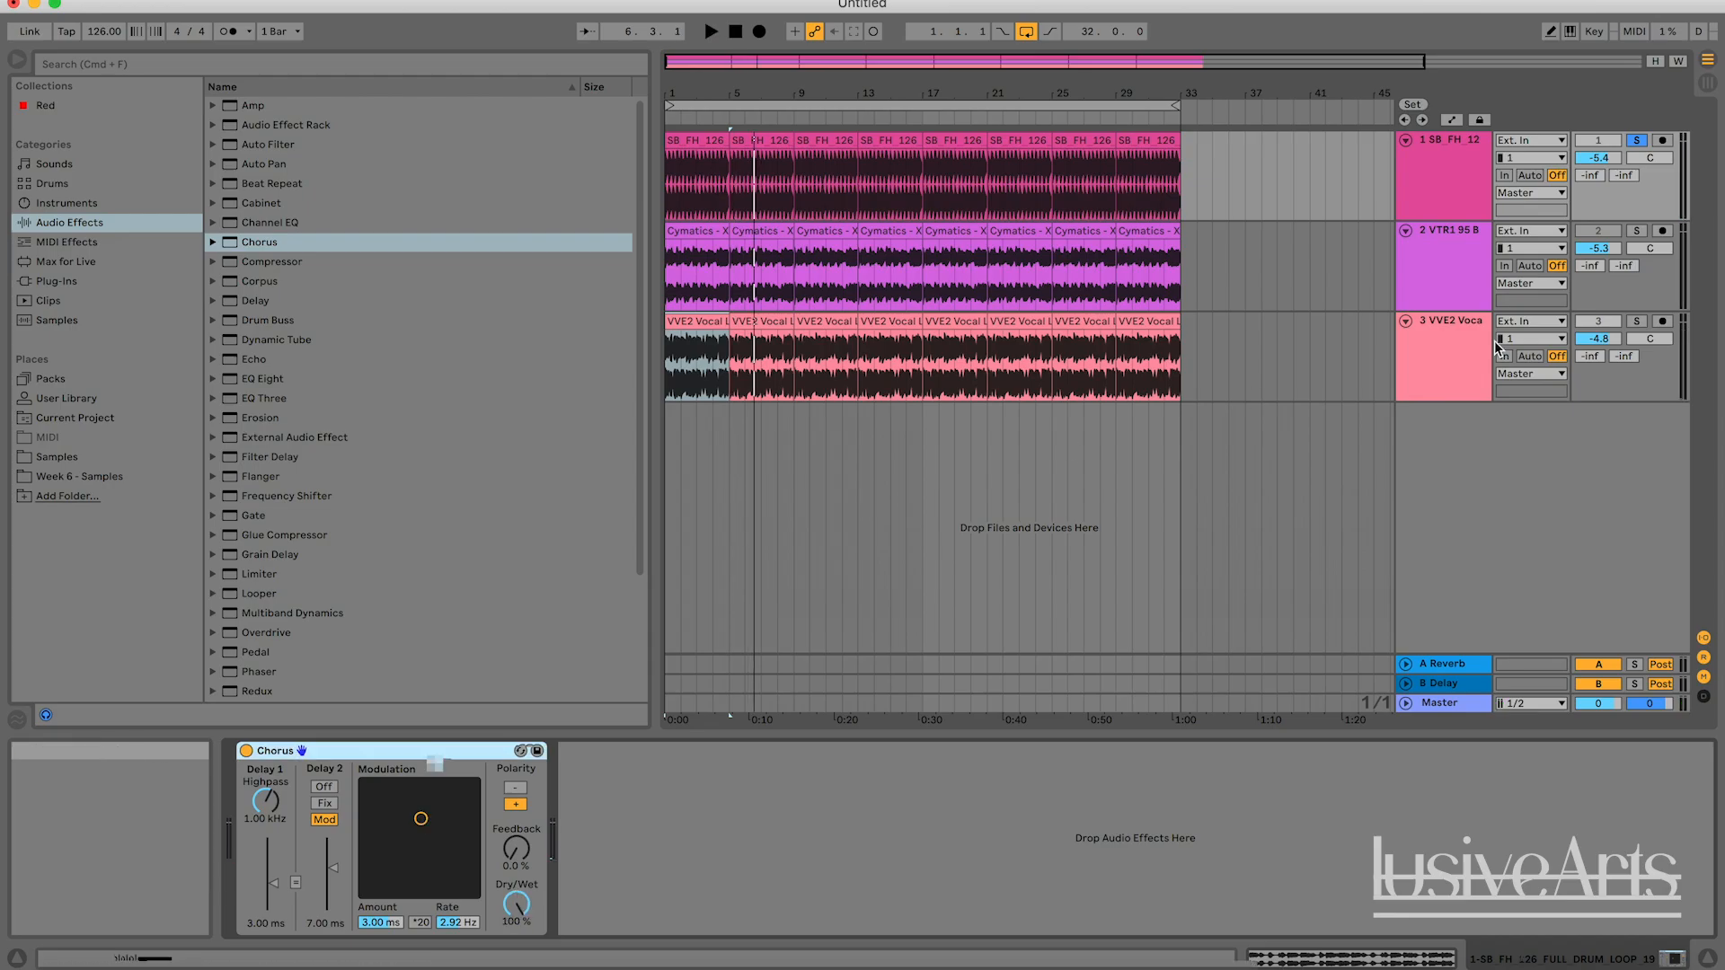
Switch the solo from the drum track to the melody track.
left_click(1411, 252)
left_click(1448, 351)
left_click(1446, 267)
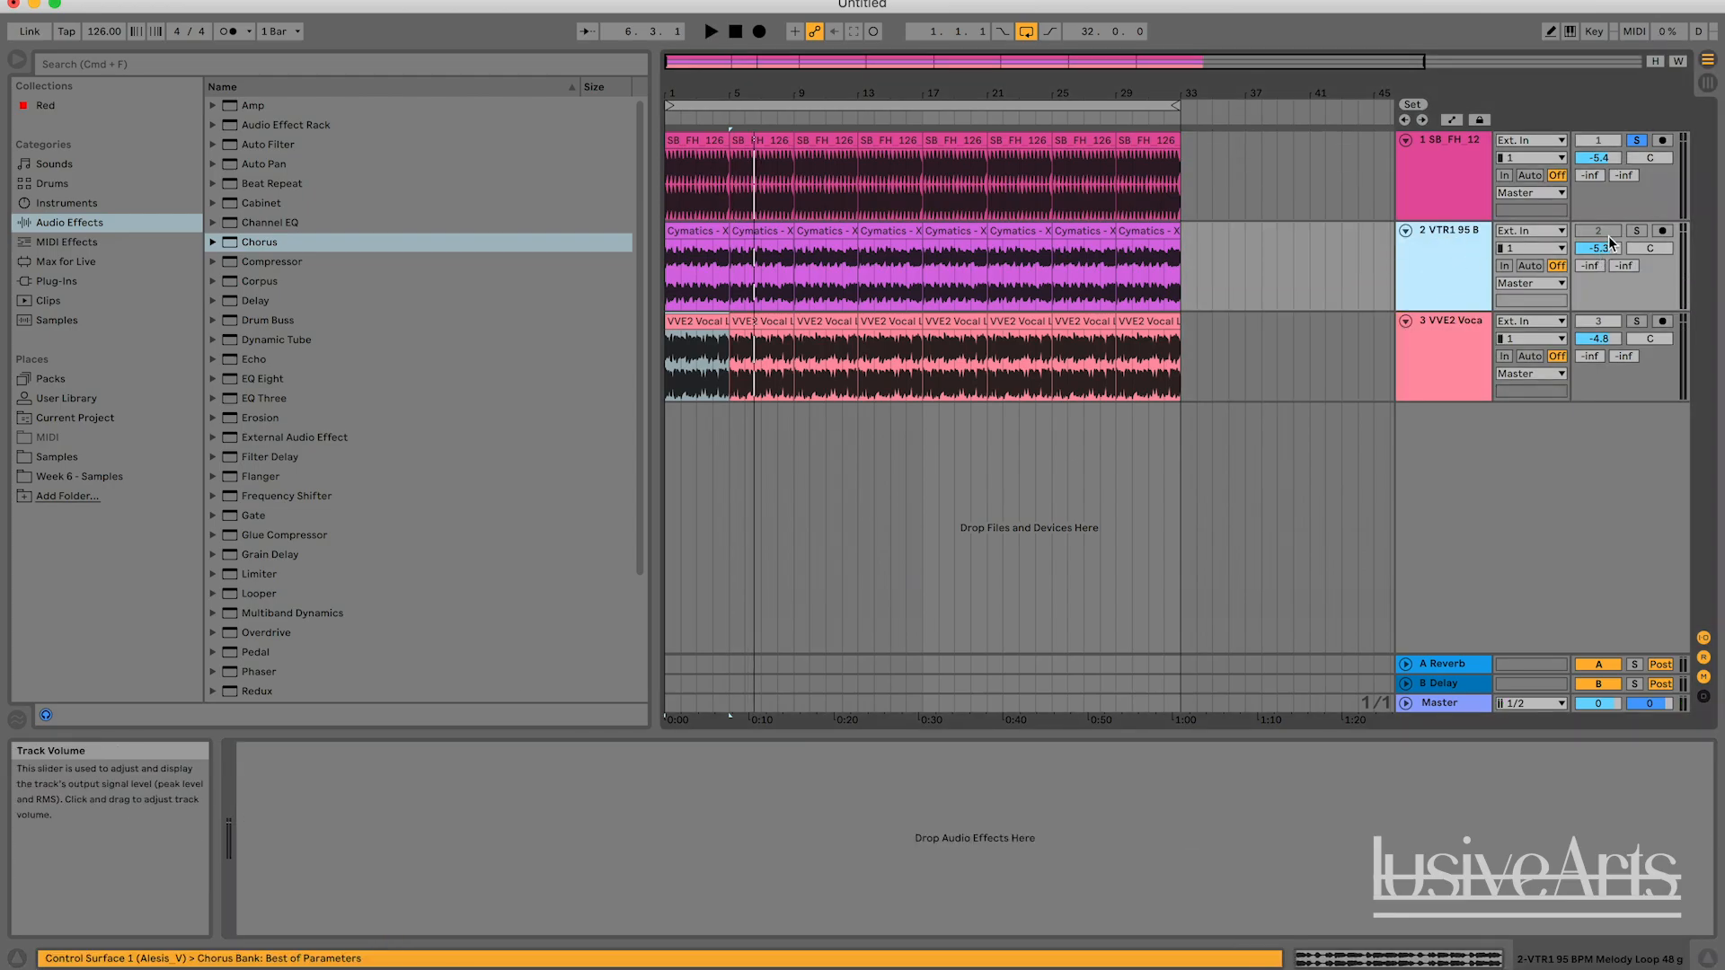
left_click(1636, 231)
key("space")
left_click(1383, 250)
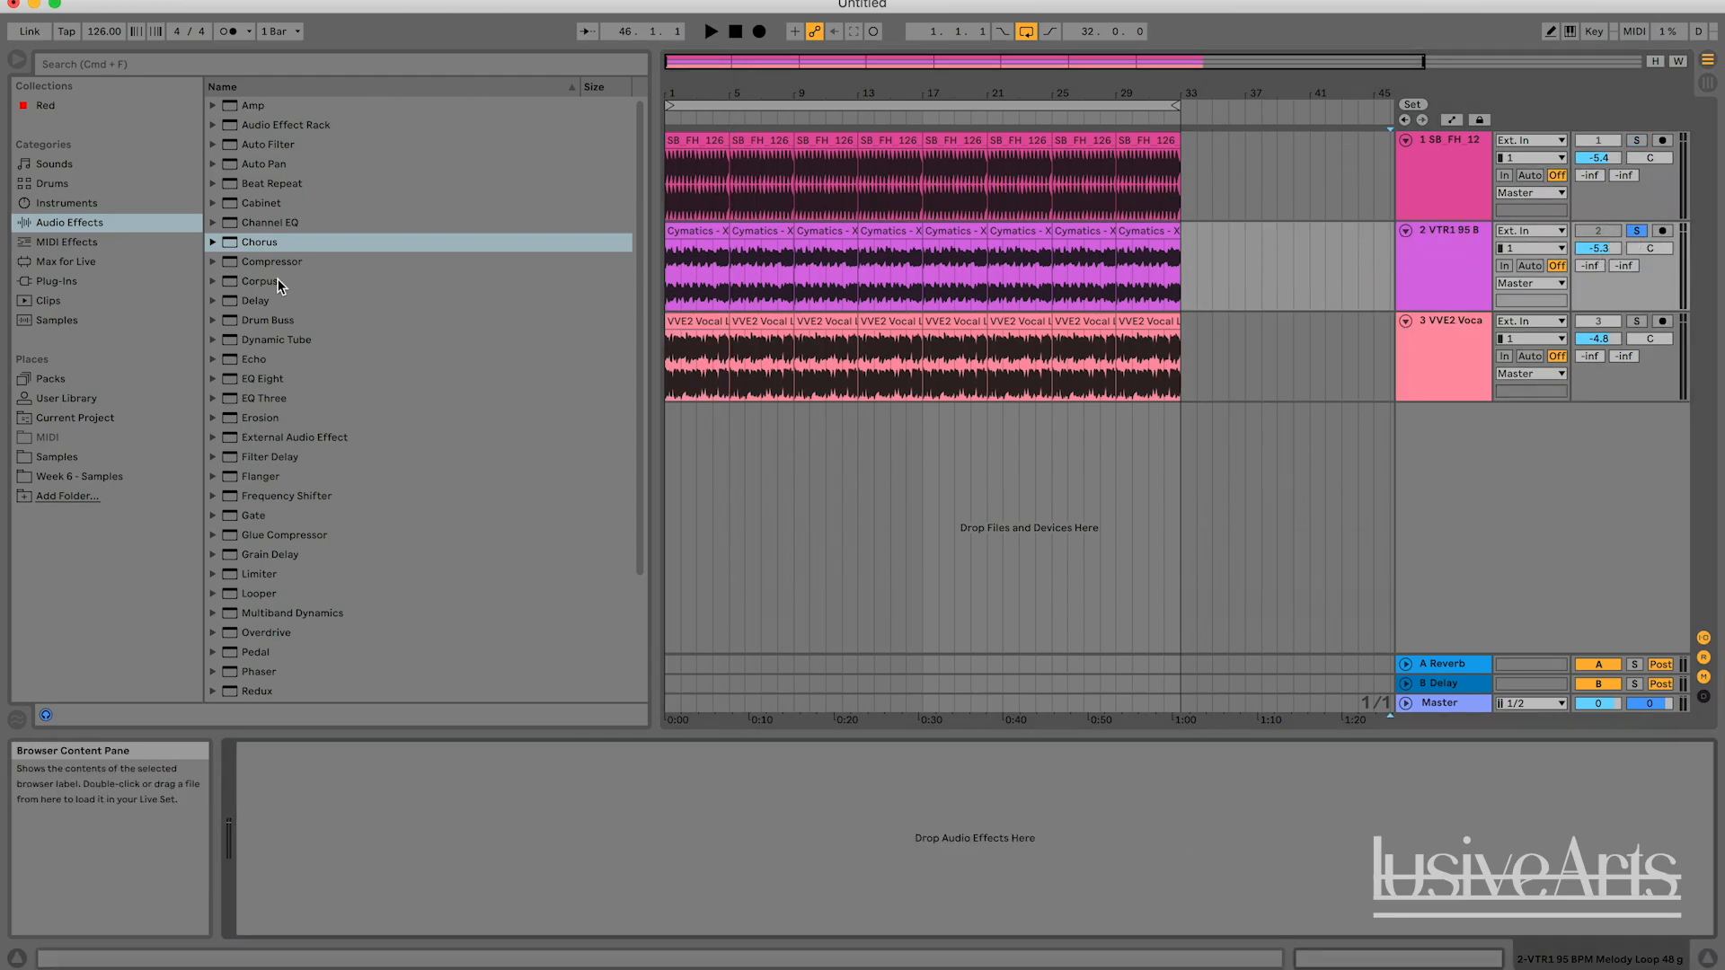
Sweep the melody Chorus modulation from 6.50 ms at 5.02 Hz down to 1.33 ms at 2.64 Hz during playback.
left_click_drag(442, 793, 423, 848)
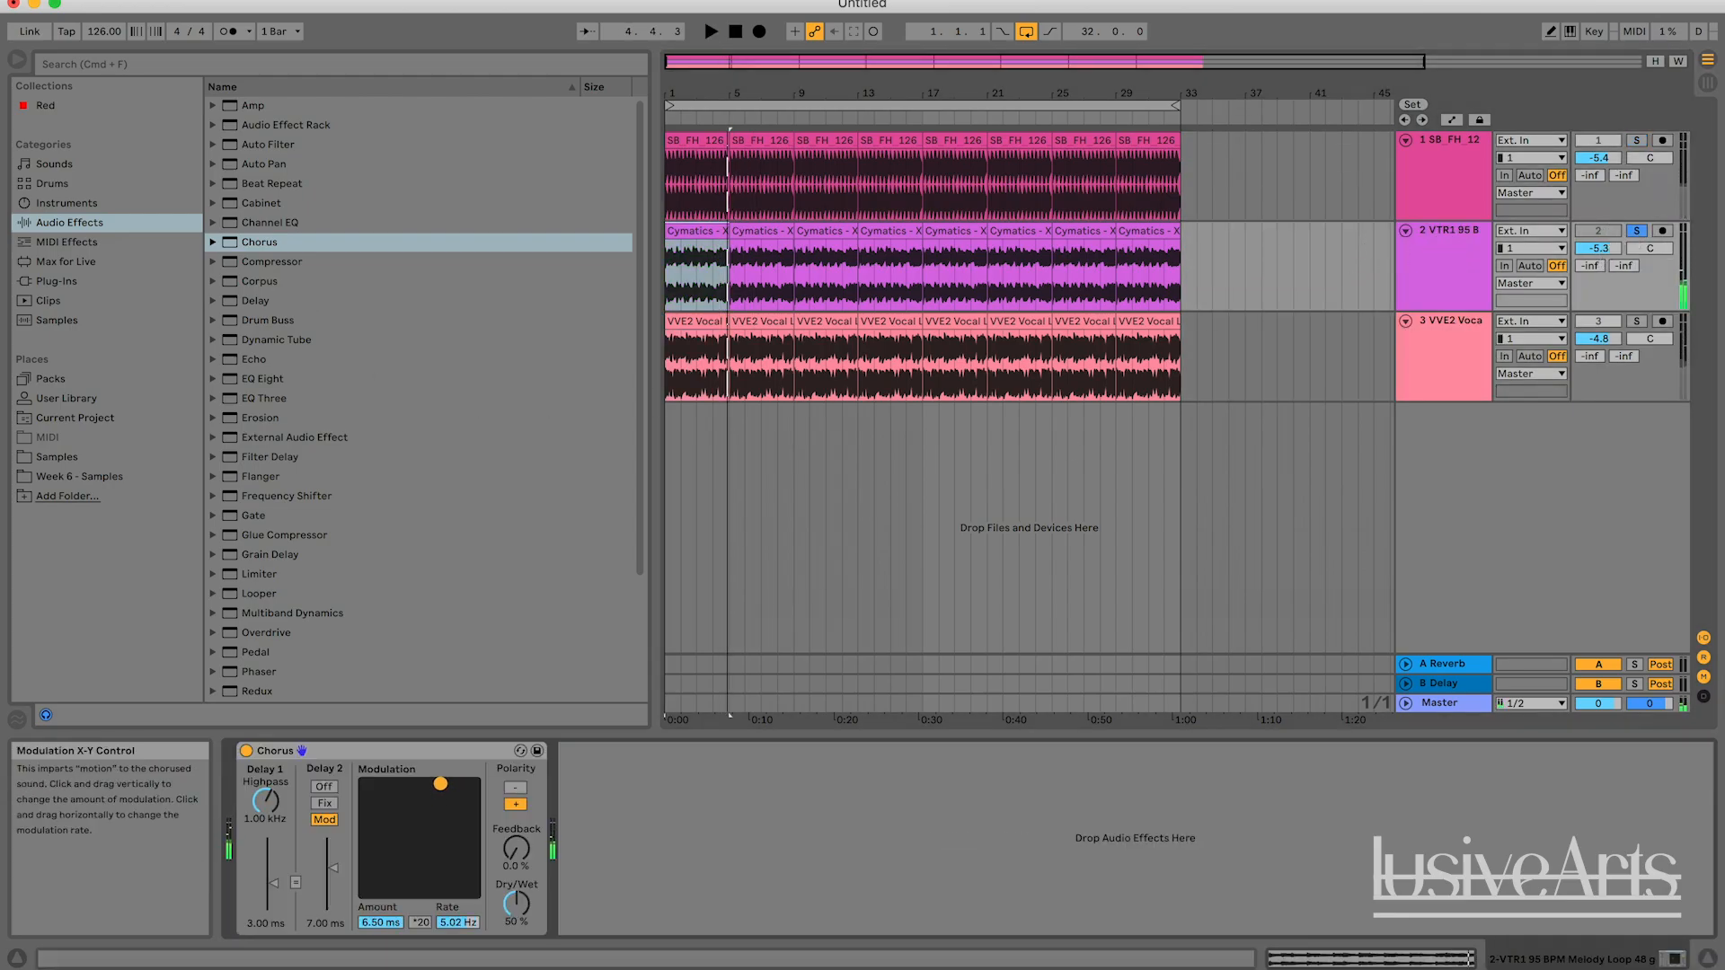
key("space")
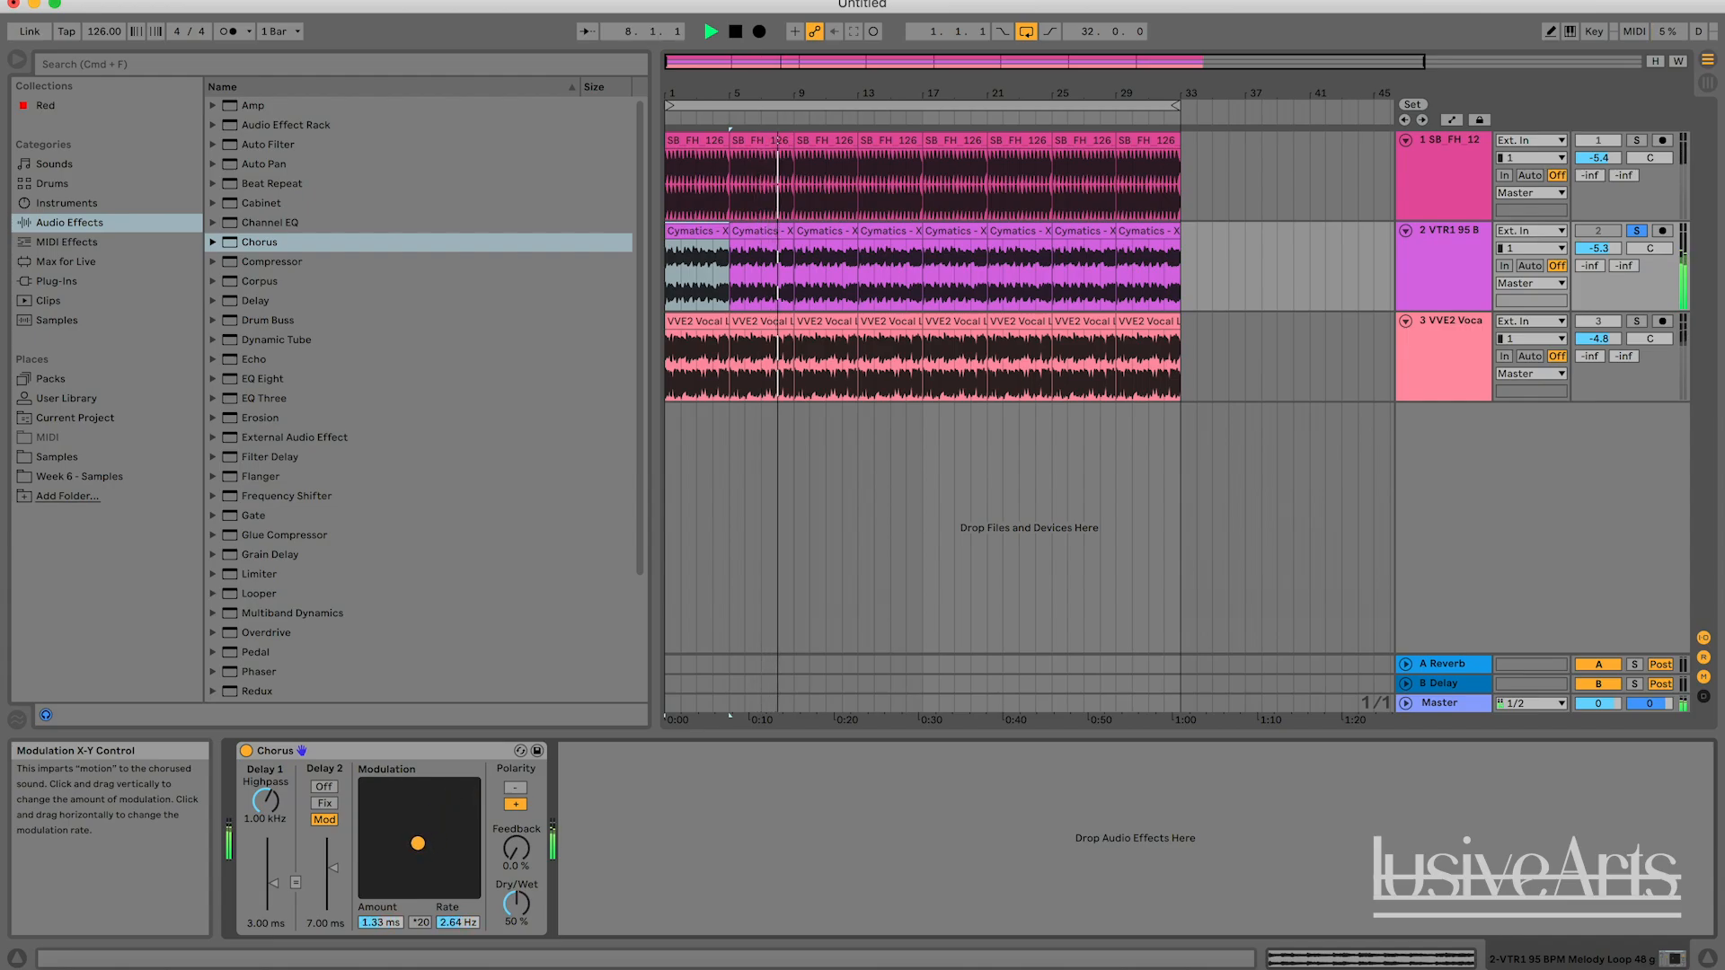
key("space")
Replace the melody track's Chorus with a fresh one and compare the melody with it off and on.
left_click(377, 750)
key("Delete")
double_click(258, 242)
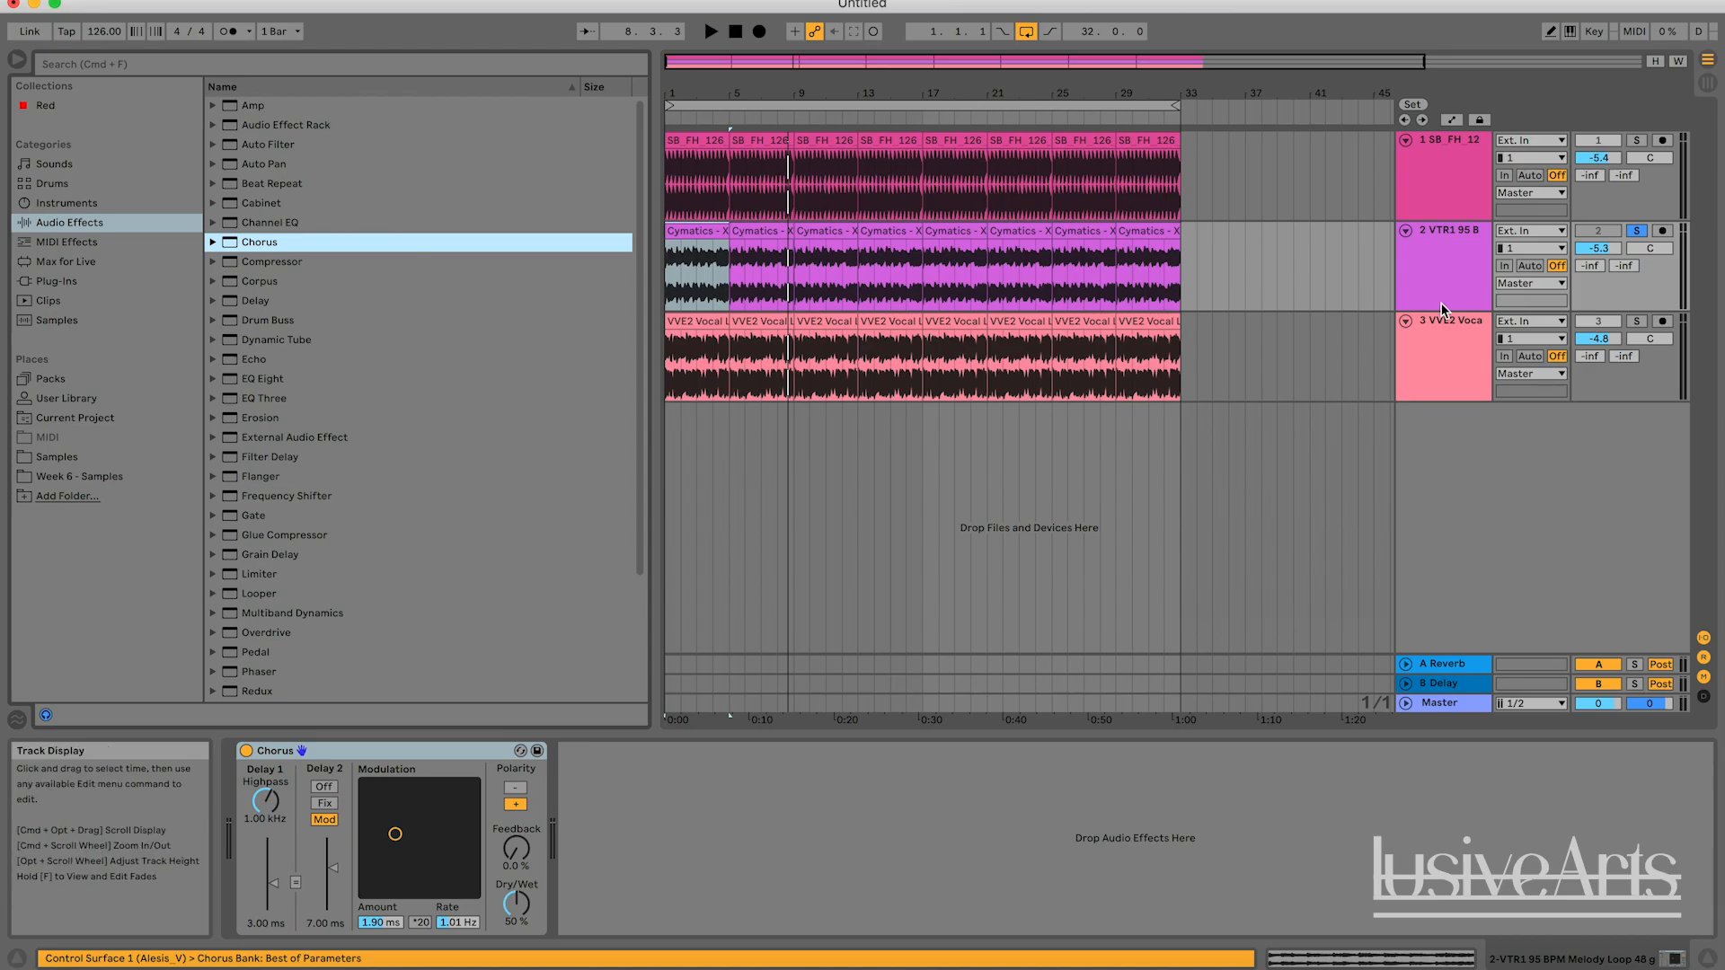
key("space")
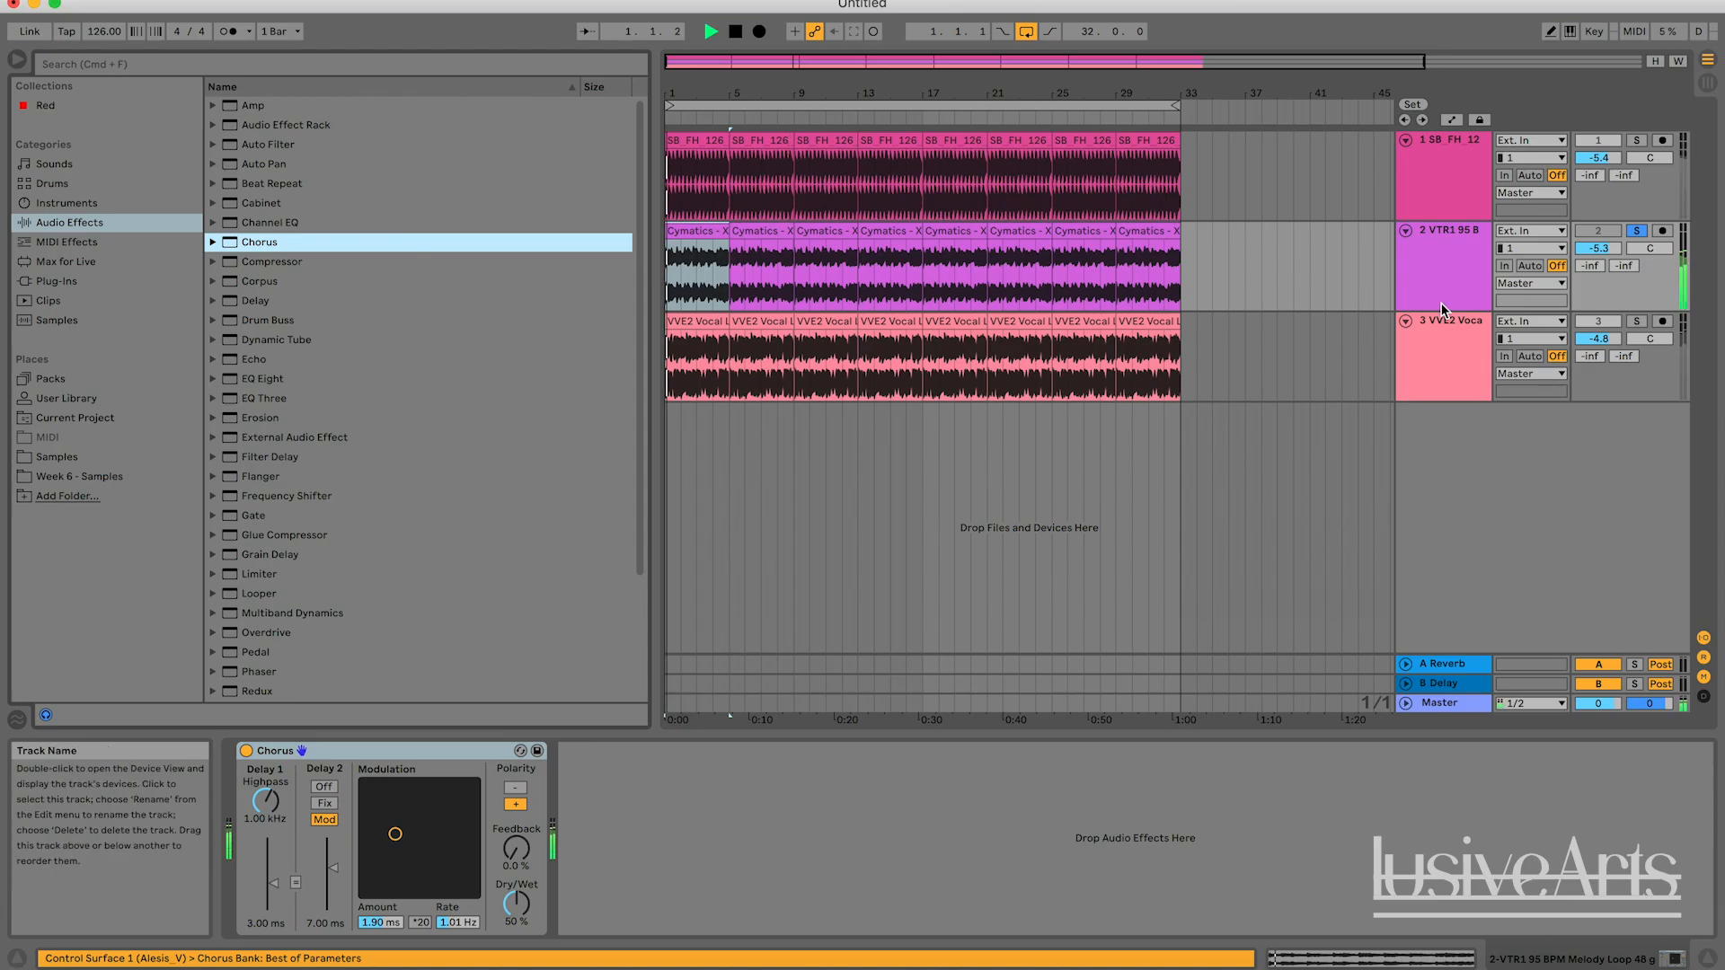
left_click(245, 750)
left_click(245, 750)
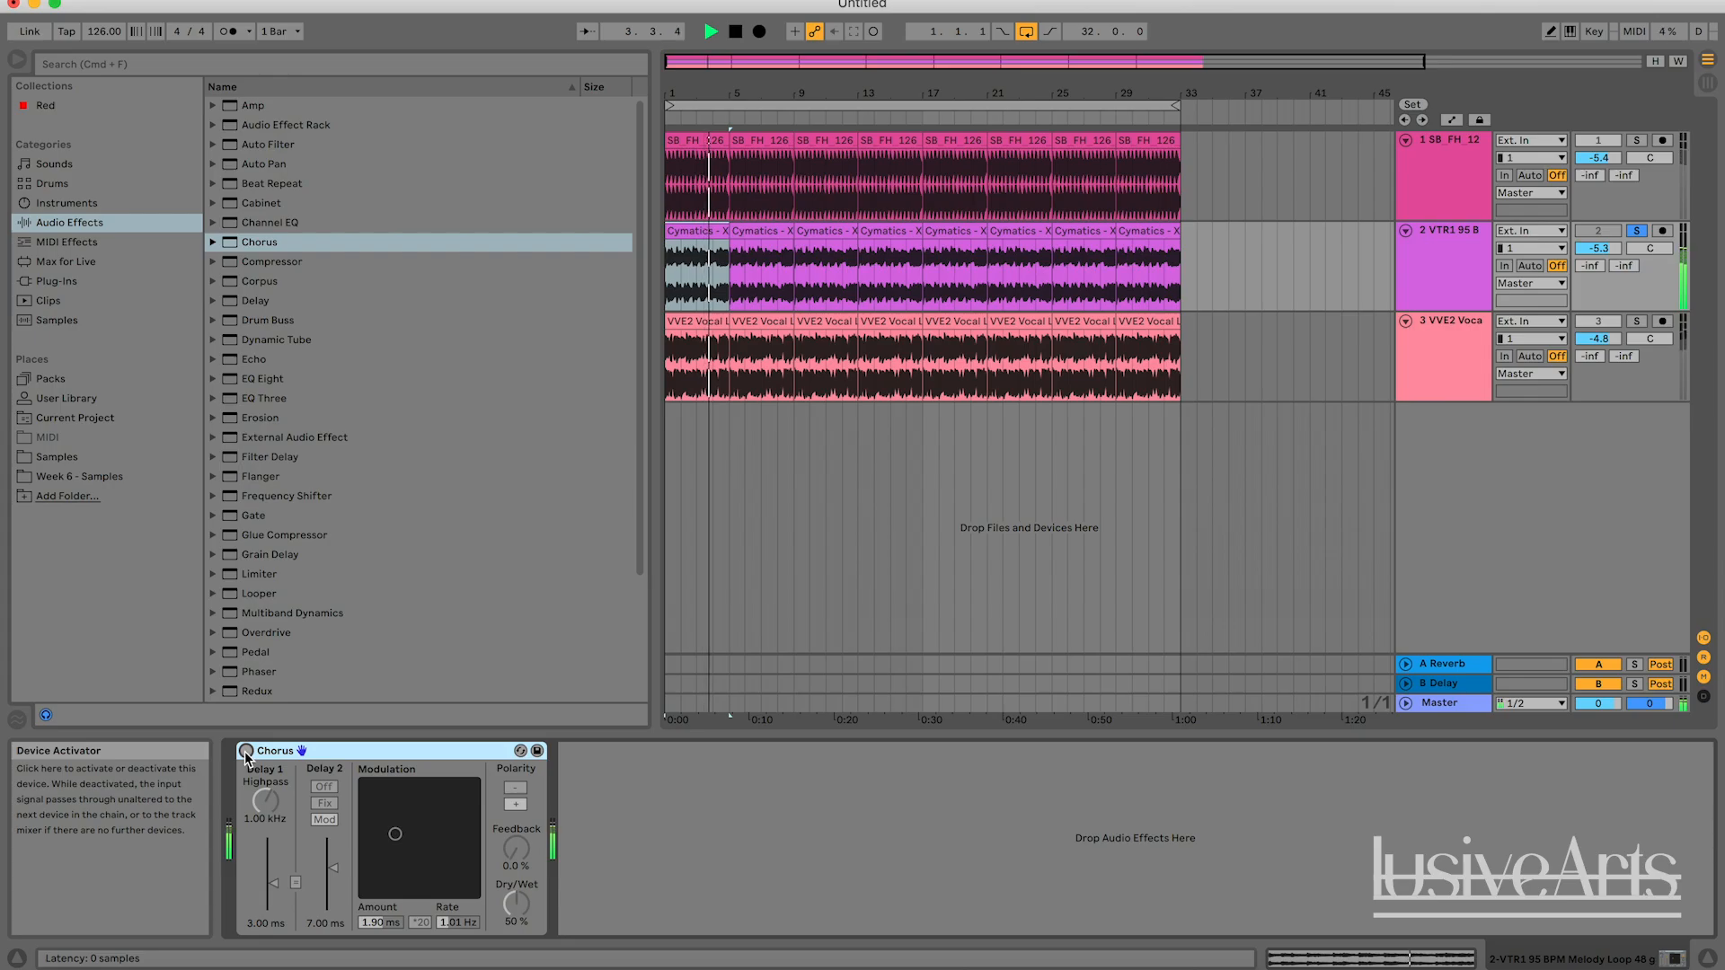
left_click(245, 751)
Select the vocal track and compare the vocal with its Chorus off and on.
left_click(1436, 362)
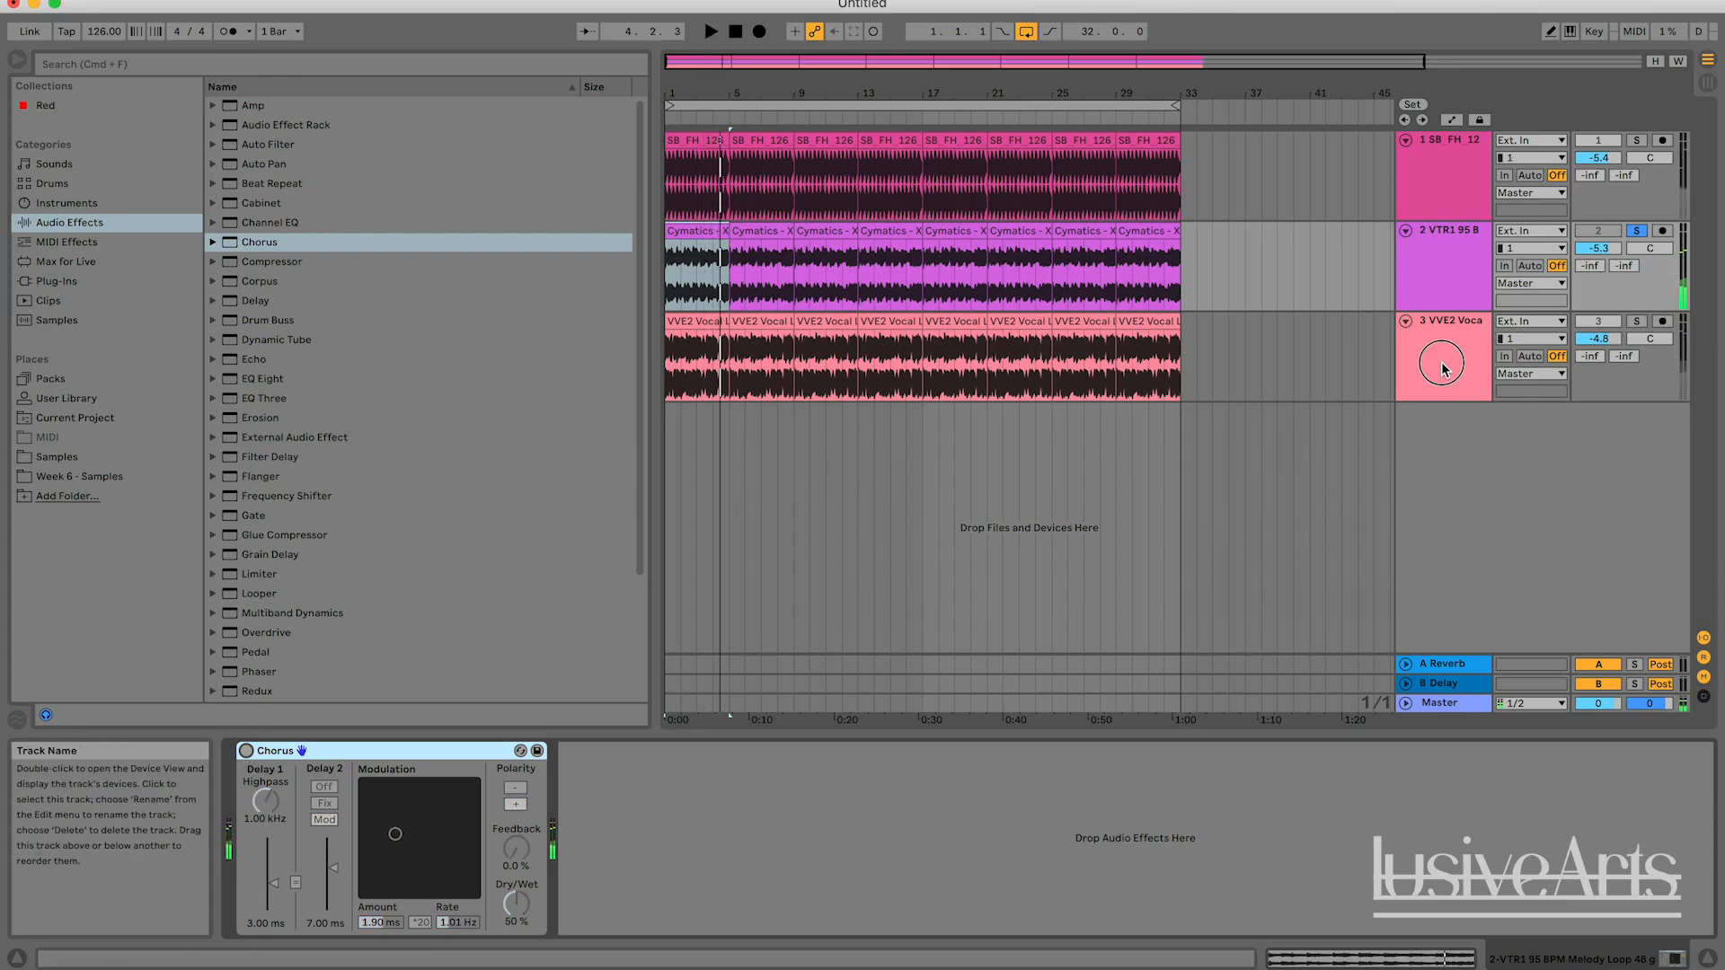
left_click(246, 753)
left_click(247, 753)
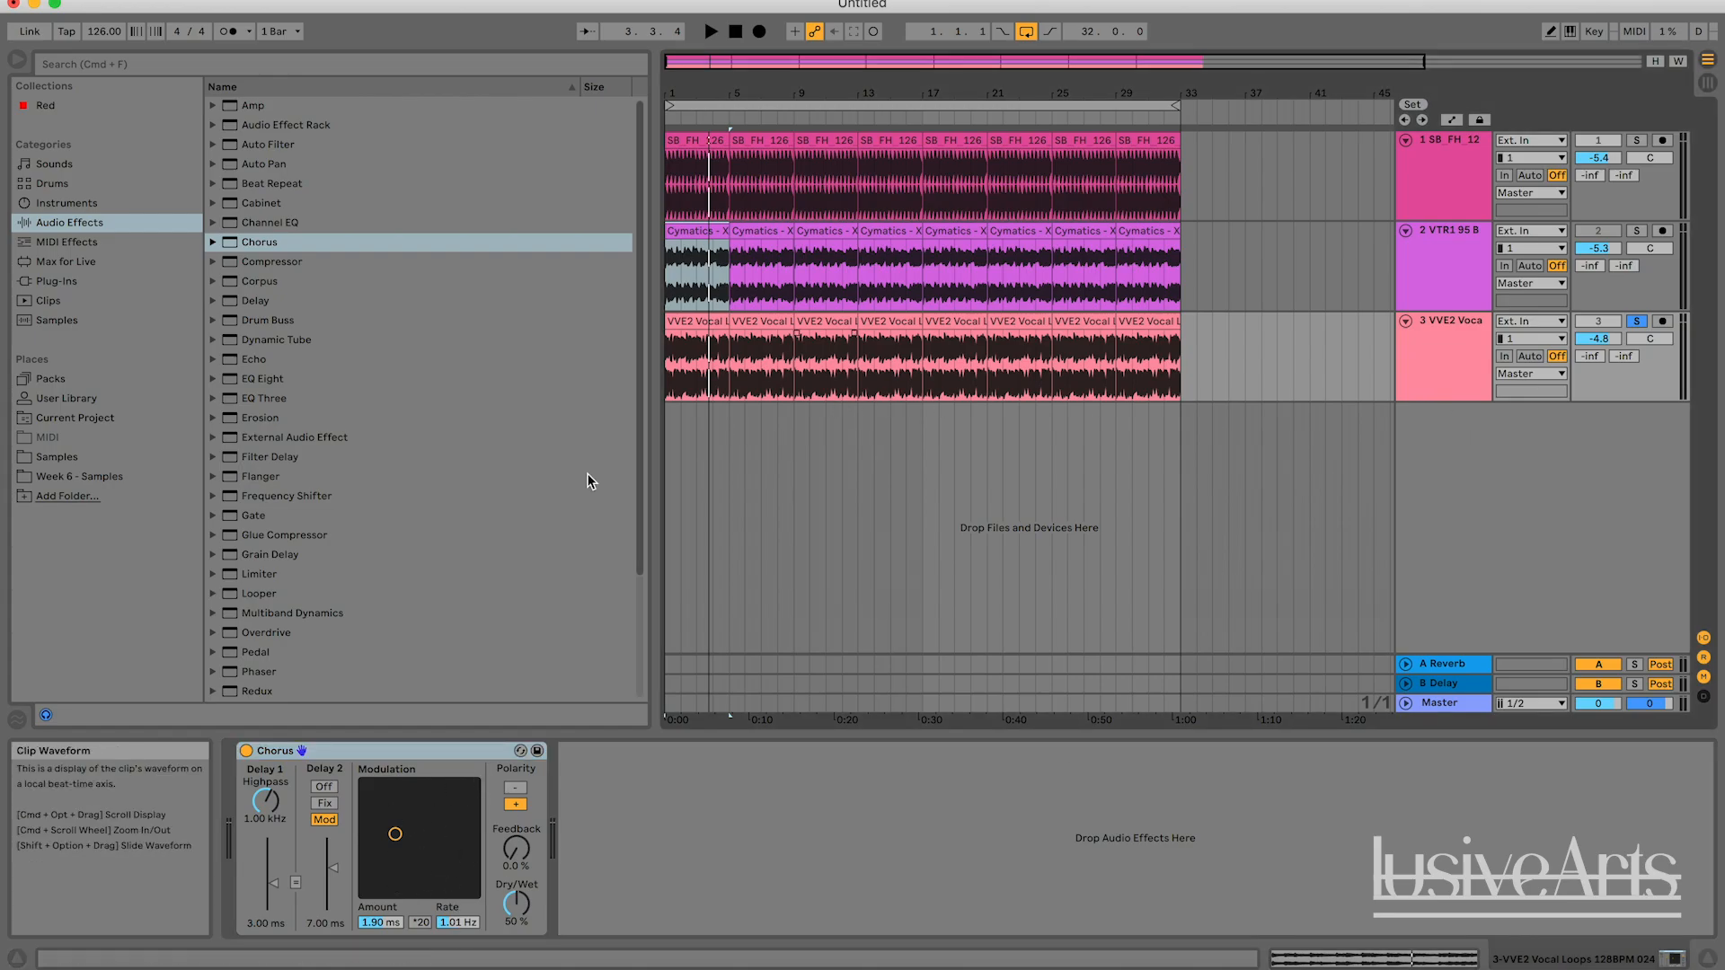
Select the Chorus device on the vocal track.
scroll(515, 478, "down", 3)
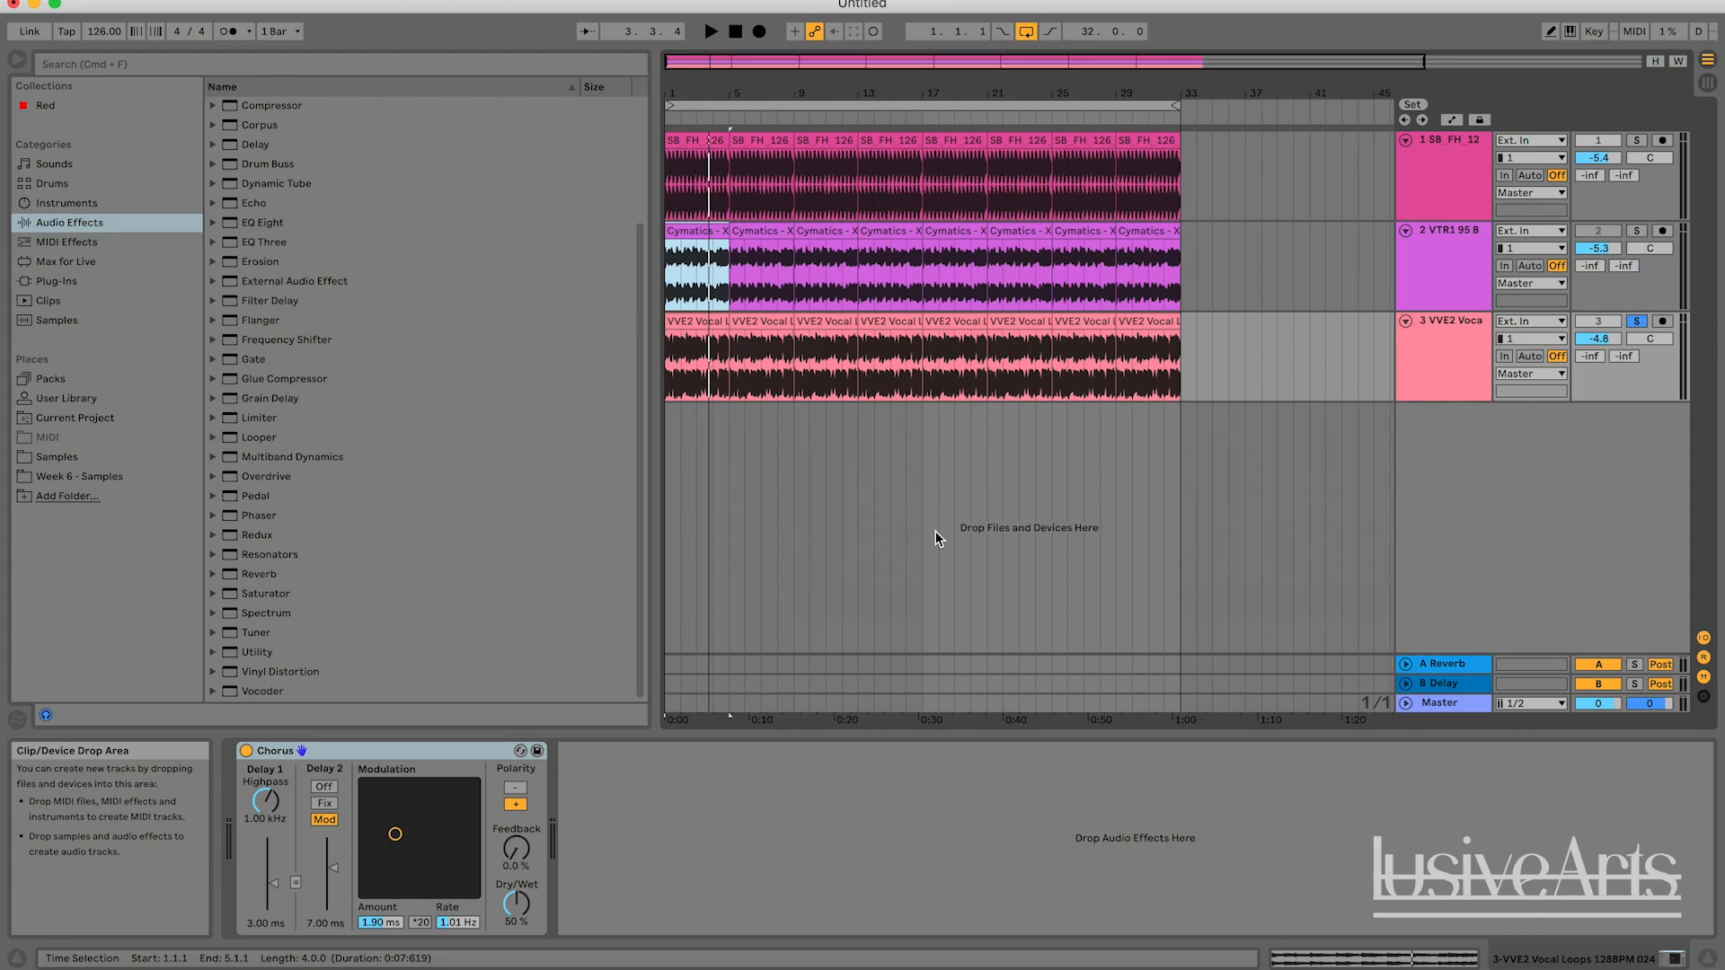
scroll(930, 531, "right", 1)
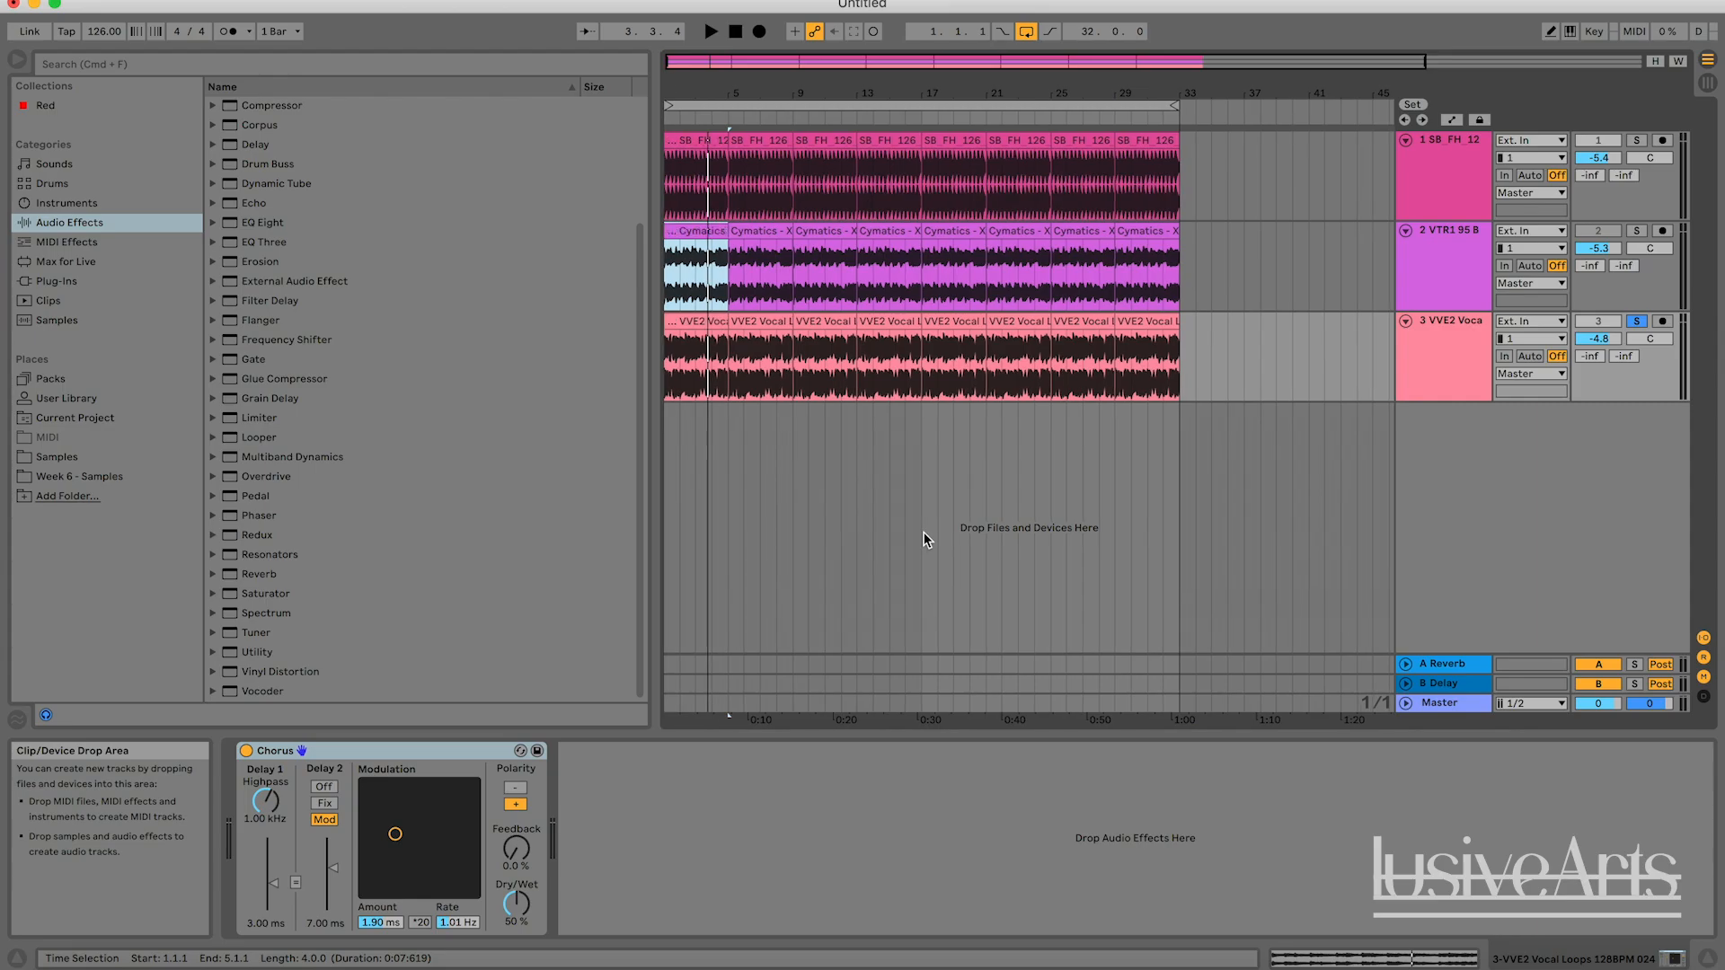
left_click(401, 748)
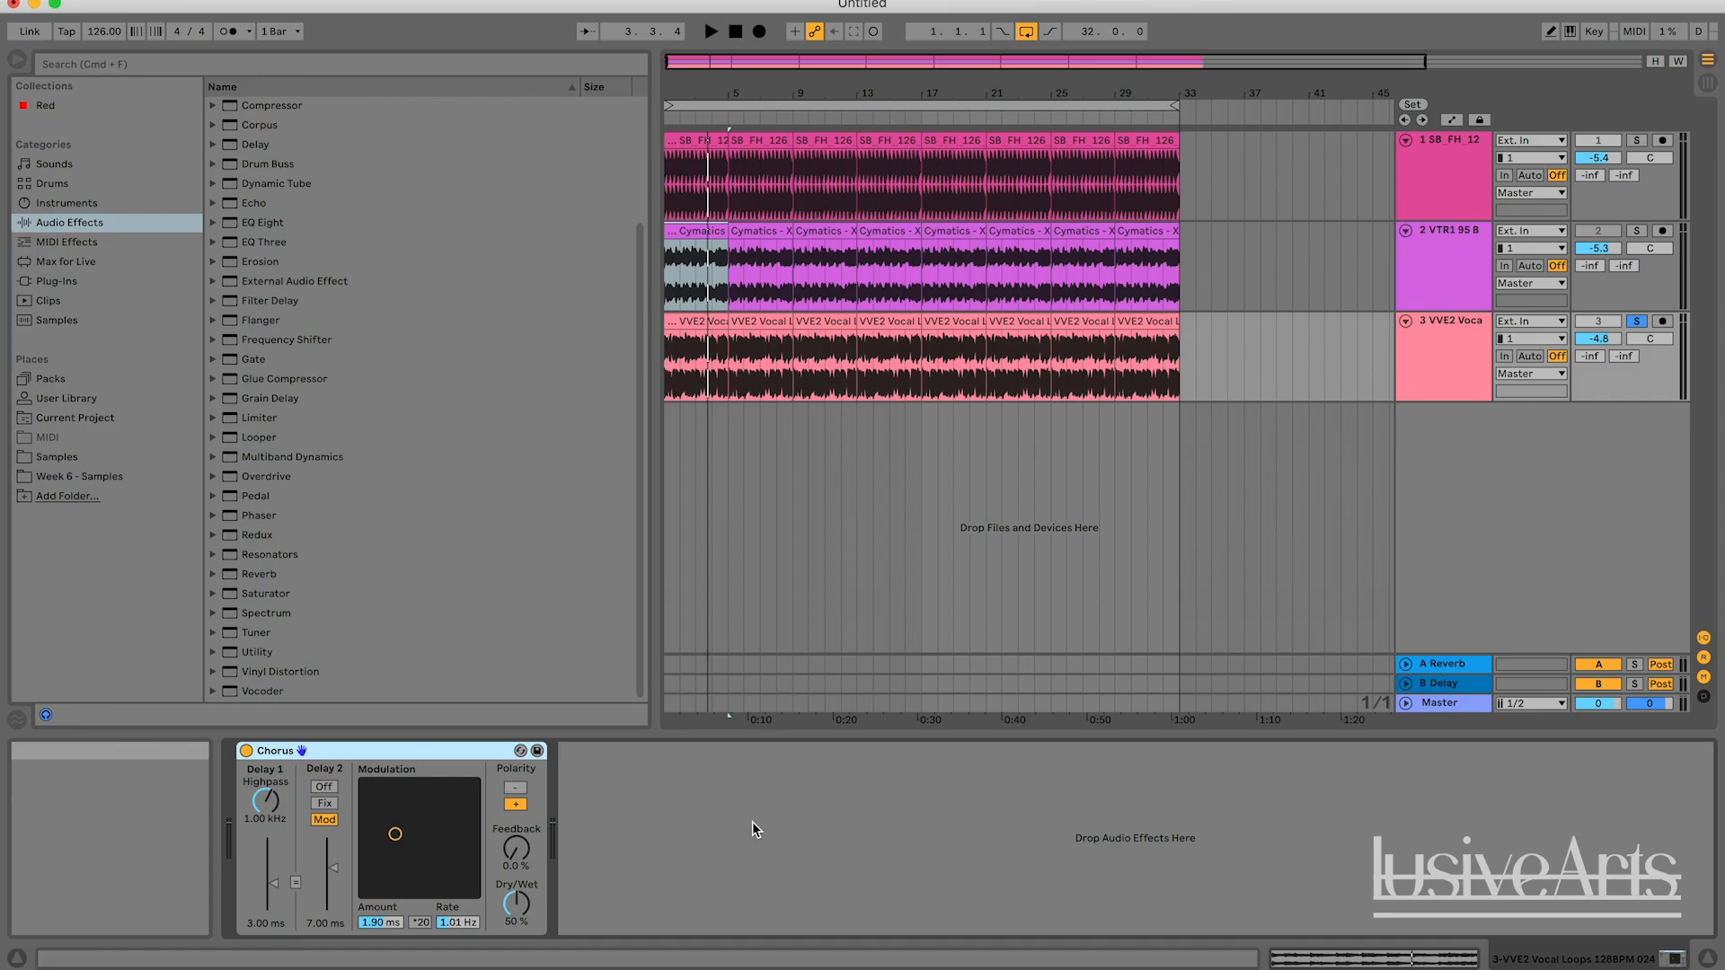